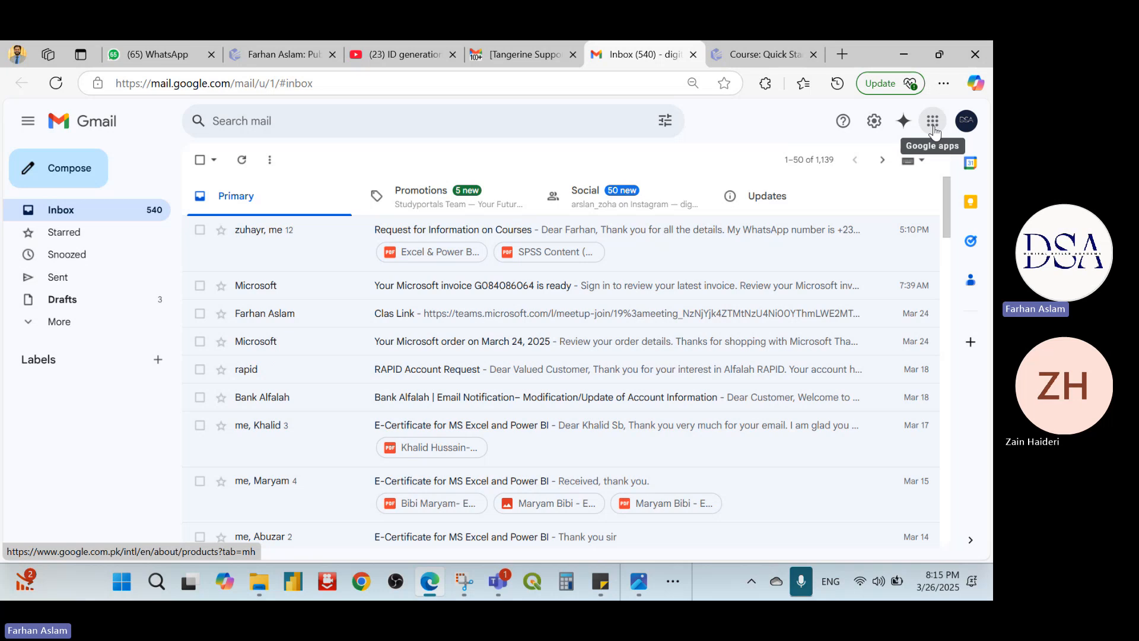
# - Open Google Sheets from the list of Google apps in the Gmail account
pyautogui.click(933, 123)
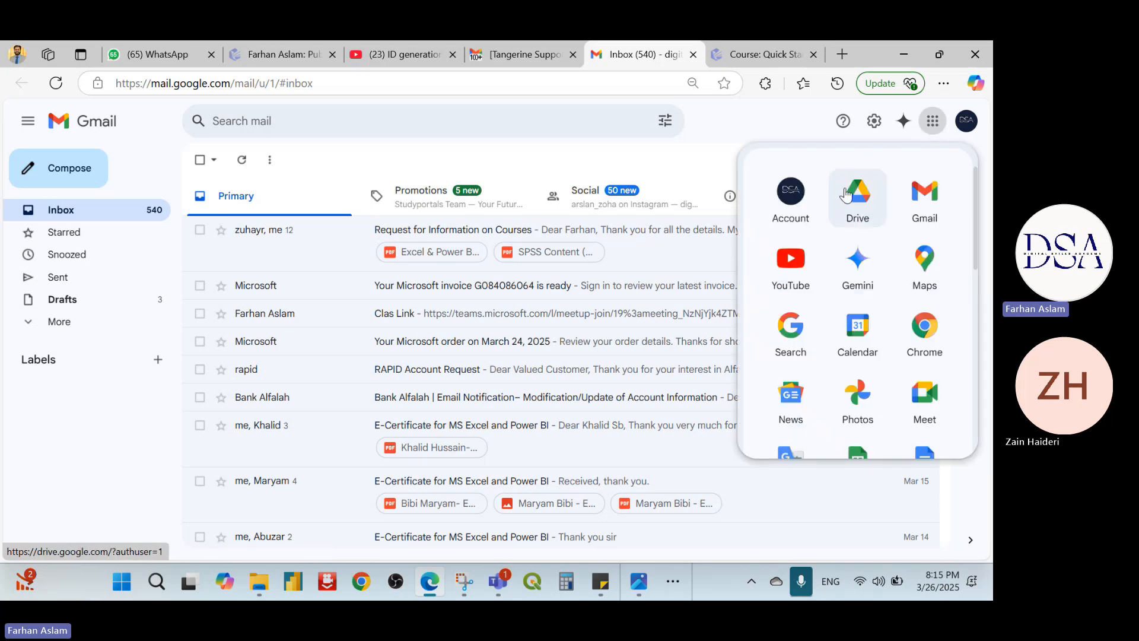
pyautogui.scroll(-1, 922, 261)
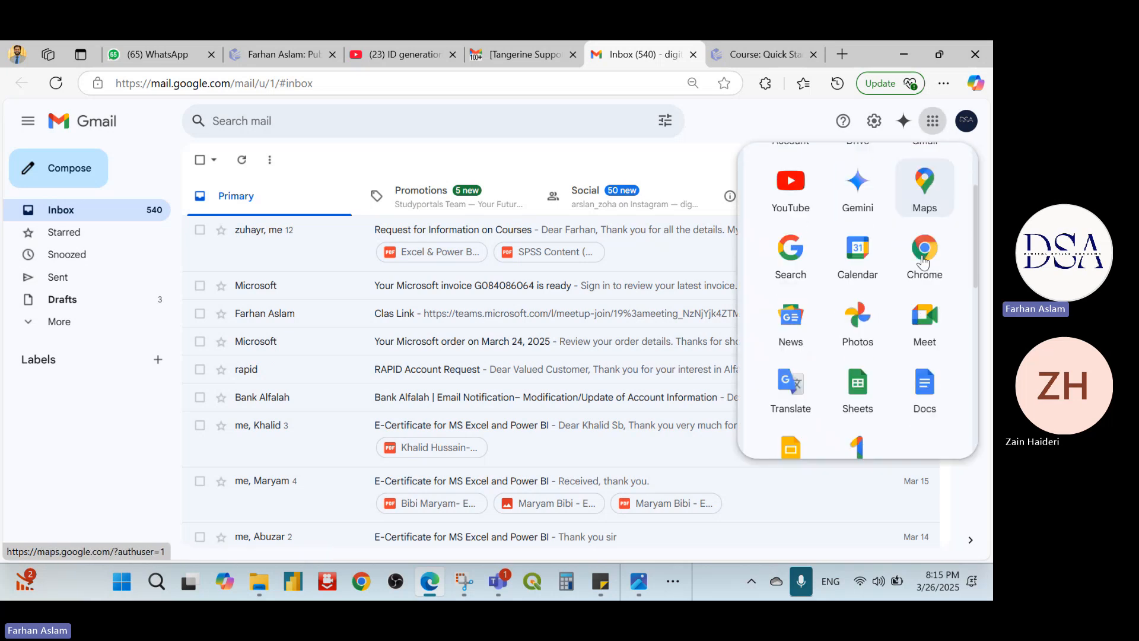
pyautogui.scroll(-1, 922, 261)
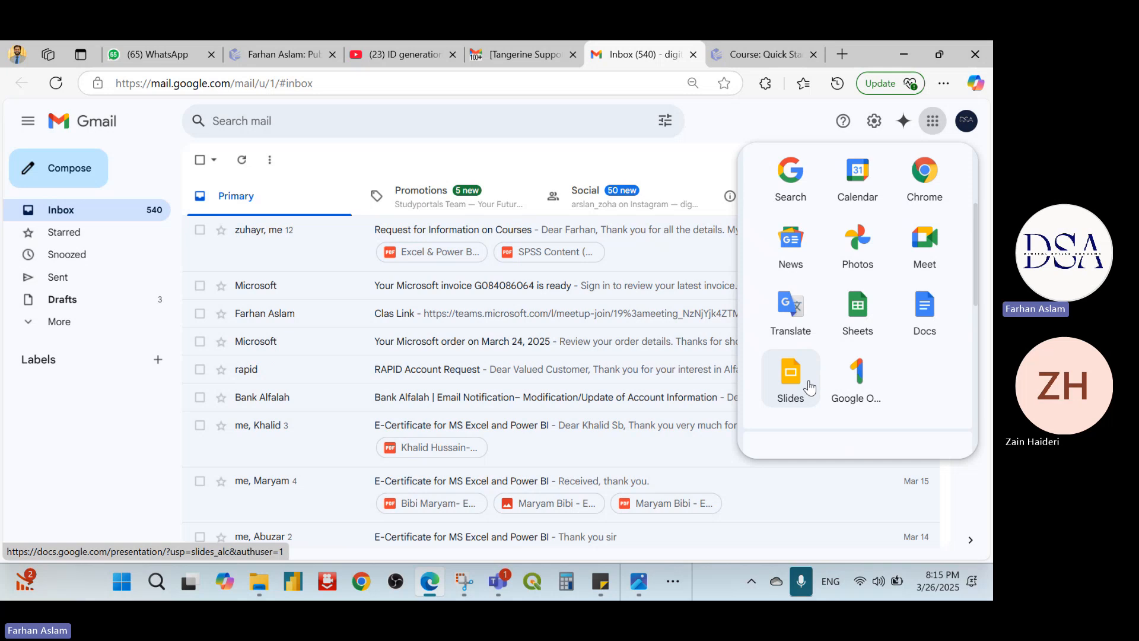
pyautogui.click(862, 319)
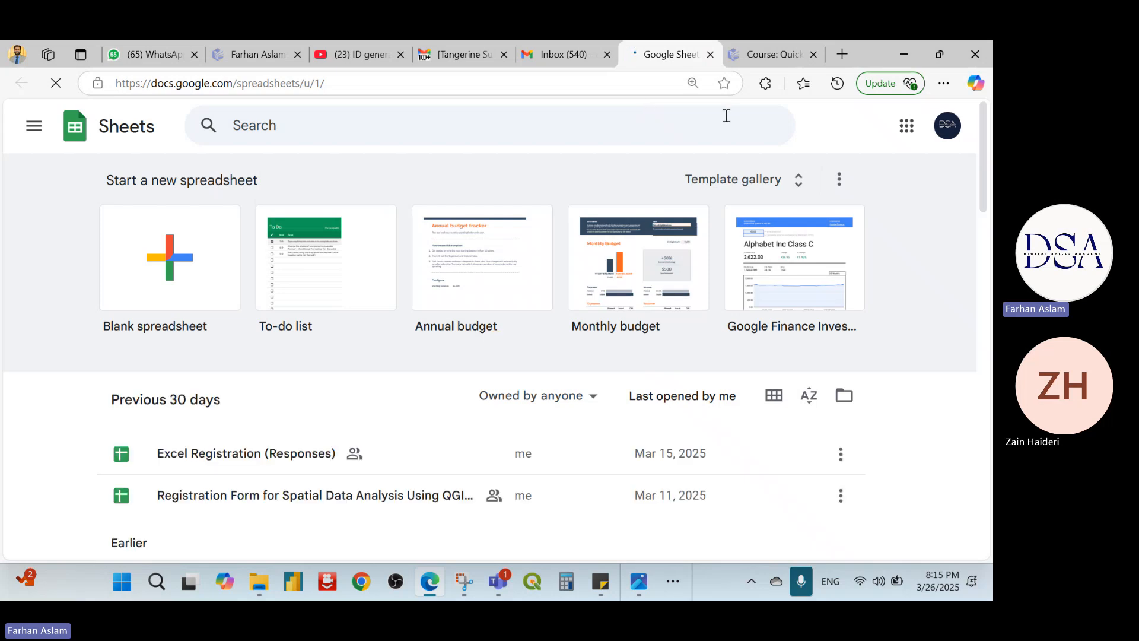
# - Launch Excel and open the recent workbook "NNS 2018-19-Vol 1-Provincial Tables - Hyperlink"
pyautogui.click(123, 583)
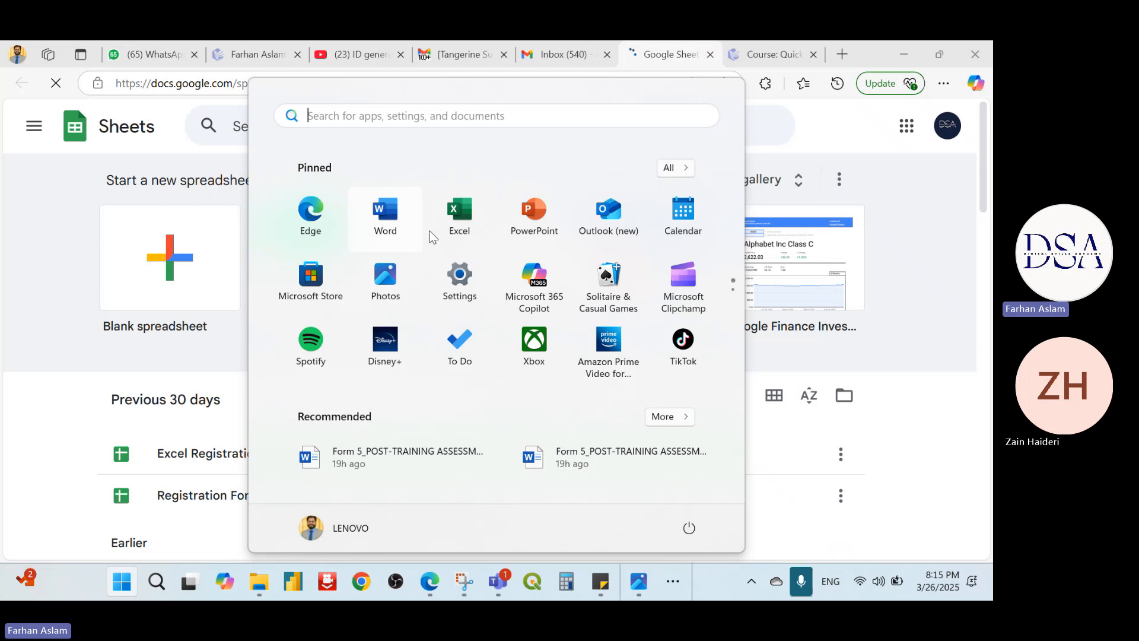
pyautogui.click(459, 214)
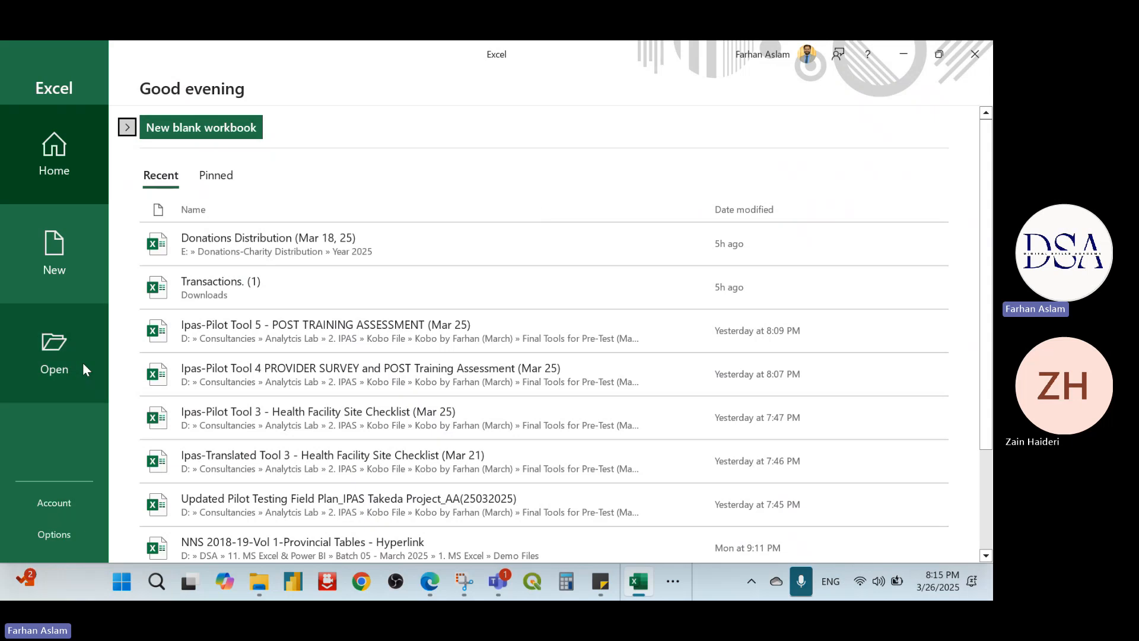
pyautogui.scroll(-2, 321, 365)
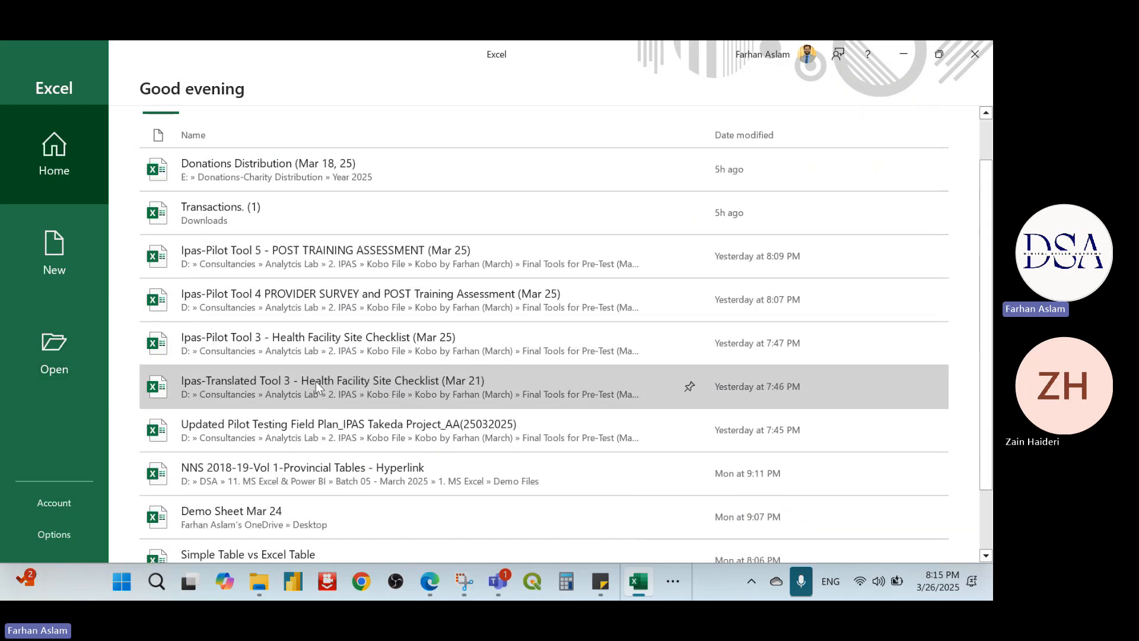
pyautogui.scroll(-1, 604, 462)
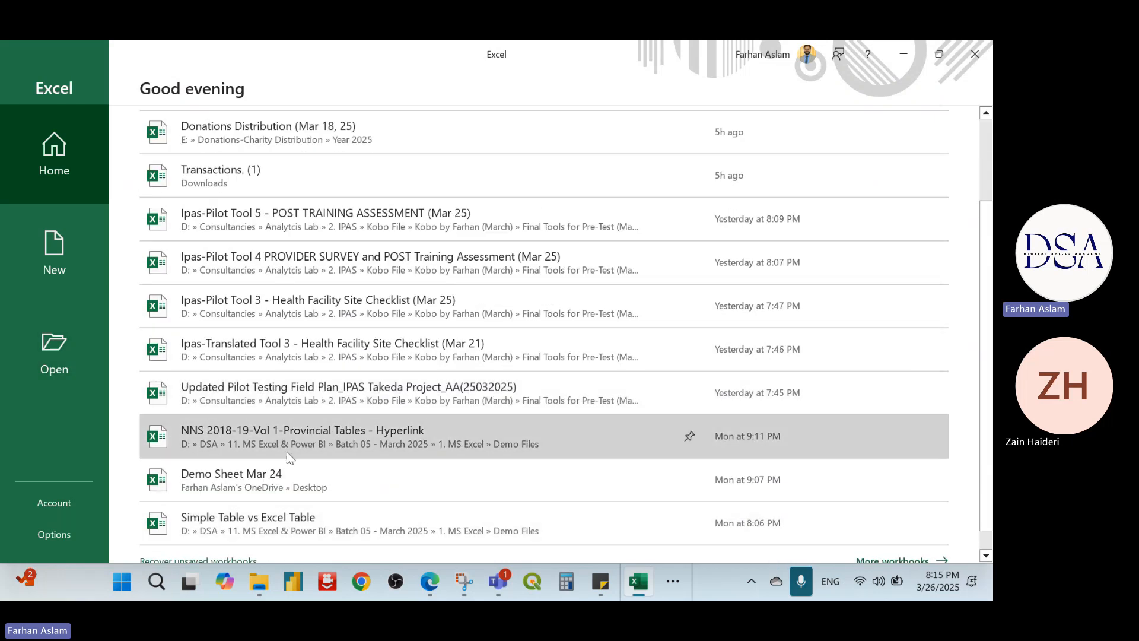
pyautogui.scroll(-1, 274, 479)
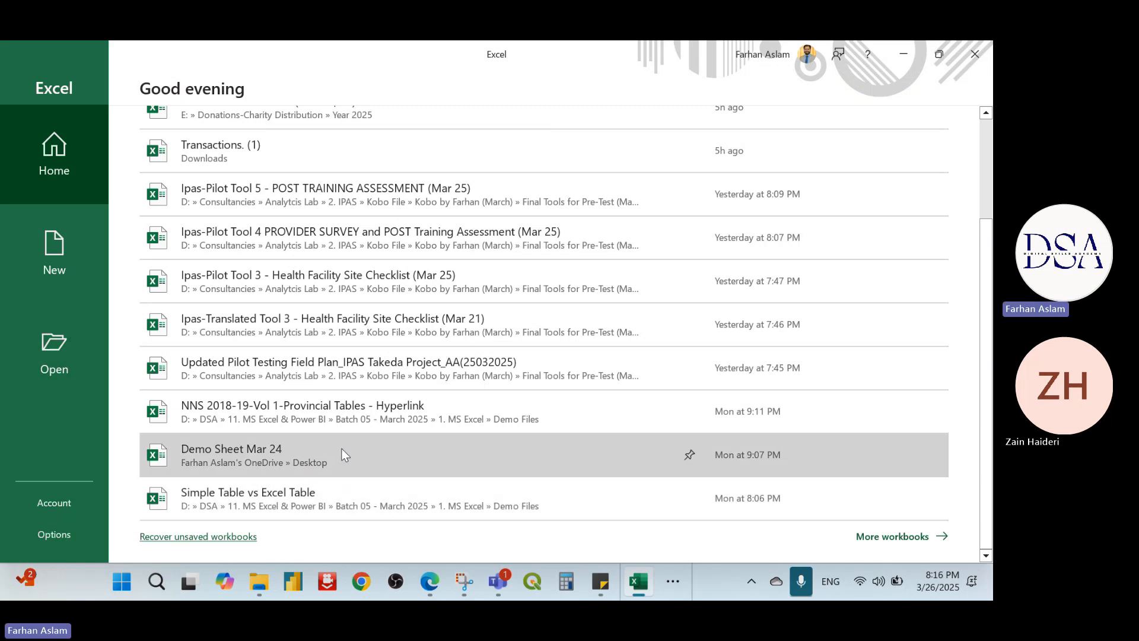
pyautogui.click(319, 417)
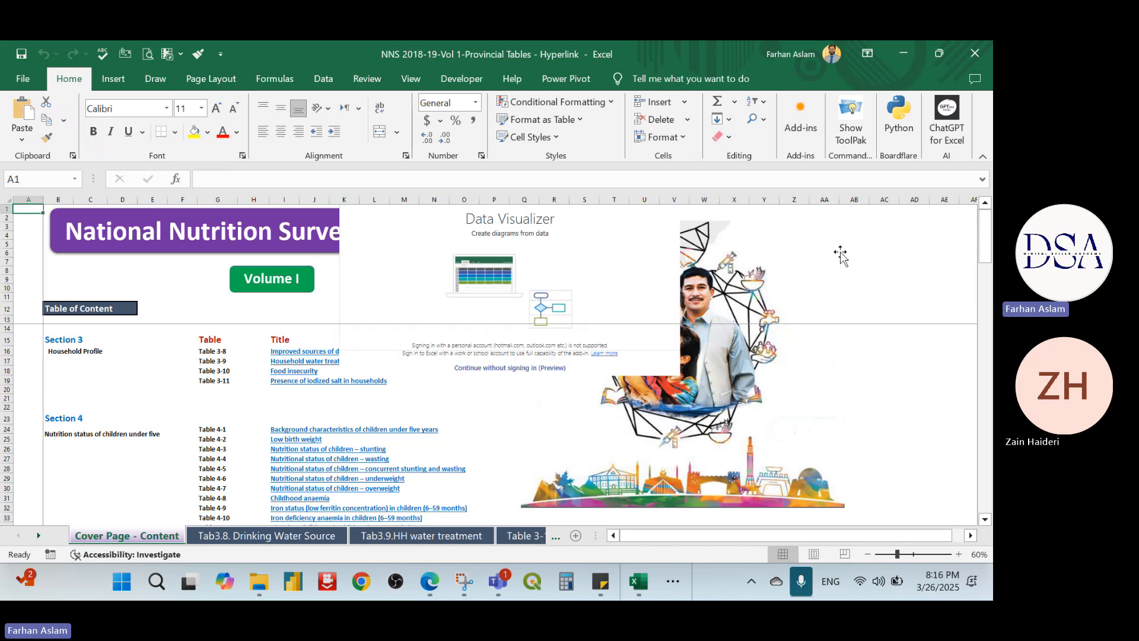
# - Switch back to Google Sheets in the browser and look through the list of recently opened spreadsheets
pyautogui.click(906, 53)
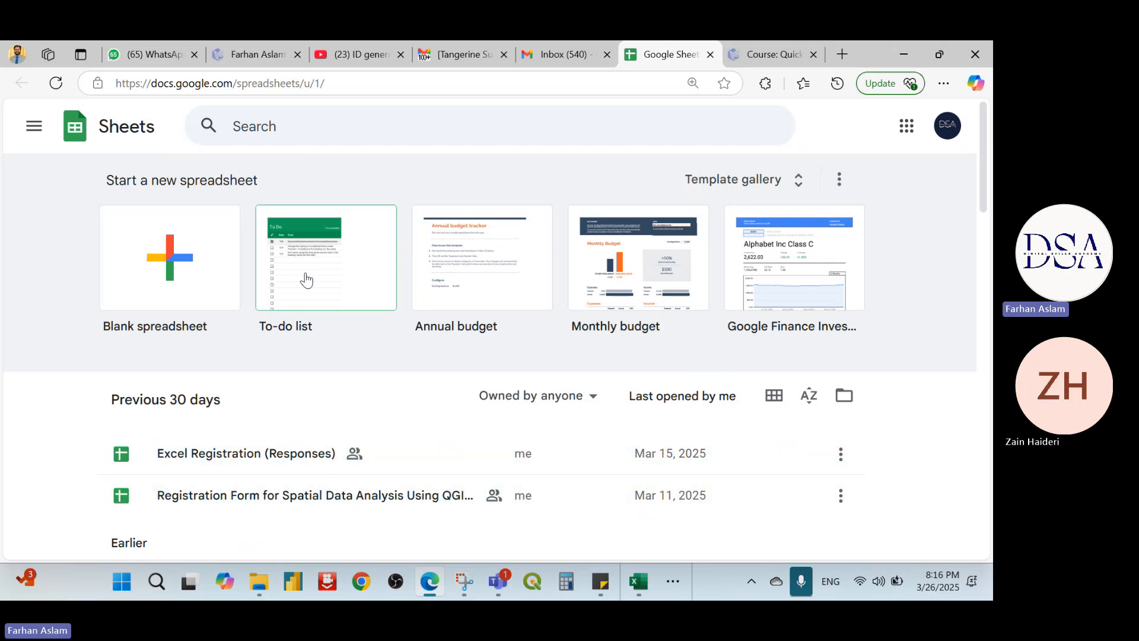
pyautogui.scroll(-4, 616, 306)
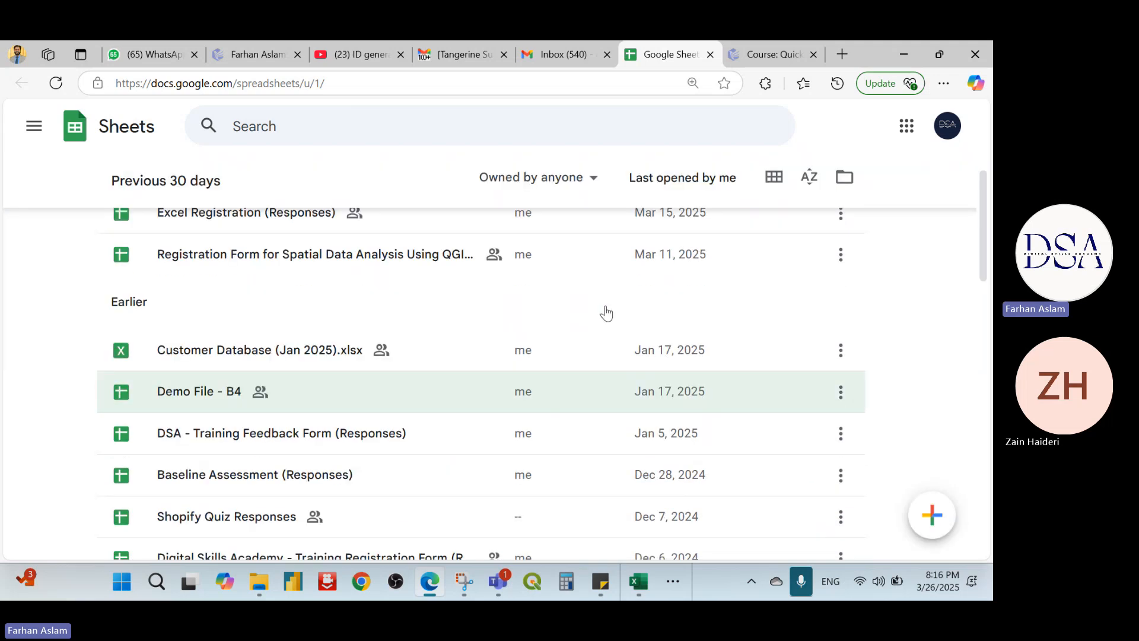
pyautogui.scroll(4, 605, 313)
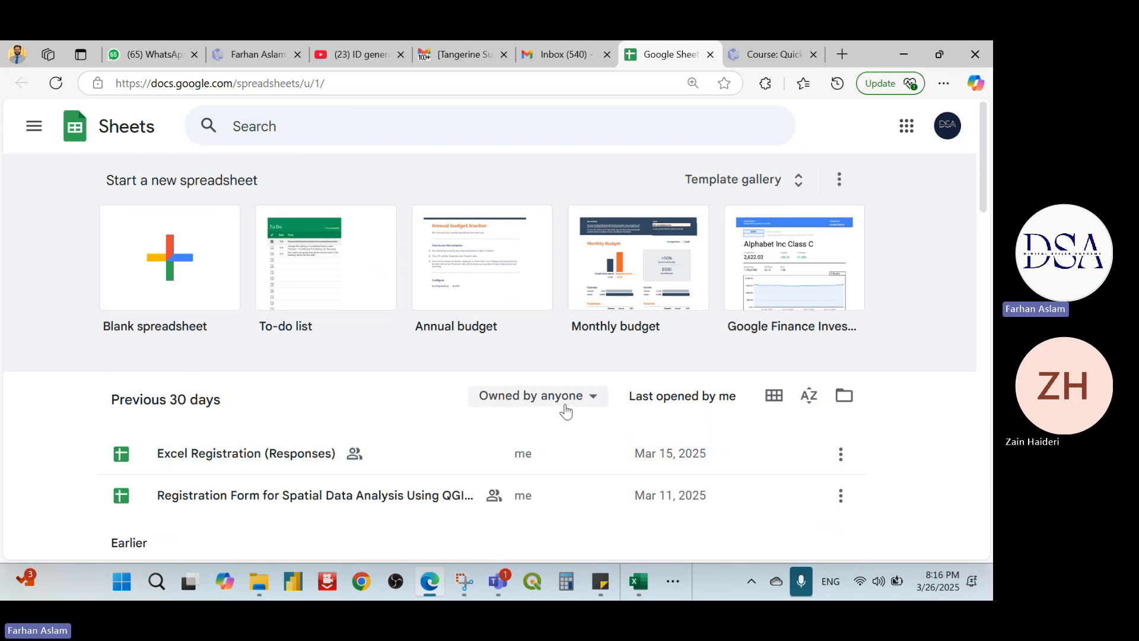
pyautogui.scroll(-3, 300, 419)
pyautogui.scroll(-1, 301, 422)
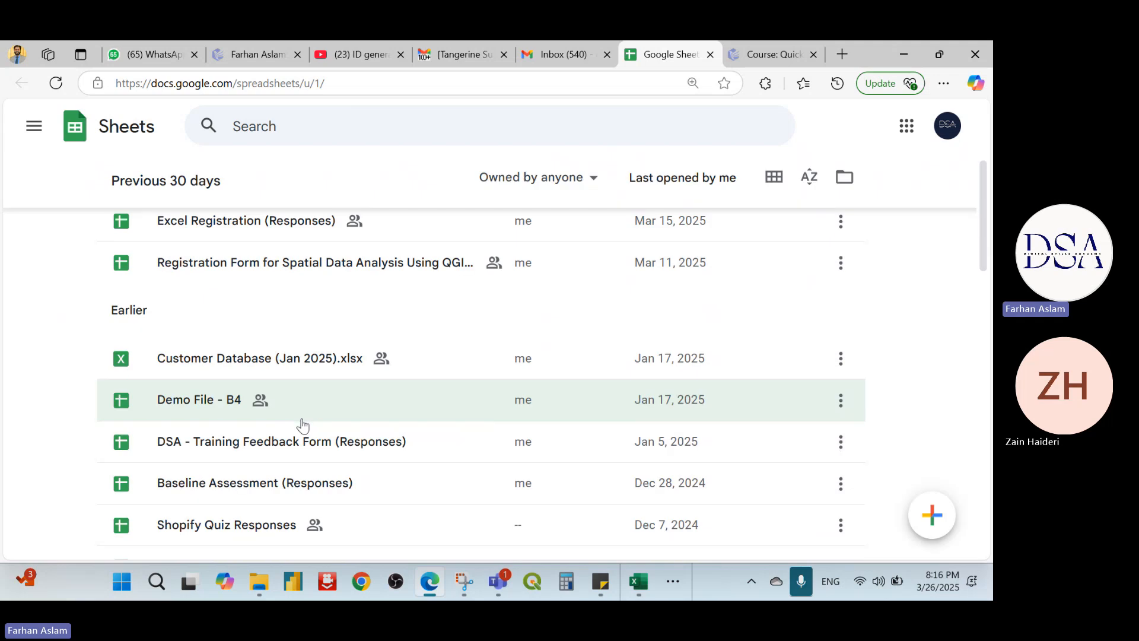
pyautogui.scroll(-6, 301, 425)
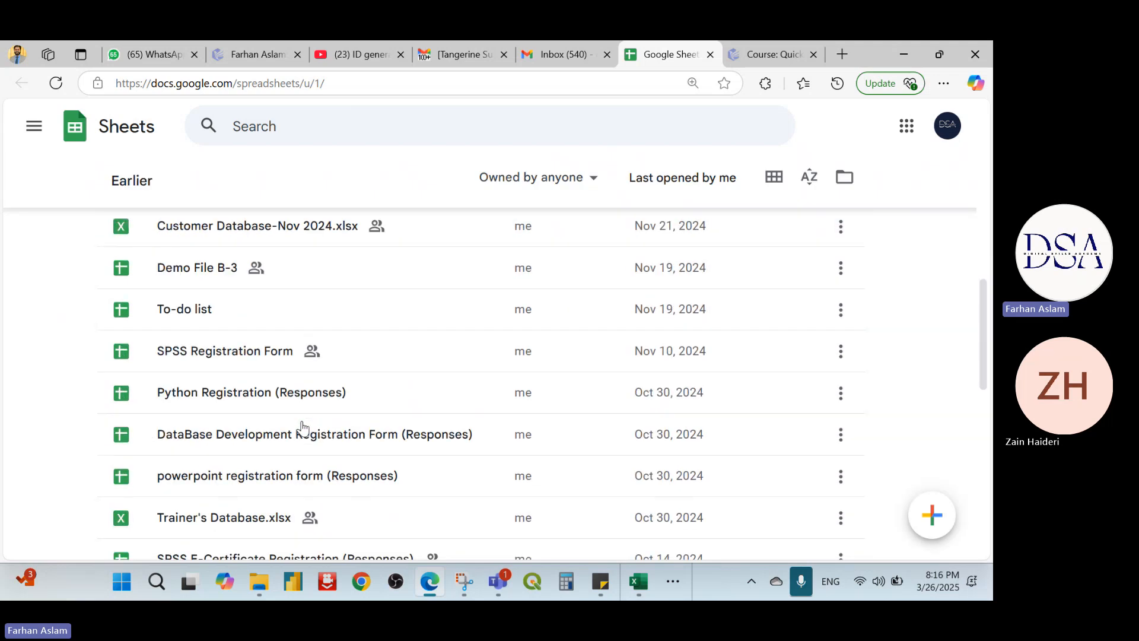
pyautogui.scroll(10, 301, 428)
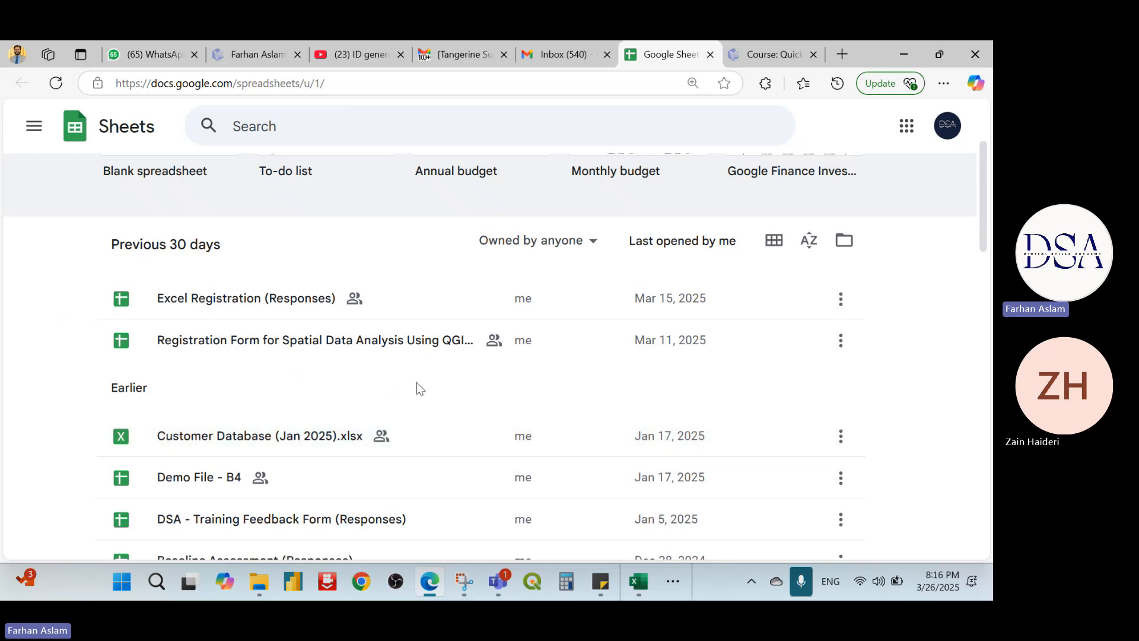
pyautogui.scroll(3, 416, 383)
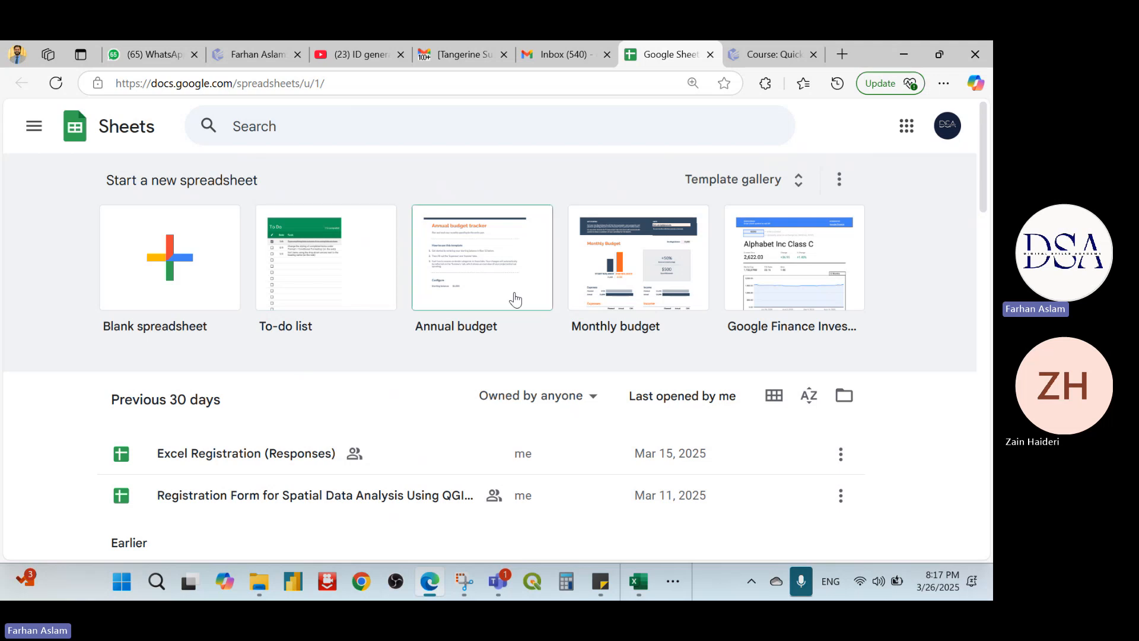
# - Switch to Excel to look through its new-workbook templates, and return to Google Sheets
pyautogui.hotkey('alt', 'Tab')
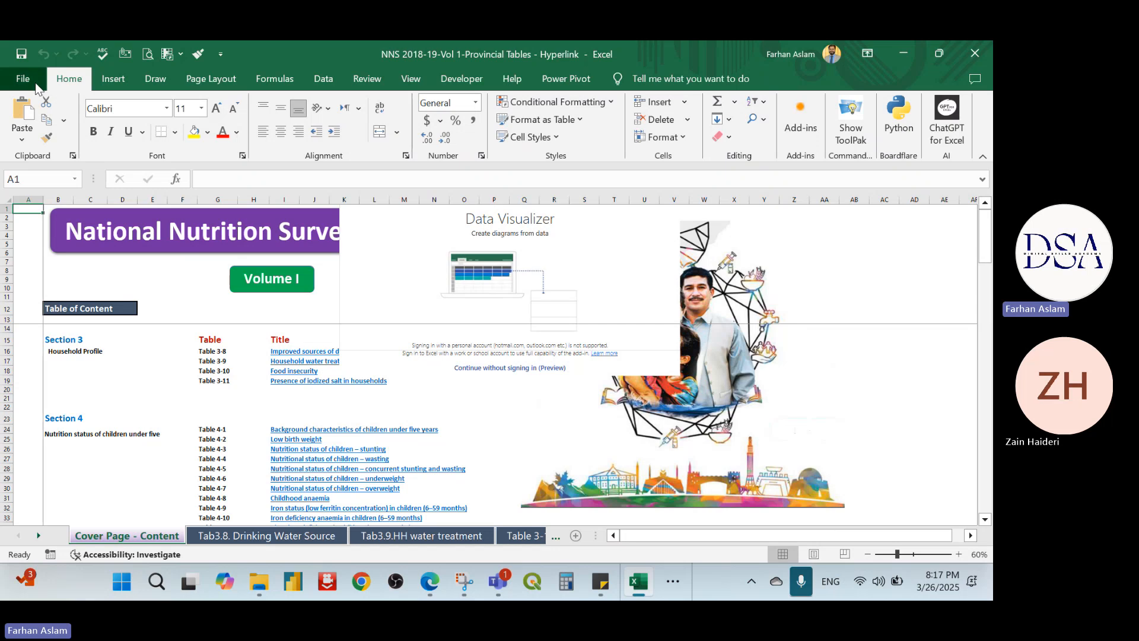
pyautogui.click(36, 83)
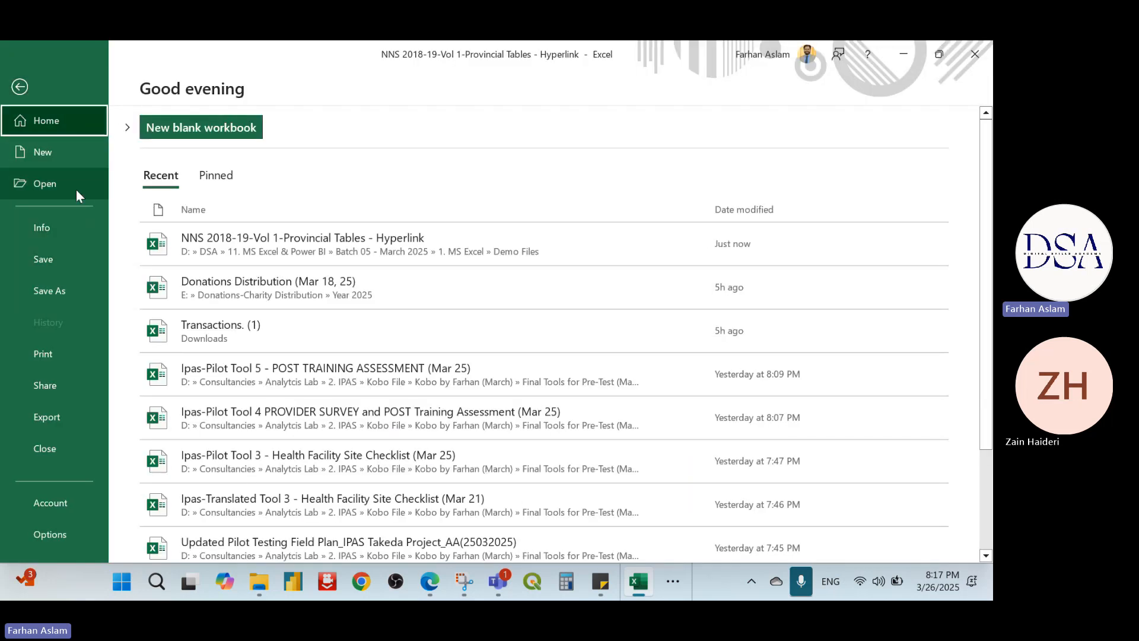
pyautogui.click(79, 159)
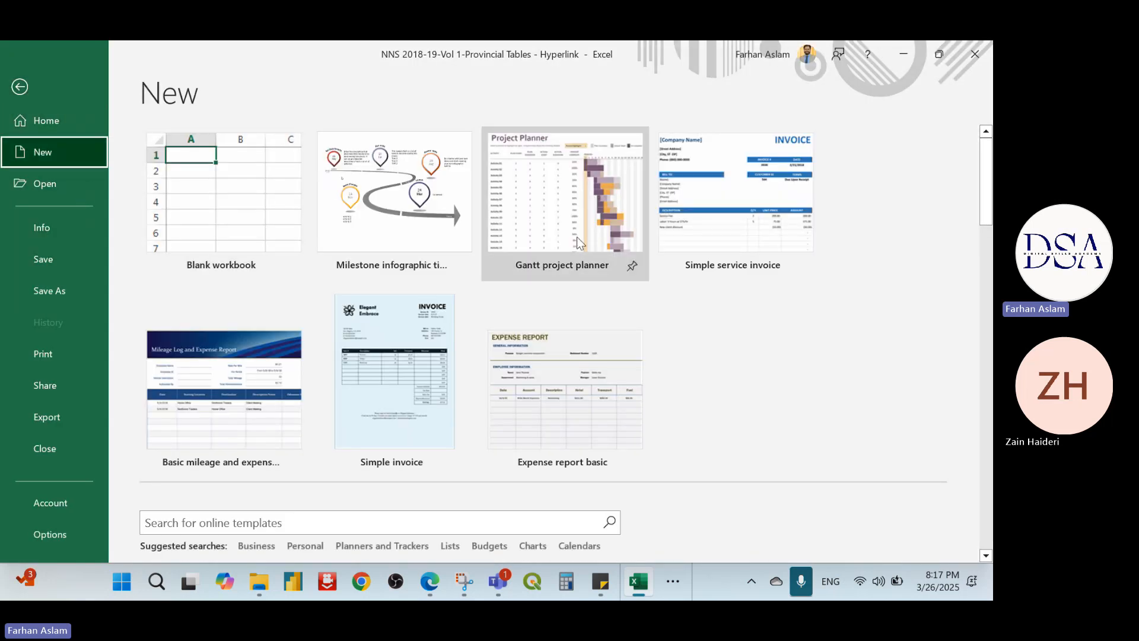
pyautogui.scroll(-3, 751, 225)
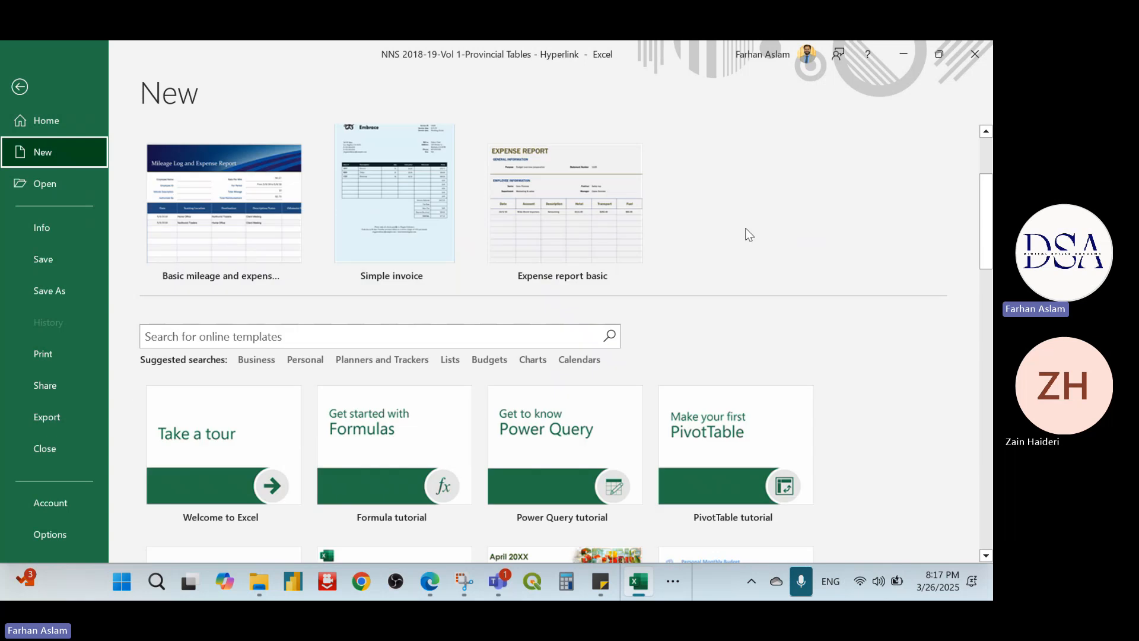
pyautogui.scroll(-2, 692, 236)
pyautogui.scroll(5, 692, 237)
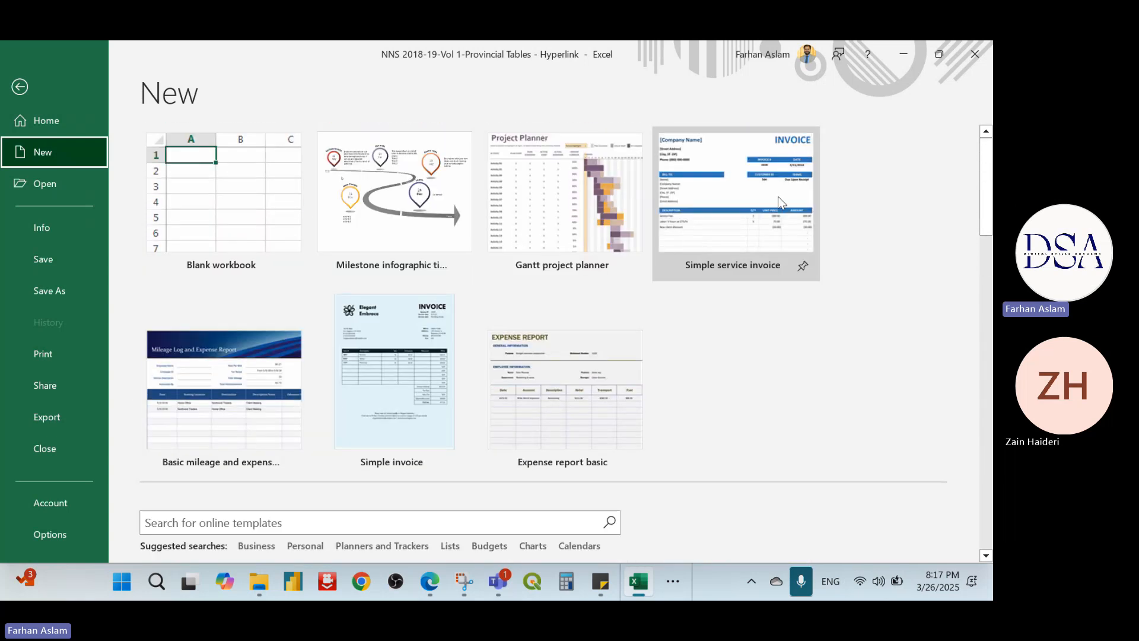
pyautogui.click(918, 61)
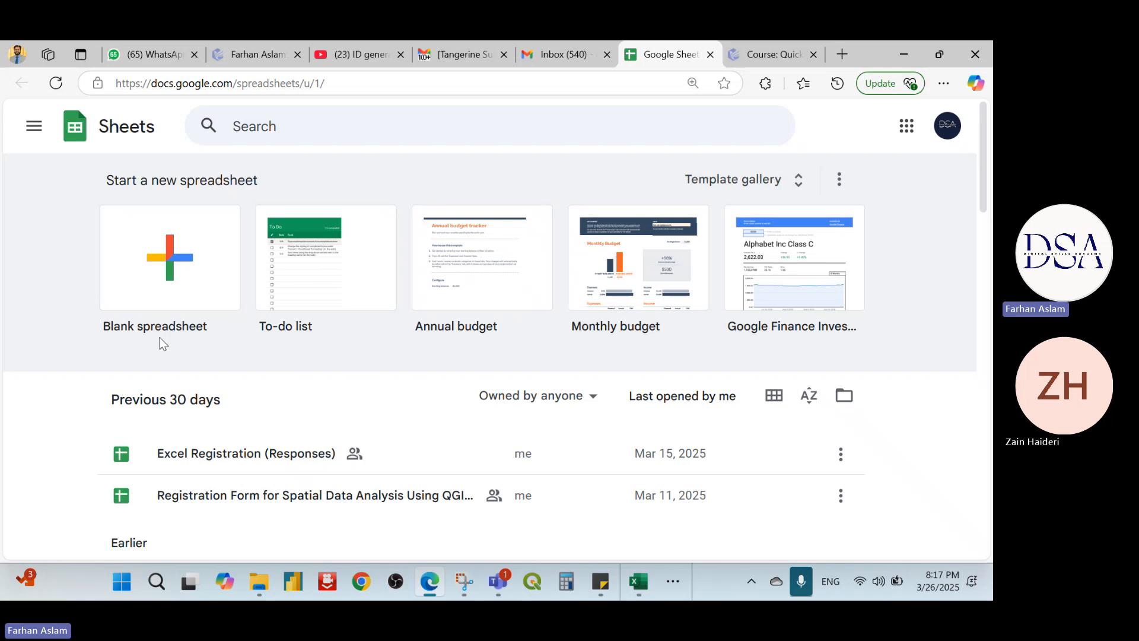
# - Create a blank spreadsheet, dismiss the AI feature prompt and close the pre-built Tables pane
pyautogui.click(215, 292)
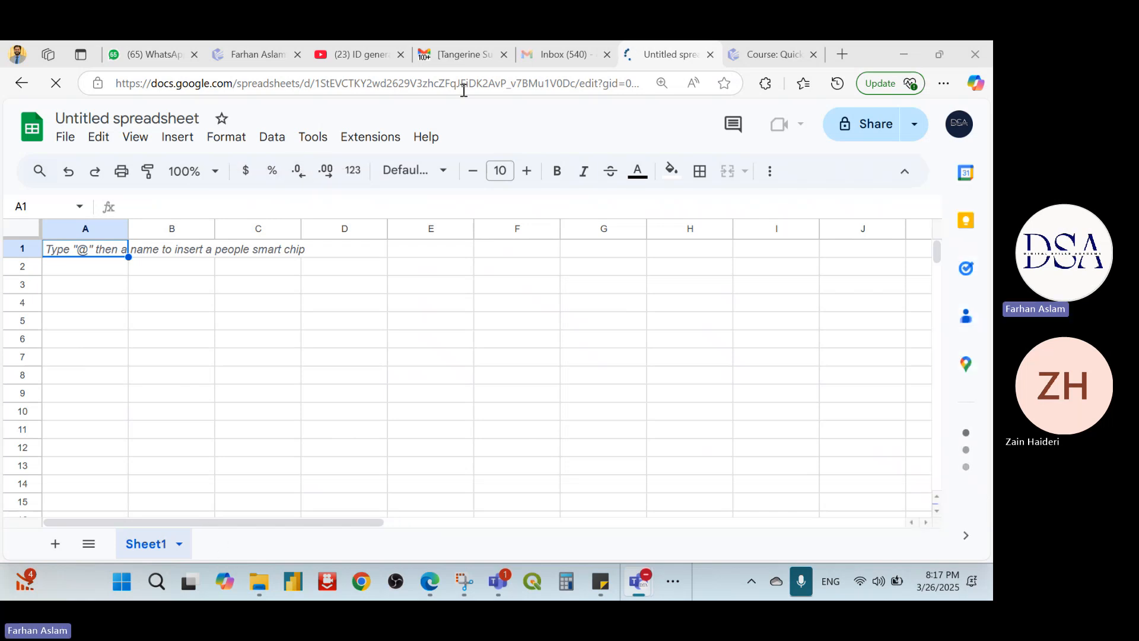
pyautogui.click(581, 54)
pyautogui.click(671, 54)
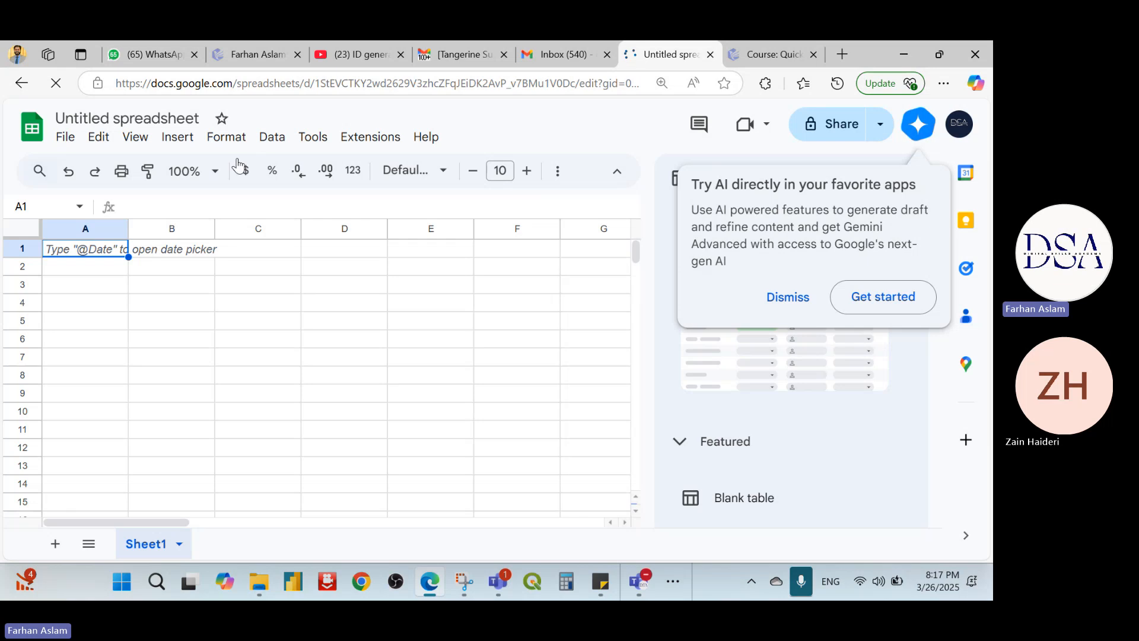
pyautogui.click(806, 307)
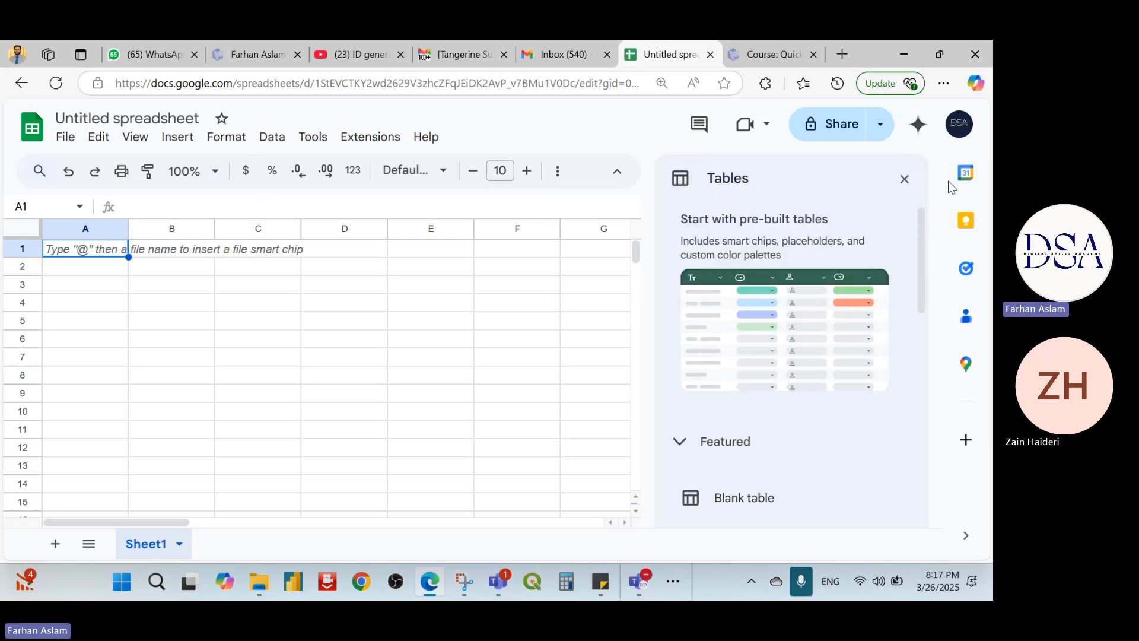
pyautogui.click(904, 179)
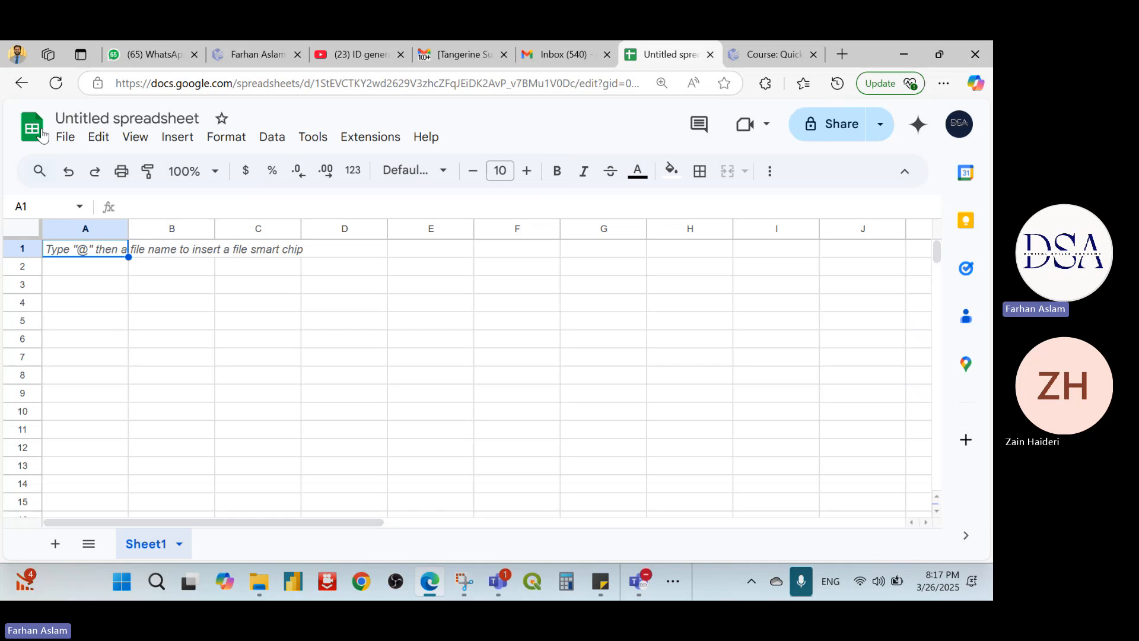
# - Go back to the Sheets home page and create another blank spreadsheet
pyautogui.click(21, 83)
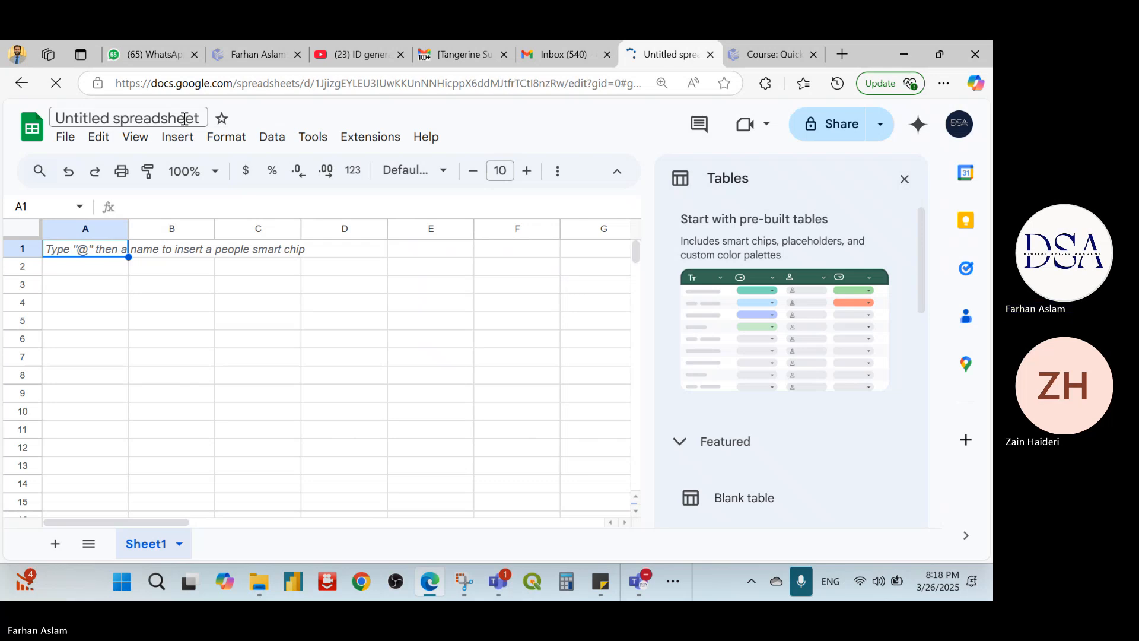
pyautogui.click(639, 581)
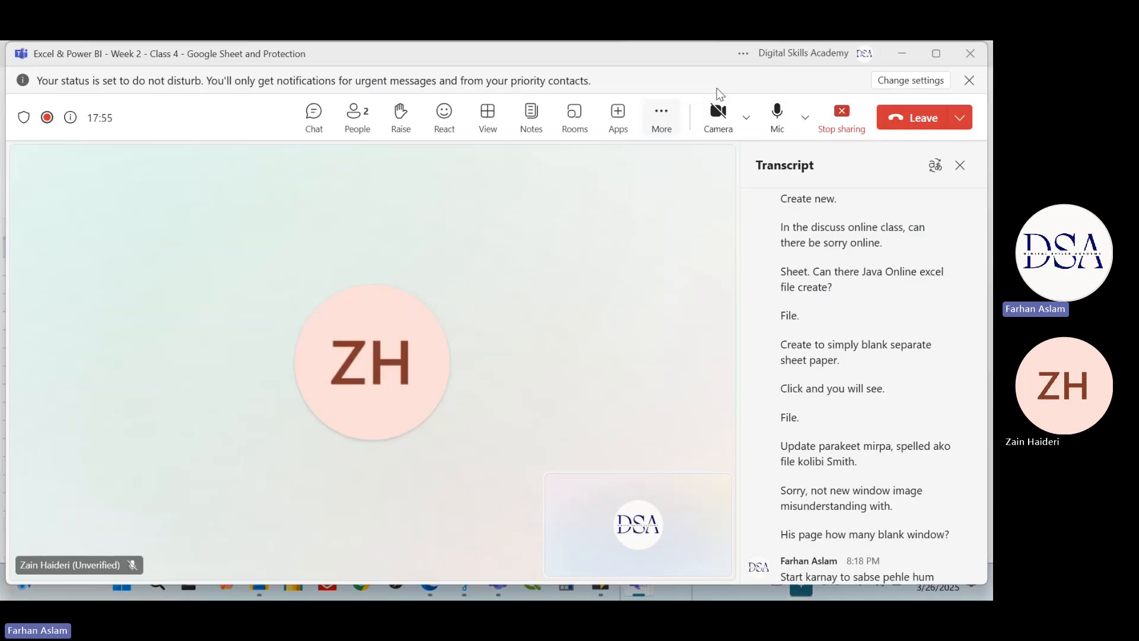
pyautogui.click(904, 55)
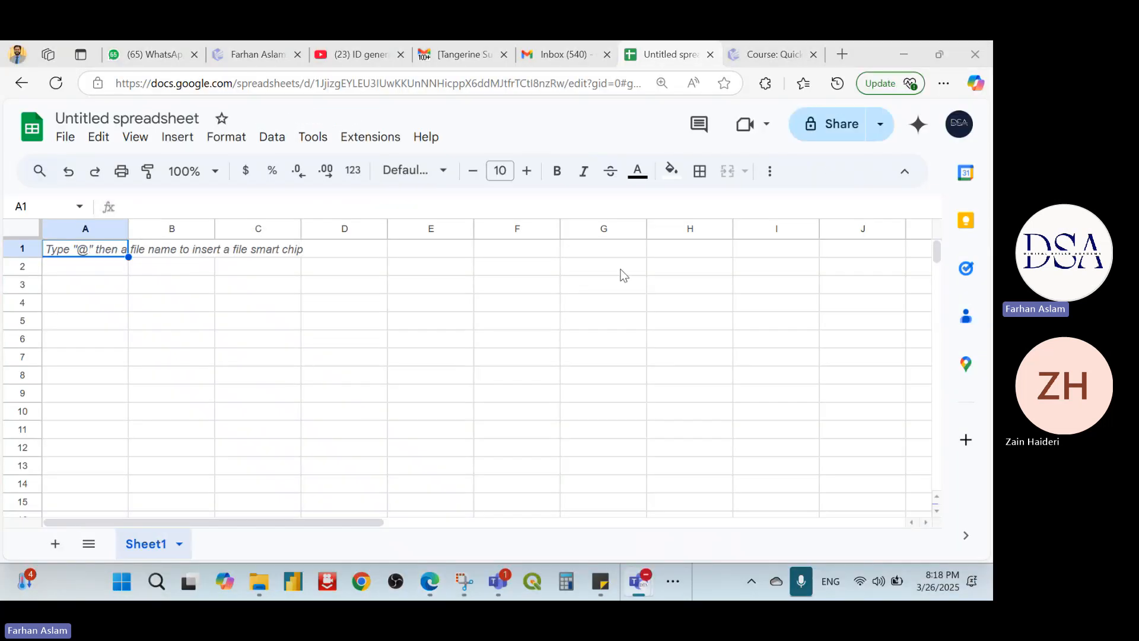
# - Rename the untitled spreadsheet as "Household Database"
pyautogui.click(196, 119)
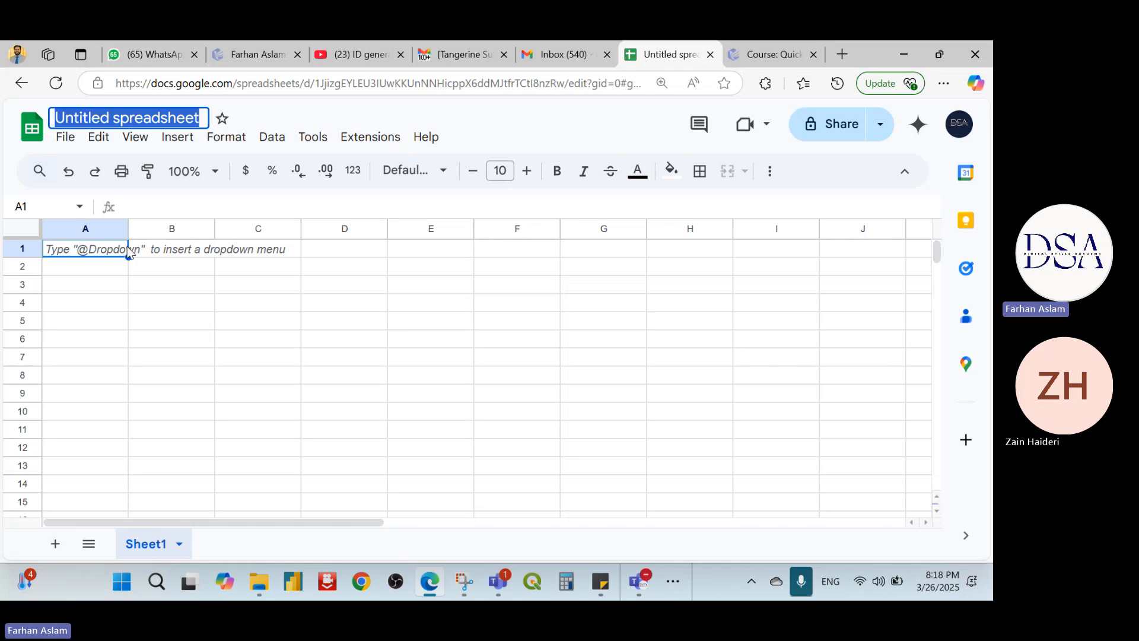
pyautogui.write('House')
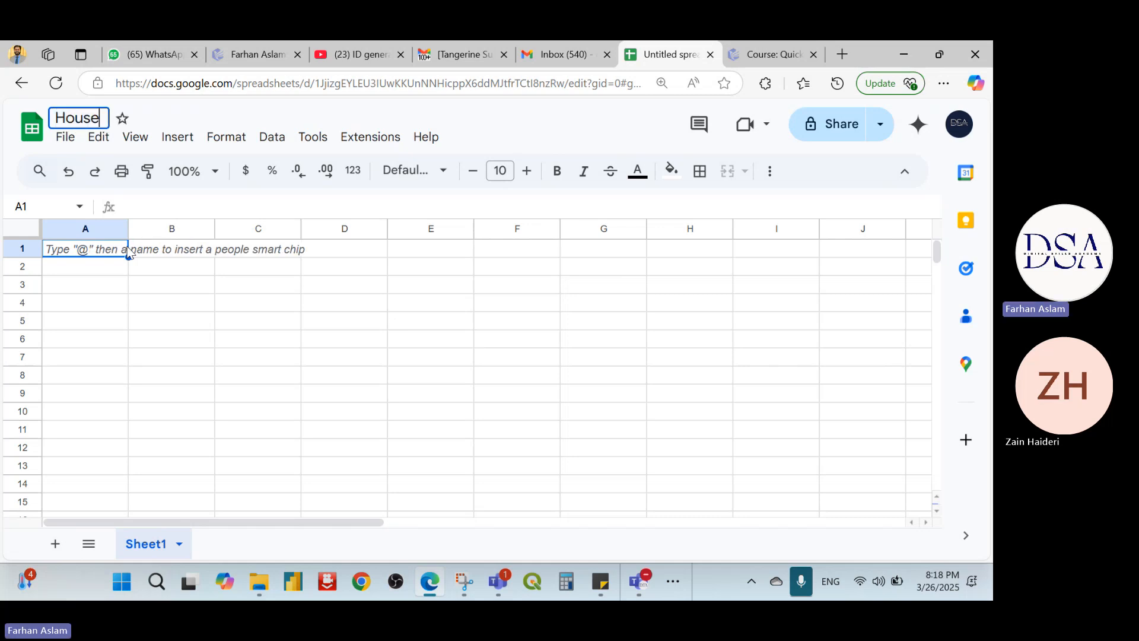
pyautogui.write('hold Database')
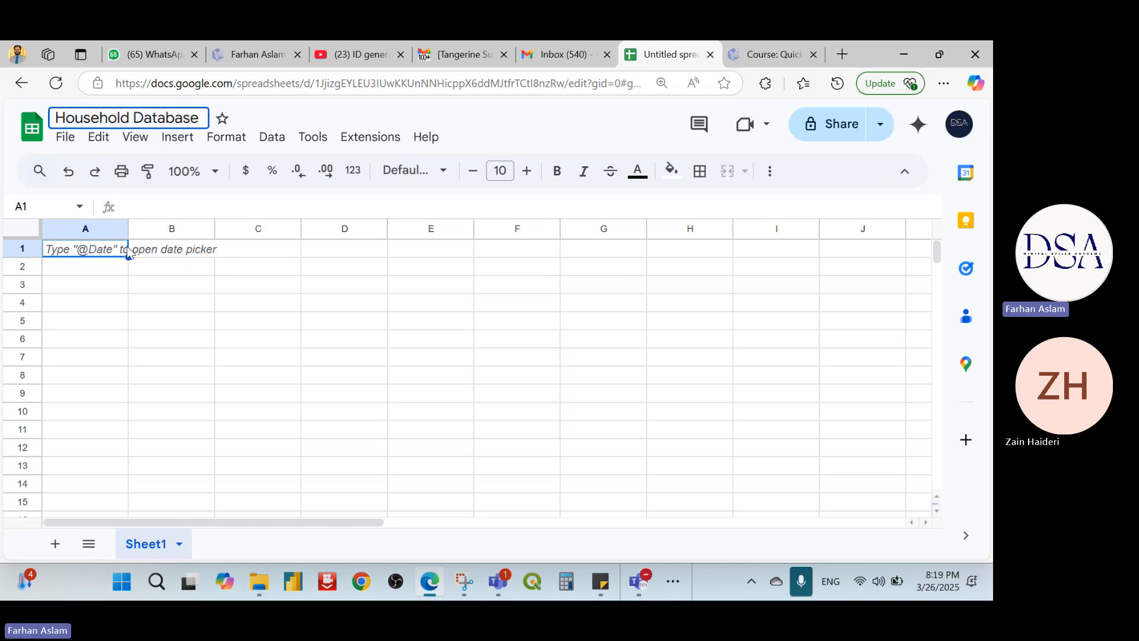
pyautogui.press('Return')
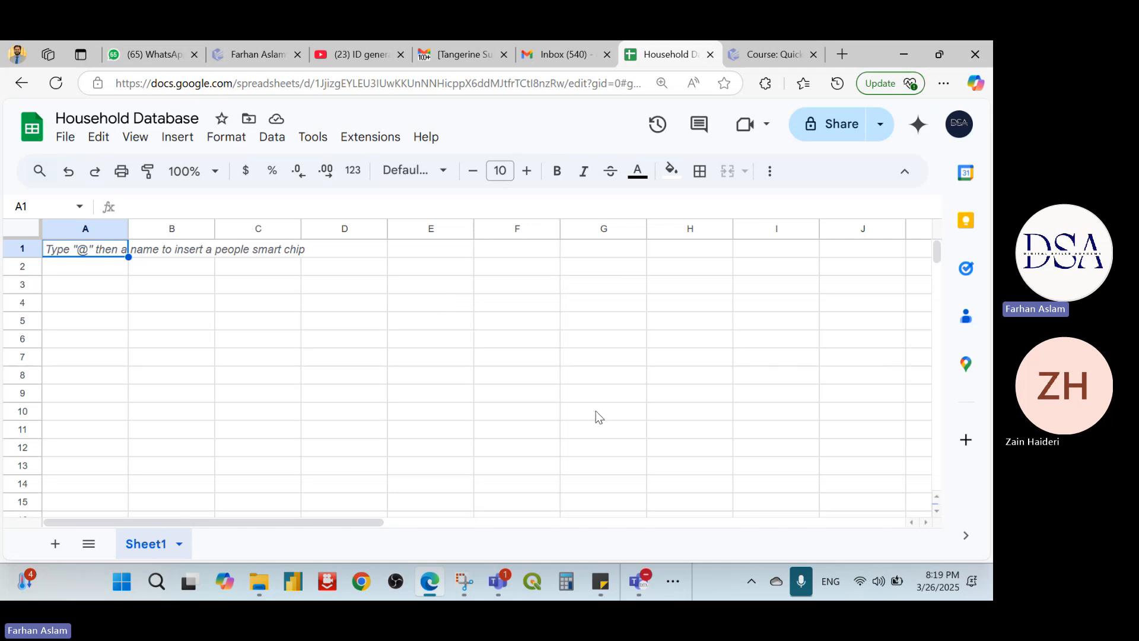
# - Leave the new-workbook page in Excel, compare the workbook's Home and Insert commands with the Google Sheets toolbar, and return to Sheets
pyautogui.click(678, 595)
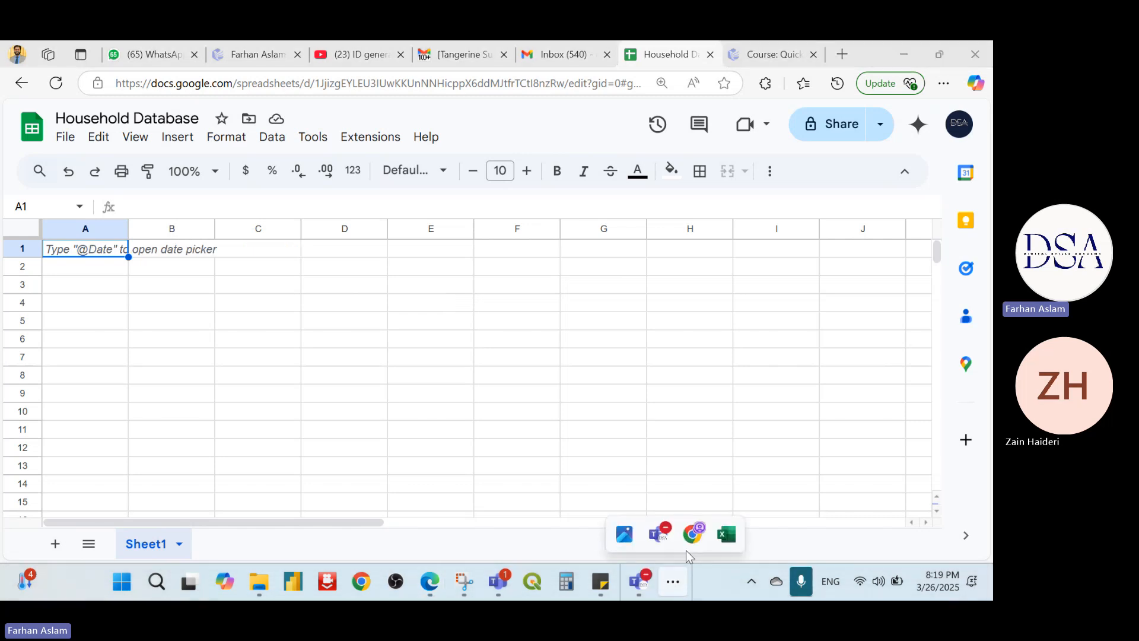
pyautogui.click(727, 537)
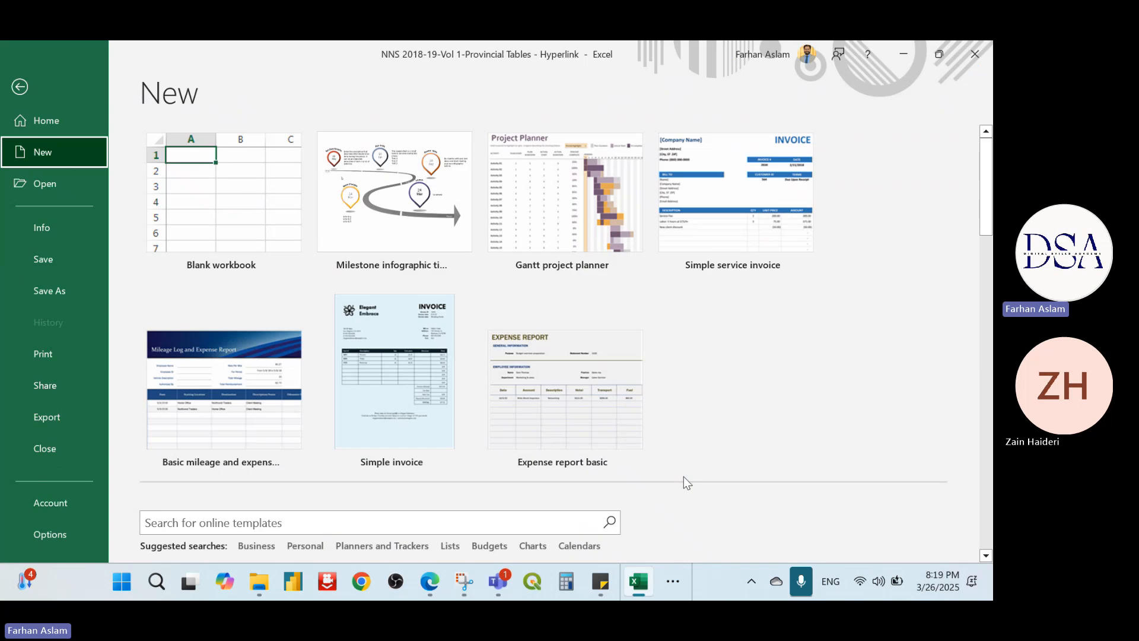
pyautogui.press('Escape')
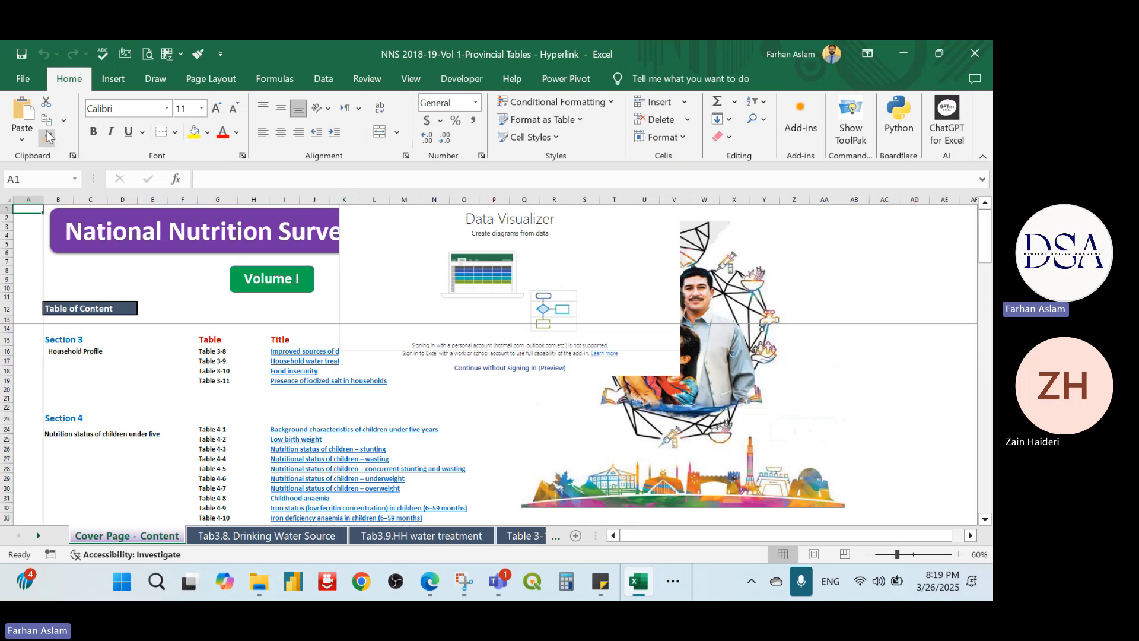
pyautogui.click(113, 79)
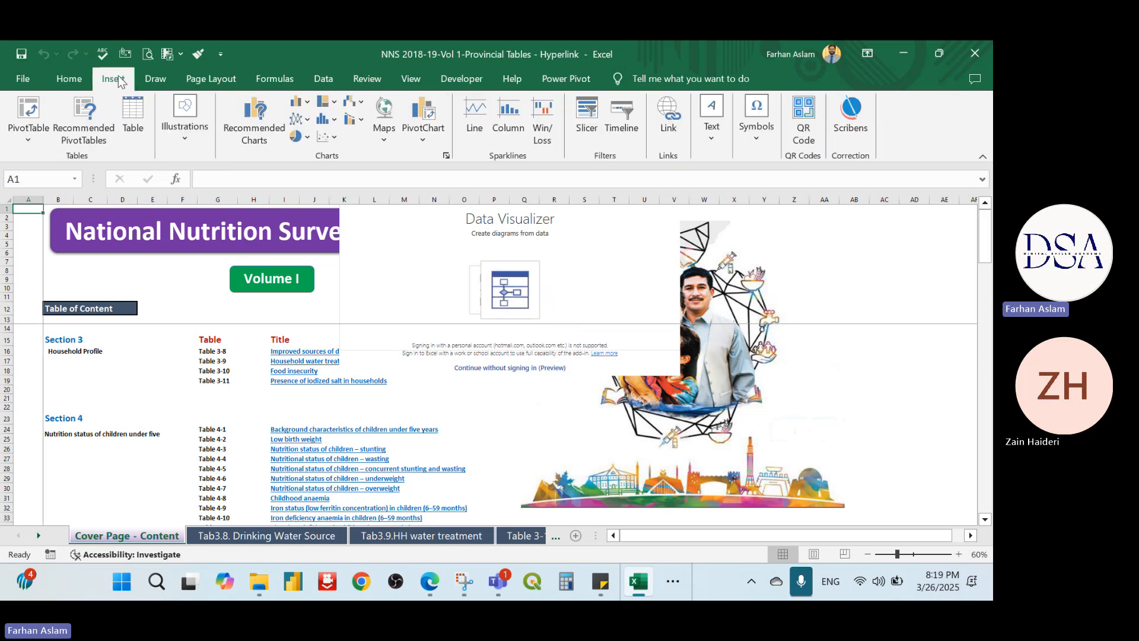
pyautogui.click(77, 81)
pyautogui.hotkey('alt', 'Tab')
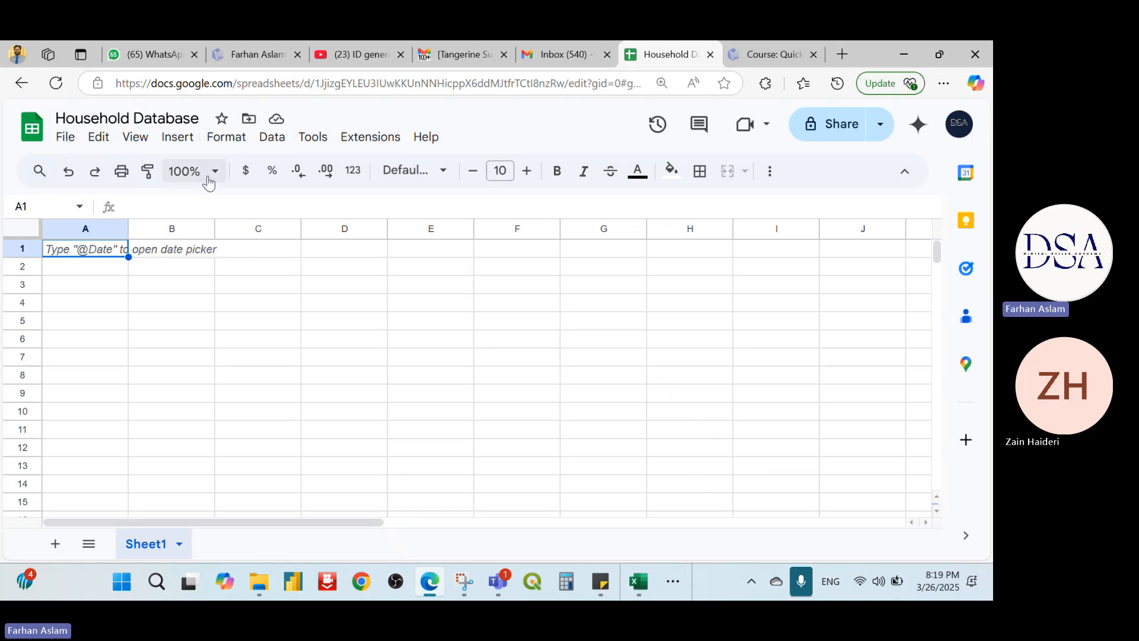
pyautogui.hotkey('alt', 'Tab')
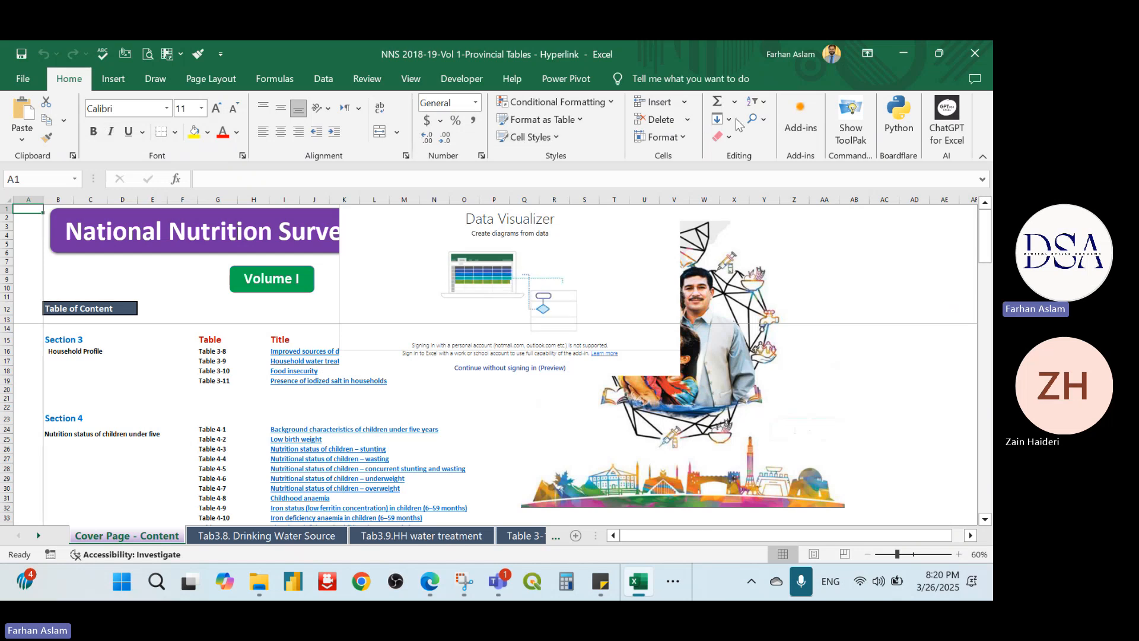
pyautogui.hotkey('alt', 'Tab')
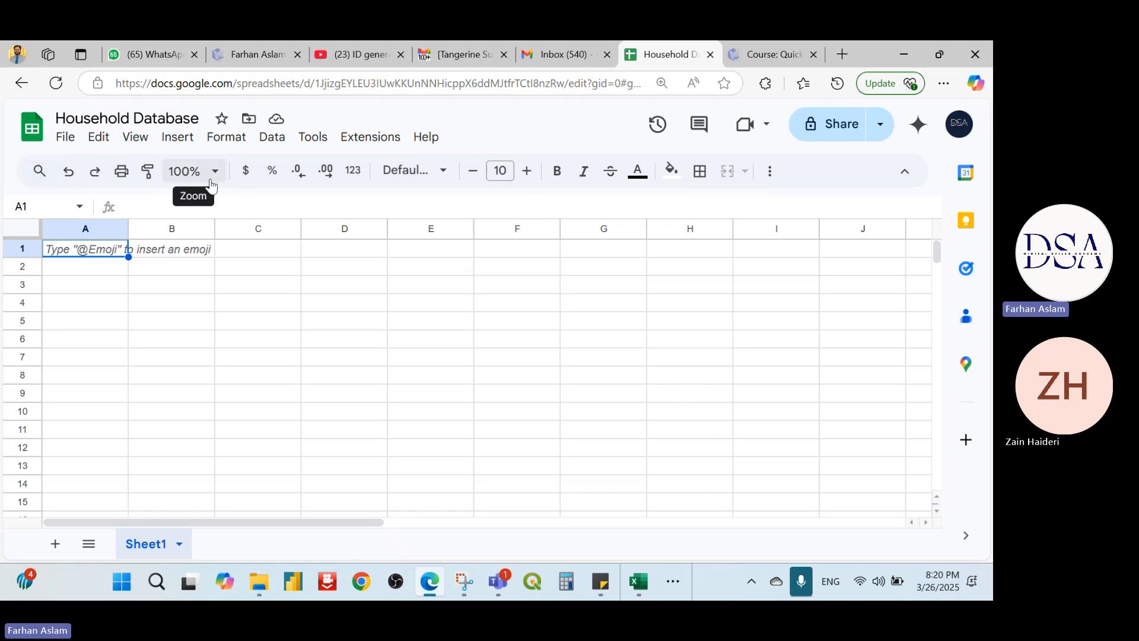
pyautogui.hotkey('alt', 'Tab')
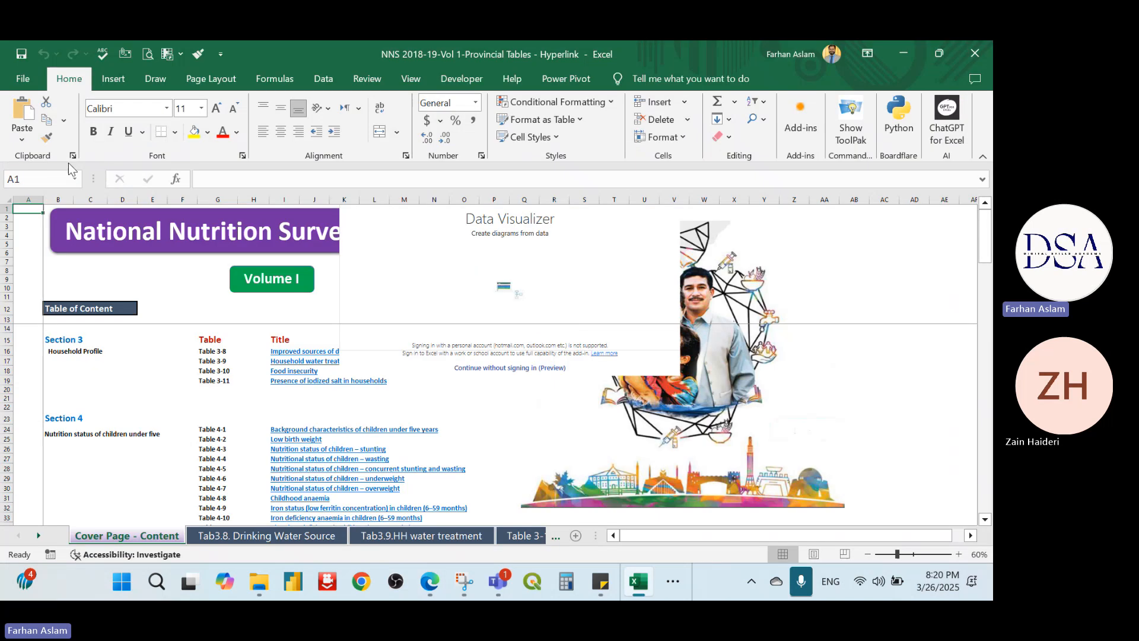
pyautogui.hotkey('alt', 'Tab')
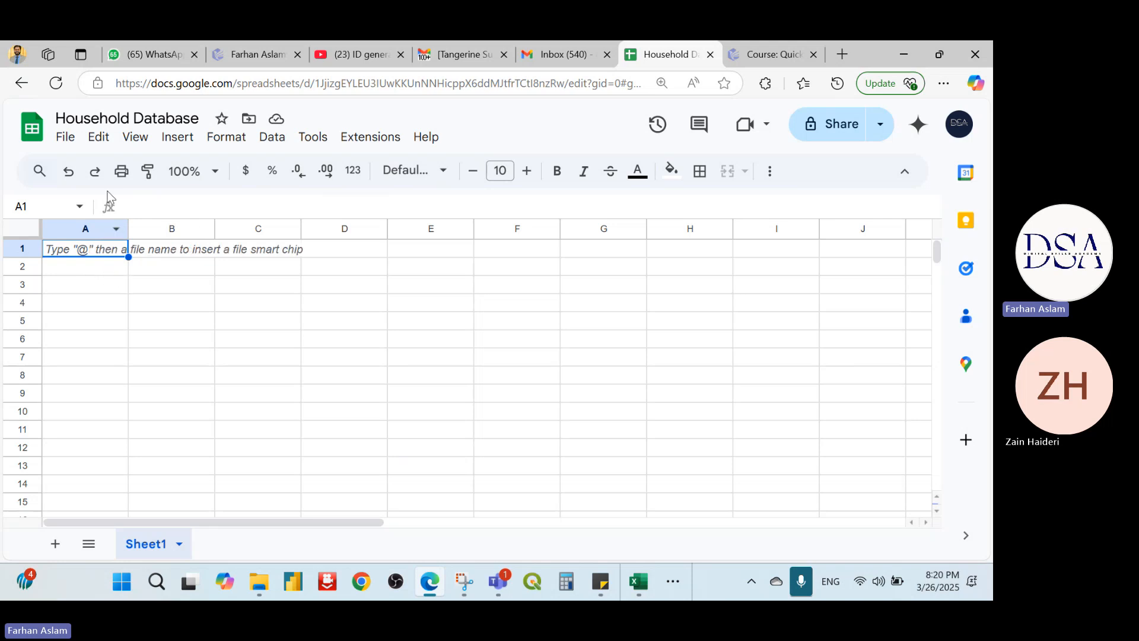
# - Enter the column headers Sr.No, Location and UC in cells A1 to C1
pyautogui.click(175, 286)
pyautogui.click(105, 249)
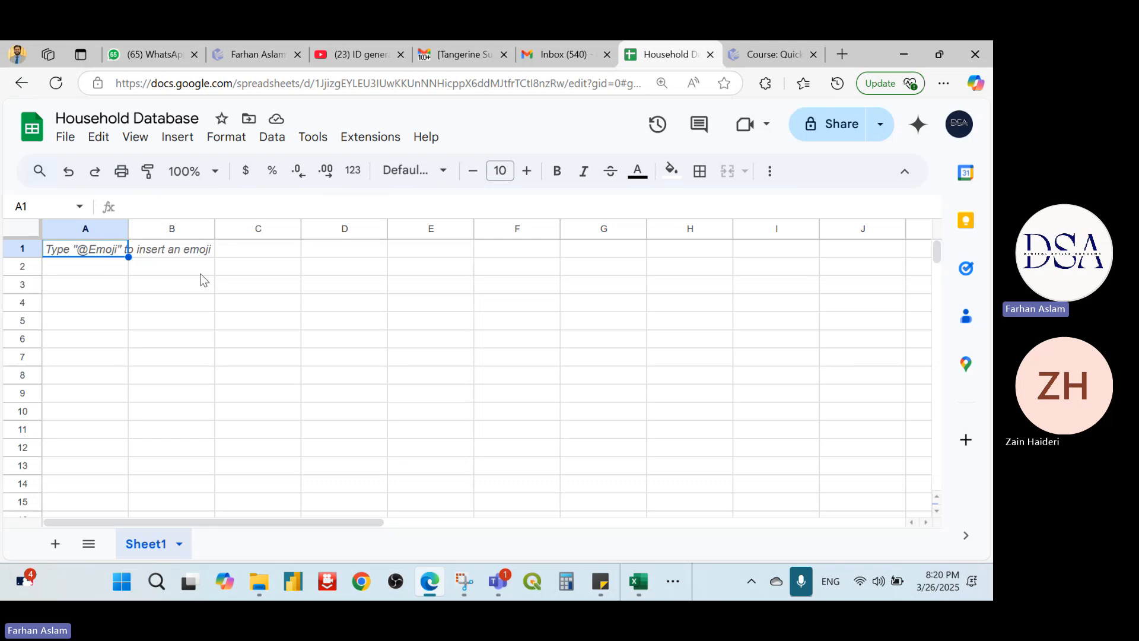
pyautogui.write('Sr.No')
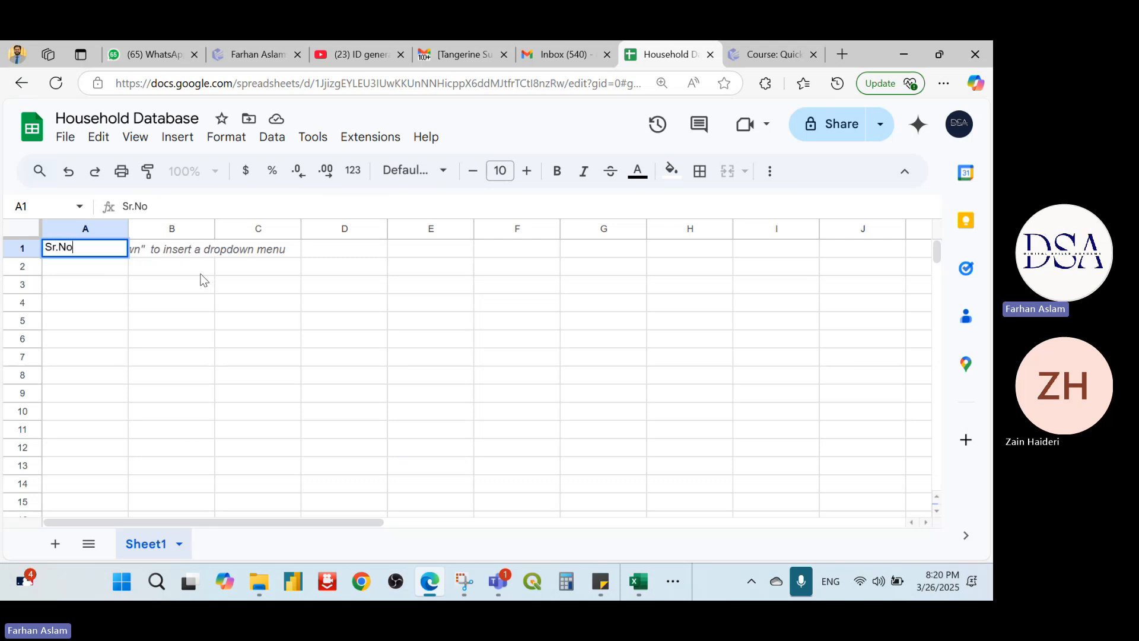
pyautogui.press('Tab')
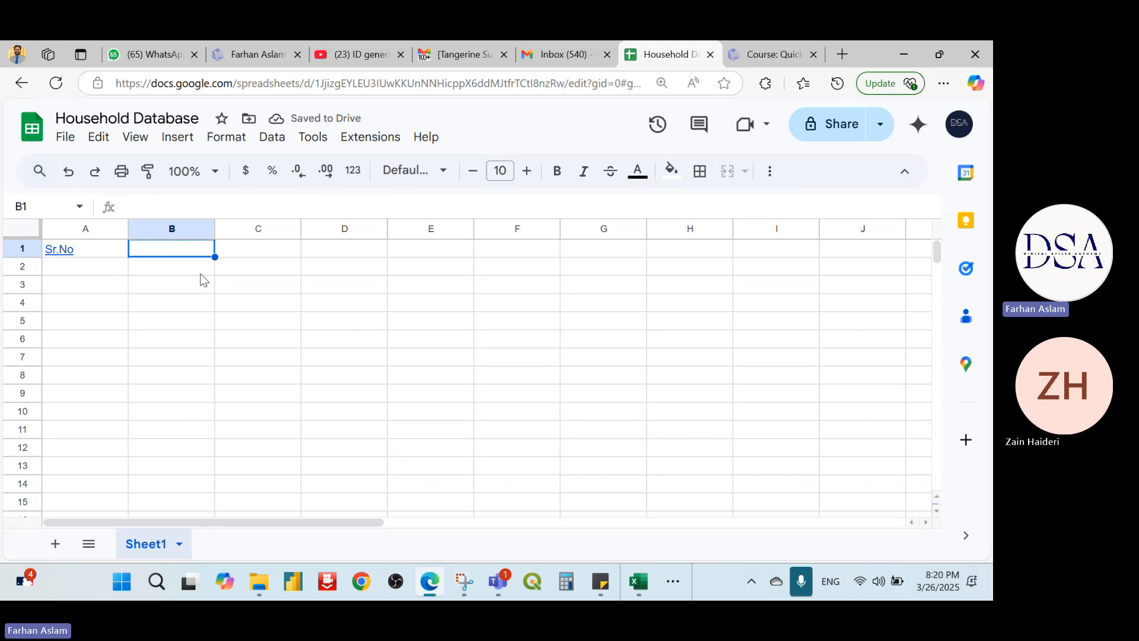
pyautogui.write('Cl')
pyautogui.press('BackSpace')
pyautogui.press('BackSpace')
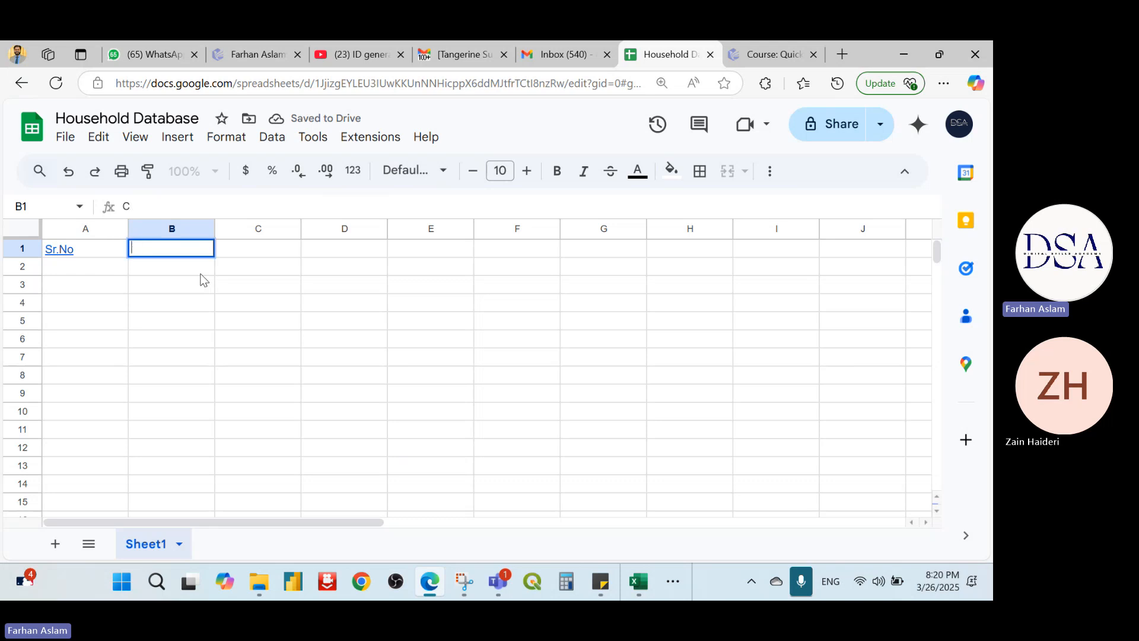
pyautogui.write('Location')
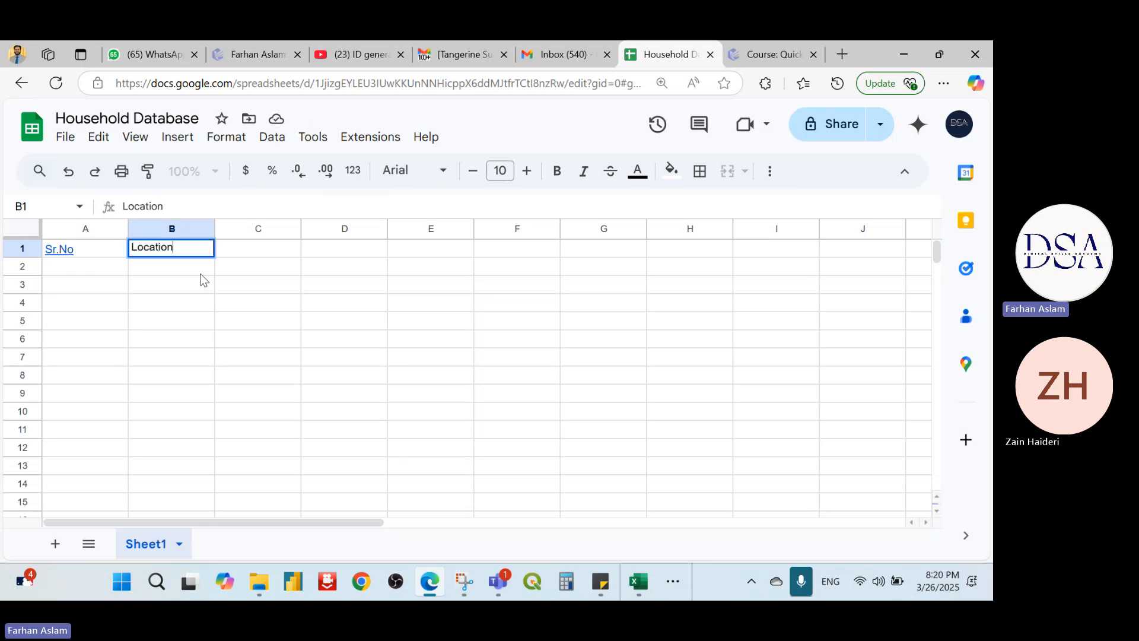
pyautogui.press('Tab')
pyautogui.write('UN')
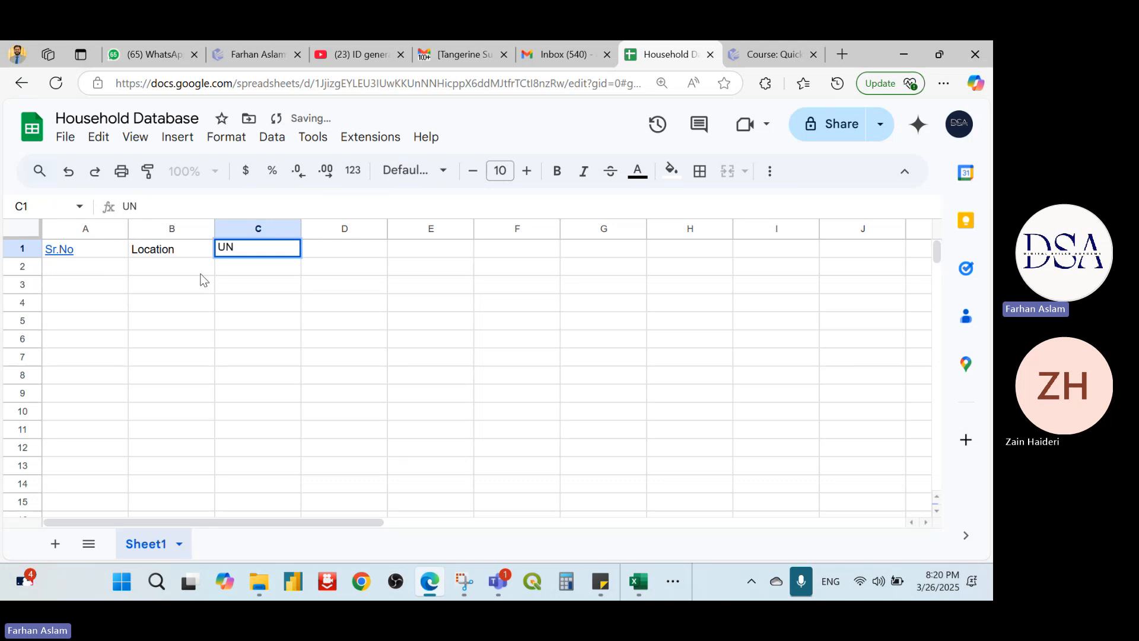
pyautogui.press('BackSpace')
pyautogui.write('C')
pyautogui.press('Return')
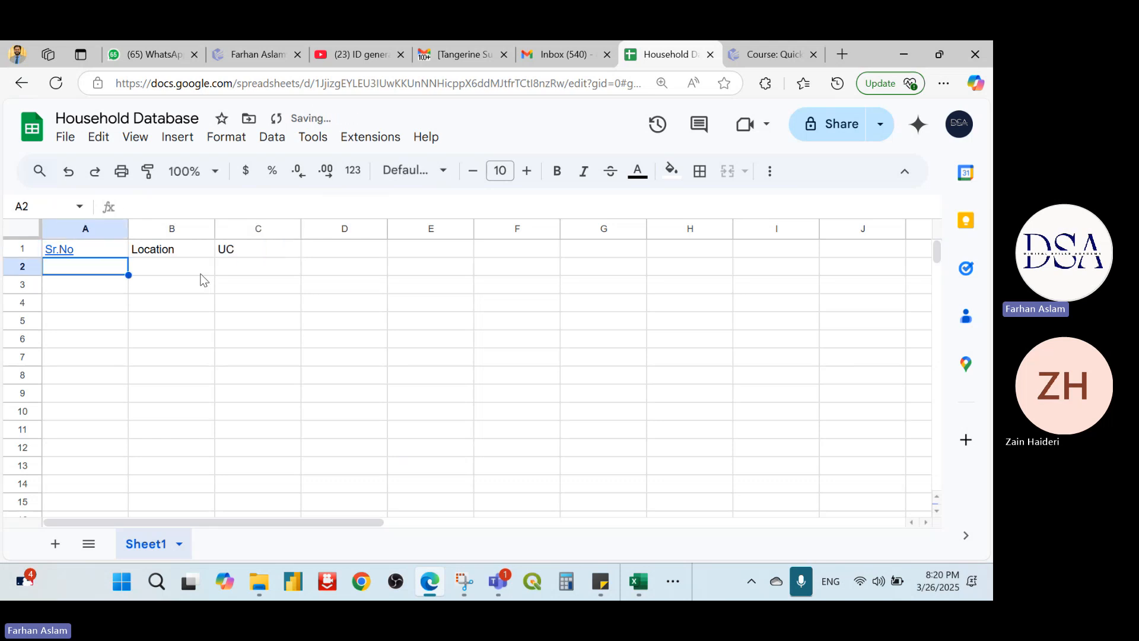
# - Replace the header in cell B1 with District
pyautogui.press('Up')
pyautogui.press('Right')
pyautogui.press('Right')
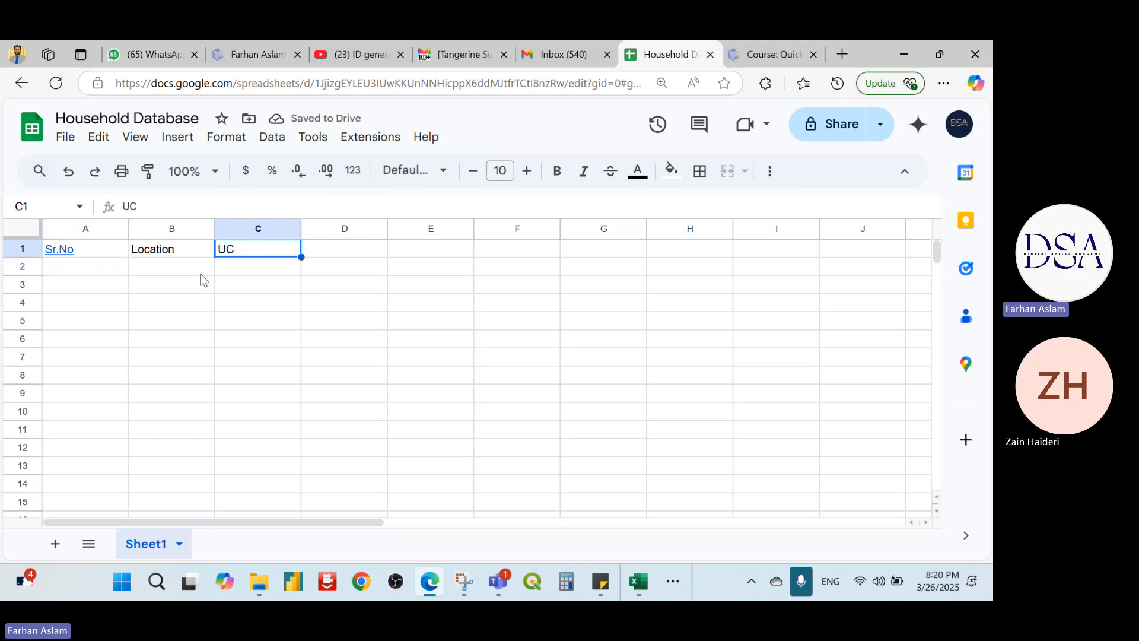
pyautogui.press('Left')
pyautogui.press('Right')
pyautogui.press('Left')
pyautogui.write('District')
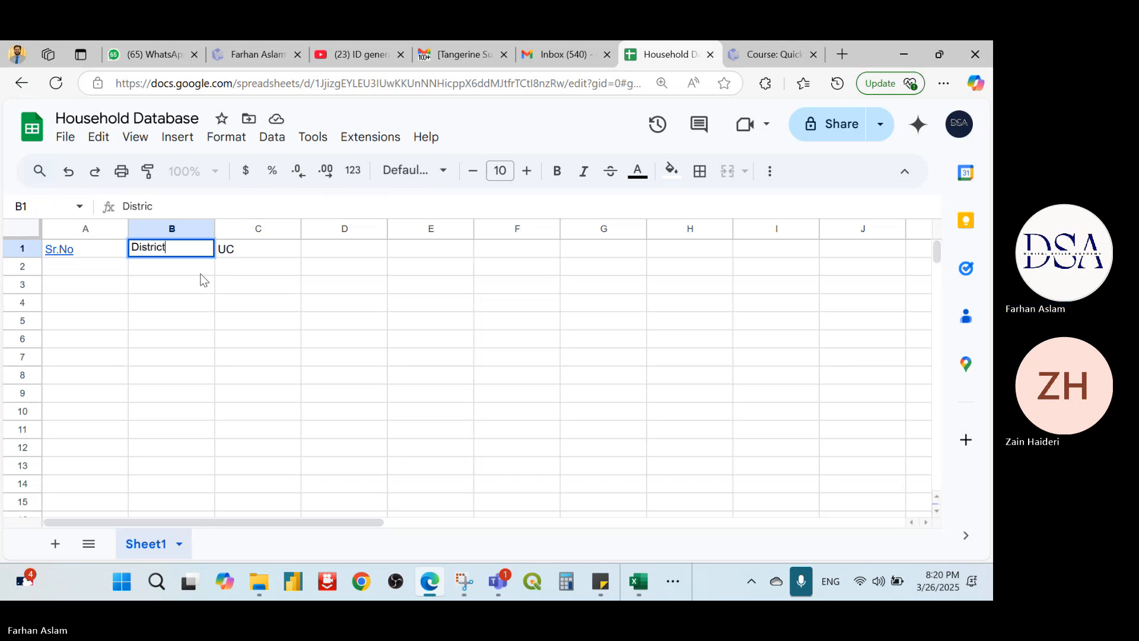
pyautogui.press('Tab')
pyautogui.press('Right')
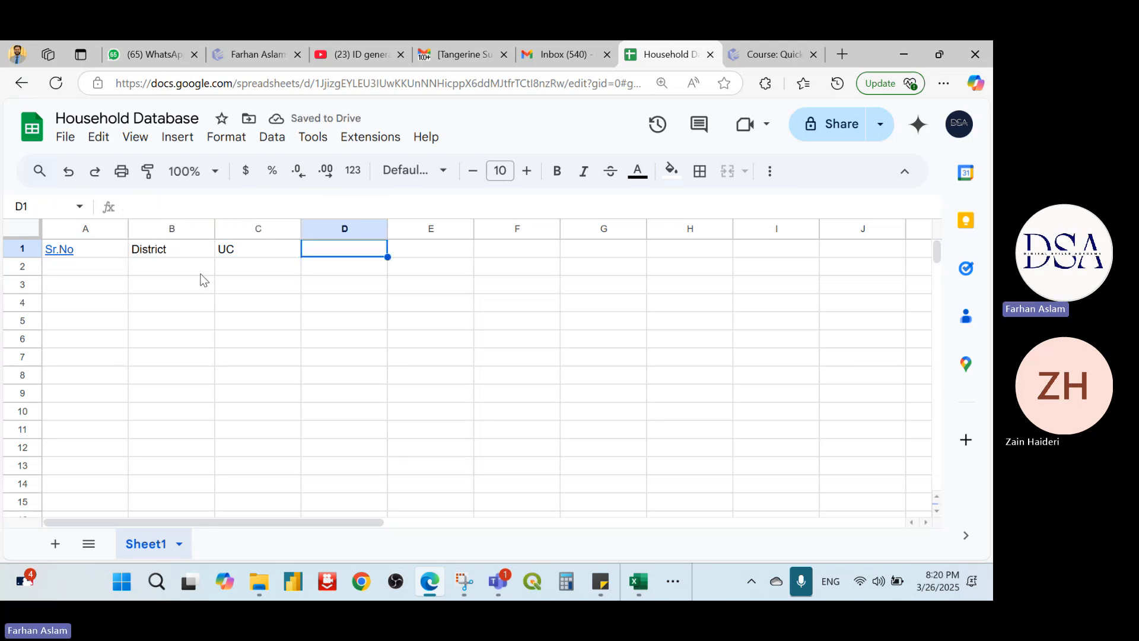
# - Enter the header "Respondant Name" in cell D1 and fit column D to its text
pyautogui.write('R')
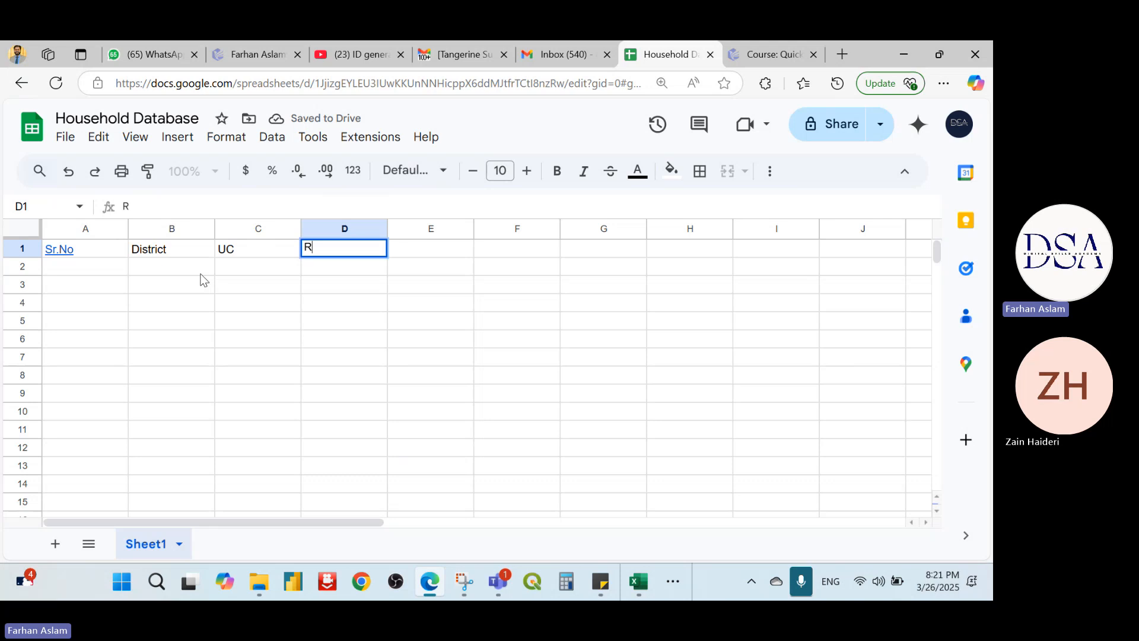
pyautogui.write('espondant Name')
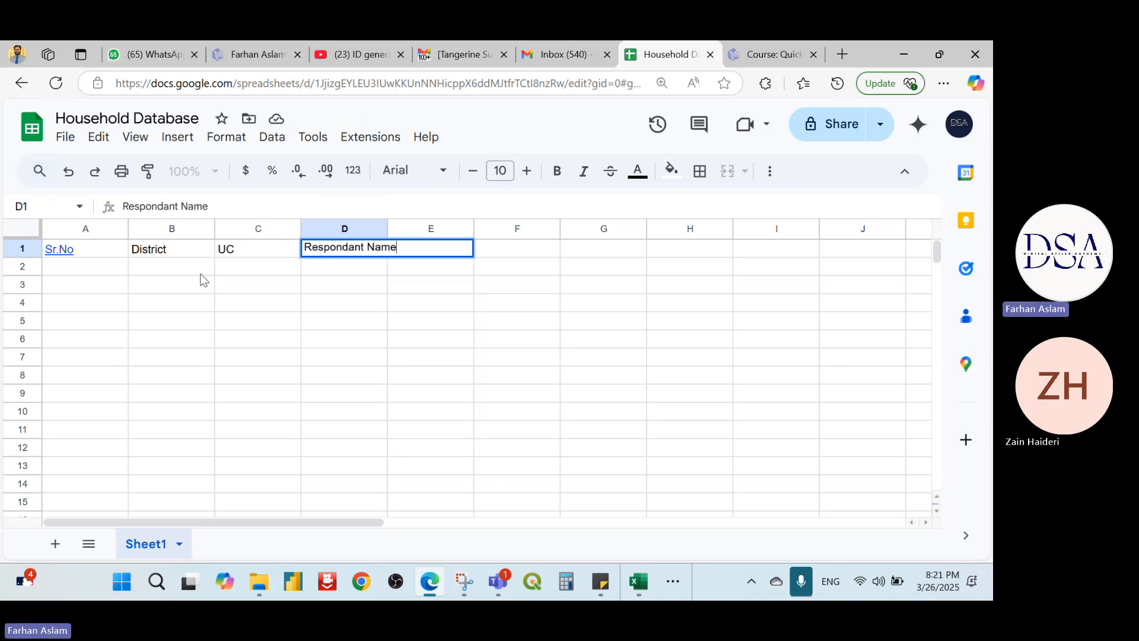
pyautogui.press('Tab')
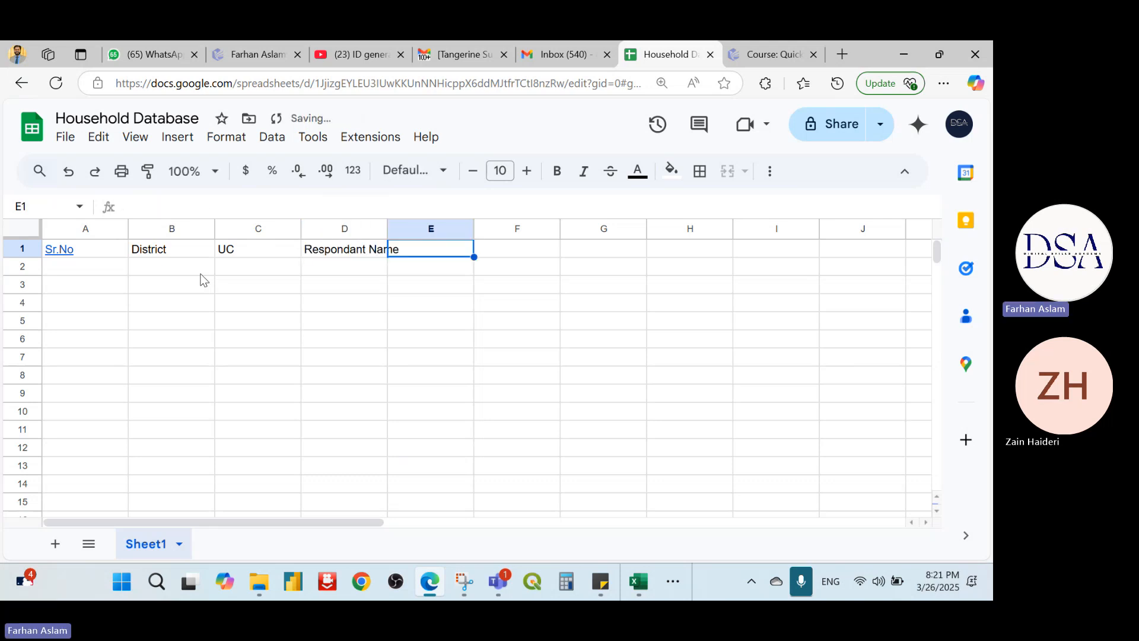
pyautogui.doubleClick(388, 229)
pyautogui.press('Down')
pyautogui.press('Down')
pyautogui.press('Down')
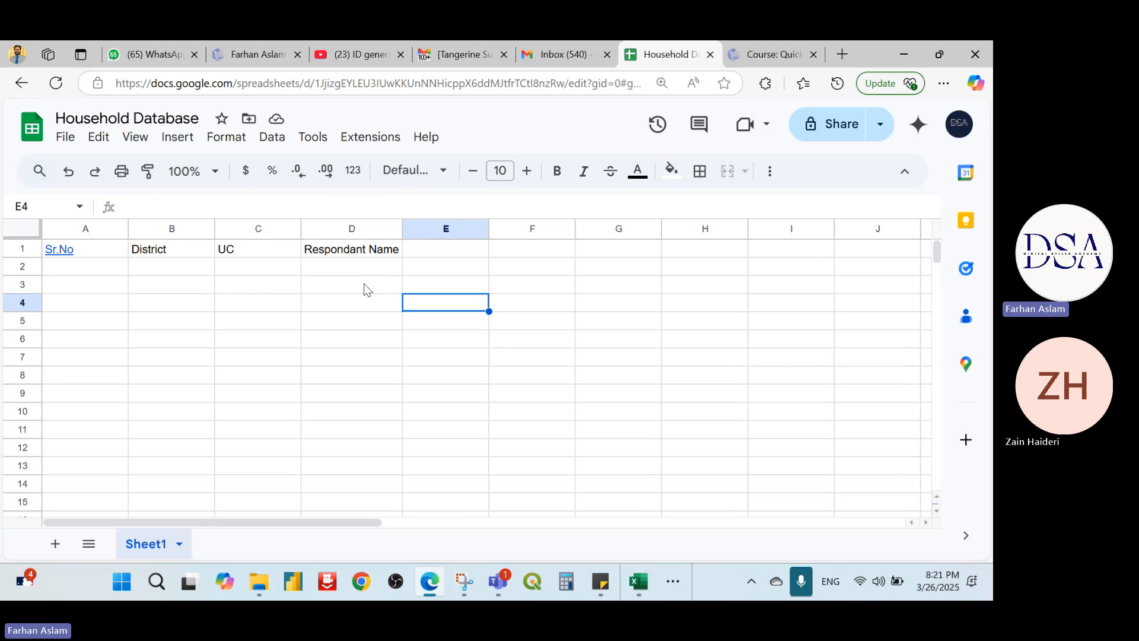
pyautogui.click(457, 255)
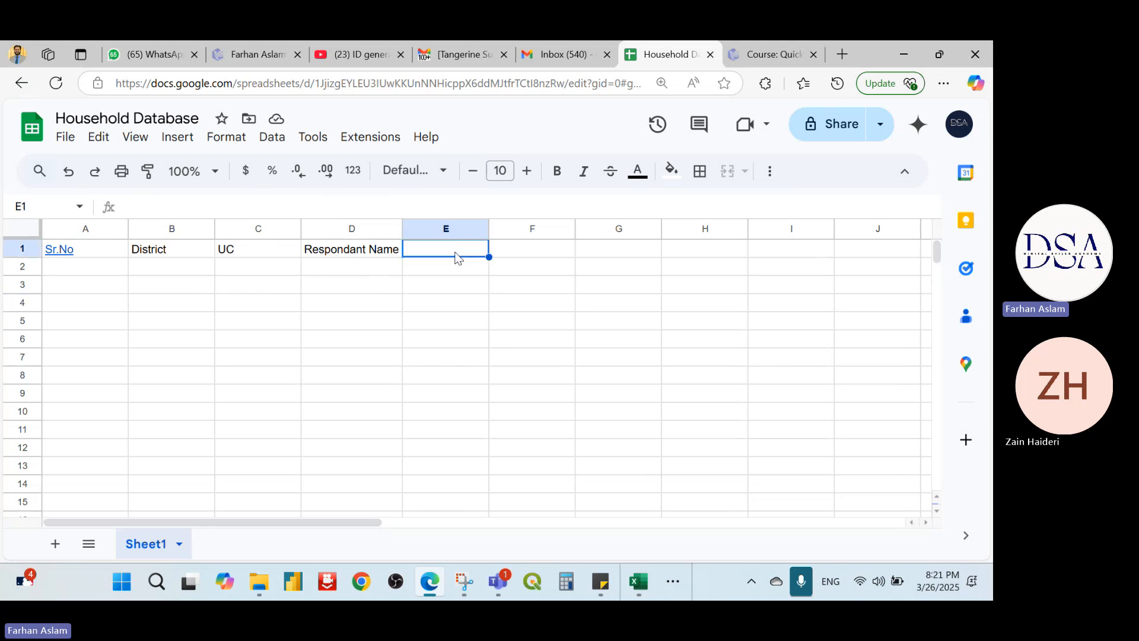
# - Fill in serial numbers 1 to 4 under Sr.No in cells A2 to A5
pyautogui.click(95, 267)
pyautogui.write('1')
pyautogui.press('Return')
pyautogui.write('2')
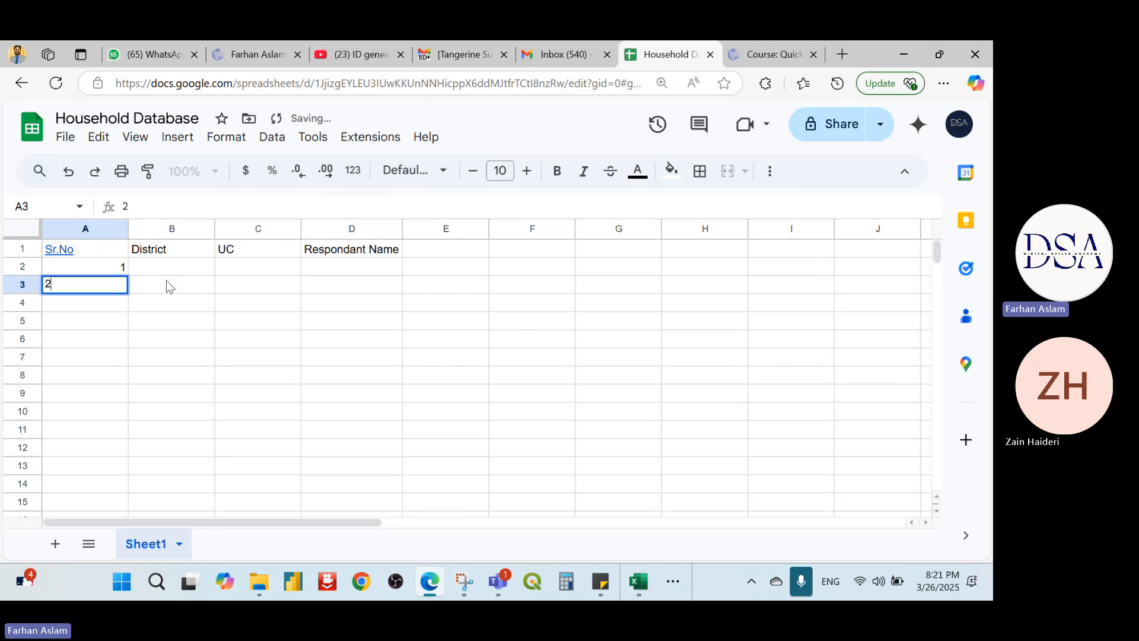
pyautogui.press('Return')
pyautogui.write('3')
pyautogui.press('Return')
pyautogui.write('4')
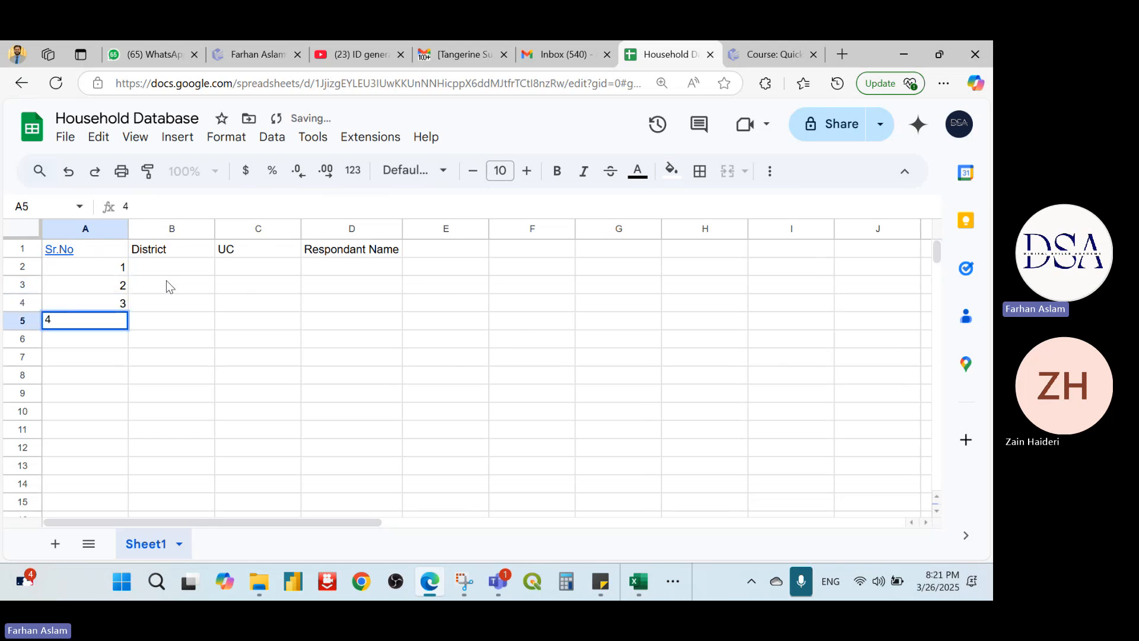
pyautogui.press('Return')
# - Narrow column A so it just fits the Sr.No header and serial numbers
pyautogui.moveTo(127, 227); pyautogui.dragTo(83, 228)
pyautogui.press('Up')
pyautogui.press('Right')
pyautogui.press('Right')
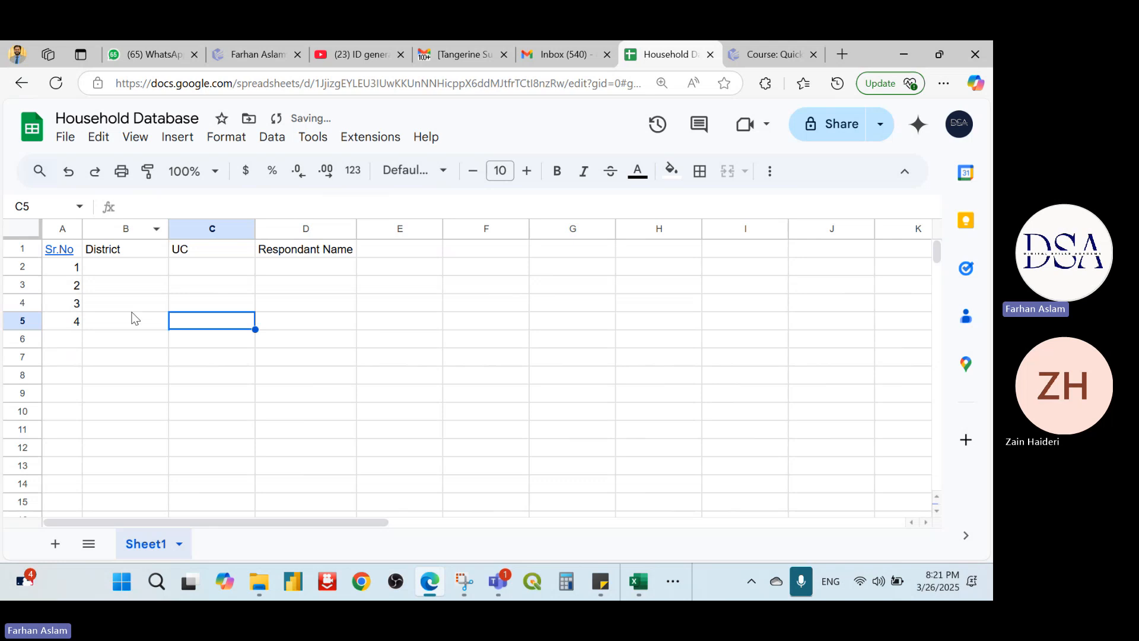
# - Add the header Age in cell E1, beside Respondant Name
pyautogui.click(141, 268)
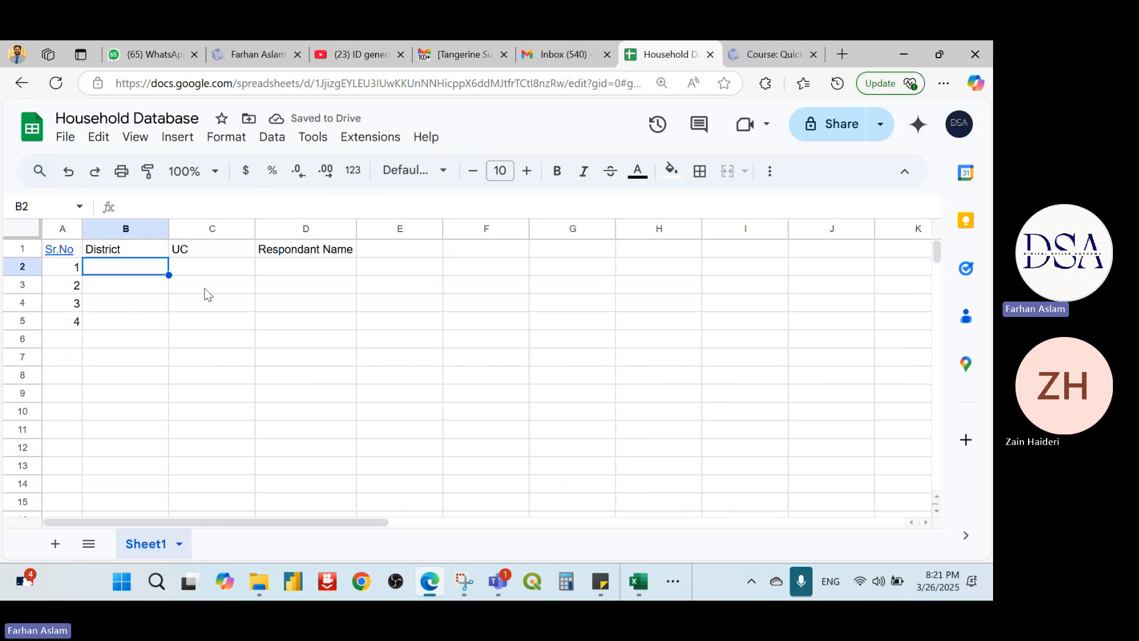
pyautogui.click(192, 266)
pyautogui.press('Up')
pyautogui.press('Right')
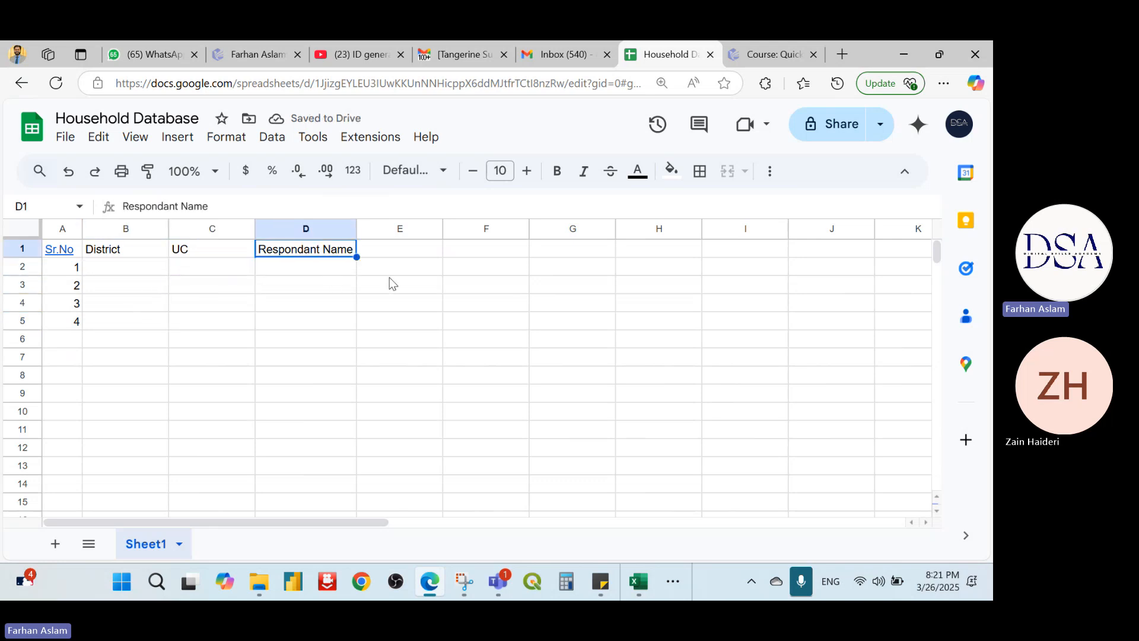
pyautogui.click(394, 270)
pyautogui.click(397, 247)
pyautogui.write('Age')
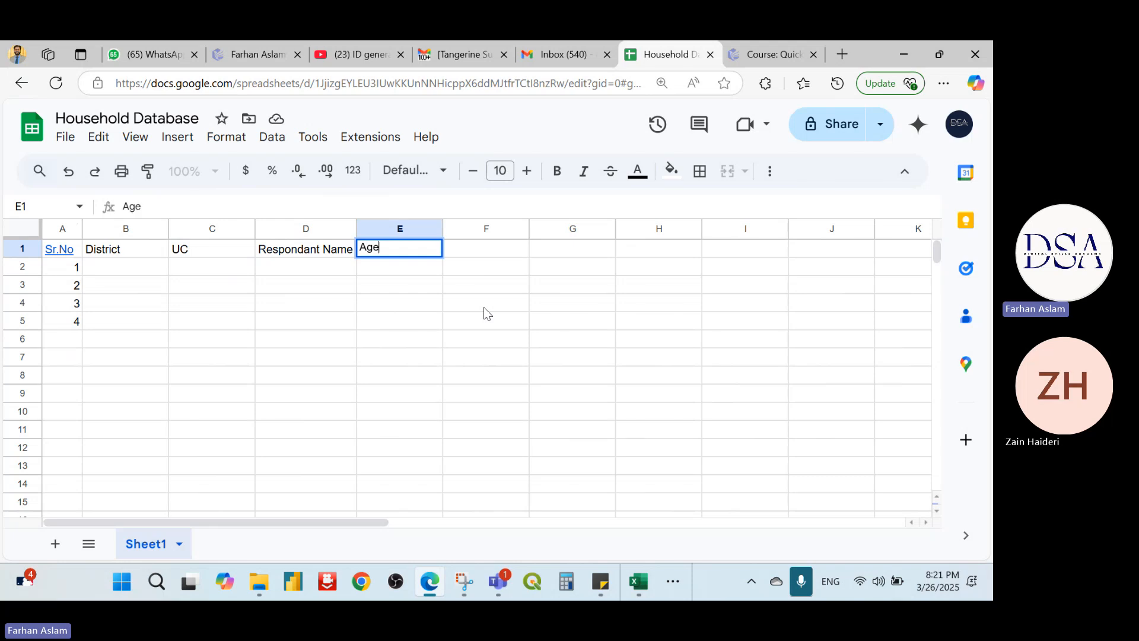
pyautogui.press('Tab')
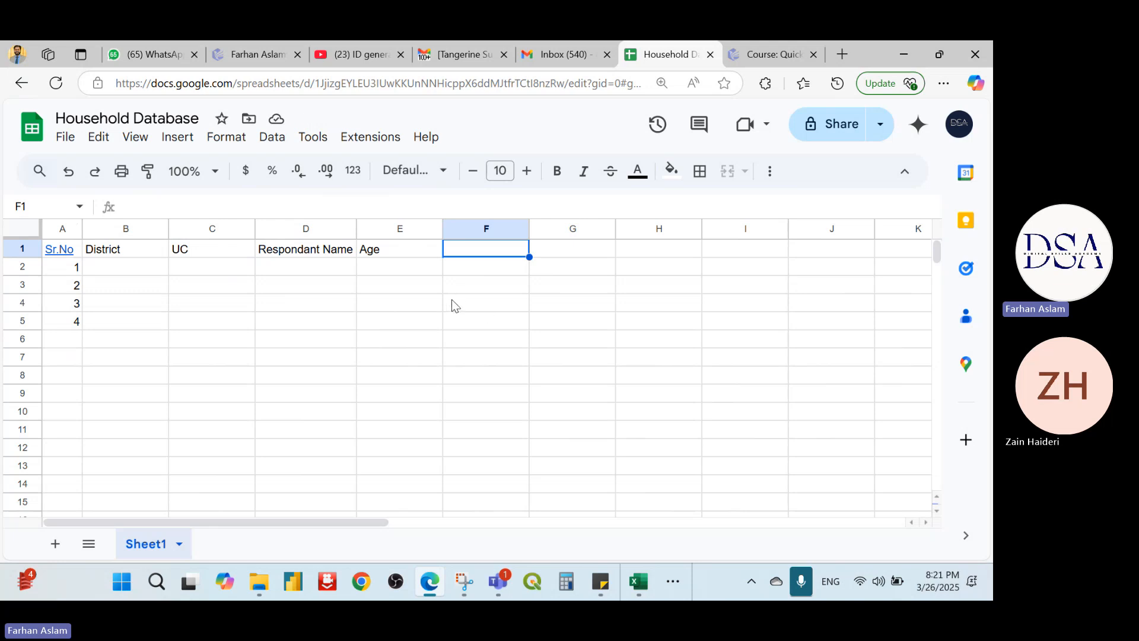
# - Select the first empty District cell, B2, and switch to the open National Nutrition Survey workbook in Excel
pyautogui.click(403, 301)
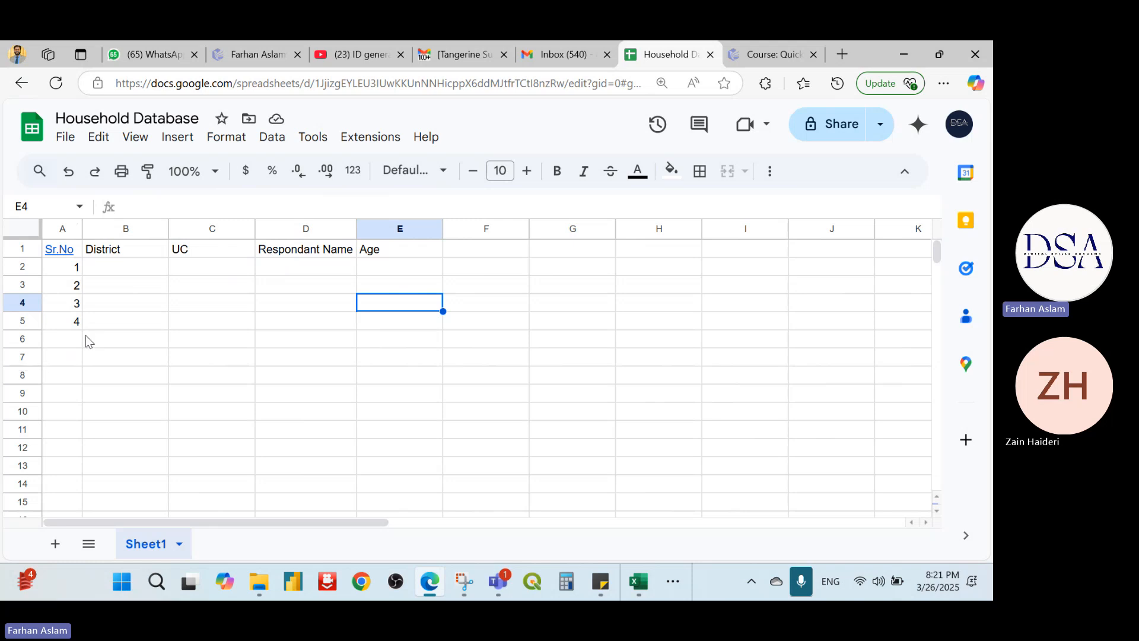
pyautogui.click(259, 321)
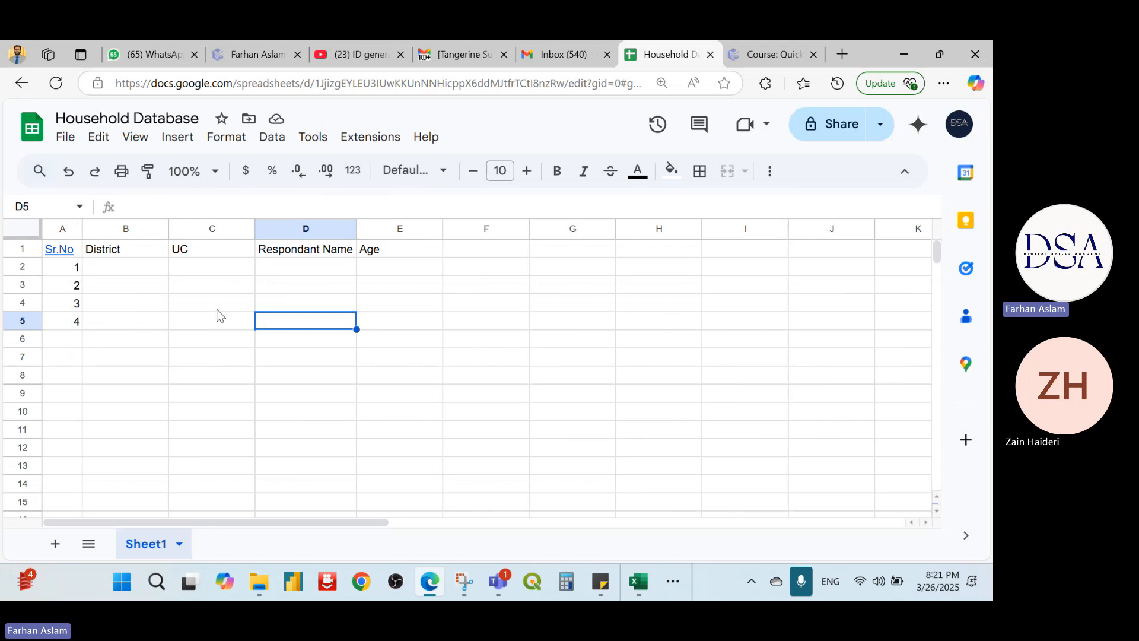
pyautogui.click(153, 270)
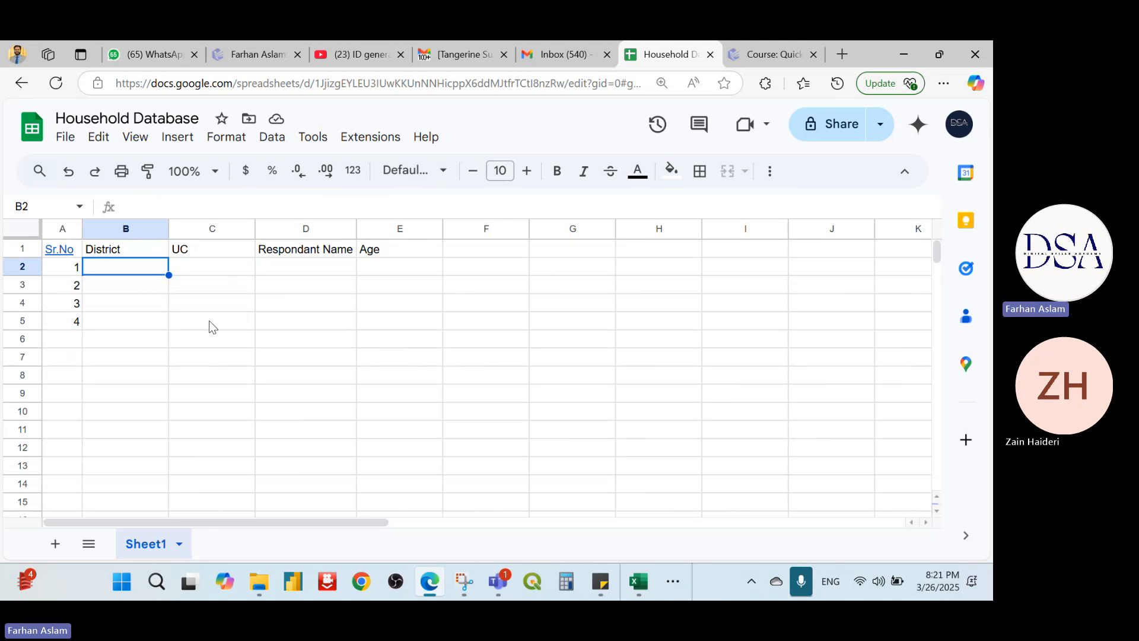
pyautogui.click(639, 581)
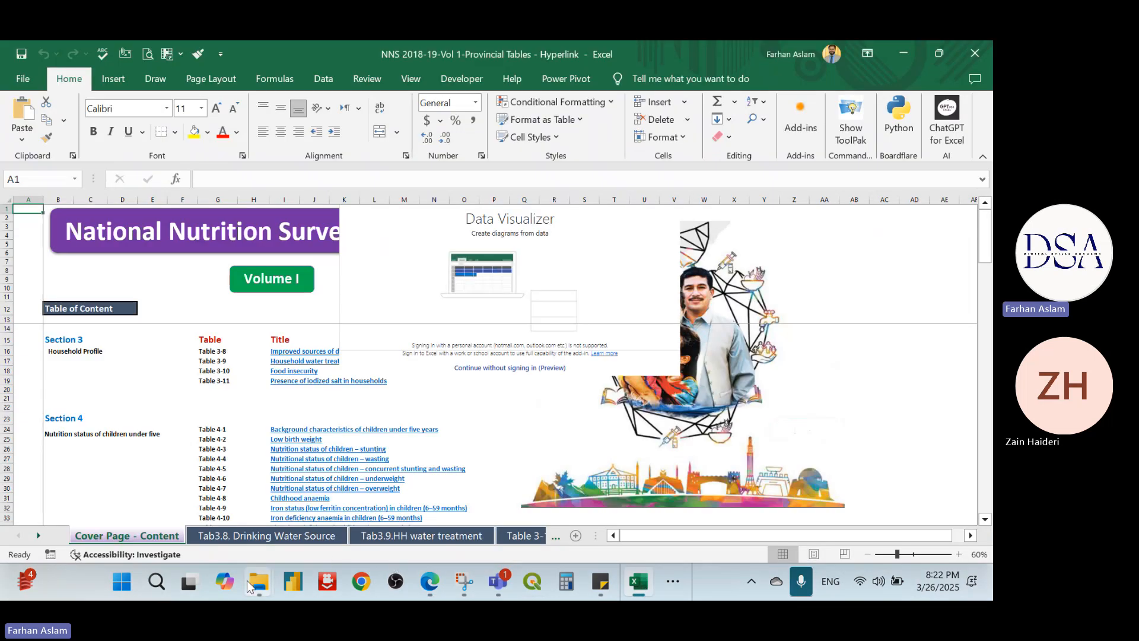
# - Switch to File Explorer and open the Customer Database (Jan 2025) workbook from the Demo Files folder inside Batch 05's 1. MS Excel folder
pyautogui.moveTo(252, 585)
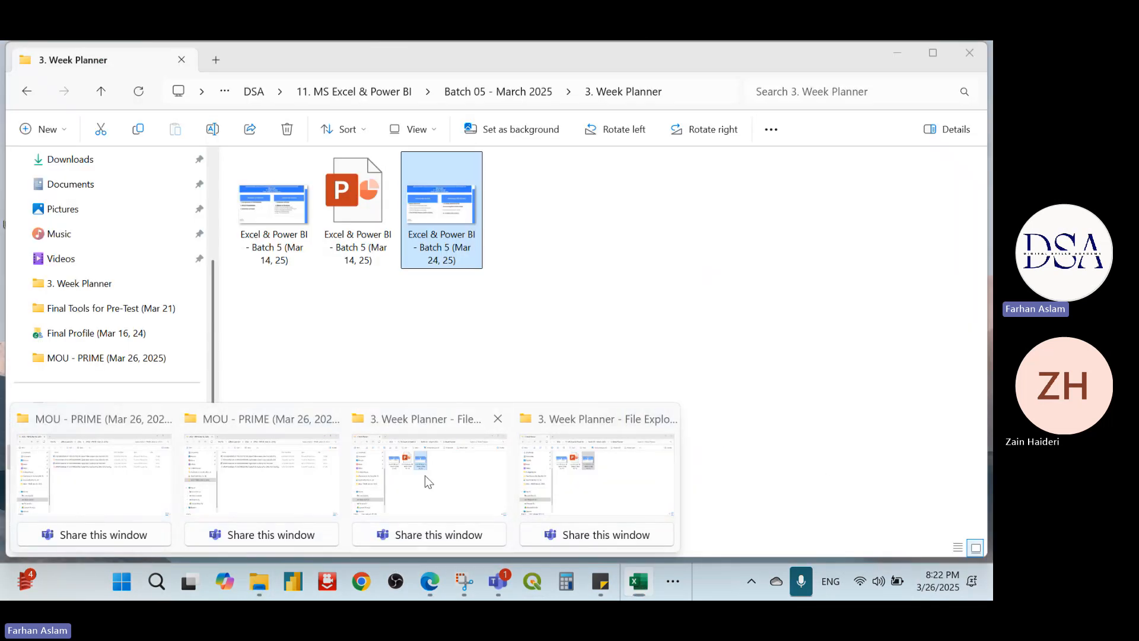
pyautogui.click(425, 475)
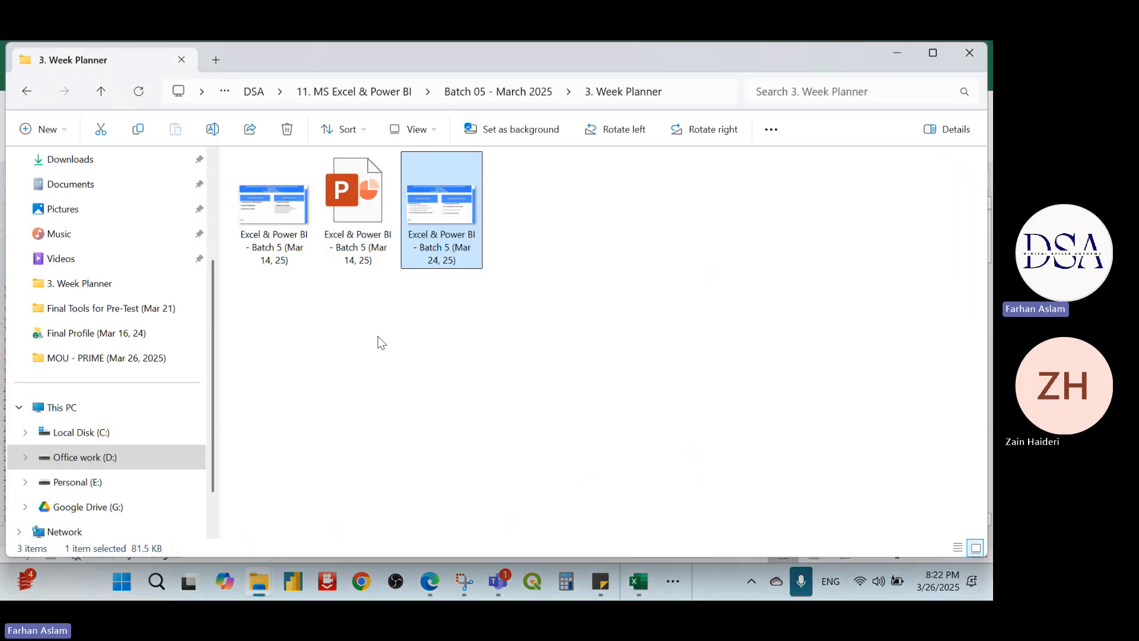
pyautogui.press('BackSpace')
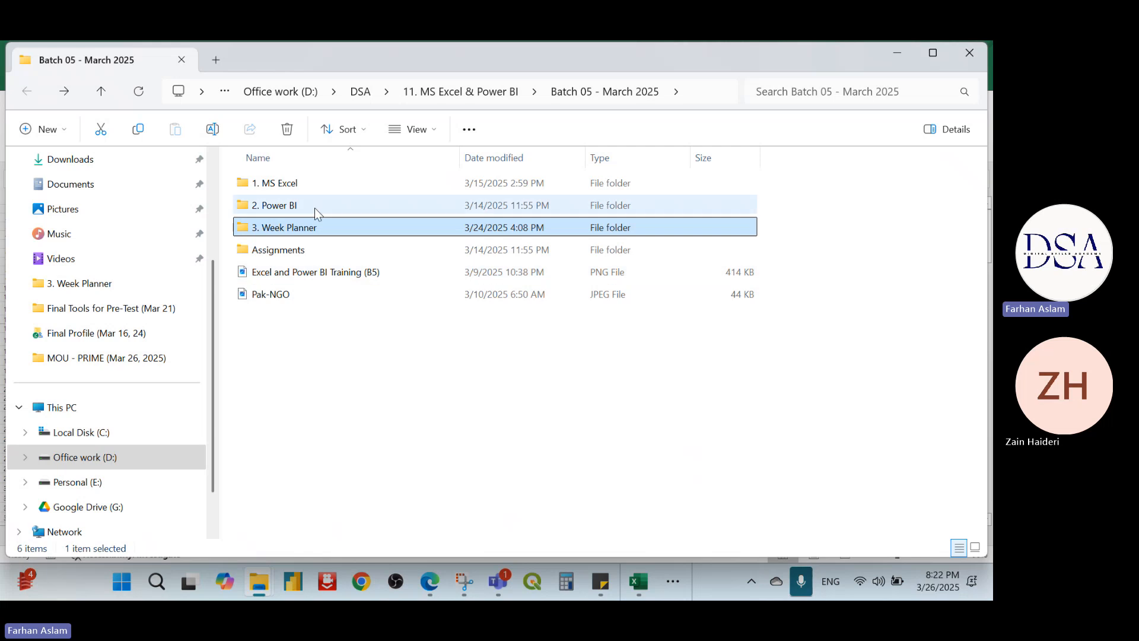
pyautogui.doubleClick(320, 183)
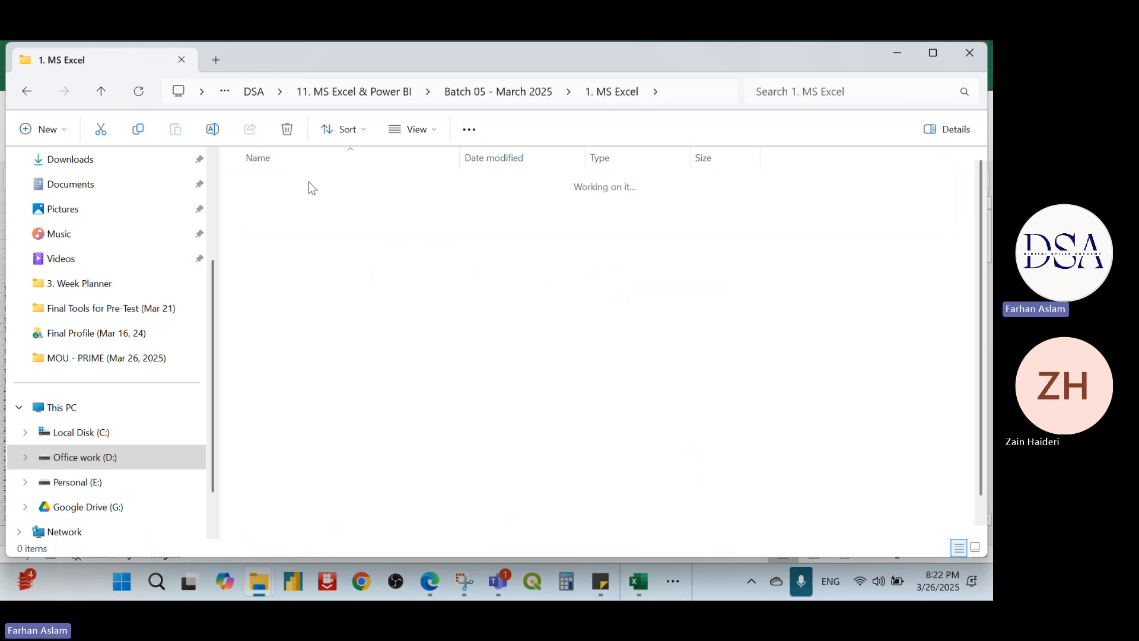
pyautogui.doubleClick(308, 182)
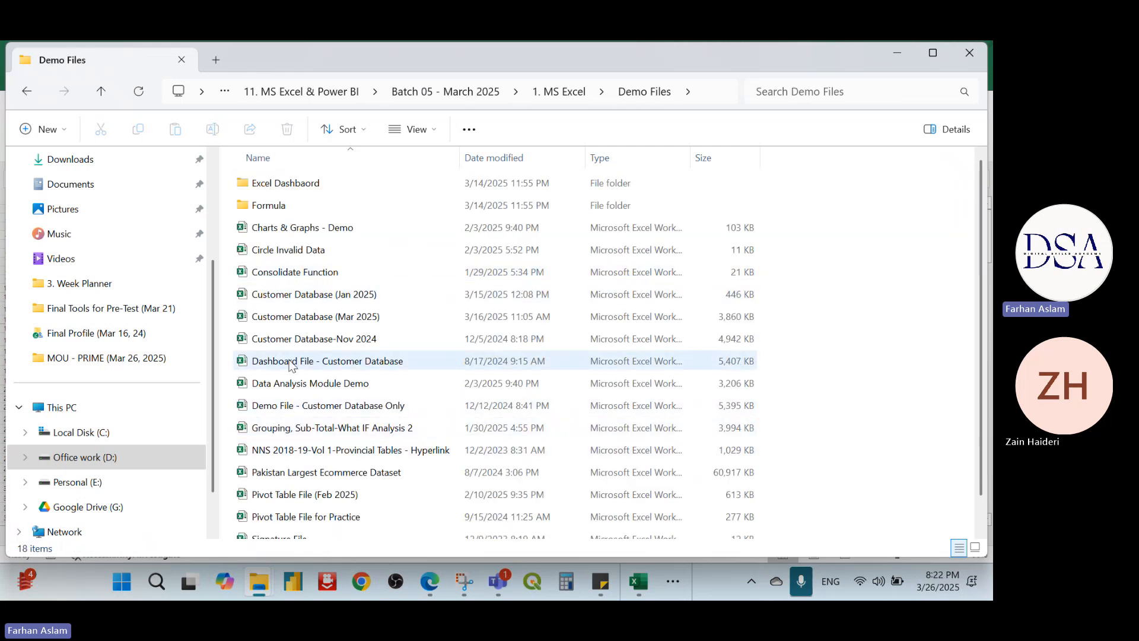
pyautogui.click(347, 298)
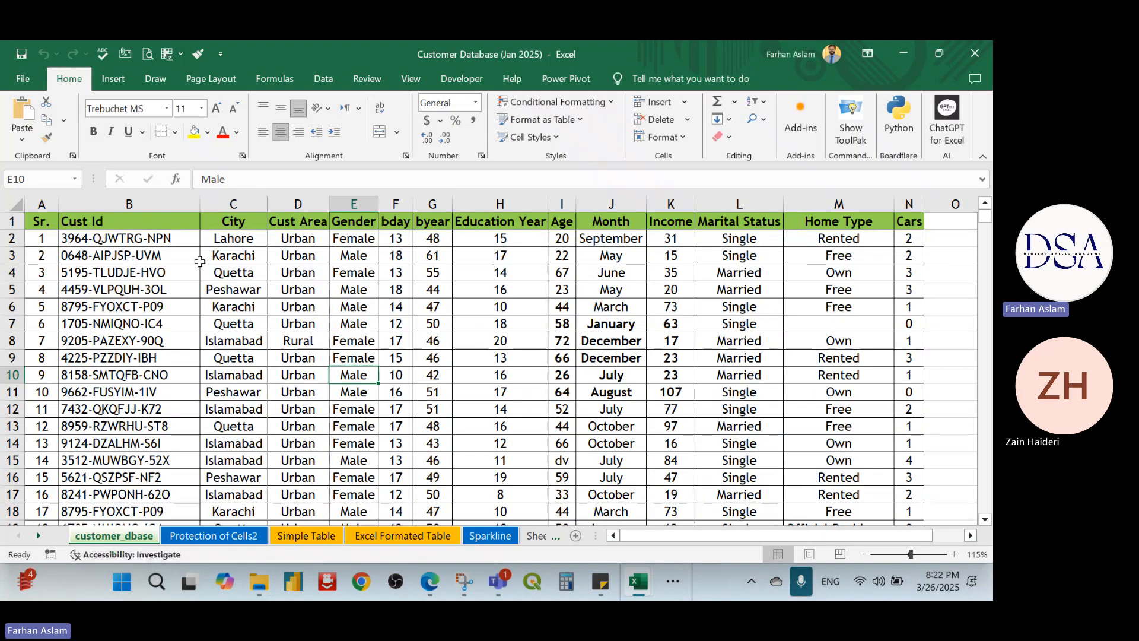
# - Copy range A1:G13, covering Sr. through byear, from the customer_dbase sheet
pyautogui.click(127, 256)
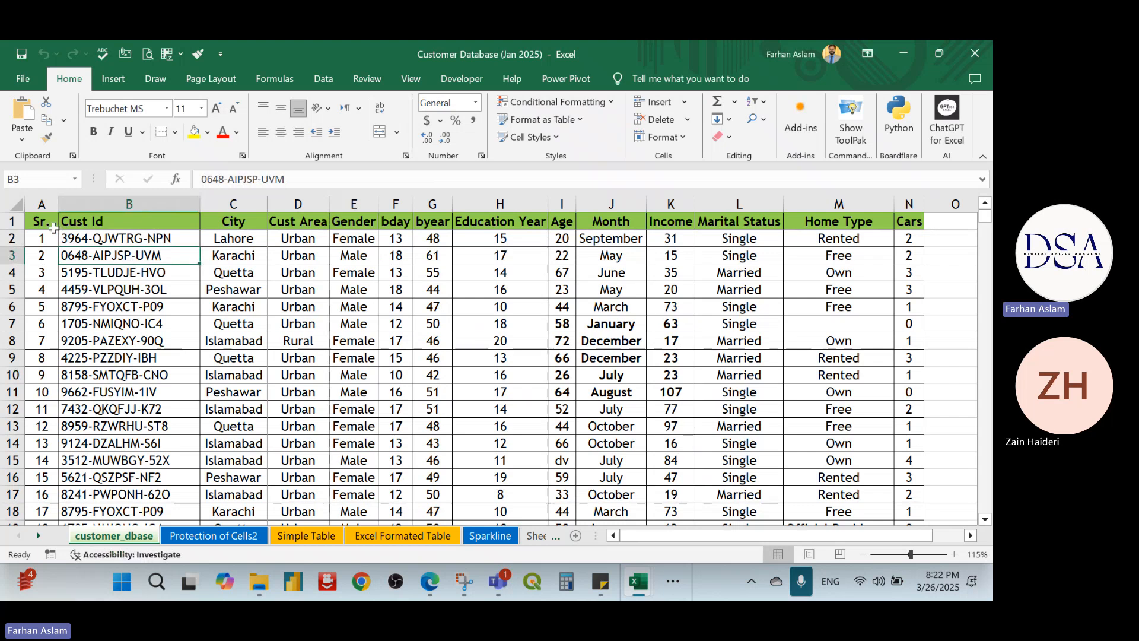
pyautogui.moveTo(45, 222); pyautogui.dragTo(436, 418)
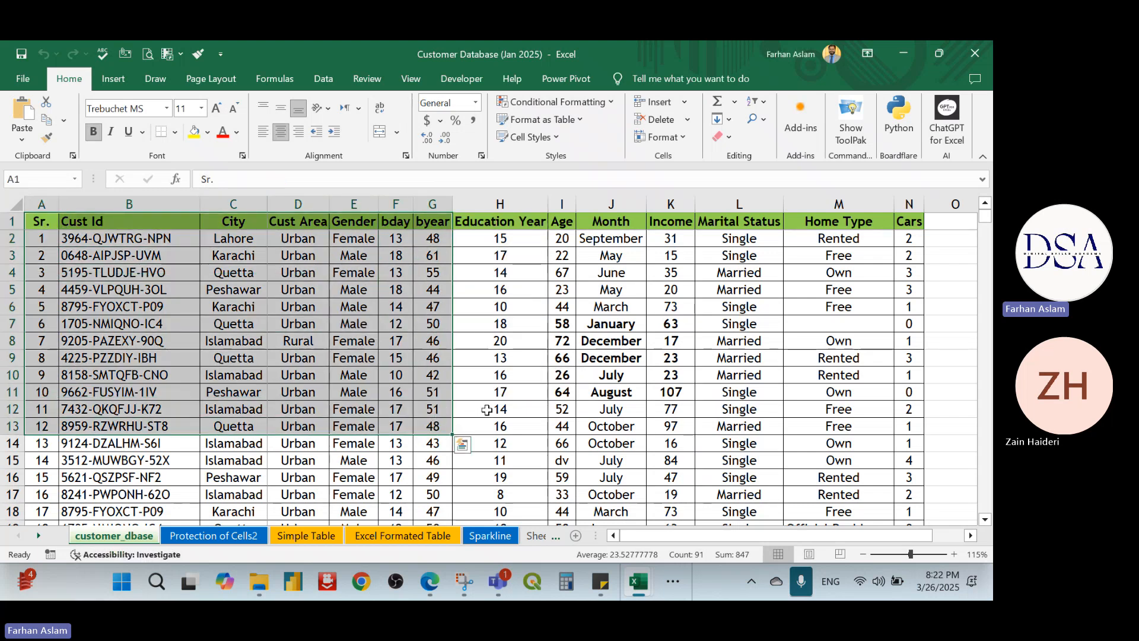
pyautogui.hotkey('ctrl', 'c')
# - Switch to the Household Database in Google Sheets and paste the copied customer data starting at cell A1, over the existing headers
pyautogui.hotkey('alt', 'Tab')
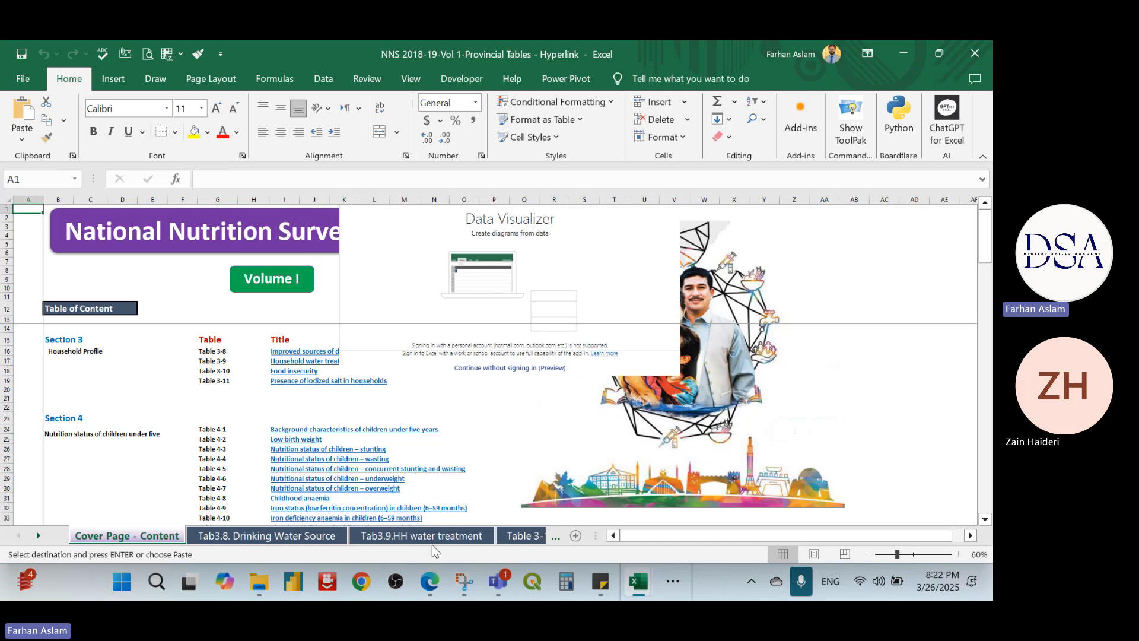
pyautogui.click(430, 582)
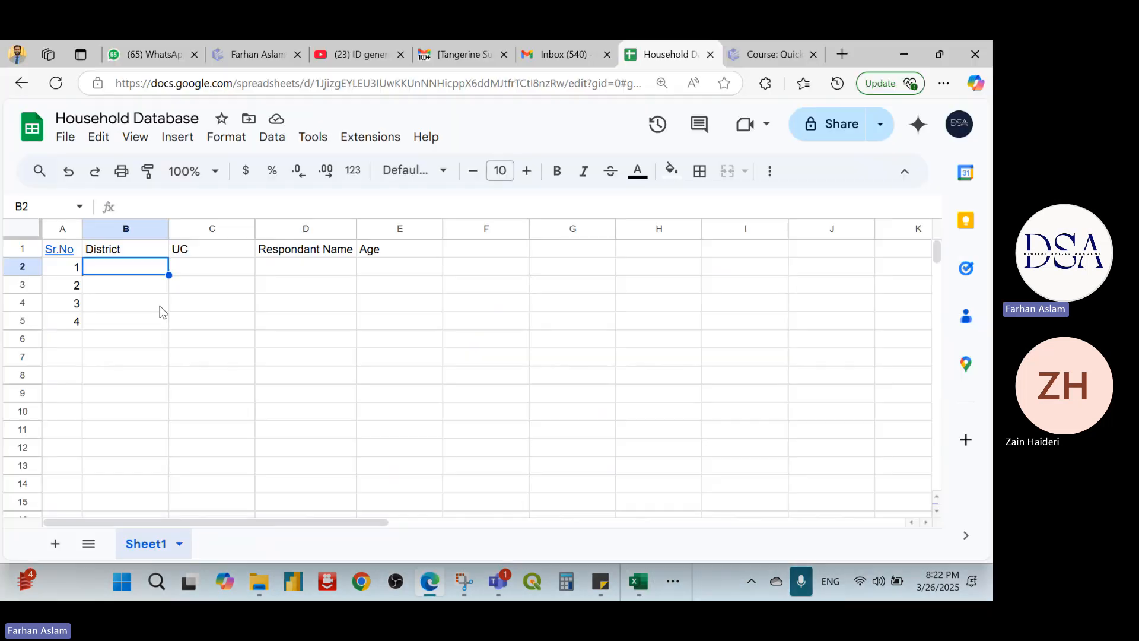
pyautogui.click(53, 254)
pyautogui.click(113, 254)
pyautogui.press('Left')
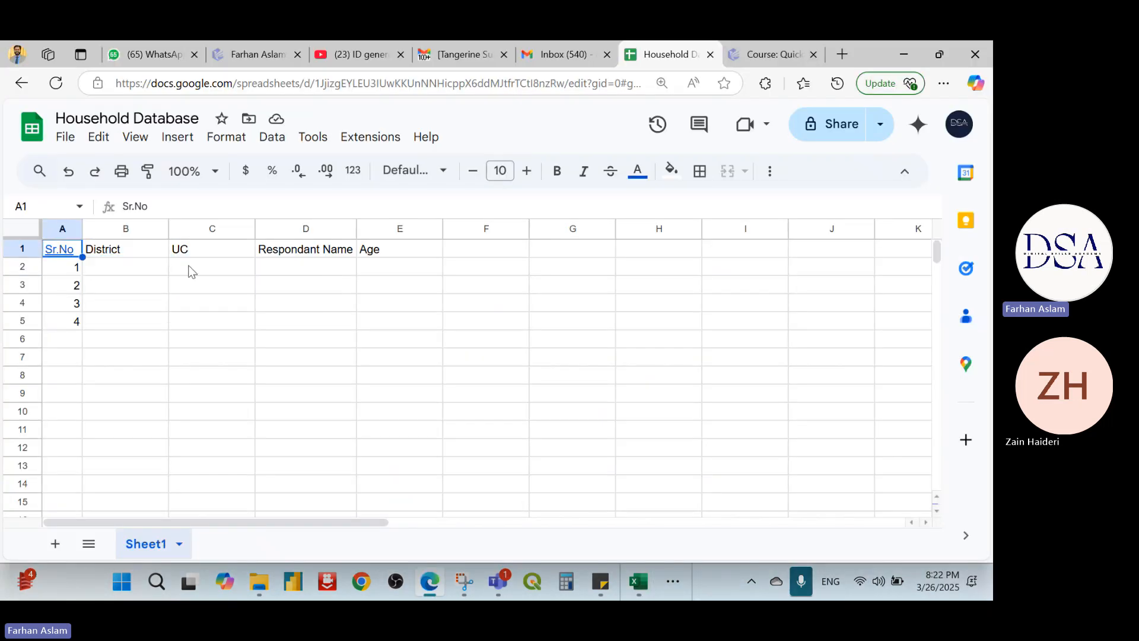
pyautogui.hotkey('ctrl', 'v')
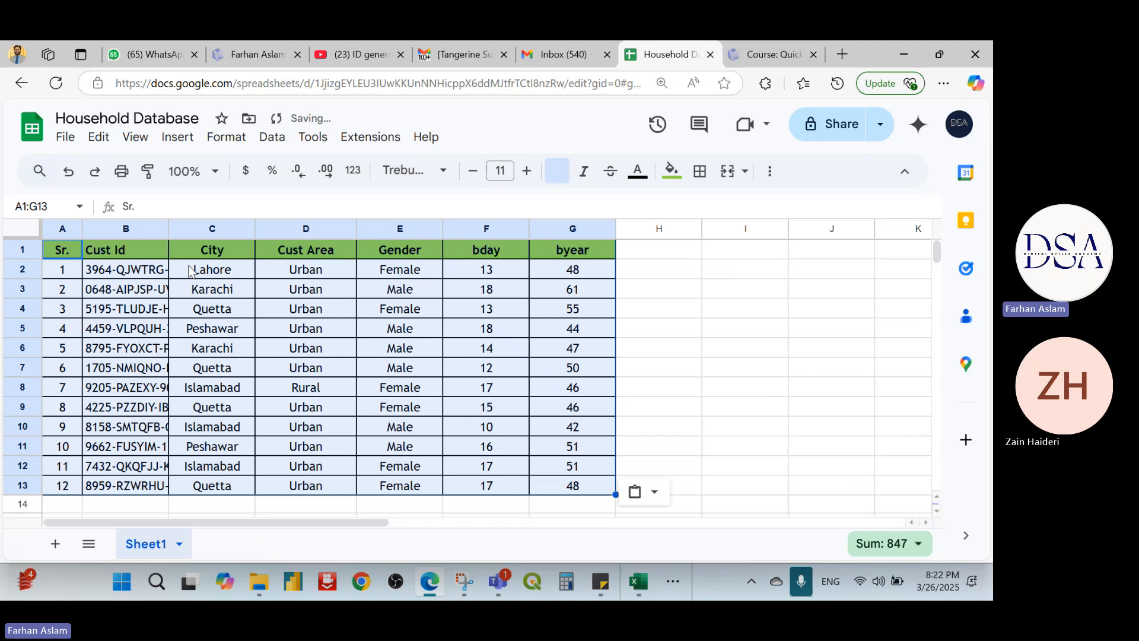
pyautogui.click(745, 327)
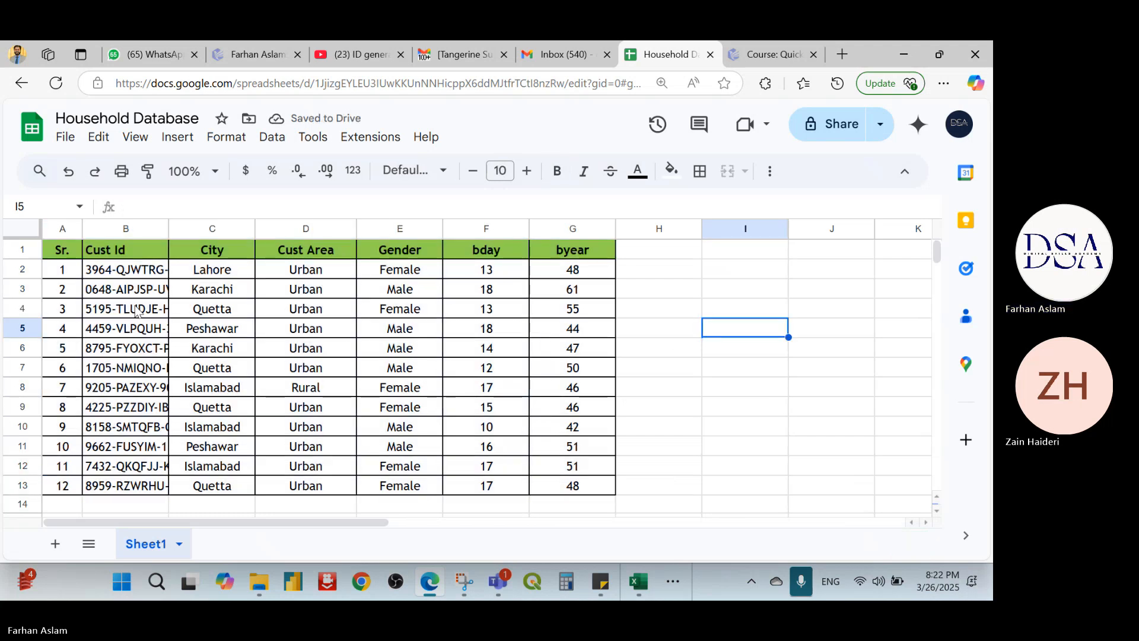
# - Widen column B until the full Cust Id values fit
pyautogui.click(295, 314)
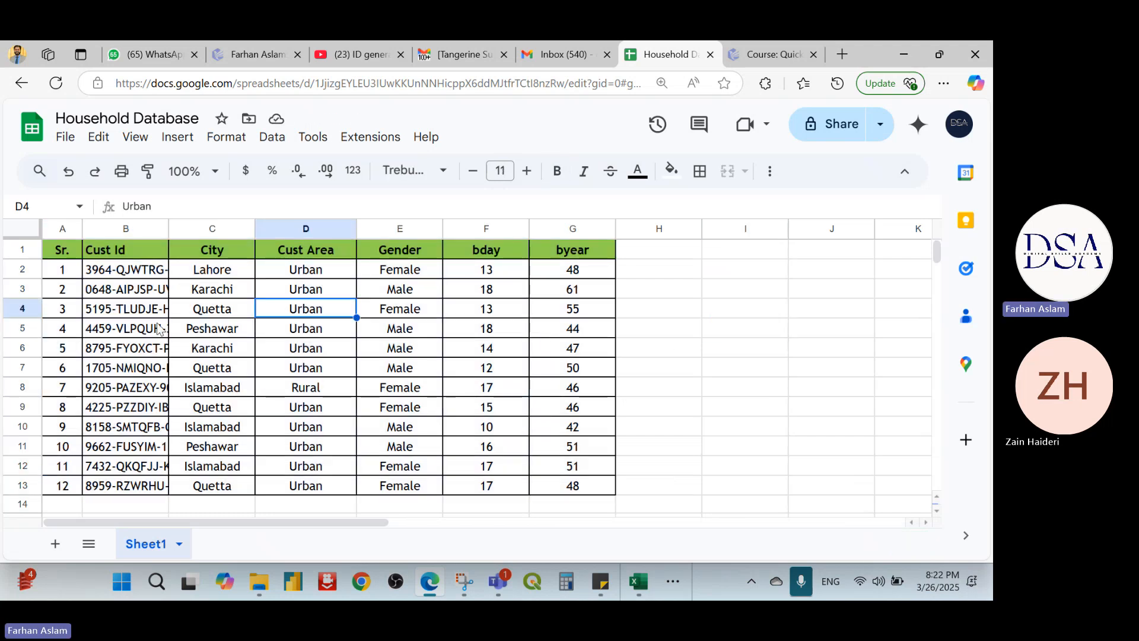
pyautogui.moveTo(169, 226); pyautogui.dragTo(205, 230)
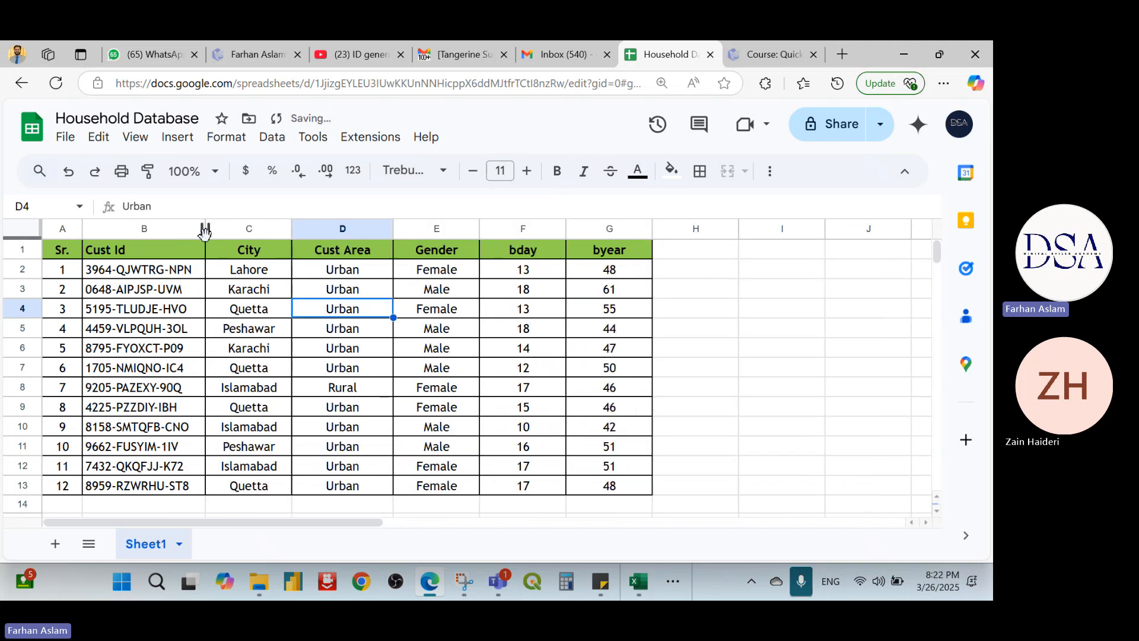
pyautogui.click(720, 315)
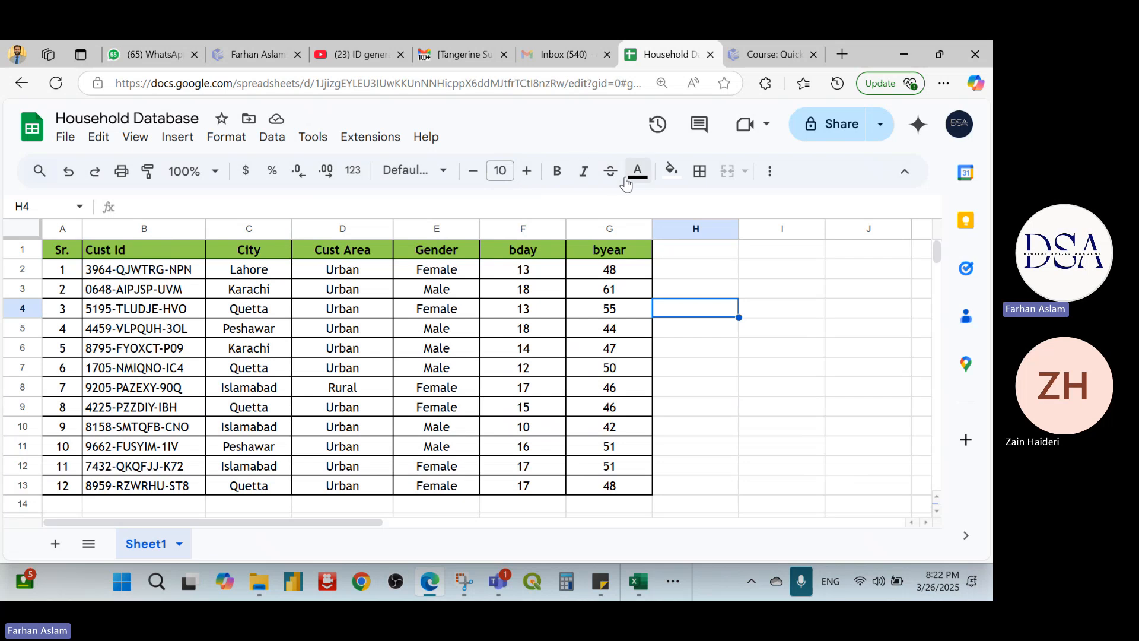
# - Make cells B5:F9 bold, raise their font size to 12 and return it to 11
pyautogui.click(248, 347)
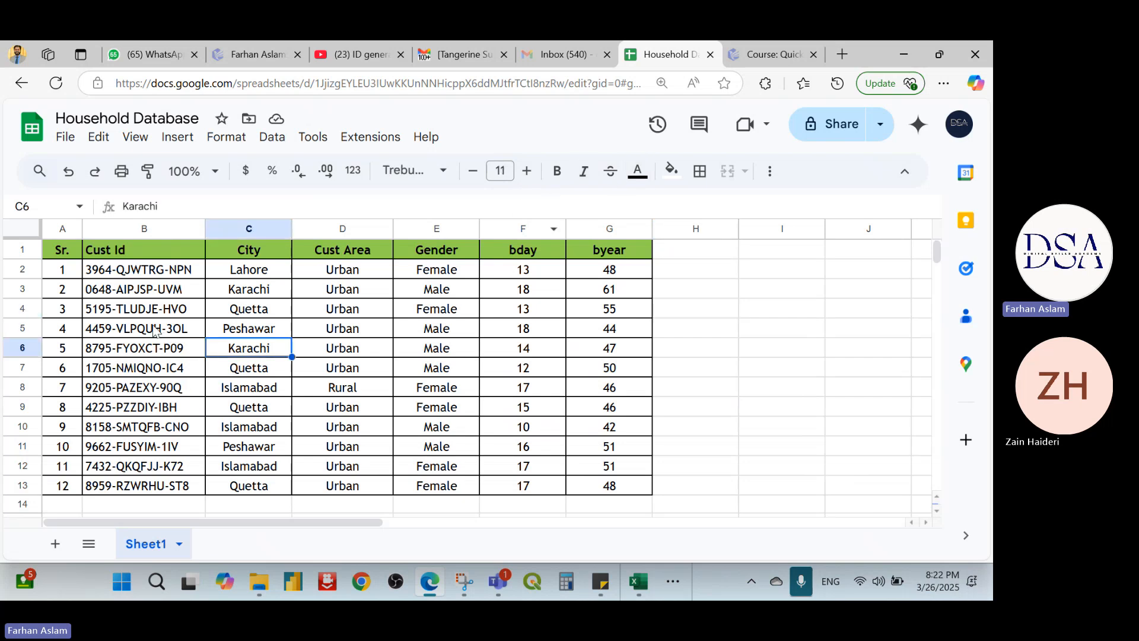
pyautogui.moveTo(157, 329); pyautogui.dragTo(488, 409)
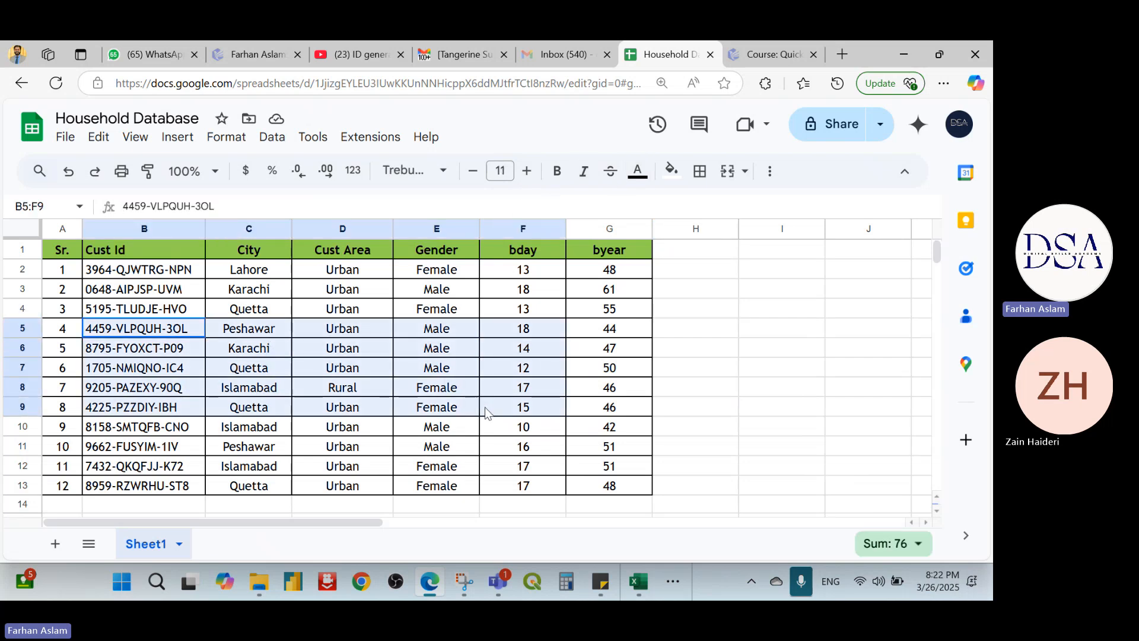
pyautogui.click(558, 172)
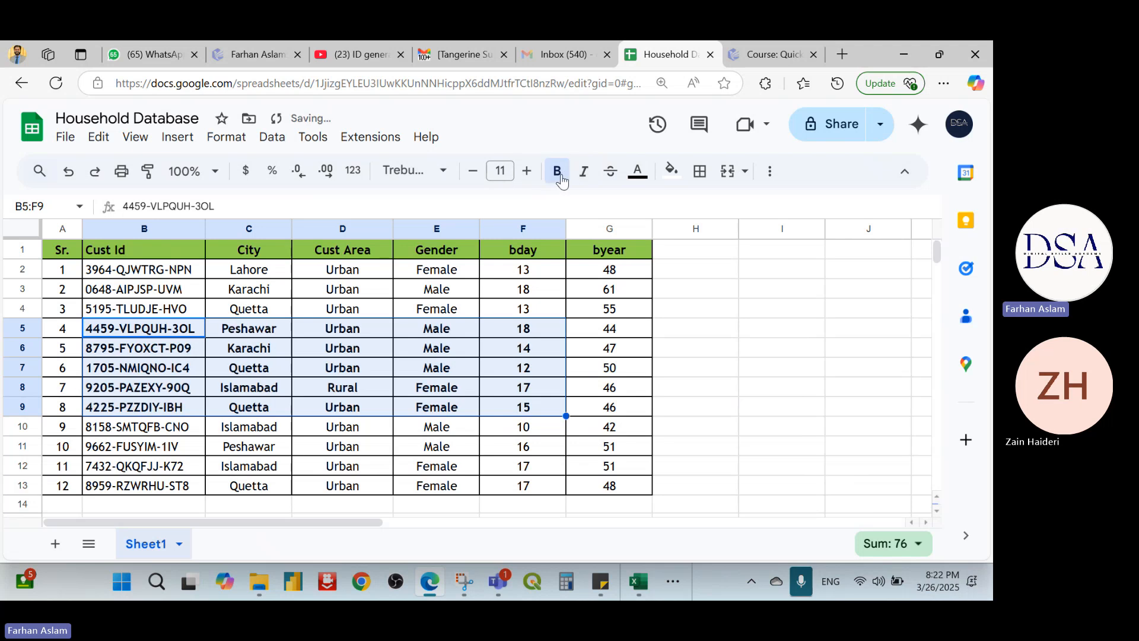
pyautogui.click(528, 178)
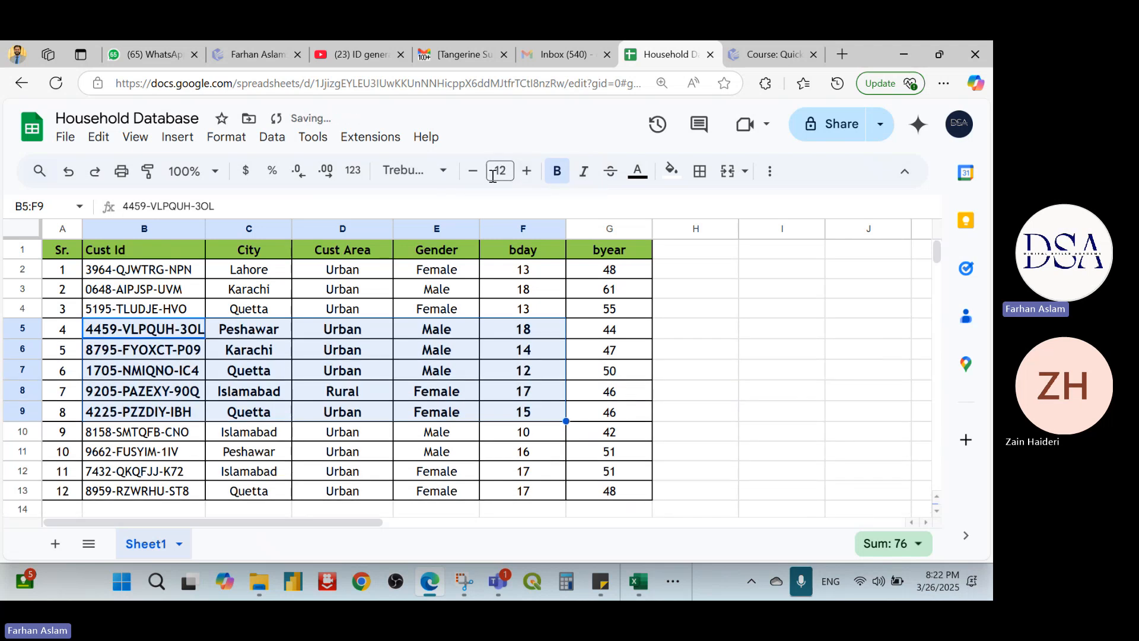
pyautogui.click(473, 172)
# - Change the font of the selected cells B5:F9 to Roboto Mono
pyautogui.click(442, 173)
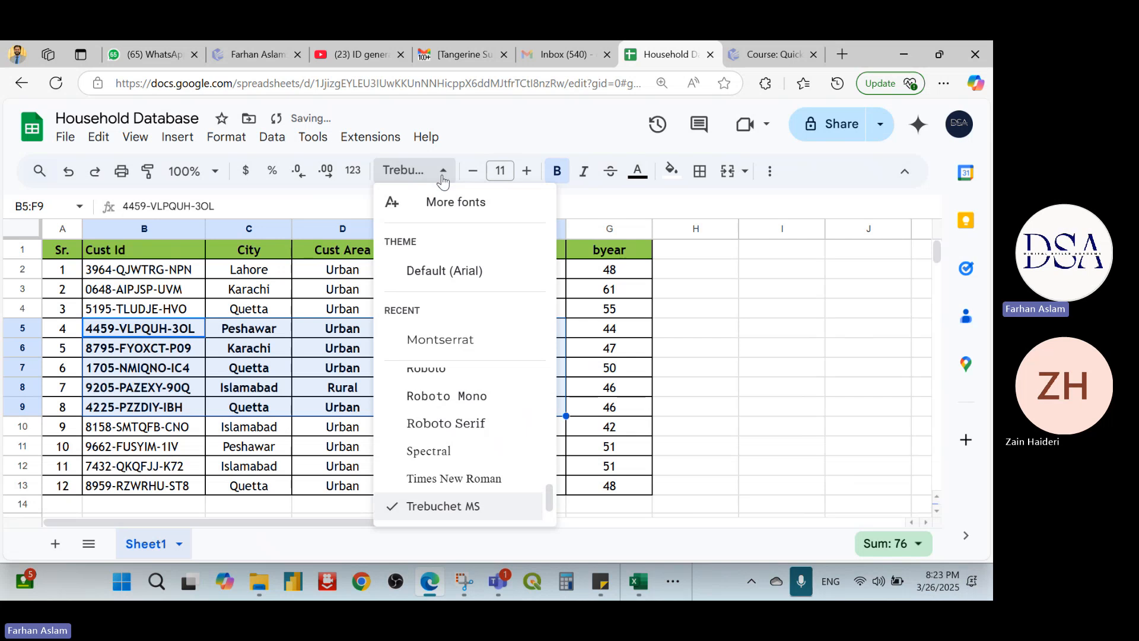
pyautogui.scroll(1, 458, 344)
pyautogui.click(451, 407)
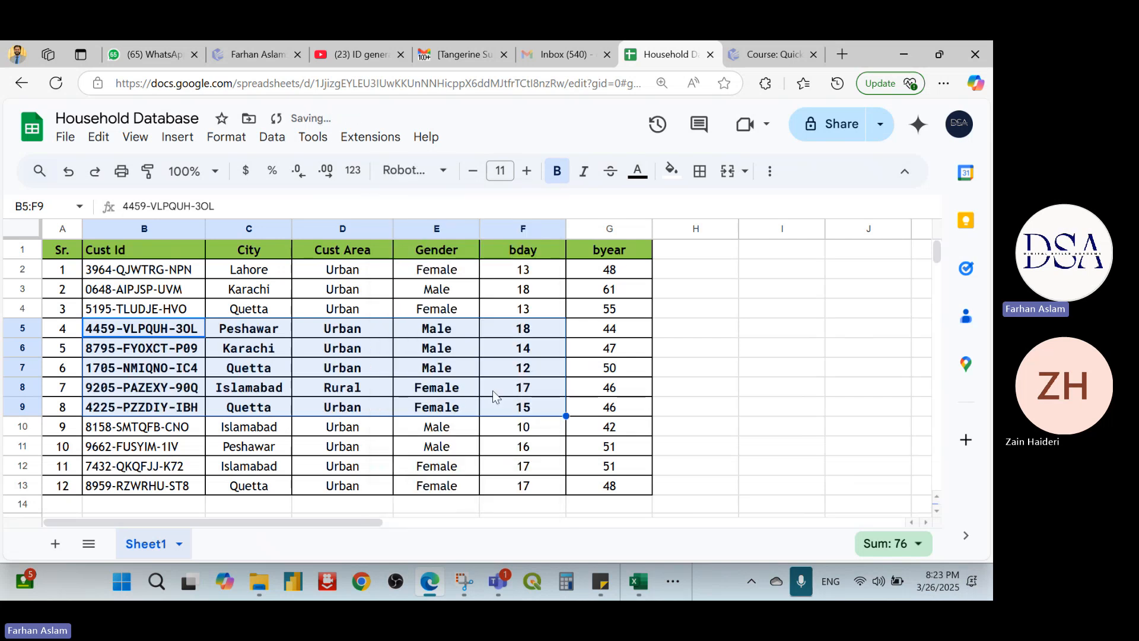
# - Fill the selected cells B5:F9 with light blue
pyautogui.click(676, 175)
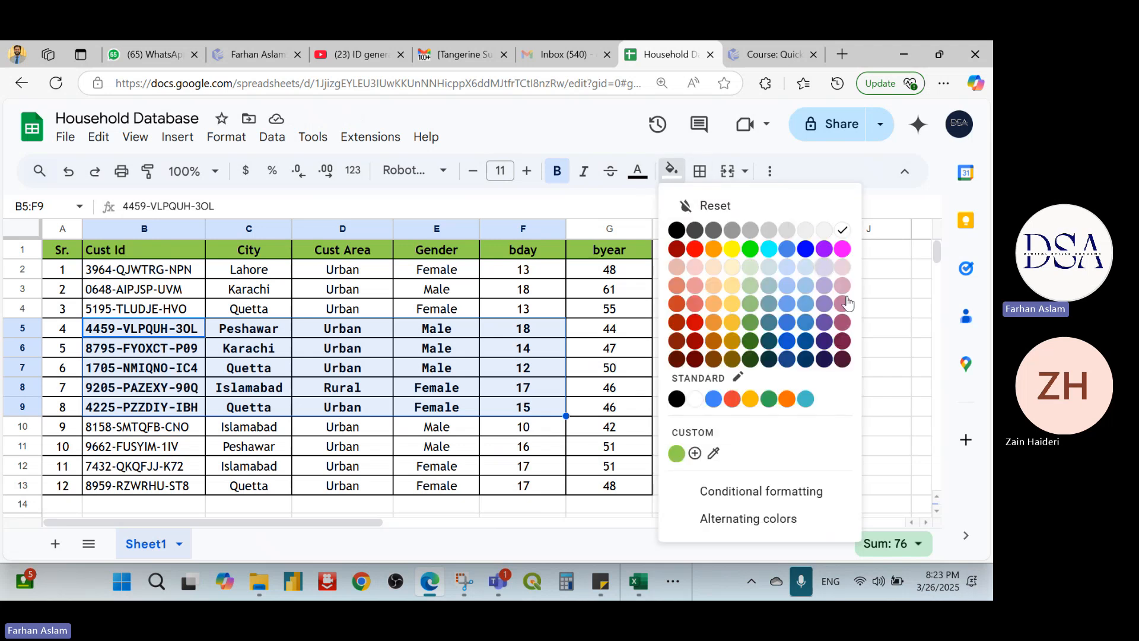
pyautogui.click(809, 287)
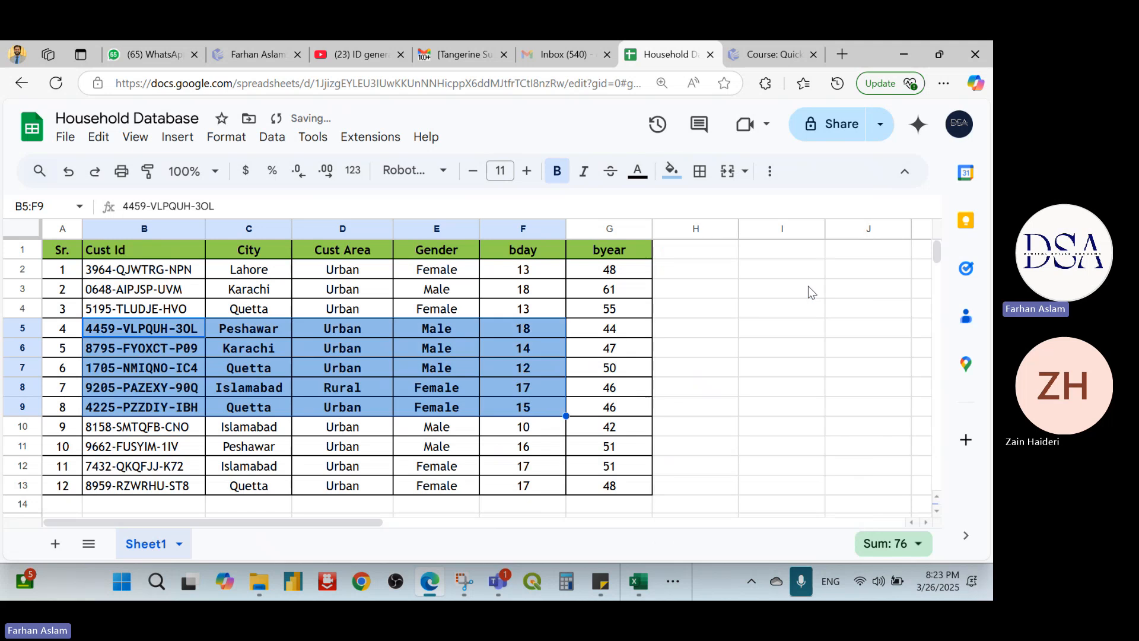
pyautogui.click(772, 368)
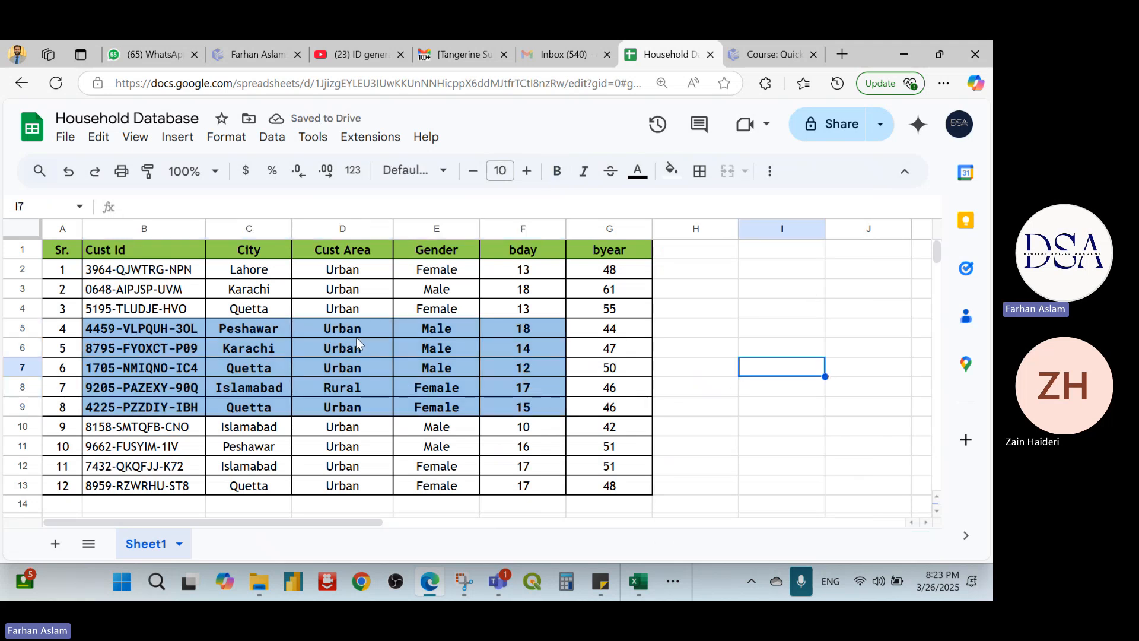
# - Color the text red in cells D2:E4, under Cust Area and Gender
pyautogui.click(460, 330)
pyautogui.moveTo(342, 274); pyautogui.dragTo(475, 309)
pyautogui.click(638, 174)
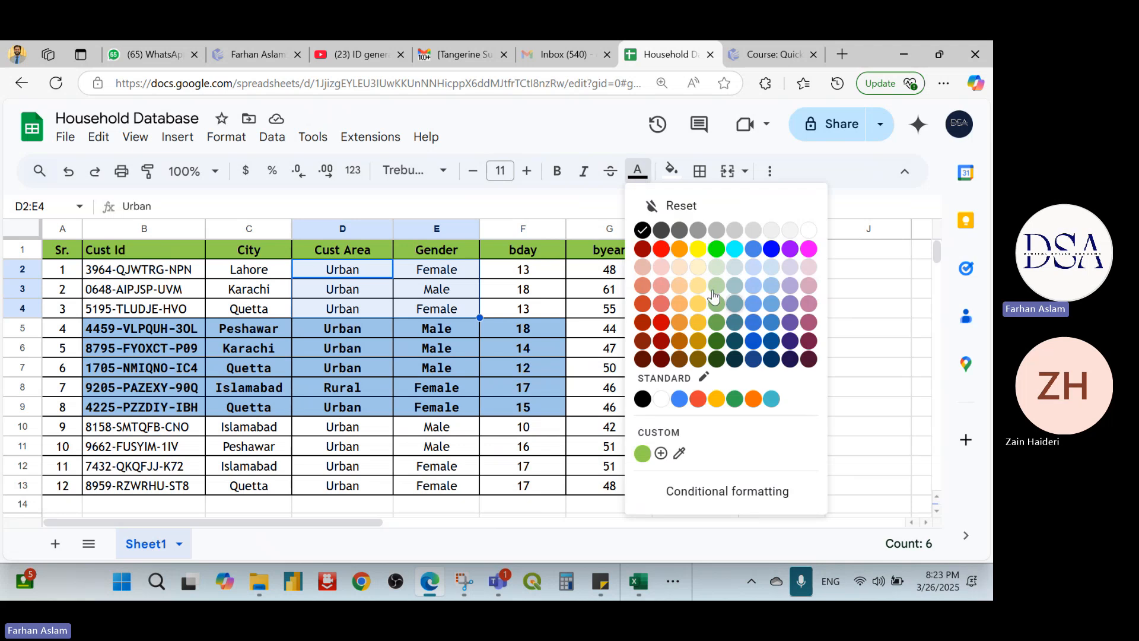
pyautogui.click(661, 249)
pyautogui.click(720, 310)
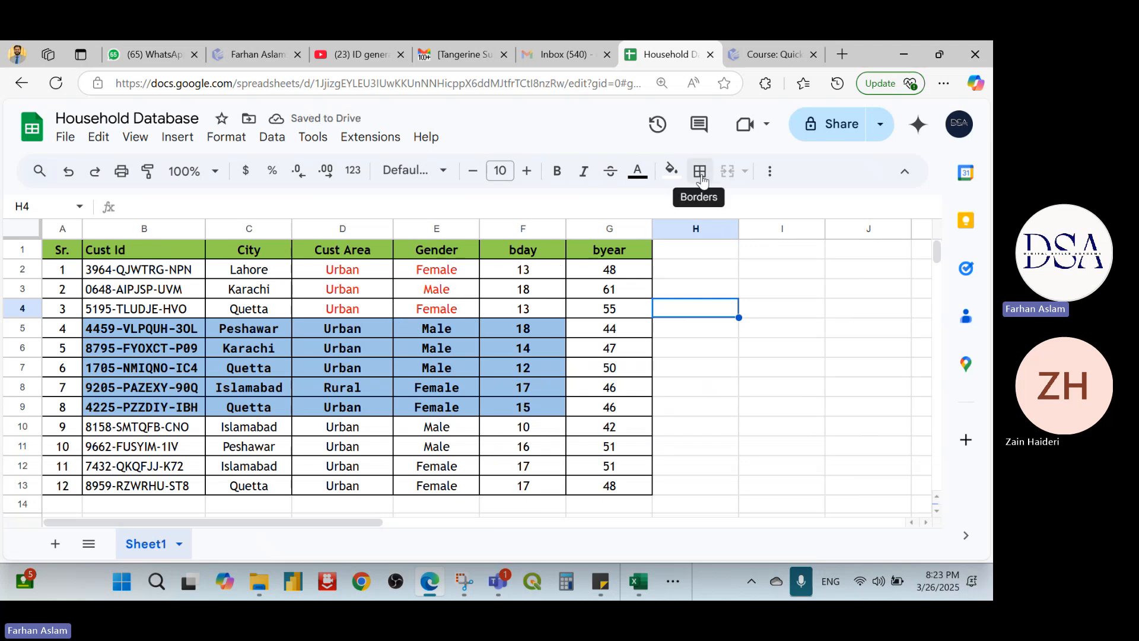
# - Apply all borders to the whole customer table, A1:G13
pyautogui.click(765, 293)
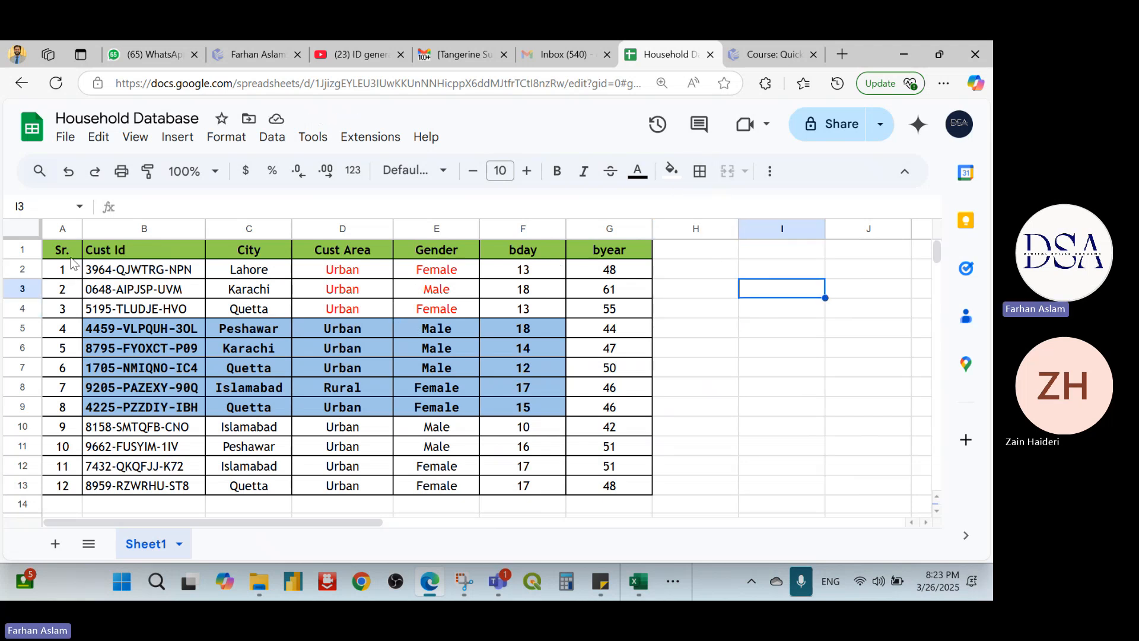
pyautogui.moveTo(65, 251); pyautogui.dragTo(622, 487)
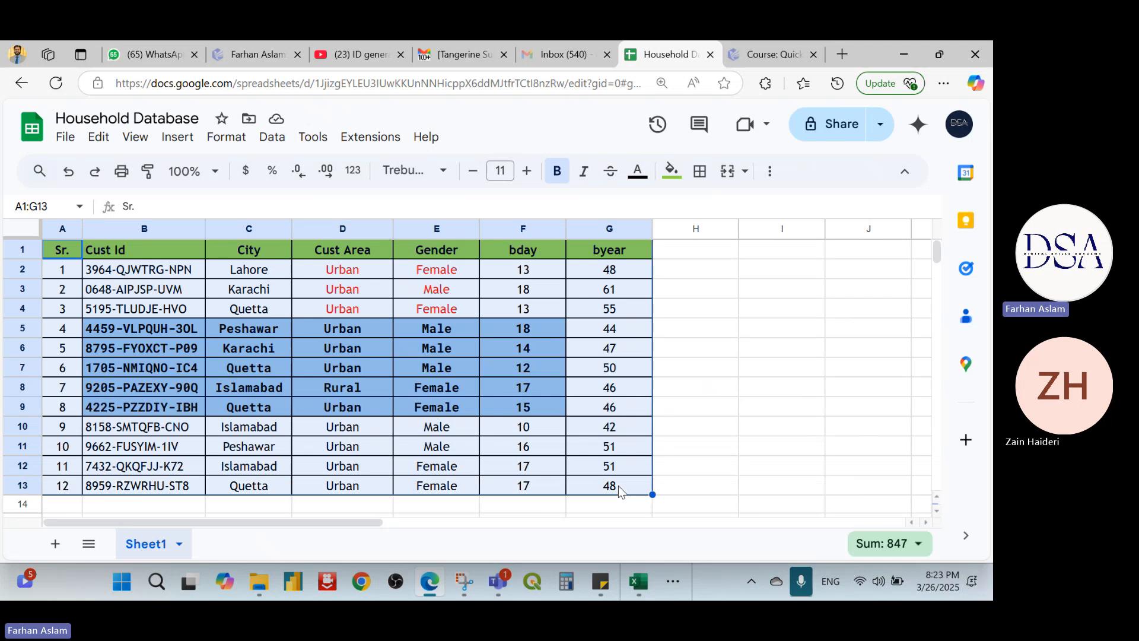
pyautogui.click(701, 171)
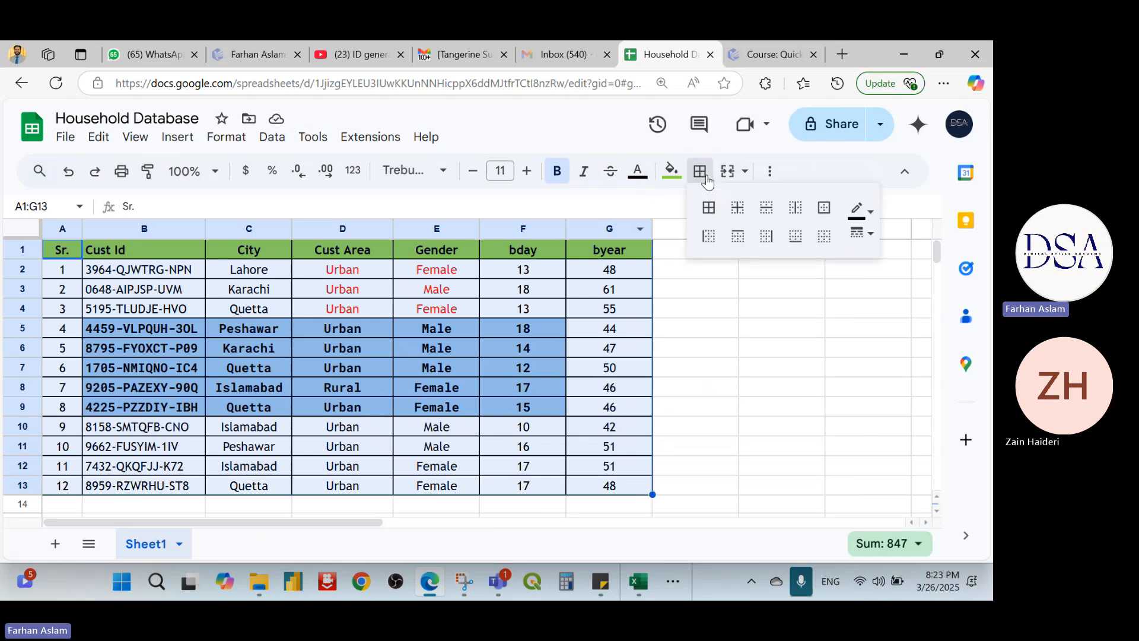
pyautogui.click(708, 207)
pyautogui.click(733, 340)
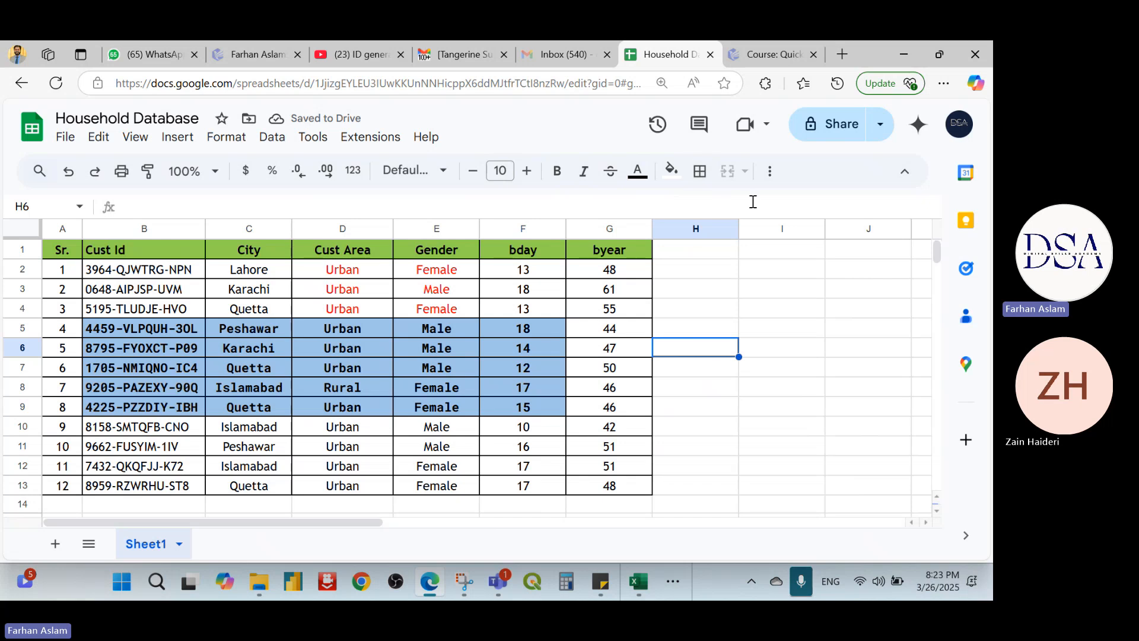
# - Narrow column B back to roughly its original width, cutting off the Cust Id values
pyautogui.click(712, 251)
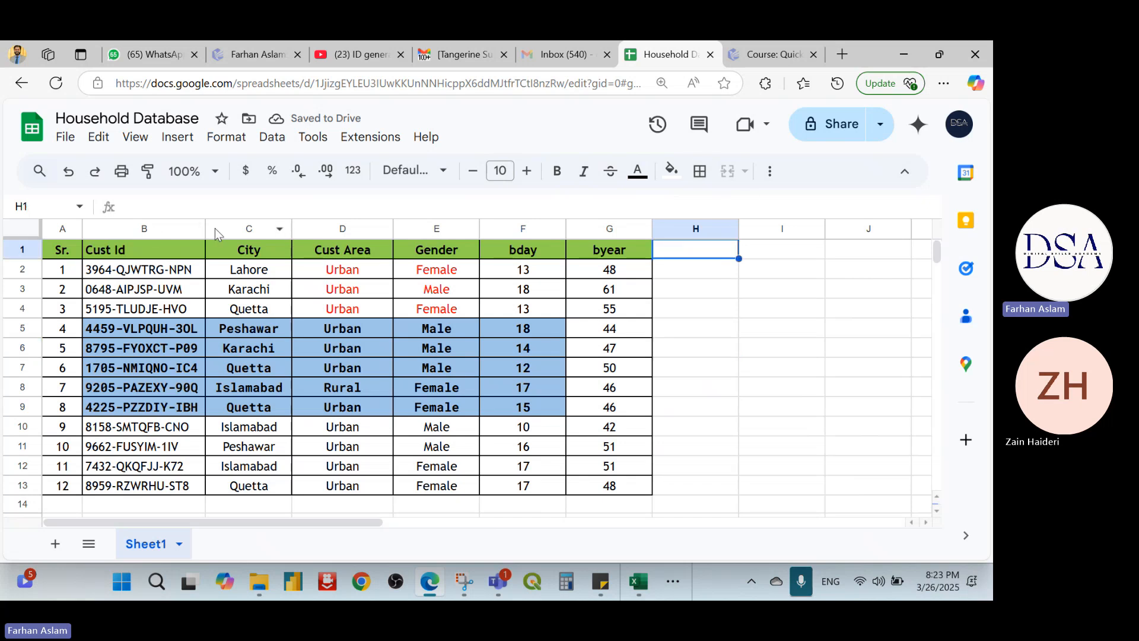
pyautogui.moveTo(205, 229); pyautogui.dragTo(173, 231)
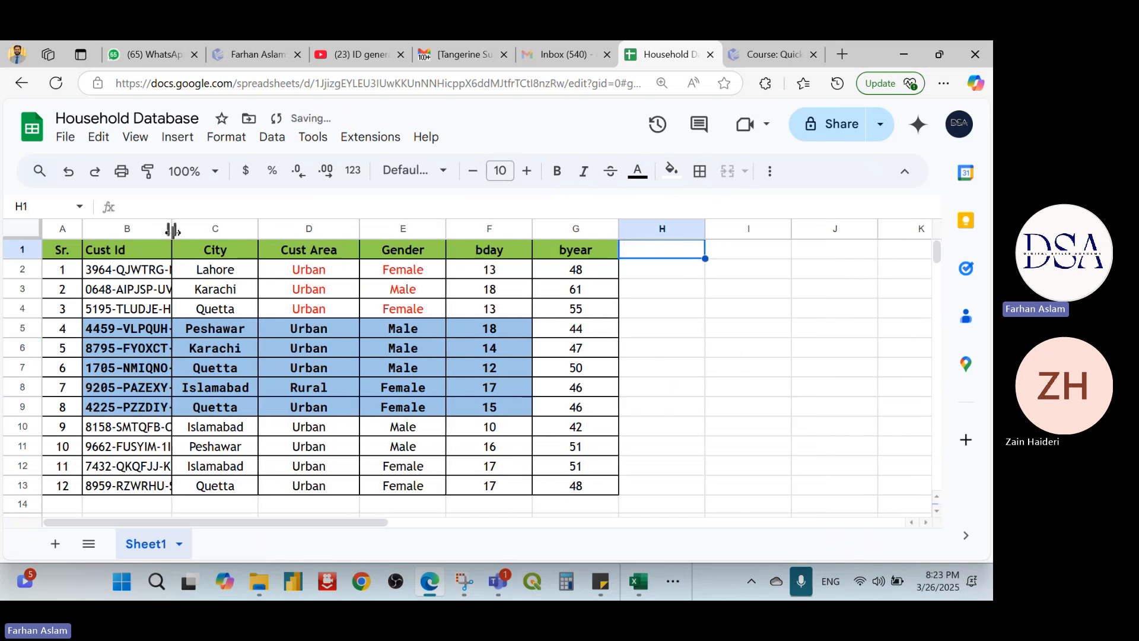
pyautogui.click(749, 343)
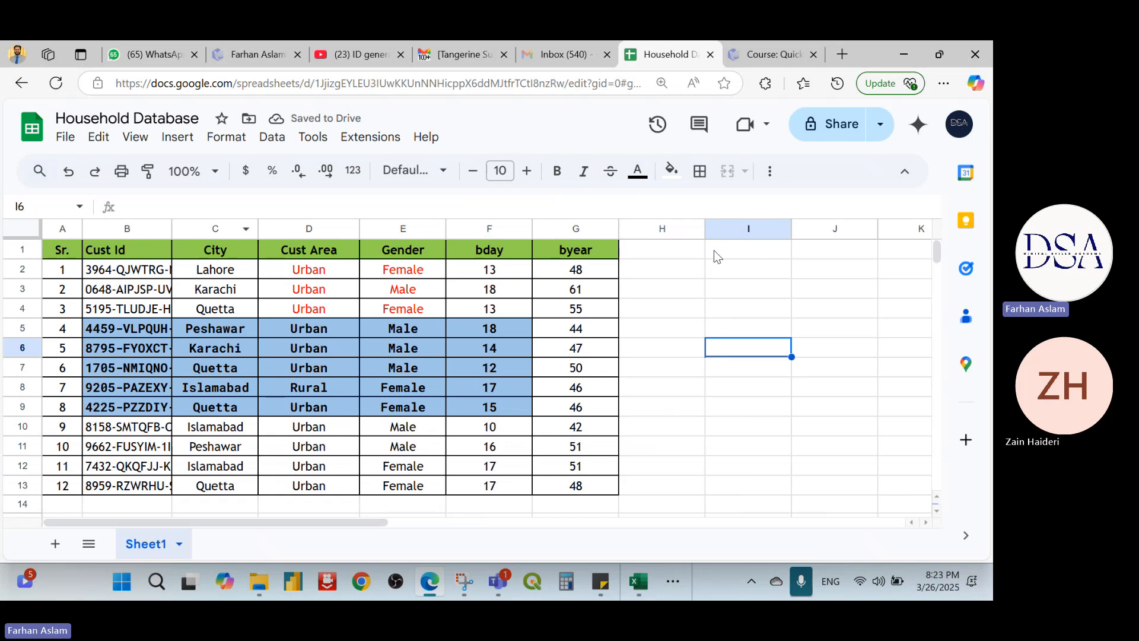
# - Select the byear values in G2:G13 and open the list of available functions
pyautogui.click(771, 172)
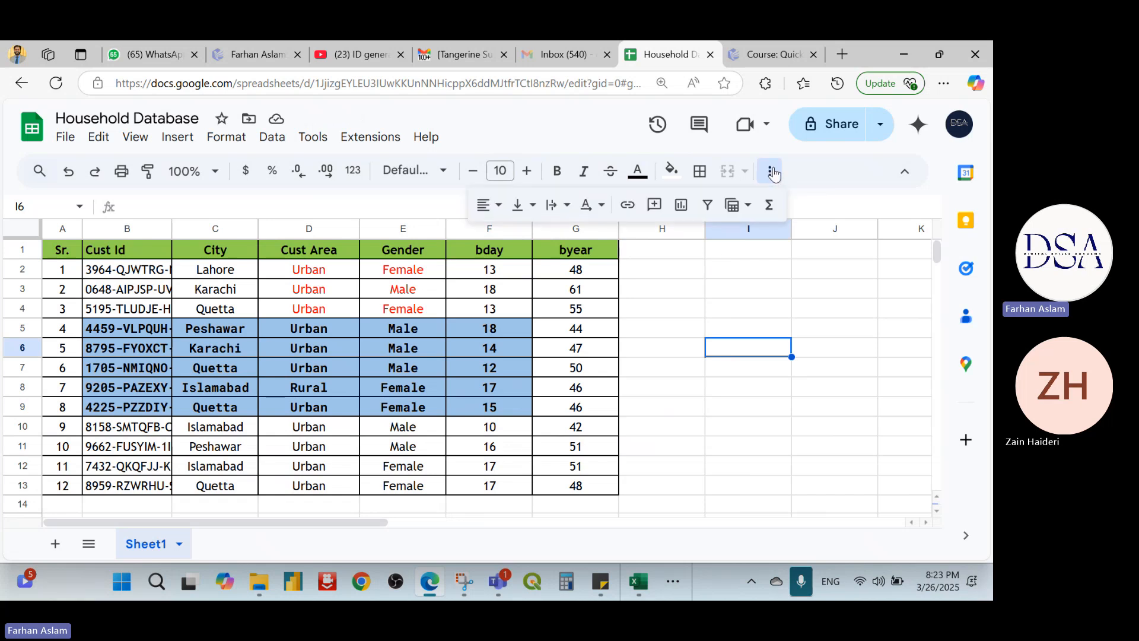
pyautogui.click(772, 172)
pyautogui.click(773, 171)
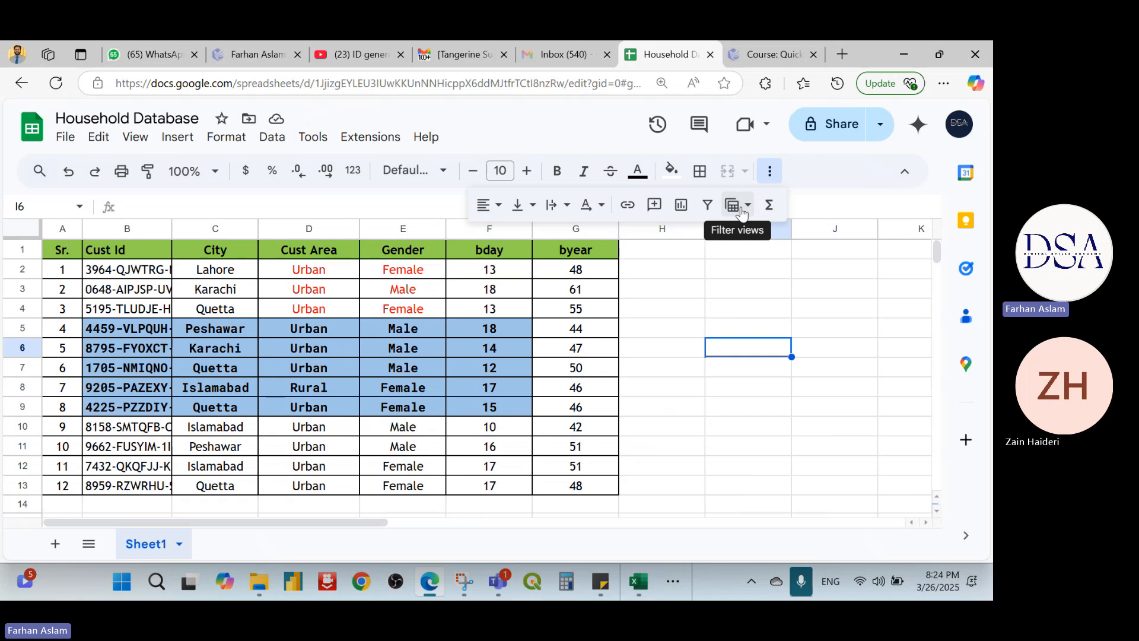
pyautogui.click(750, 289)
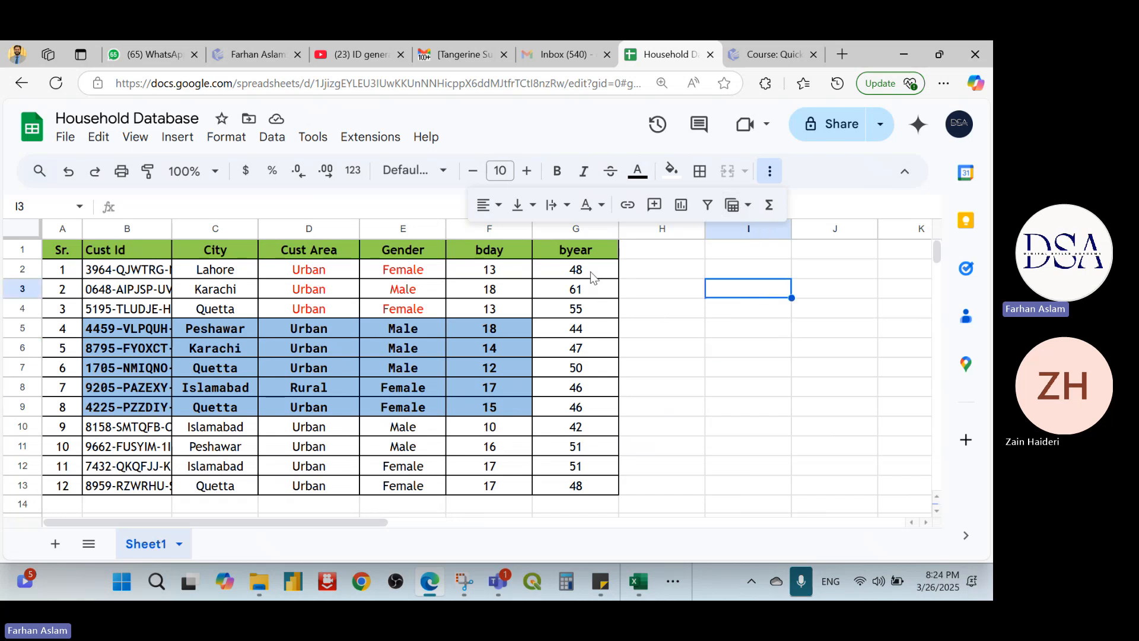
pyautogui.click(578, 272)
pyautogui.click(763, 274)
pyautogui.moveTo(576, 270); pyautogui.dragTo(575, 486)
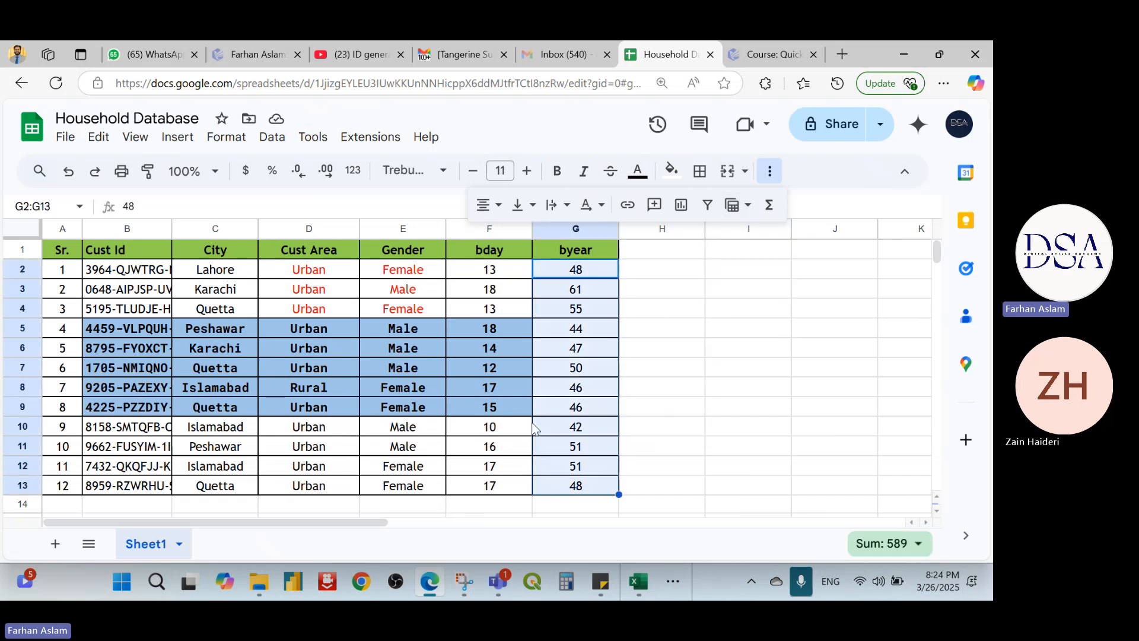
pyautogui.click(770, 171)
pyautogui.click(770, 172)
pyautogui.click(769, 205)
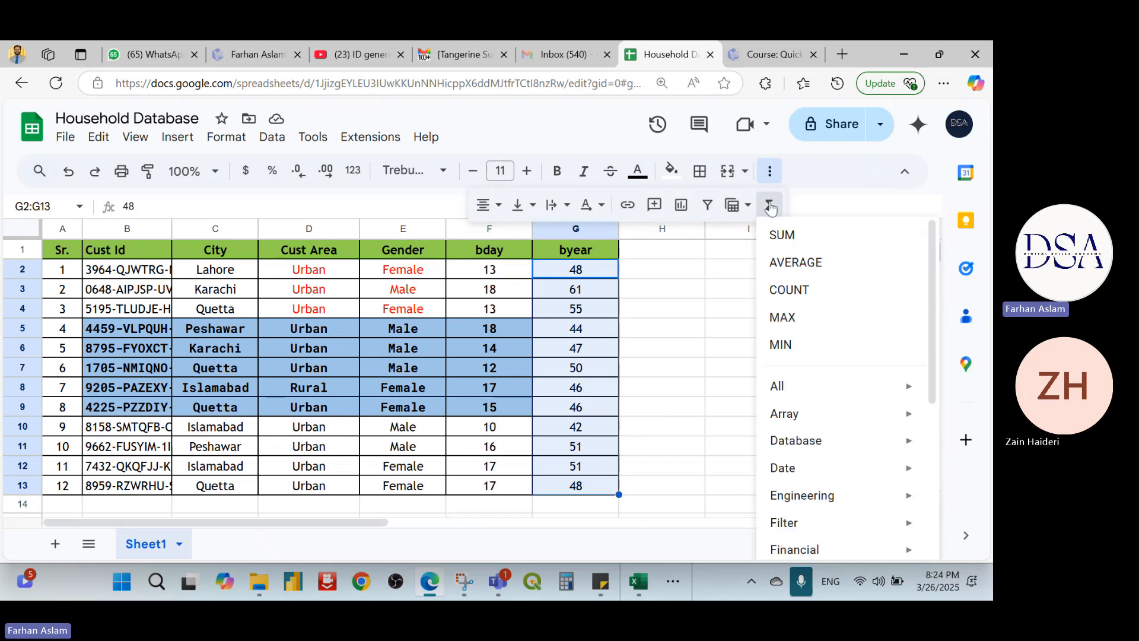
# - Browse the available function categories, including the Info and Logical functions
pyautogui.scroll(-1, 808, 317)
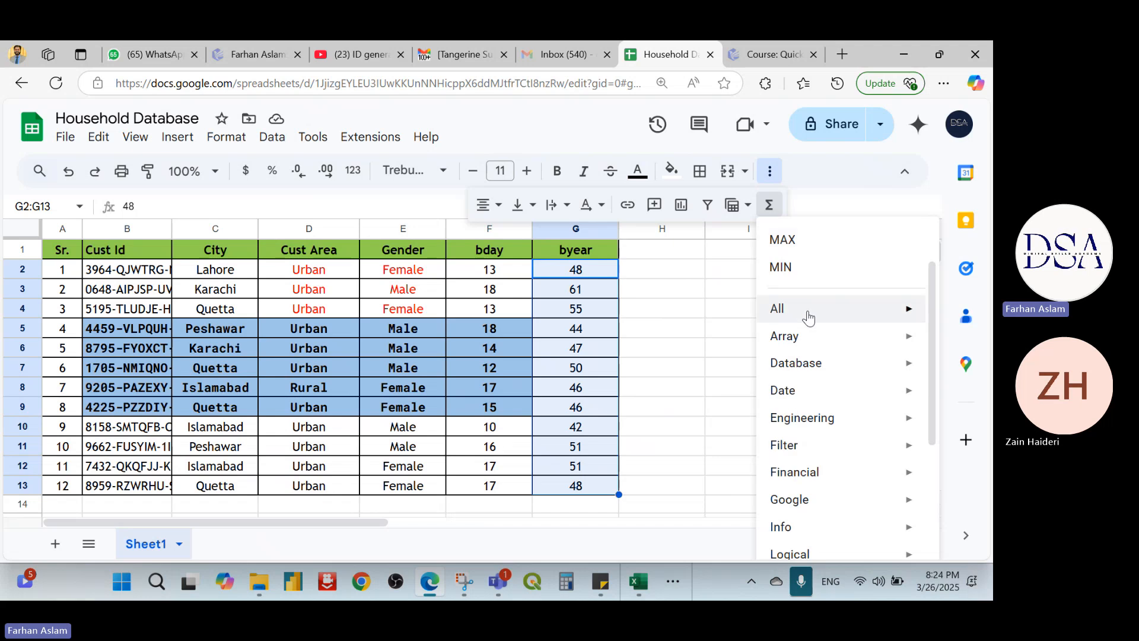
pyautogui.scroll(1, 808, 317)
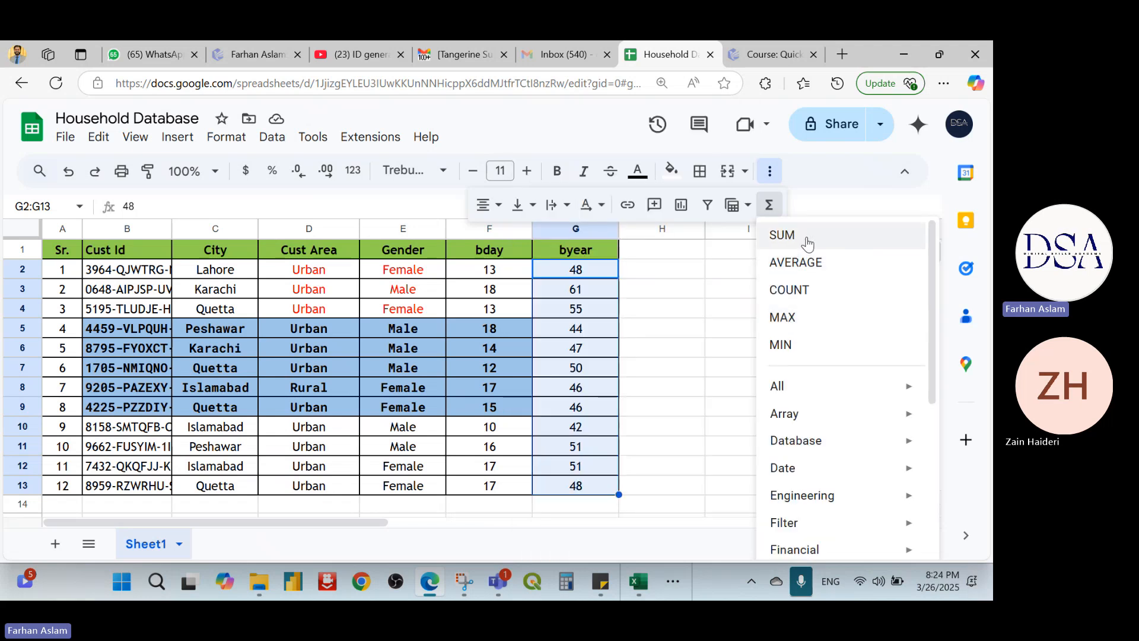
pyautogui.scroll(-4, 810, 285)
pyautogui.moveTo(818, 300)
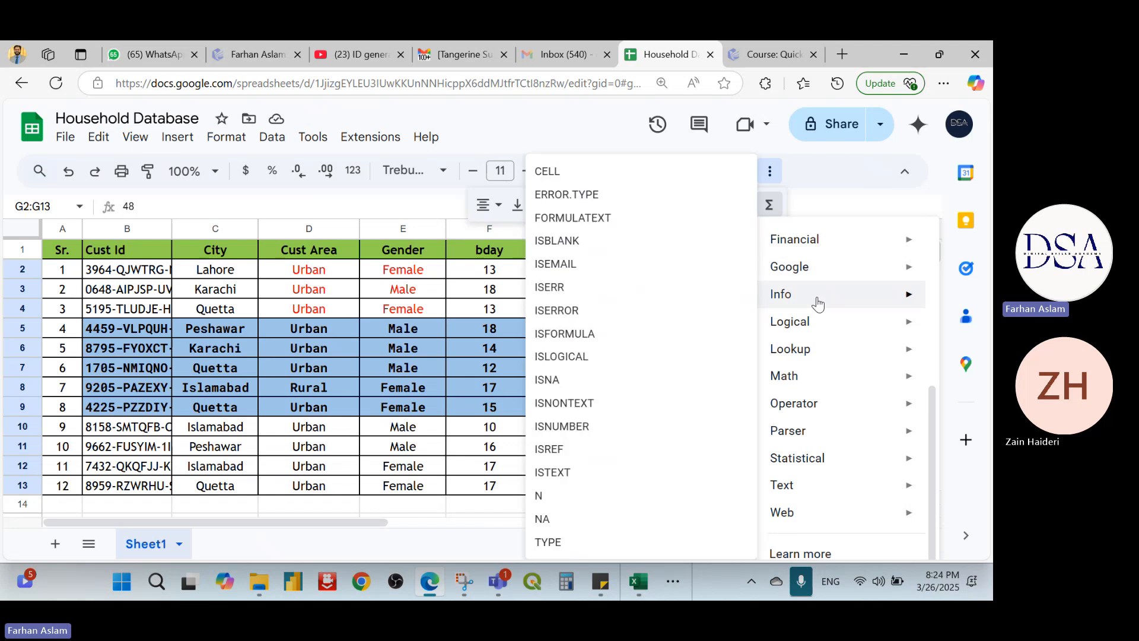
pyautogui.moveTo(824, 340)
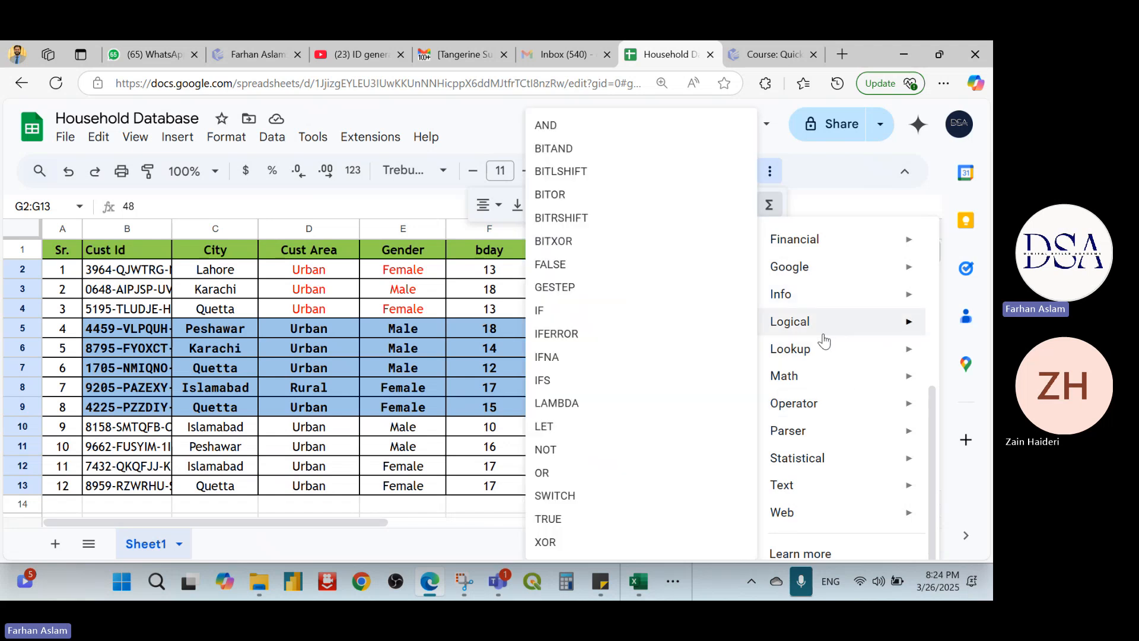
pyautogui.scroll(3, 872, 318)
pyautogui.moveTo(874, 322)
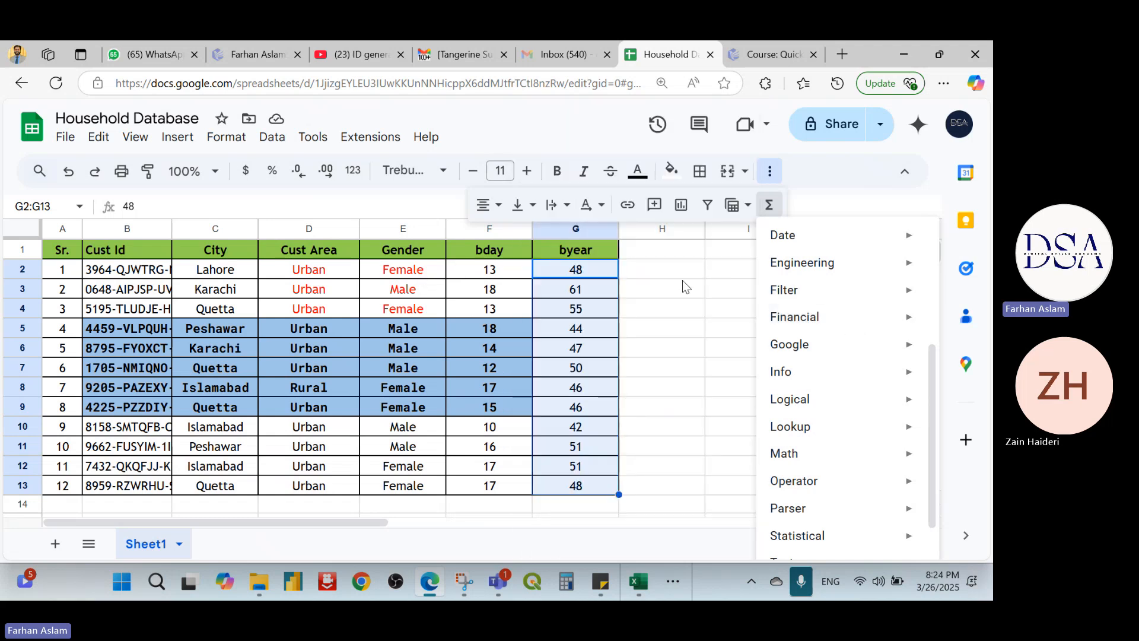
pyautogui.scroll(4, 837, 324)
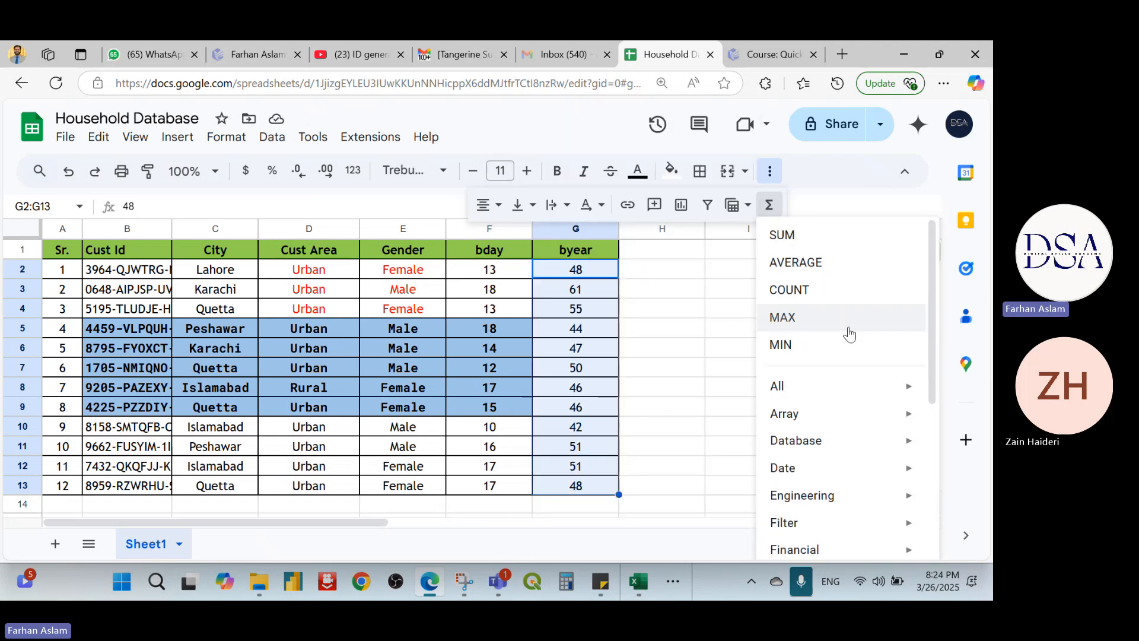
# - Total the byear values G2:G13 with a SUM formula in G14 and review that cell's formula
pyautogui.click(805, 237)
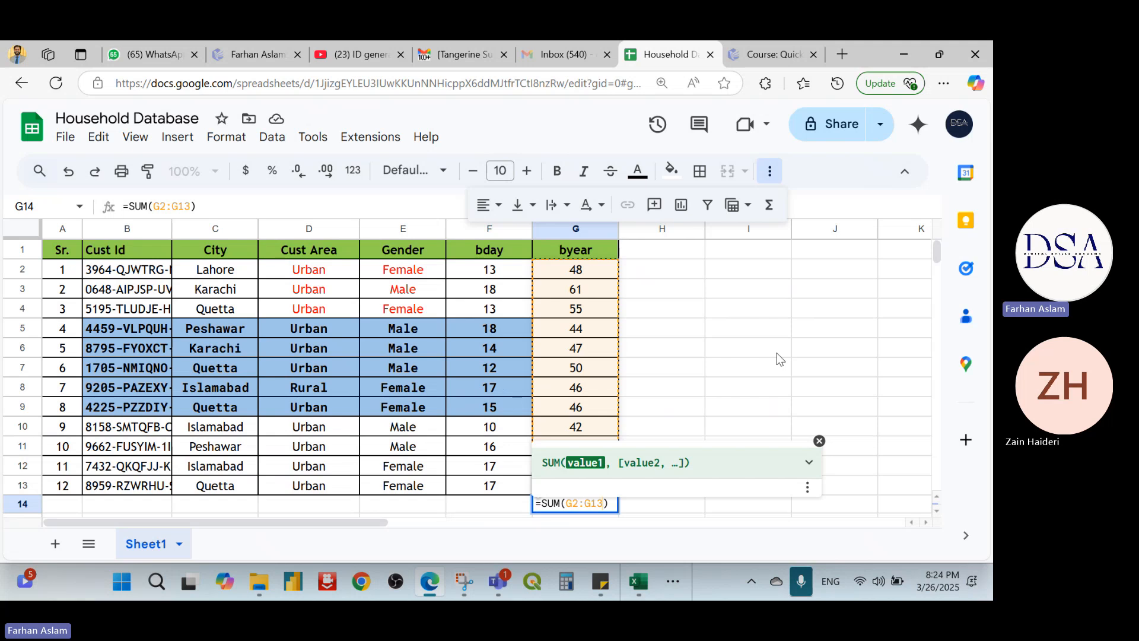
pyautogui.press('Return')
pyautogui.click(771, 425)
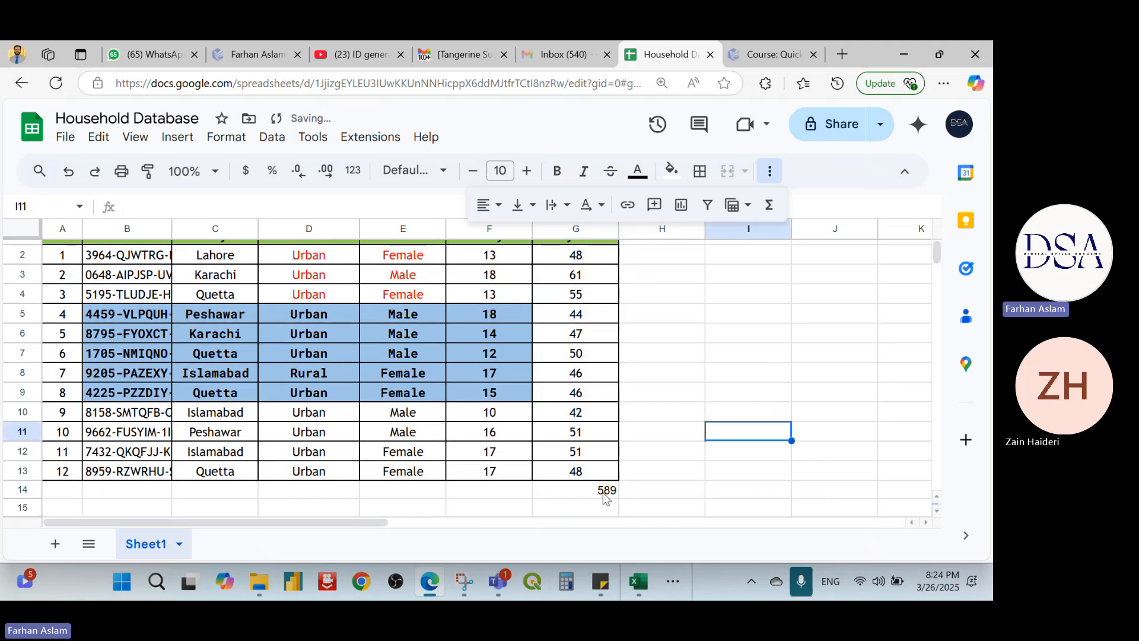
pyautogui.click(593, 490)
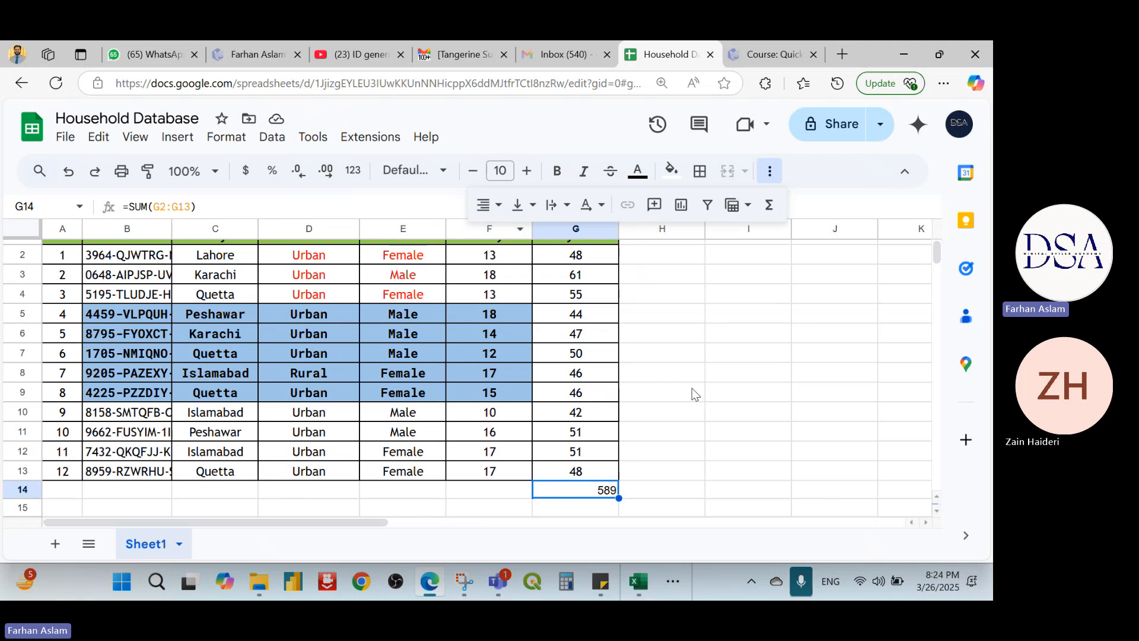
pyautogui.click(736, 363)
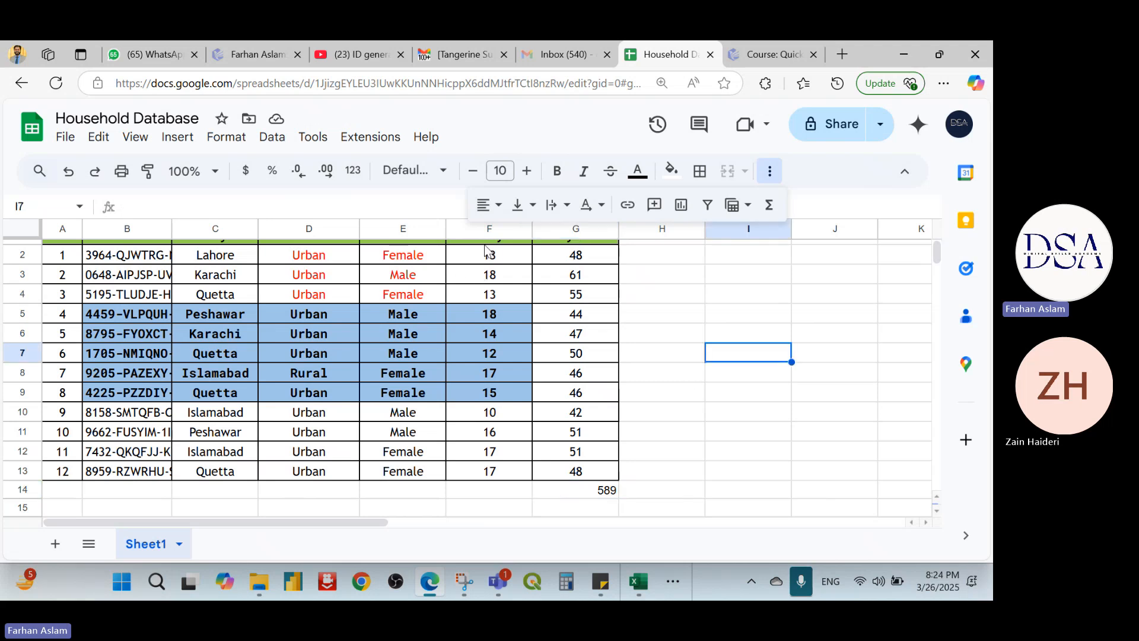
pyautogui.press('Up')
pyautogui.press('Up')
pyautogui.press('Left')
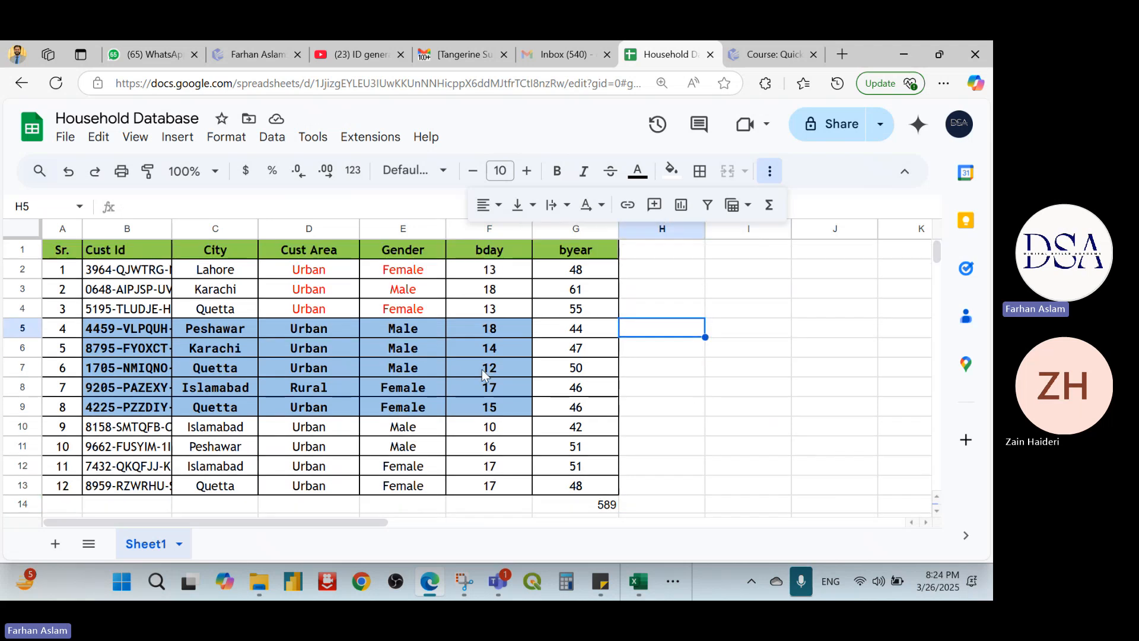
pyautogui.scroll(1, 482, 369)
pyautogui.click(67, 140)
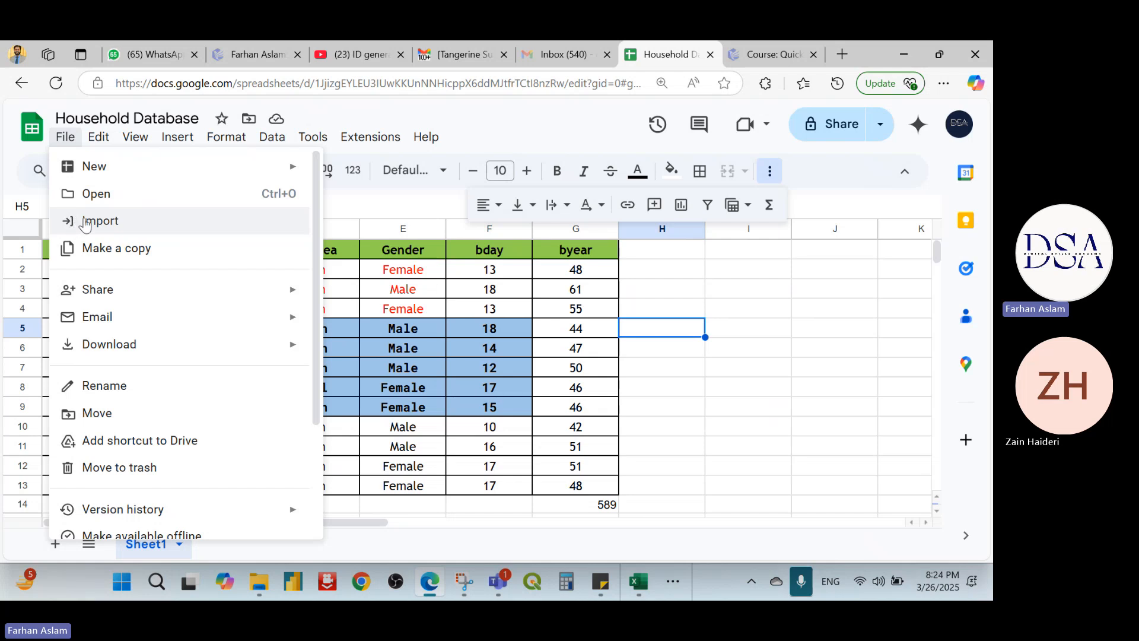
pyautogui.click(765, 297)
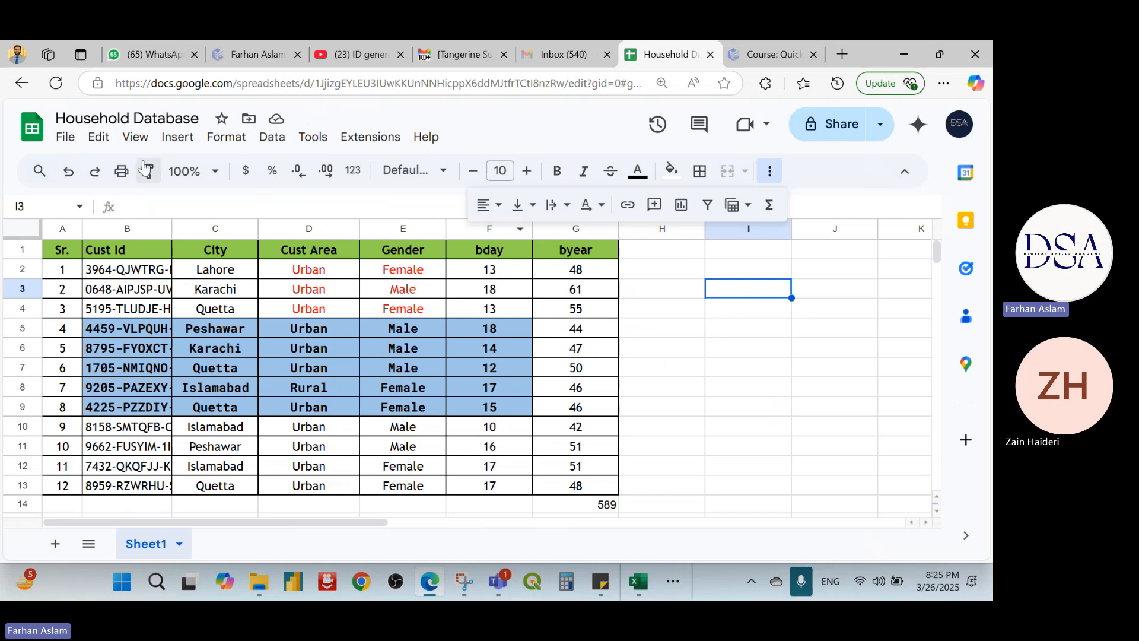
# - Download the Household Database spreadsheet in Microsoft Excel (.xlsx) format
pyautogui.click(66, 139)
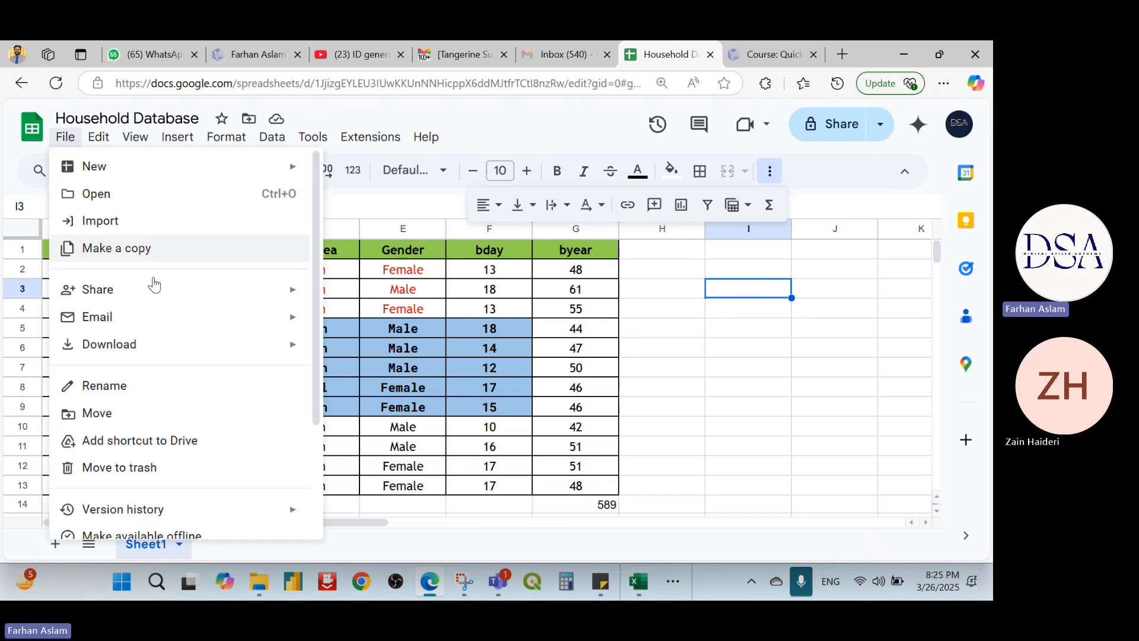
pyautogui.moveTo(285, 351)
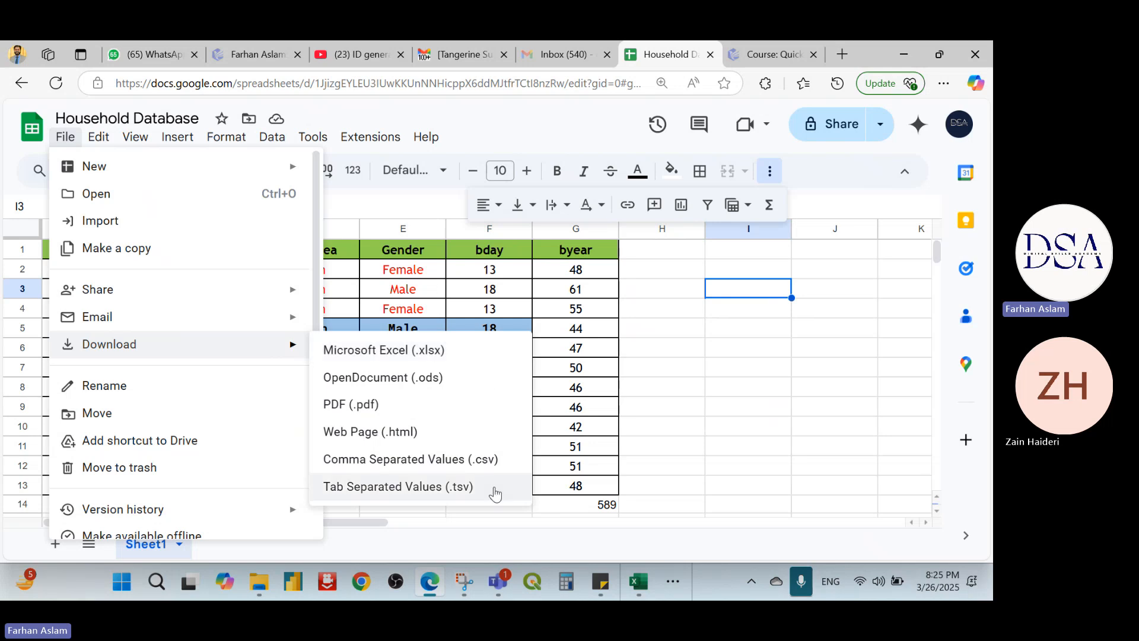
pyautogui.click(417, 351)
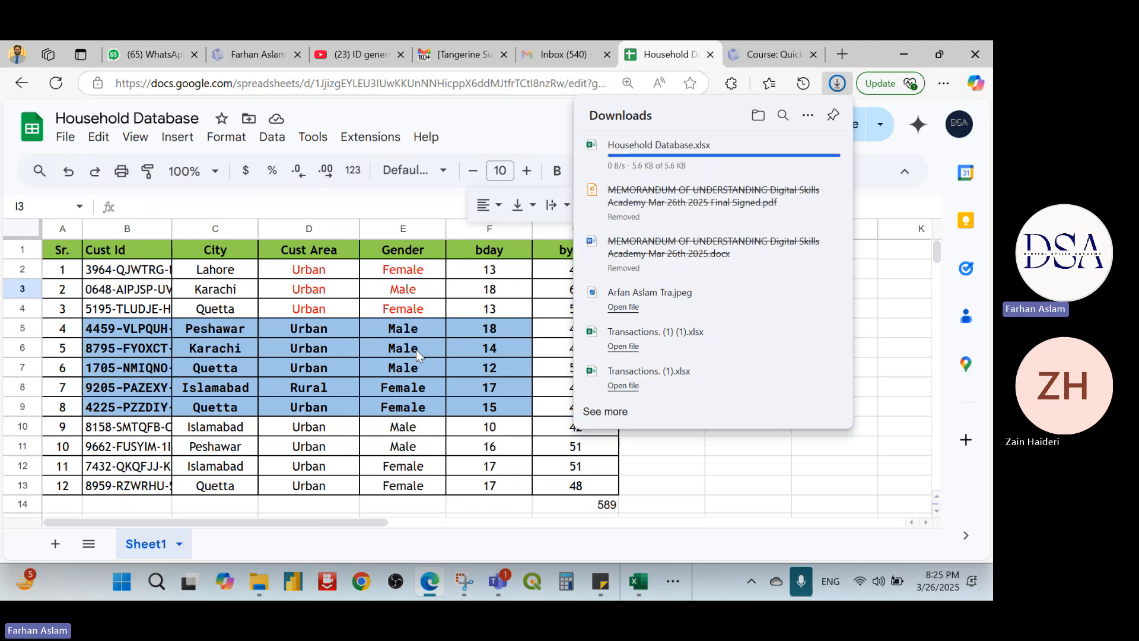
# - Open the downloaded Household Database.xlsx in Excel and enable editing to leave Protected View
pyautogui.moveTo(731, 161)
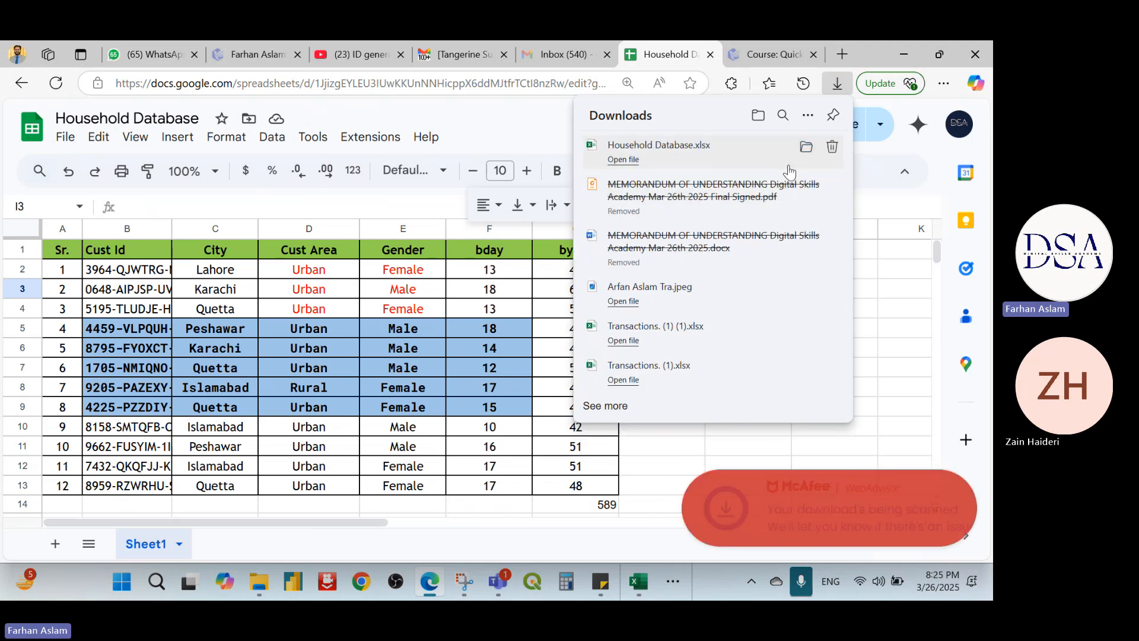
pyautogui.click(806, 148)
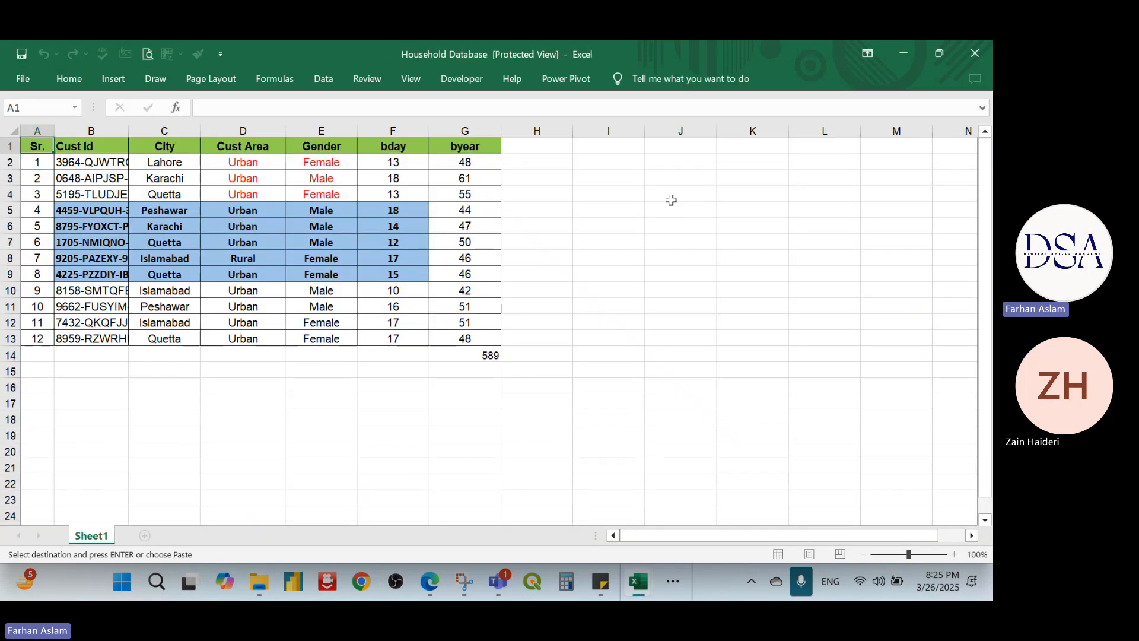
pyautogui.click(625, 102)
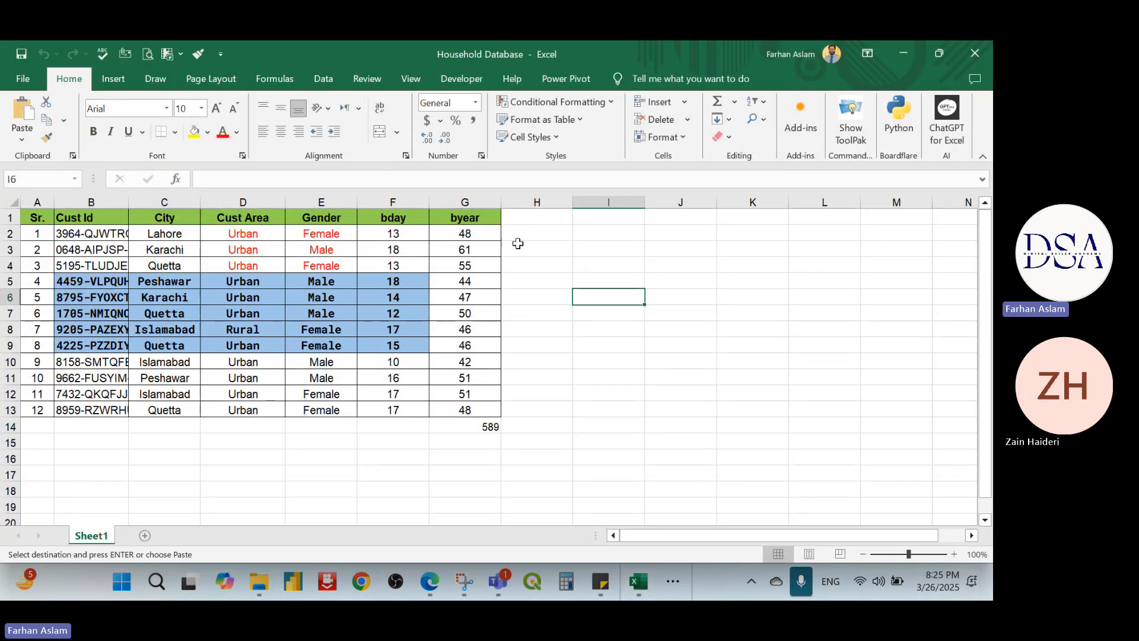
pyautogui.click(522, 233)
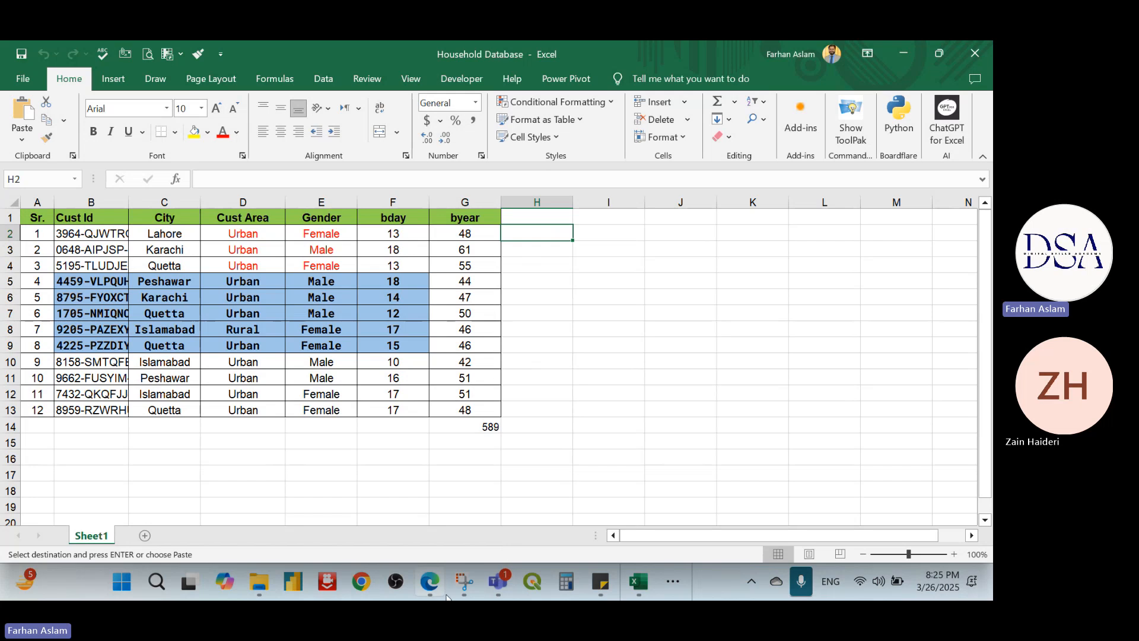
# - Switch back to the Google Sheets spreadsheet and examine its sharing, e-mail, editing and display options
pyautogui.click(429, 585)
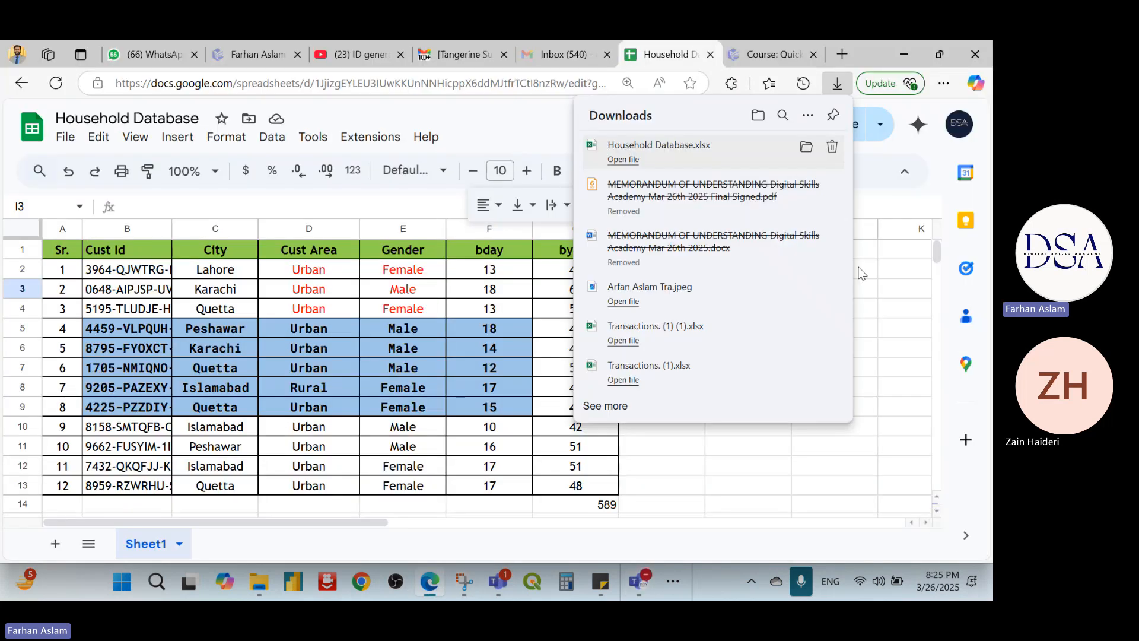
pyautogui.click(887, 271)
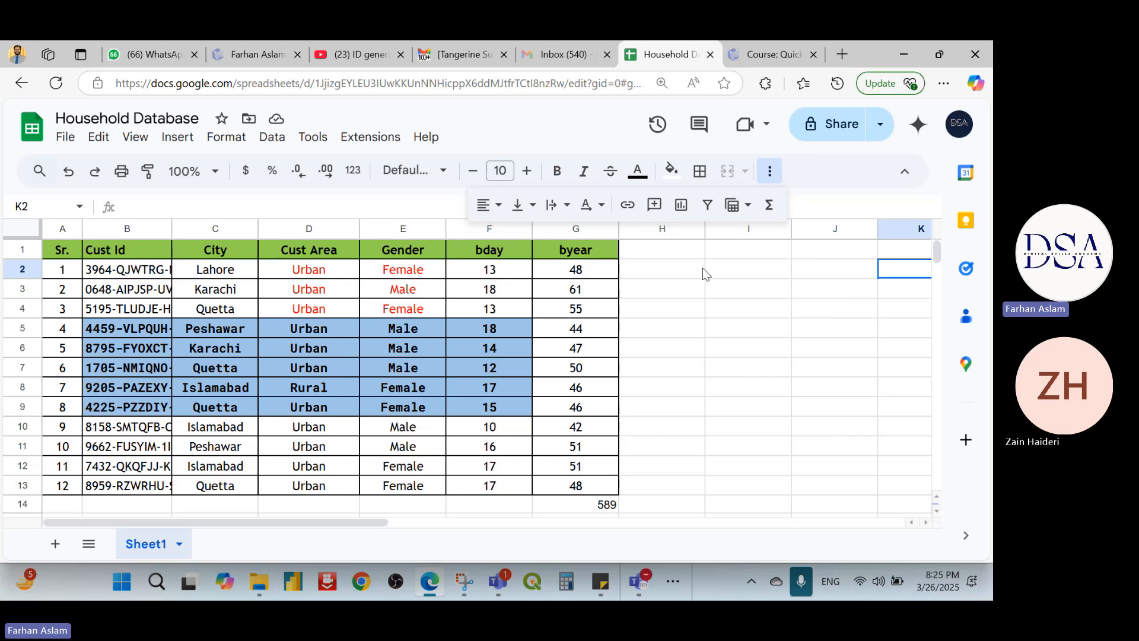
pyautogui.click(67, 139)
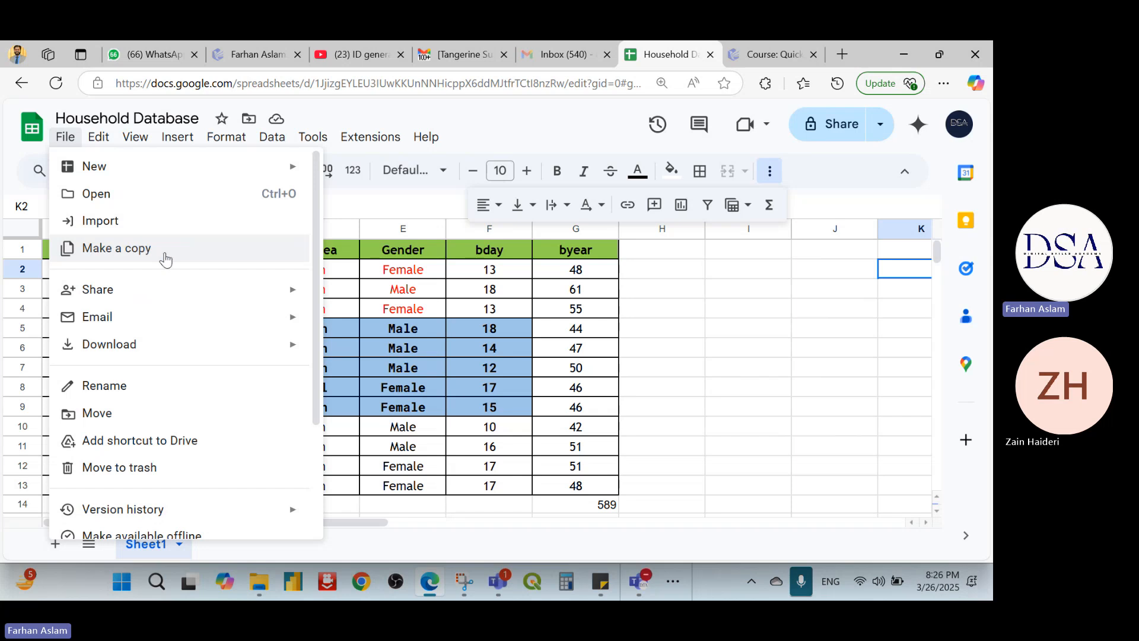
pyautogui.moveTo(176, 291)
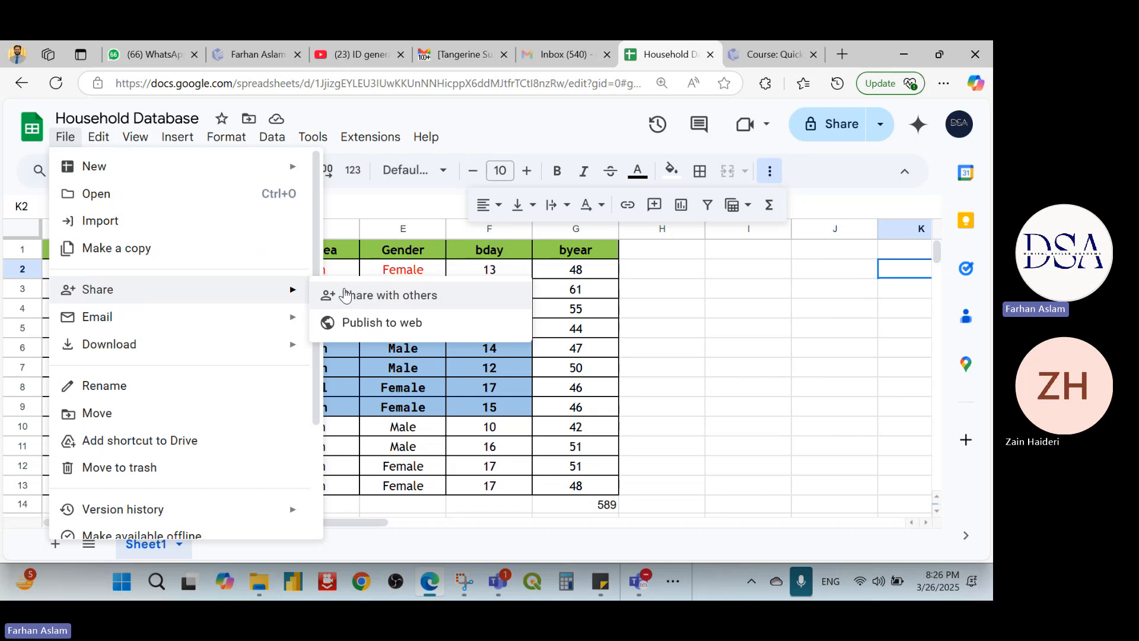
pyautogui.moveTo(281, 328)
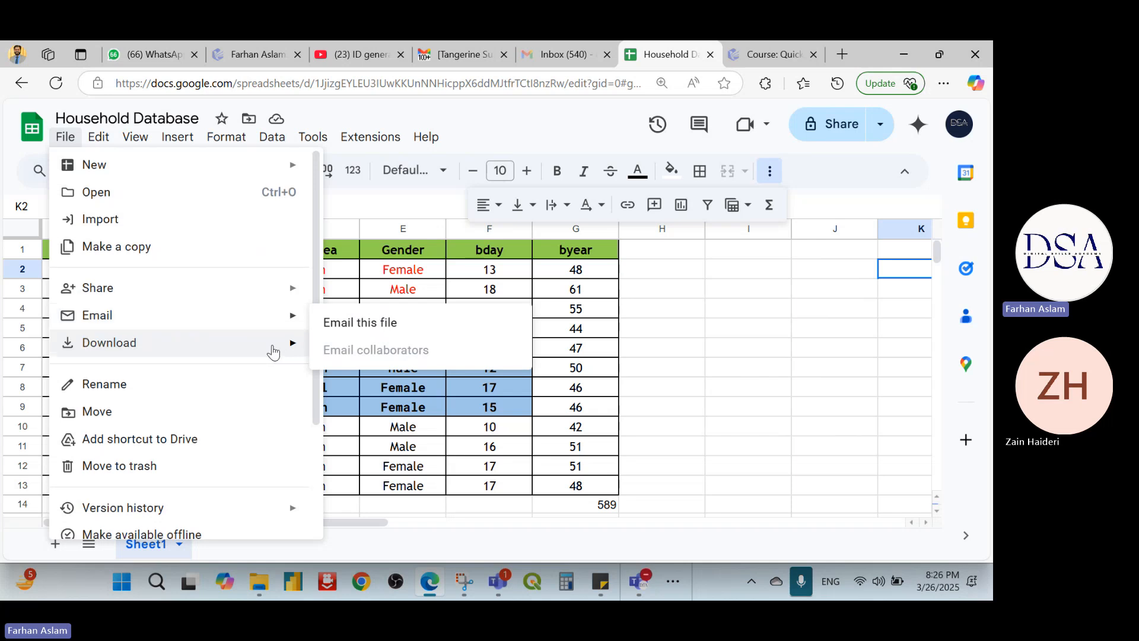
pyautogui.scroll(-3, 261, 380)
pyautogui.scroll(3, 237, 396)
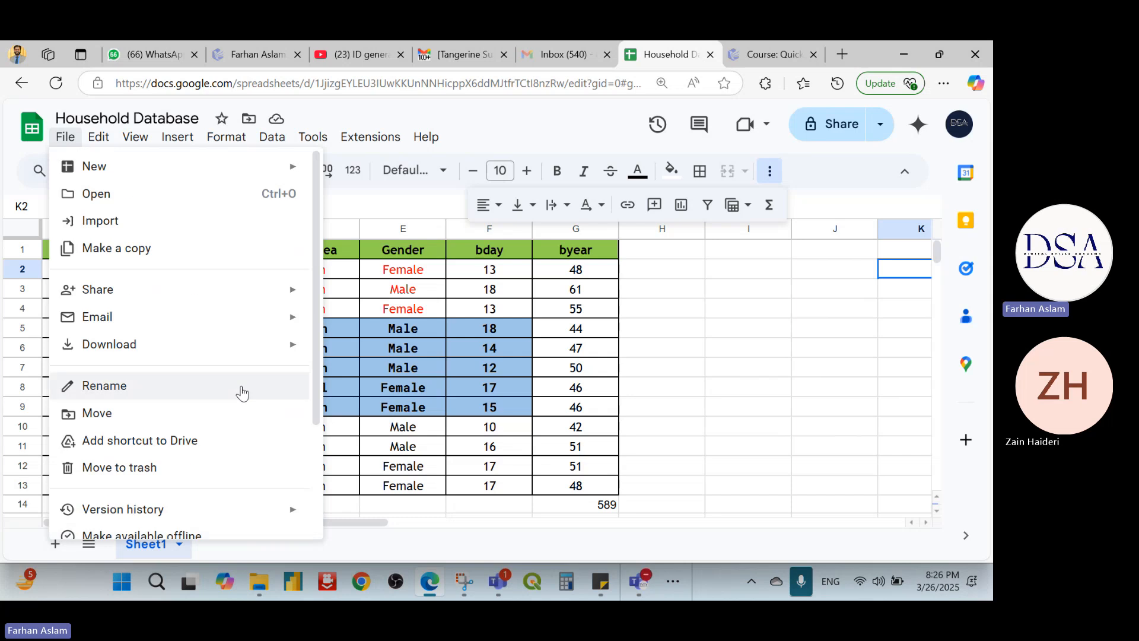
pyautogui.click(101, 137)
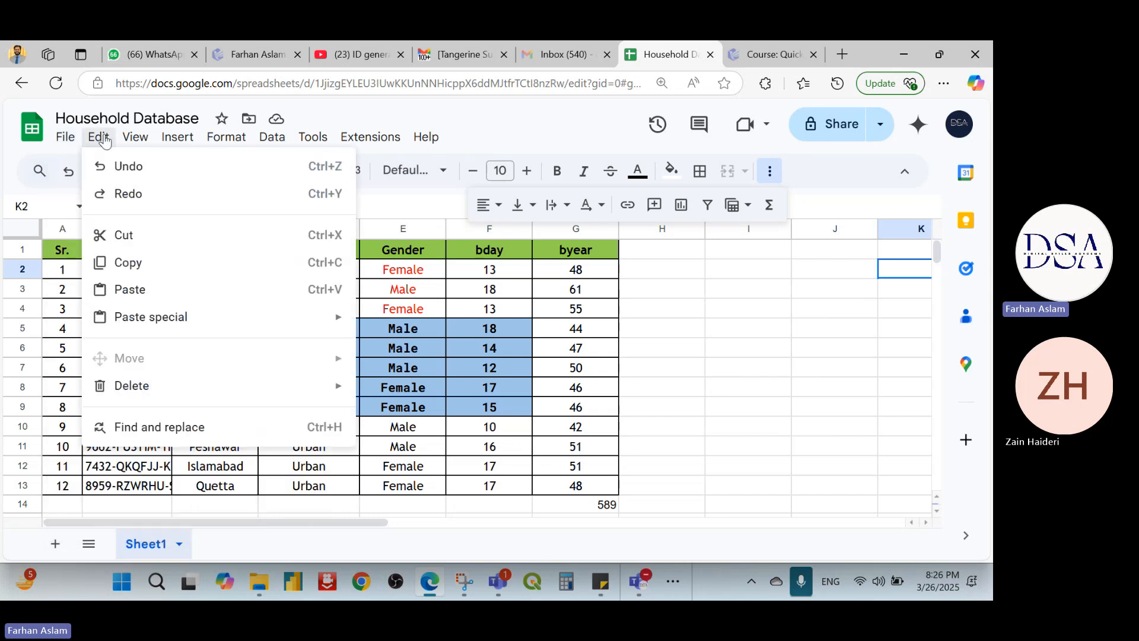
pyautogui.moveTo(136, 138)
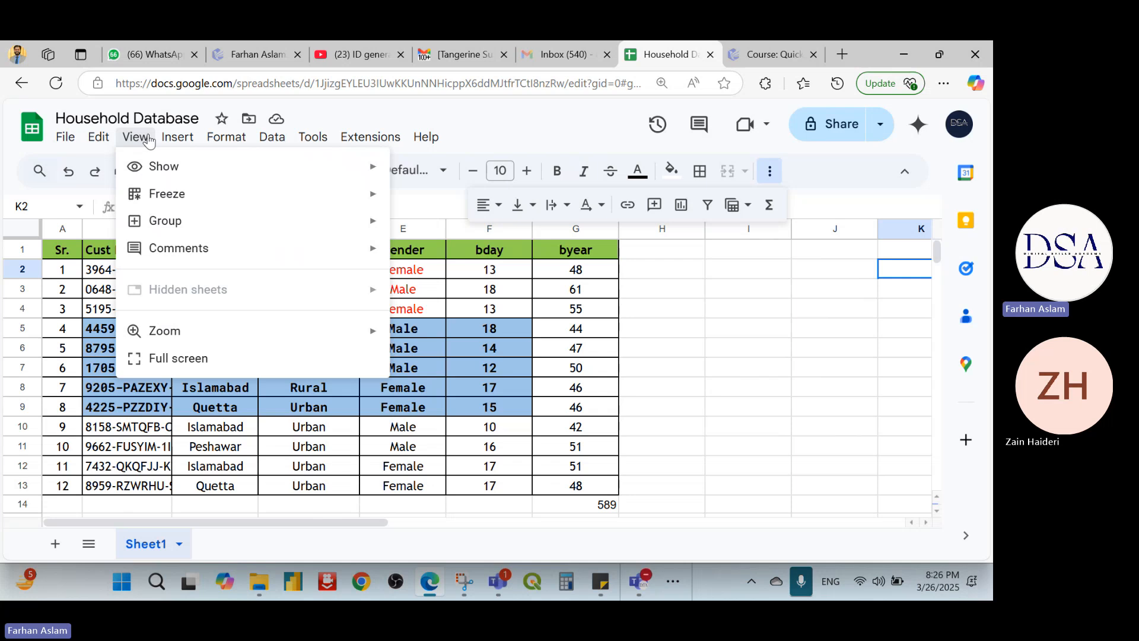
pyautogui.moveTo(266, 166)
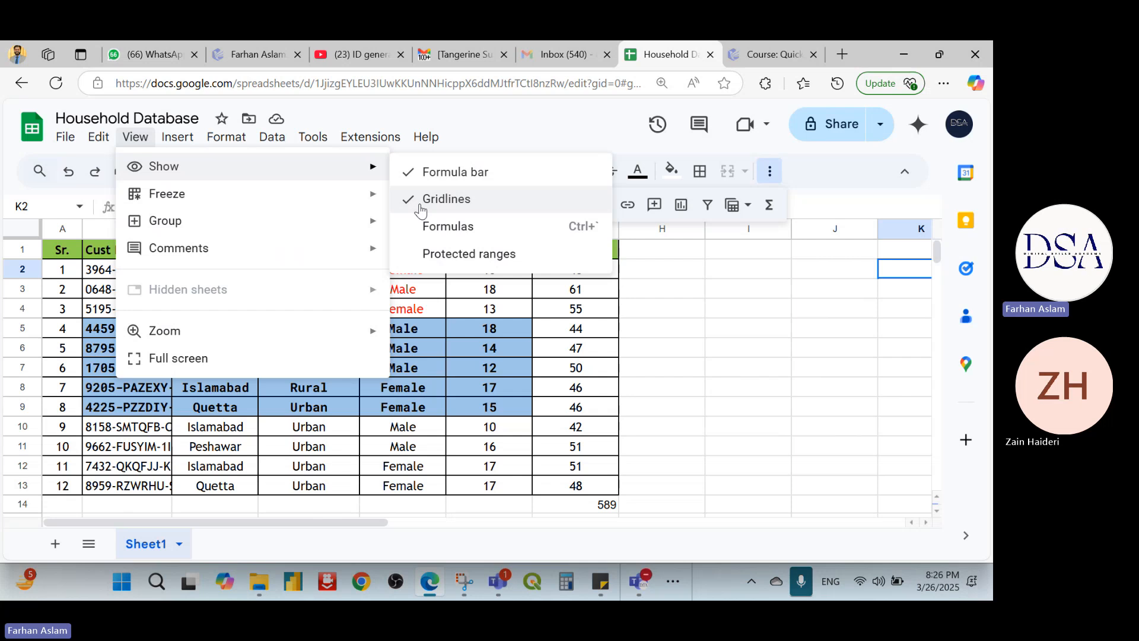
pyautogui.click(808, 432)
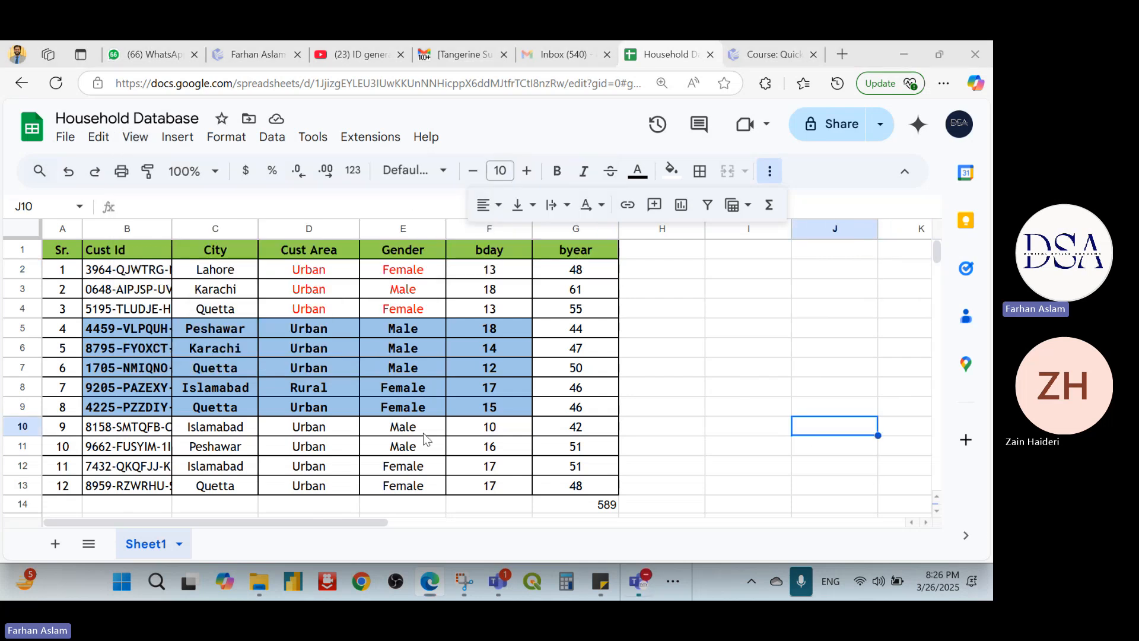
# - Switch to the Customer Database (Jan 2025) workbook in Excel, examine its View options, and return to Google Sheets
pyautogui.click(681, 585)
pyautogui.moveTo(726, 543)
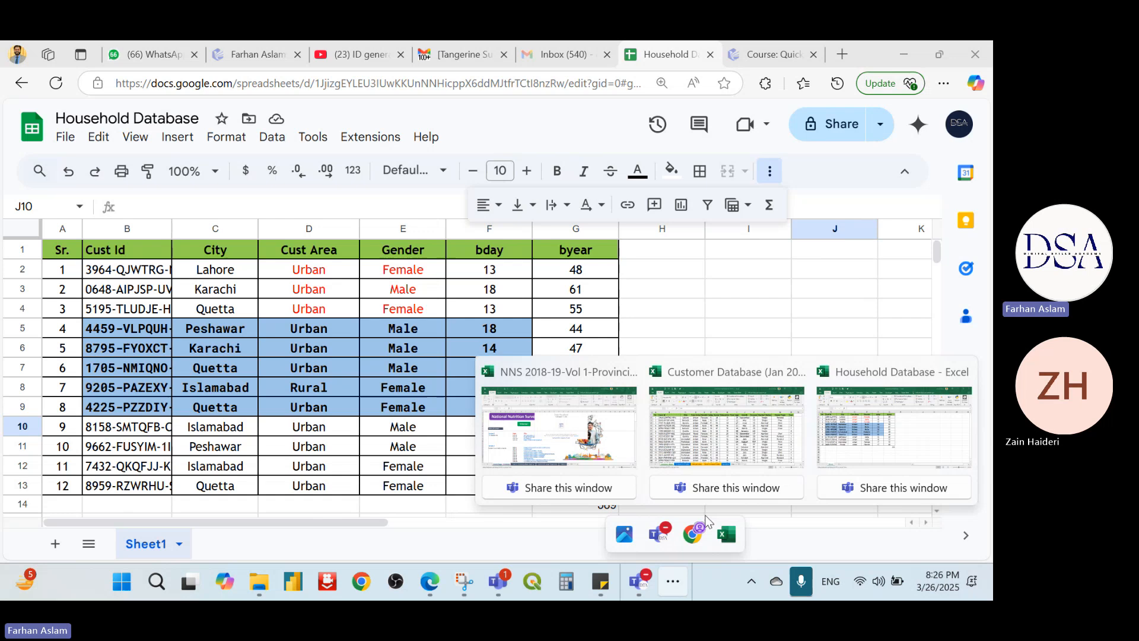
pyautogui.click(754, 451)
pyautogui.click(300, 274)
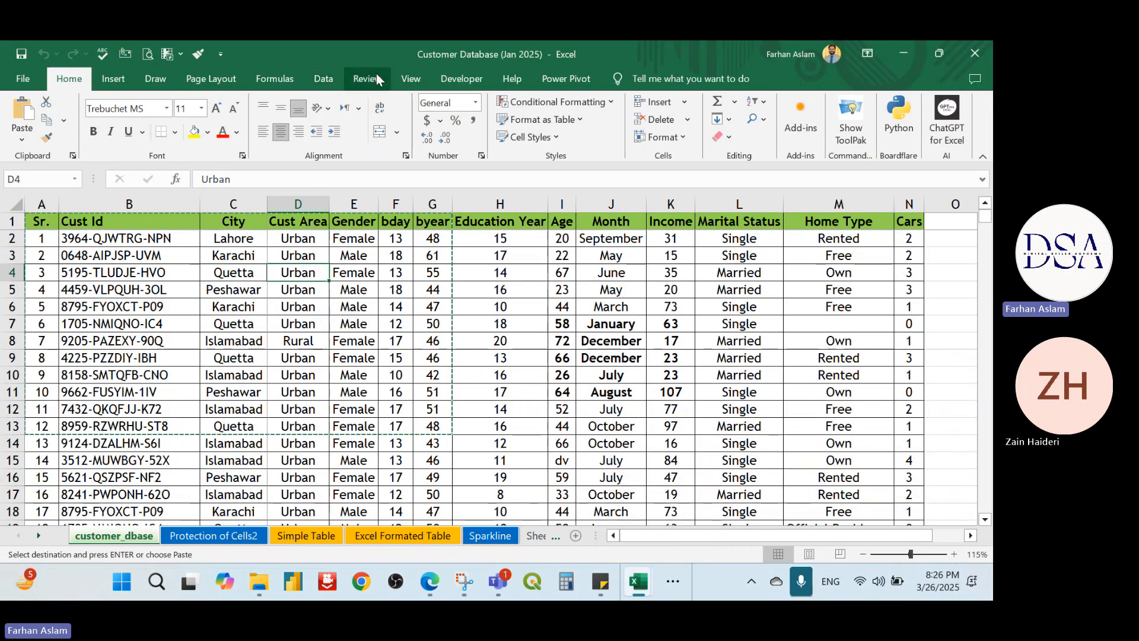
pyautogui.click(410, 78)
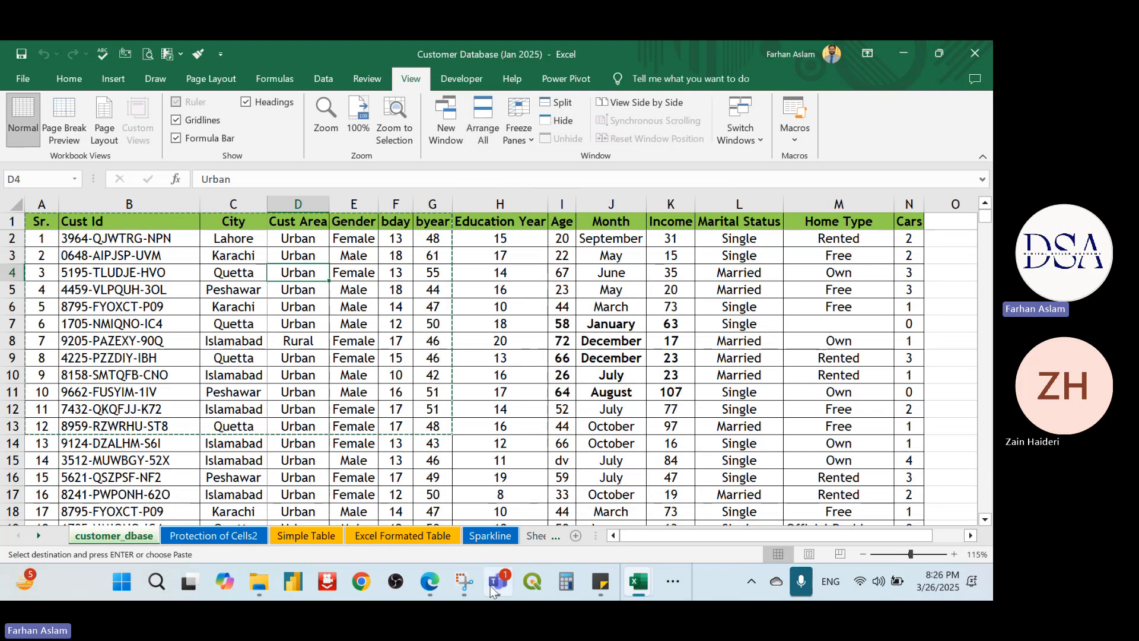
pyautogui.click(428, 584)
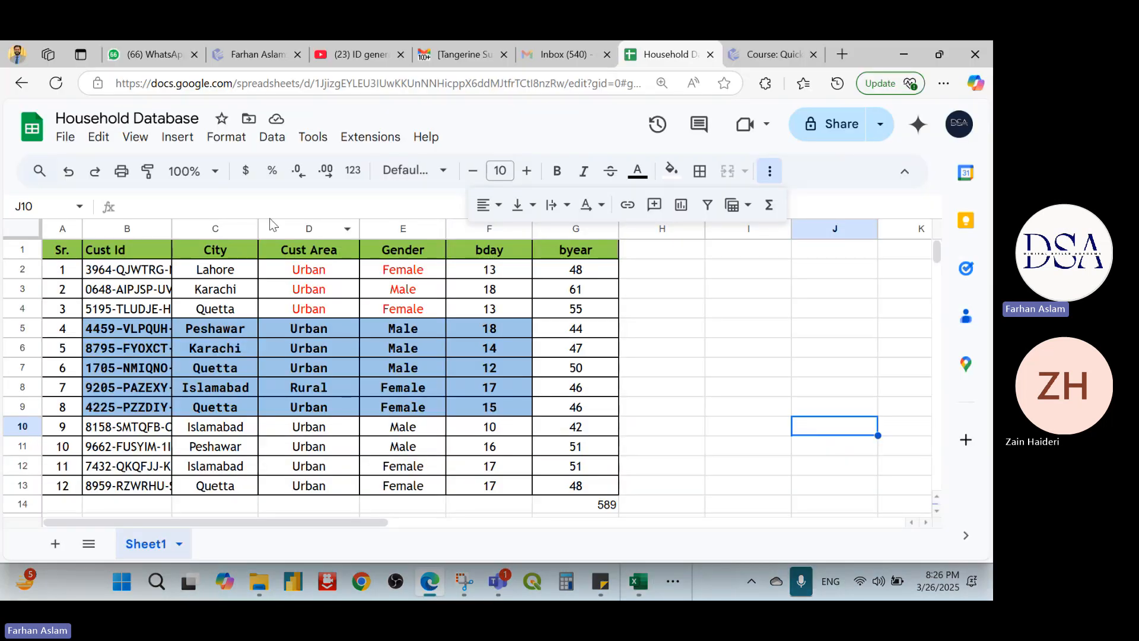
# - Hide the formula bar of the Household Database spreadsheet and show it again
pyautogui.click(135, 143)
pyautogui.moveTo(201, 170)
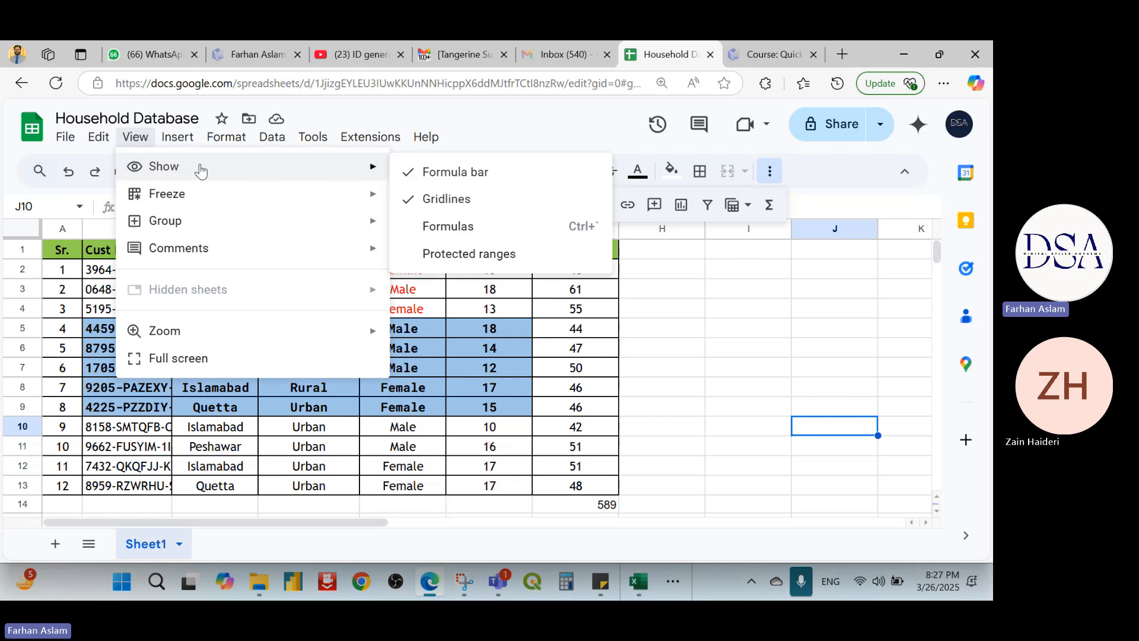
pyautogui.click(501, 173)
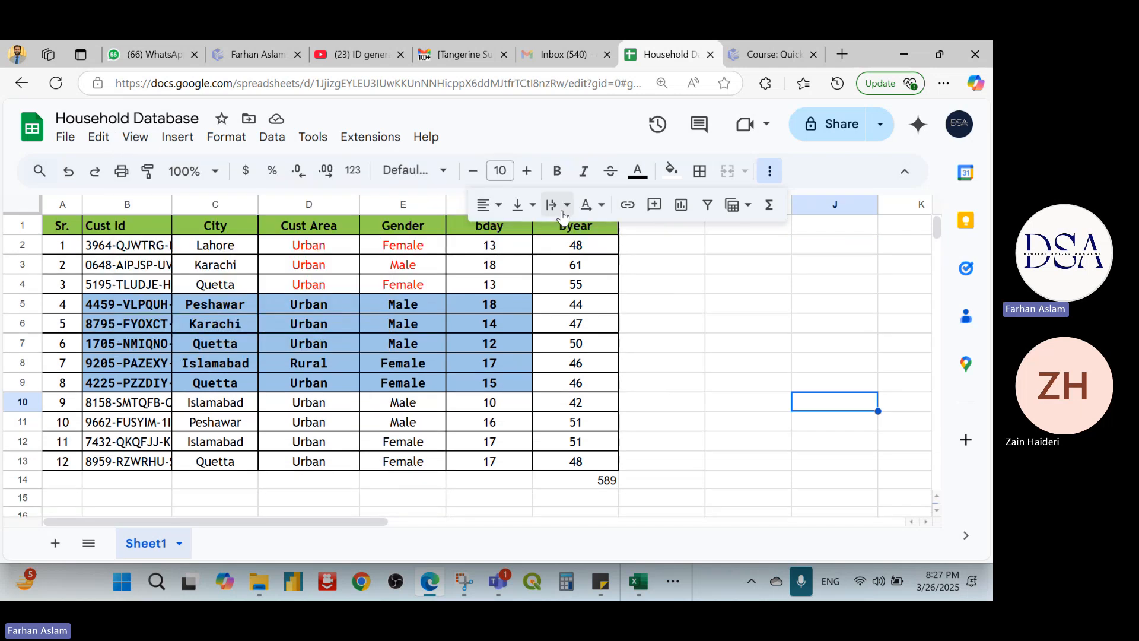
pyautogui.click(138, 138)
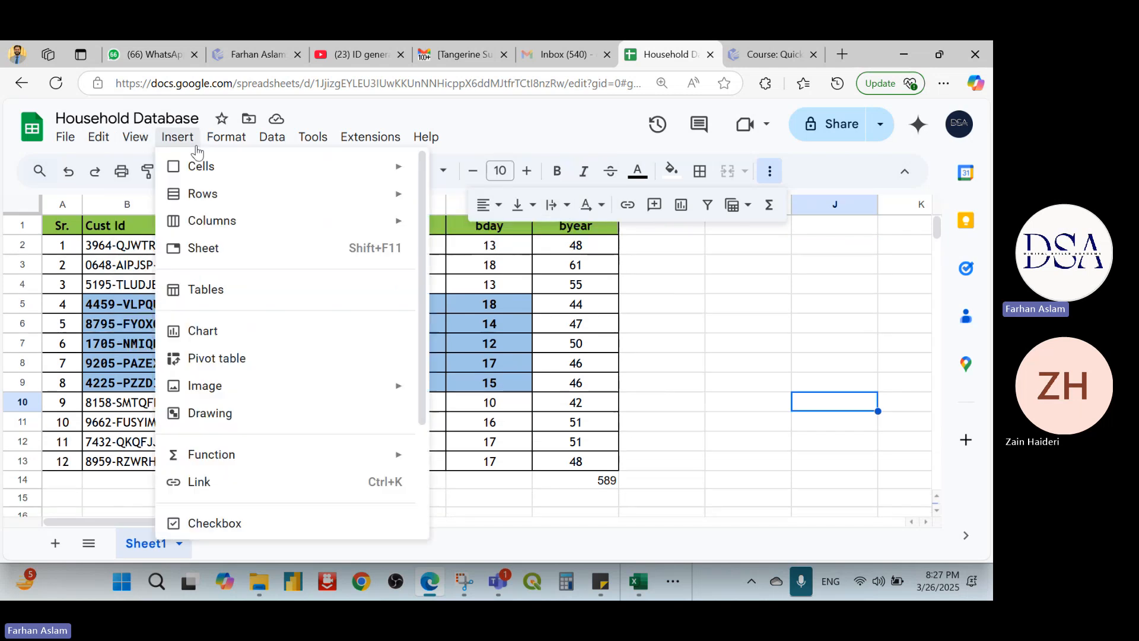
pyautogui.moveTo(157, 172)
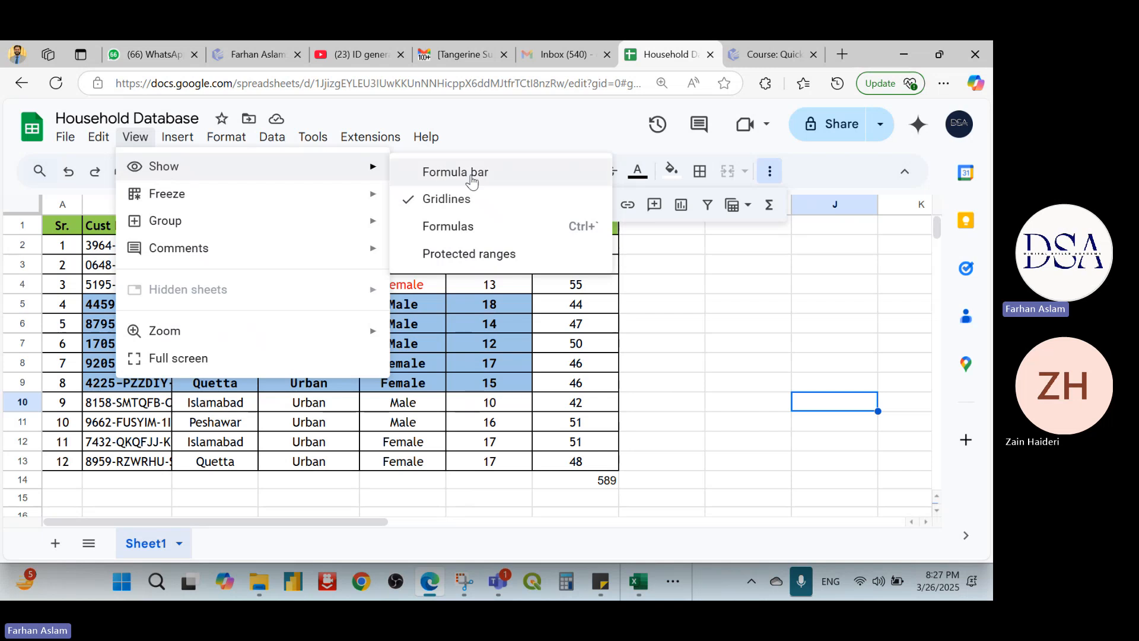
pyautogui.click(520, 178)
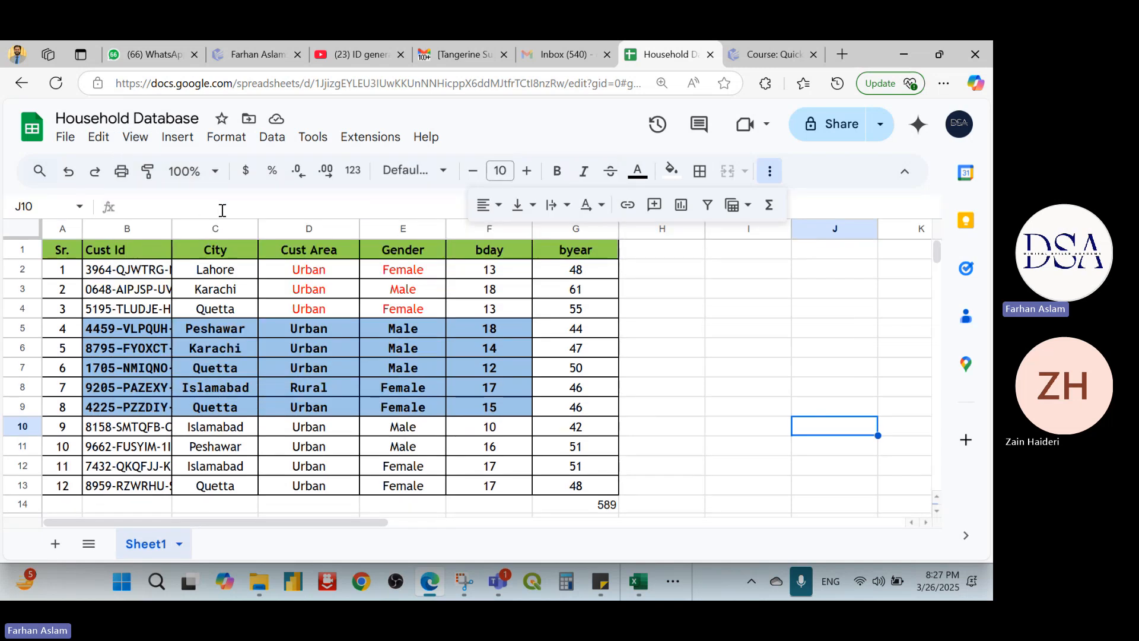
# - Examine the Group and Freeze options for viewing and the available Insert options, including sheets, columns and tables
pyautogui.click(136, 137)
pyautogui.moveTo(287, 223)
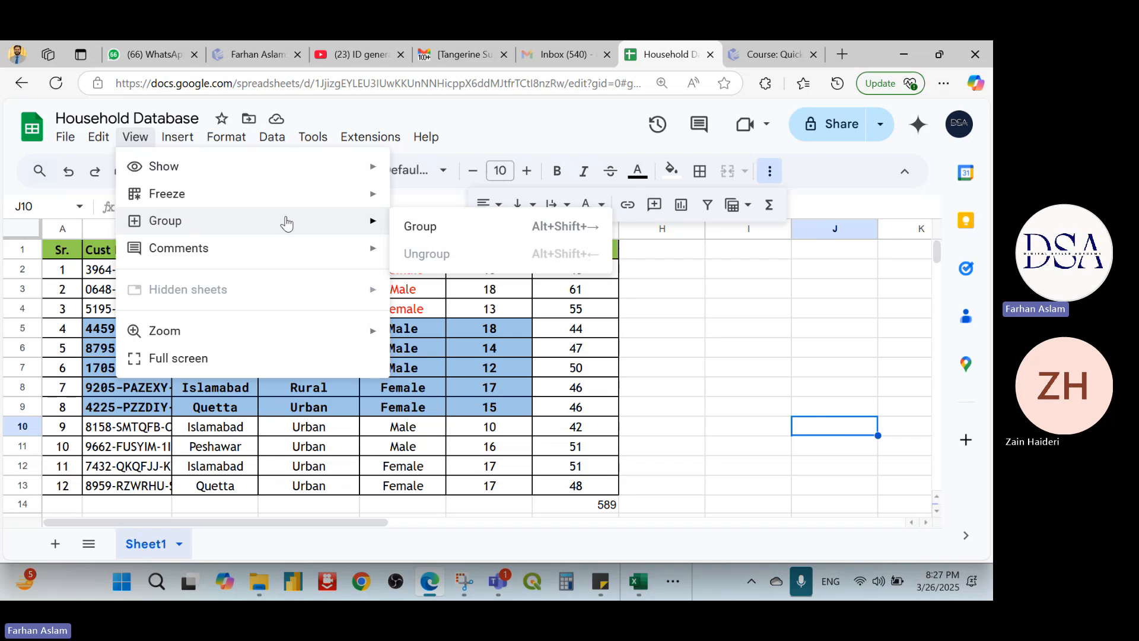
pyautogui.moveTo(365, 206)
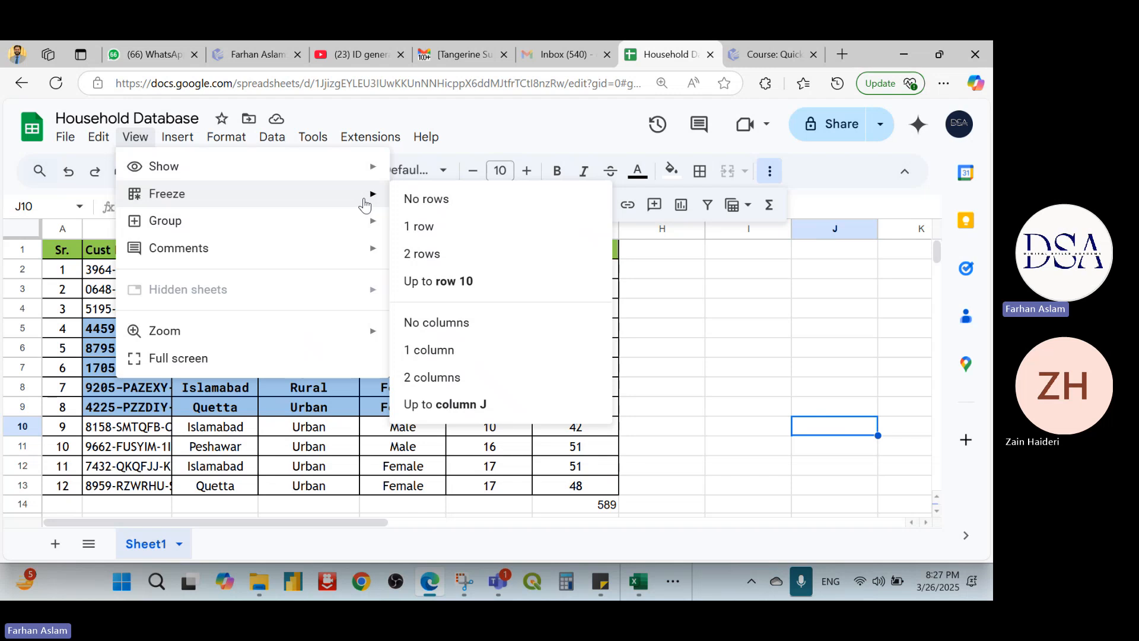
pyautogui.moveTo(352, 261)
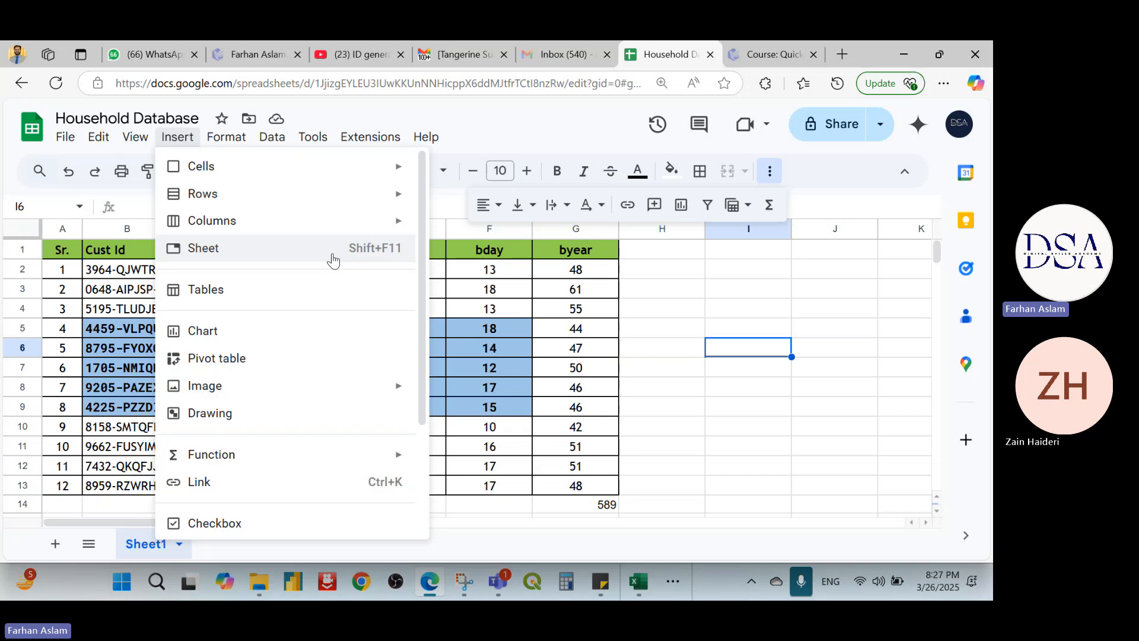
pyautogui.scroll(-3, 349, 280)
pyautogui.scroll(3, 348, 278)
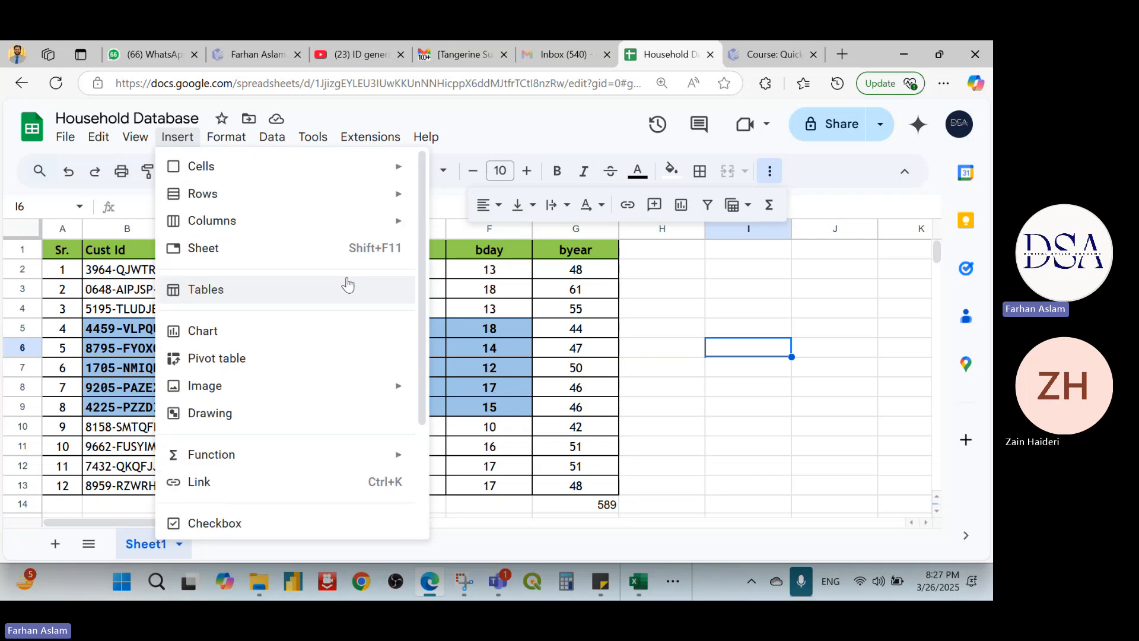
pyautogui.moveTo(344, 234)
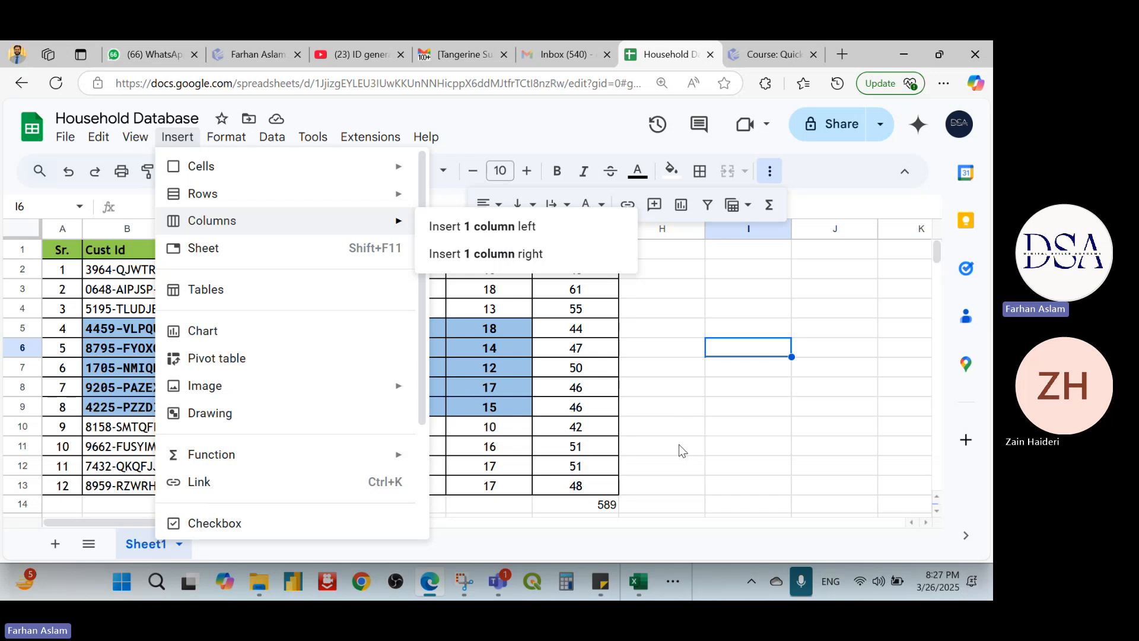
pyautogui.moveTo(379, 181)
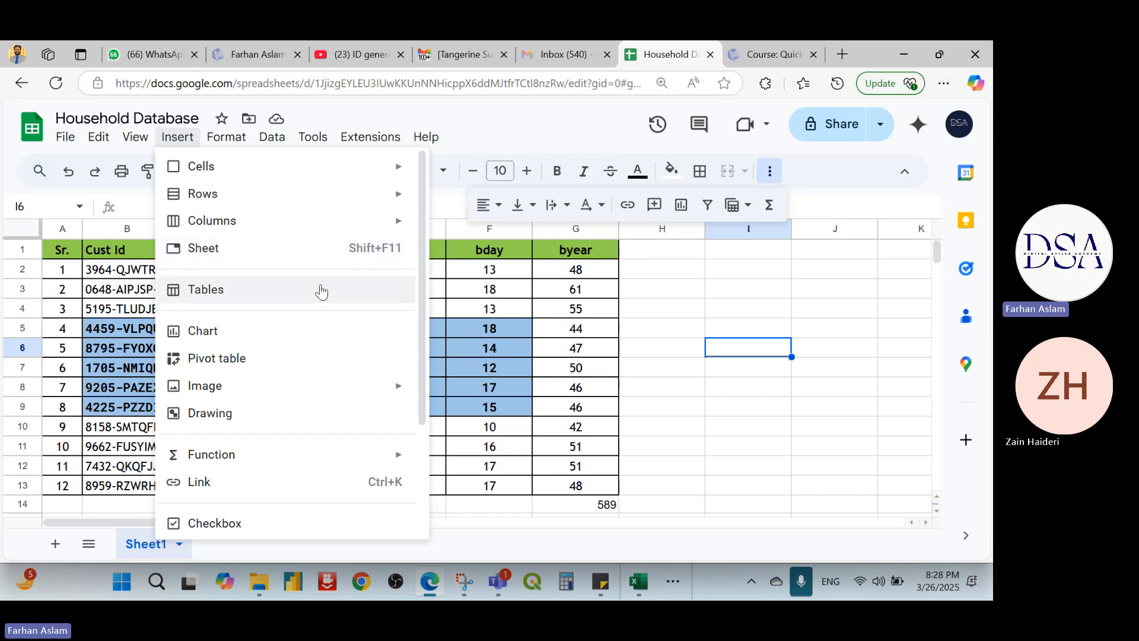
pyautogui.press('Escape')
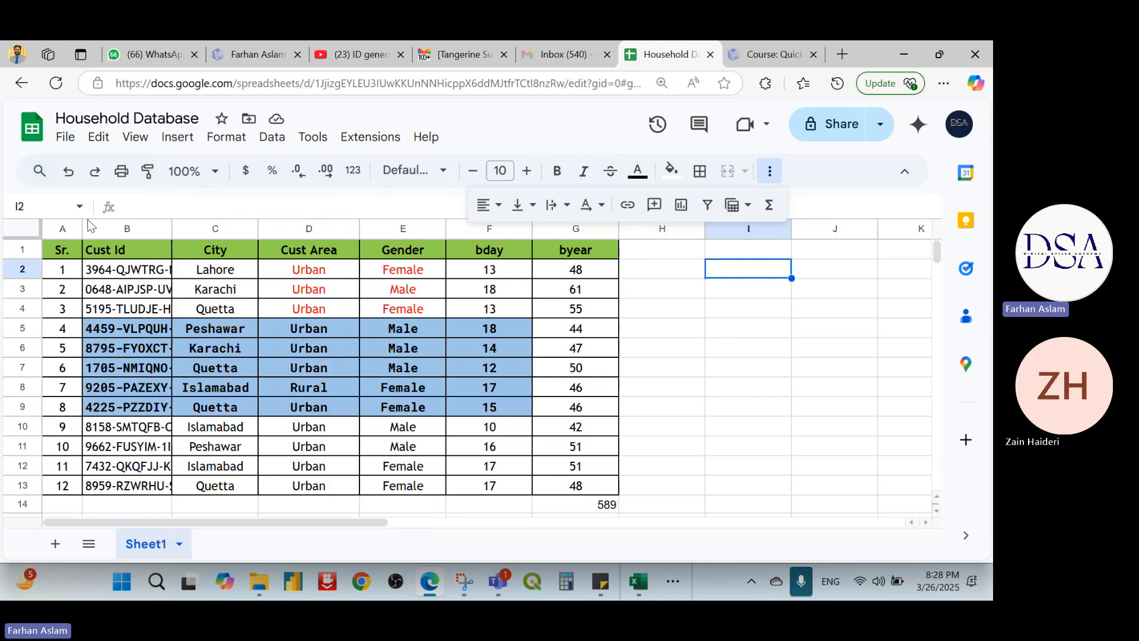
# - Select the customer data A1:G13, open the Tables templates and preview the featured Blank table
pyautogui.click(67, 252)
pyautogui.hotkey('shift', 'Right')
pyautogui.hotkey('shift', 'Right')
pyautogui.hotkey('shift', 'Right')
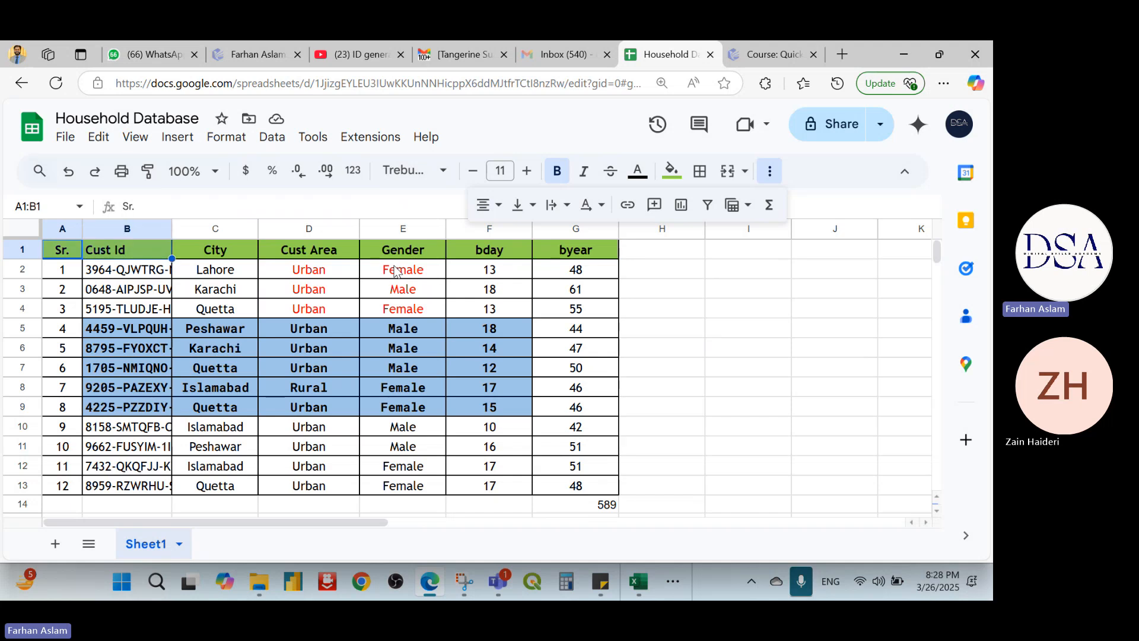
pyautogui.hotkey('shift', 'Right')
pyautogui.hotkey('shift', 'Right')
pyautogui.hotkey('shift', 'Right')
pyautogui.hotkey('ctrl', 'shift', 'Down')
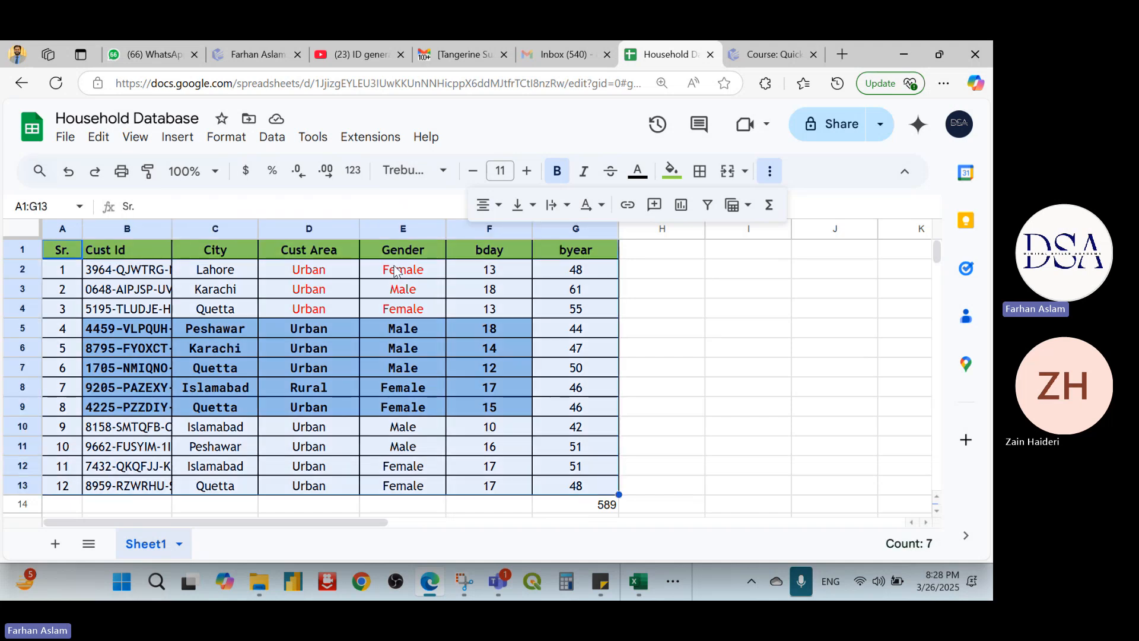
pyautogui.click(178, 141)
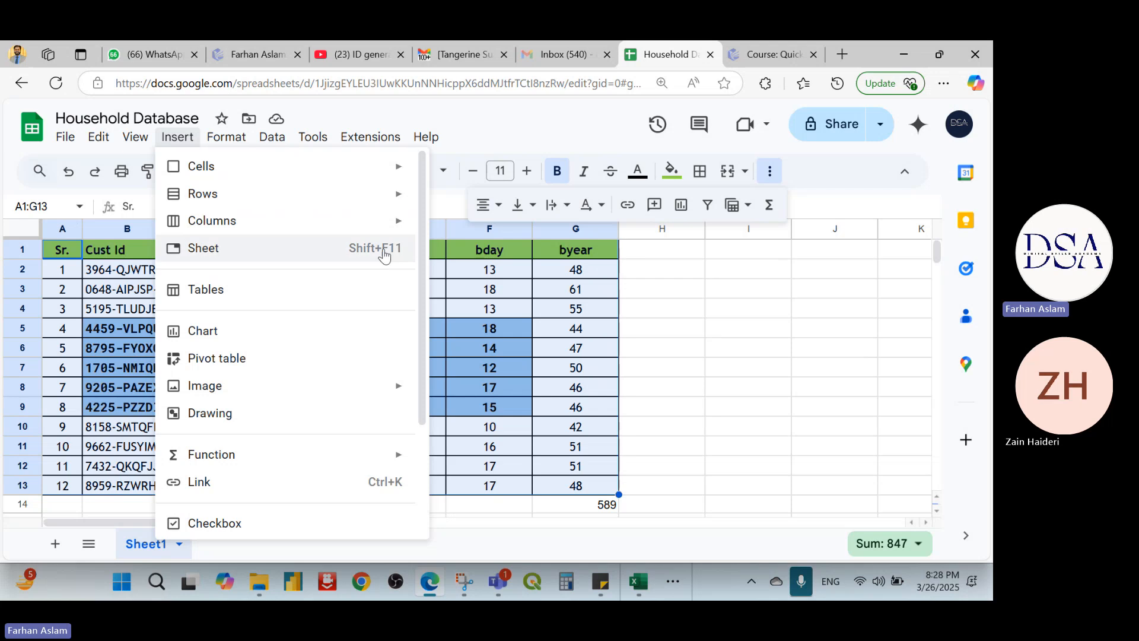
pyautogui.click(373, 289)
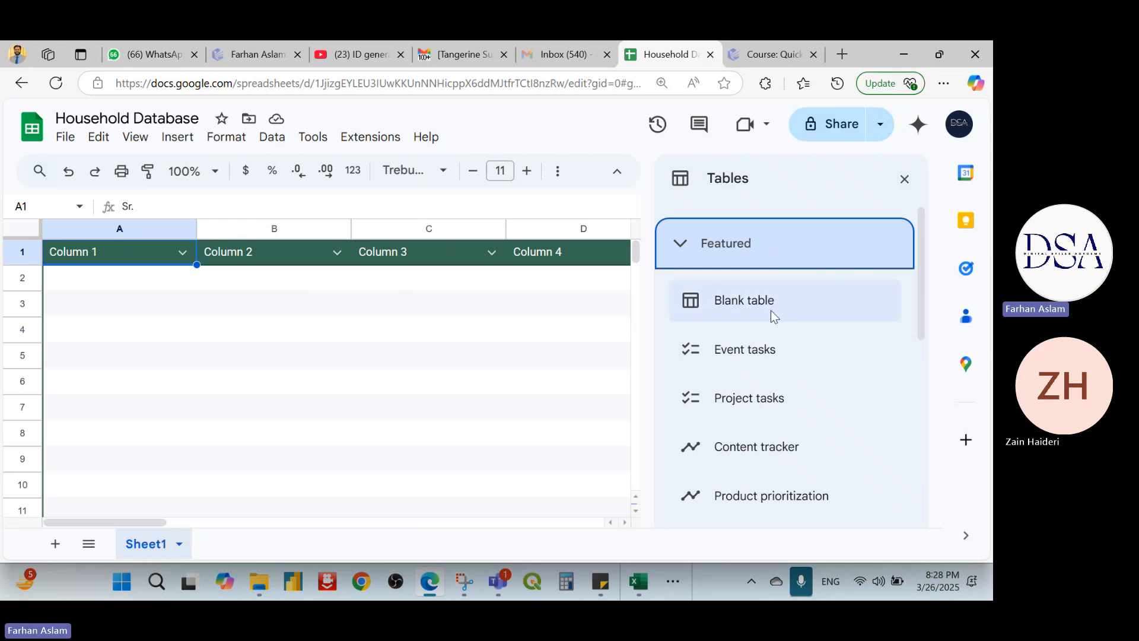
pyautogui.click(774, 258)
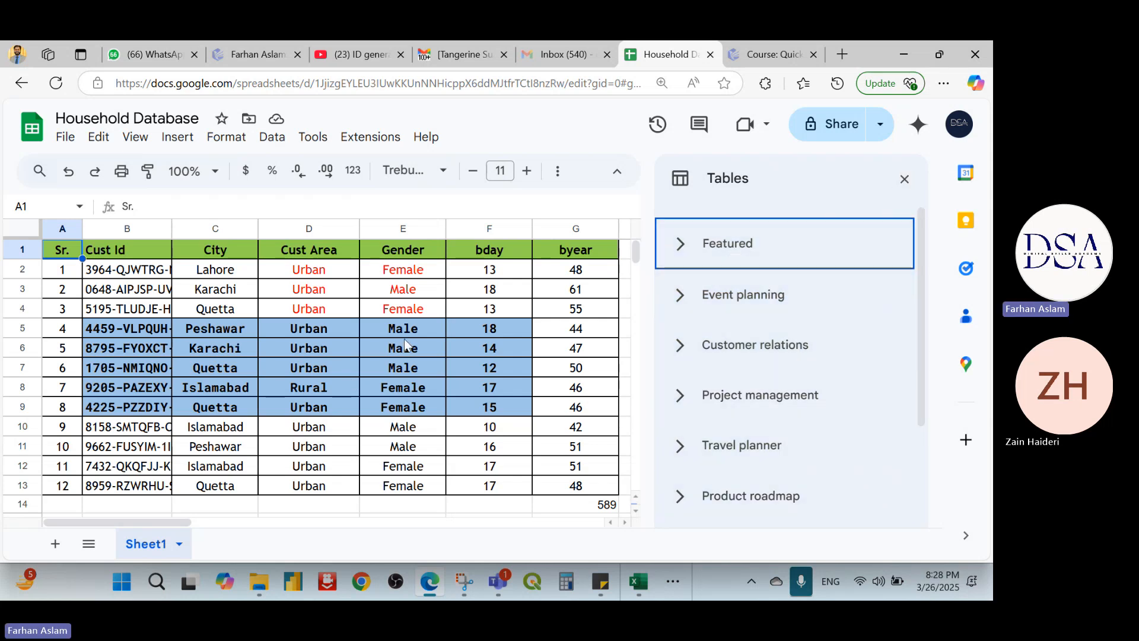
# - Reselect the customer data A1:G13 and insert the Blank table template from the Featured category
pyautogui.click(380, 335)
pyautogui.click(280, 312)
pyautogui.click(53, 247)
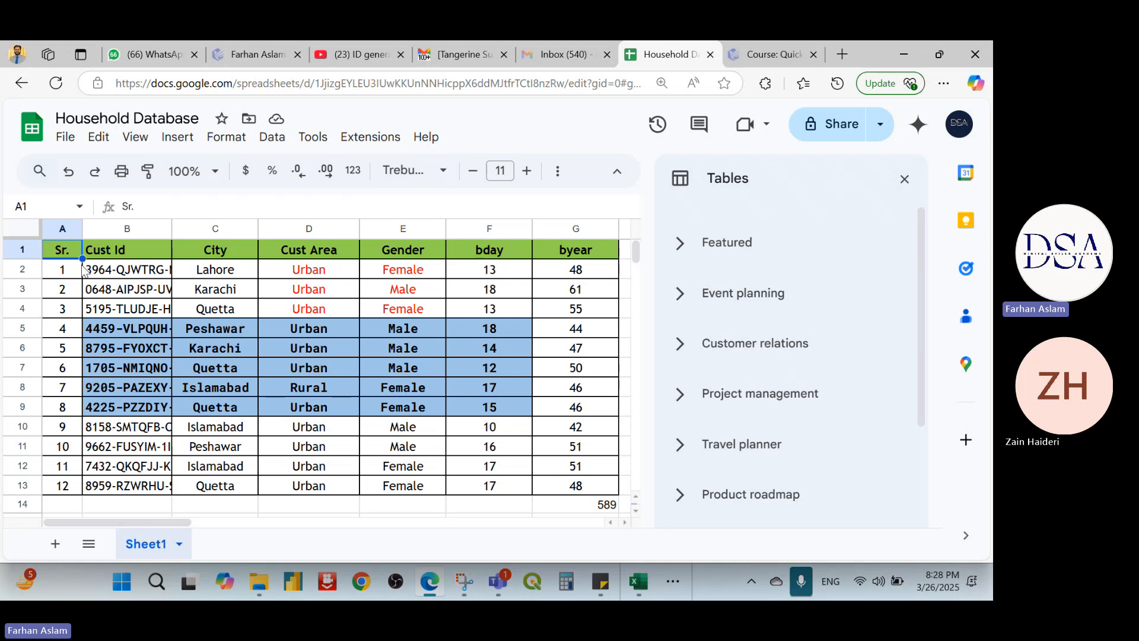
pyautogui.hotkey('shift', 'Right')
pyautogui.hotkey('shift', 'Right')
pyautogui.hotkey('shift', 'Right')
pyautogui.hotkey('shift', 'Right')
pyautogui.hotkey('shift', 'Right')
pyautogui.hotkey('shift', 'Right')
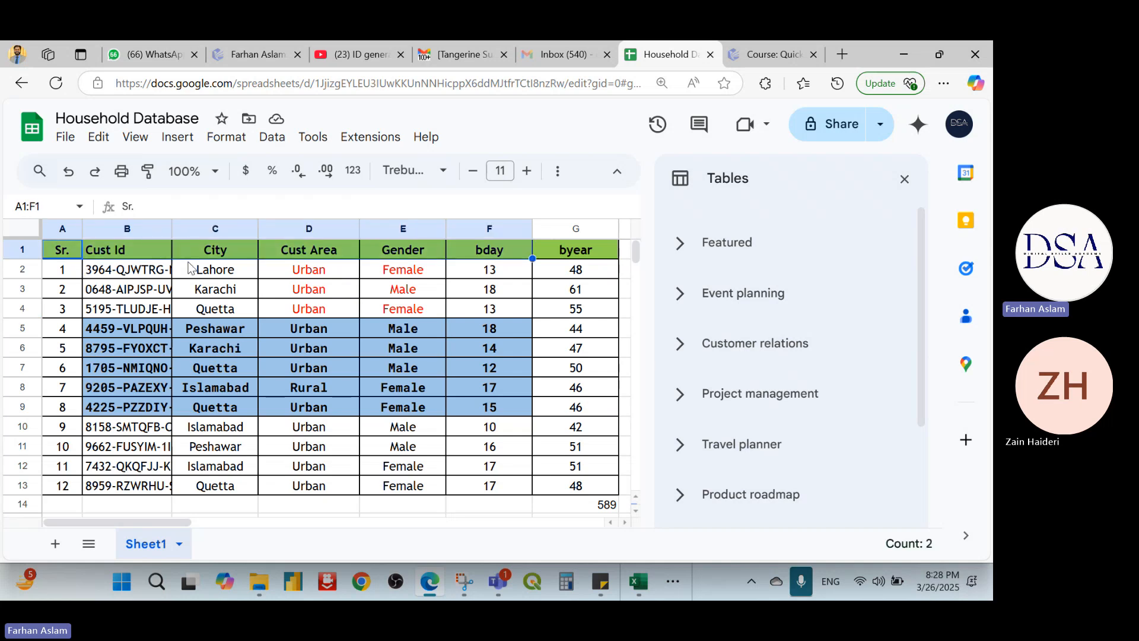
pyautogui.hotkey('ctrl', 'shift', 'Down')
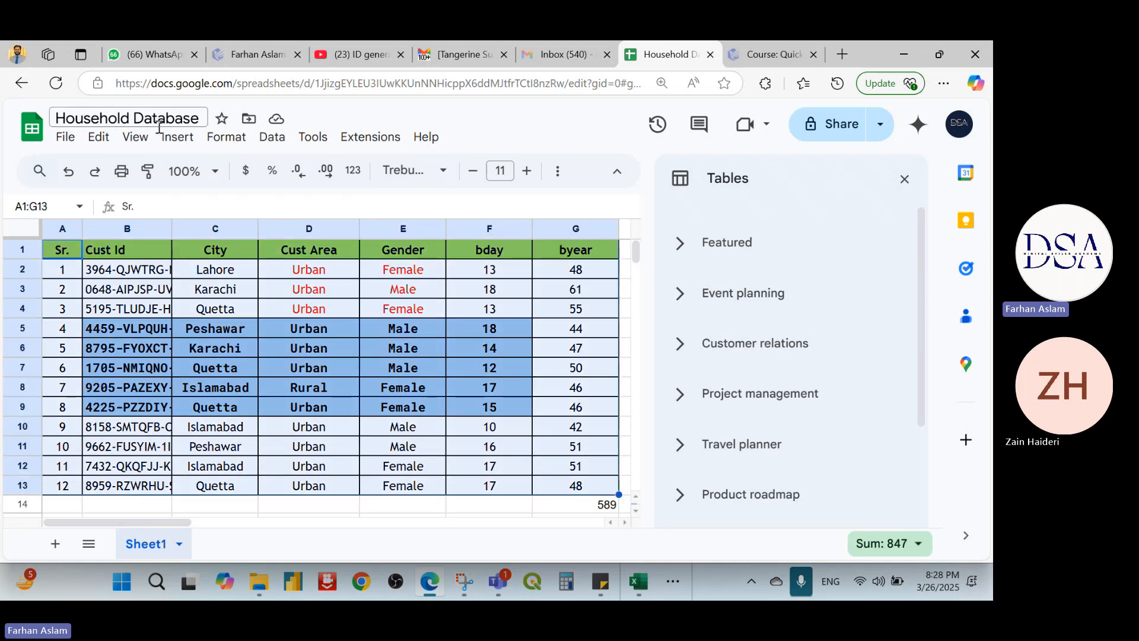
pyautogui.click(177, 136)
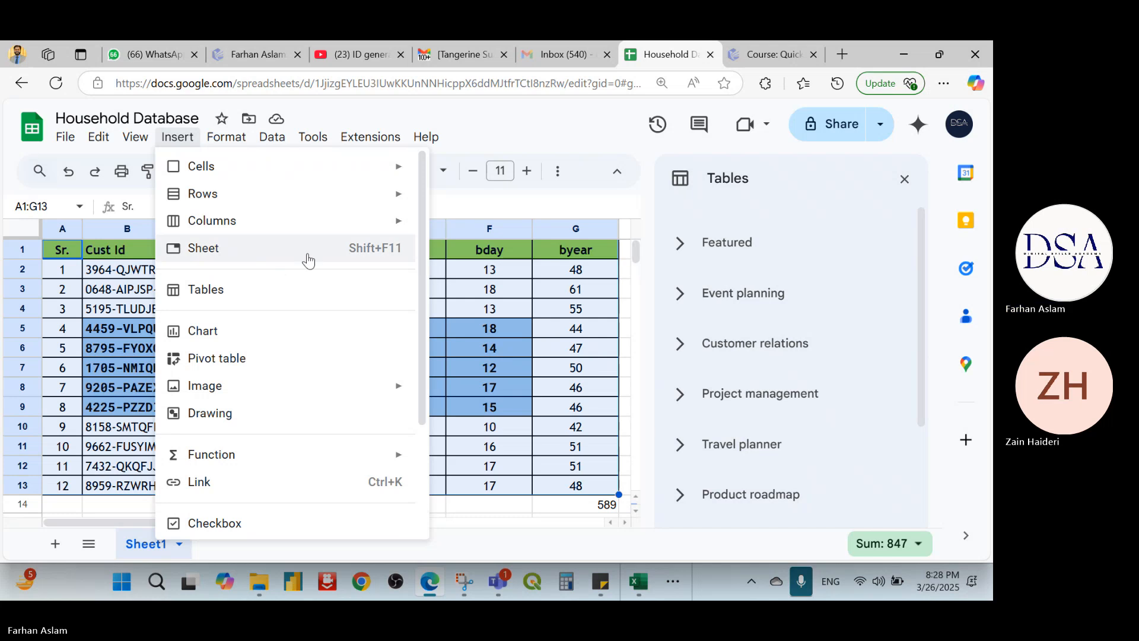
pyautogui.click(302, 288)
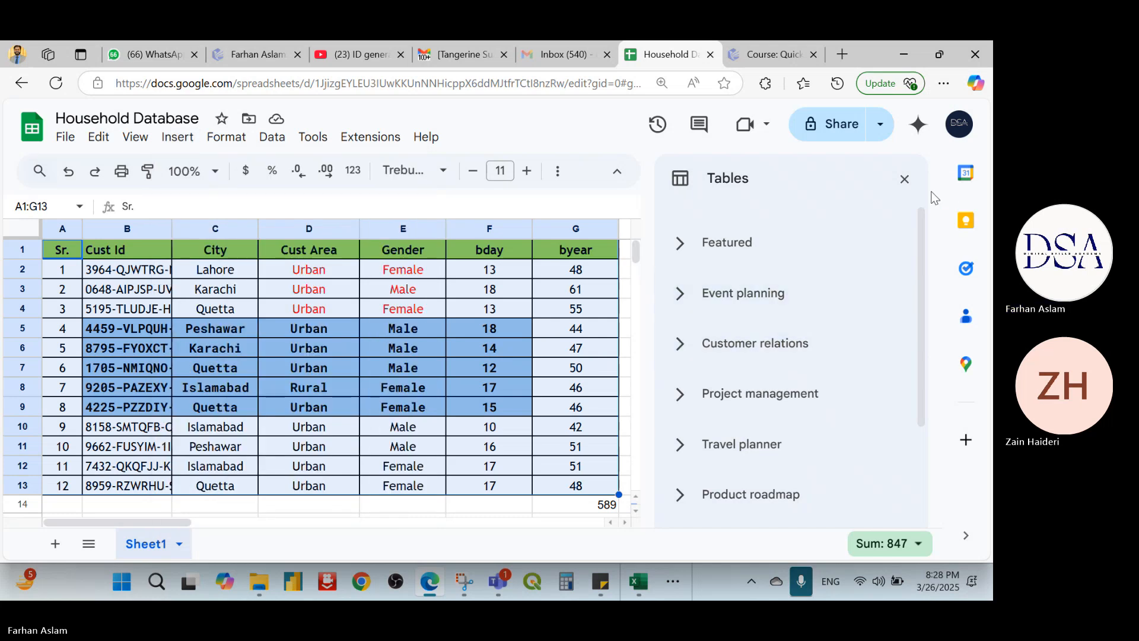
pyautogui.click(836, 253)
pyautogui.moveTo(820, 295)
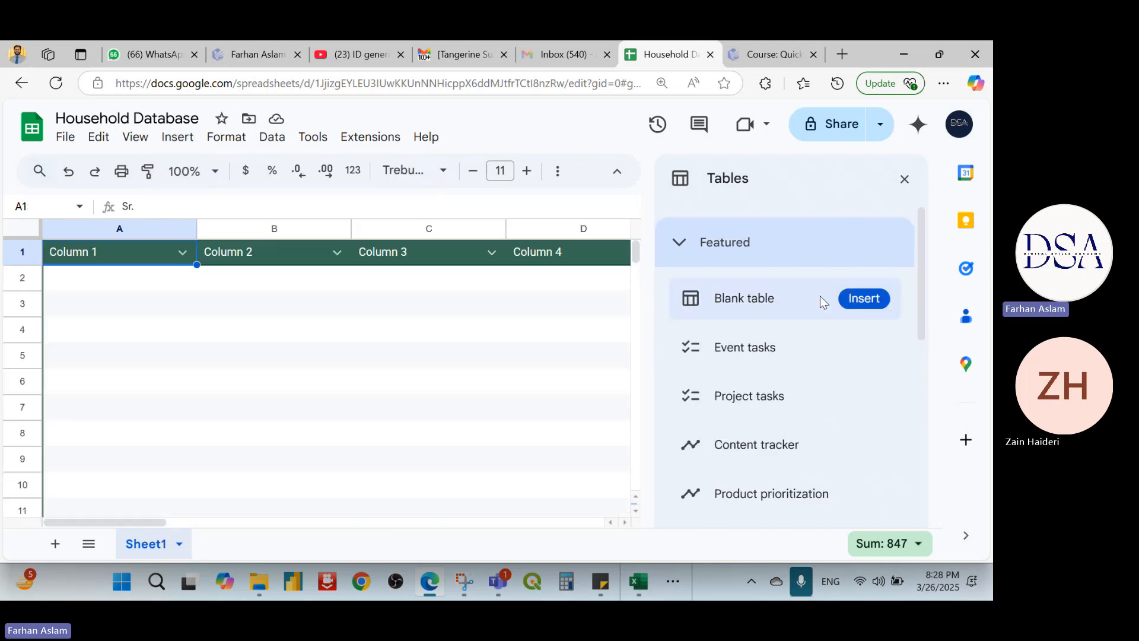
pyautogui.click(865, 299)
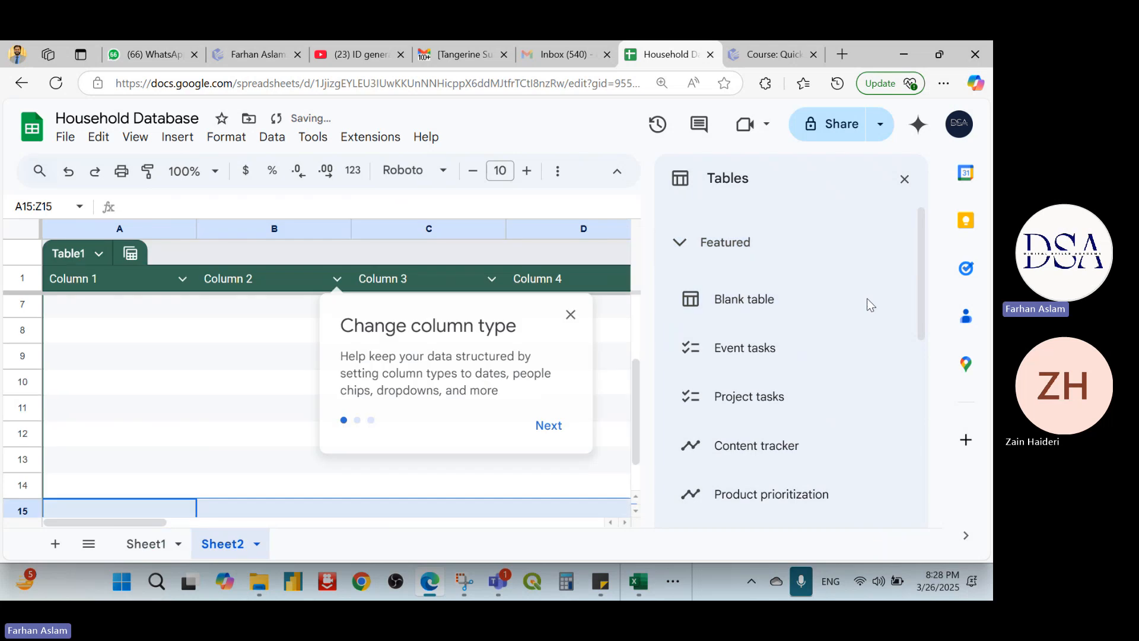
# - Step through the introductory table tips and dismiss them
pyautogui.click(547, 425)
pyautogui.click(335, 416)
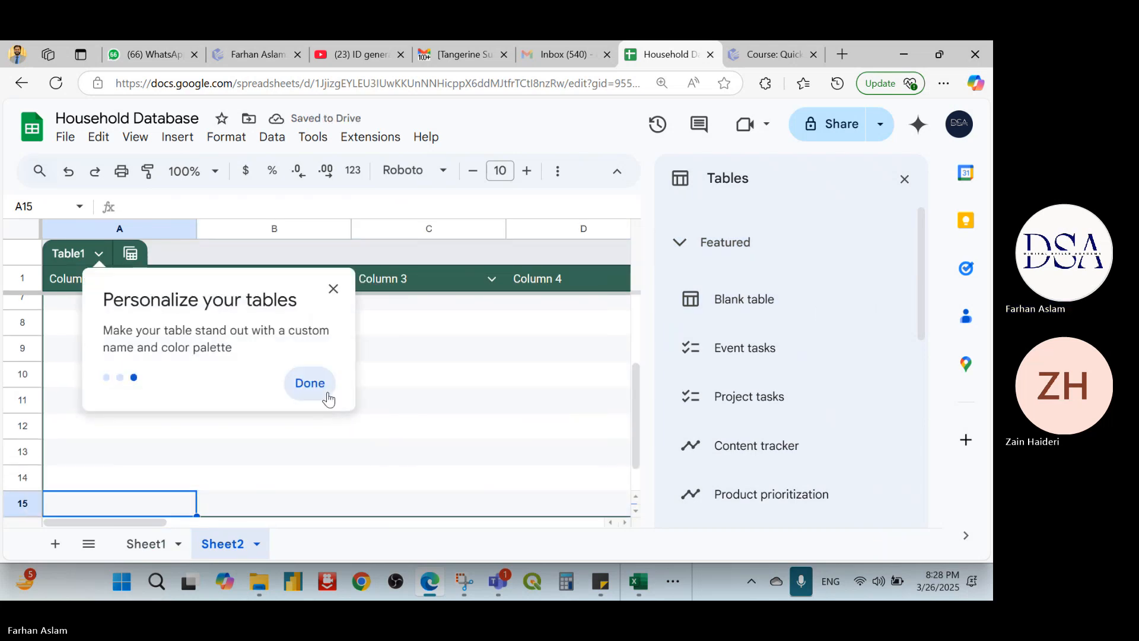
pyautogui.click(327, 396)
pyautogui.click(417, 360)
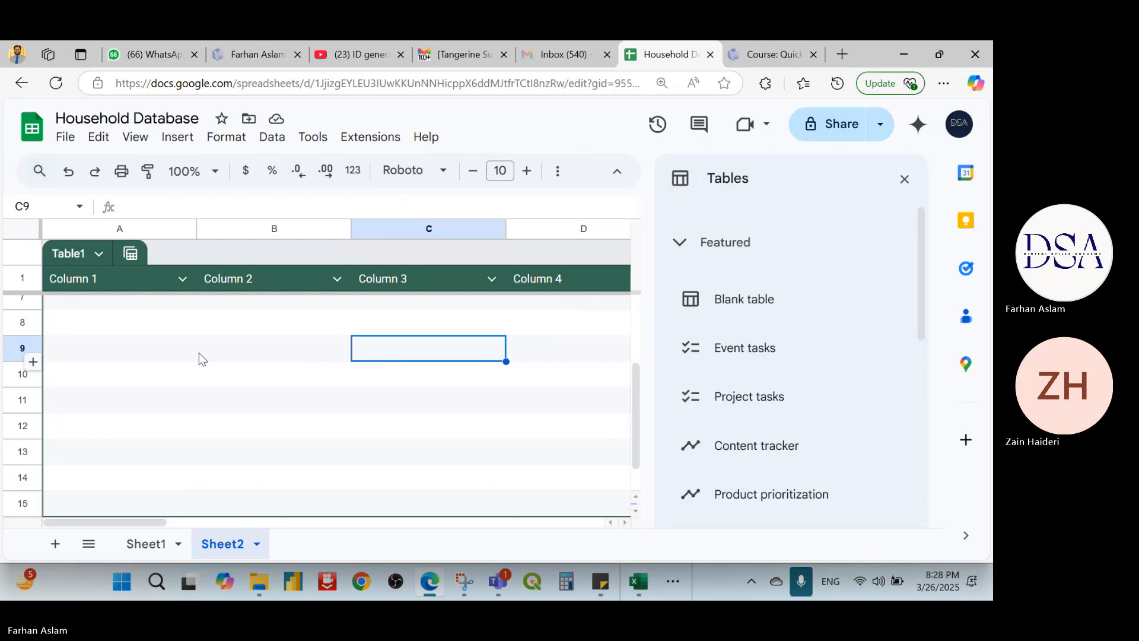
# - Look over the blank table's rows and options on Sheet2 and try to undo its insertion
pyautogui.scroll(-1, 211, 369)
pyautogui.scroll(3, 214, 372)
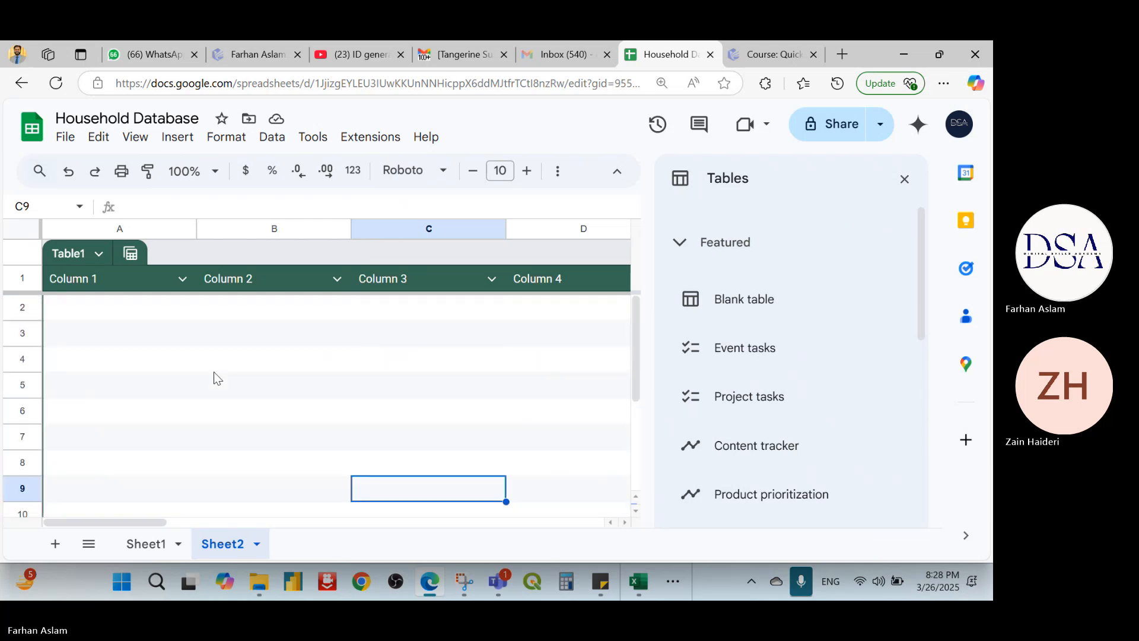
pyautogui.click(98, 254)
pyautogui.click(408, 344)
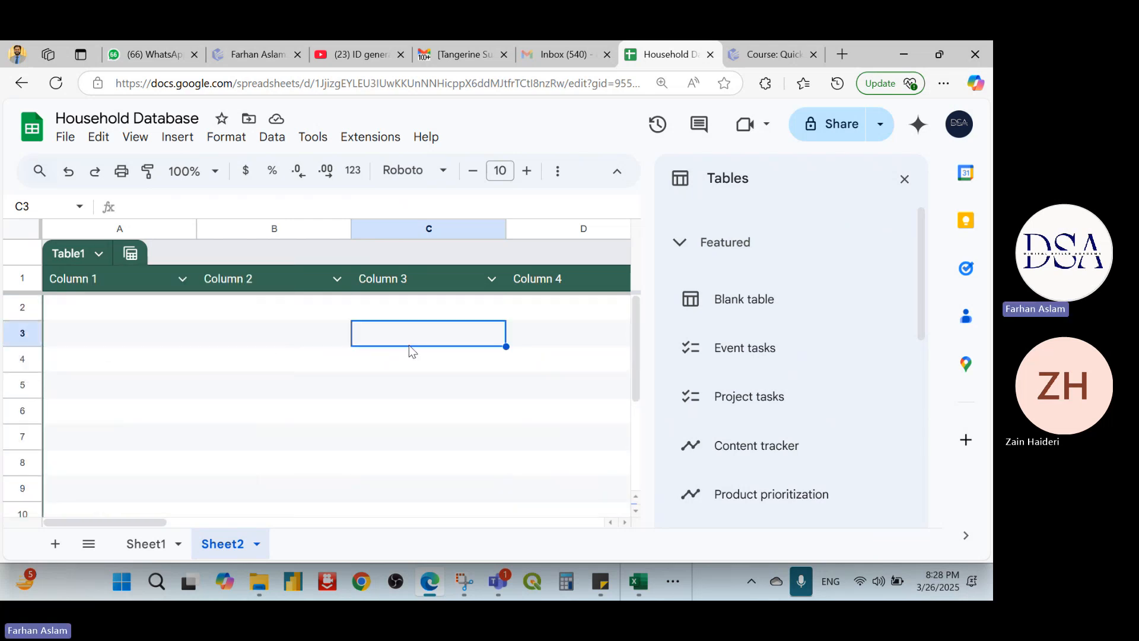
pyautogui.click(386, 349)
pyautogui.hotkey('ctrl', 'z')
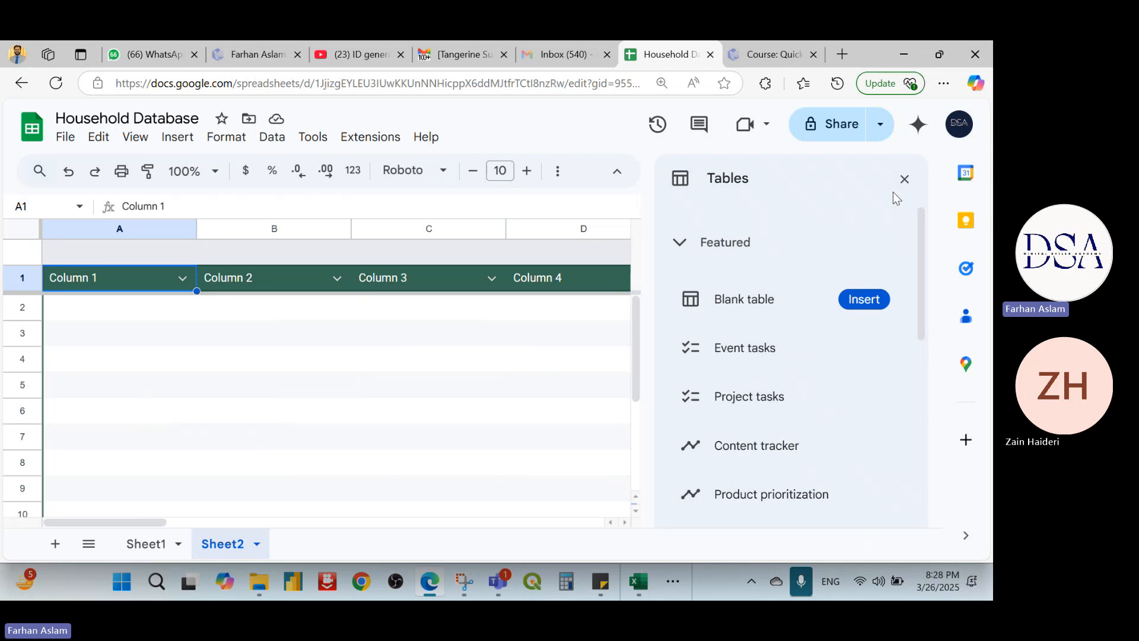
# - Close the Tables templates, look over the blank table and return to Sheet1
pyautogui.click(905, 179)
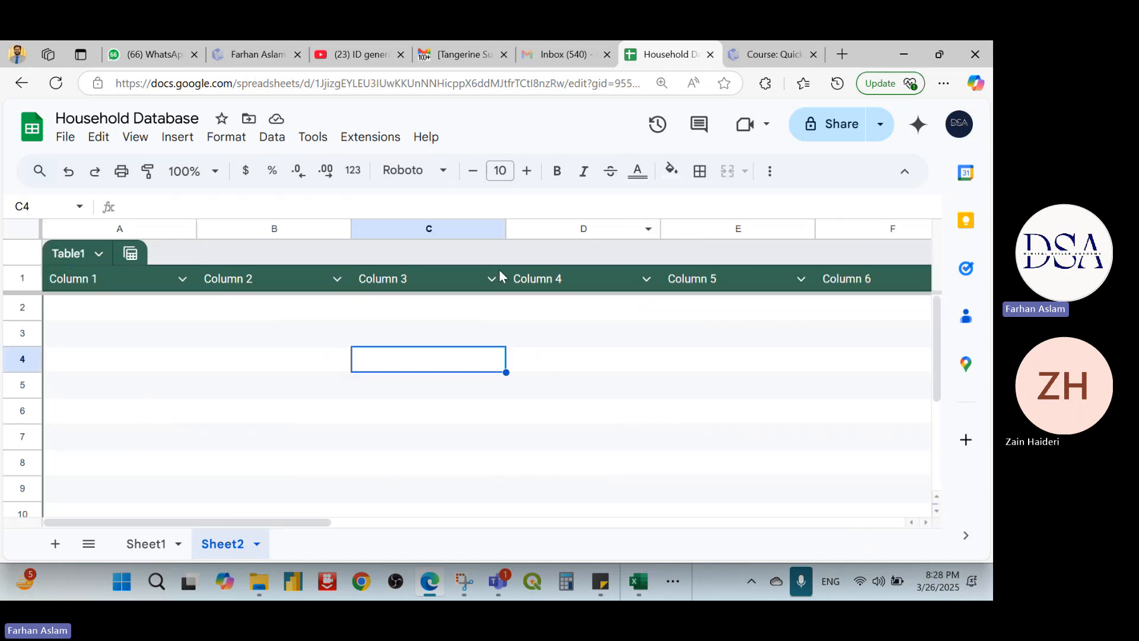
pyautogui.scroll(-3, 351, 359)
pyautogui.scroll(3, 267, 353)
pyautogui.click(145, 543)
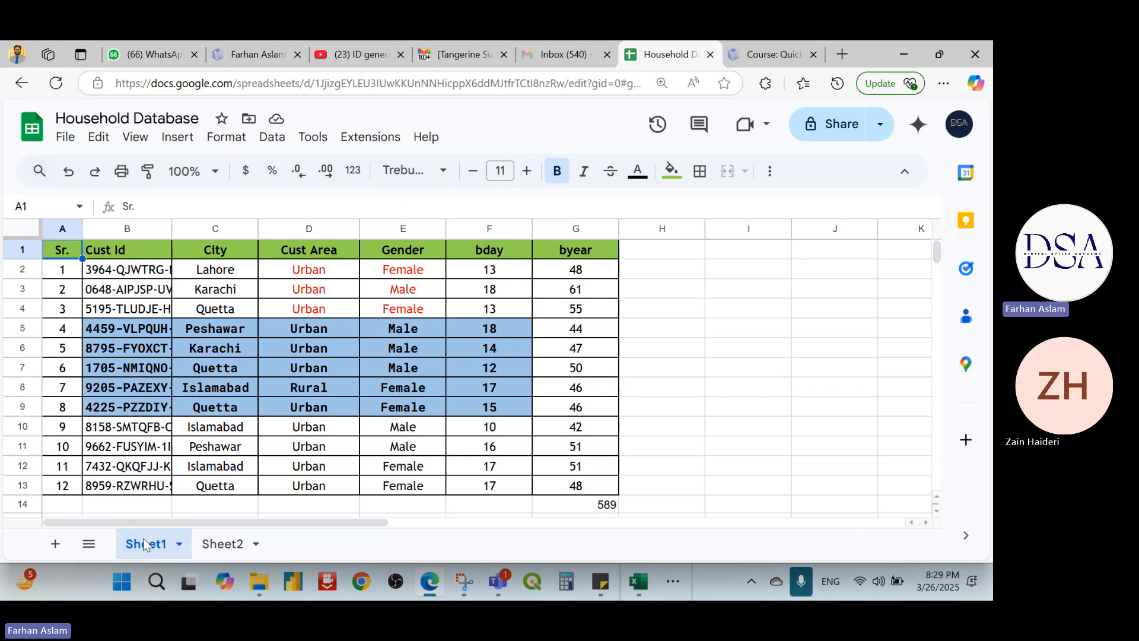
# - Look at the blank table on Sheet2 again and return to the customer data on Sheet1
pyautogui.click(205, 545)
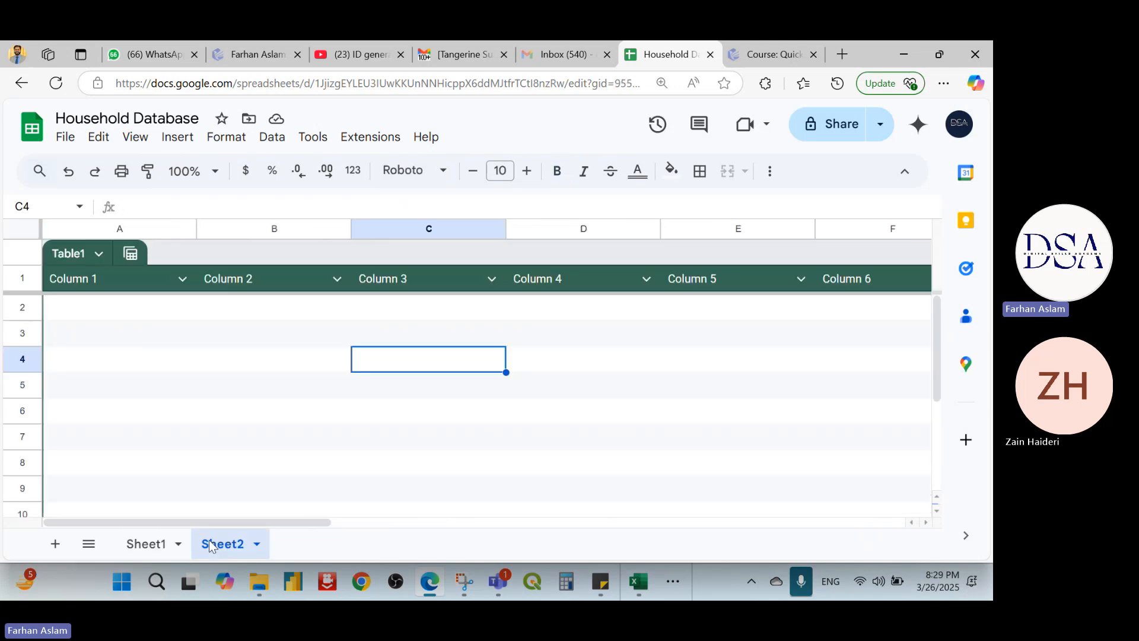
pyautogui.click(230, 278)
pyautogui.click(168, 539)
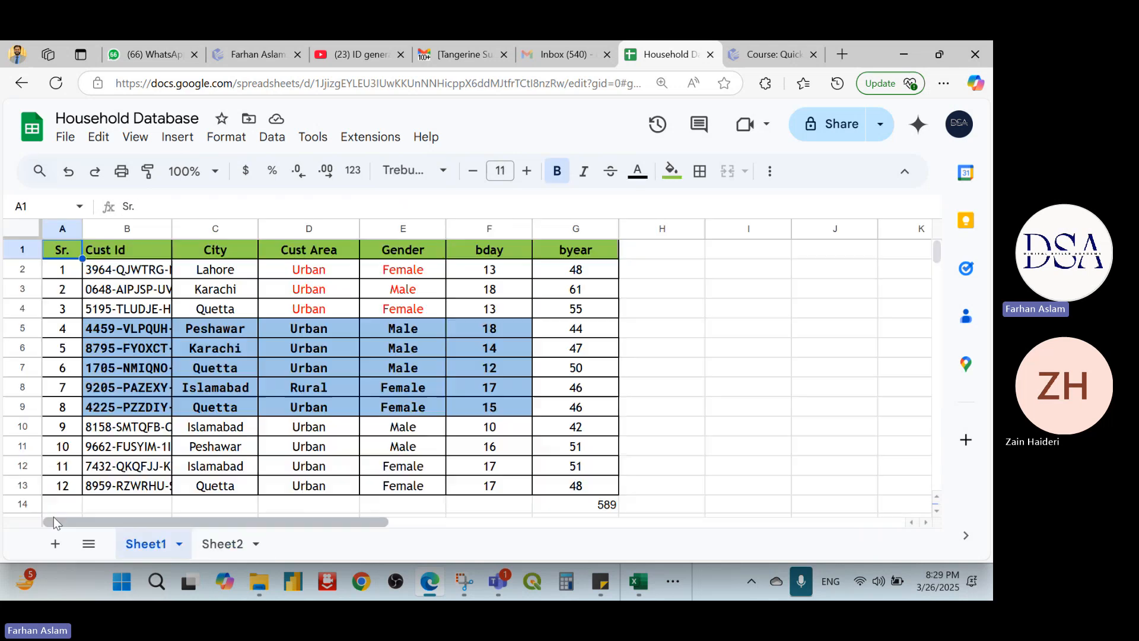
# - Start a new drawing from cell I3 beside the customer data
pyautogui.click(715, 283)
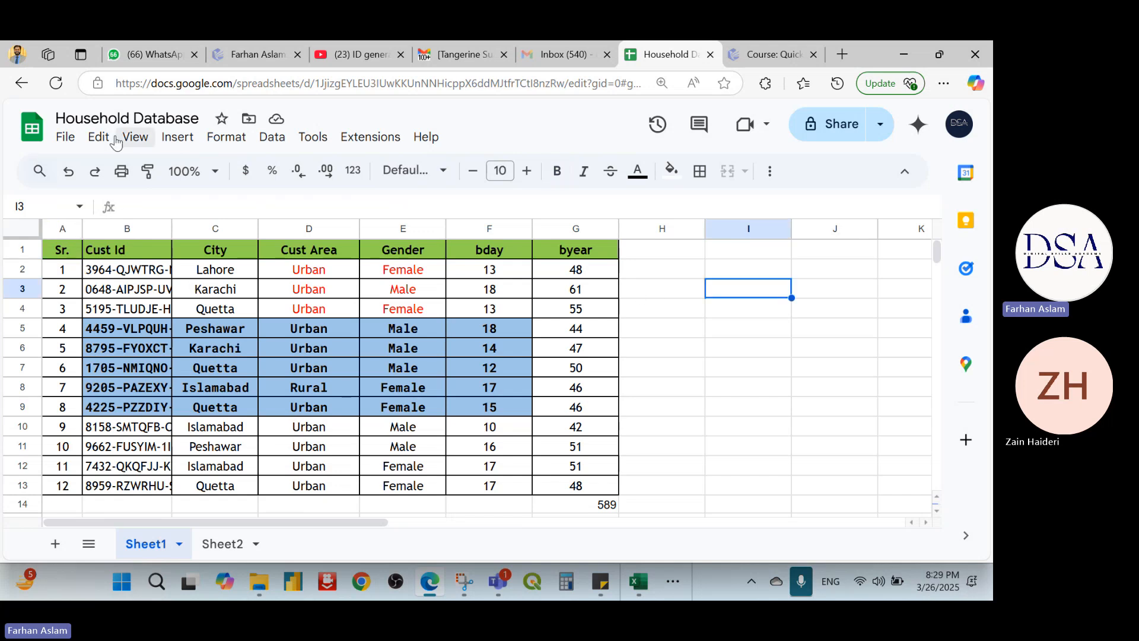
pyautogui.click(177, 137)
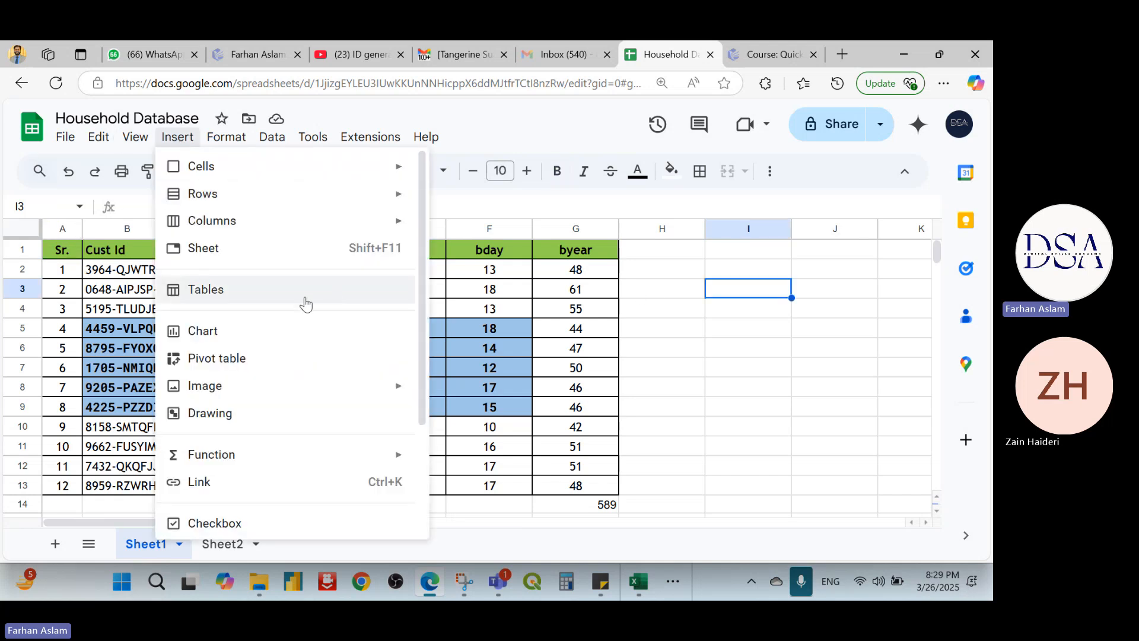
pyautogui.click(268, 417)
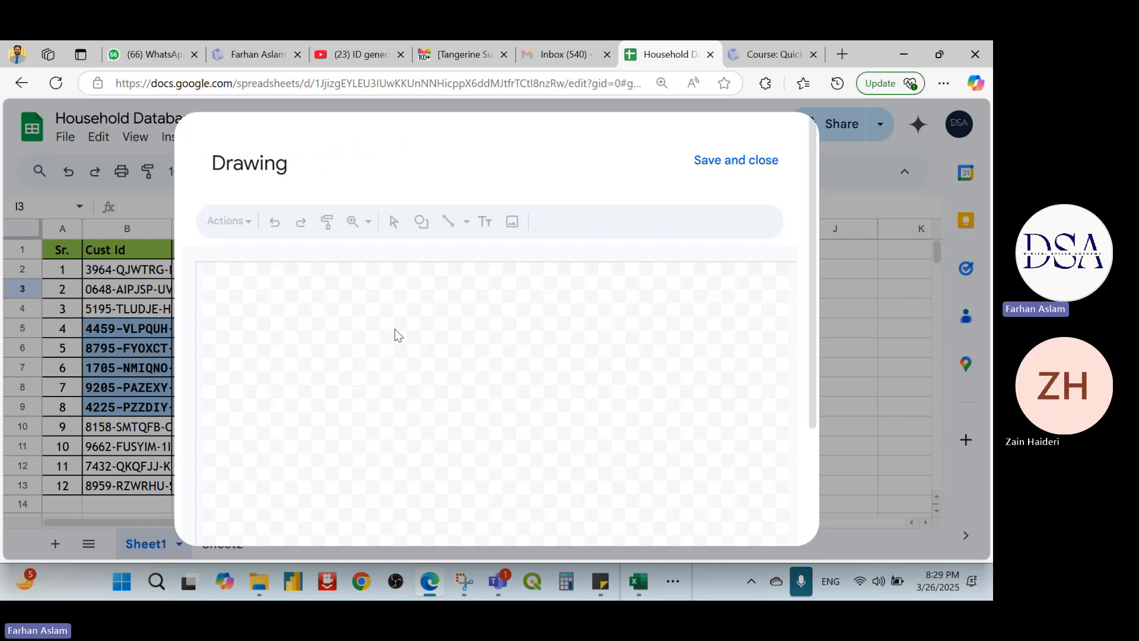
# - Switch to the Household Database workbook in Excel, look over its drawing tools and return to the open Google Sheets drawing
pyautogui.click(639, 582)
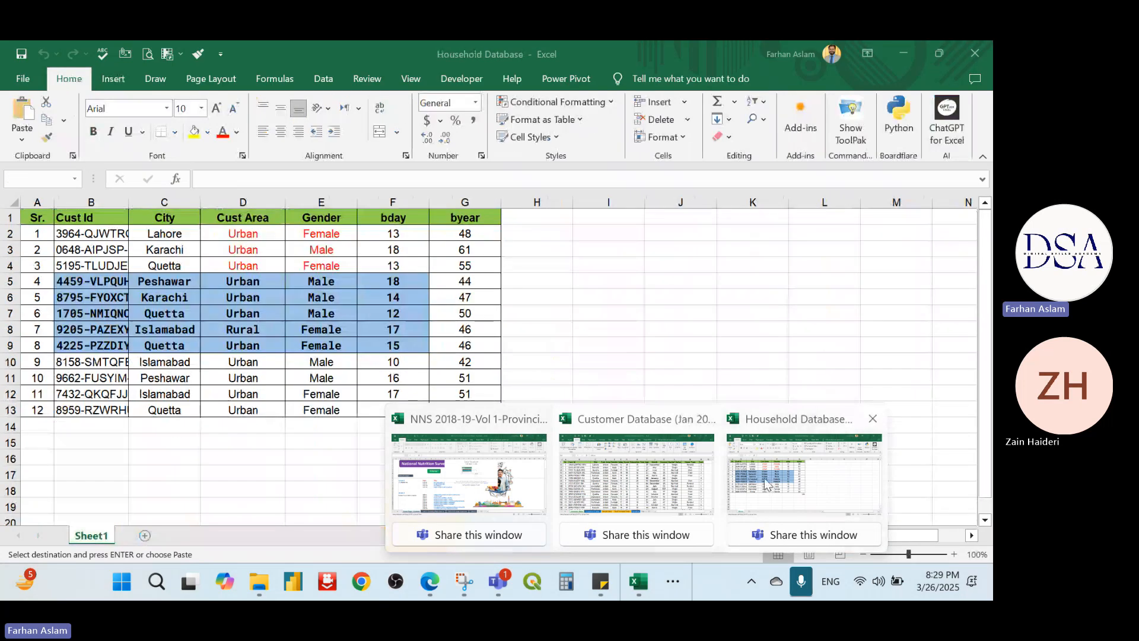
pyautogui.click(766, 484)
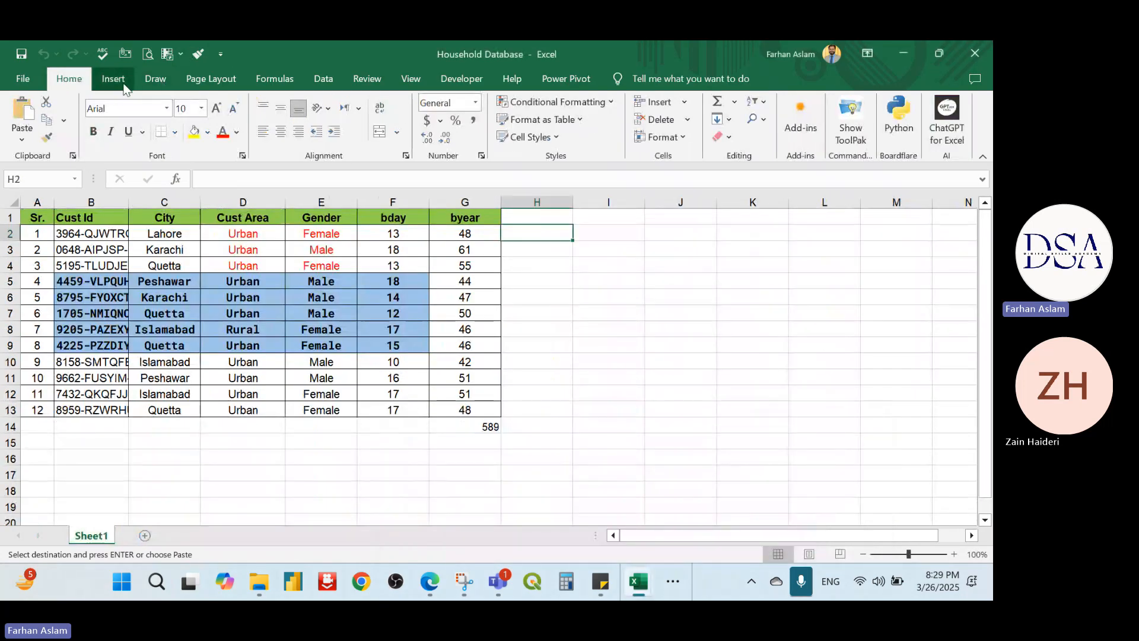
pyautogui.click(154, 79)
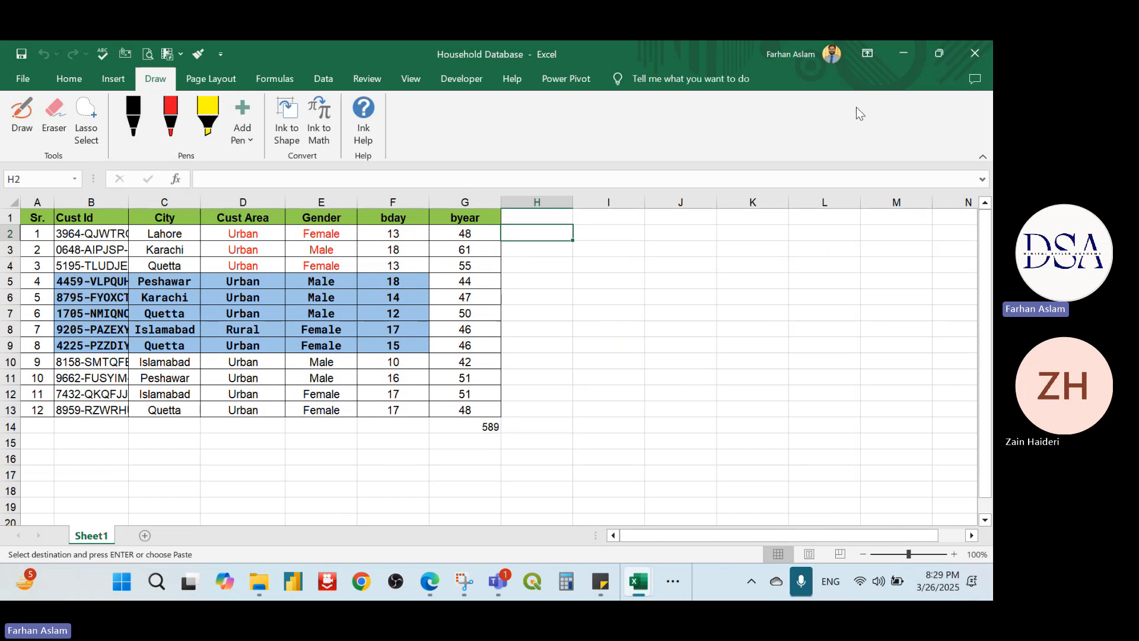
pyautogui.click(906, 55)
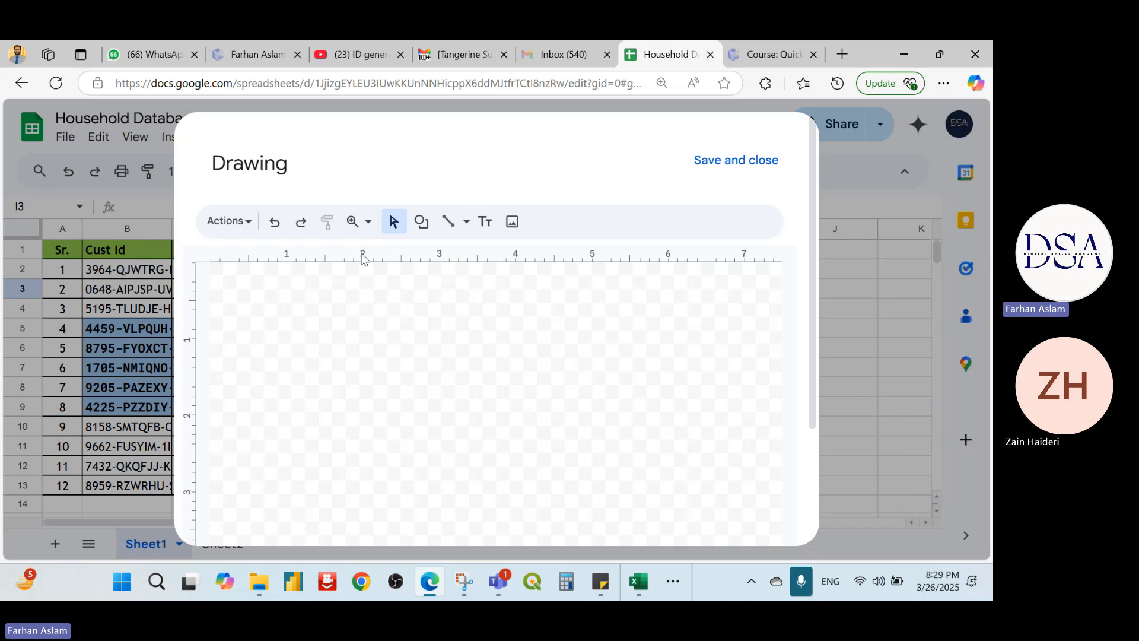
# - Draw a sloping straight line about 3.3 ruler units long and a nearly horizontal one about 2.9 units long below it
pyautogui.click(452, 230)
pyautogui.moveTo(349, 322); pyautogui.dragTo(597, 383)
pyautogui.moveTo(511, 403)
pyautogui.mouseDown()
pyautogui.moveTo(302, 465)
pyautogui.moveTo(293, 398)
pyautogui.mouseUp()
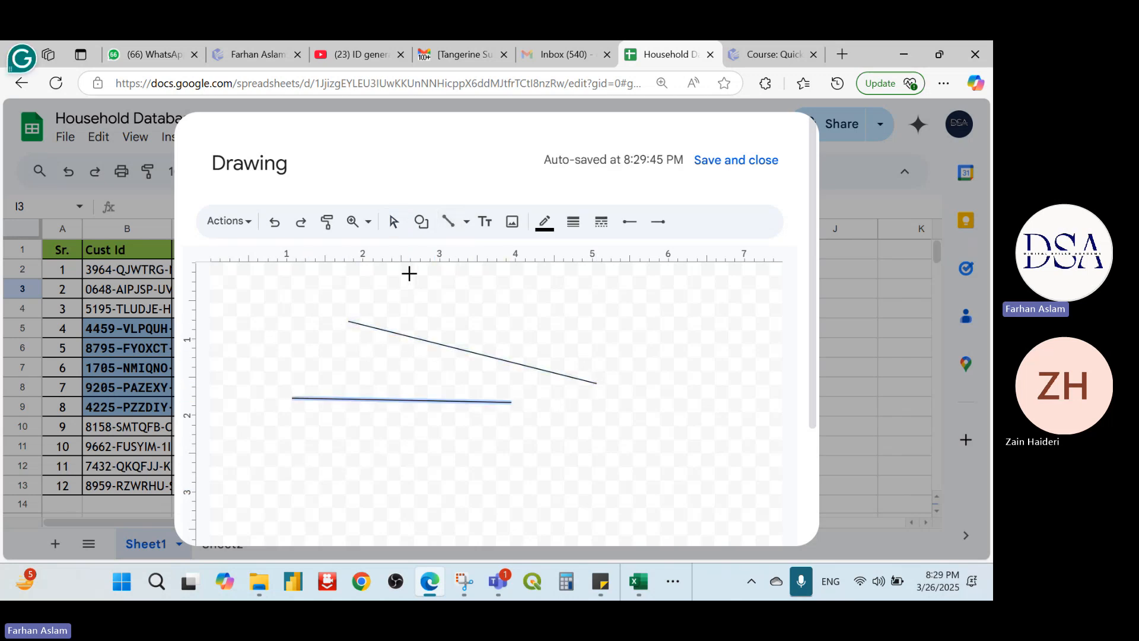
# - Draw a rounded rectangle about 3.9 by 0.8 ruler units below the lines, and save the drawing into Sheet1
pyautogui.click(422, 221)
pyautogui.moveTo(525, 254)
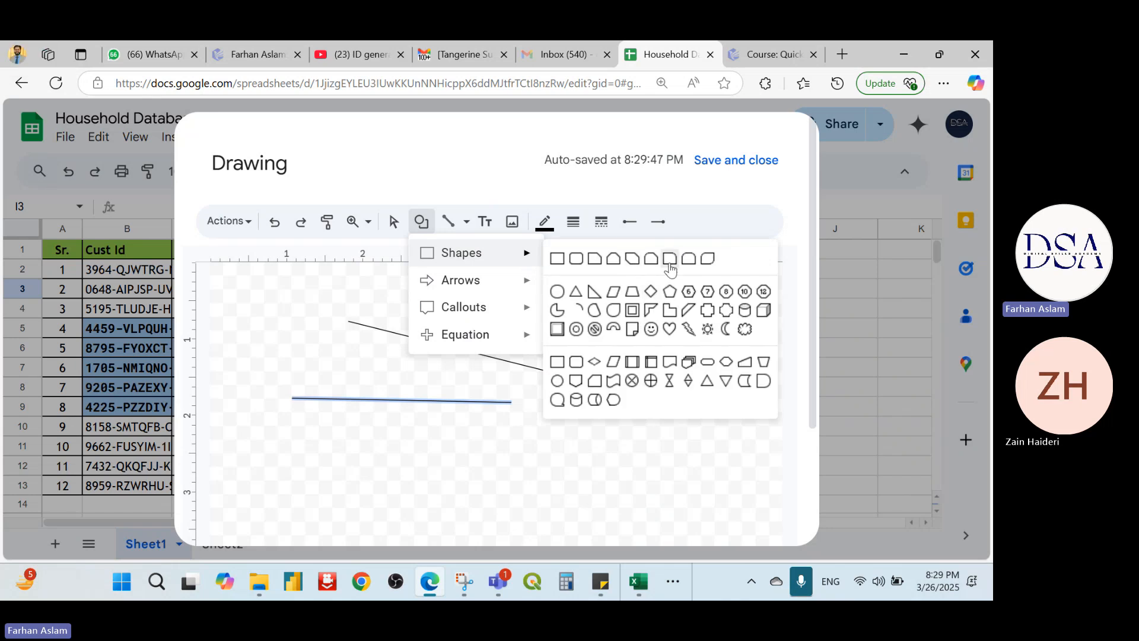
pyautogui.click(576, 259)
pyautogui.moveTo(395, 439)
pyautogui.mouseDown()
pyautogui.moveTo(711, 483)
pyautogui.moveTo(693, 501)
pyautogui.mouseUp()
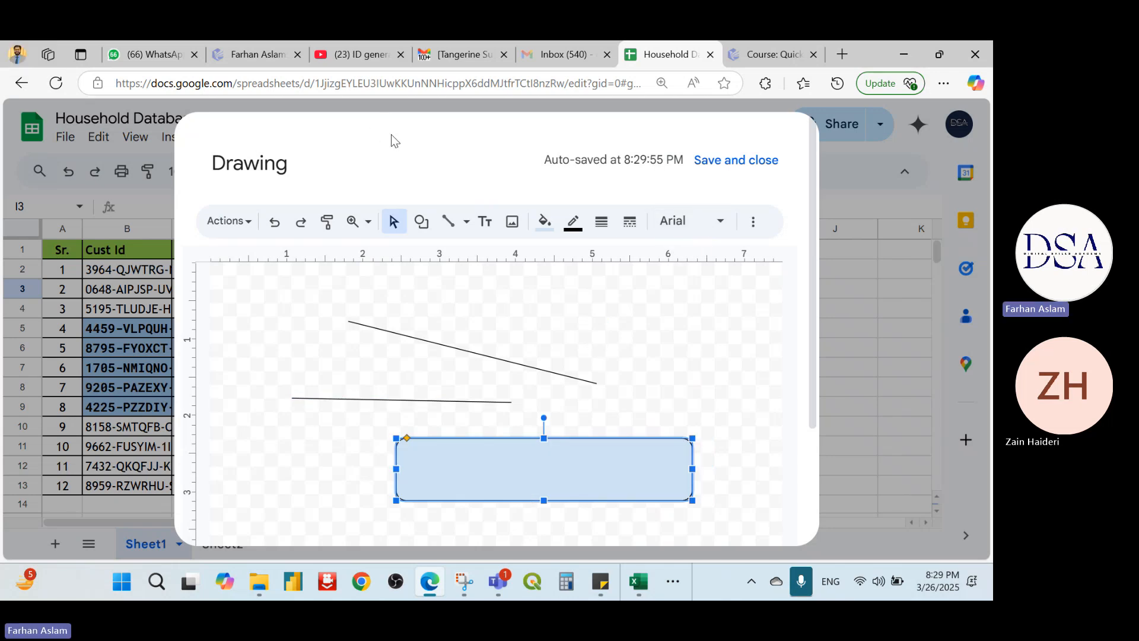
pyautogui.scroll(-3, 516, 233)
pyautogui.scroll(3, 534, 264)
pyautogui.click(763, 169)
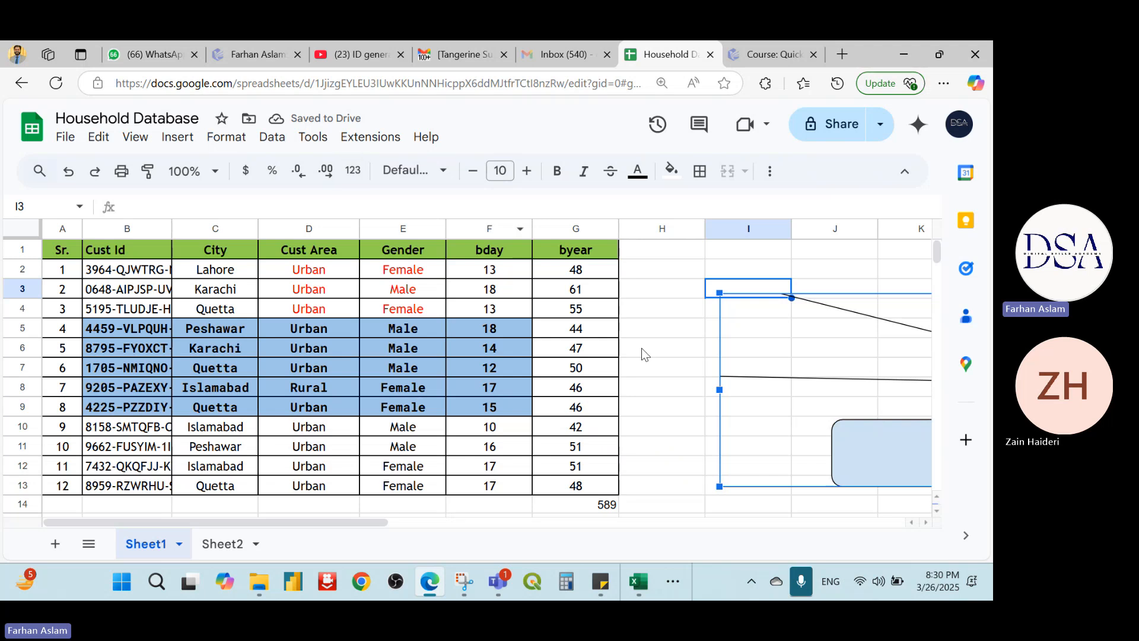
# - Move the inserted drawing about two rows down and half a column to the right on Sheet1
pyautogui.scroll(-2, 663, 367)
pyautogui.scroll(-3, 644, 368)
pyautogui.scroll(3, 640, 363)
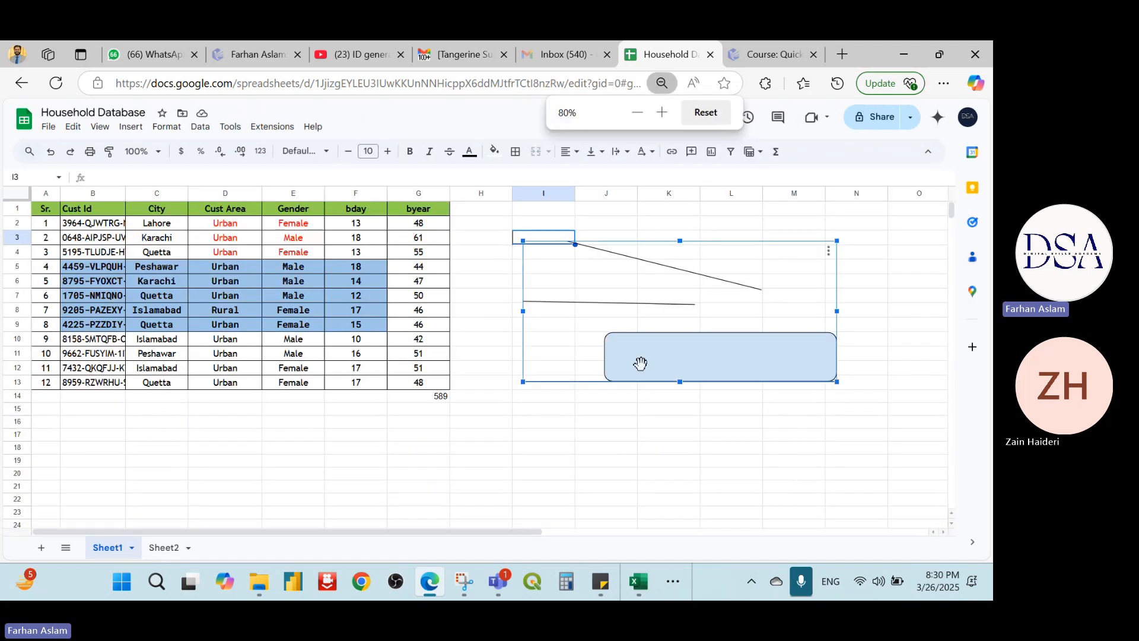
pyautogui.moveTo(790, 248)
pyautogui.mouseDown()
pyautogui.moveTo(611, 272)
pyautogui.moveTo(495, 270)
pyautogui.moveTo(587, 397)
pyautogui.moveTo(777, 325)
pyautogui.moveTo(777, 287)
pyautogui.moveTo(747, 280)
pyautogui.moveTo(779, 274)
pyautogui.mouseUp()
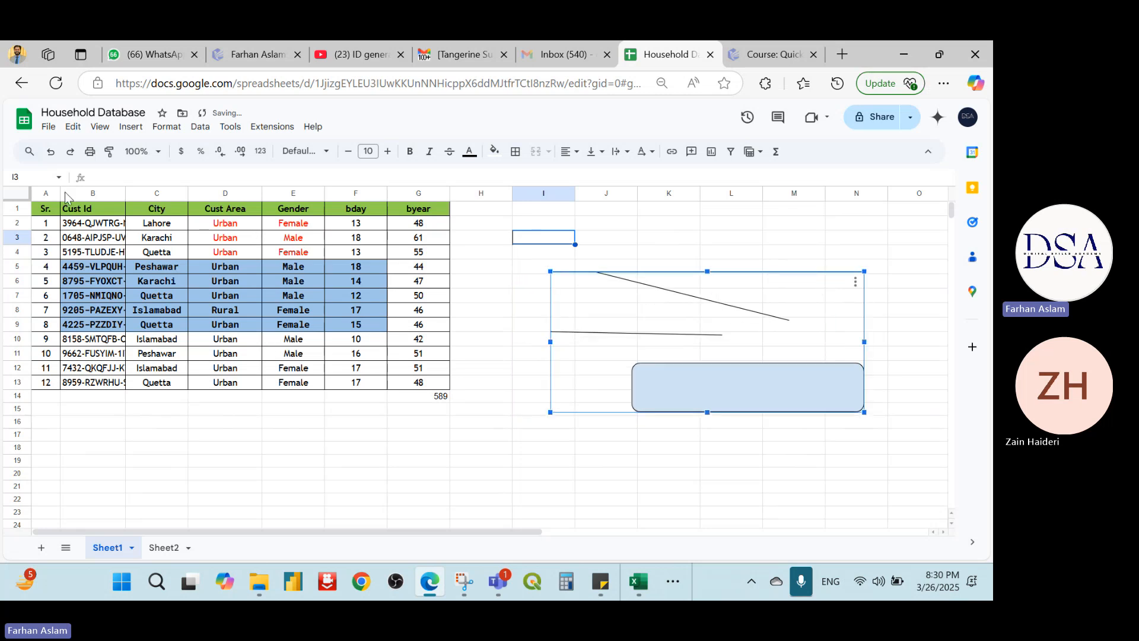
# - Look over the number format and text wrapping options, and select cell B17
pyautogui.click(166, 126)
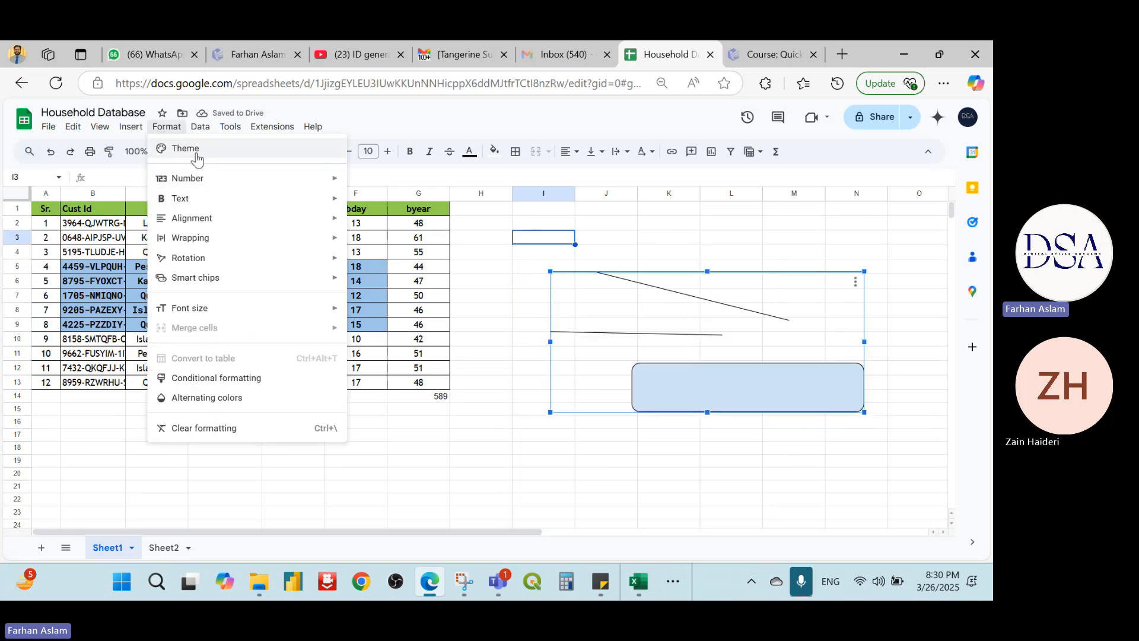
pyautogui.moveTo(205, 184)
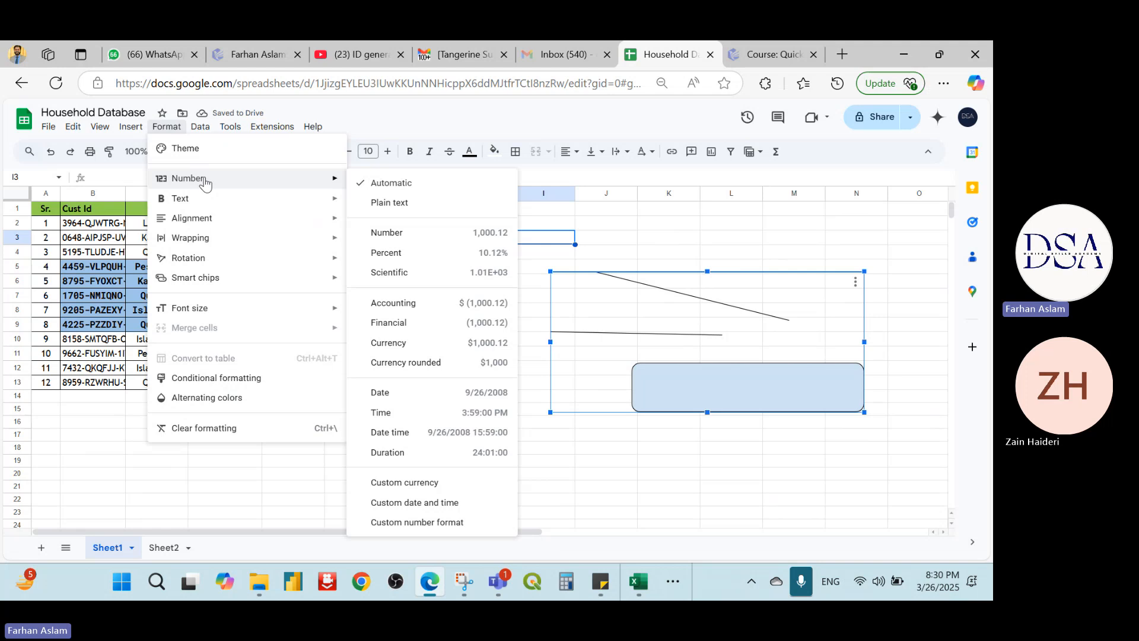
pyautogui.moveTo(225, 243)
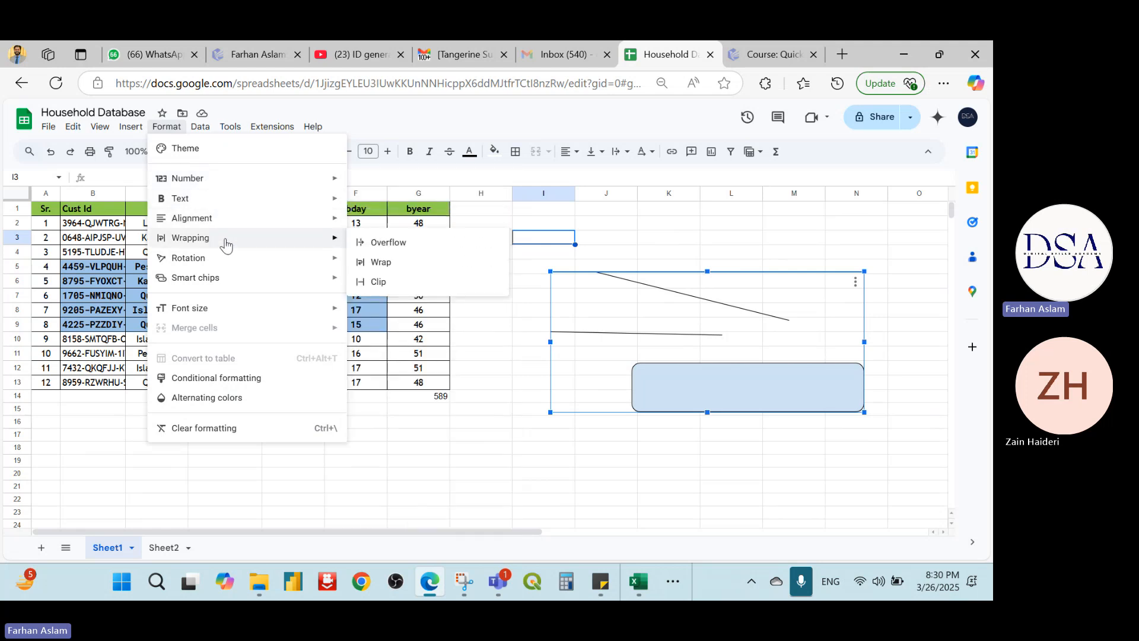
pyautogui.click(95, 435)
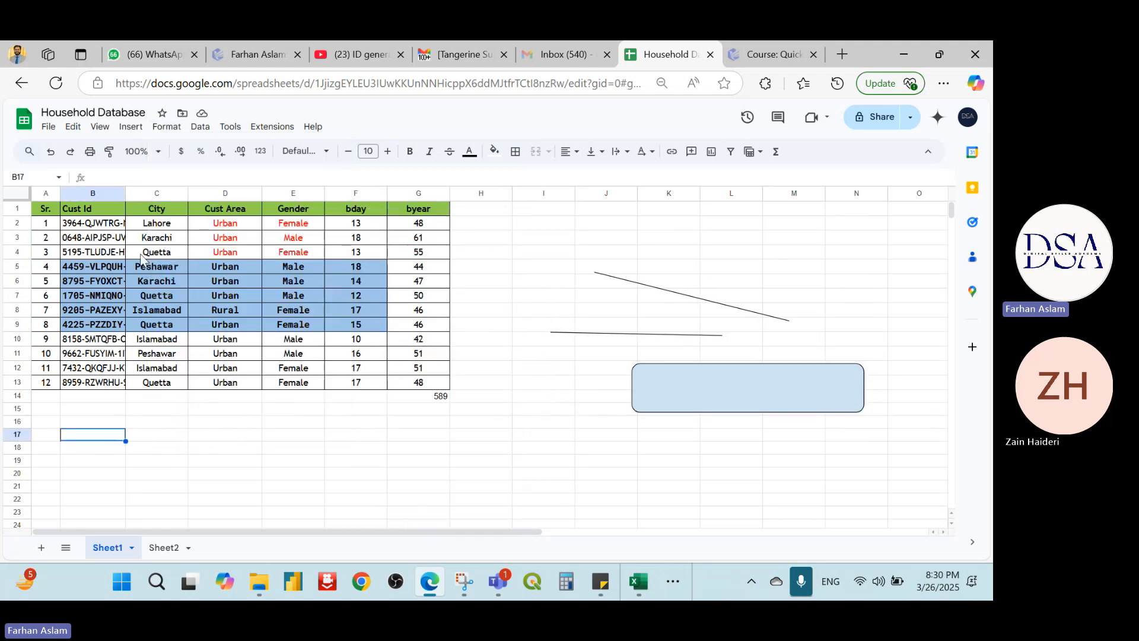
# - Enlarge the Google Sheets view and switch to Excel's Household Database workbook to look over its basic formatting commands
pyautogui.hotkey('ctrl', '+')
pyautogui.hotkey('ctrl', '+')
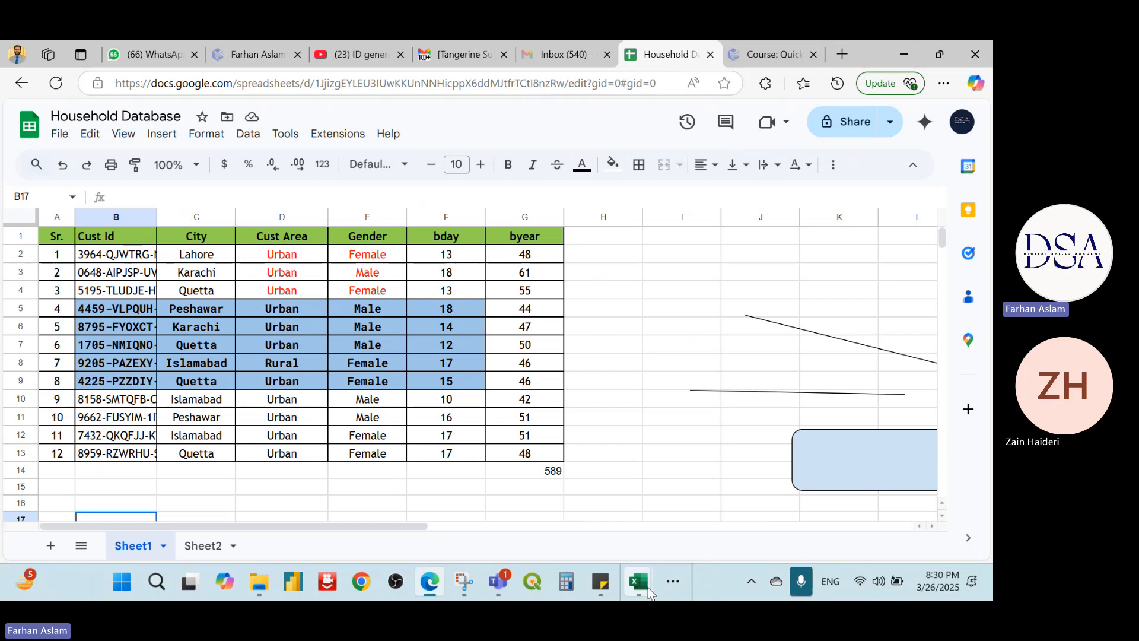
pyautogui.moveTo(649, 591)
pyautogui.moveTo(679, 473)
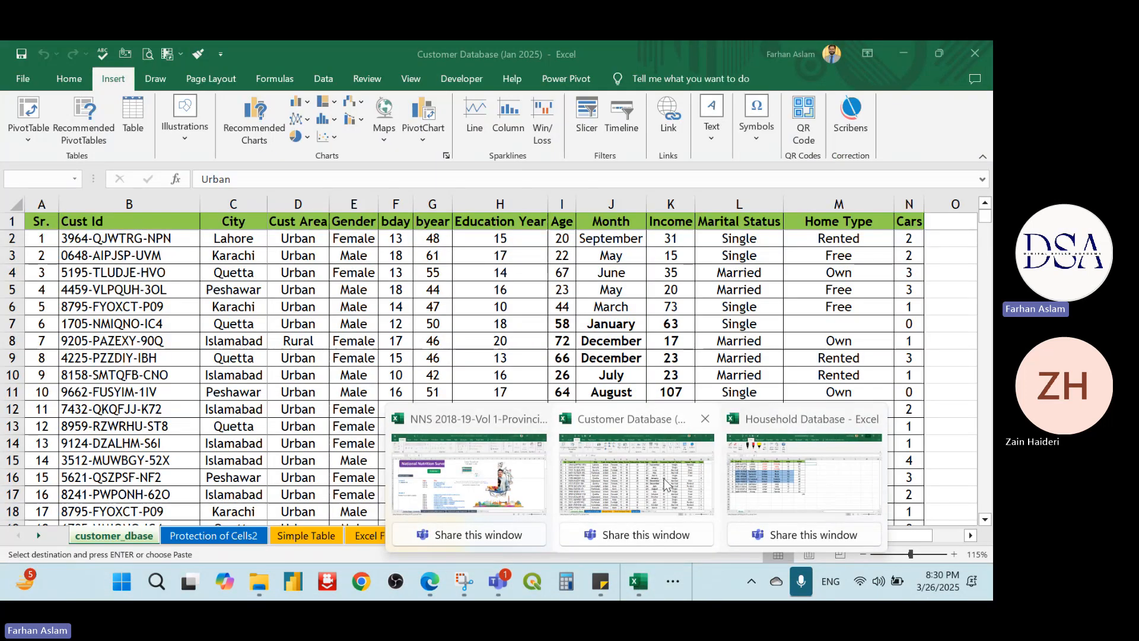
pyautogui.click(804, 475)
pyautogui.click(69, 79)
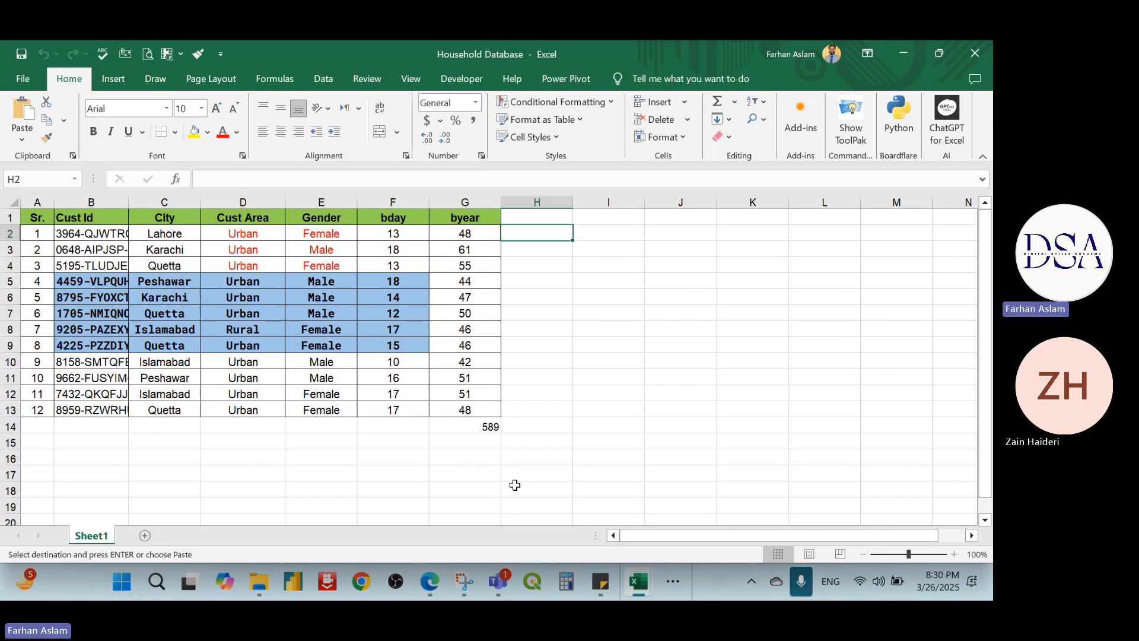
# - Return to Google Sheets and wrap the text of the customer IDs in B2:B13
pyautogui.hotkey('alt', 'Tab')
pyautogui.click(125, 256)
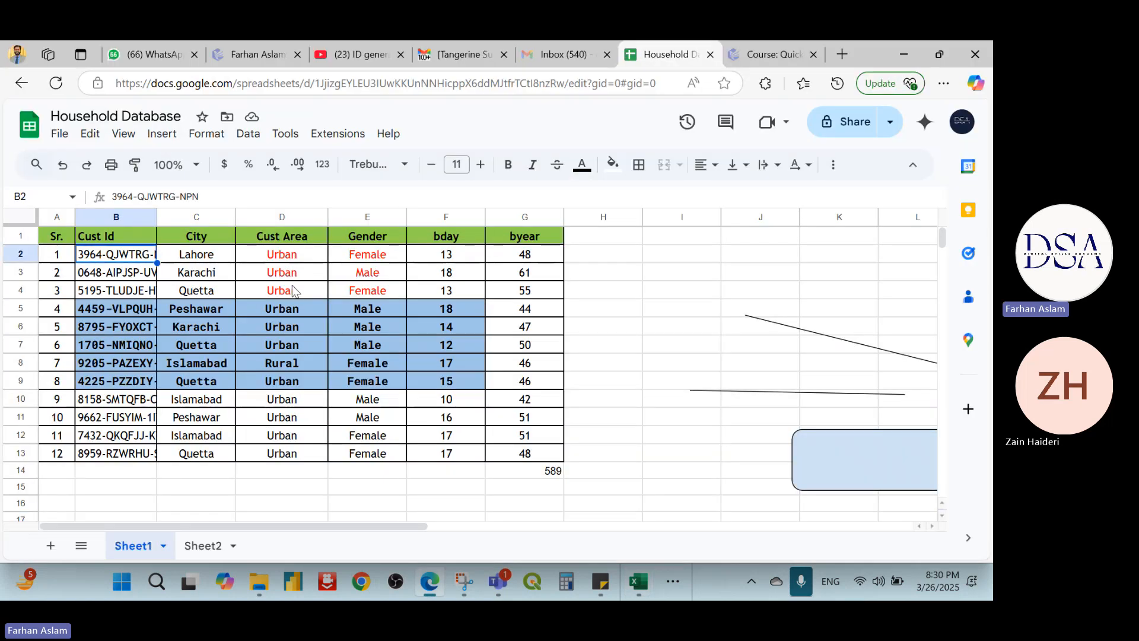
pyautogui.hotkey('ctrl', 'shift', 'Down')
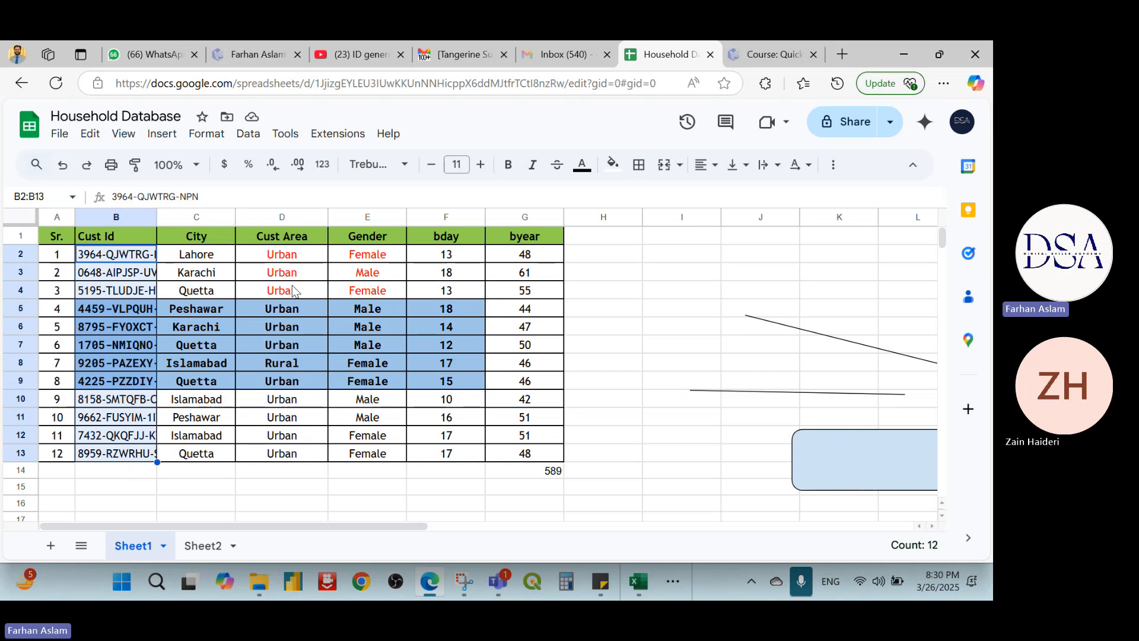
pyautogui.click(223, 140)
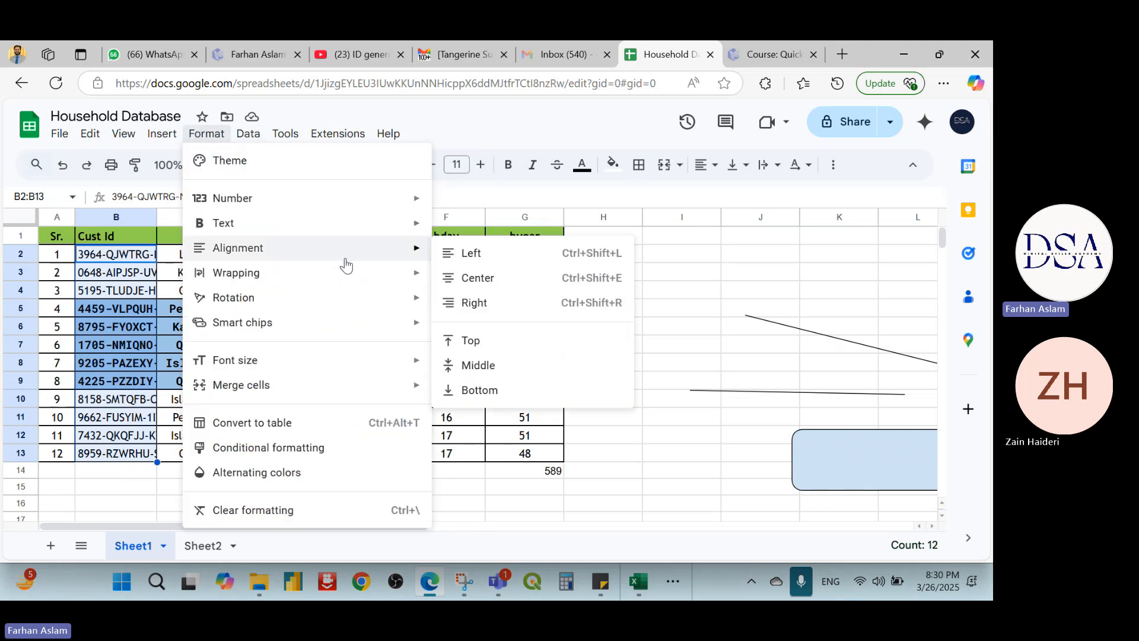
pyautogui.moveTo(409, 273)
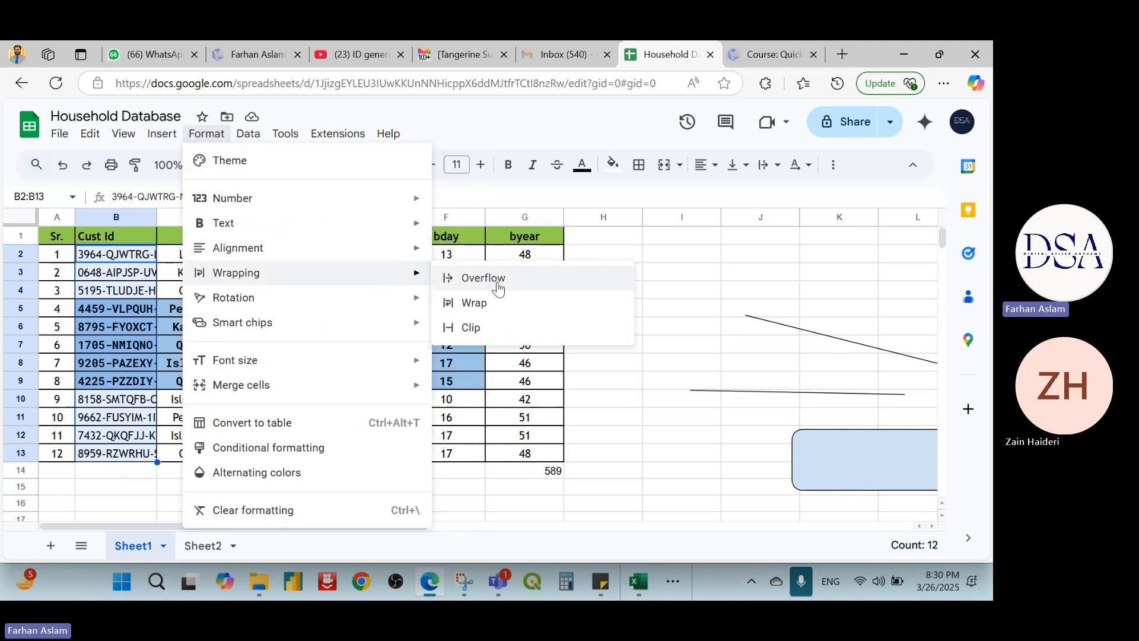
pyautogui.click(500, 308)
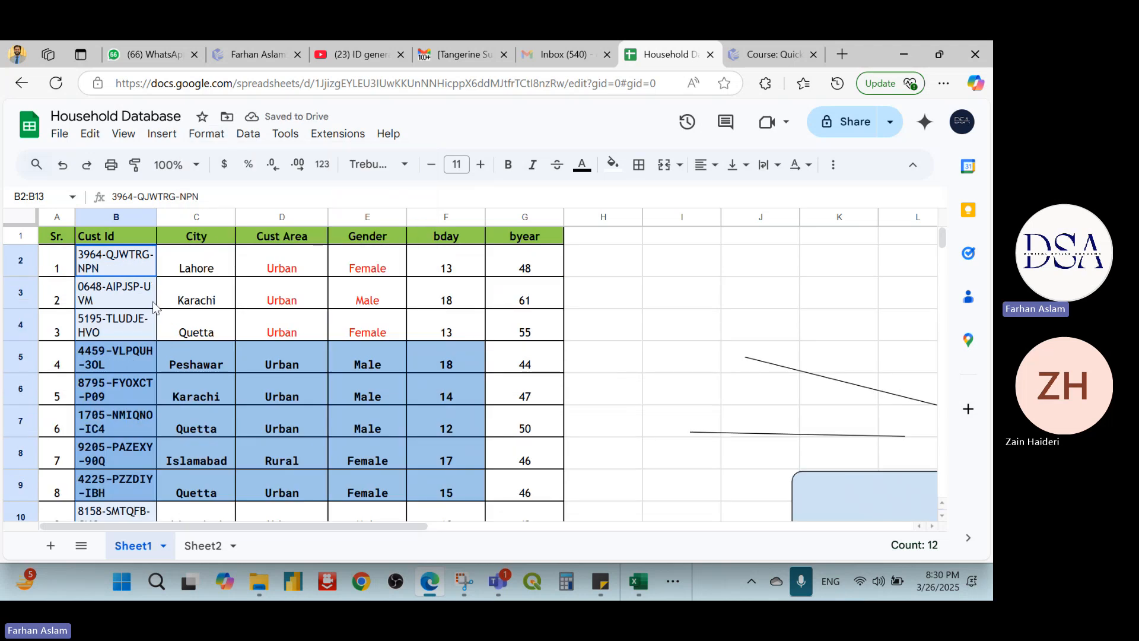
# - Check the wrapped customer IDs down the column and undo the text wrapping
pyautogui.scroll(-3, 154, 305)
pyautogui.scroll(1, 154, 305)
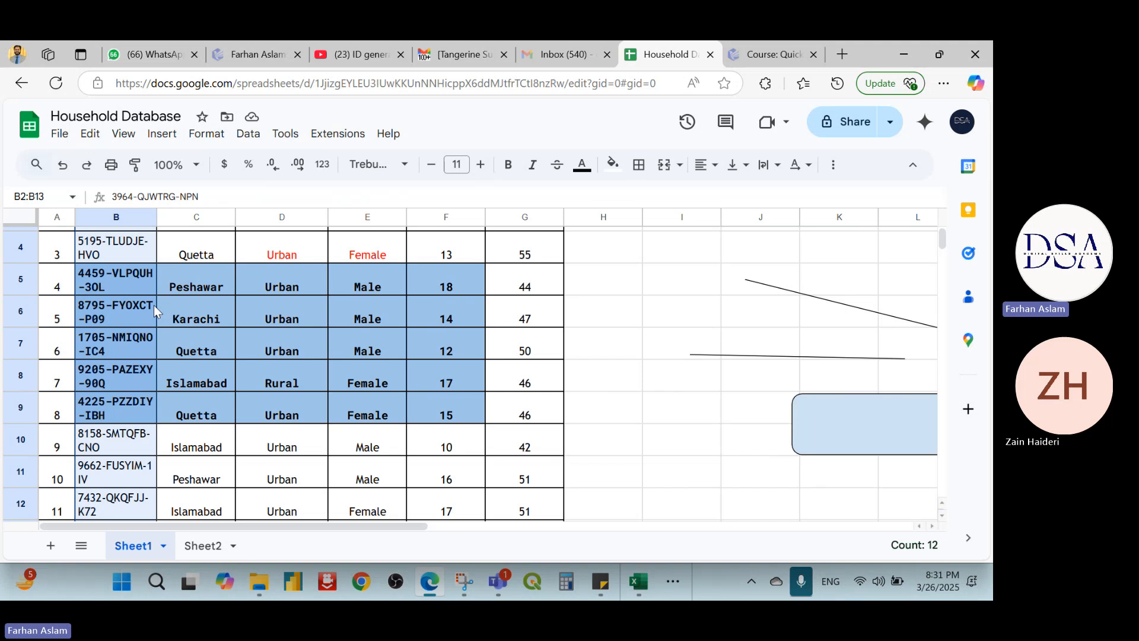
pyautogui.hotkey('ctrl', 'z')
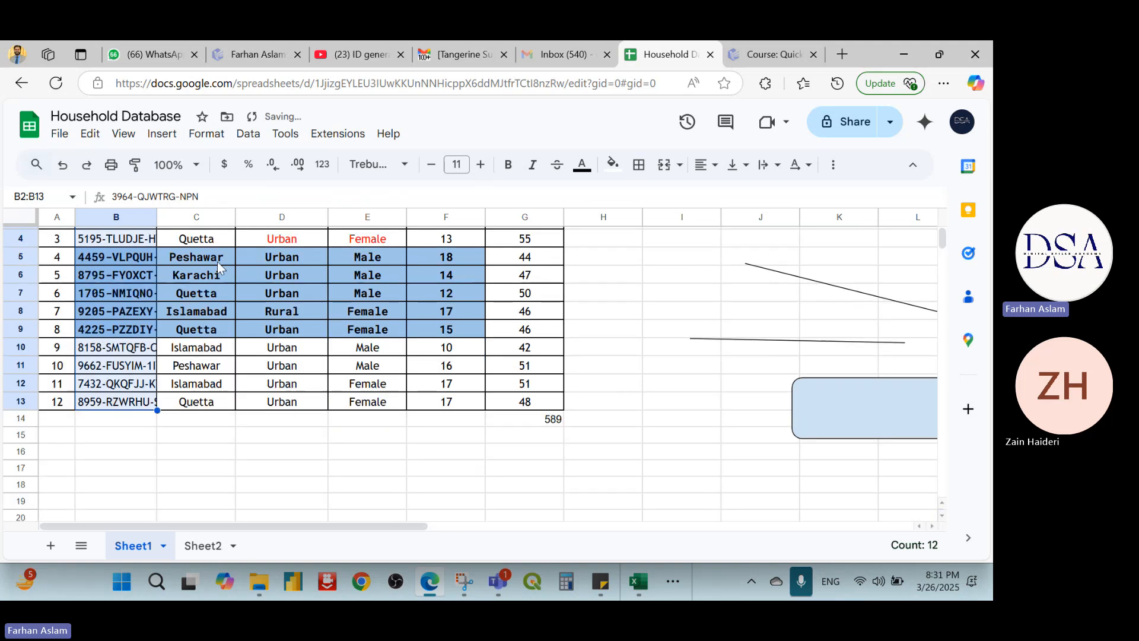
# - Look over the sheet's formatting, data, tools and extension commands, then leave them with cell H7 selected
pyautogui.click(207, 134)
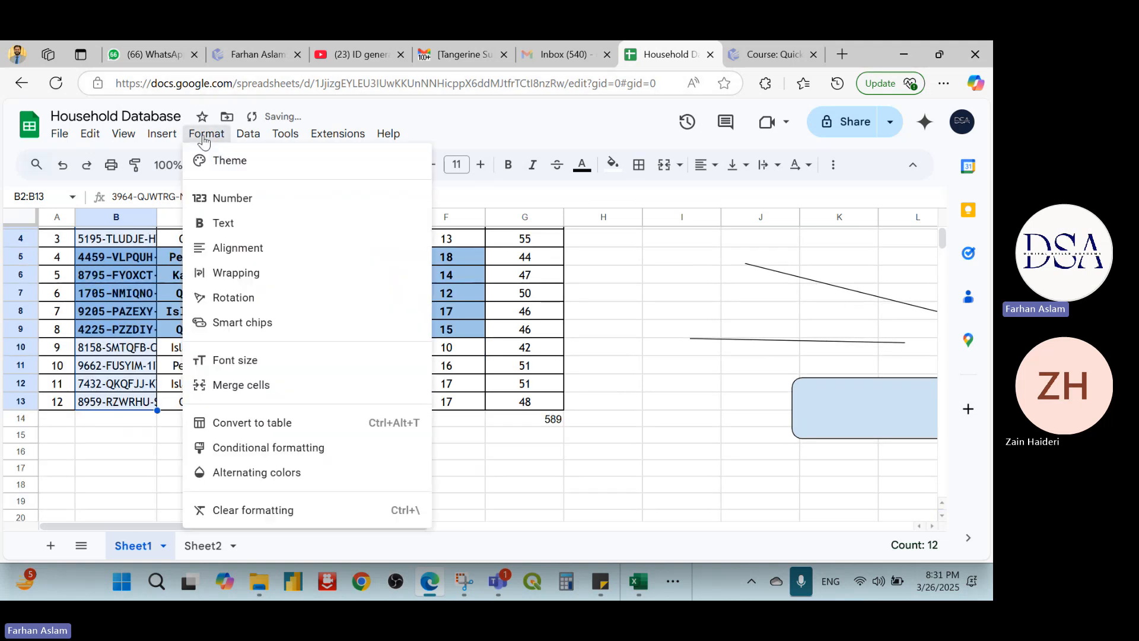
pyautogui.moveTo(170, 139)
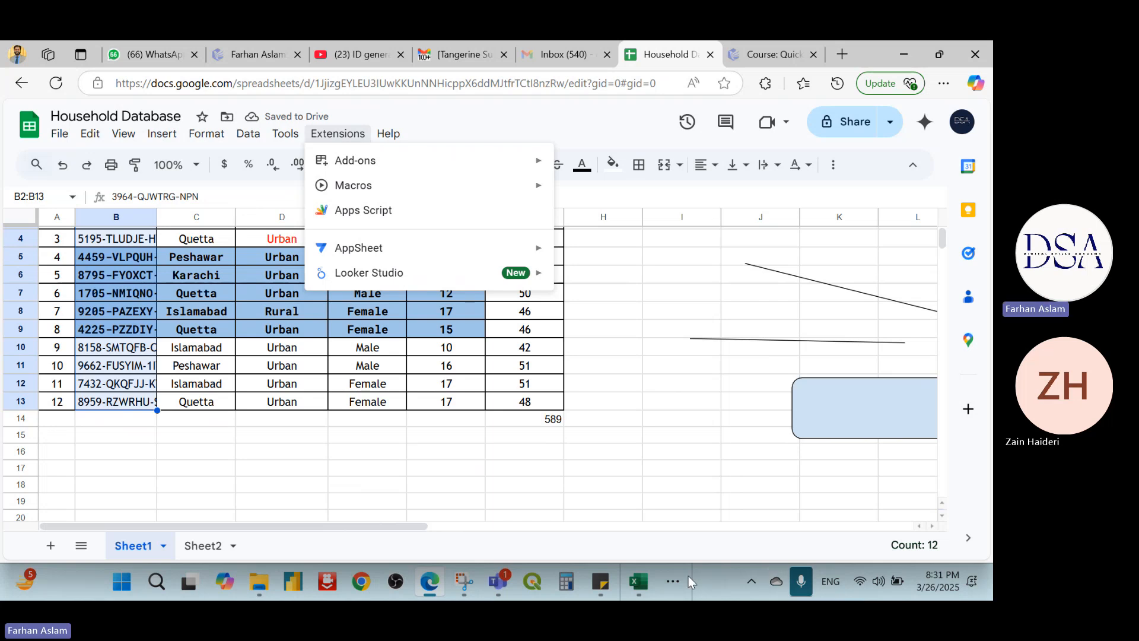
pyautogui.moveTo(504, 584)
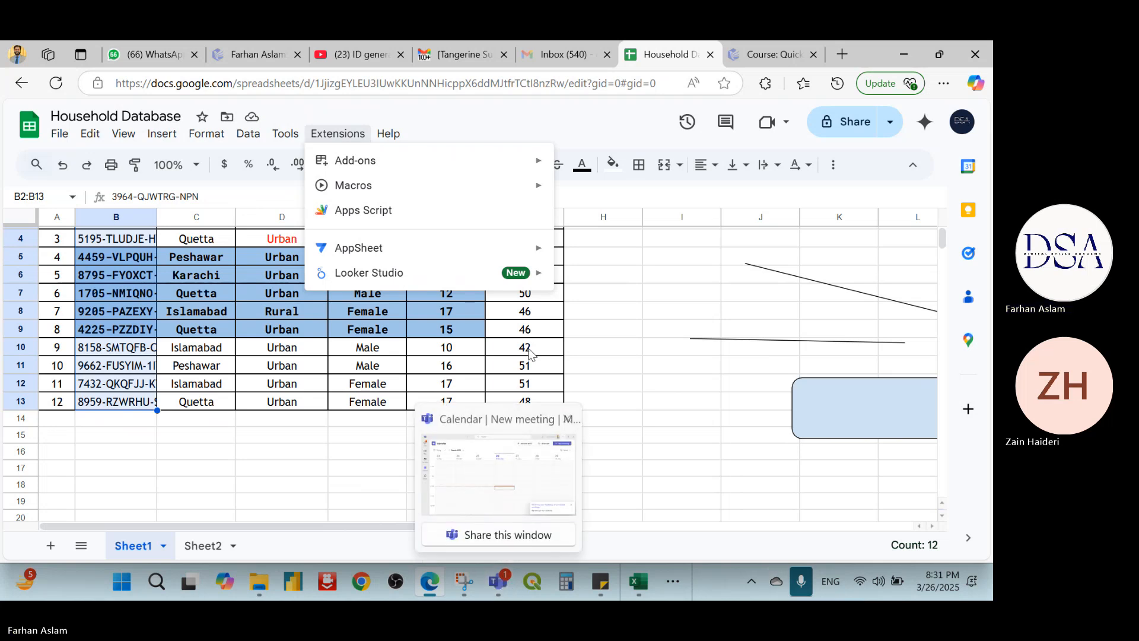
pyautogui.click(622, 336)
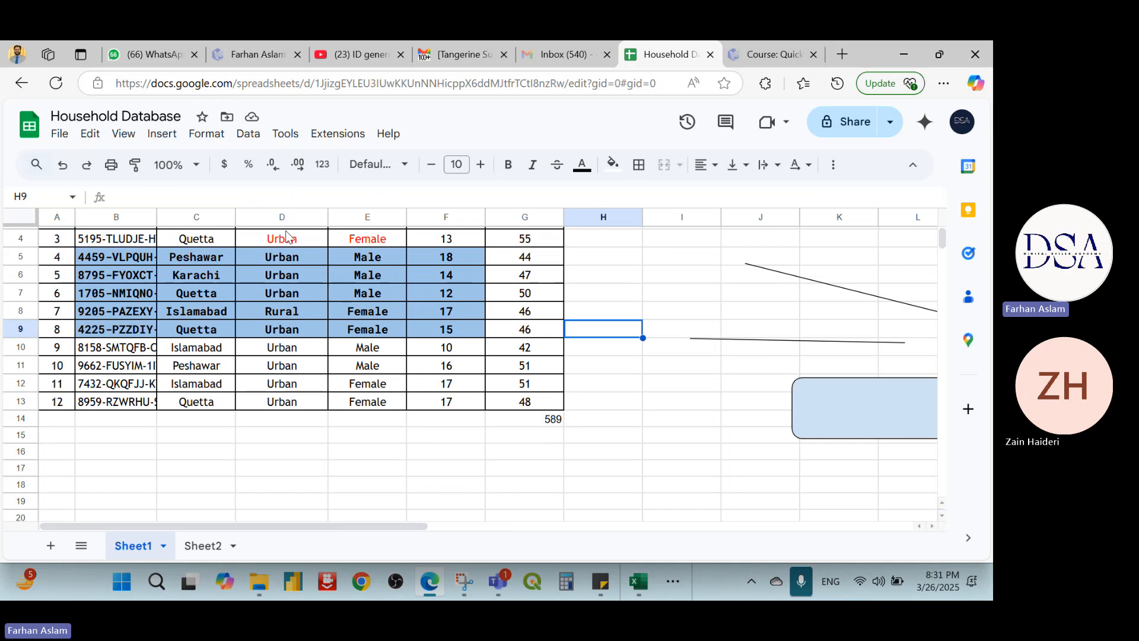
pyautogui.click(250, 143)
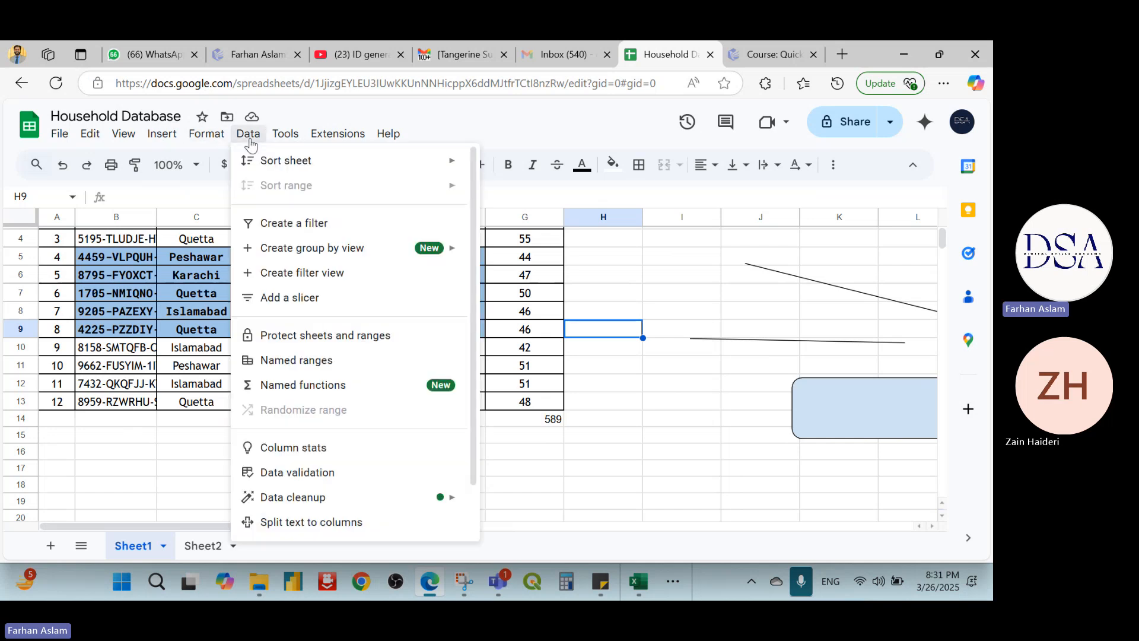
pyautogui.moveTo(285, 139)
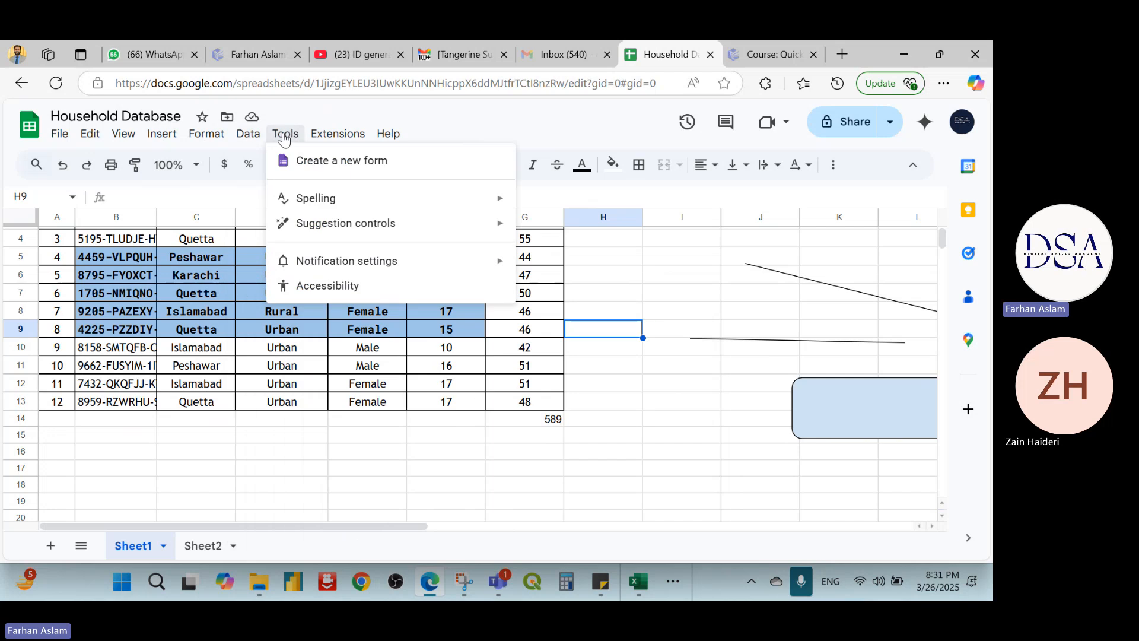
pyautogui.moveTo(335, 137)
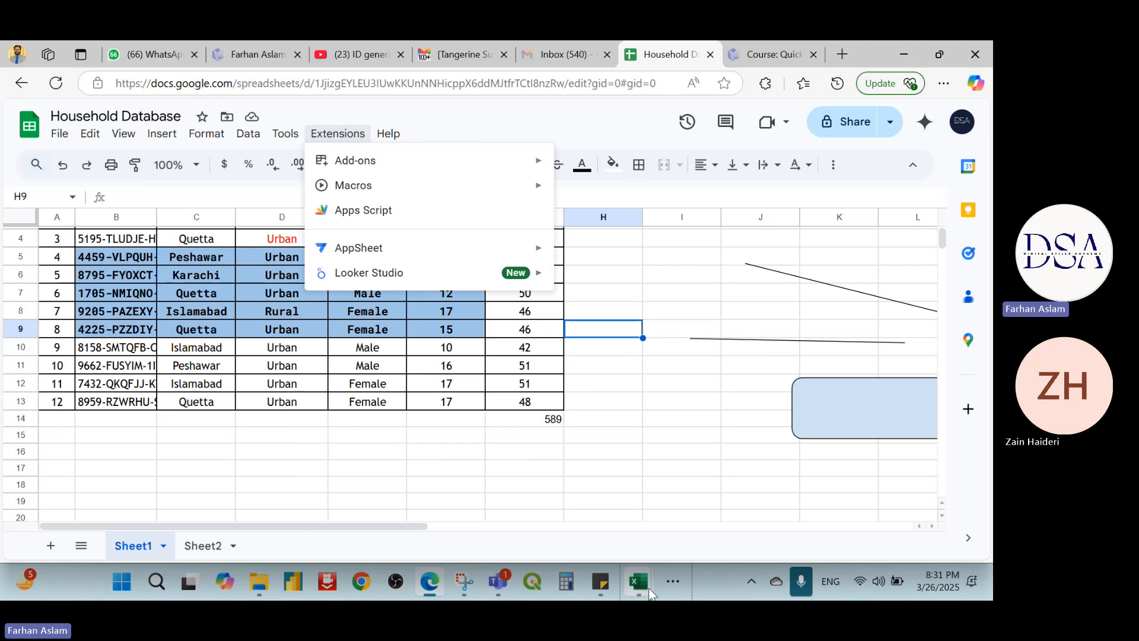
pyautogui.moveTo(651, 591)
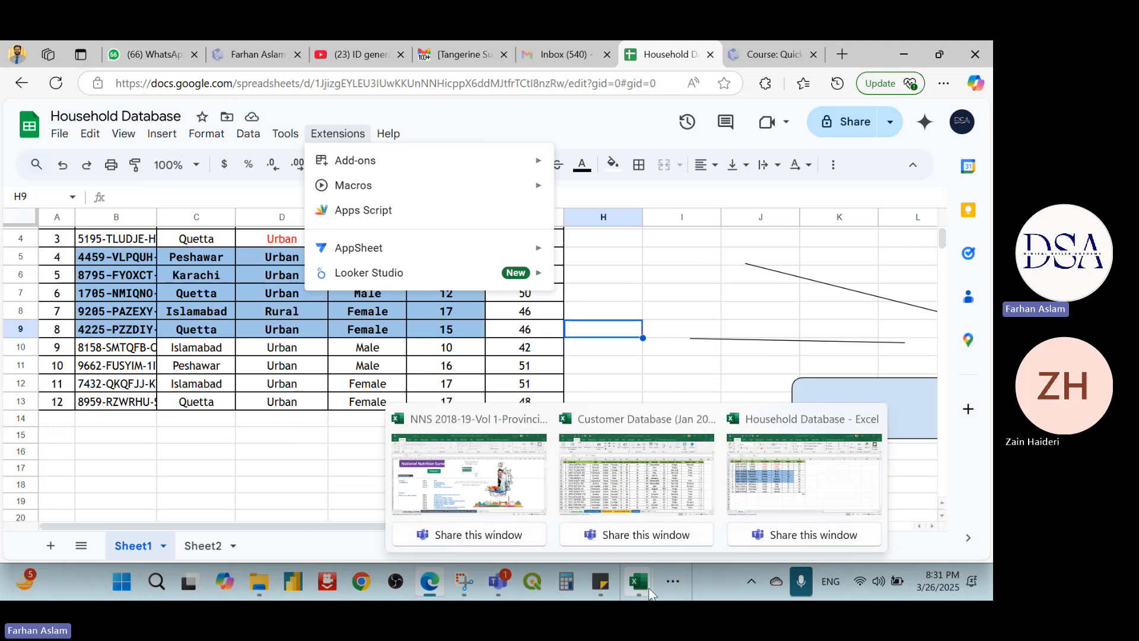
pyautogui.moveTo(232, 139)
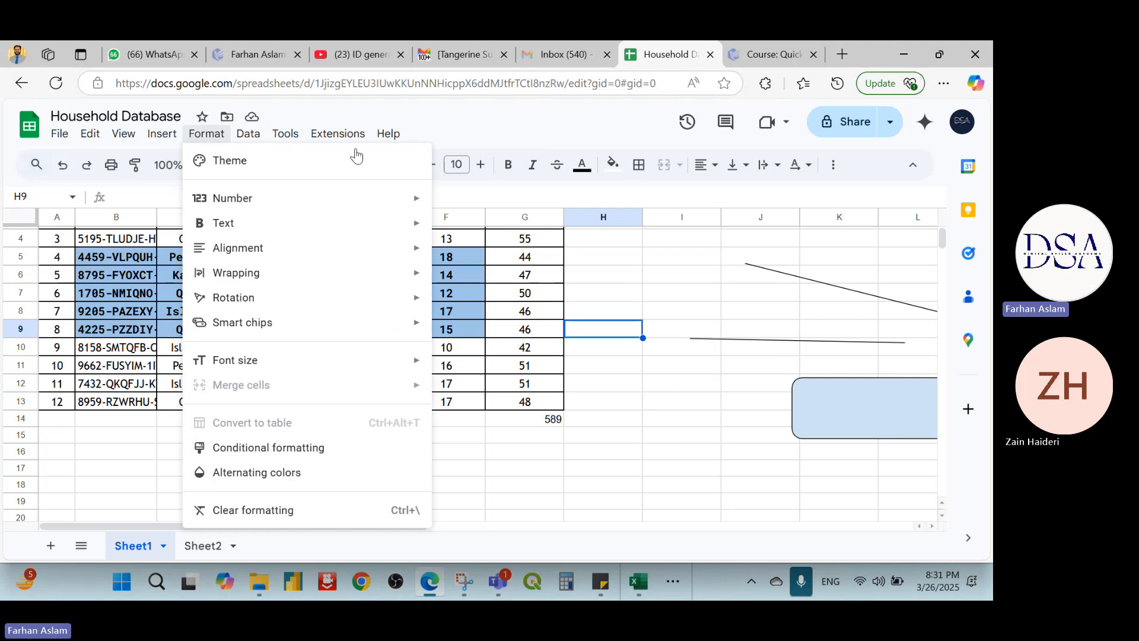
pyautogui.click(613, 293)
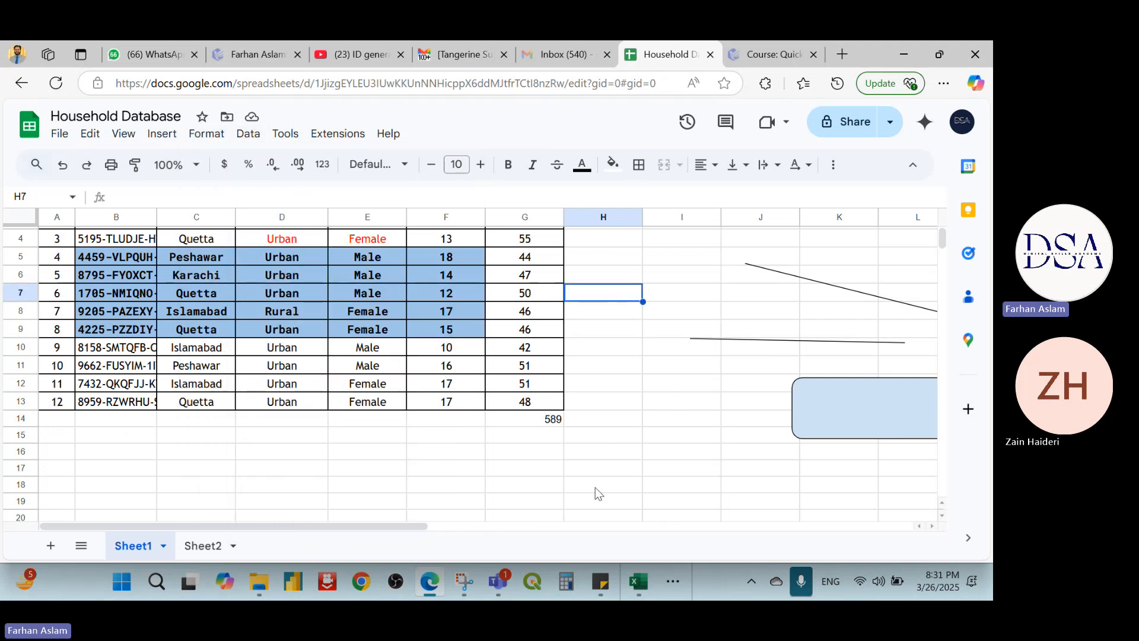
# - Select cell I4 and copy the sharing link of the Household Database spreadsheet
pyautogui.click(655, 290)
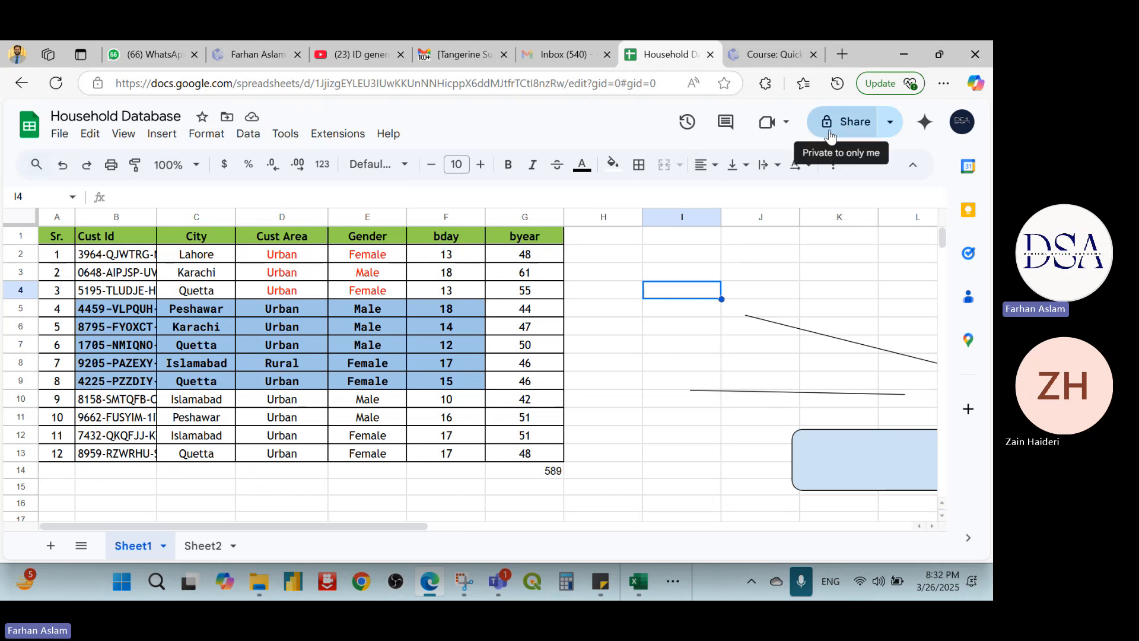
pyautogui.click(891, 124)
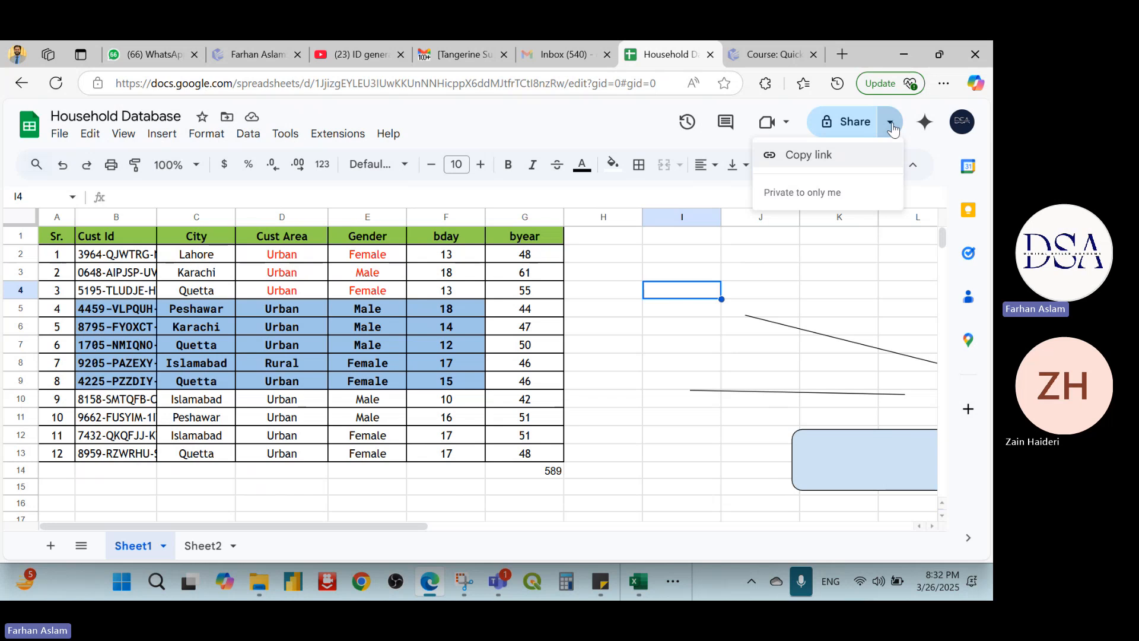
pyautogui.click(816, 157)
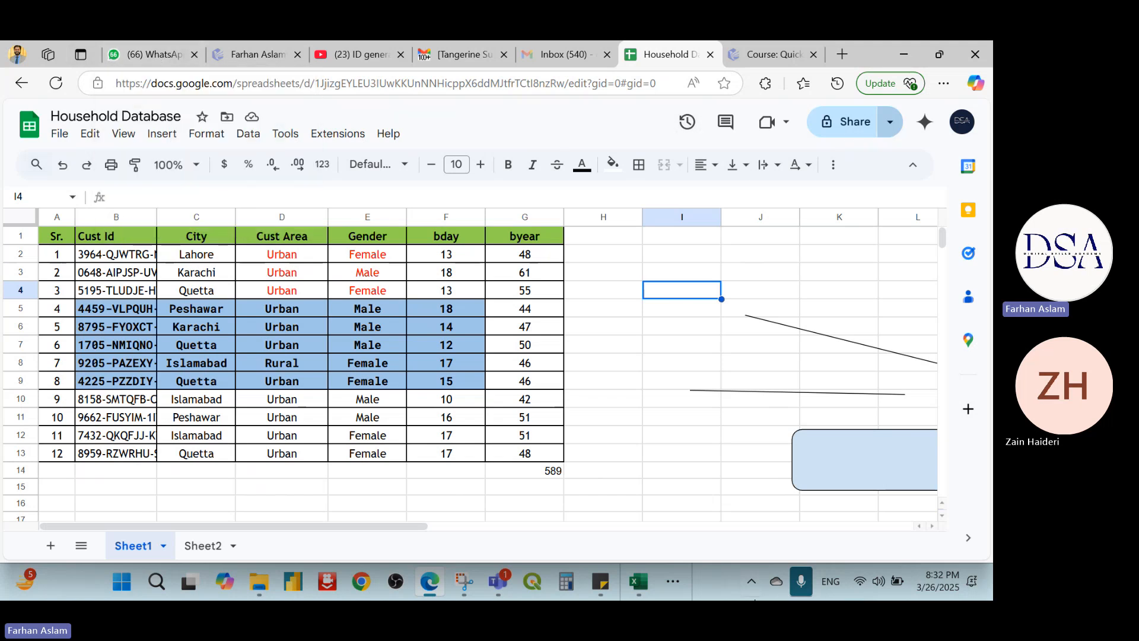
pyautogui.moveTo(507, 586)
pyautogui.click(481, 469)
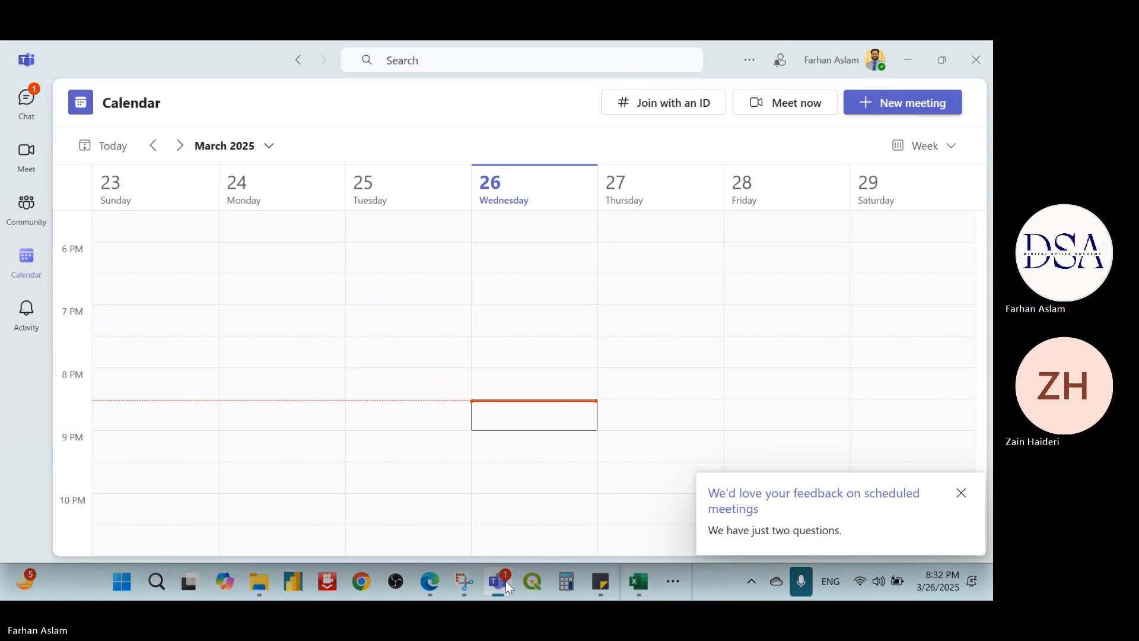
pyautogui.moveTo(506, 582)
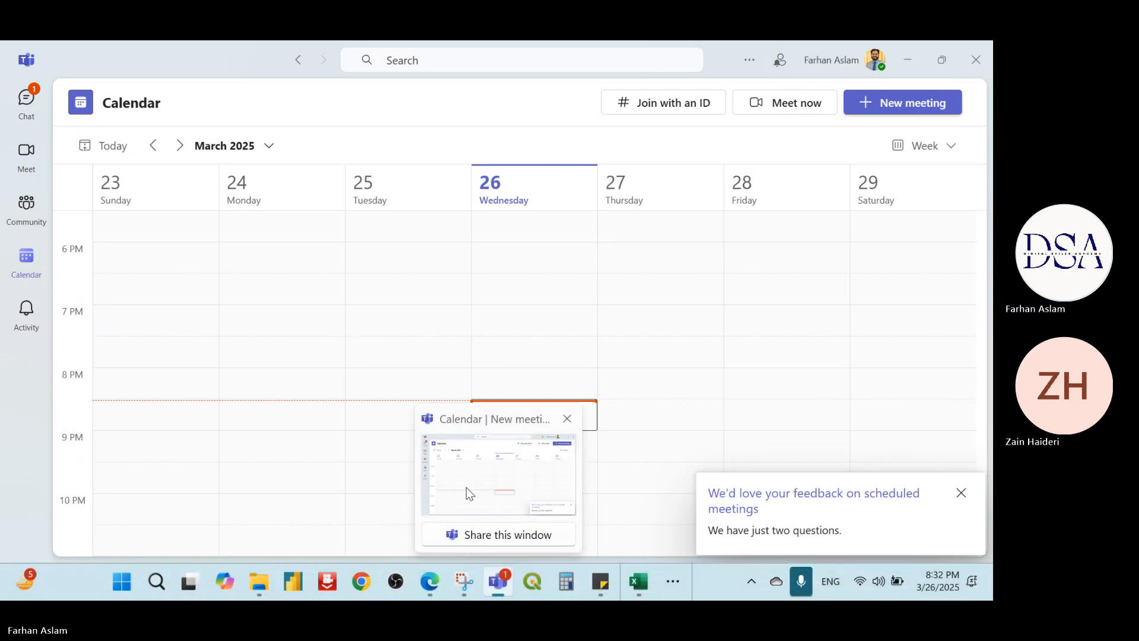
pyautogui.click(18, 108)
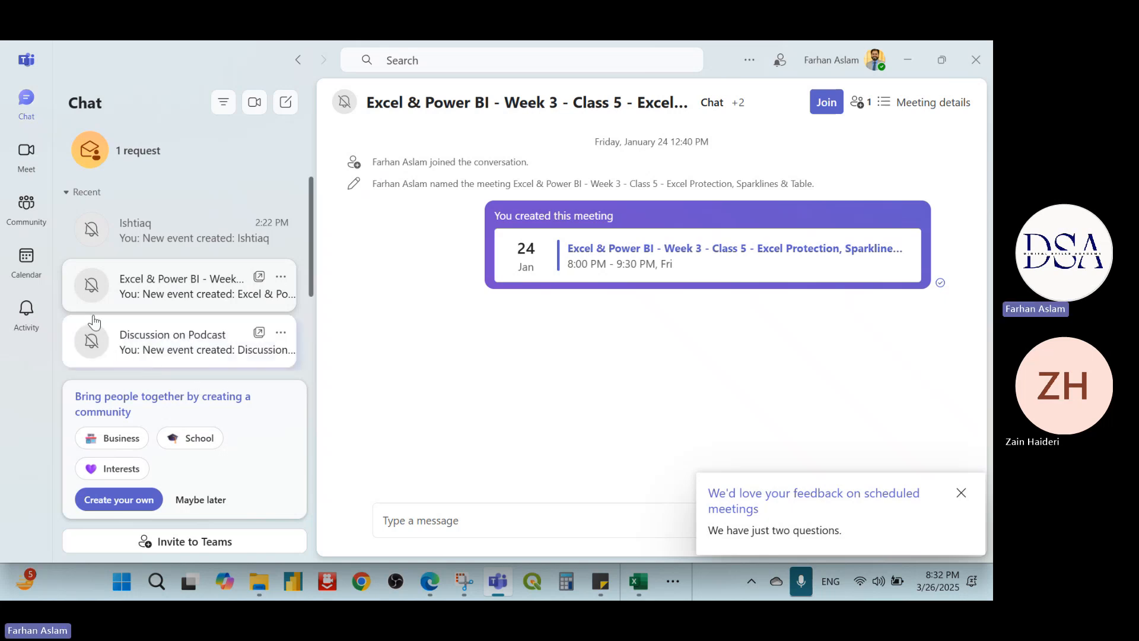
pyautogui.click(908, 63)
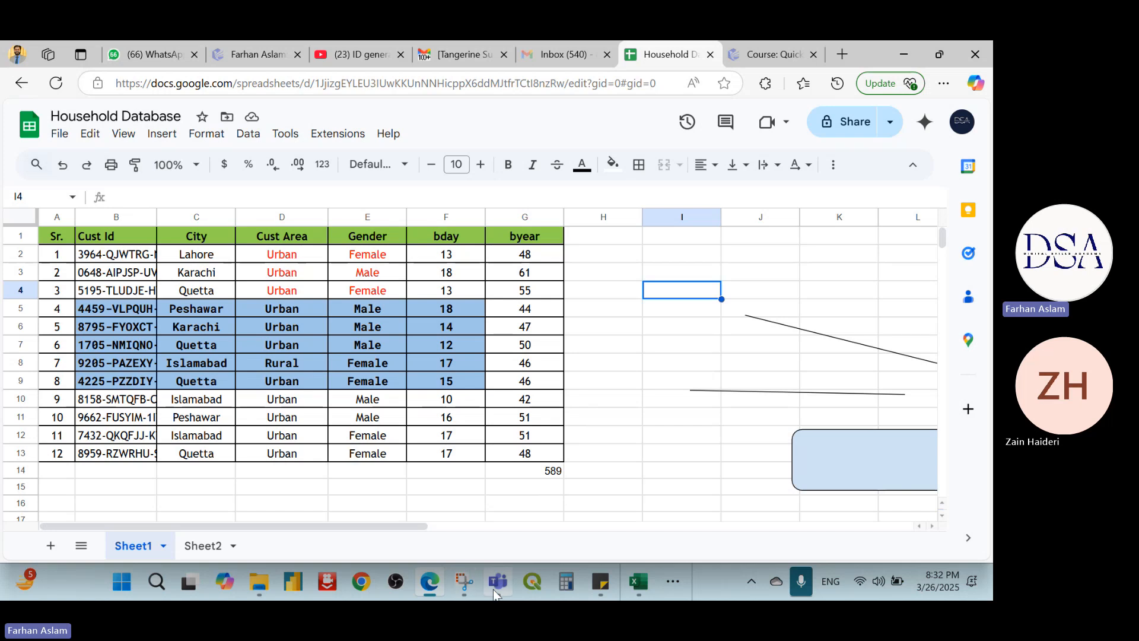
# - Switch to the Teams meeting window, send the copied spreadsheet link in the meeting chat, and return to Google Sheets
pyautogui.moveTo(497, 590)
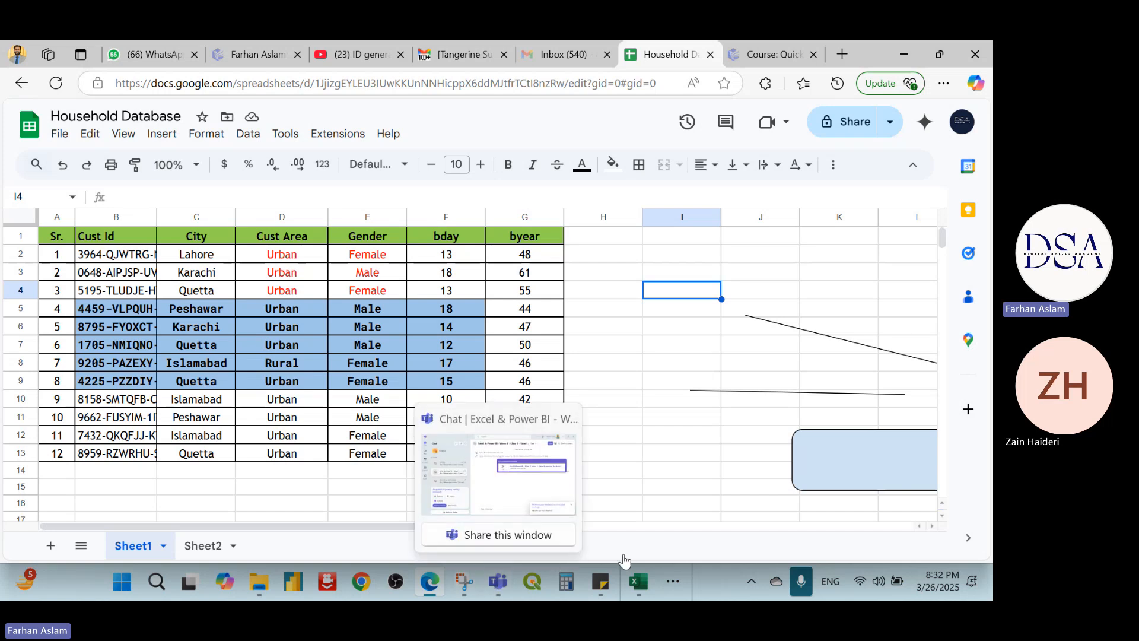
pyautogui.click(695, 562)
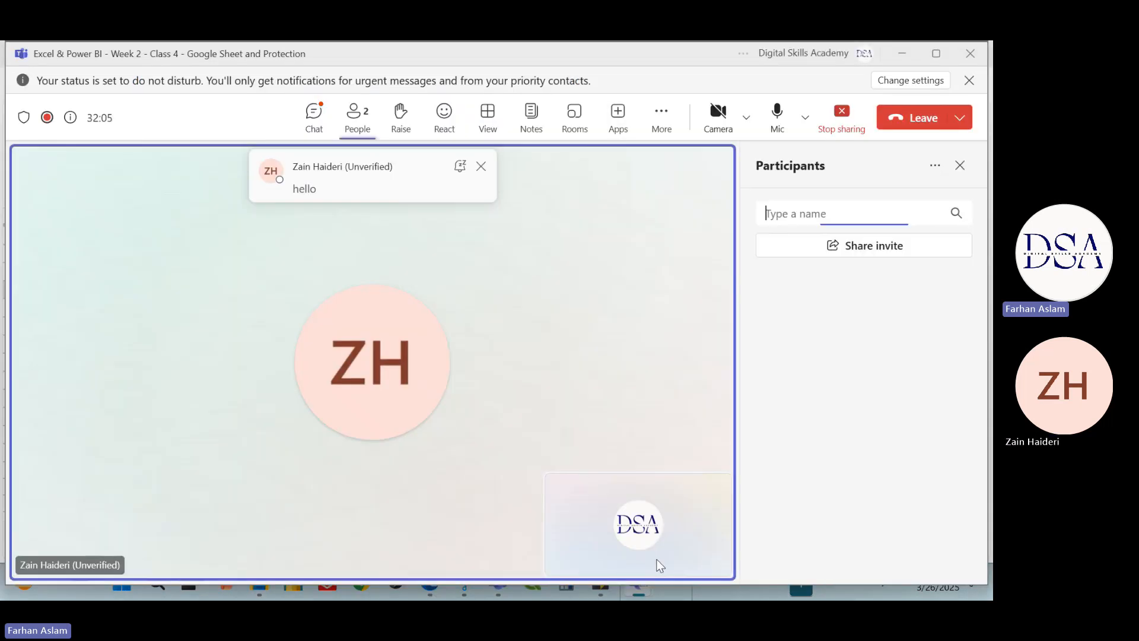
pyautogui.click(315, 131)
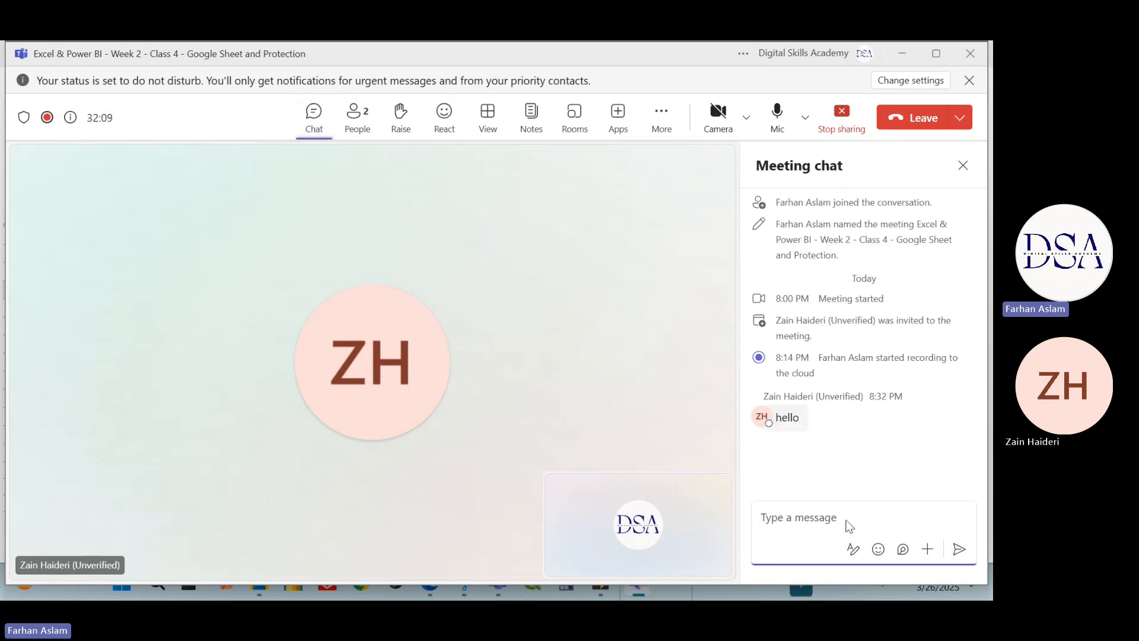
pyautogui.click(853, 519)
pyautogui.hotkey('ctrl', 'v')
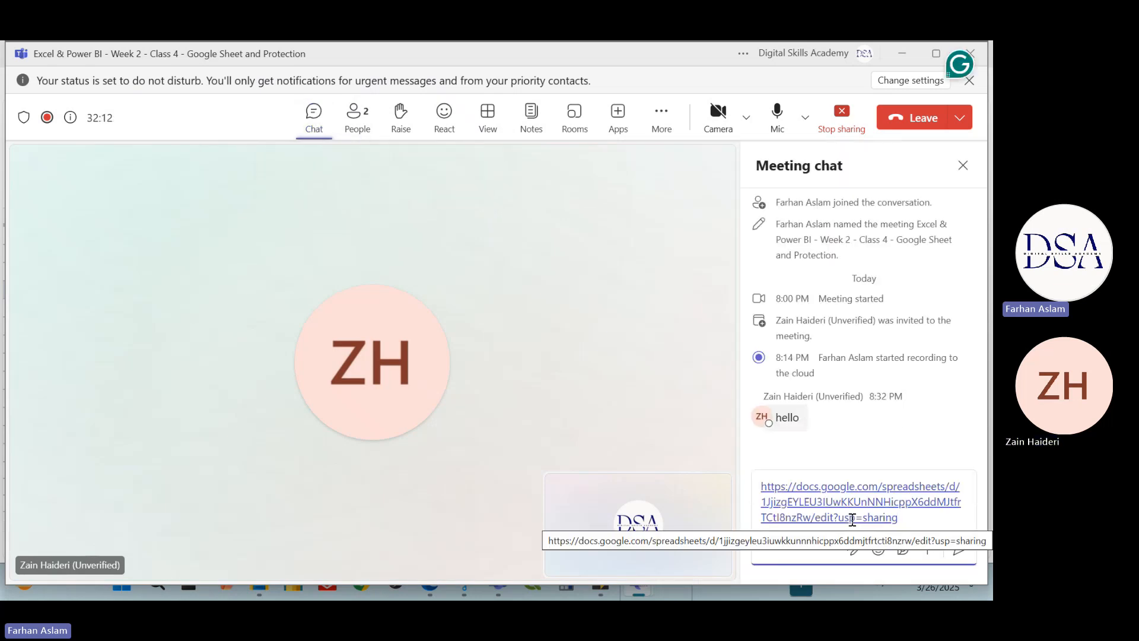
pyautogui.press('Return')
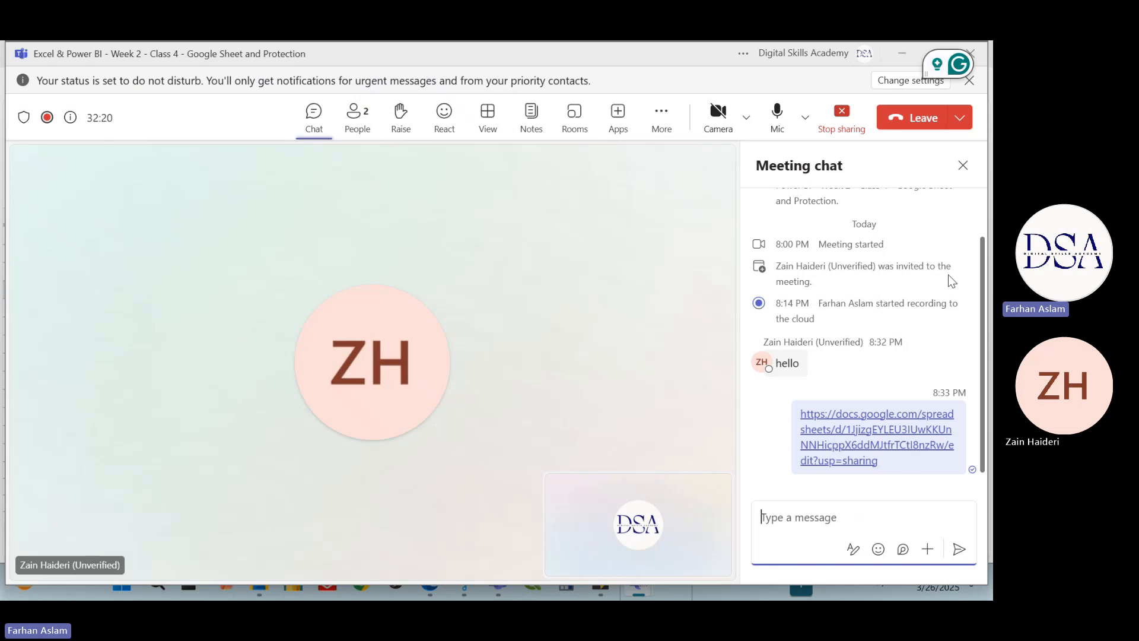
pyautogui.click(904, 59)
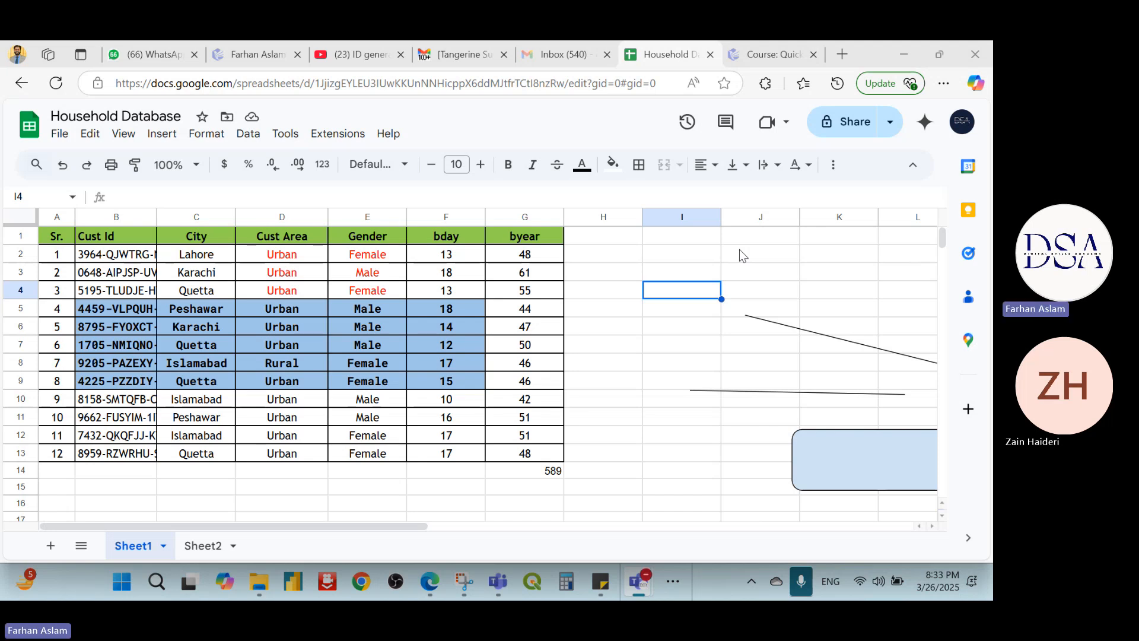
pyautogui.click(342, 140)
pyautogui.click(289, 137)
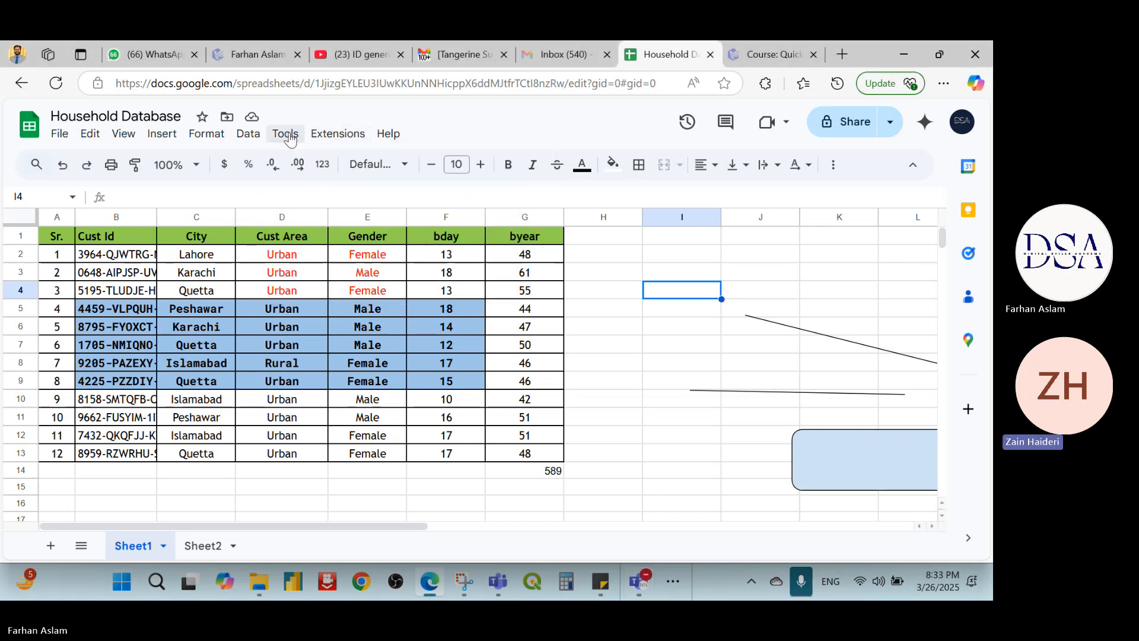
pyautogui.click(605, 310)
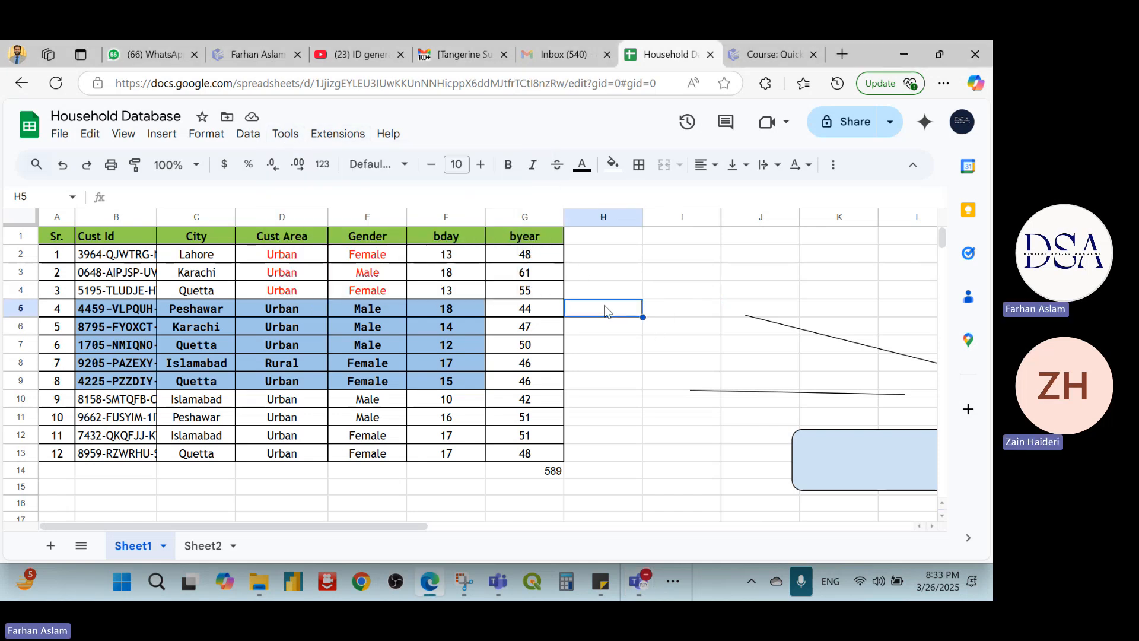
pyautogui.click(678, 274)
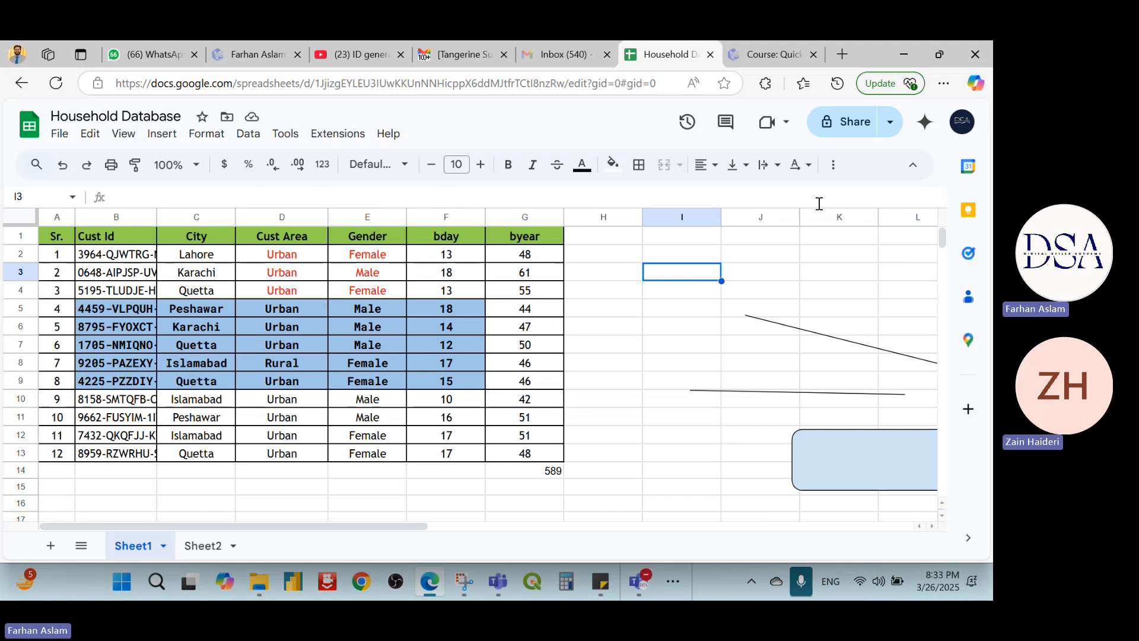
# - Start sharing Household Database and add the meeting participant's e-mail address as a recipient
pyautogui.click(888, 123)
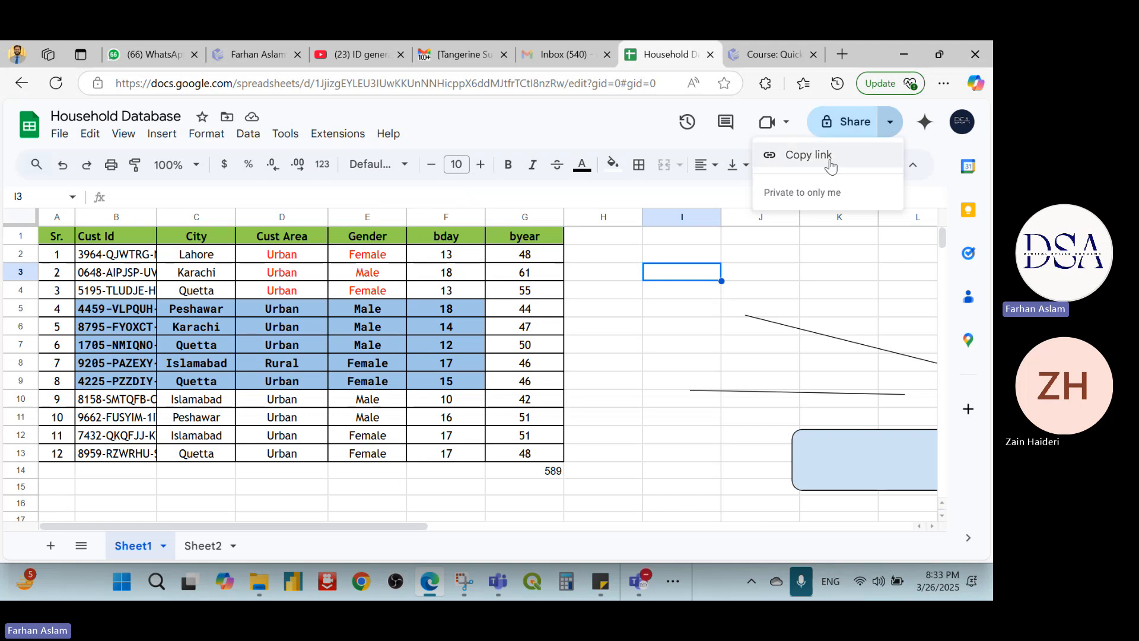
pyautogui.click(854, 127)
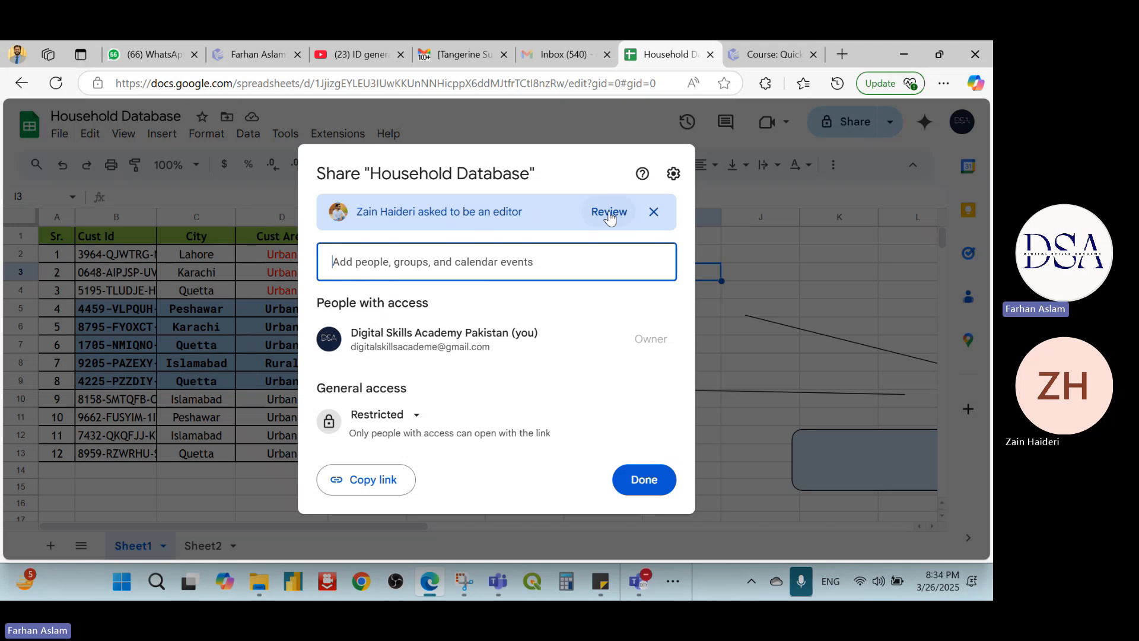
pyautogui.click(556, 252)
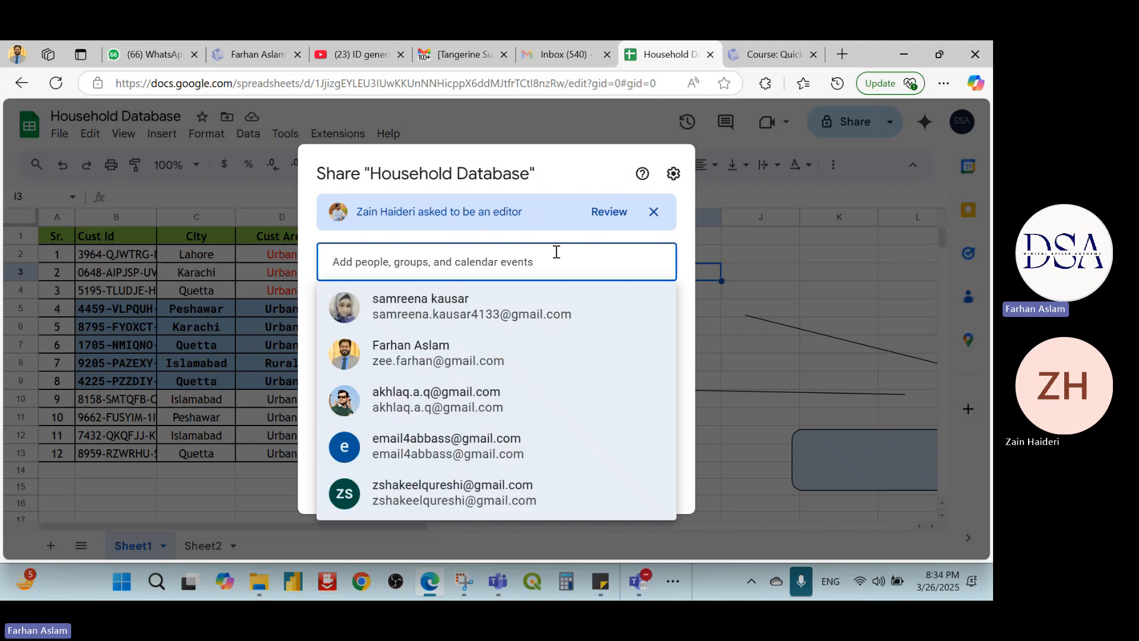
pyautogui.hotkey('ctrl', 'v')
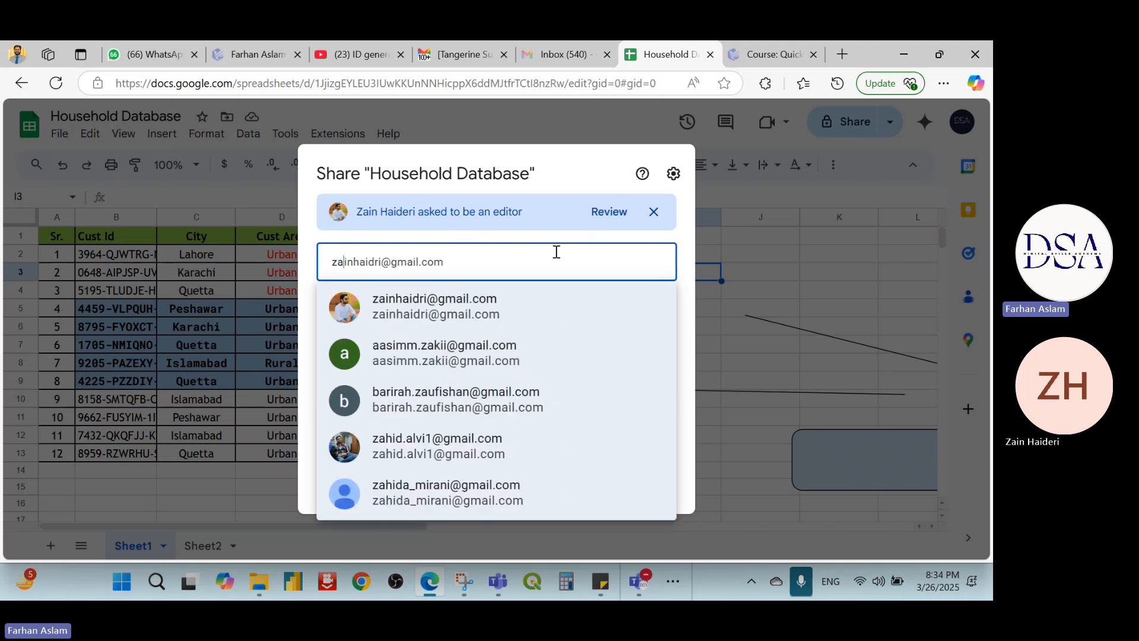
pyautogui.click(491, 302)
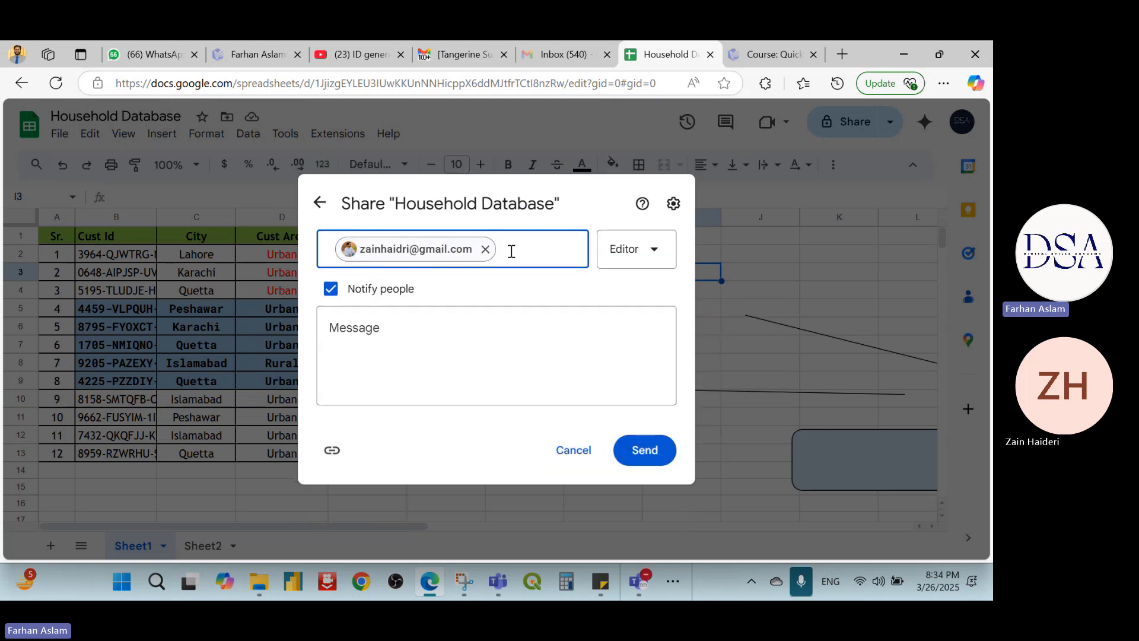
# - Add the message "Please add your input" to the Household Database sharing invitation
pyautogui.click(458, 327)
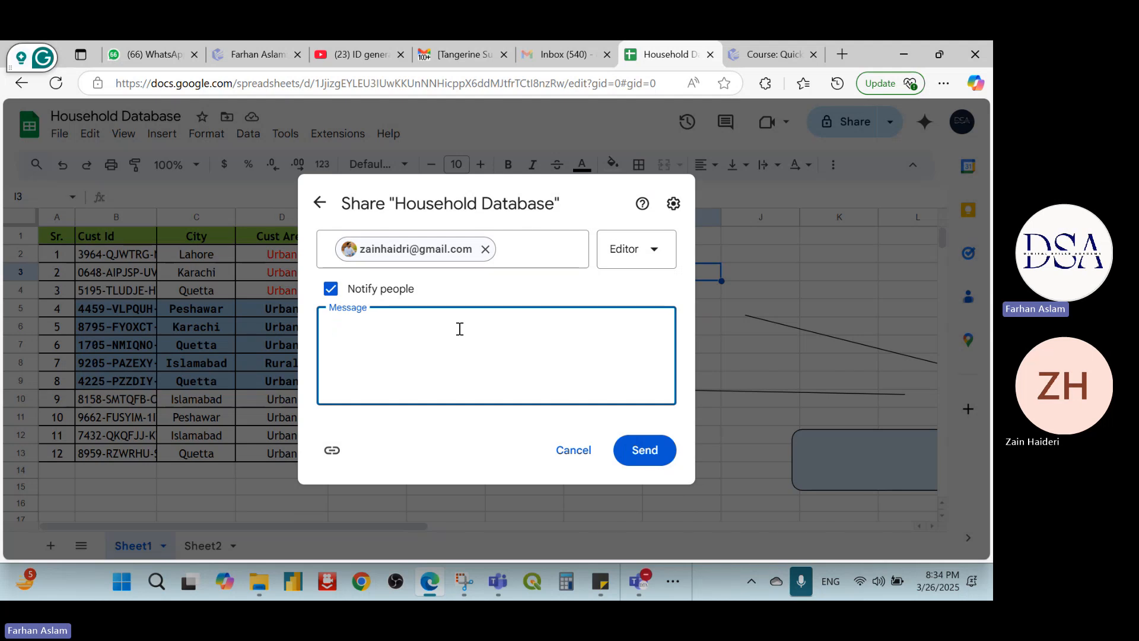
pyautogui.write('Please ad')
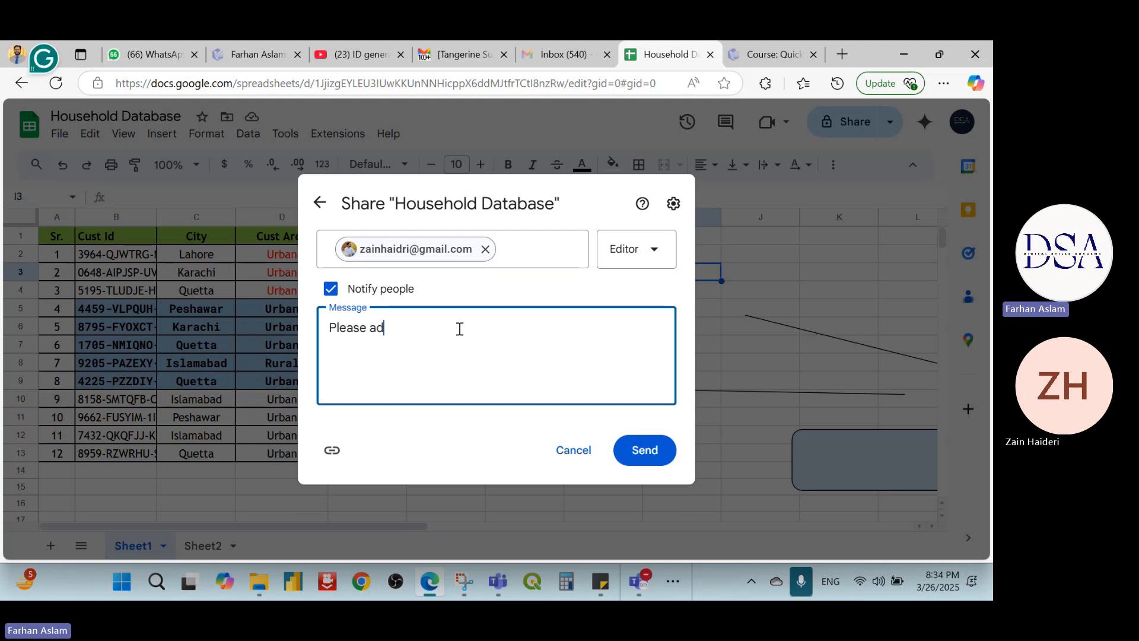
pyautogui.write('d your input')
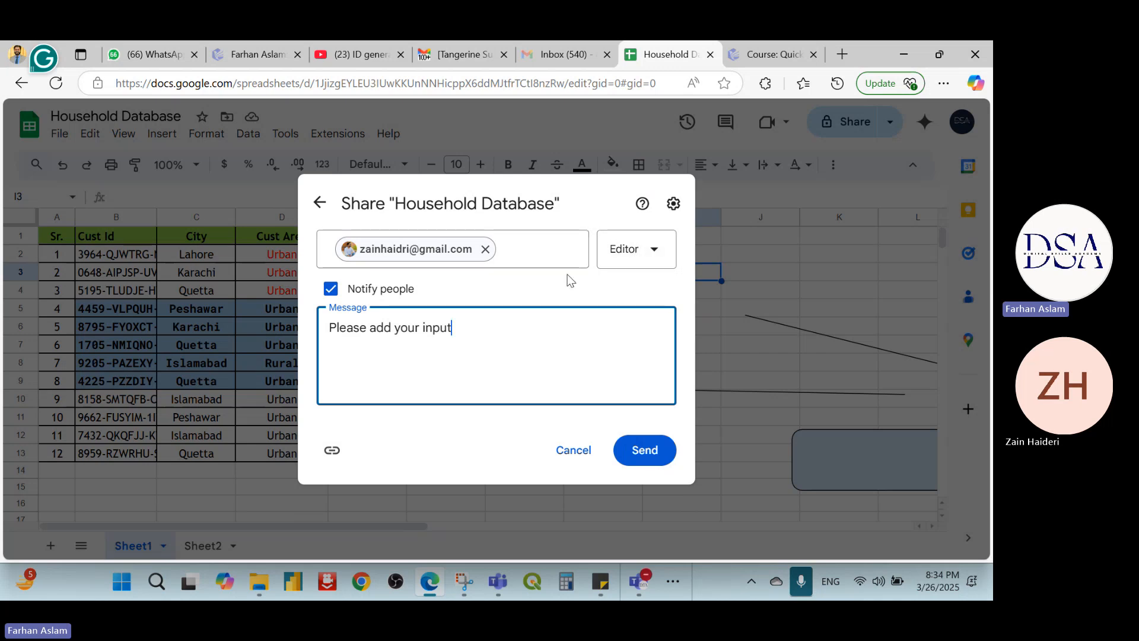
# - Review the permission roles, keep the recipient as Editor, and send the sharing invitation
pyautogui.click(661, 257)
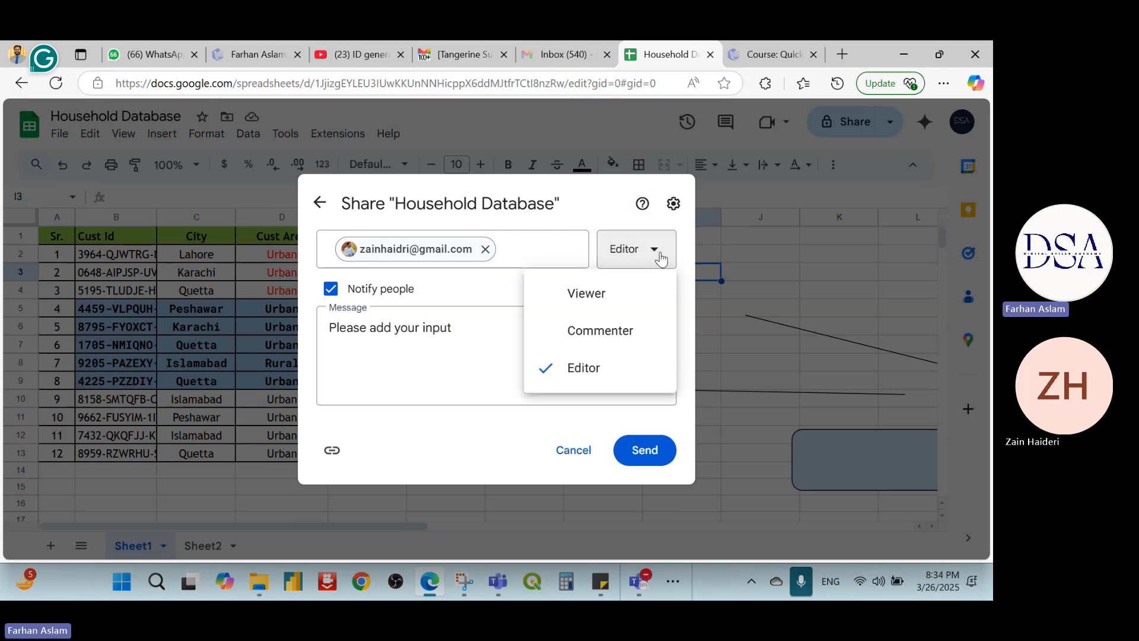
pyautogui.click(661, 257)
pyautogui.click(661, 257)
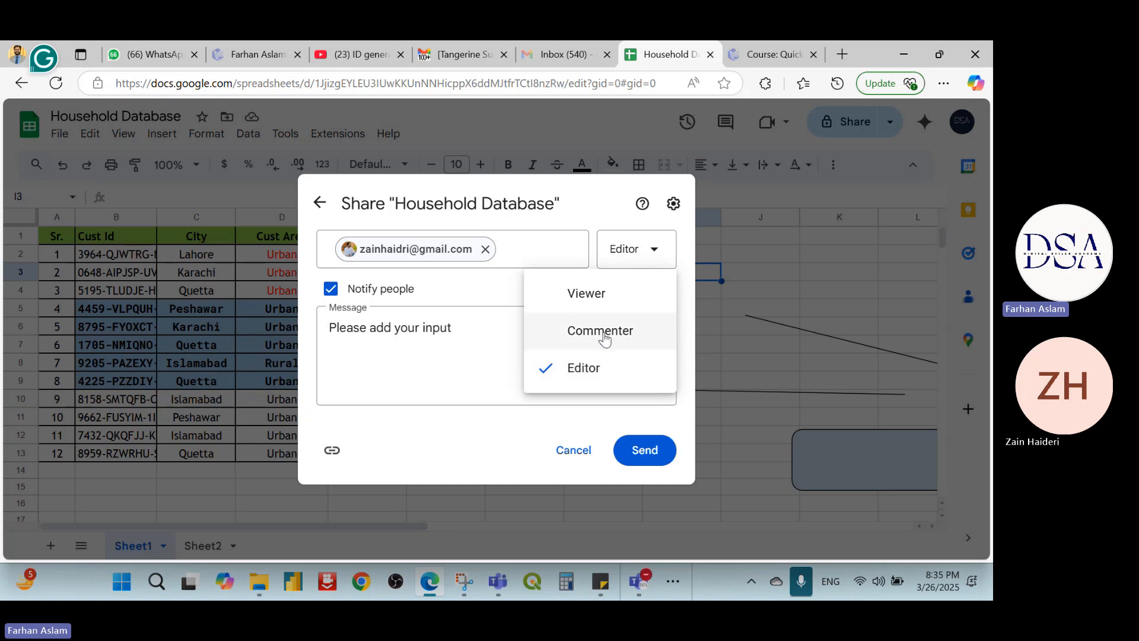
pyautogui.click(586, 371)
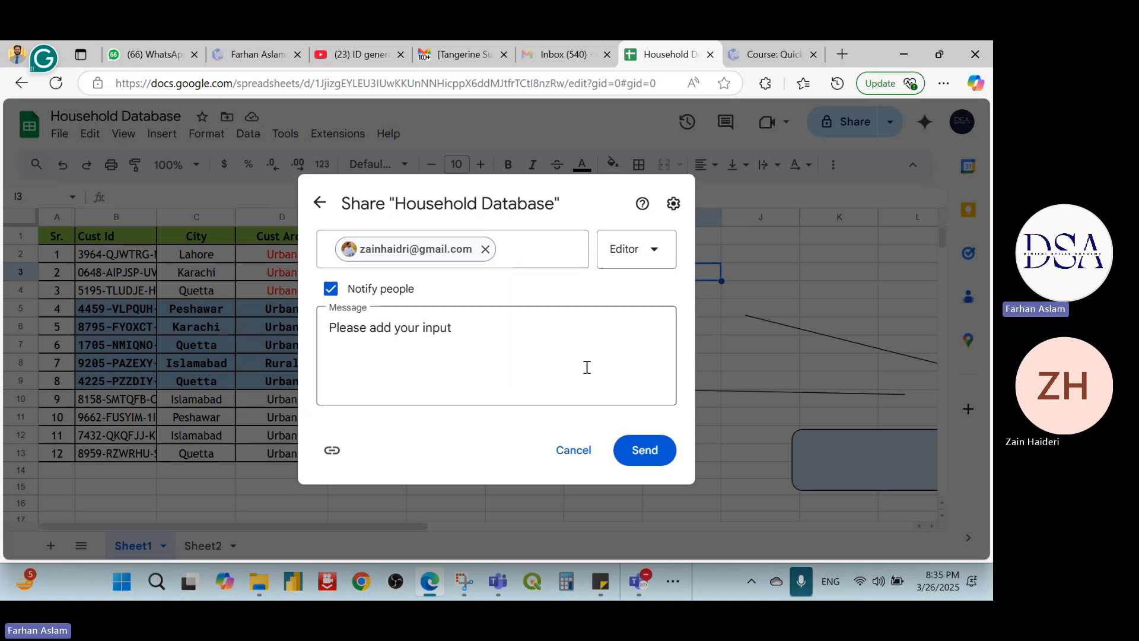
pyautogui.click(658, 251)
pyautogui.click(572, 364)
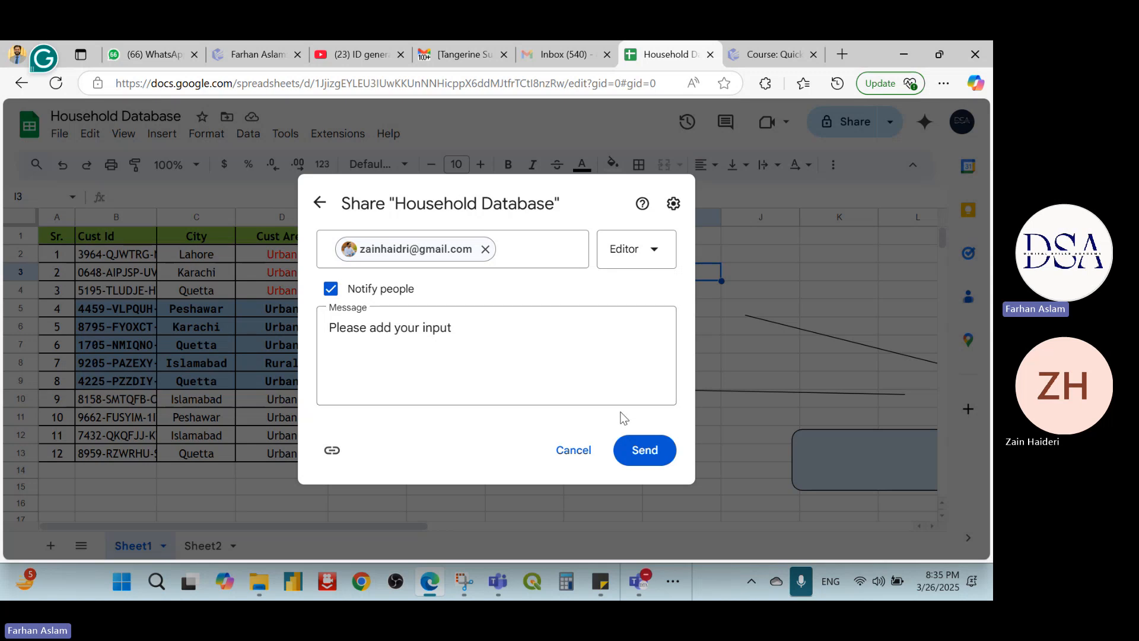
pyautogui.click(645, 457)
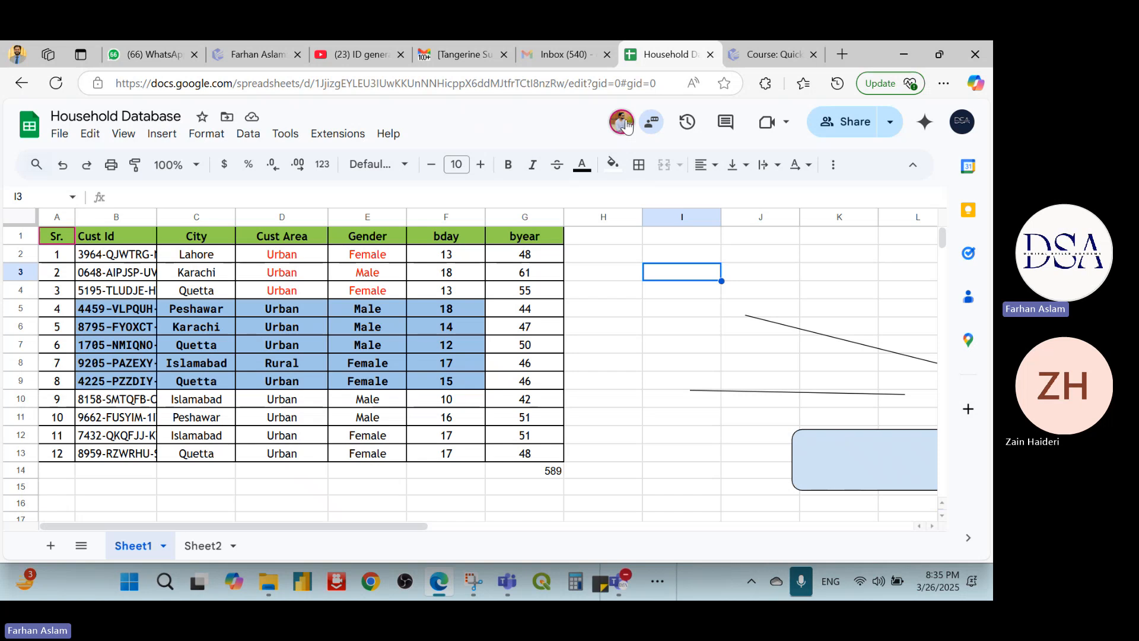
# - Set the general access of Household Database to Anyone with the link, copy the link, and finish sharing
pyautogui.moveTo(625, 136)
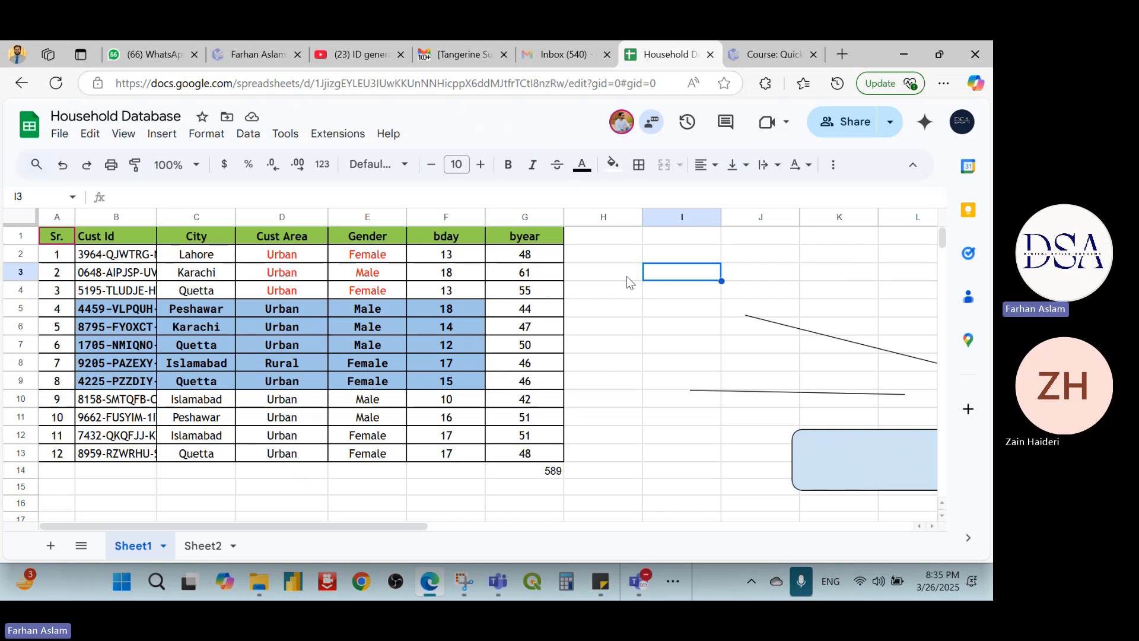
pyautogui.click(849, 128)
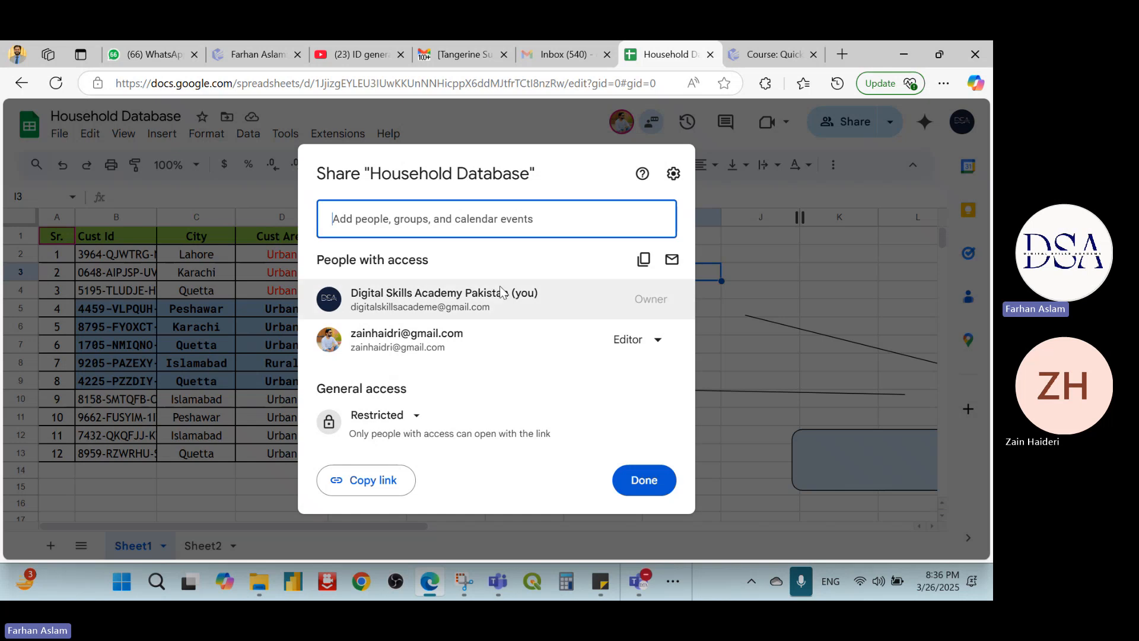
pyautogui.moveTo(421, 328)
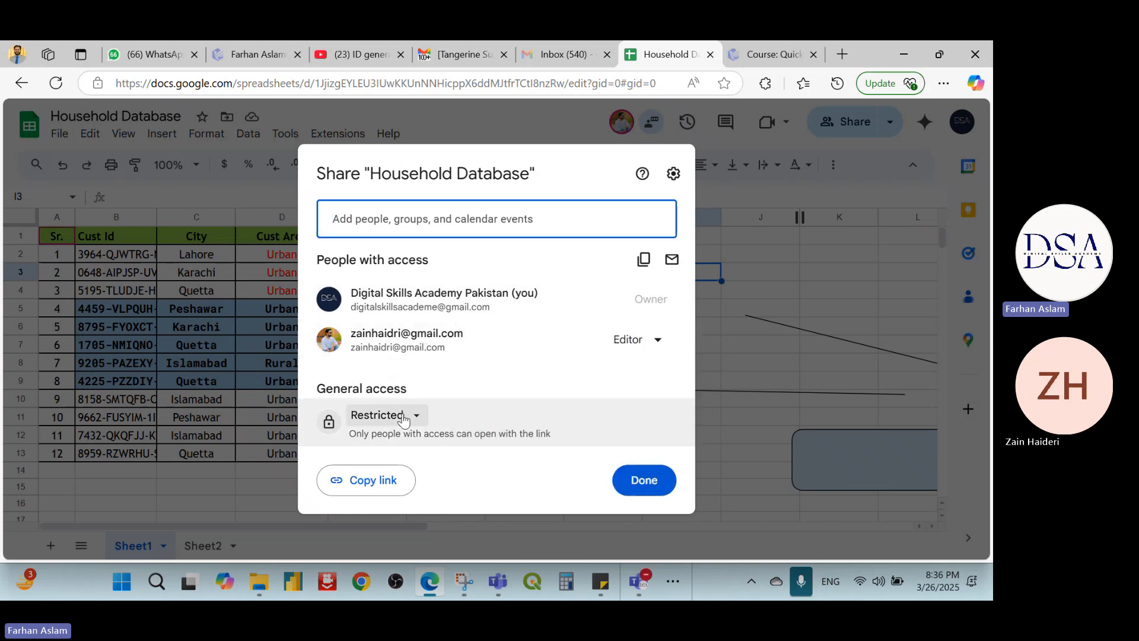
pyautogui.click(423, 419)
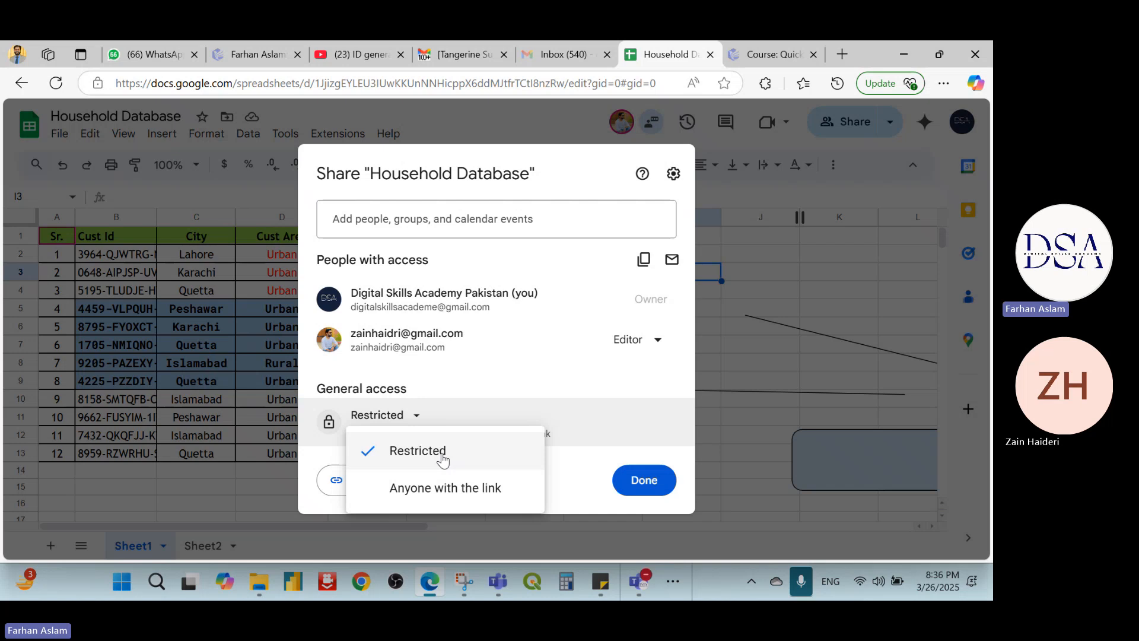
pyautogui.click(475, 490)
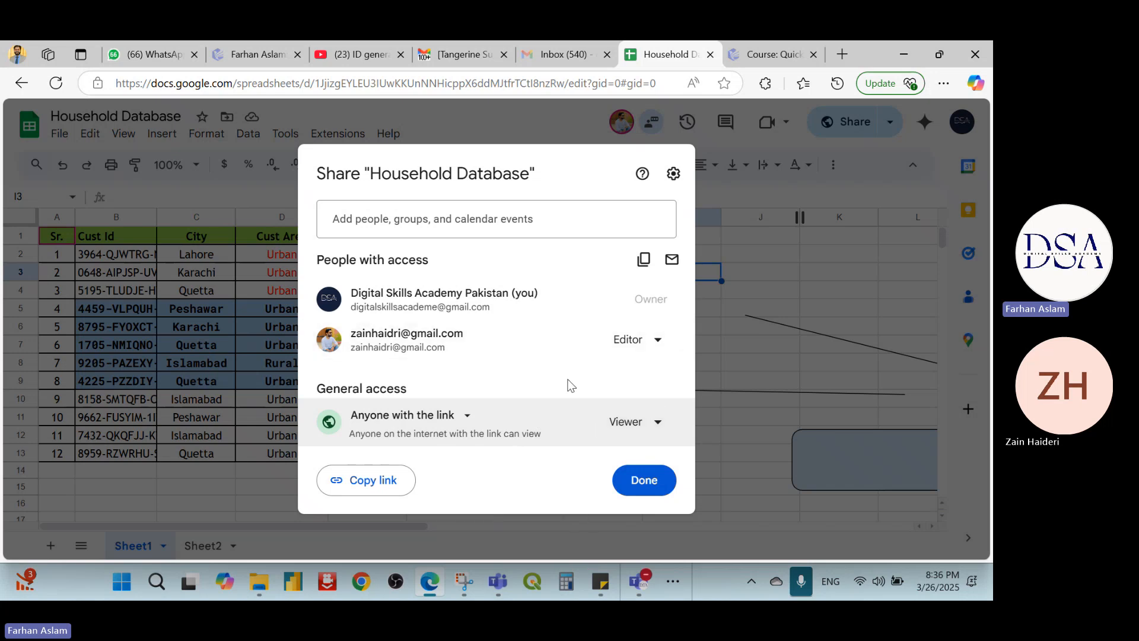
pyautogui.moveTo(512, 354)
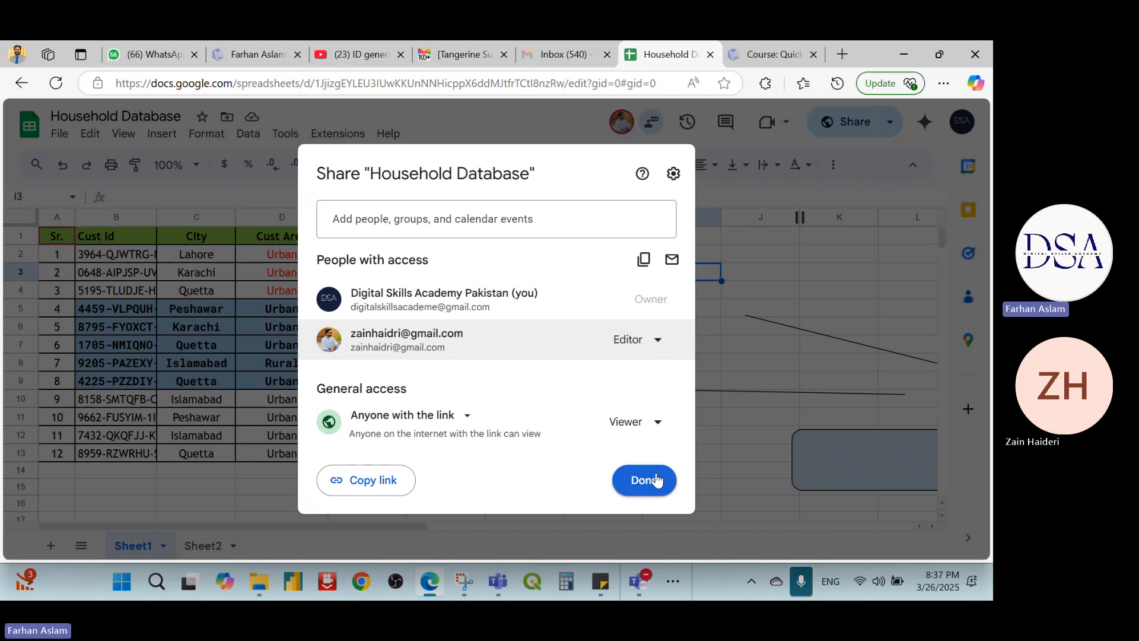
pyautogui.click(389, 480)
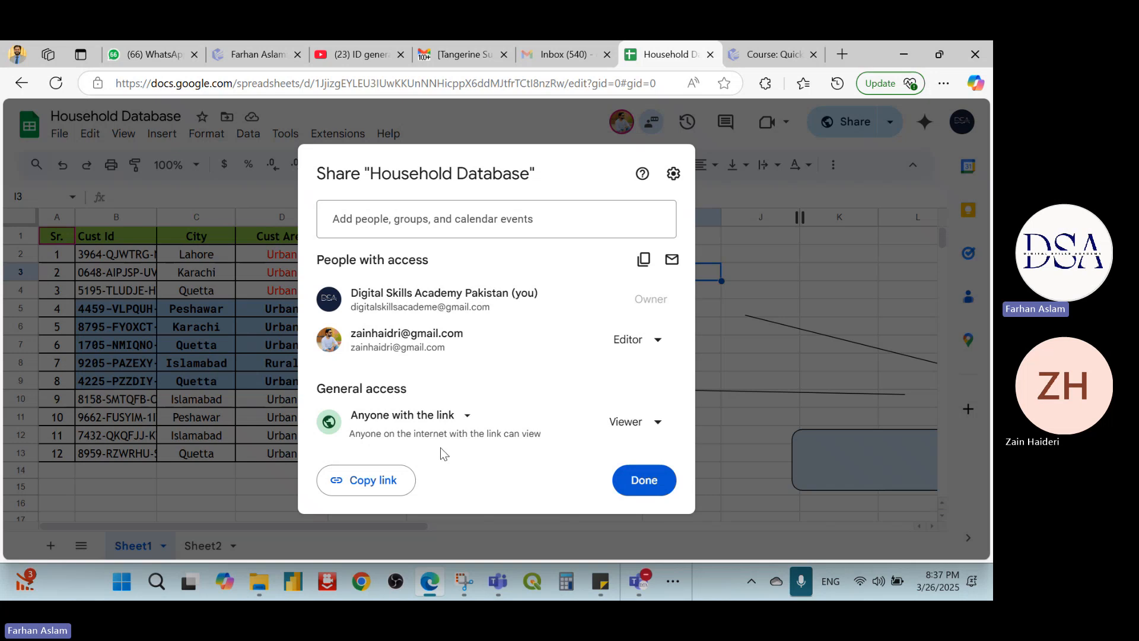
pyautogui.click(661, 493)
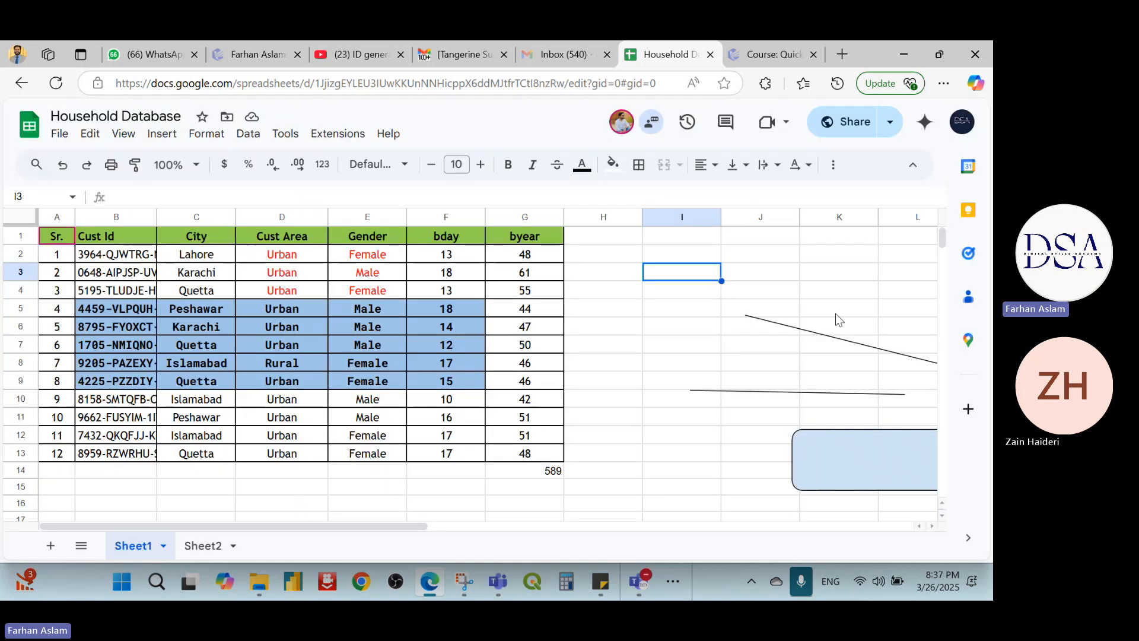
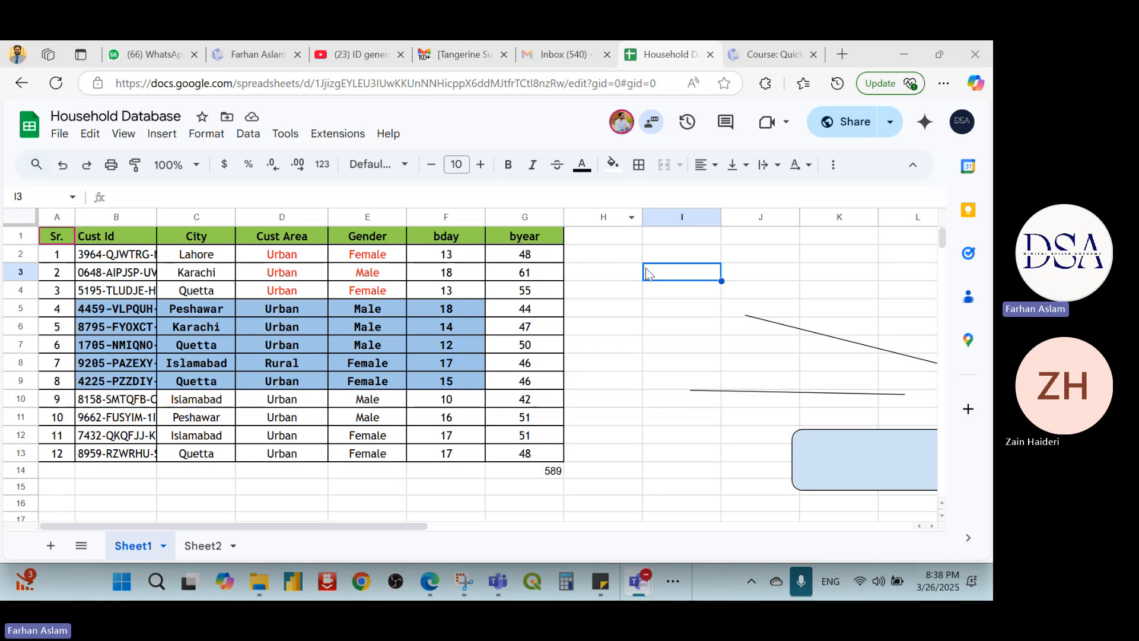
# - Select cell H6, then view the Excel & Power BI Batch 5 week planner image and return to the spreadsheet
pyautogui.click(638, 333)
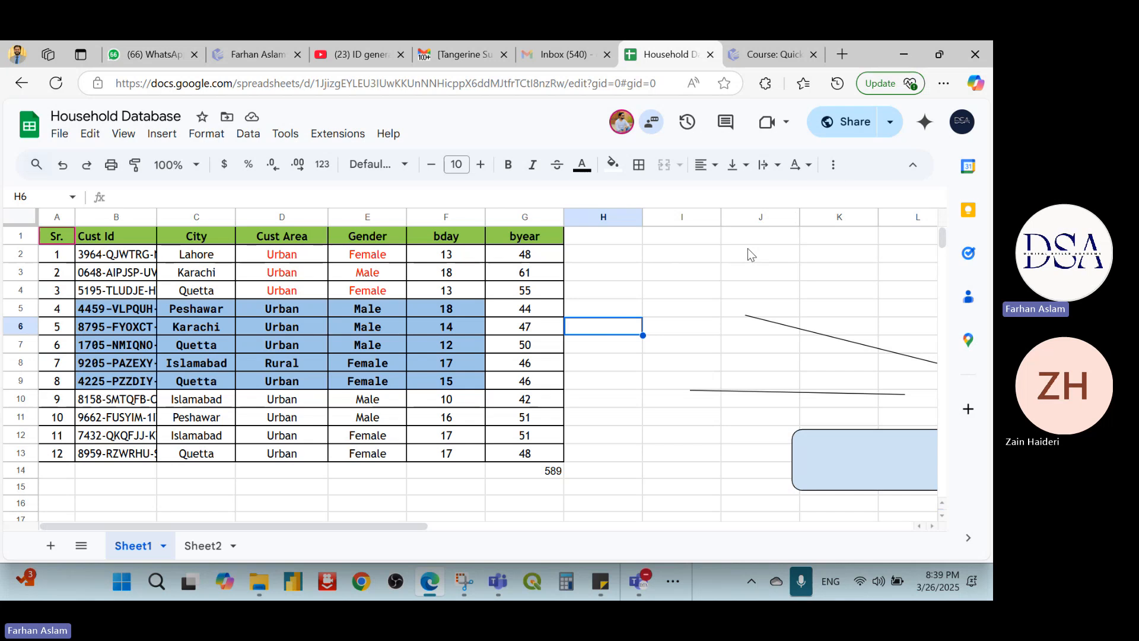
pyautogui.click(678, 574)
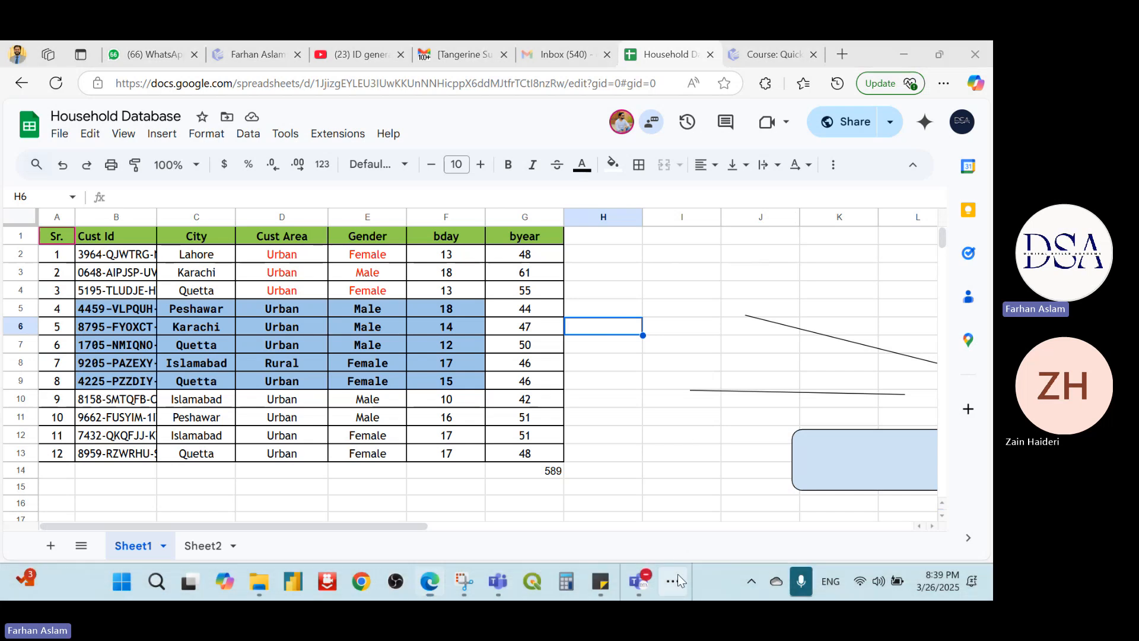
pyautogui.moveTo(626, 535)
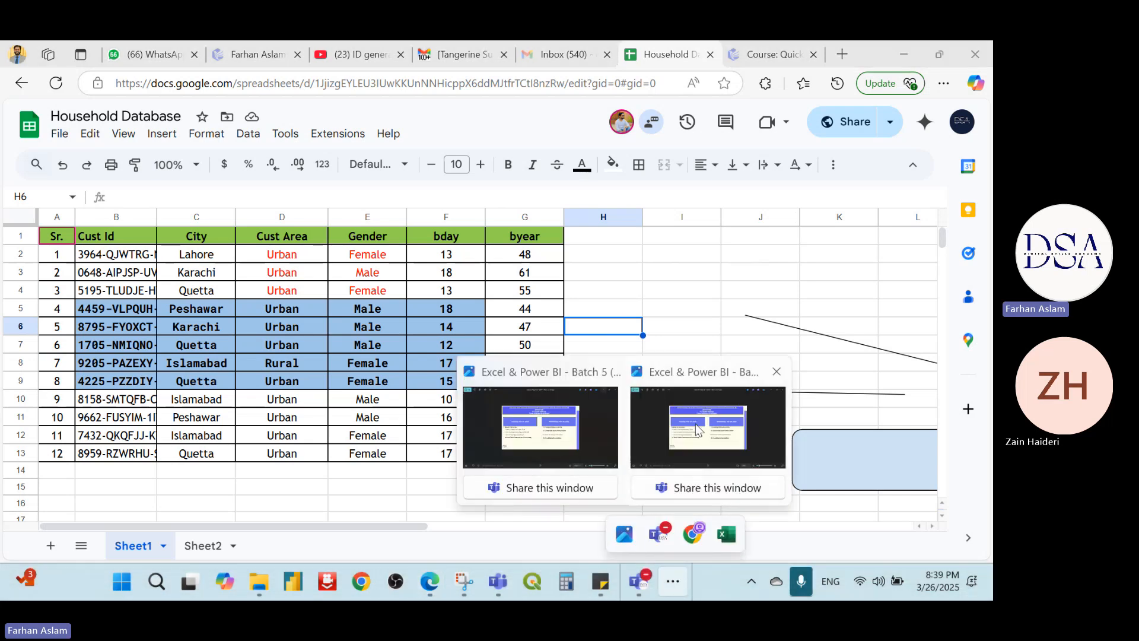
pyautogui.click(696, 424)
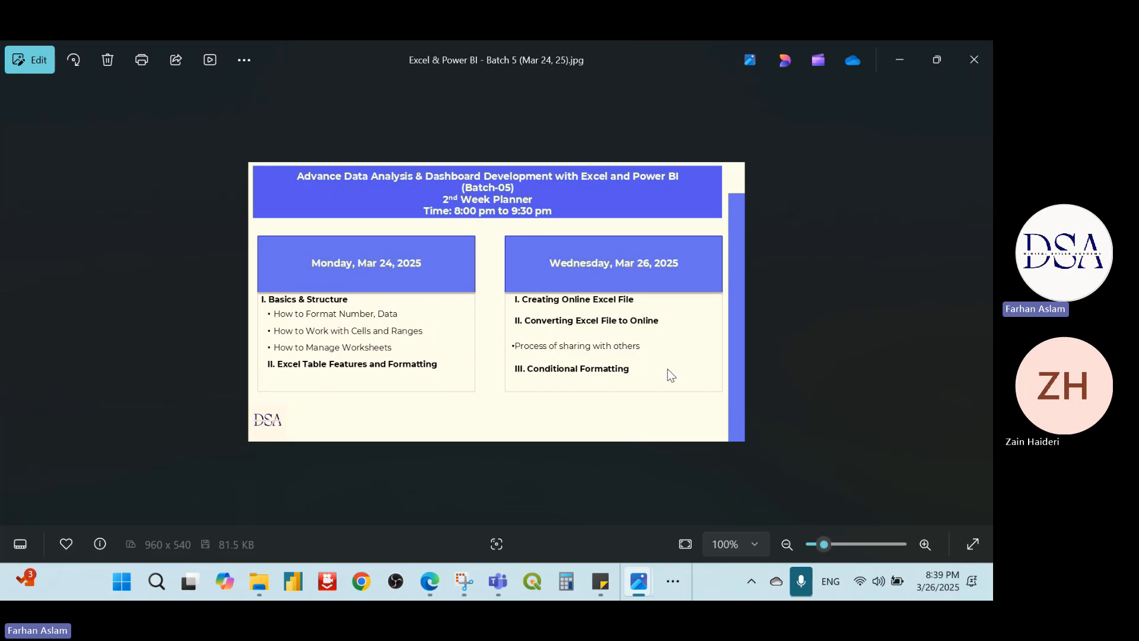
pyautogui.click(898, 62)
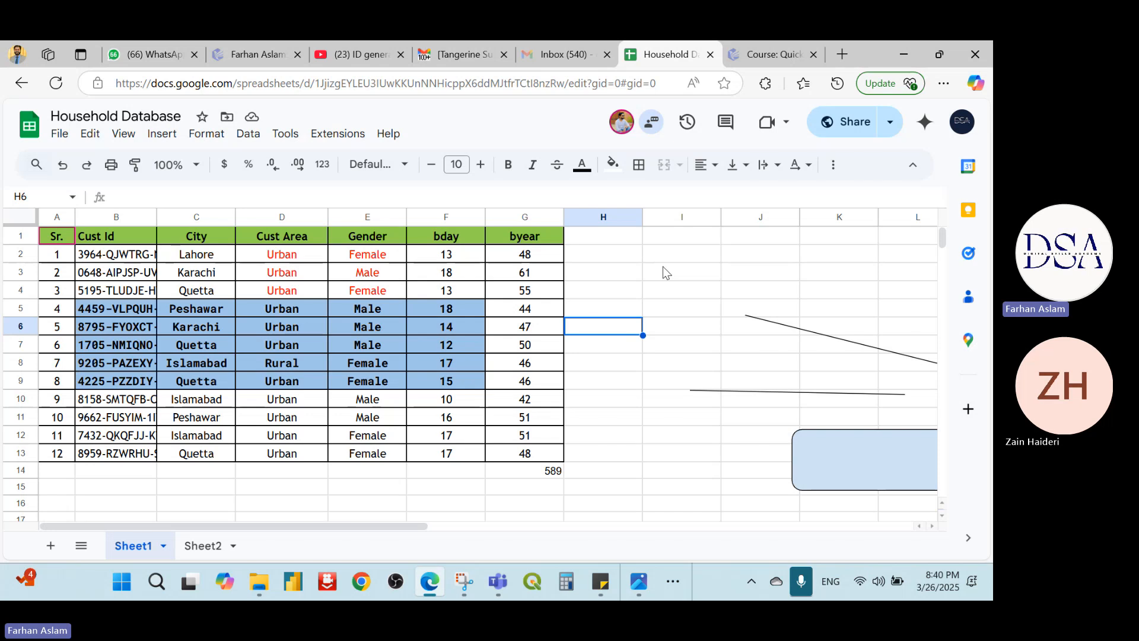
# - Switch to the Gmail inbox, browse the Google apps, open Google Drive, and decline the suggestion to switch to Chrome
pyautogui.click(569, 56)
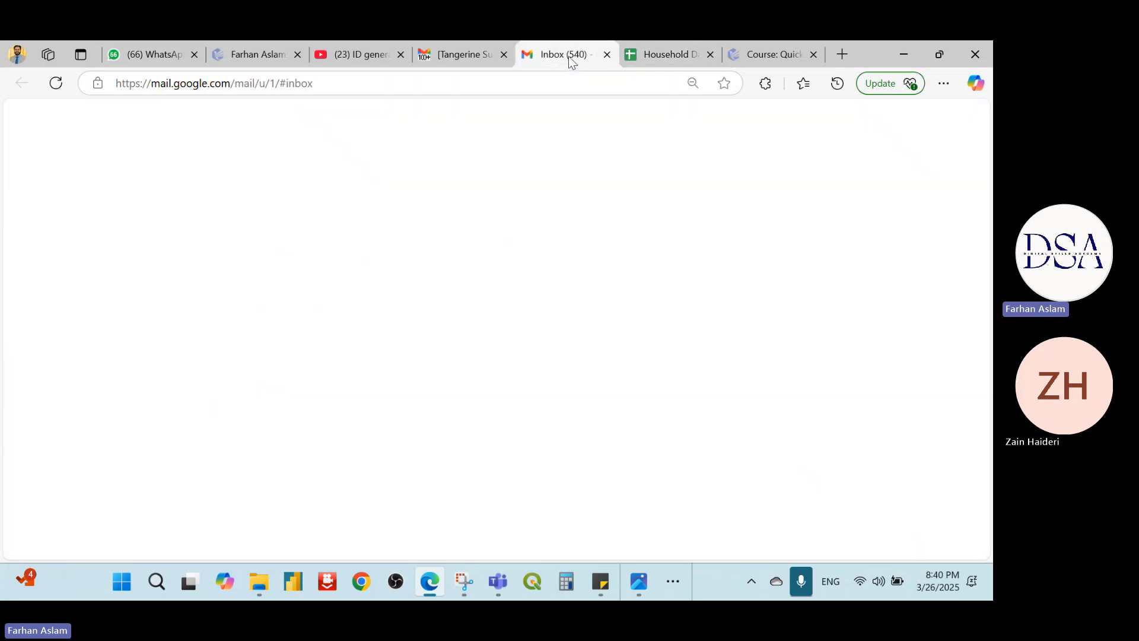
pyautogui.click(934, 124)
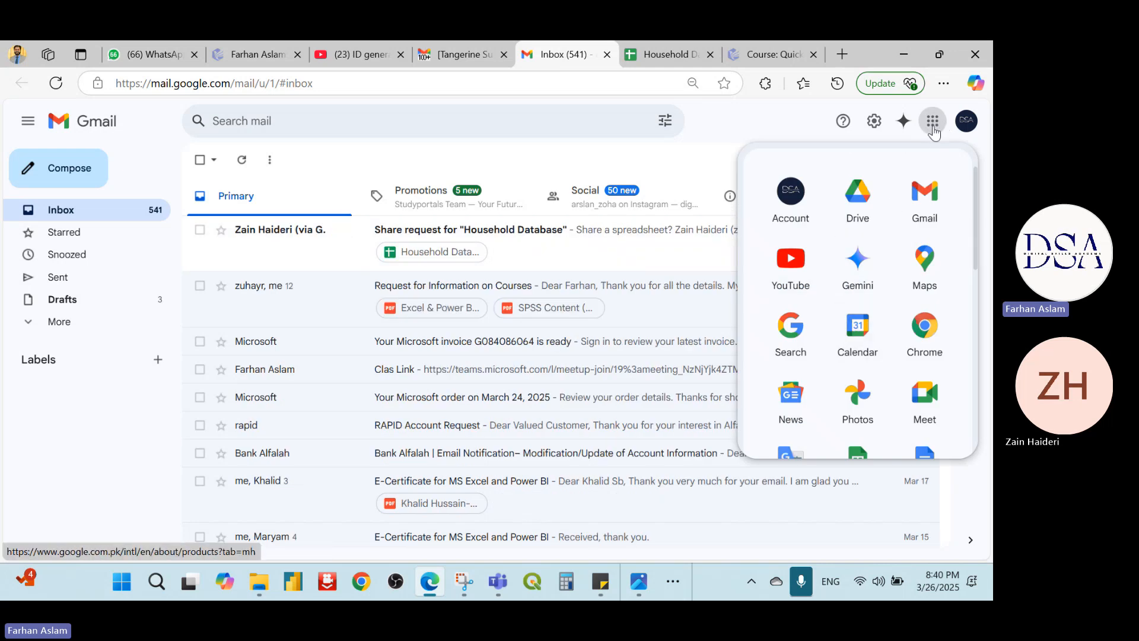
pyautogui.scroll(-3, 857, 313)
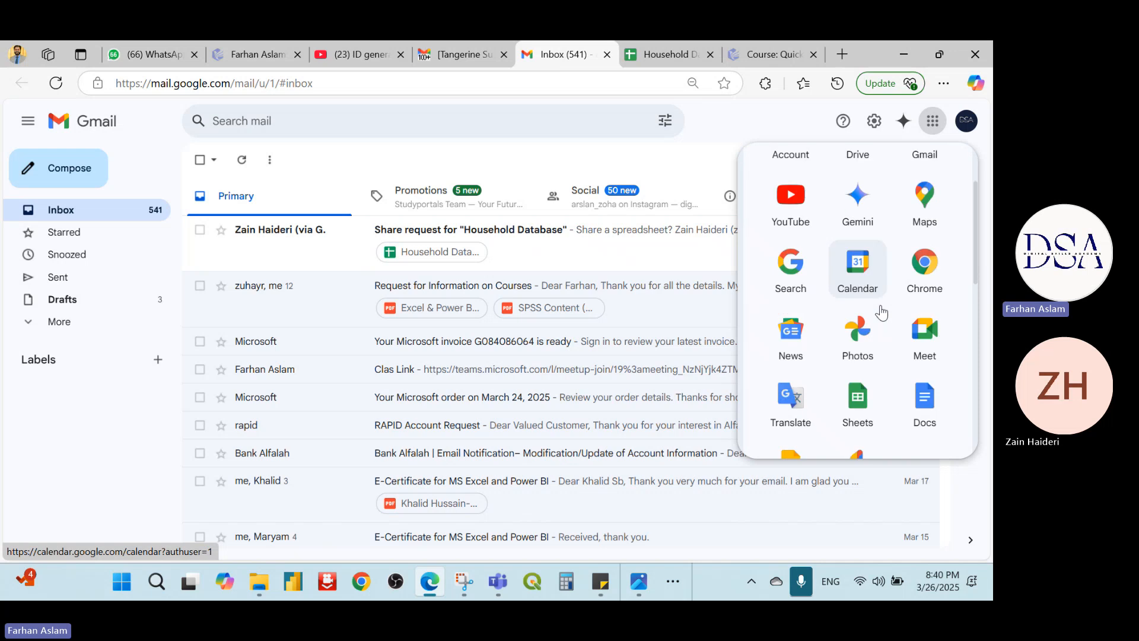
pyautogui.scroll(-5, 881, 313)
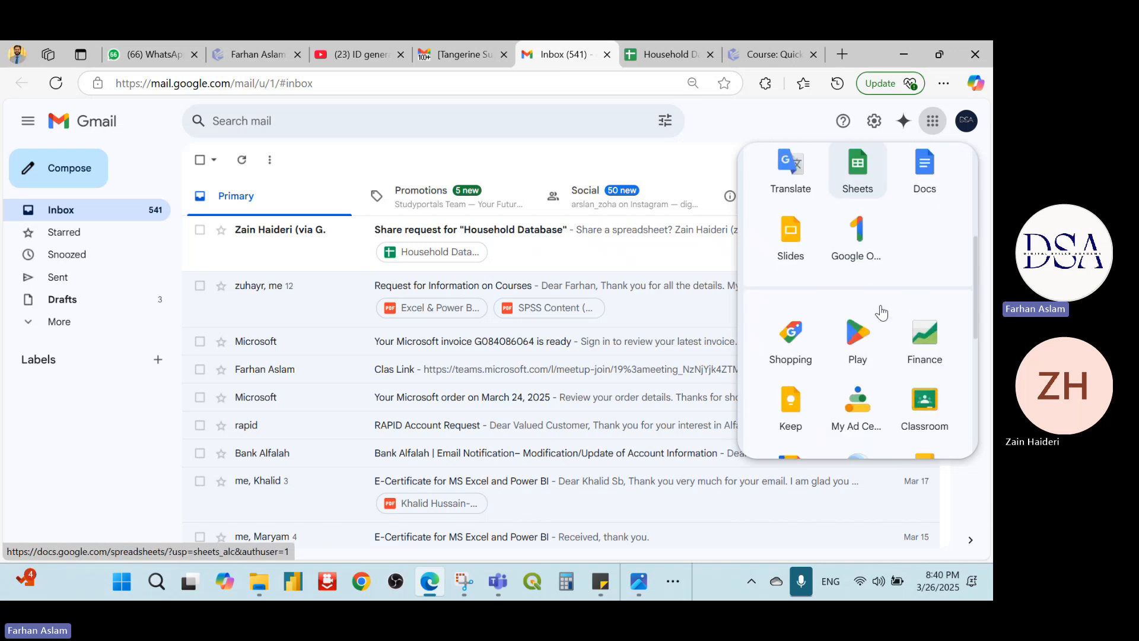
pyautogui.scroll(-3, 881, 313)
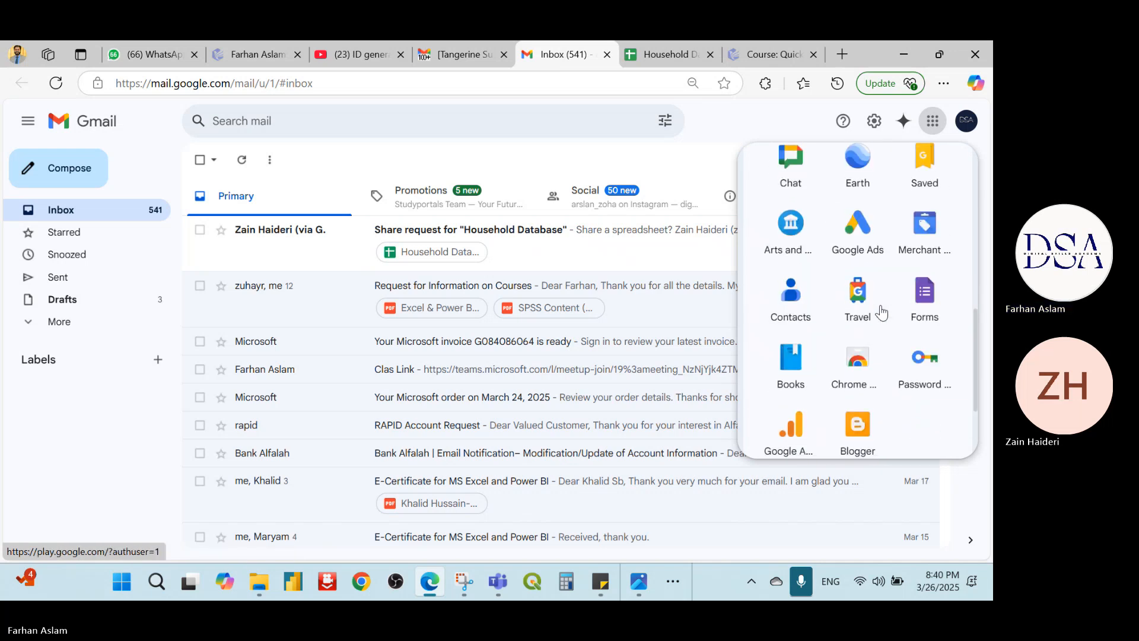
pyautogui.scroll(6, 881, 313)
pyautogui.scroll(3, 882, 313)
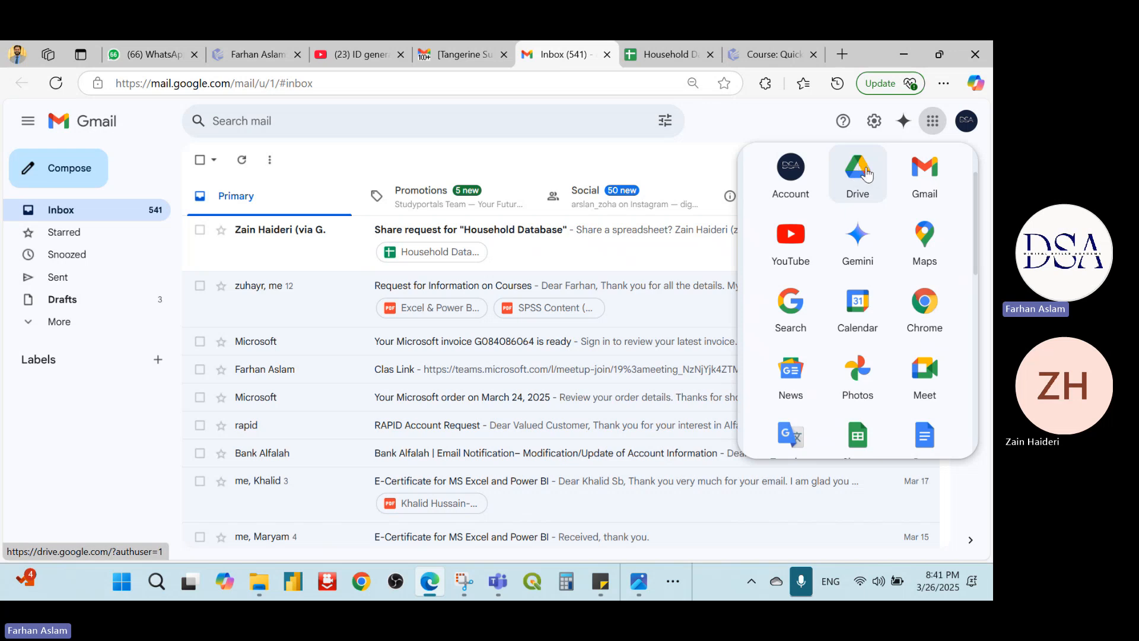
pyautogui.click(867, 173)
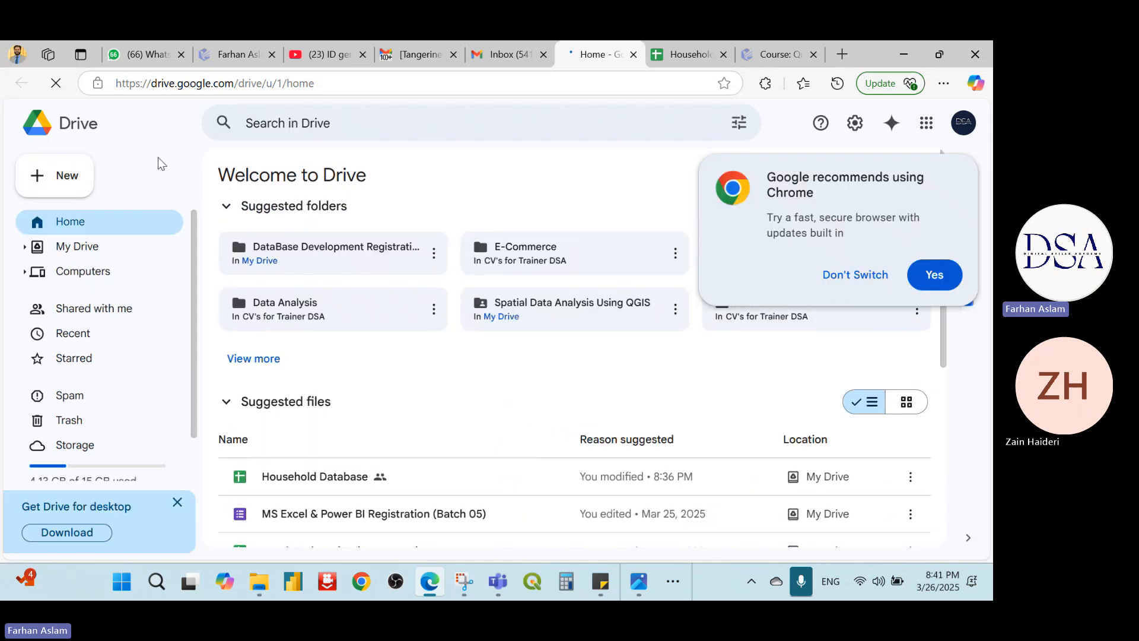
pyautogui.click(858, 276)
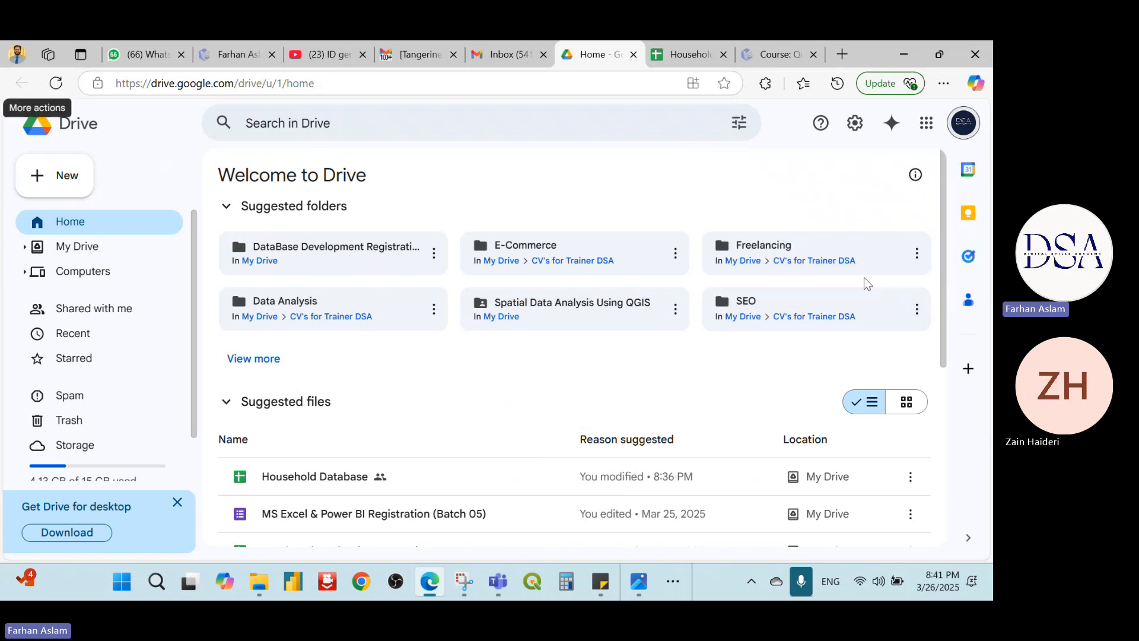
# - Upload Customer Database (Mar 2025) from the Batch 05 - March 2025 Demo Files folder and show it in My Drive
pyautogui.click(51, 186)
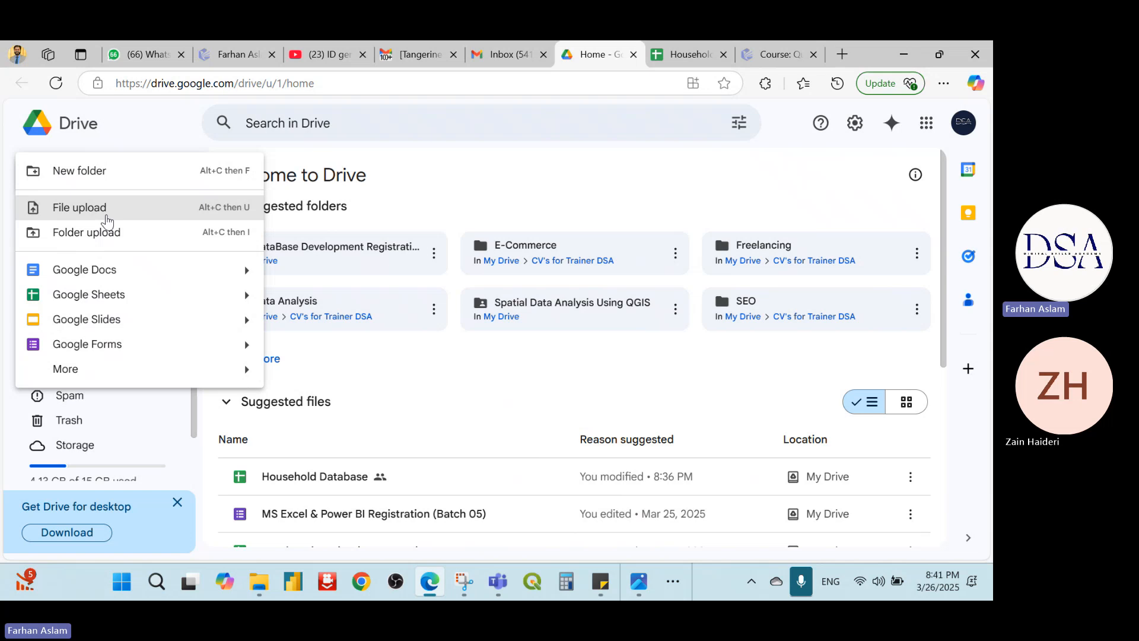
pyautogui.click(106, 216)
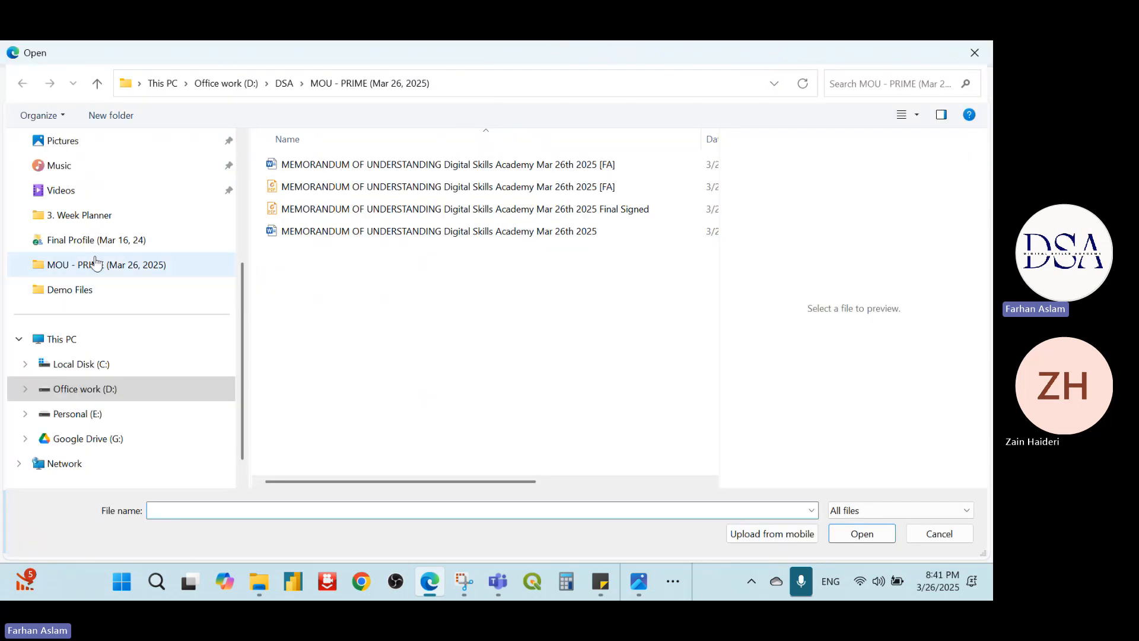
pyautogui.scroll(3, 93, 262)
pyautogui.click(68, 274)
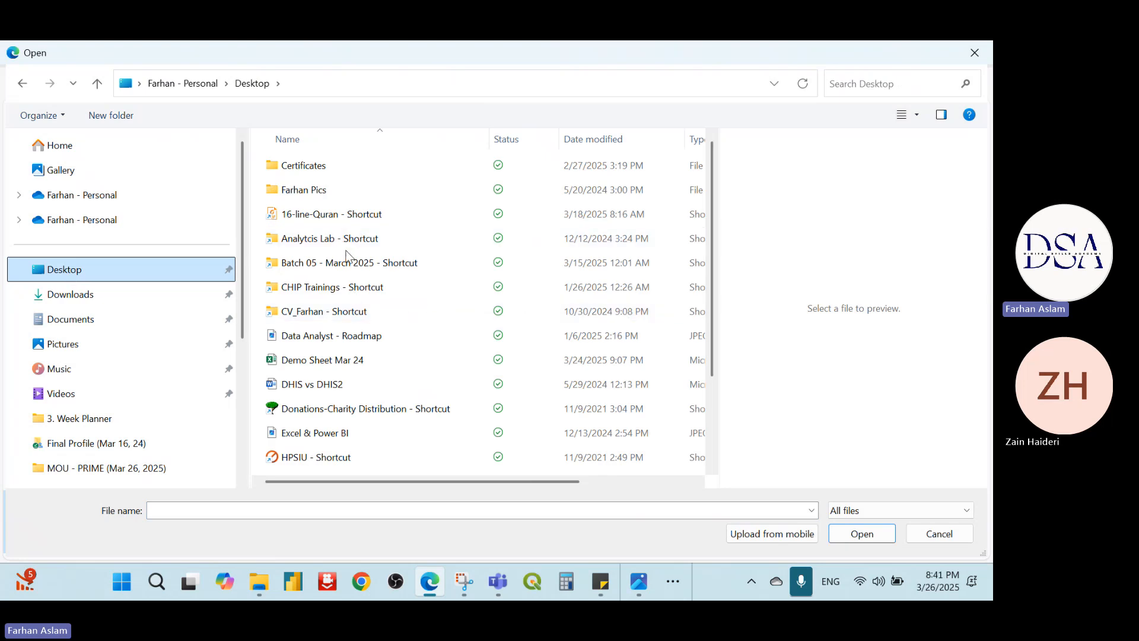
pyautogui.doubleClick(344, 270)
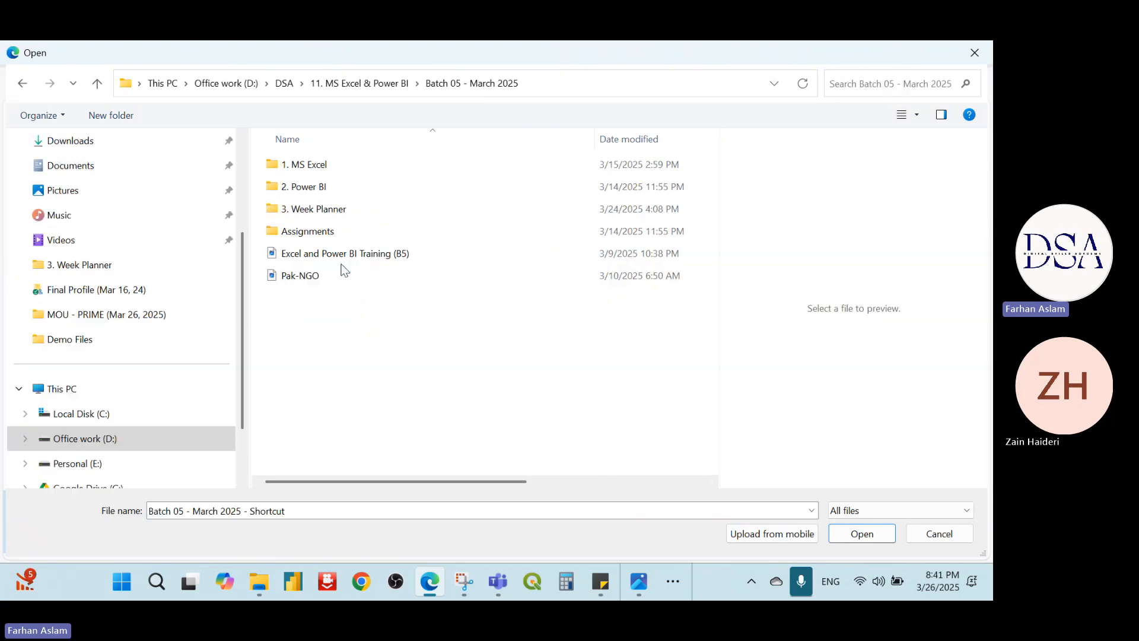
pyautogui.doubleClick(322, 170)
pyautogui.doubleClick(321, 170)
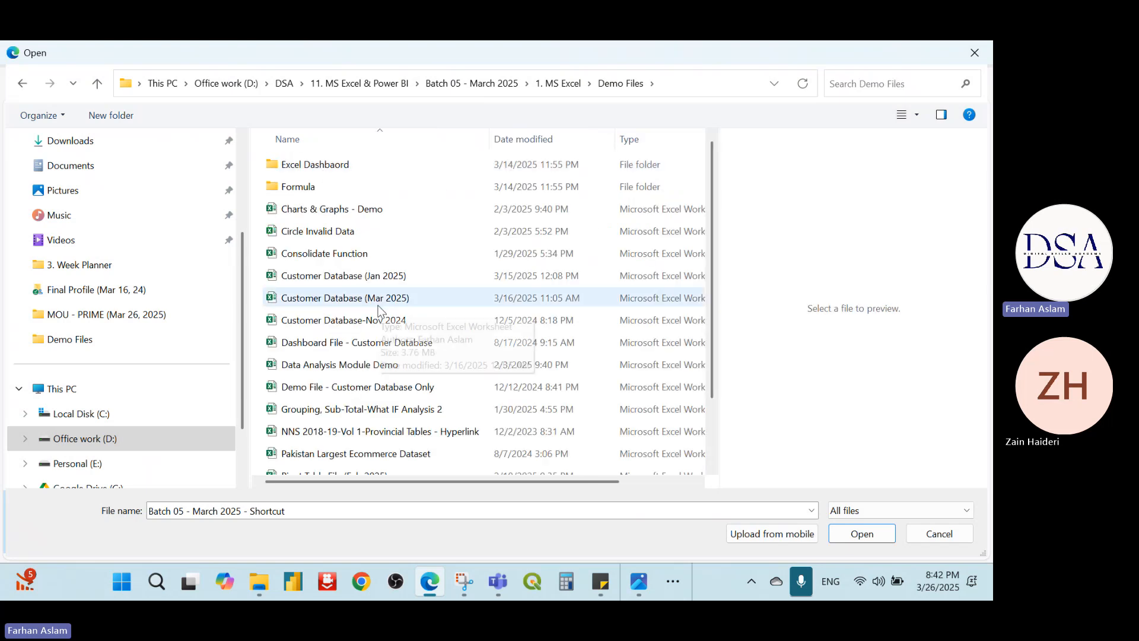
pyautogui.click(374, 305)
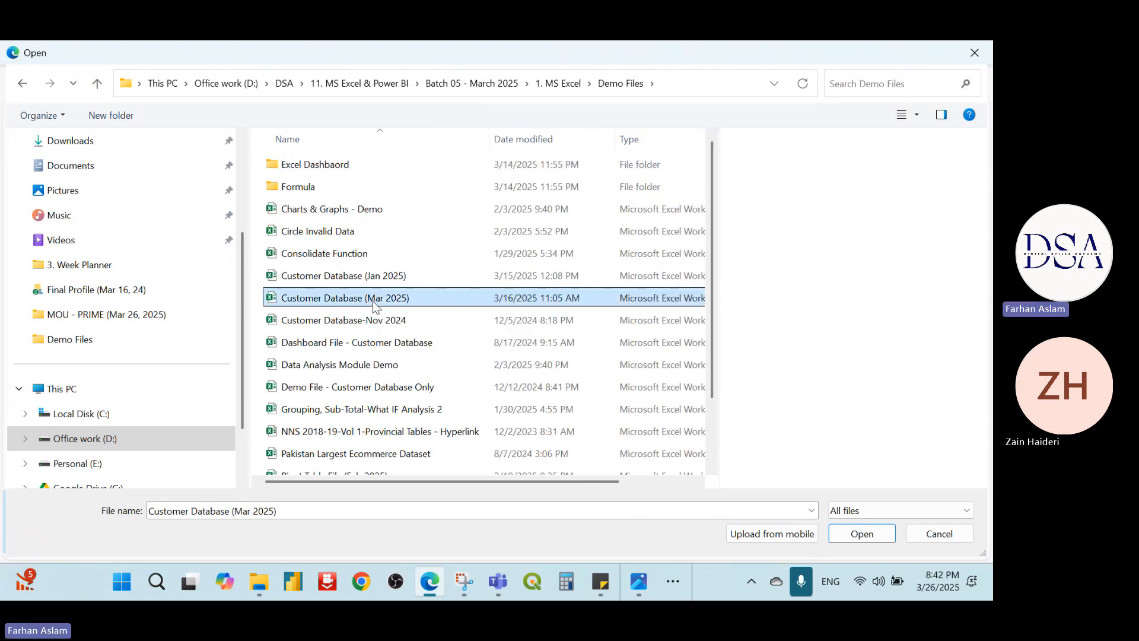
pyautogui.click(878, 536)
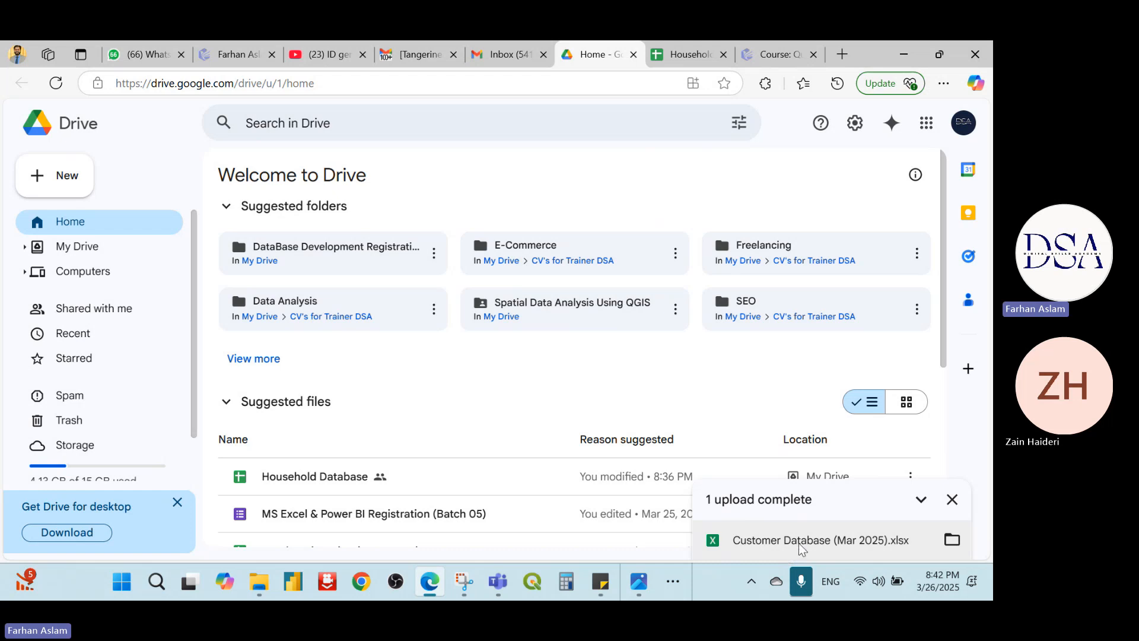
pyautogui.click(952, 540)
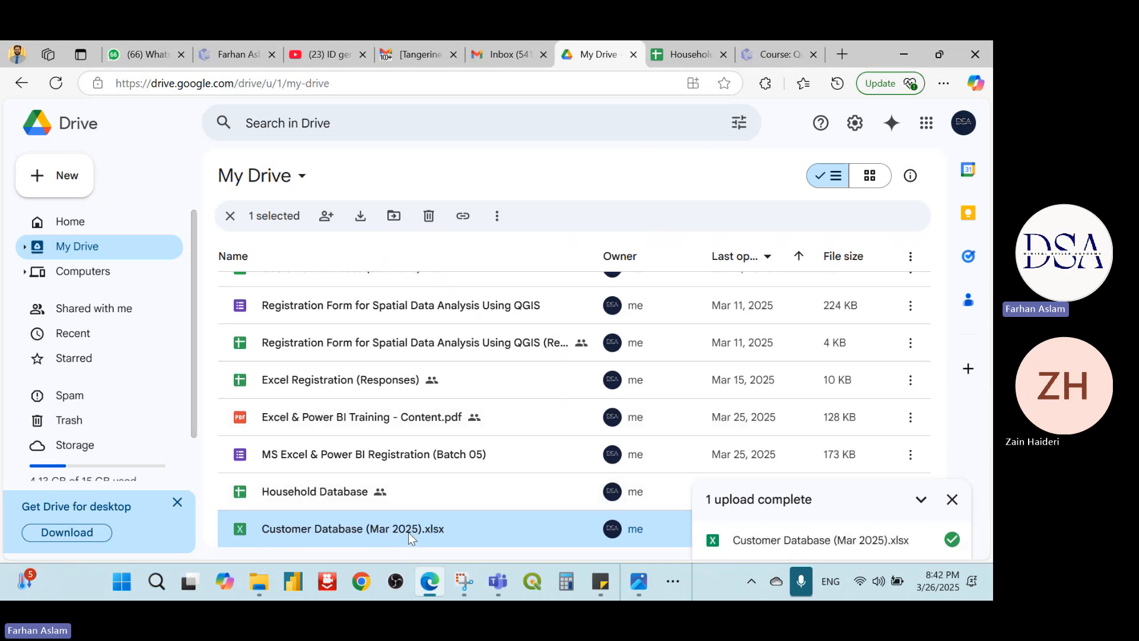
pyautogui.click(950, 502)
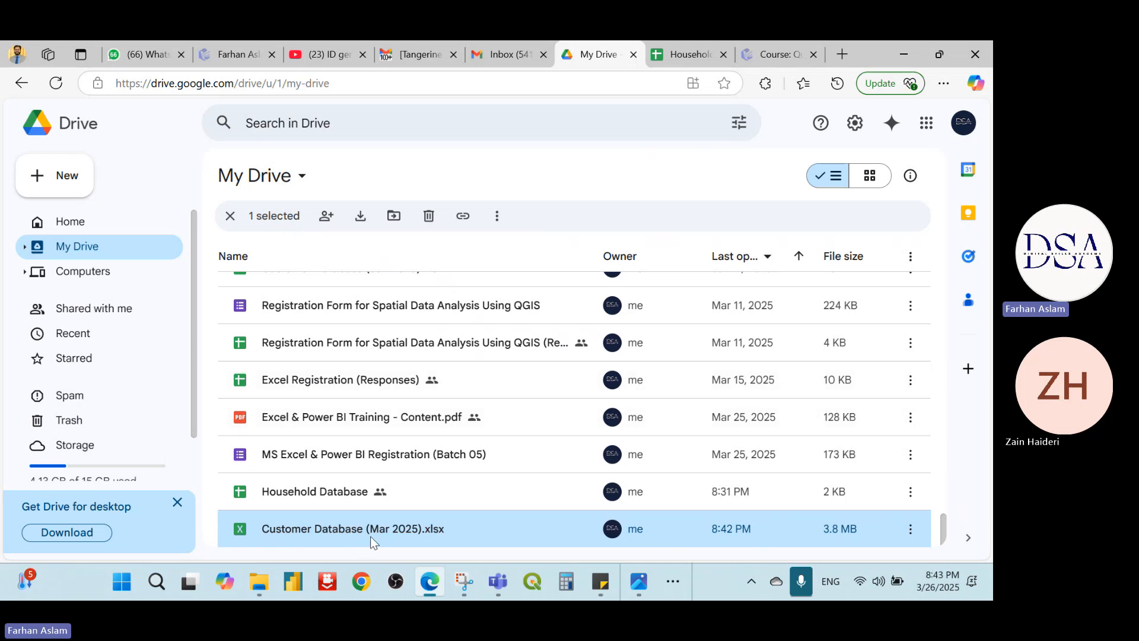
# - Start sharing Customer Database (Mar 2025).xlsx, add the recipient's e-mail, and review the permission roles
pyautogui.click(327, 216)
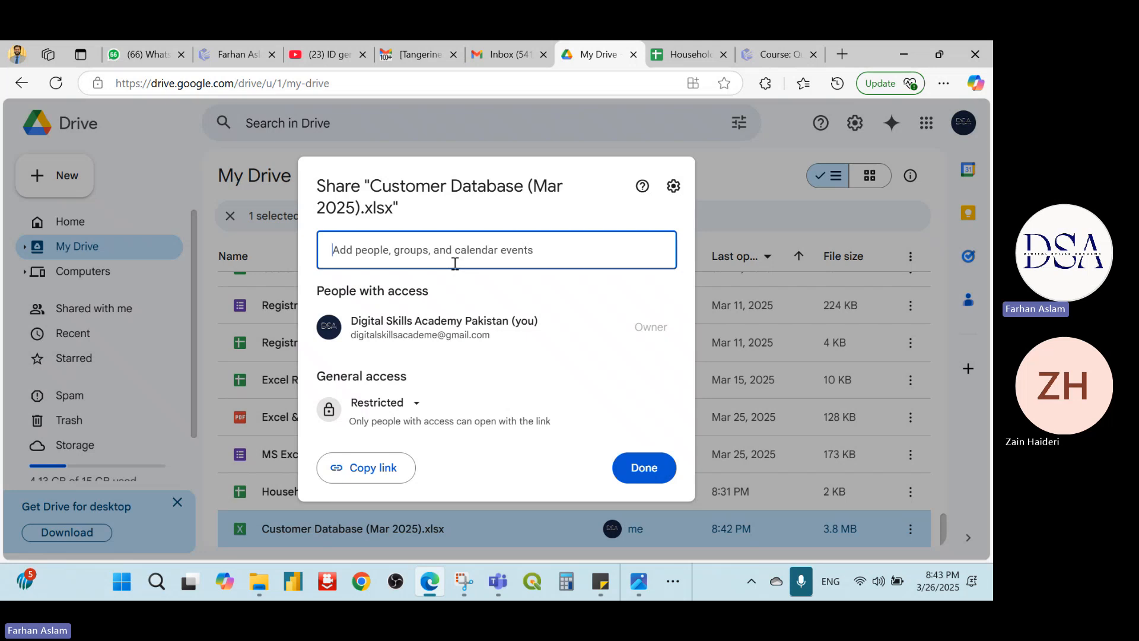
pyautogui.click(455, 263)
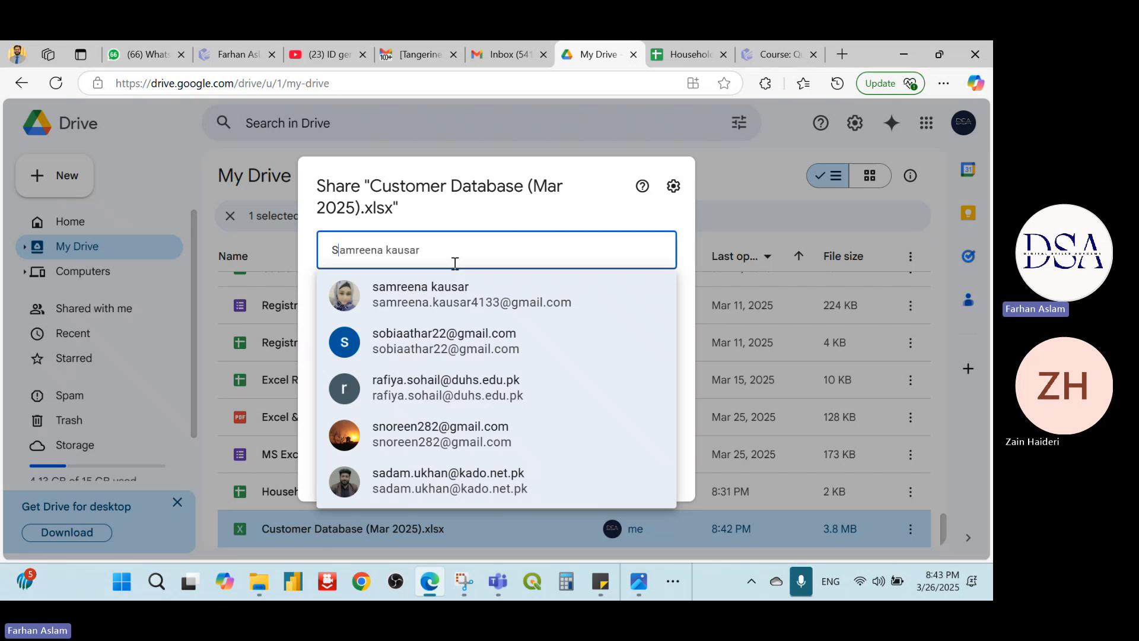
pyautogui.write('za')
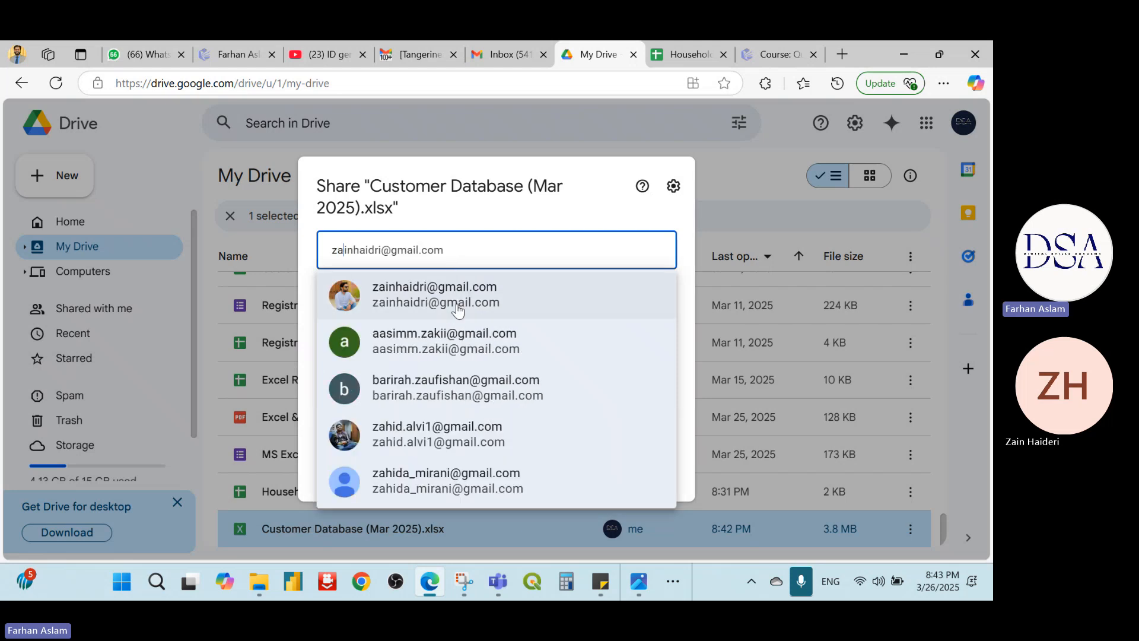
pyautogui.click(457, 303)
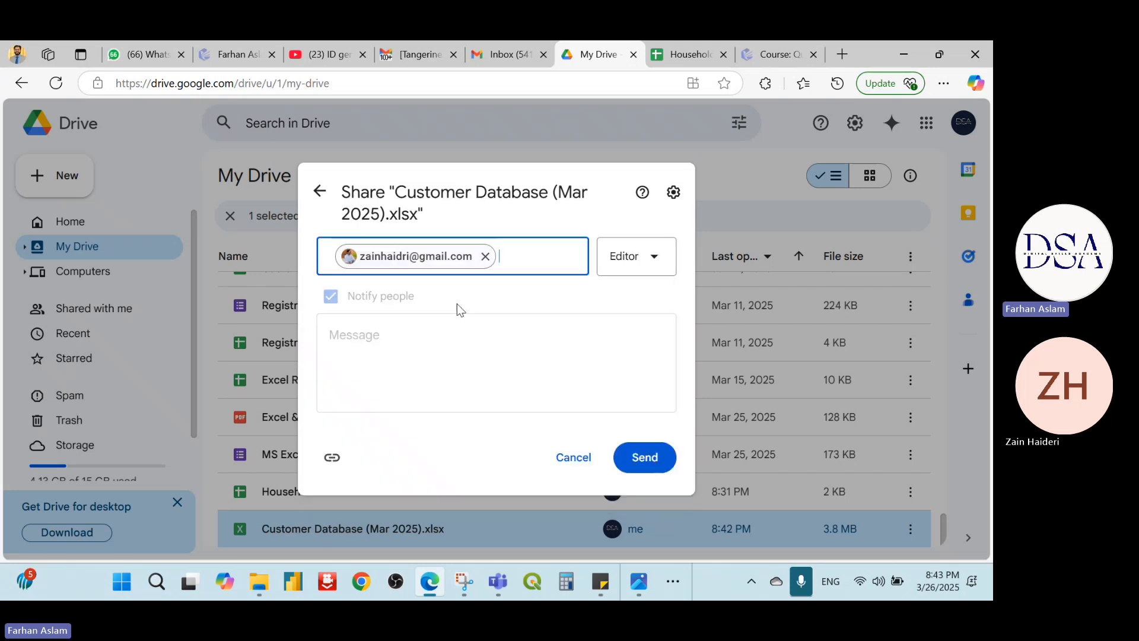
pyautogui.click(656, 263)
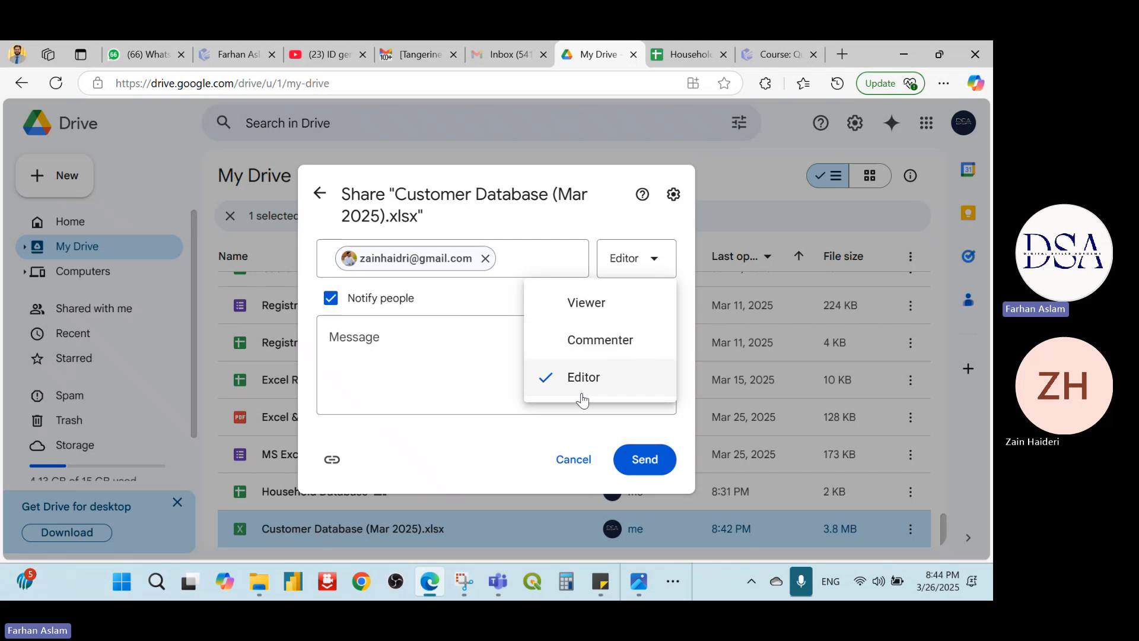
# - Keep the recipient as Editor, add the message "Plz check", and send the sharing invitation
pyautogui.click(431, 362)
pyautogui.write('Plz ')
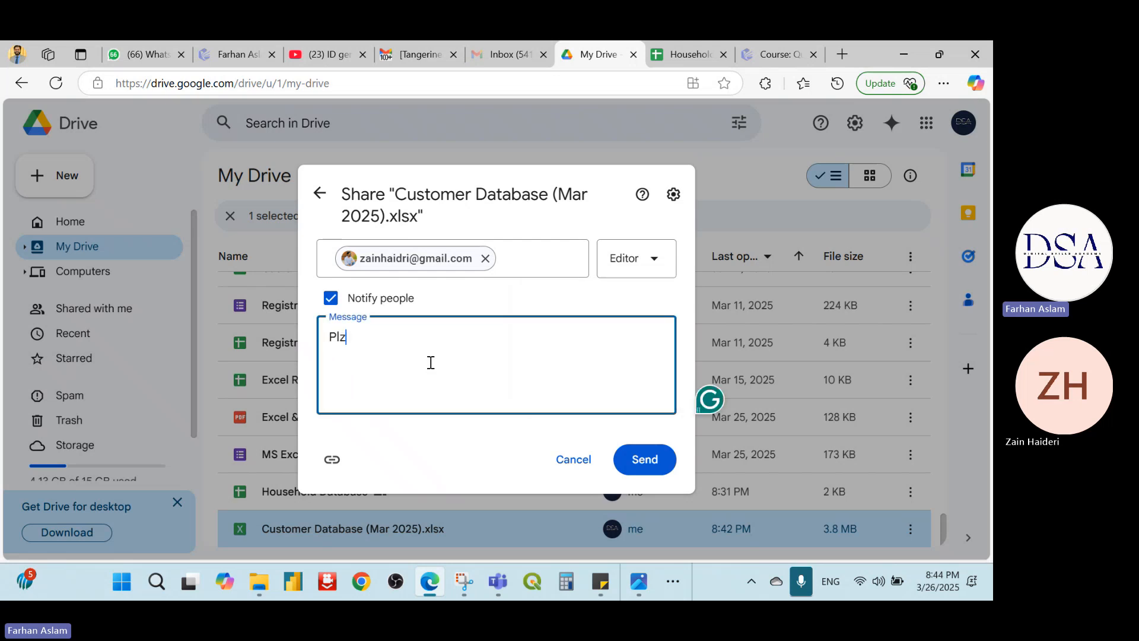
pyautogui.write('chaeck')
pyautogui.press('BackSpace')
pyautogui.press('BackSpace')
pyautogui.press('BackSpace')
pyautogui.press('BackSpace')
pyautogui.write('eck')
pyautogui.click(649, 467)
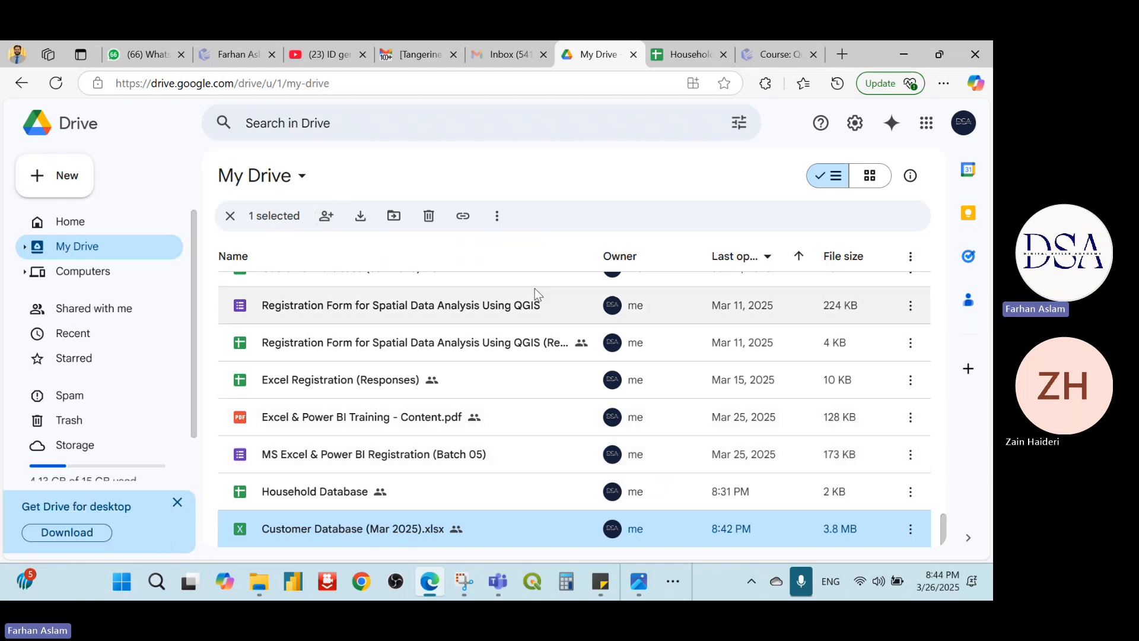
# - Set the general access of Customer Database (Mar 2025).xlsx to Anyone with the link and finish sharing
pyautogui.click(326, 218)
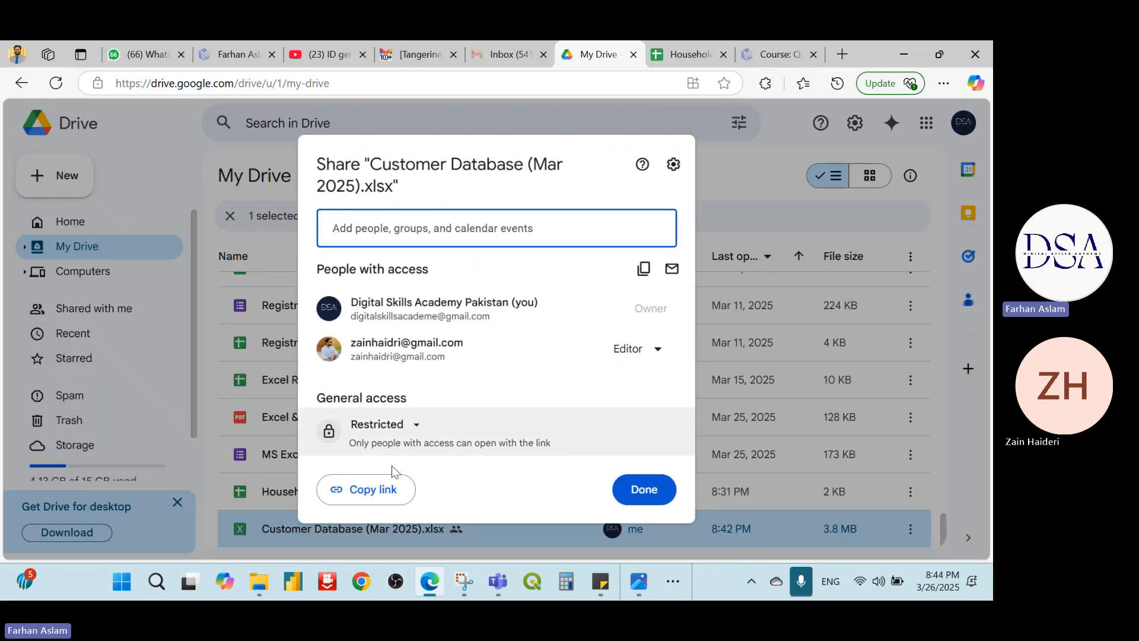
pyautogui.click(413, 427)
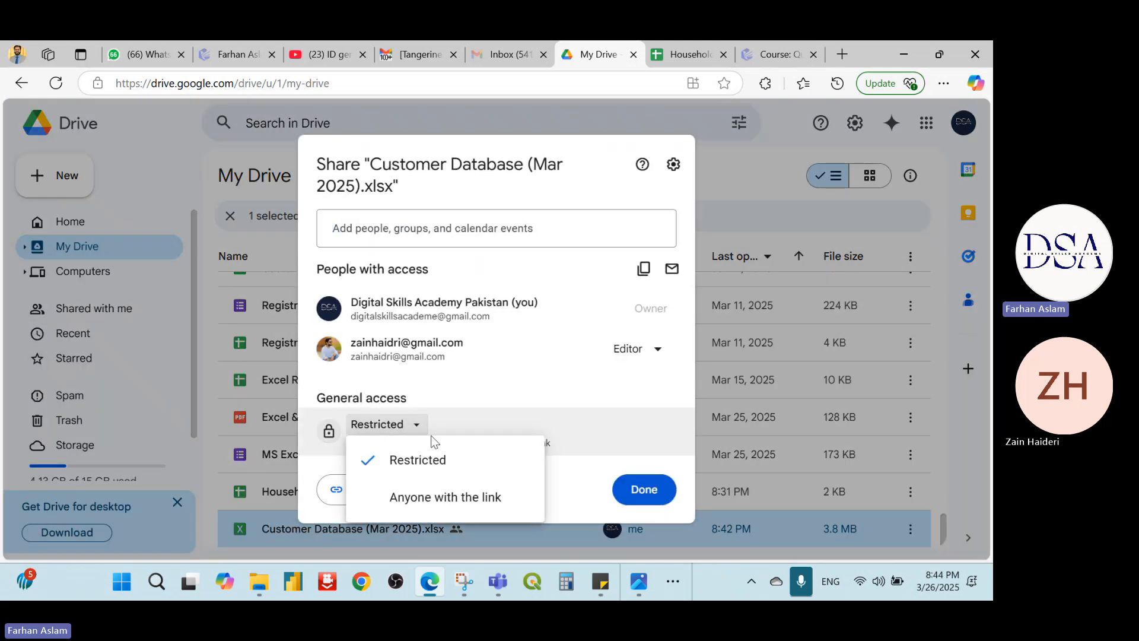
pyautogui.click(454, 497)
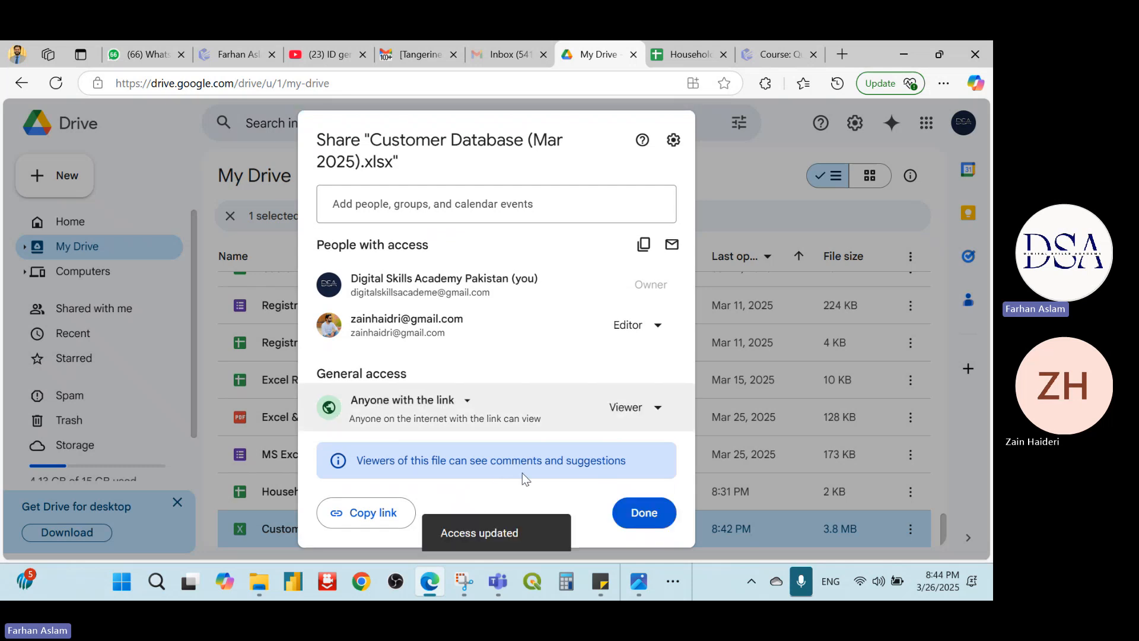
pyautogui.click(652, 523)
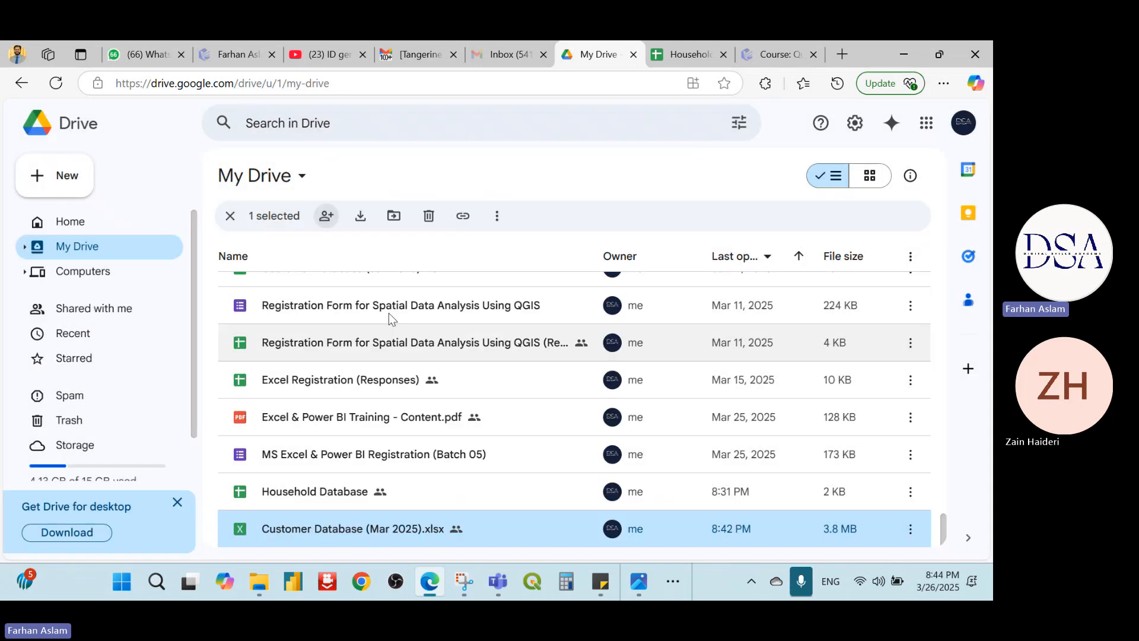
# - Copy the link of Customer Database (Mar 2025).xlsx and send it in the Microsoft Teams meeting chat
pyautogui.click(463, 218)
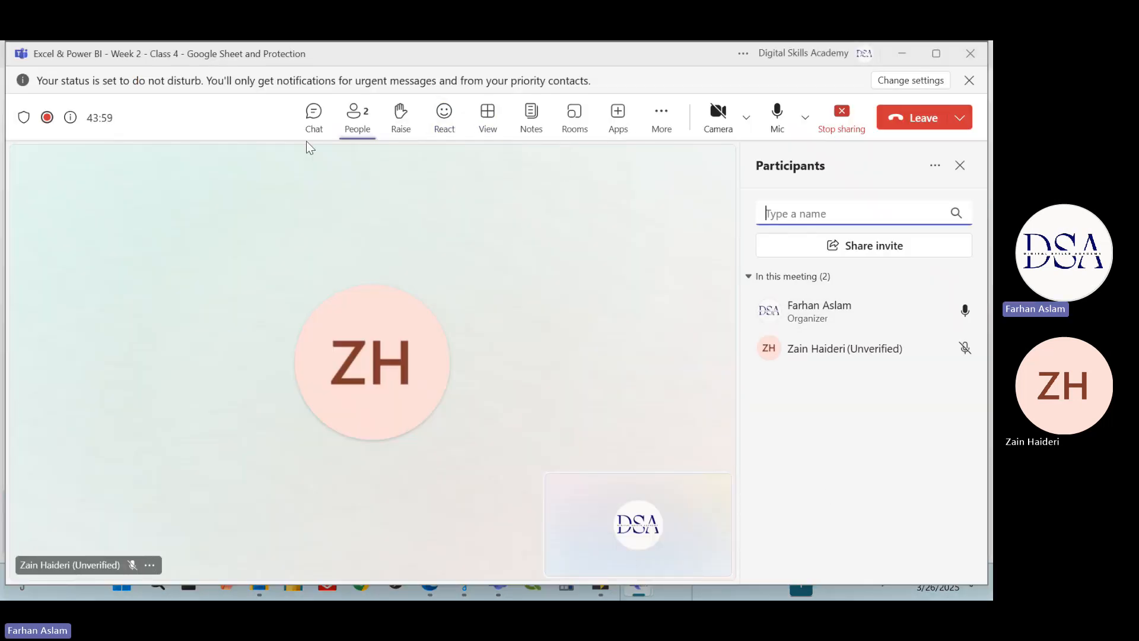
pyautogui.click(314, 113)
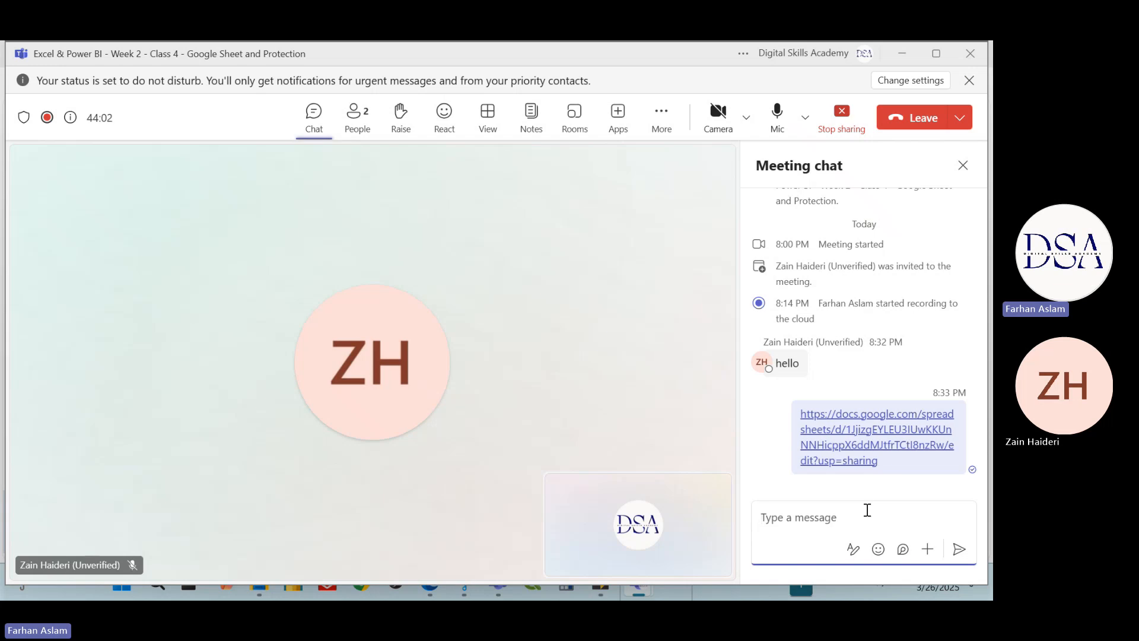
pyautogui.click(866, 513)
pyautogui.hotkey('ctrl', 'v')
pyautogui.hotkey('ctrl', 'z')
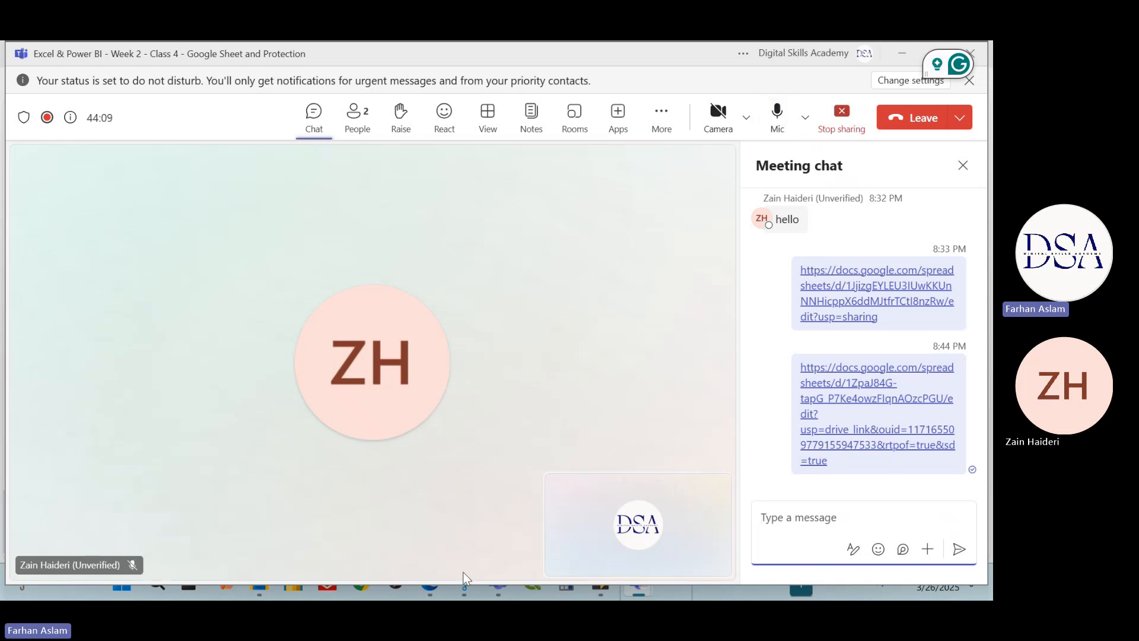
# - Dismiss the do-not-disturb notice in the meeting window and return to Google Drive
pyautogui.hotkey('ctrl', 'a')
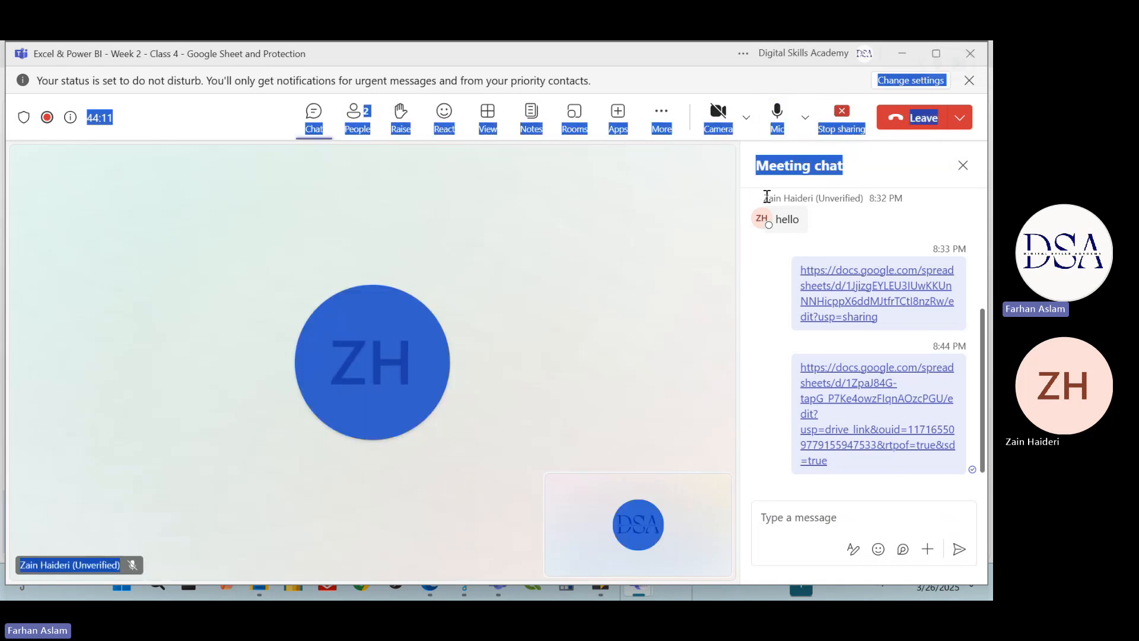
pyautogui.click(765, 262)
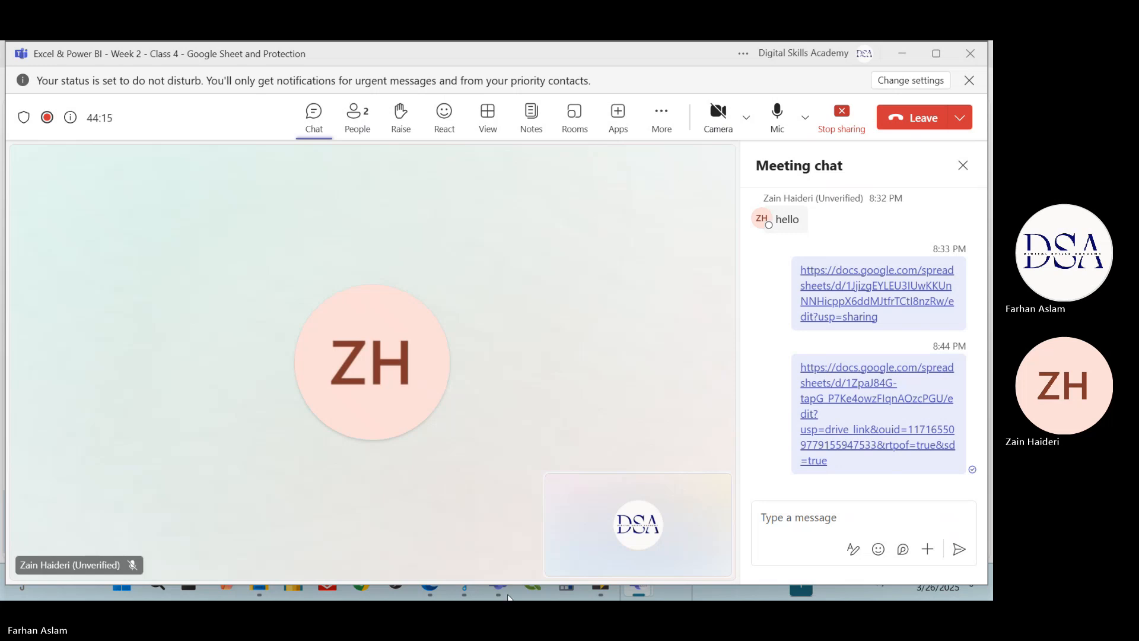
pyautogui.click(969, 80)
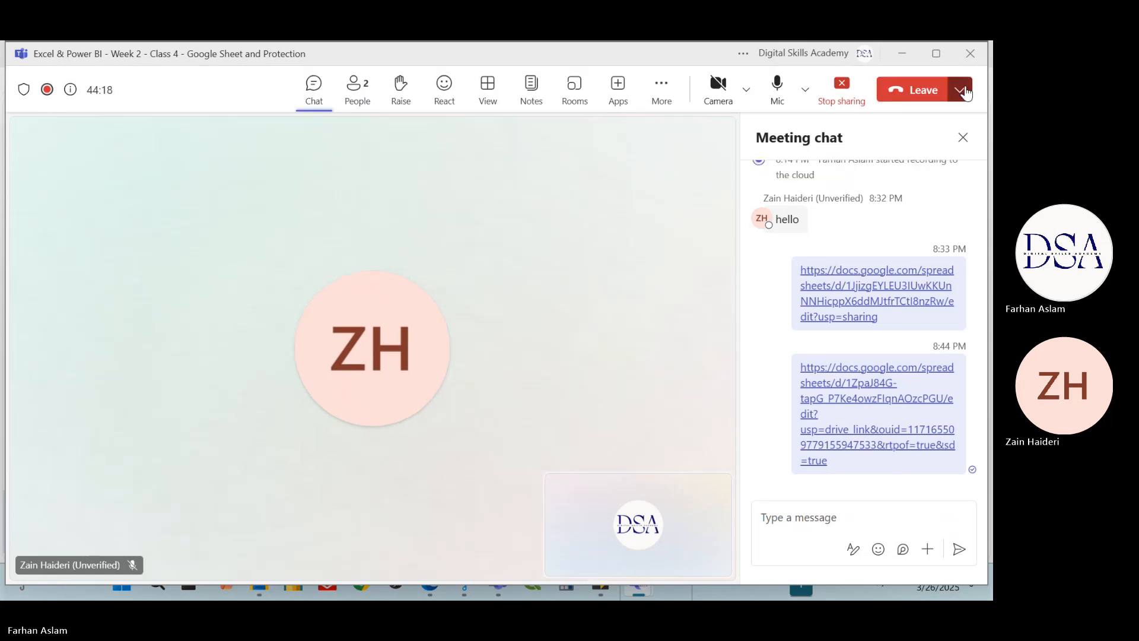
pyautogui.click(909, 52)
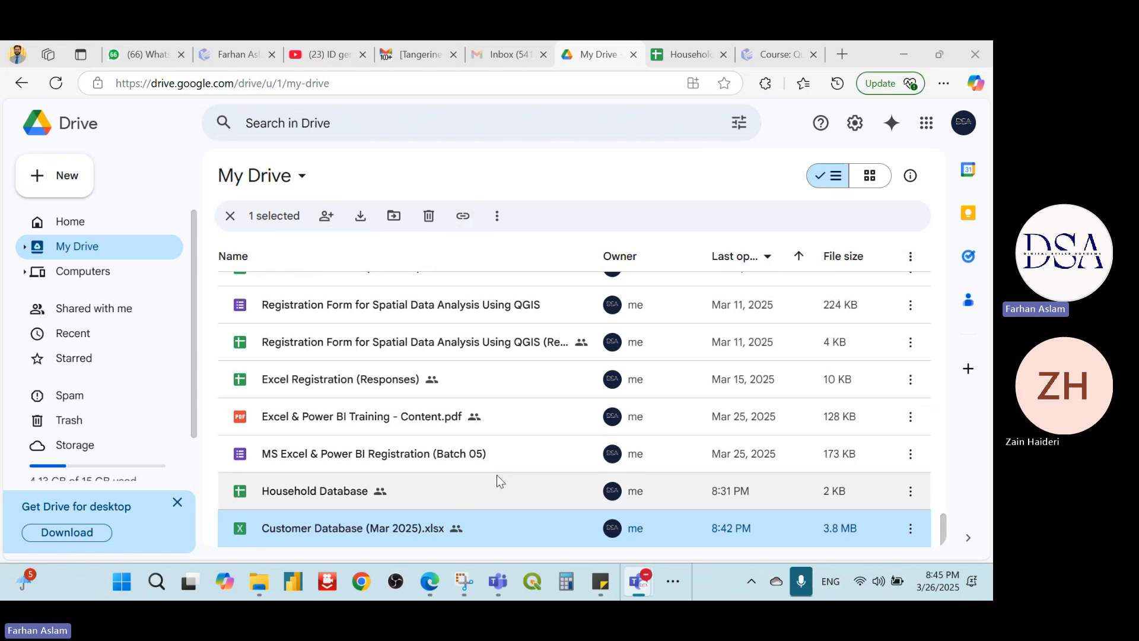
# - Review the available file actions for Customer Database (Mar 2025).xlsx, including the Share options, without applying any
pyautogui.click(912, 534)
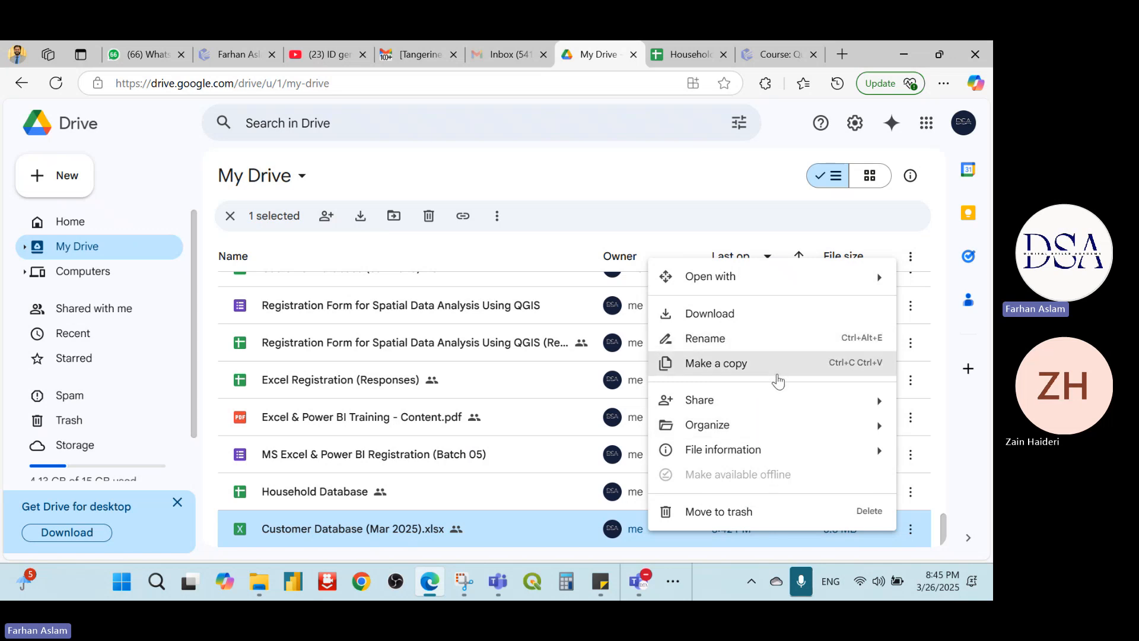
pyautogui.moveTo(769, 291)
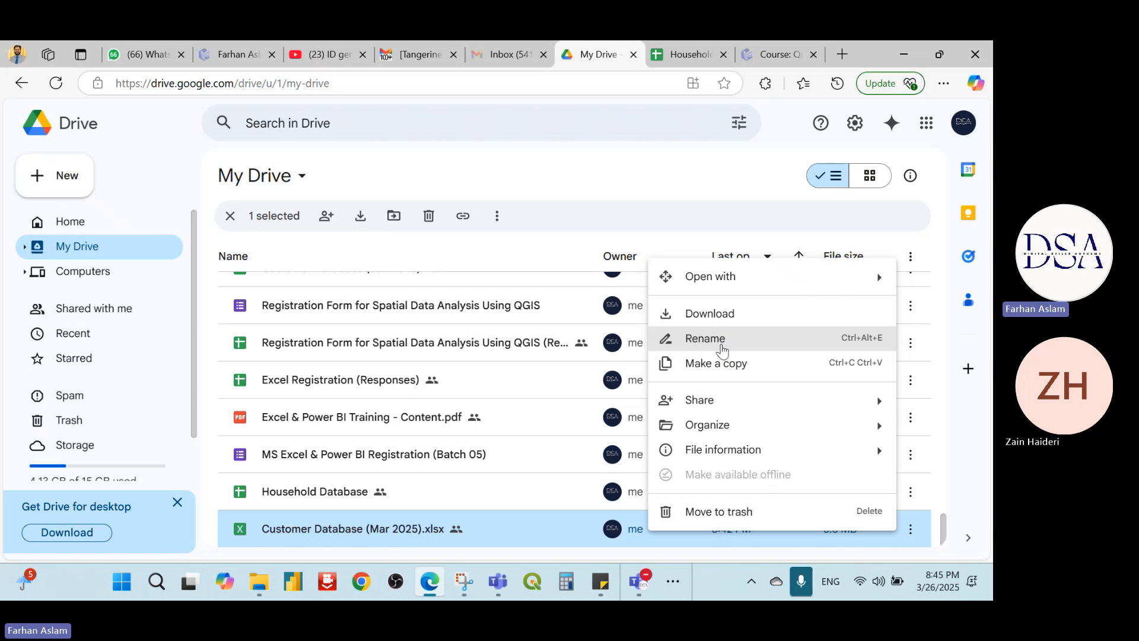
pyautogui.moveTo(759, 415)
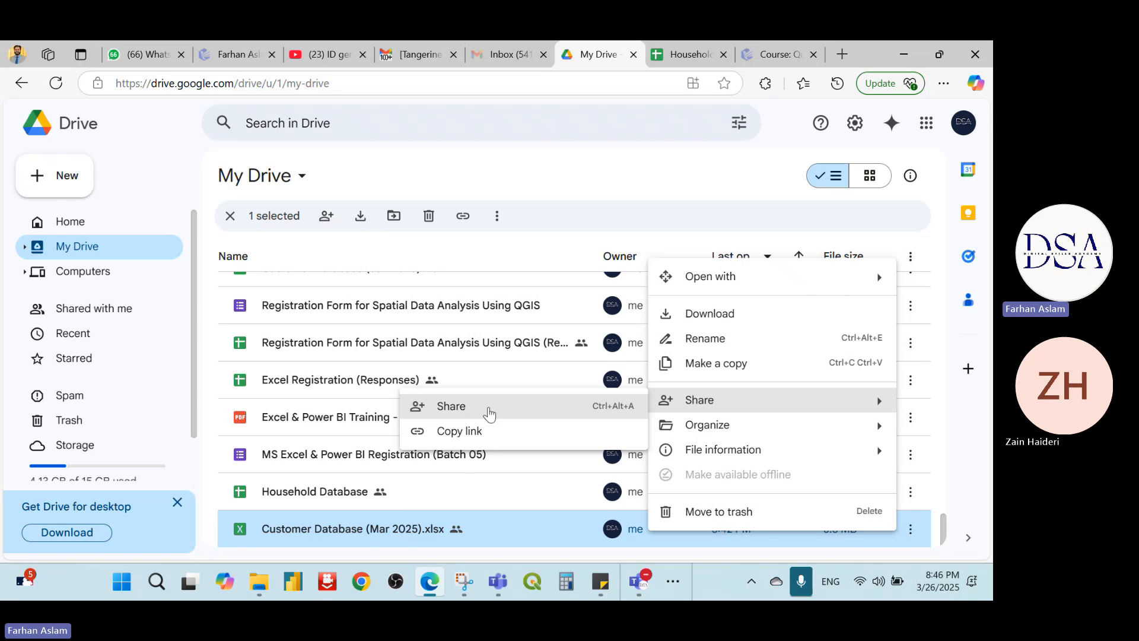
pyautogui.click(940, 337)
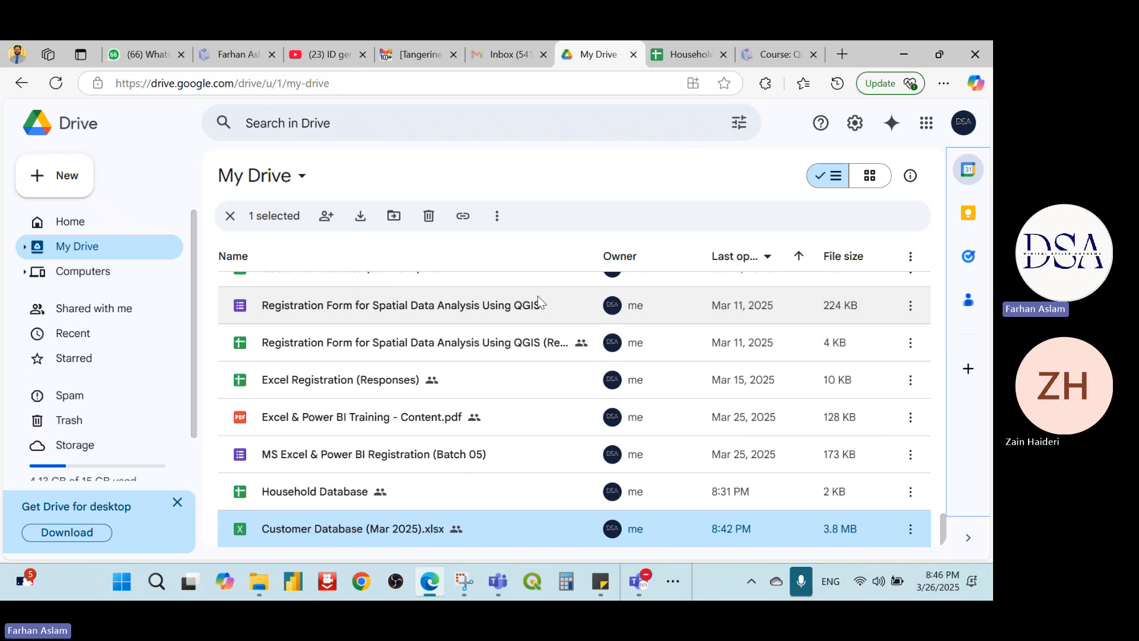
# - Switch to the Excel & Power BI Batch 5 week planner image to view the class topics
pyautogui.click(682, 585)
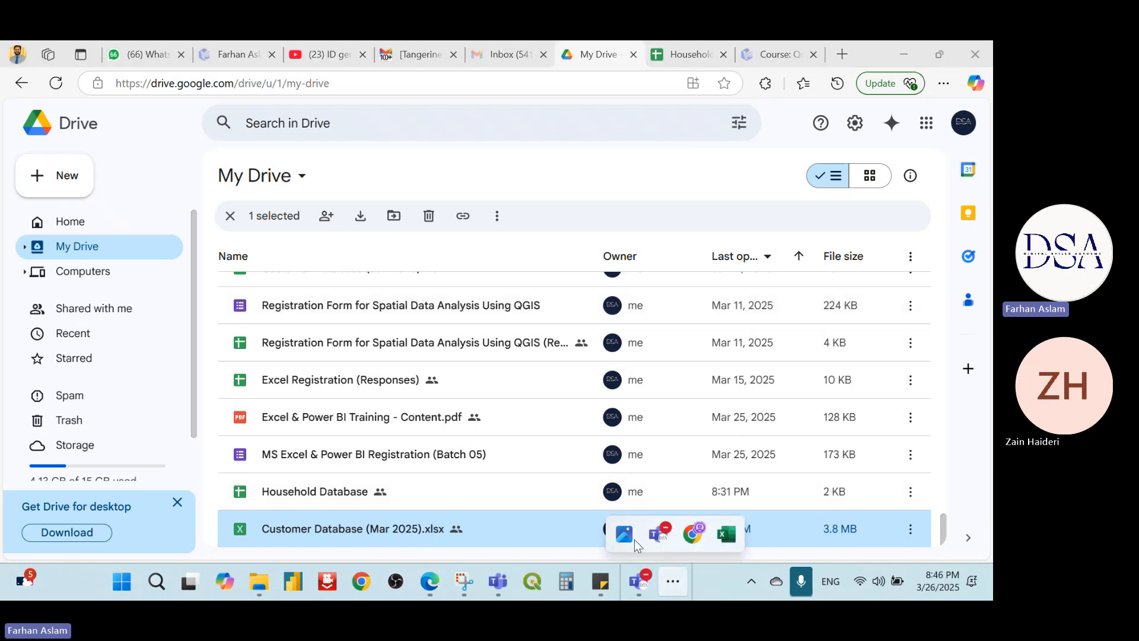
pyautogui.moveTo(632, 540)
pyautogui.click(636, 423)
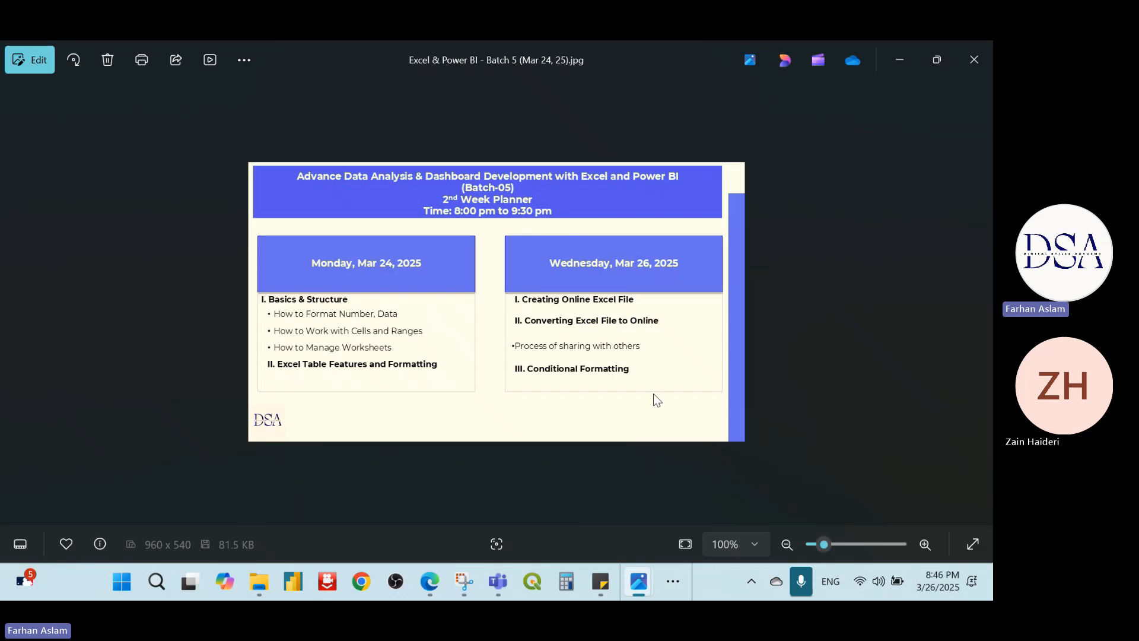
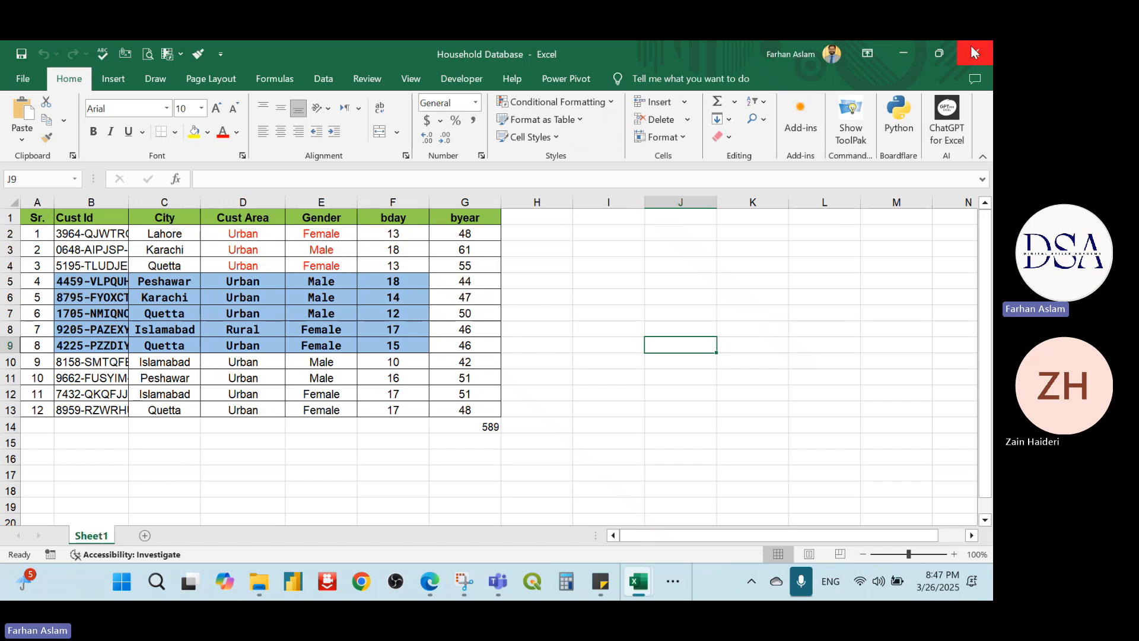
# - Close the Household Database workbook in Excel and select cell H11 in Customer Database (Jan 2025)
pyautogui.click(971, 45)
pyautogui.click(465, 396)
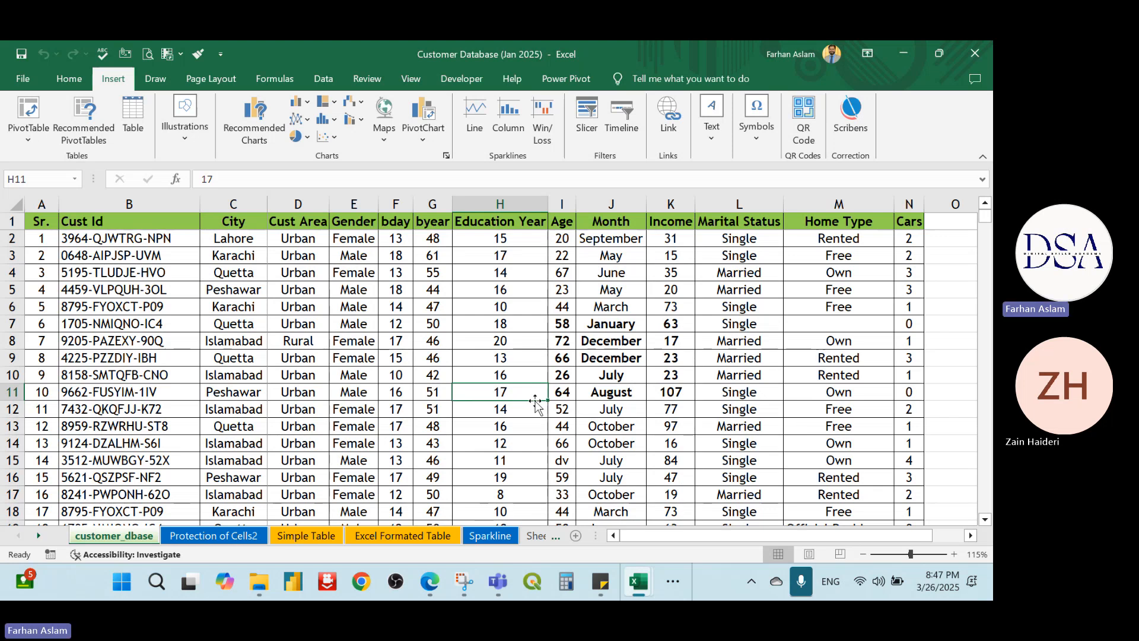
# - Close the Customer Database (Jan 2025) and NNS 2018-19 hyperlink workbooks, and open Customer Database (Mar 2025) from the Demo Files folder
pyautogui.click(985, 57)
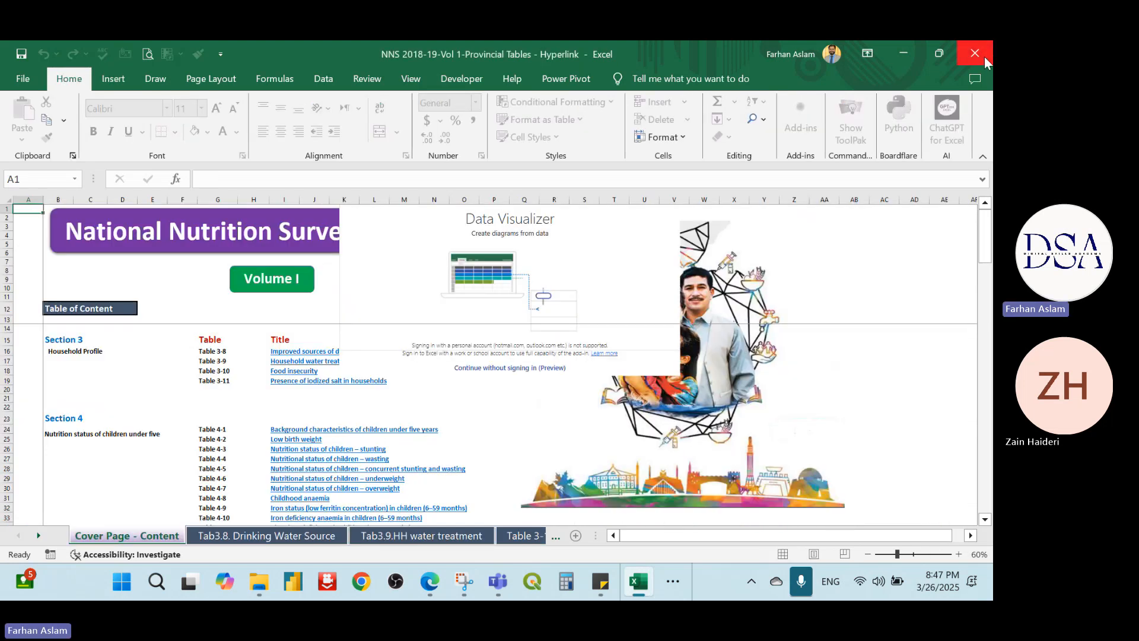
pyautogui.click(969, 54)
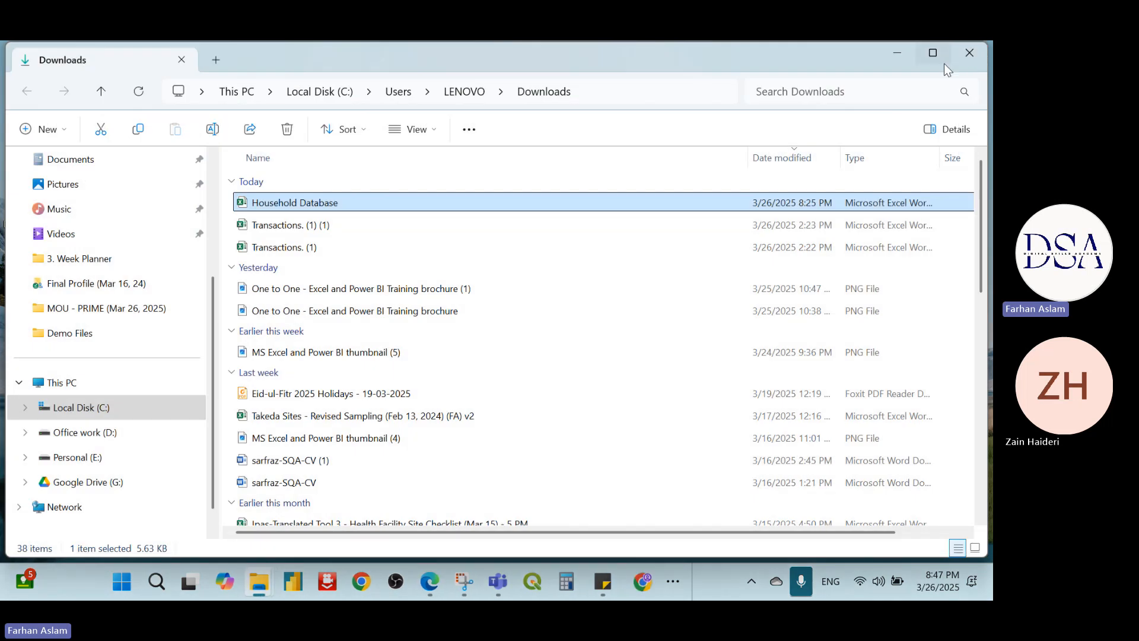
pyautogui.click(108, 338)
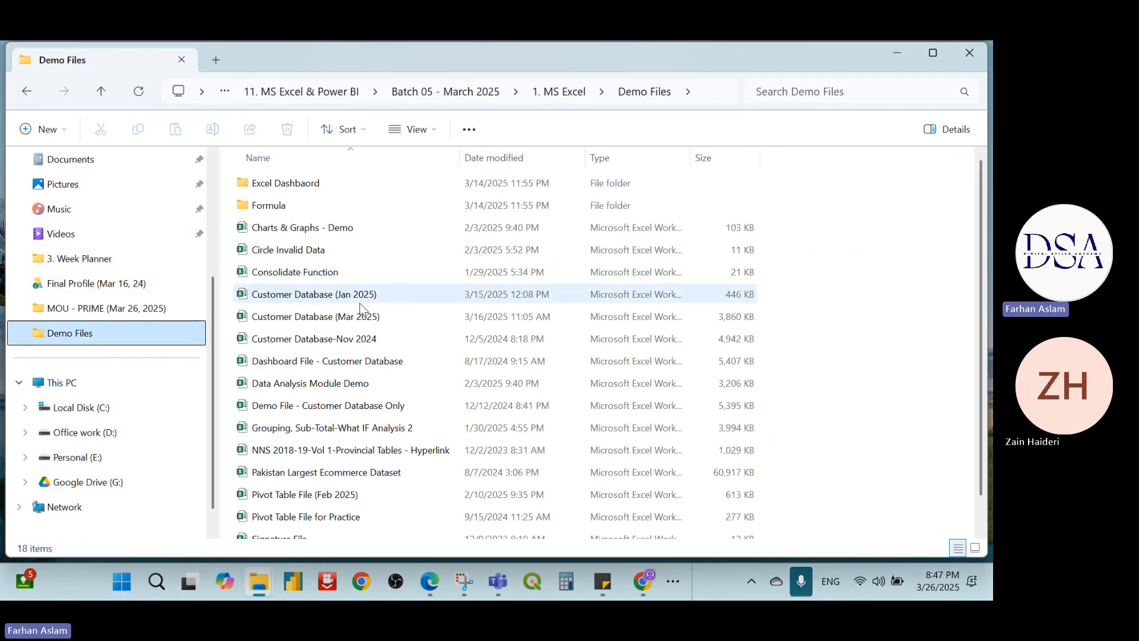
pyautogui.click(344, 319)
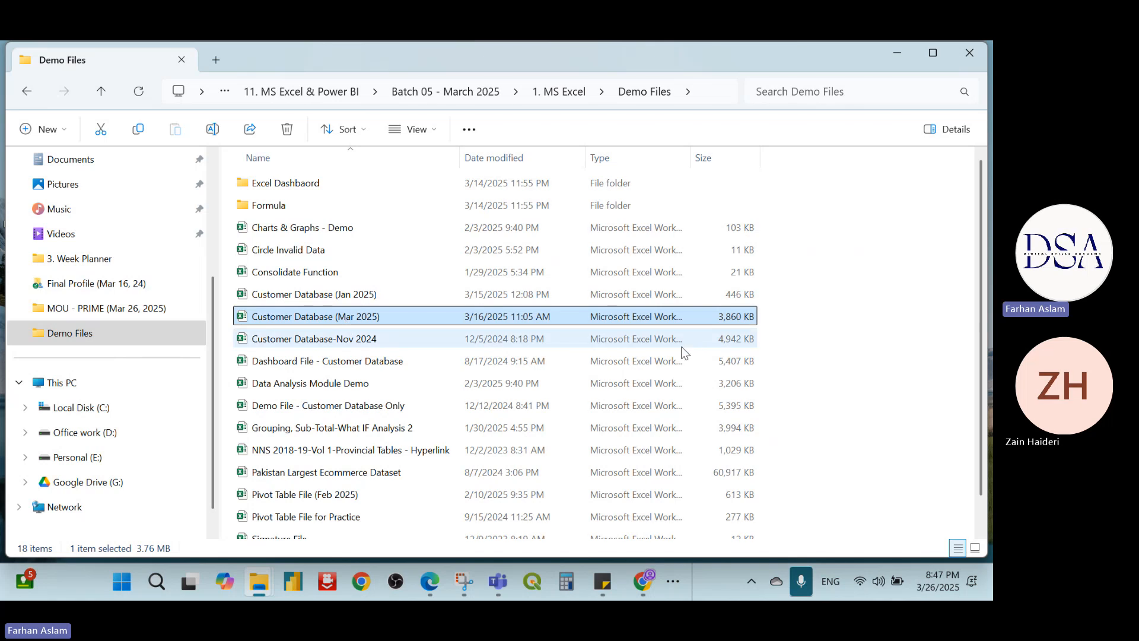
pyautogui.press('Return')
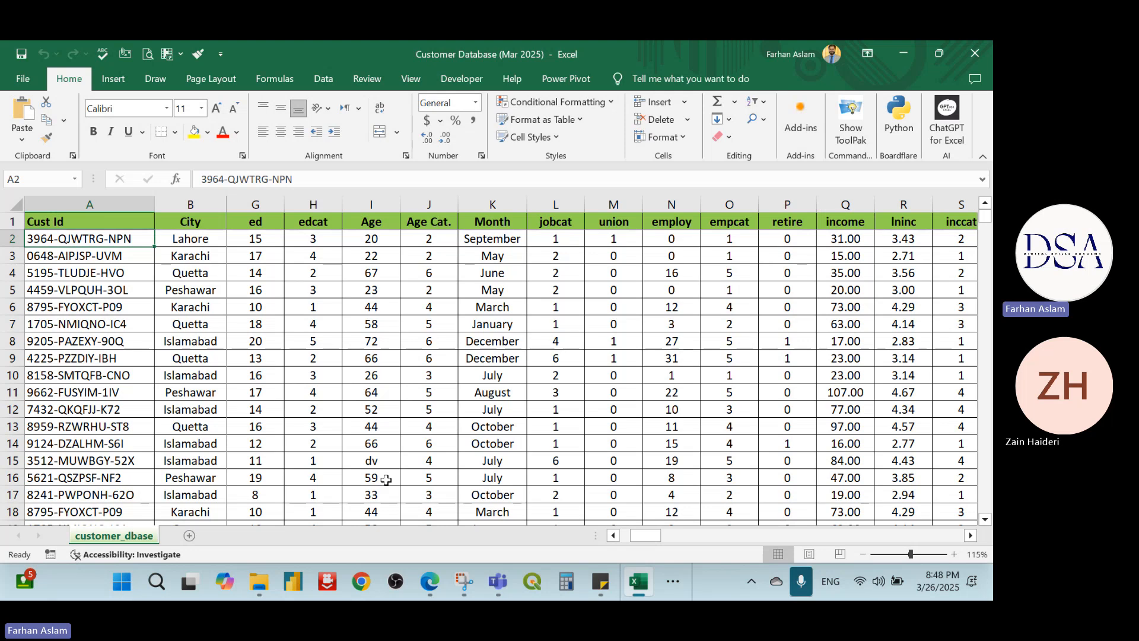
# - Review the available conditional formatting rule types, including Highlight Cells Rules, without applying any
pyautogui.click(347, 337)
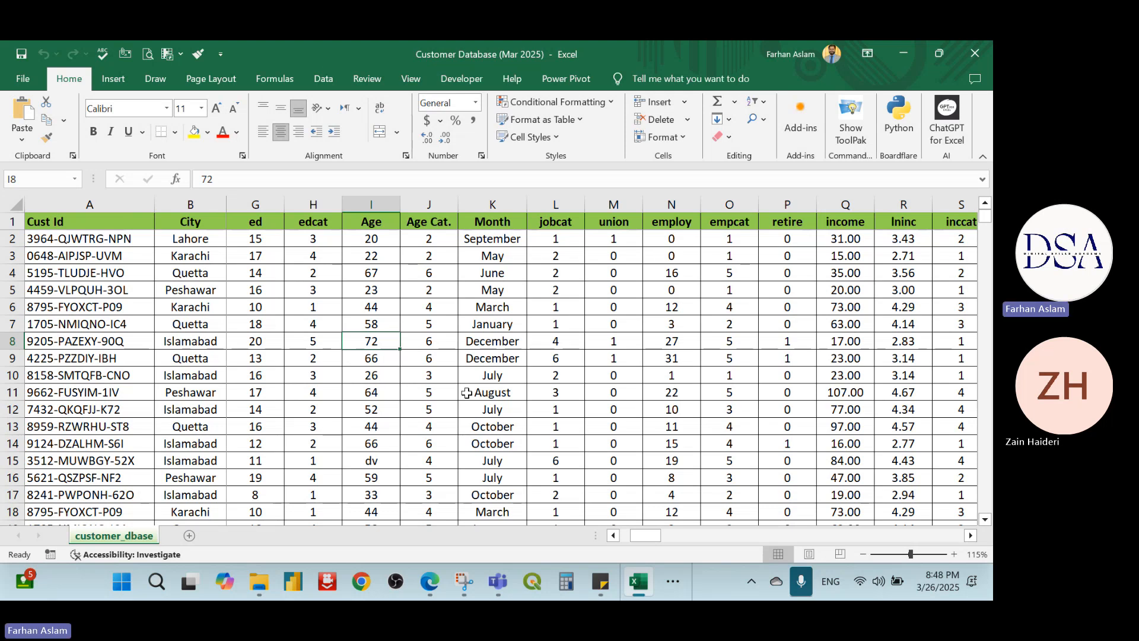
pyautogui.click(116, 241)
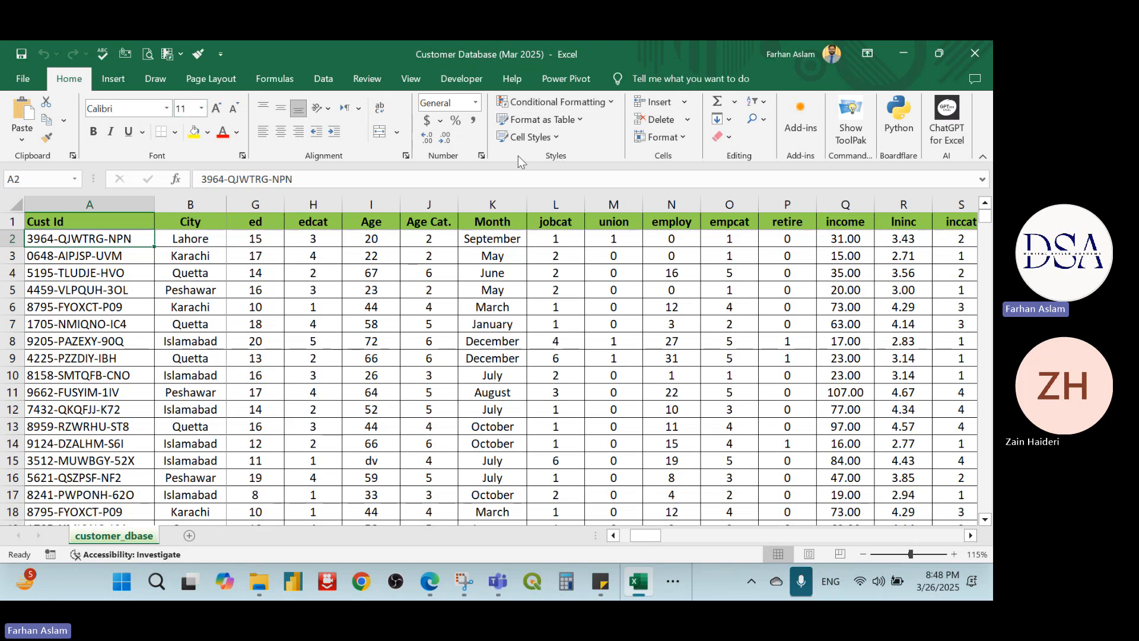
pyautogui.click(612, 109)
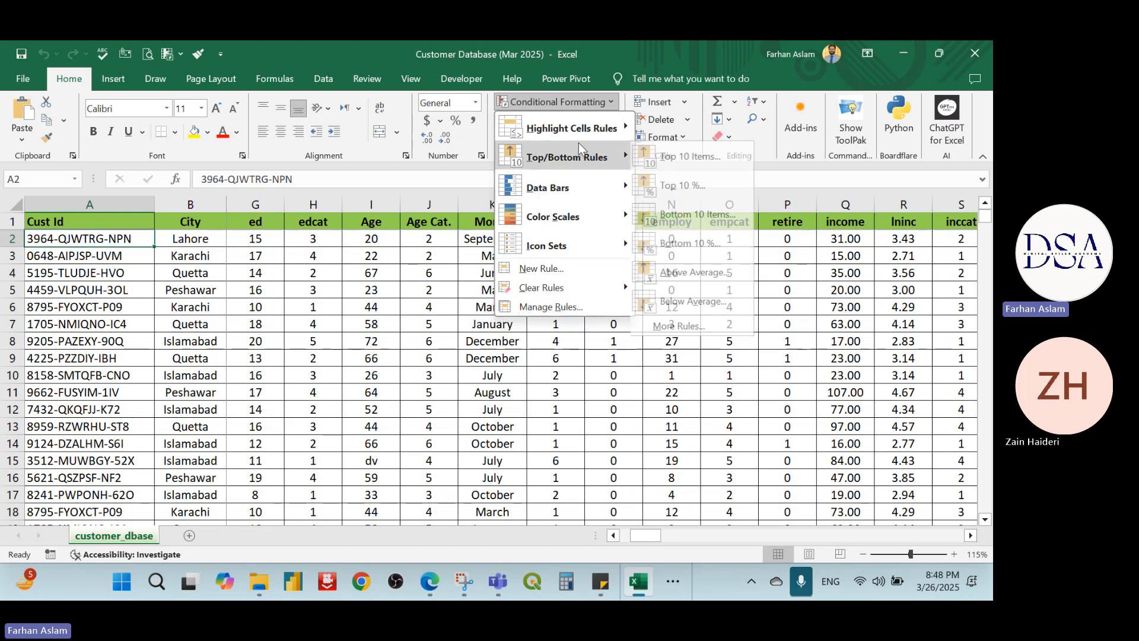
pyautogui.moveTo(601, 131)
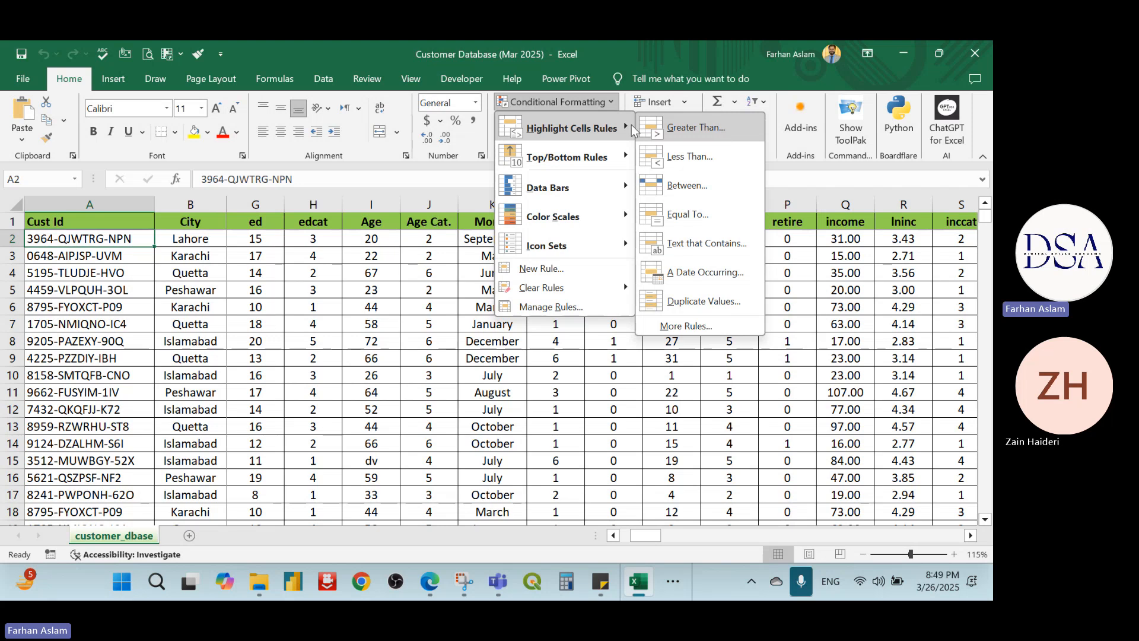
pyautogui.click(596, 108)
pyautogui.click(600, 105)
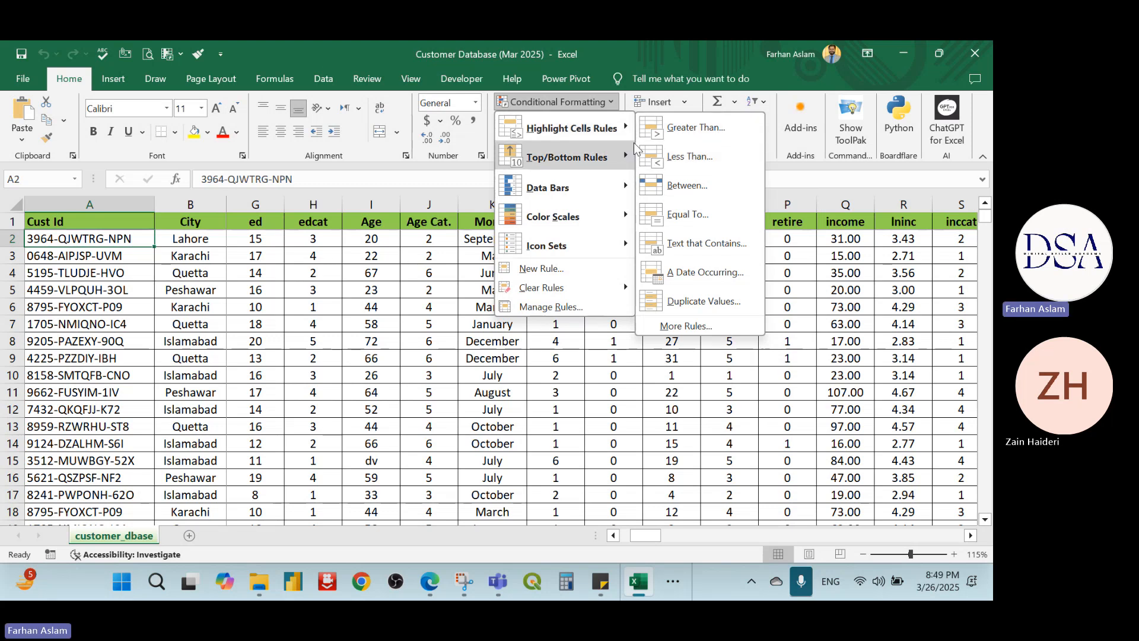
pyautogui.click(330, 270)
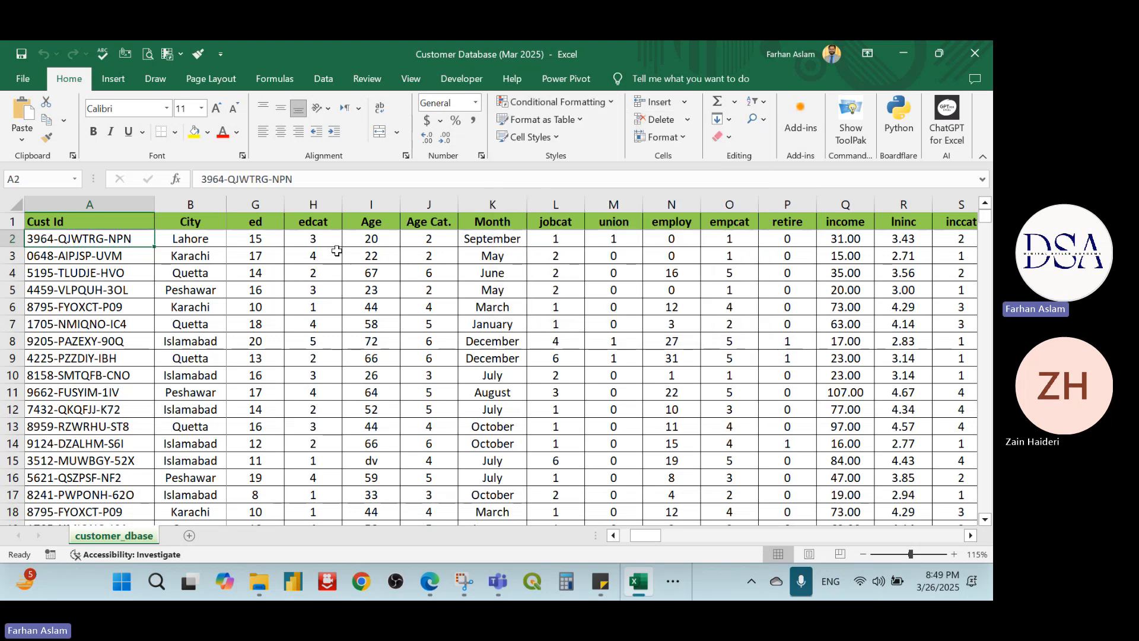
# - Apply a Greater Than 50 highlight rule with Light Red Fill with Dark Red Text to all Age values from I2 downward
pyautogui.click(372, 240)
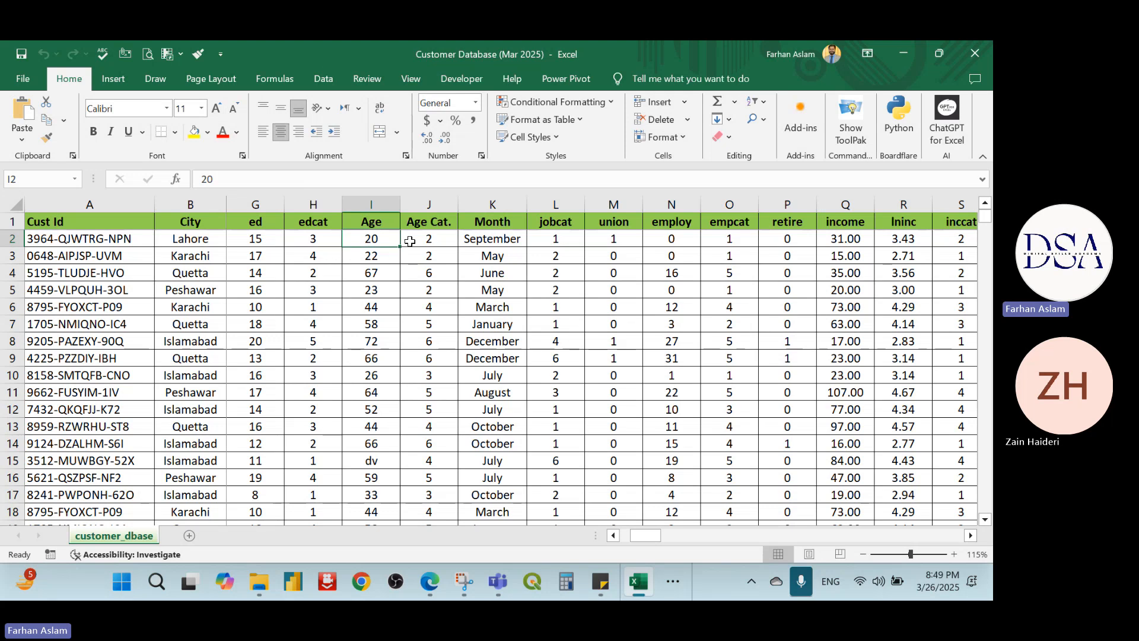
pyautogui.hotkey('ctrl', 'shift', 'Down')
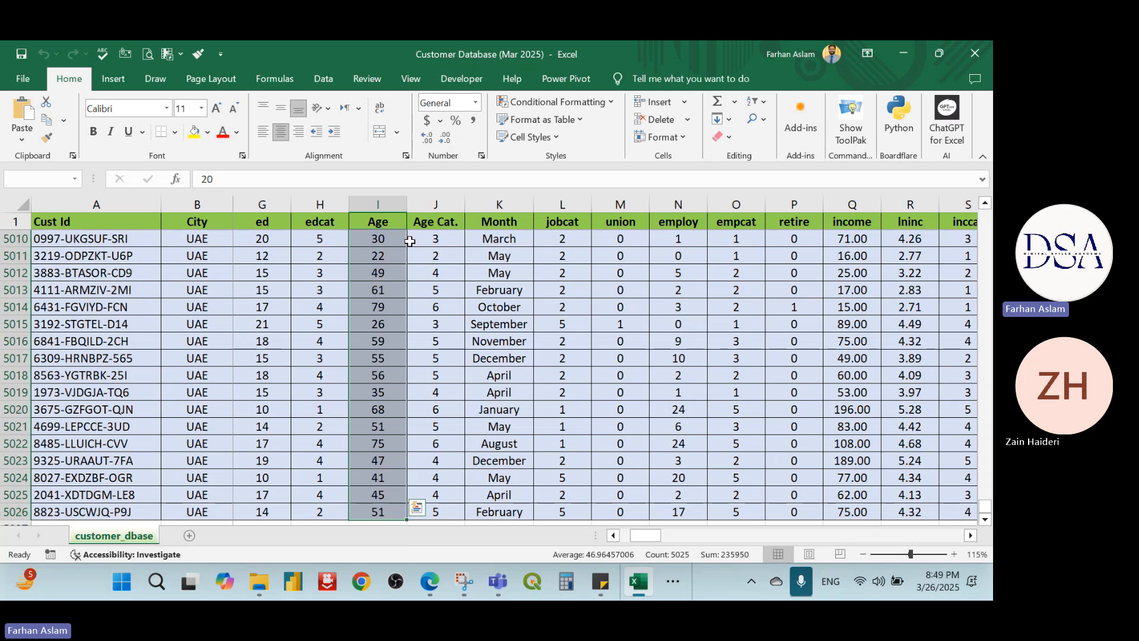
pyautogui.scroll(18, 357, 295)
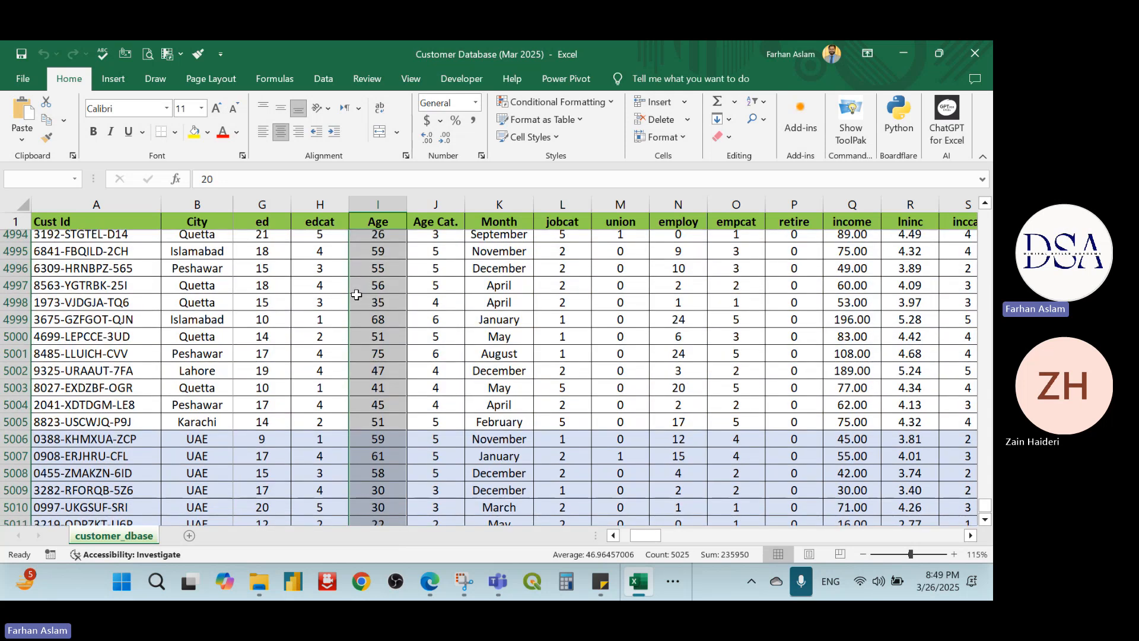
pyautogui.scroll(10, 373, 291)
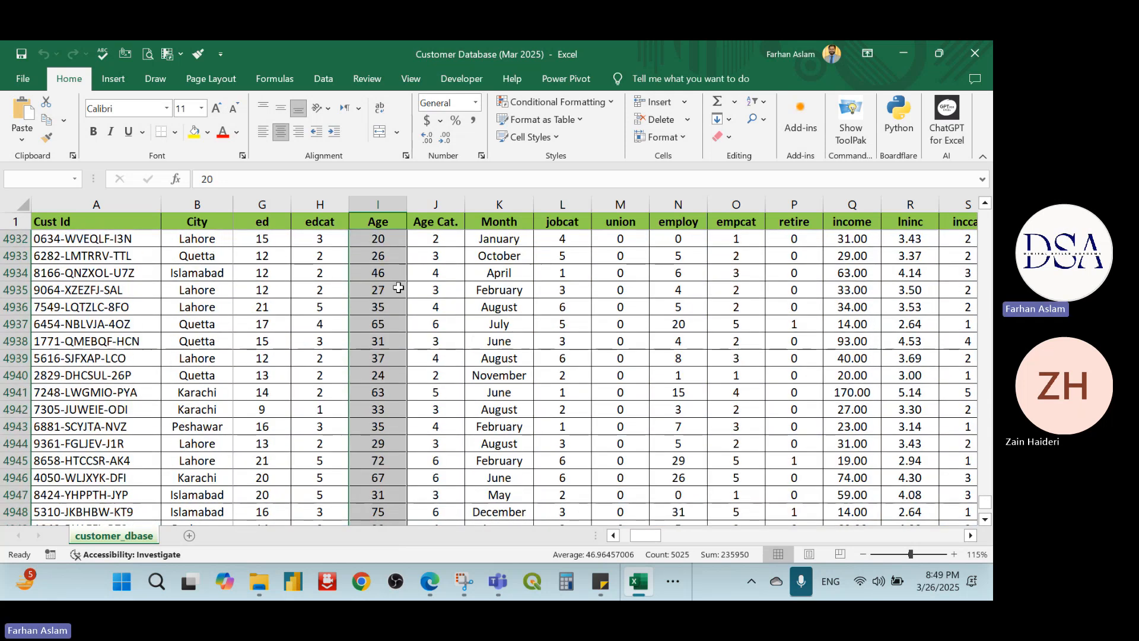
pyautogui.moveTo(985, 502); pyautogui.dragTo(982, 211)
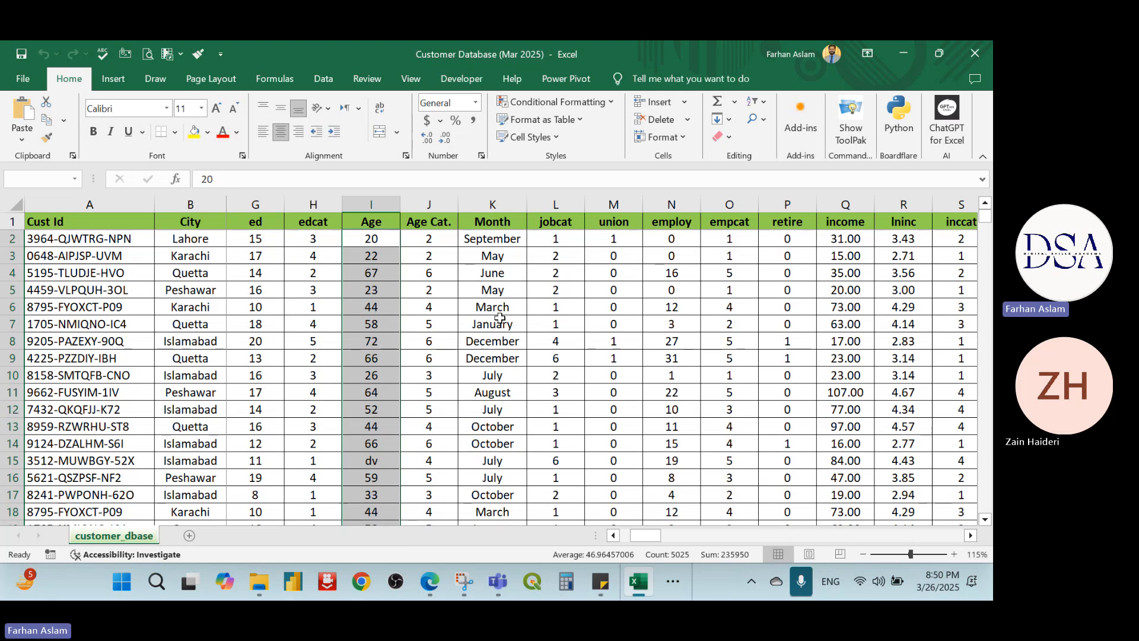
pyautogui.click(606, 102)
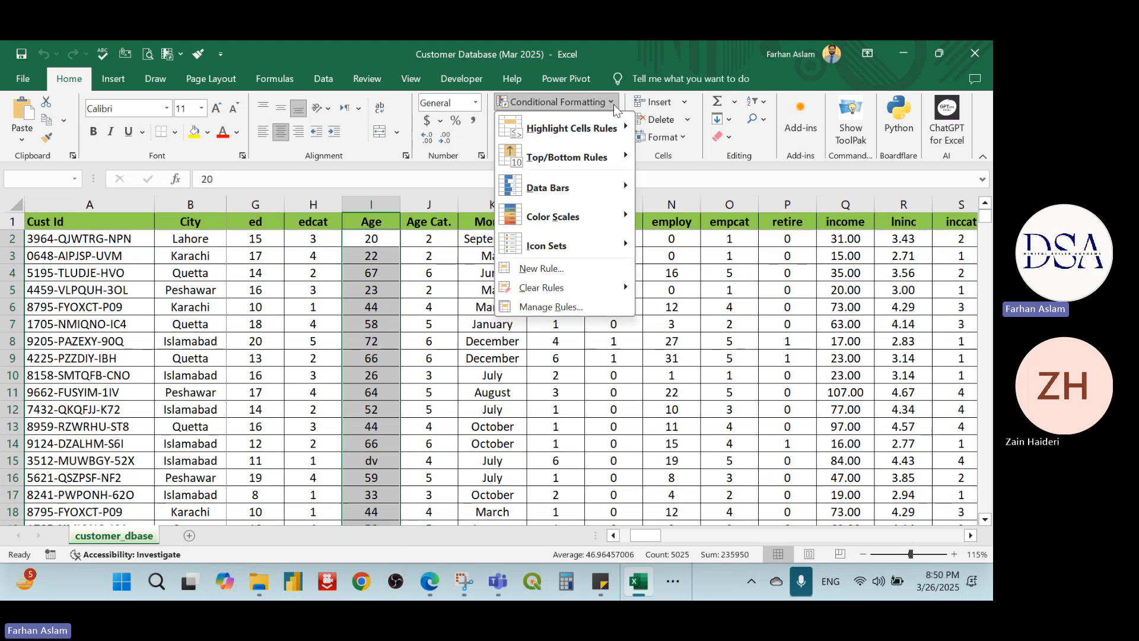
pyautogui.moveTo(617, 128)
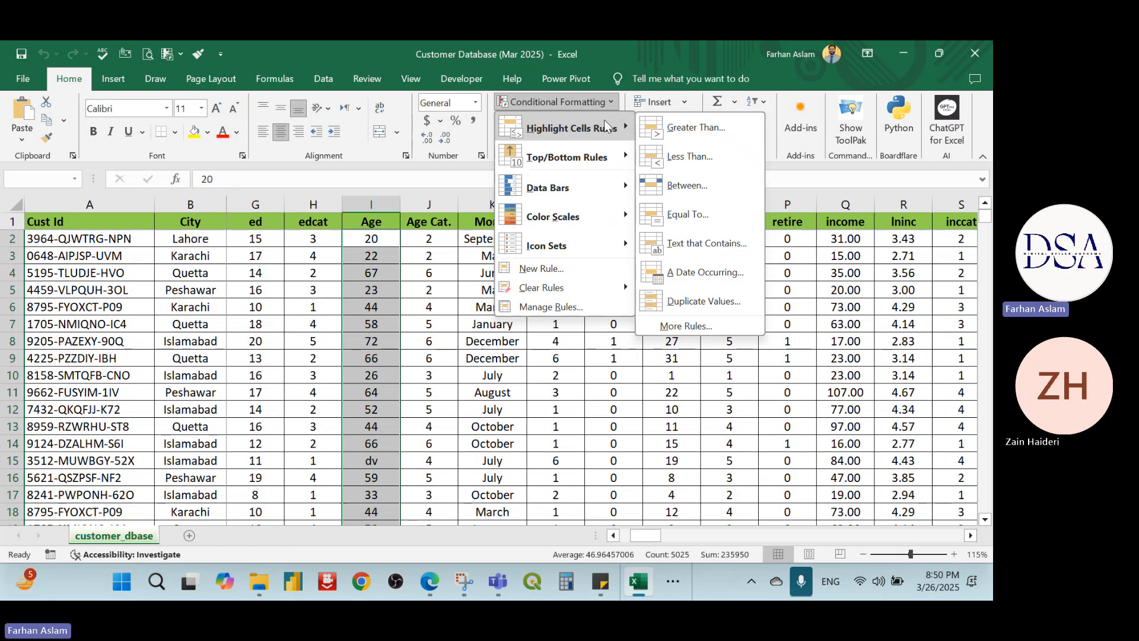
pyautogui.click(694, 127)
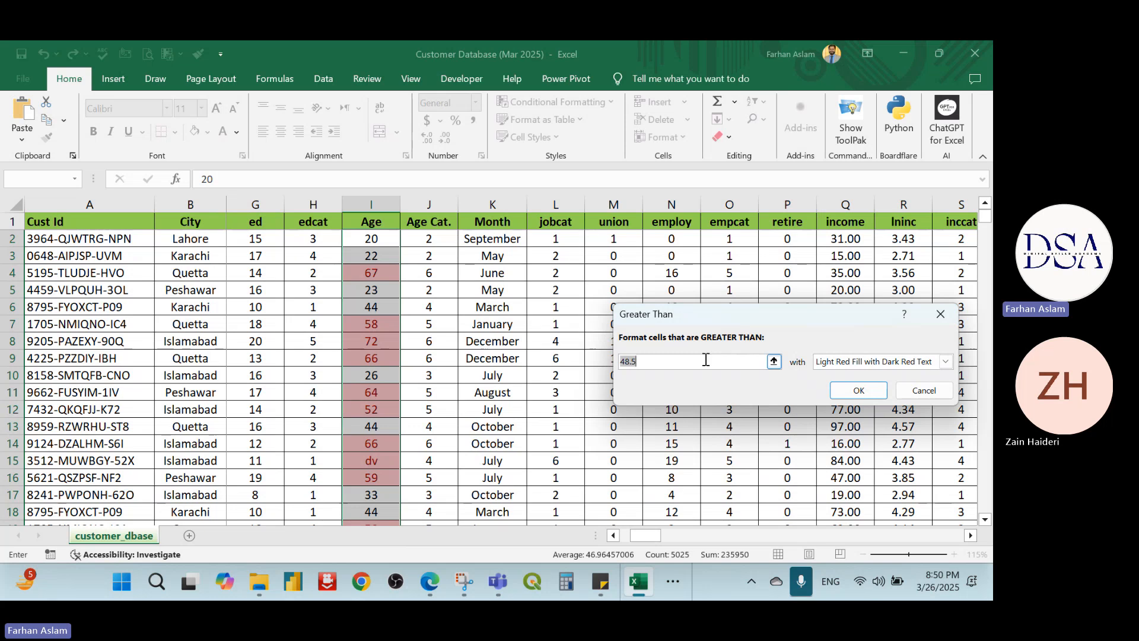
pyautogui.moveTo(735, 315); pyautogui.dragTo(554, 240)
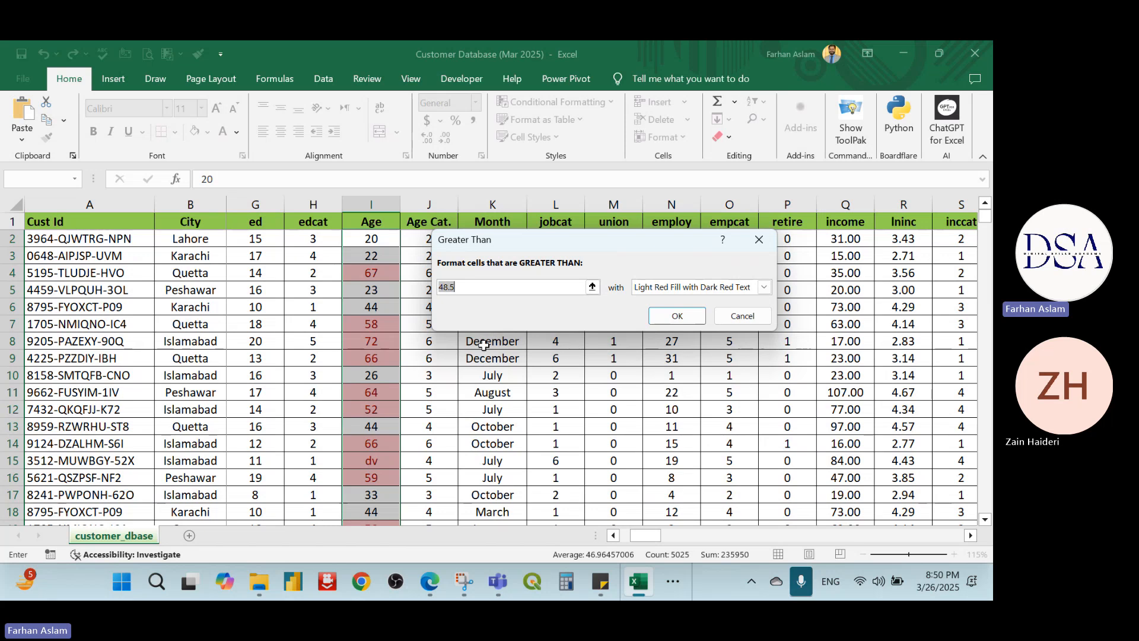
pyautogui.click(508, 284)
pyautogui.press('BackSpace')
pyautogui.press('BackSpace')
pyautogui.press('BackSpace')
pyautogui.press('BackSpace')
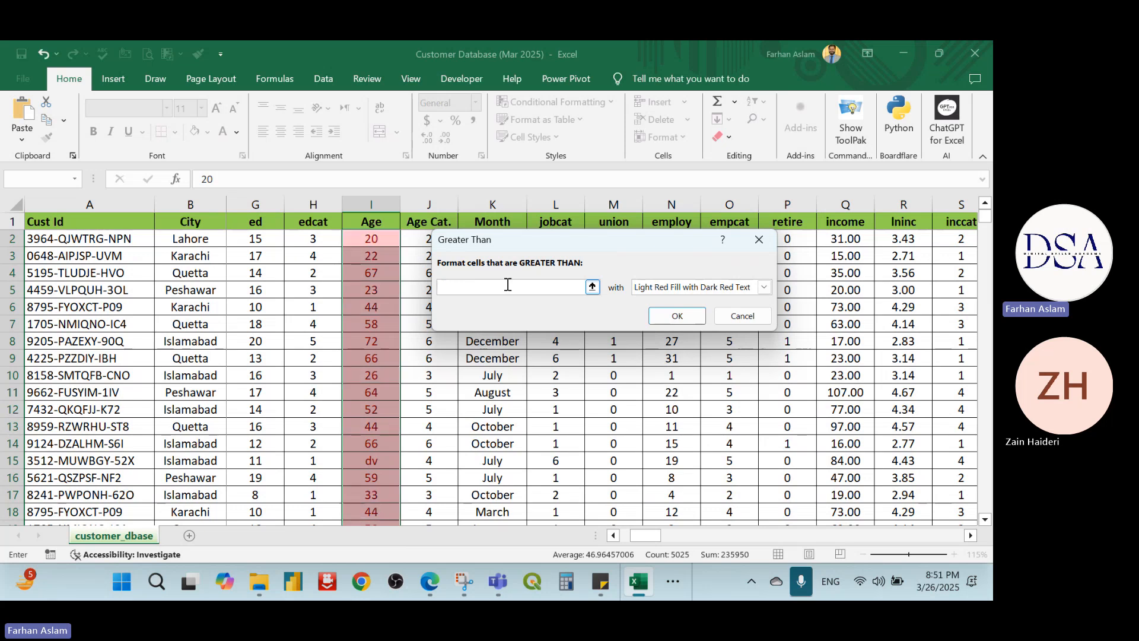
pyautogui.write('50')
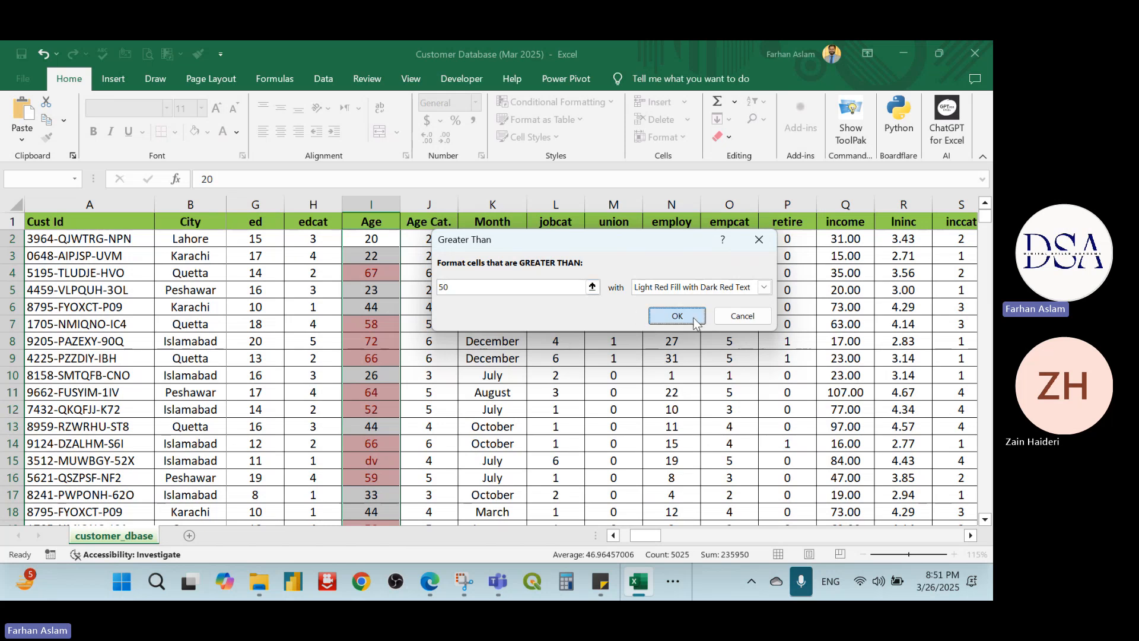
pyautogui.click(655, 316)
# - Examine which values in the Age column are highlighted by the greater-than rule
pyautogui.scroll(-2, 417, 299)
pyautogui.scroll(-6, 417, 299)
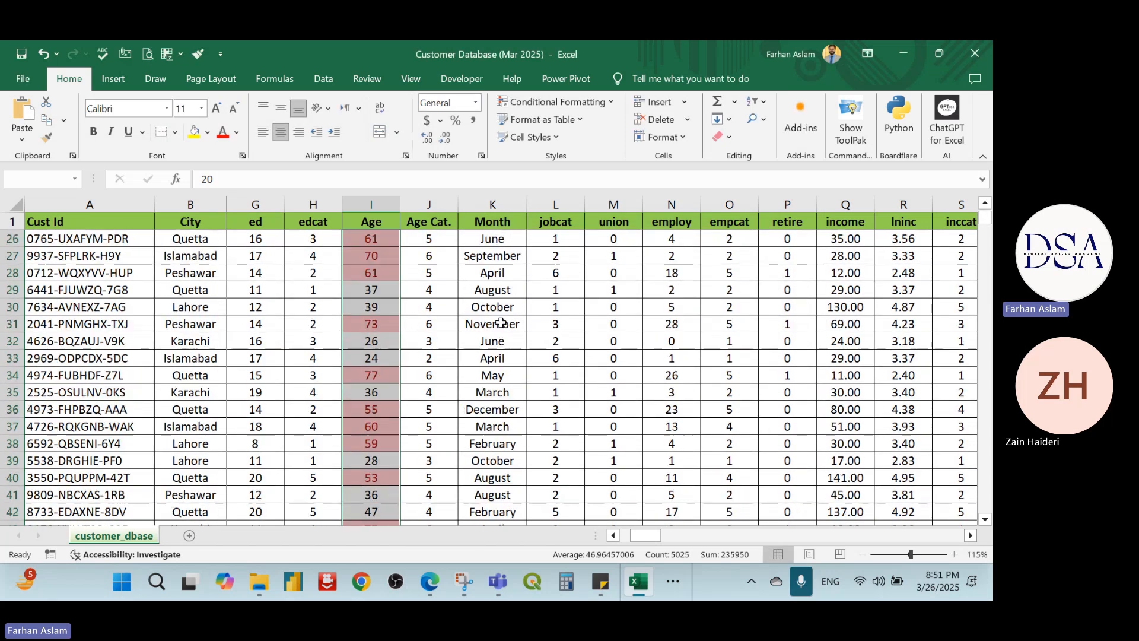
pyautogui.click(406, 323)
pyautogui.scroll(-9, 405, 323)
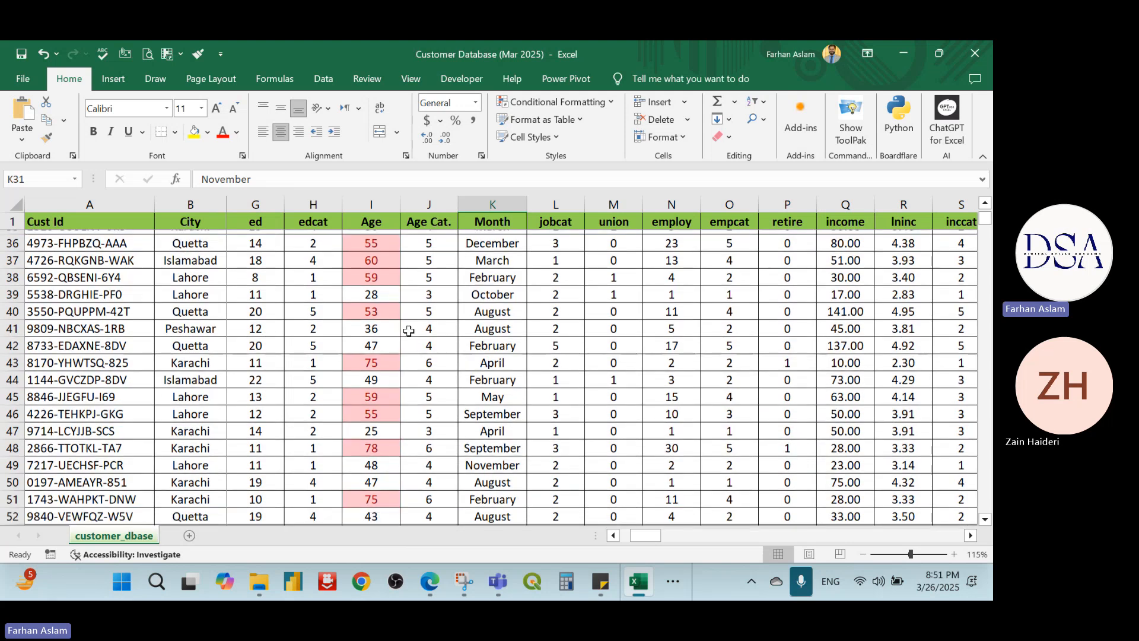
pyautogui.scroll(-16, 410, 331)
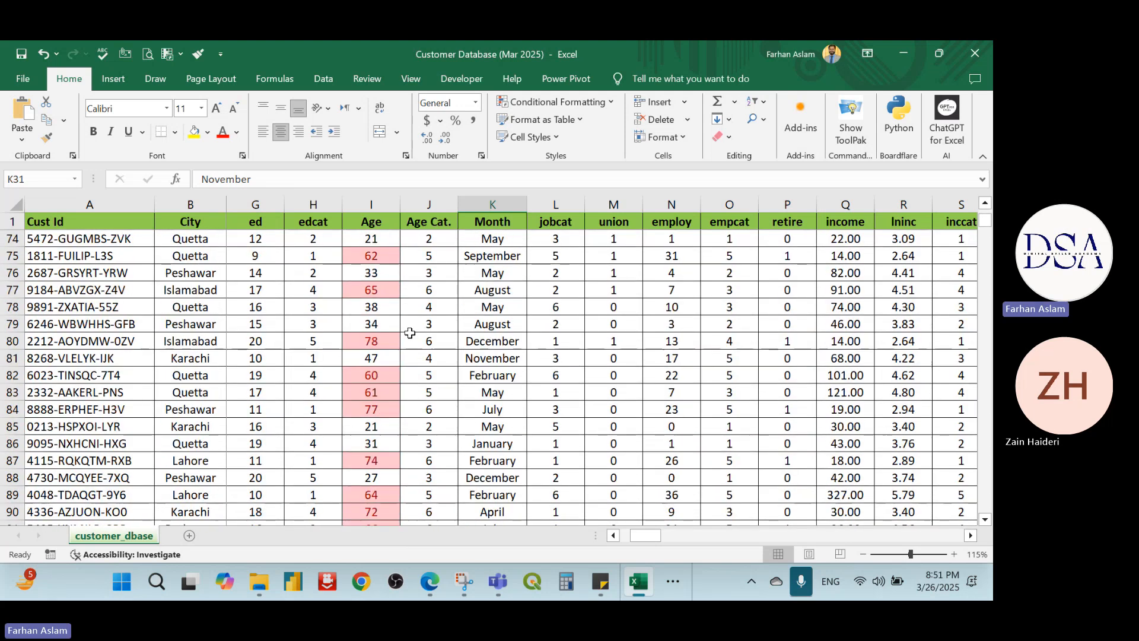
pyautogui.scroll(-9, 409, 334)
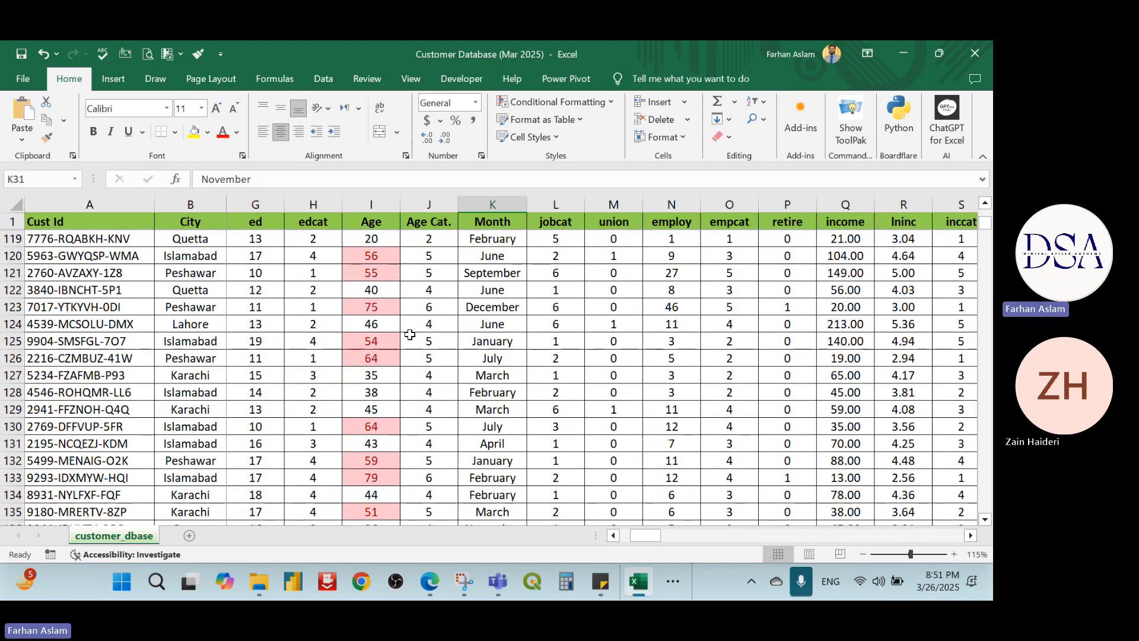
pyautogui.scroll(11, 411, 336)
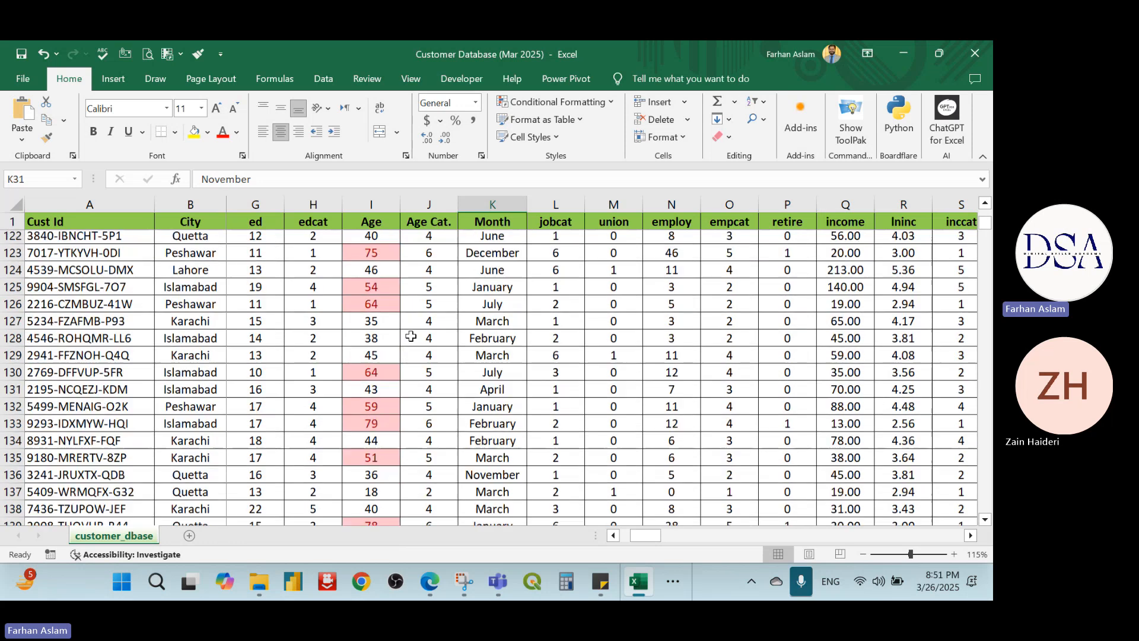
pyautogui.scroll(14, 411, 337)
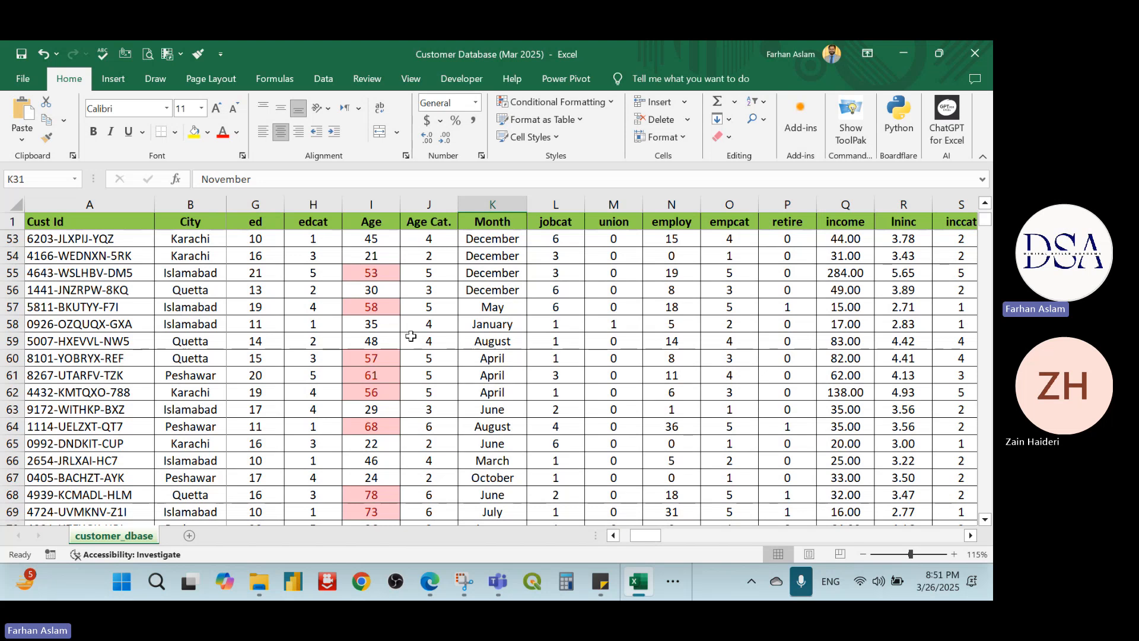
pyautogui.scroll(16, 359, 288)
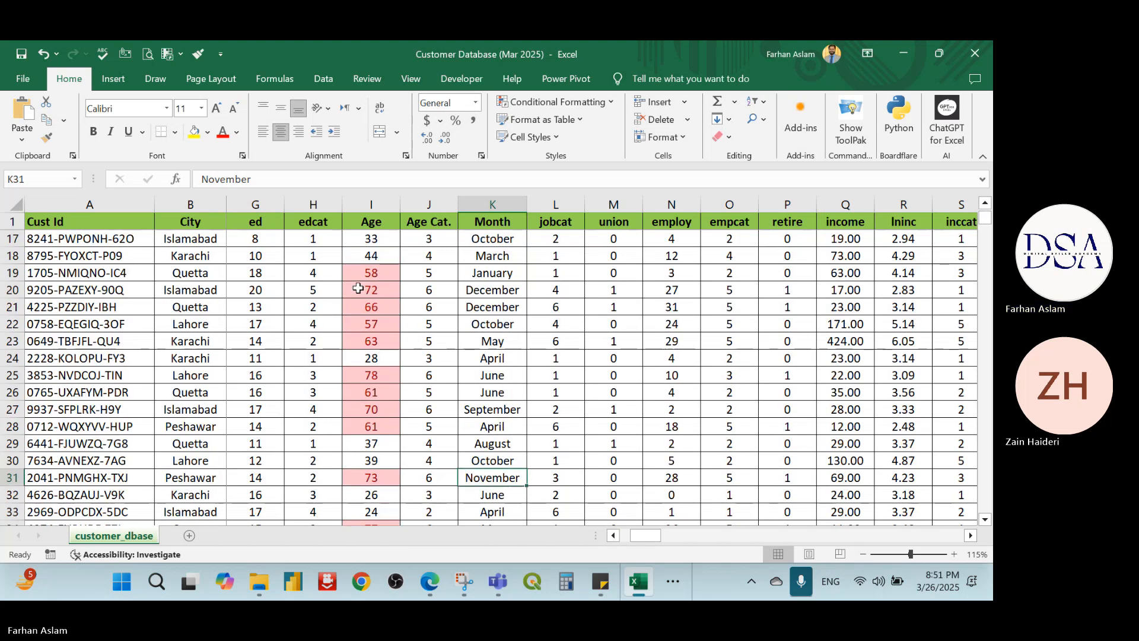
pyautogui.scroll(1, 358, 288)
# - Set up a Greater Than 50 highlight rule for all Age values from I2 downward, choosing Green Fill with Dark Green Text
pyautogui.click(385, 239)
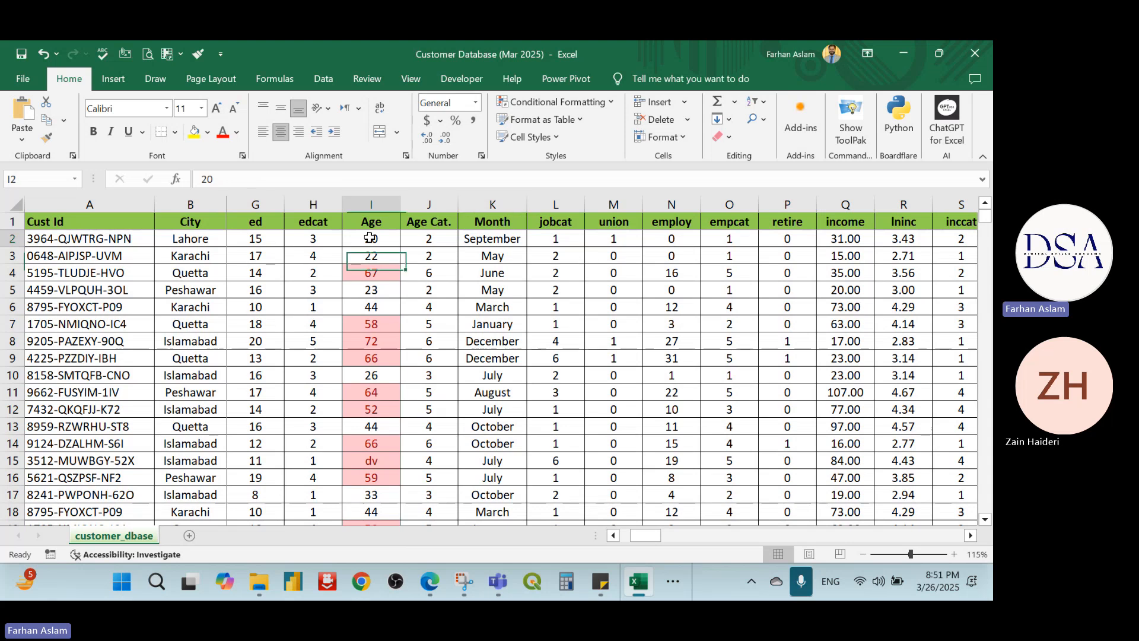
pyautogui.hotkey('ctrl', 'shift', 'Down')
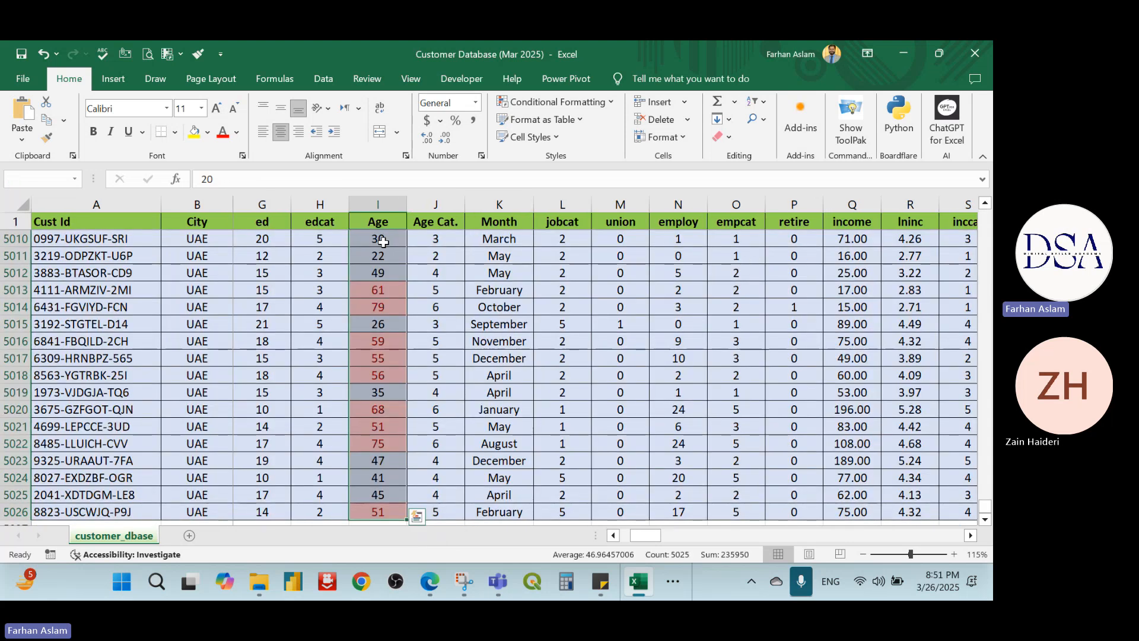
pyautogui.click(555, 101)
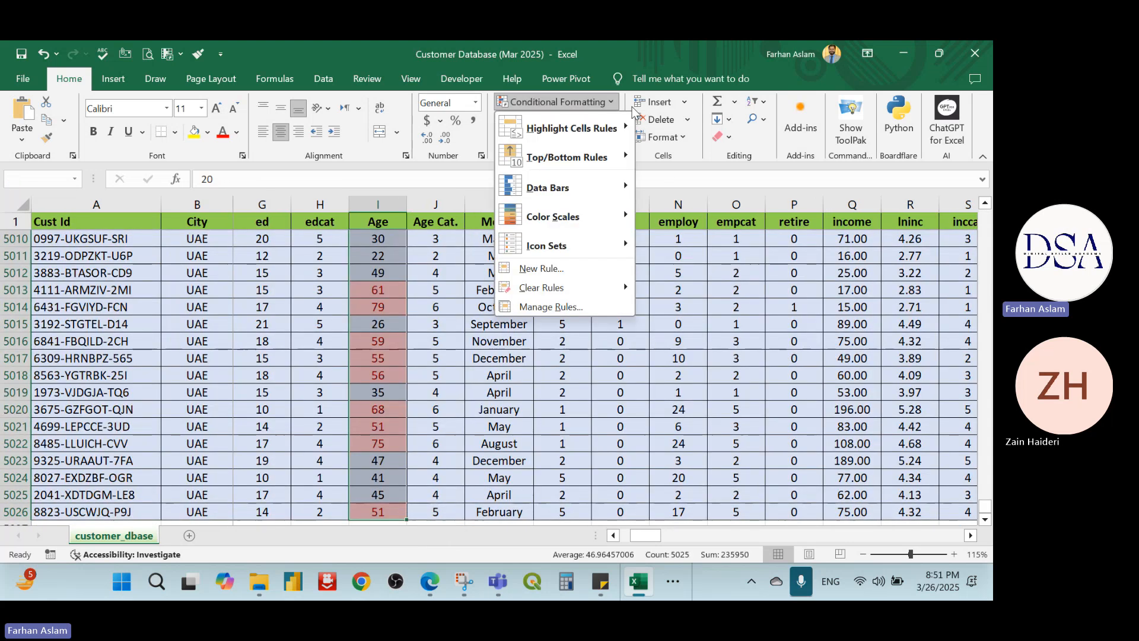
pyautogui.moveTo(626, 128)
pyautogui.click(694, 130)
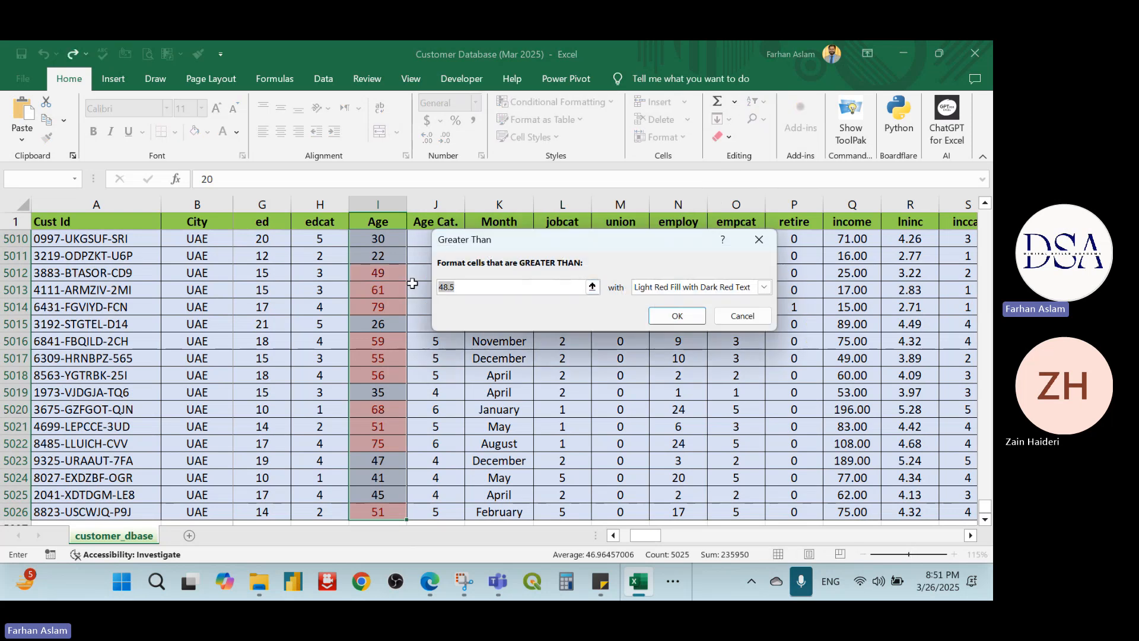
pyautogui.write('50')
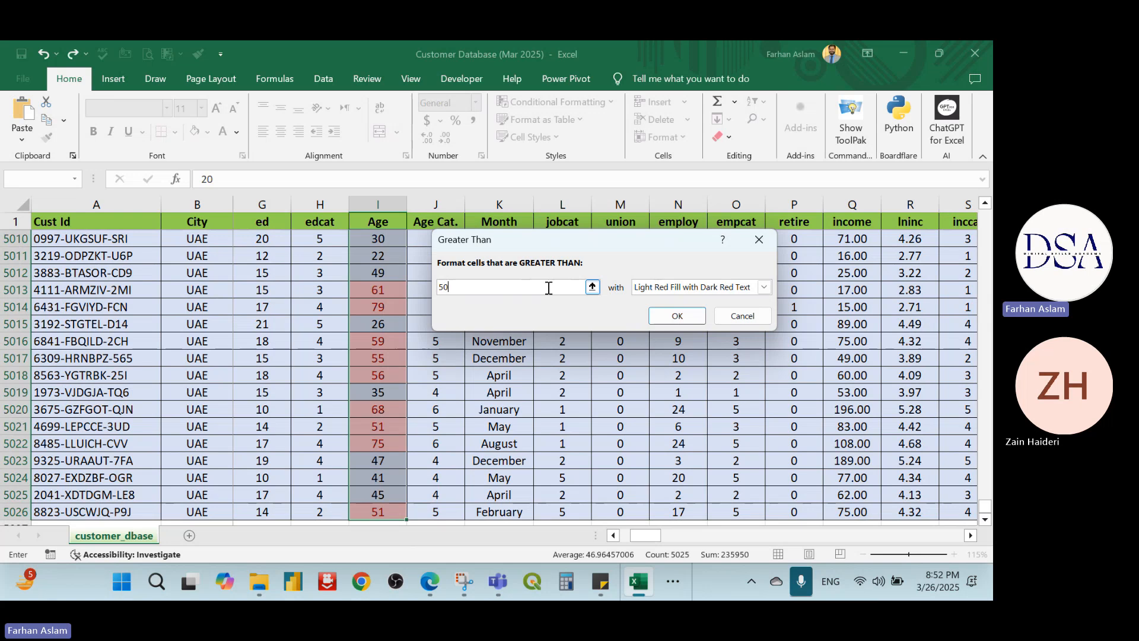
pyautogui.click(764, 287)
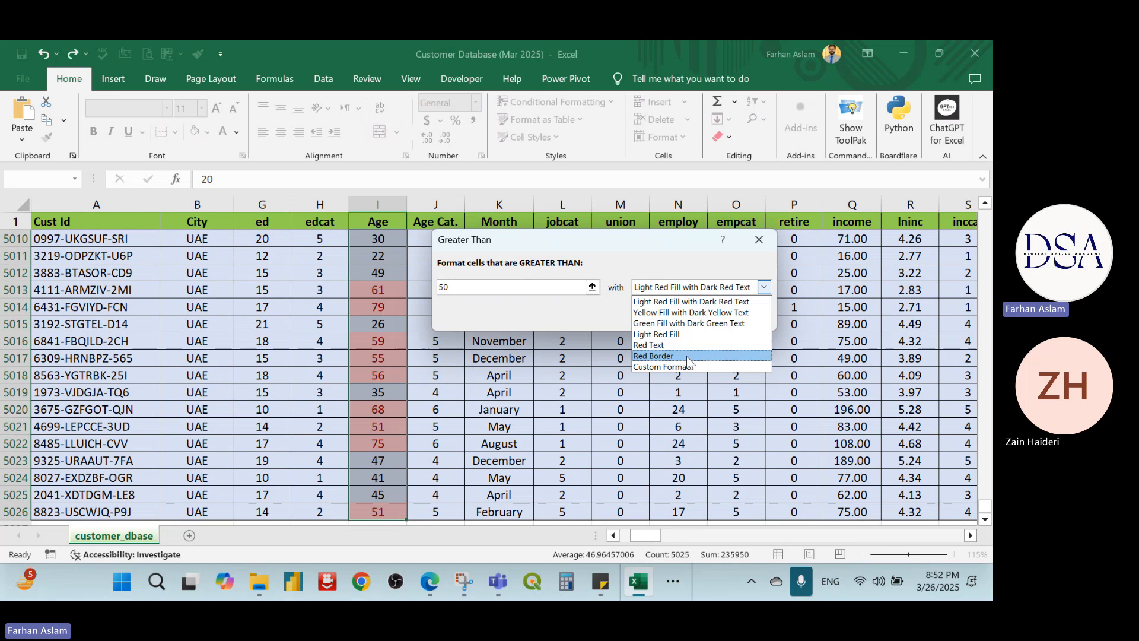
pyautogui.click(699, 324)
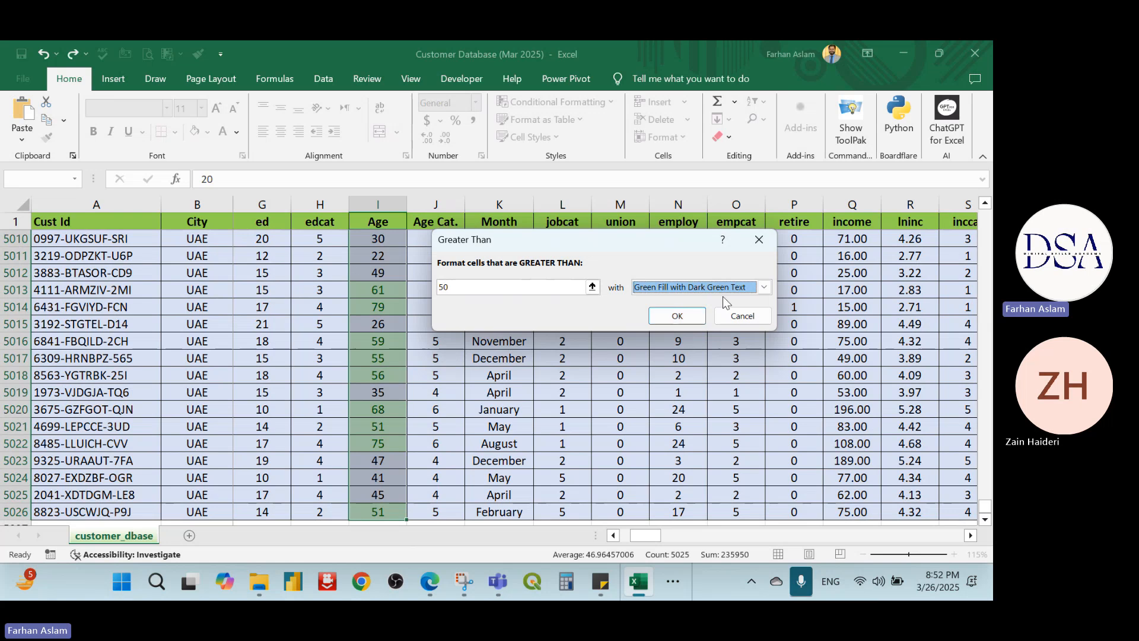
# - Change the greater-than rule's formatting to a custom format with a solid orange background fill
pyautogui.click(764, 287)
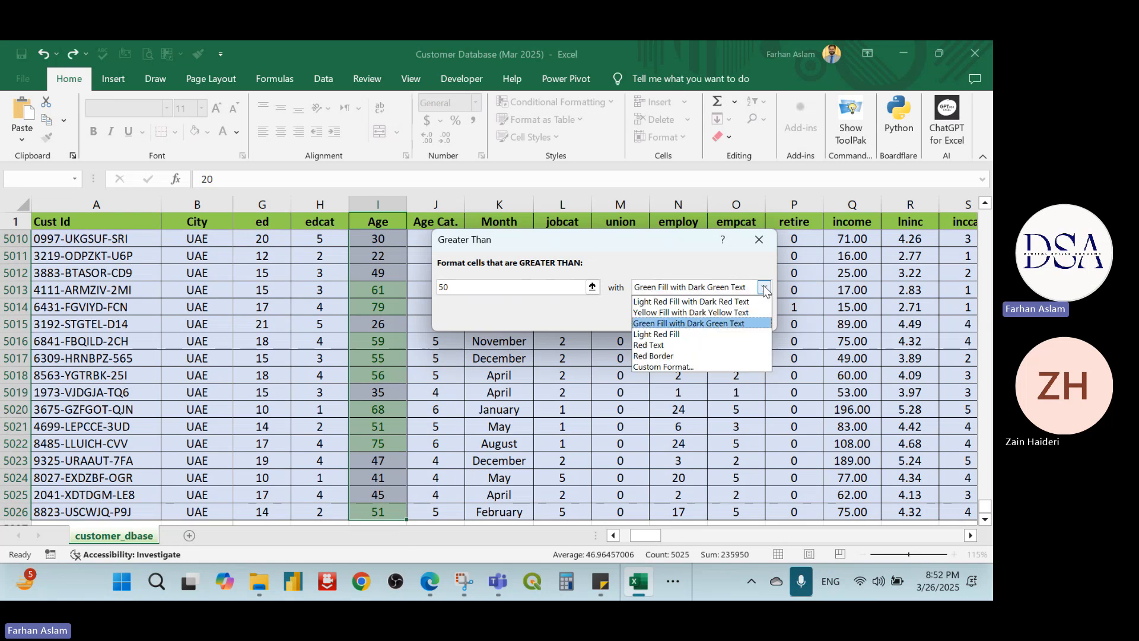
pyautogui.click(690, 367)
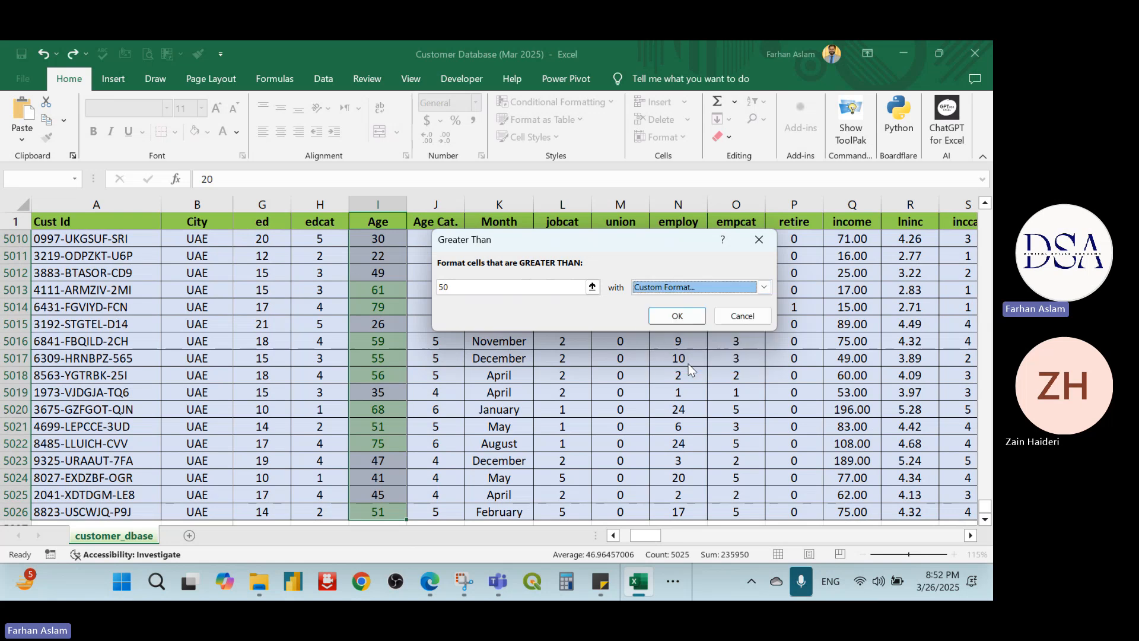
pyautogui.click(573, 80)
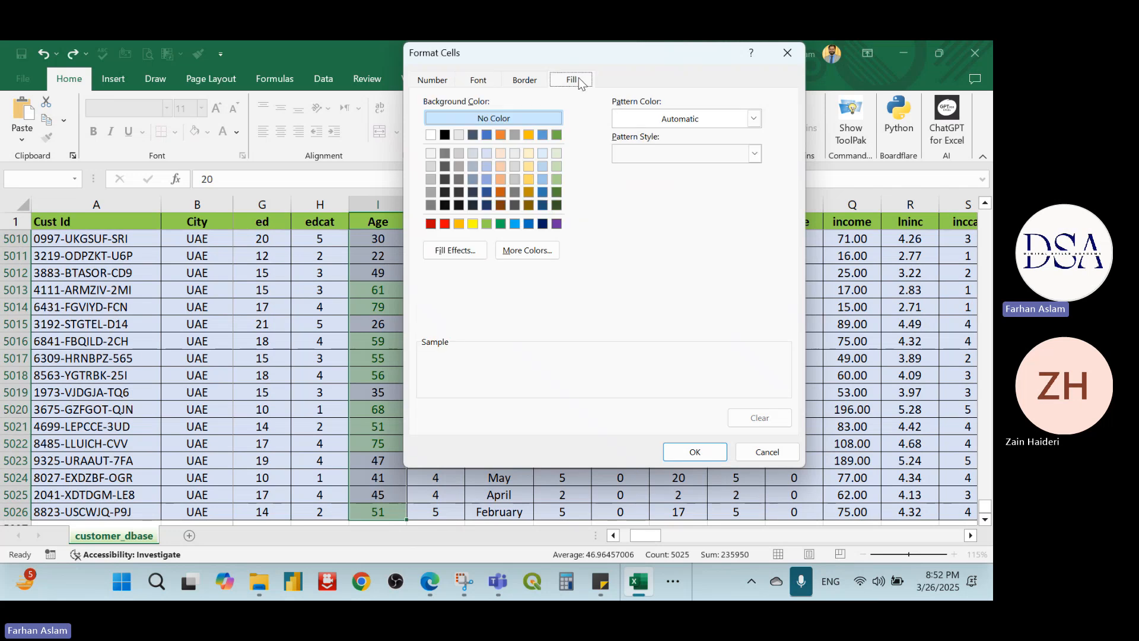
pyautogui.click(500, 135)
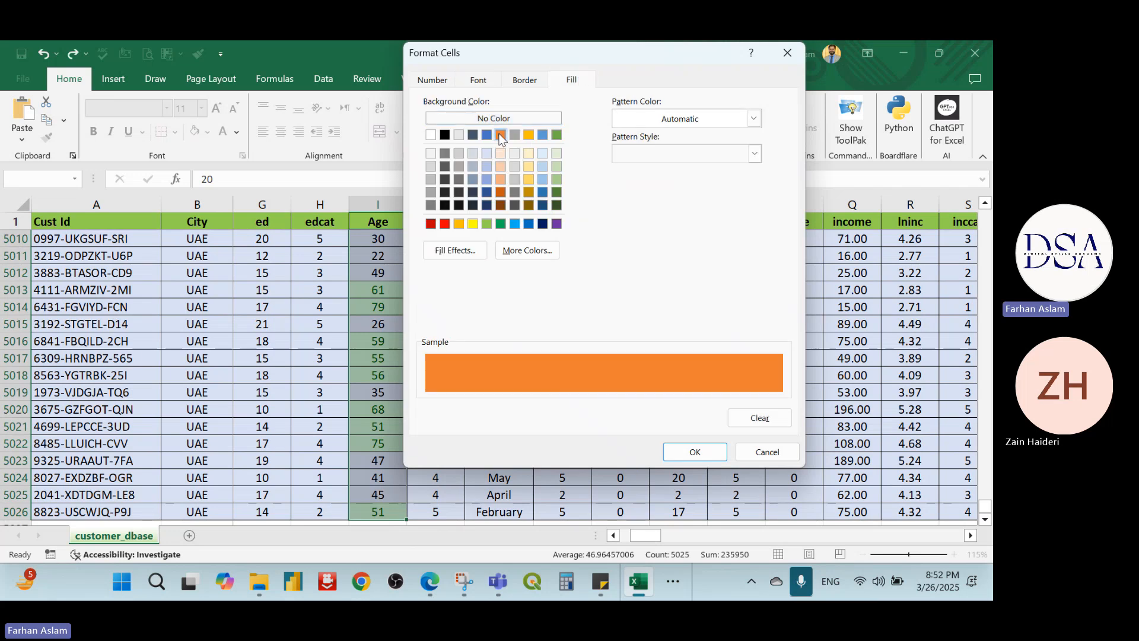
pyautogui.click(698, 449)
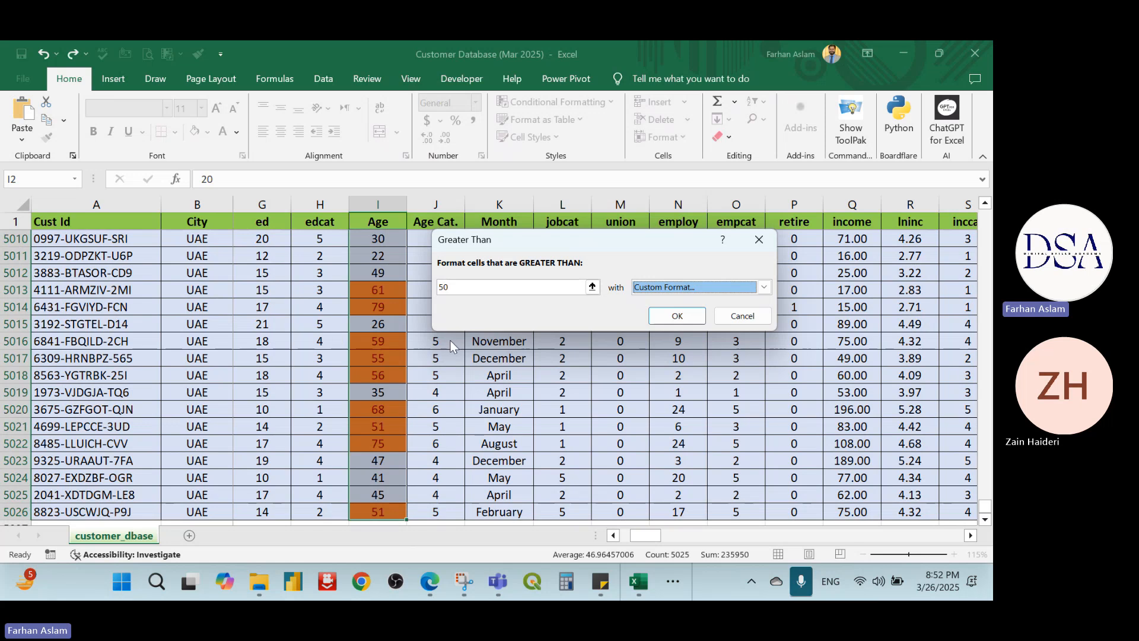
# - Highlight the Age column values greater than 50 with the custom orange fill format
pyautogui.click(653, 319)
pyautogui.click(552, 309)
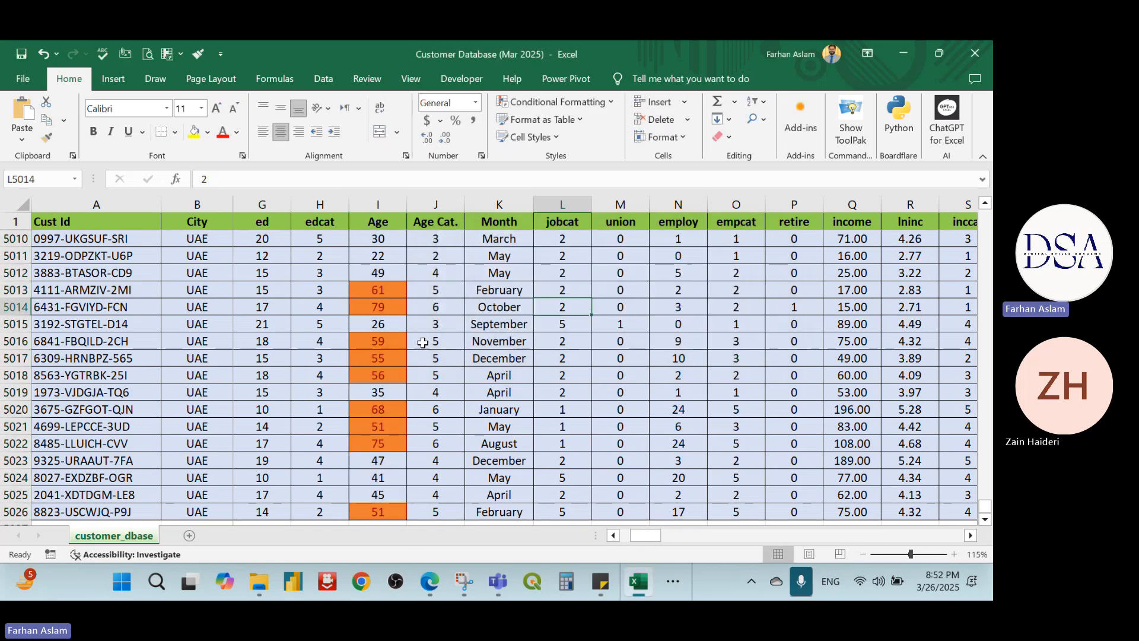
pyautogui.scroll(20, 428, 357)
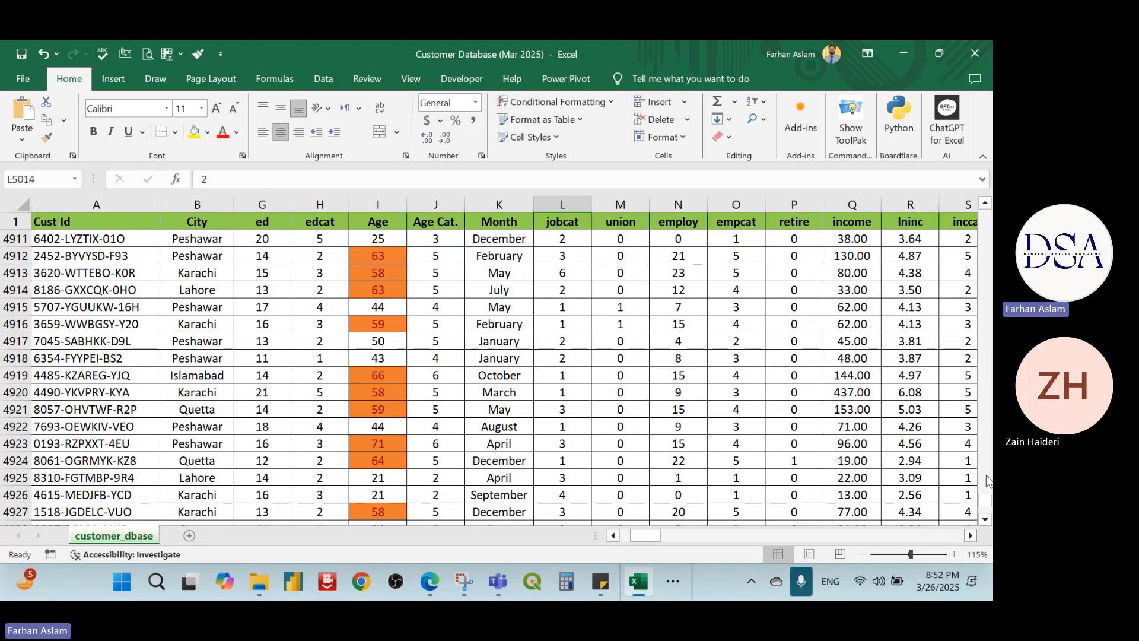
pyautogui.moveTo(985, 501); pyautogui.dragTo(986, 207)
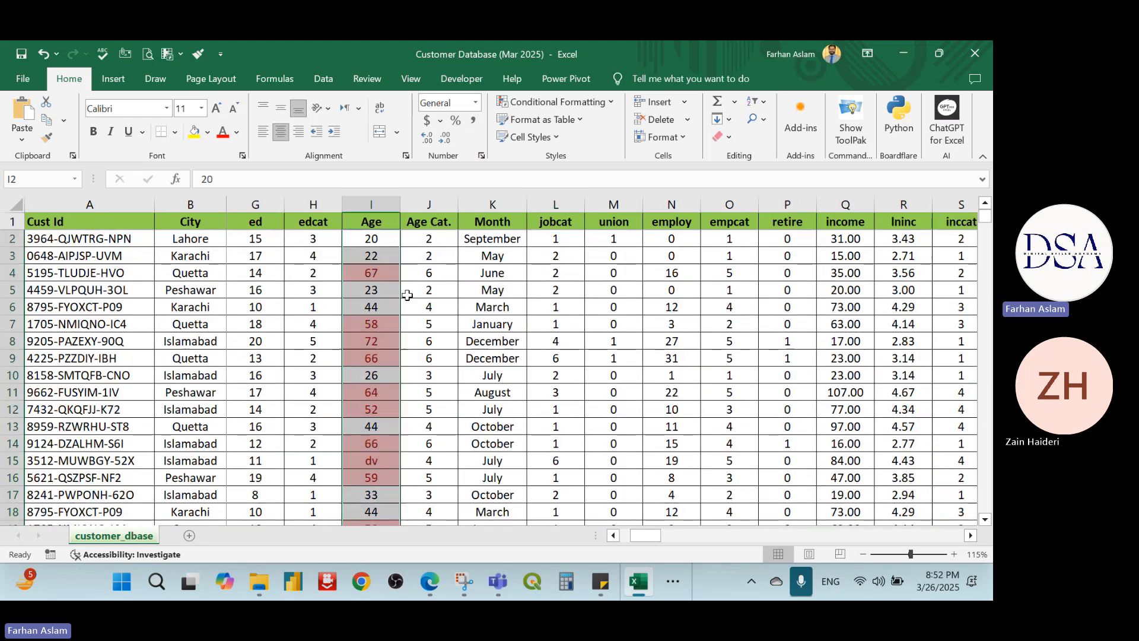
pyautogui.click(407, 294)
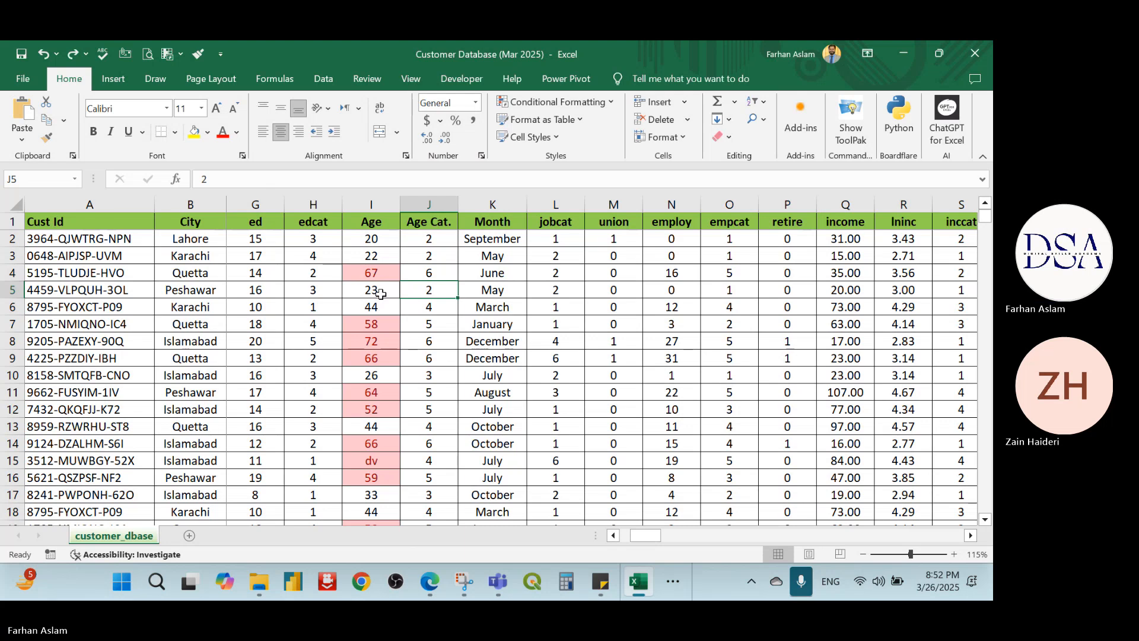
pyautogui.click(386, 240)
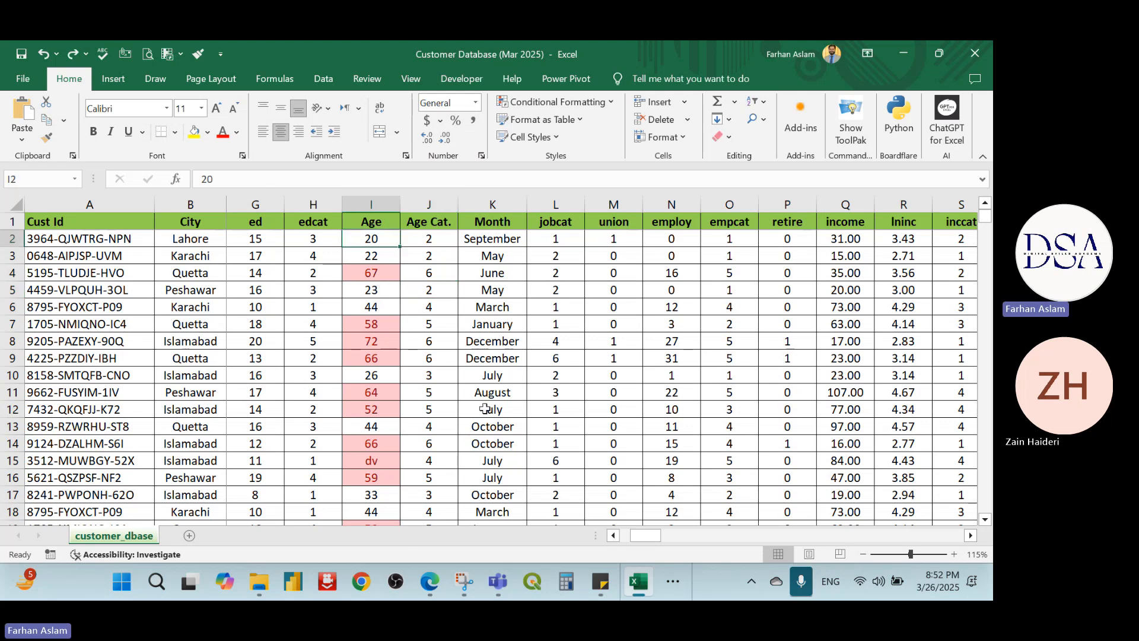
pyautogui.hotkey('ctrl', 'shift', 'Down')
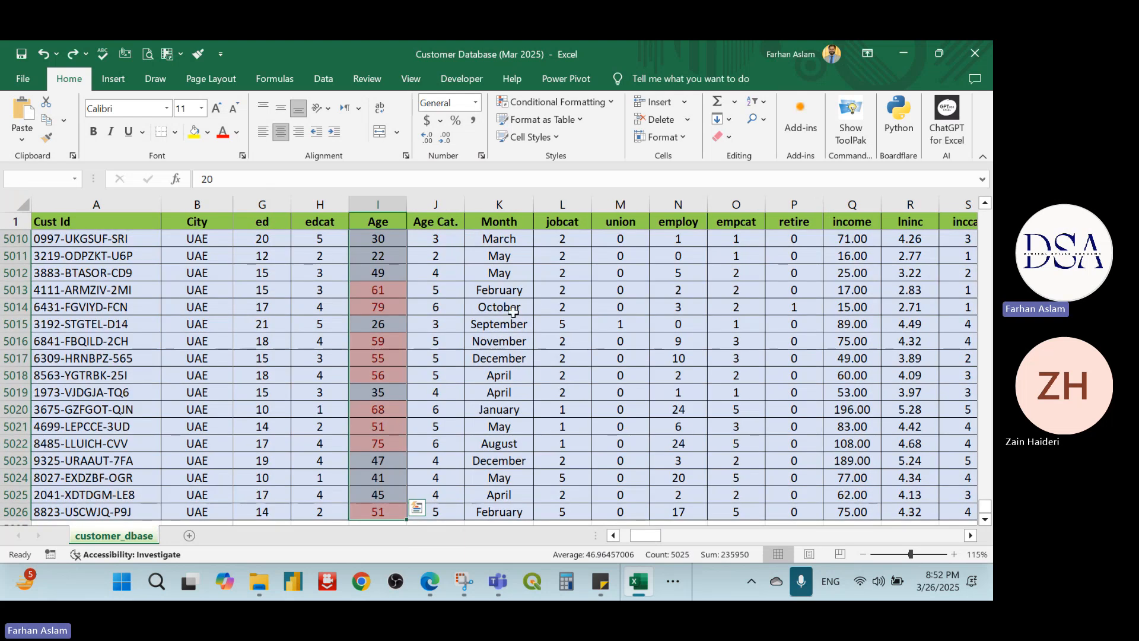
pyautogui.scroll(10, 380, 297)
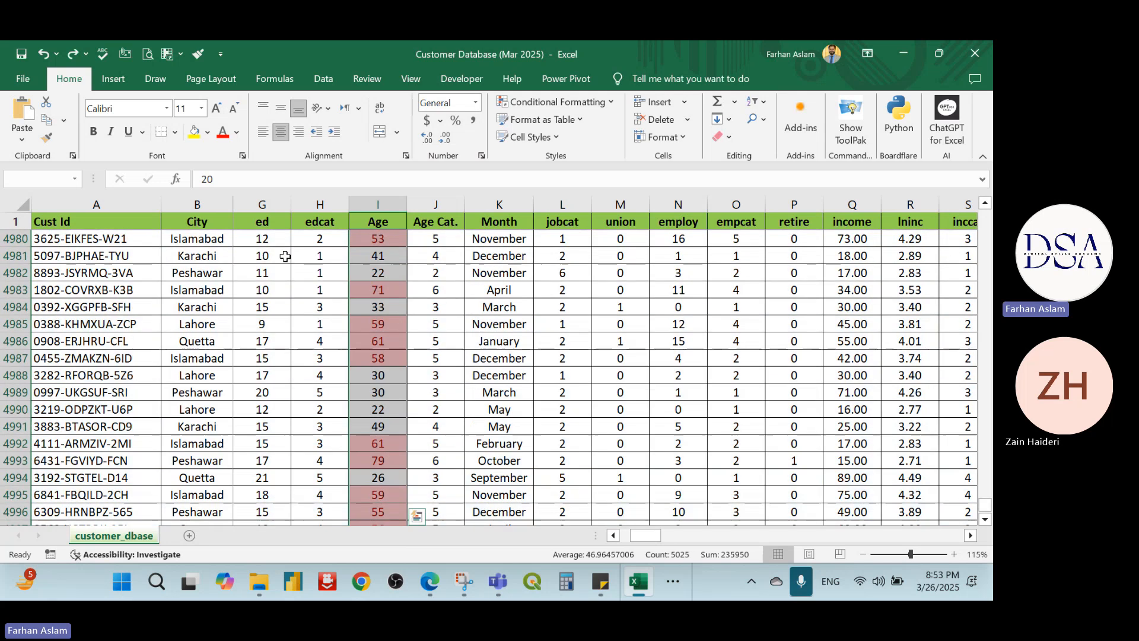
# - Add a Less Than 10 highlight rule with Light Red Fill with Dark Red Text to all values in the ed column
pyautogui.click(261, 221)
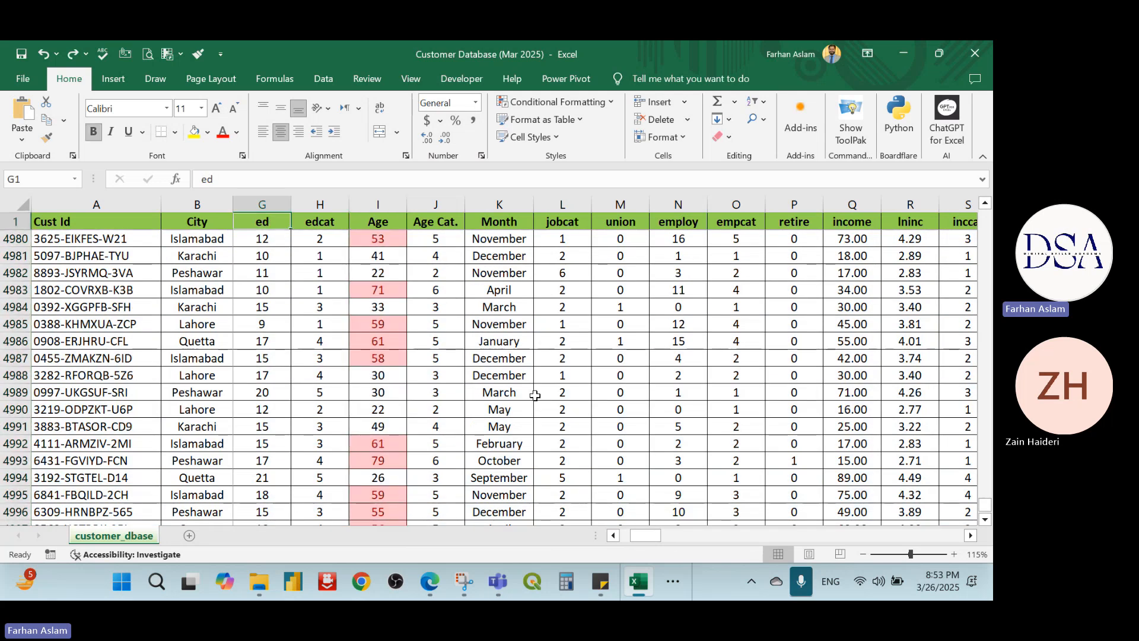
pyautogui.press('Down')
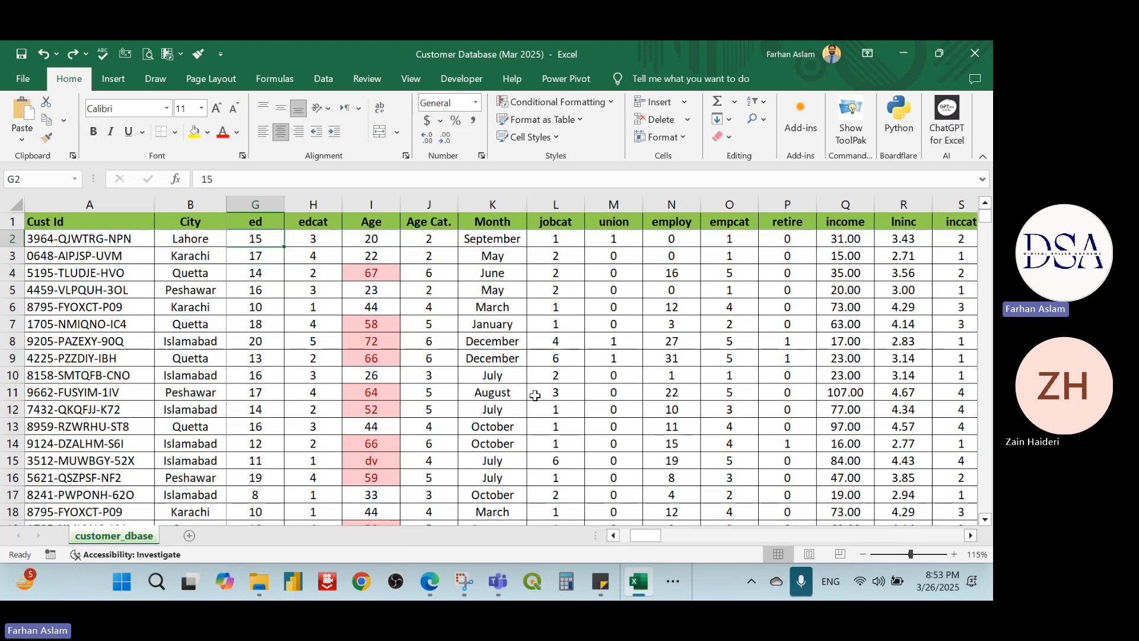
pyautogui.hotkey('ctrl', 'shift', 'Down')
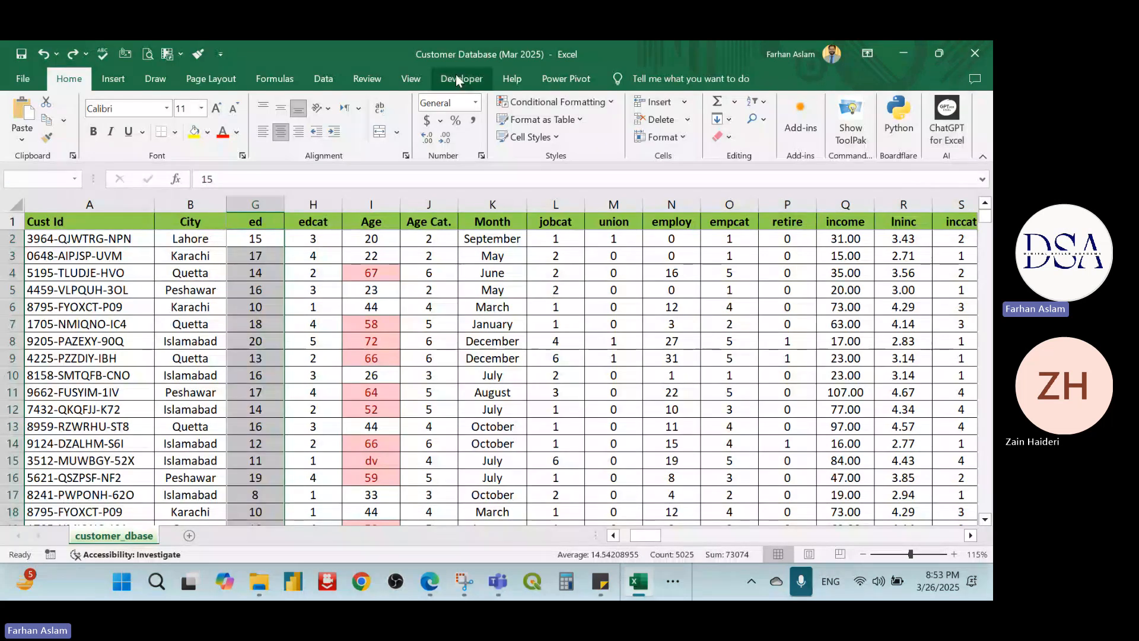
pyautogui.click(555, 101)
pyautogui.moveTo(572, 124)
pyautogui.click(772, 155)
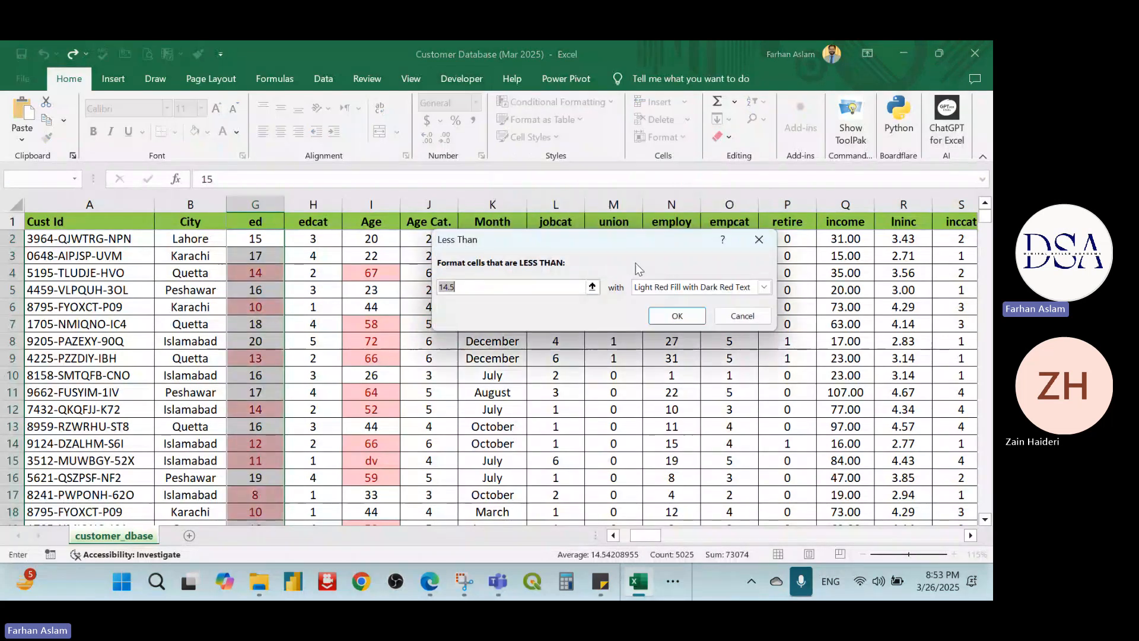
pyautogui.click(534, 287)
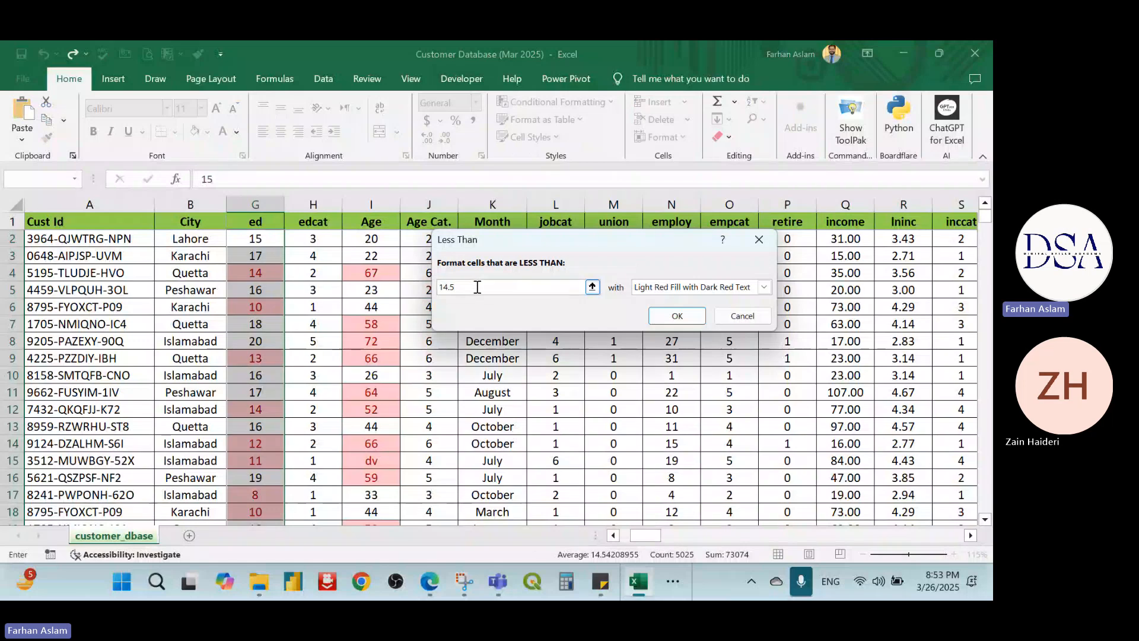
pyautogui.moveTo(477, 288); pyautogui.dragTo(435, 288)
pyautogui.write('10')
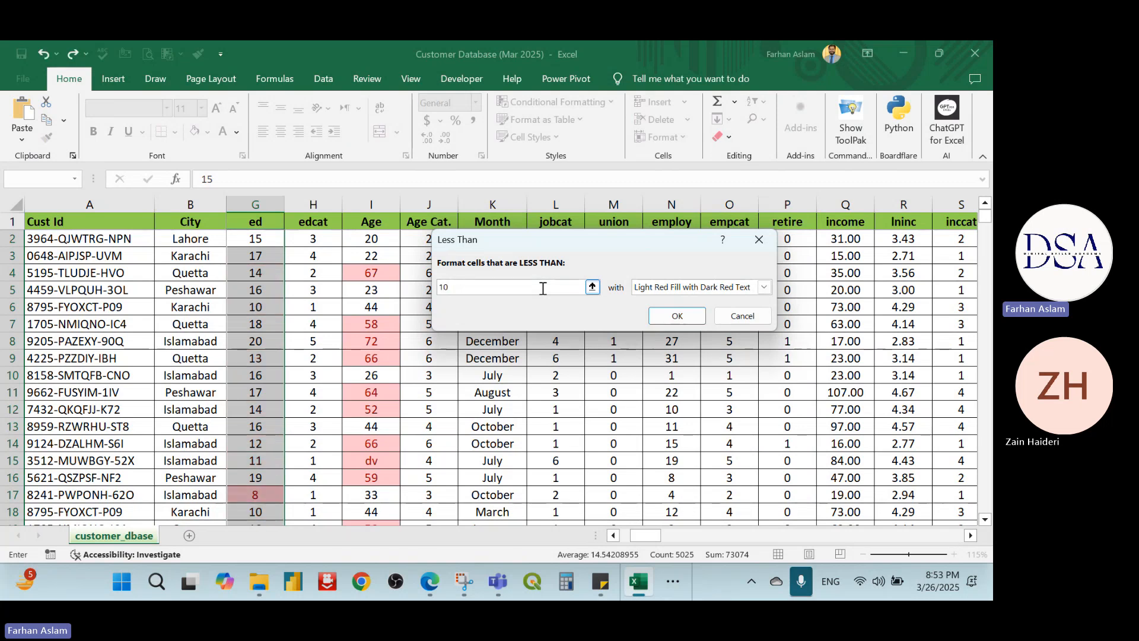
pyautogui.click(664, 318)
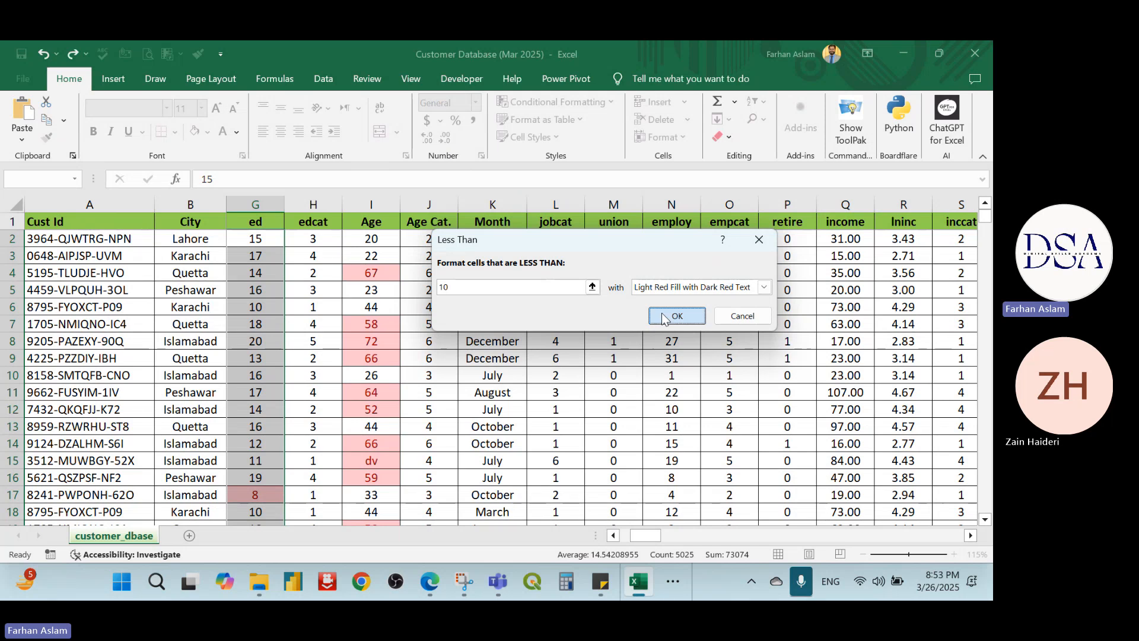
# - Look through the ed column for the cells highlighted by the Less Than rule
pyautogui.scroll(-4, 92, 366)
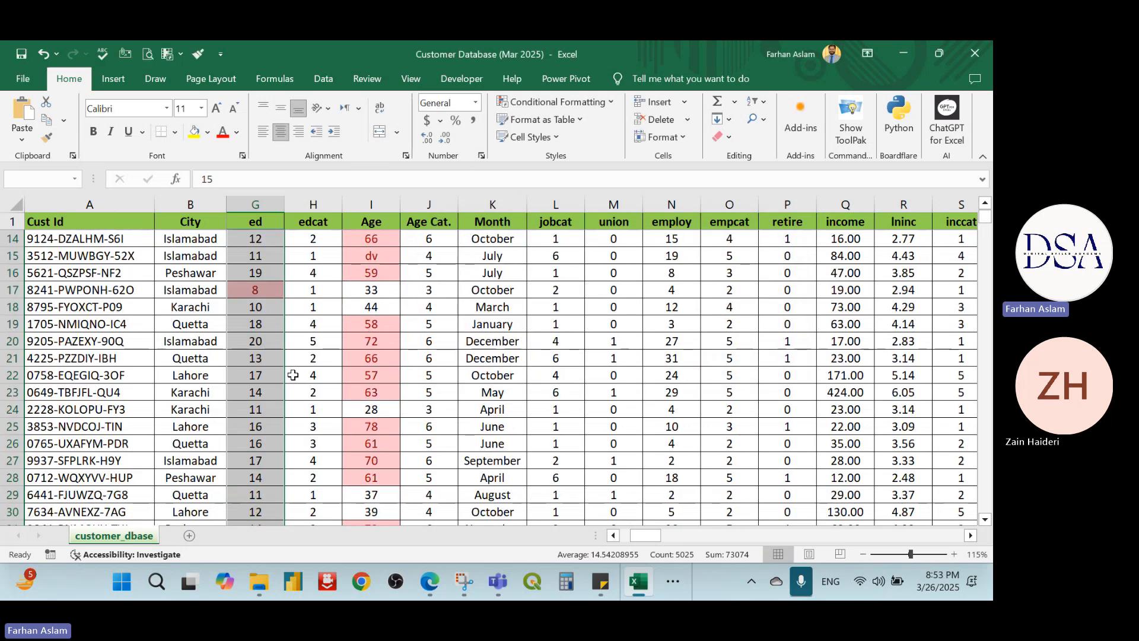
pyautogui.scroll(-15, 293, 375)
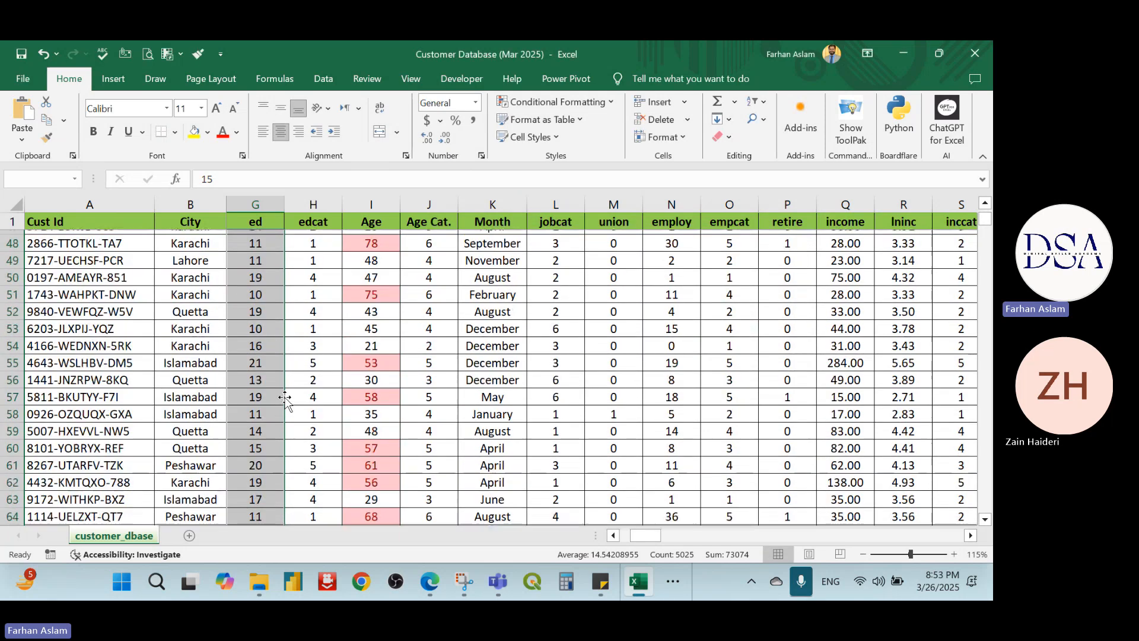
pyautogui.scroll(-3, 285, 404)
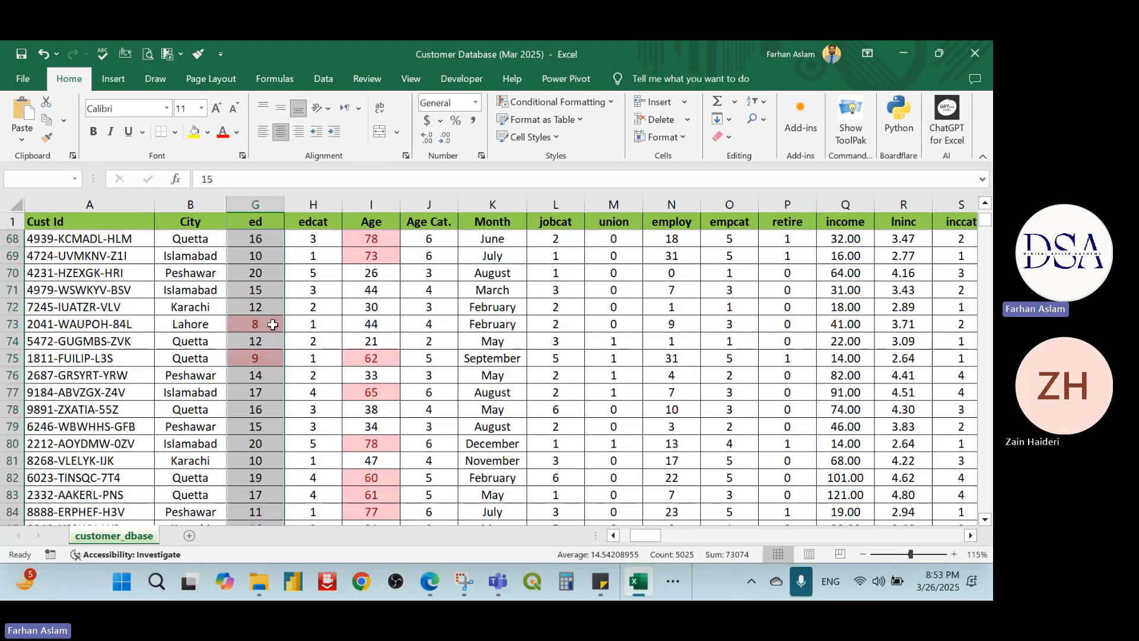
pyautogui.scroll(-7, 279, 374)
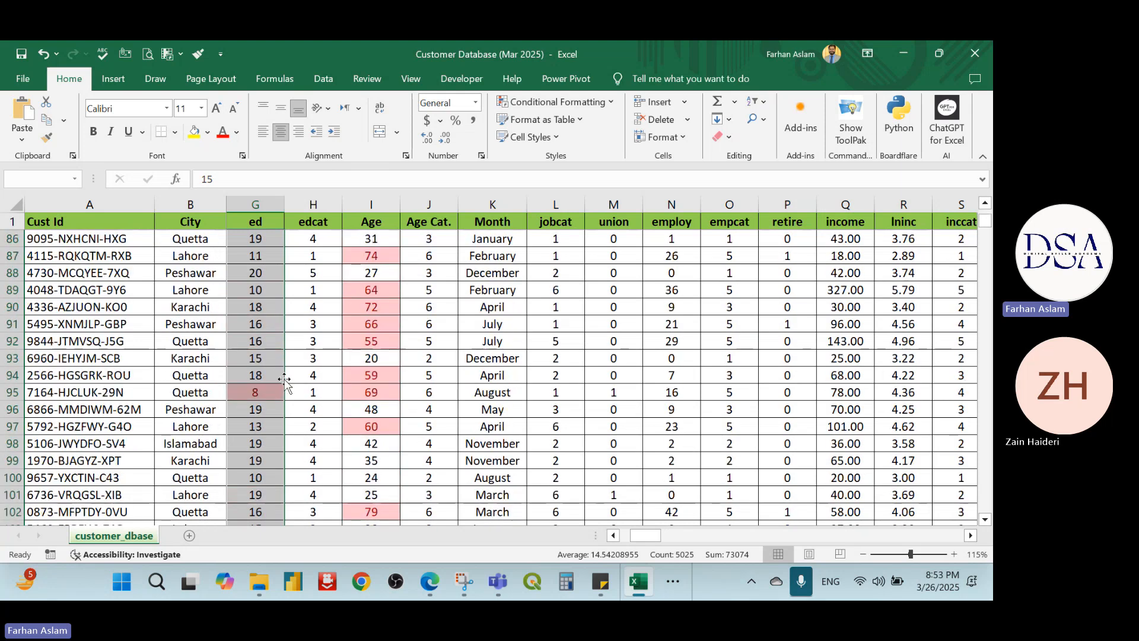
pyautogui.scroll(20, 286, 384)
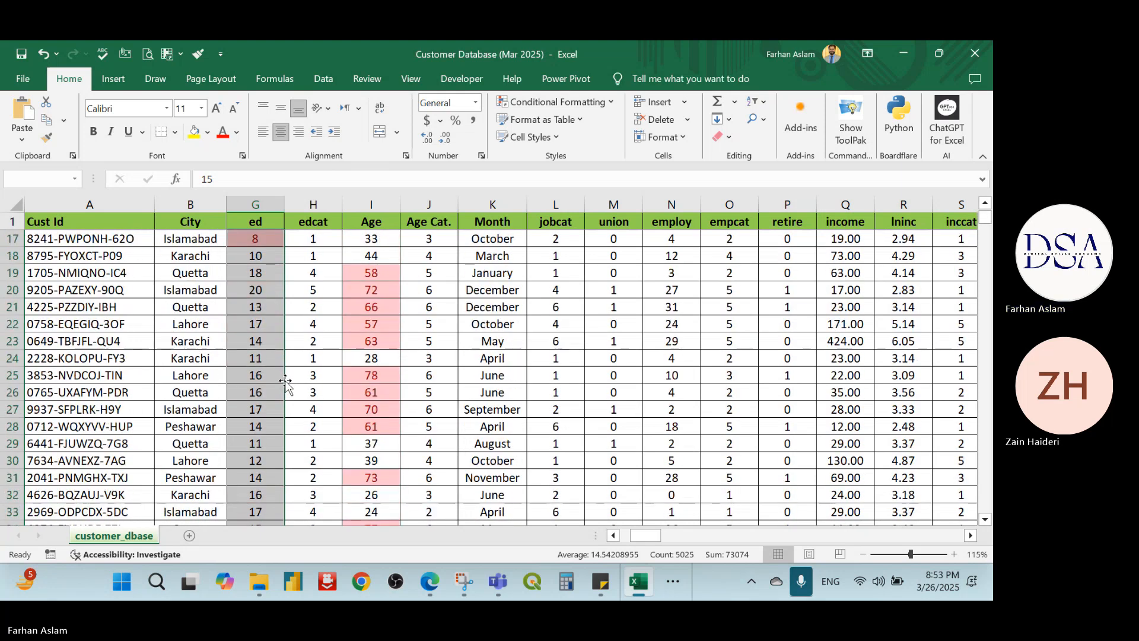
pyautogui.scroll(5, 285, 385)
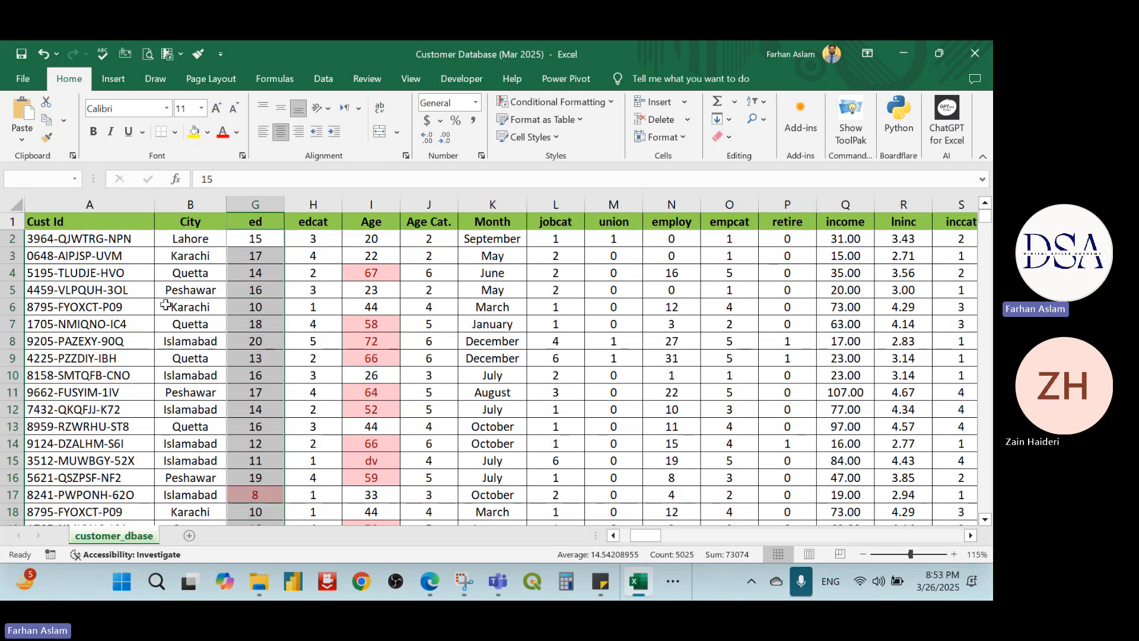
# - Turn on filters for the entire header row, from Cust Id through bmnth
pyautogui.click(125, 221)
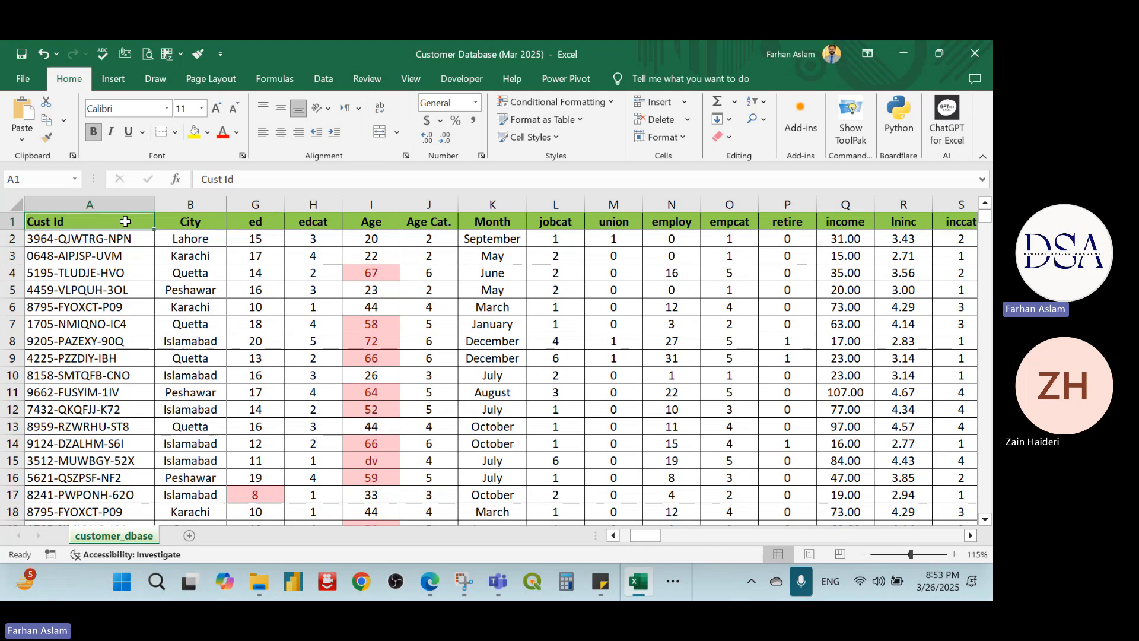
pyautogui.hotkey('ctrl', 'shift', 'Right')
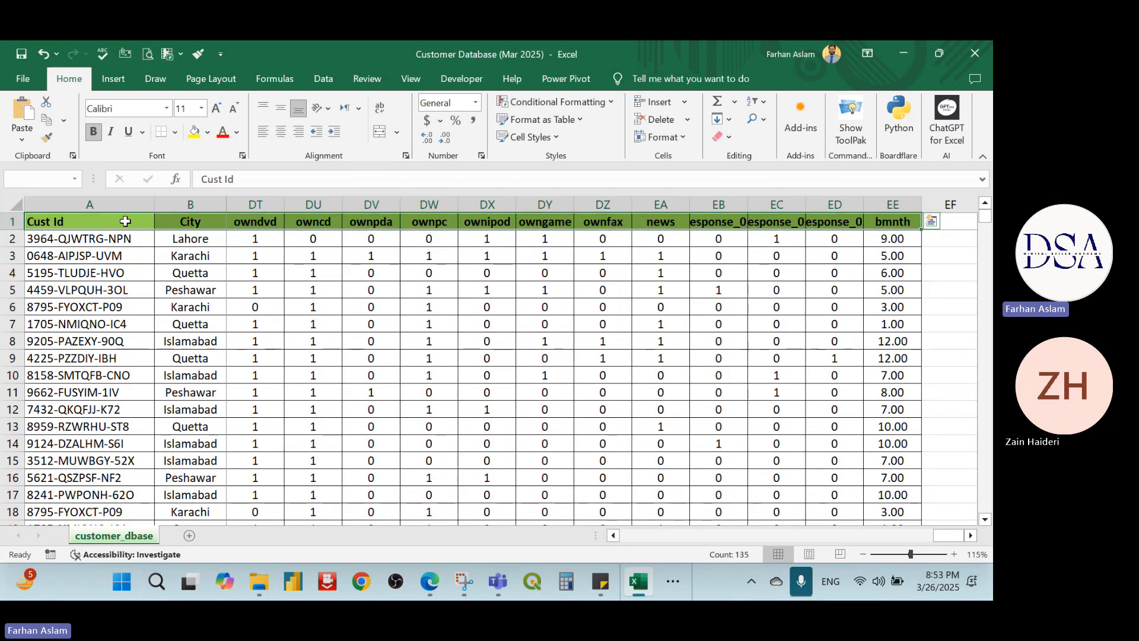
pyautogui.moveTo(931, 536); pyautogui.dragTo(557, 529)
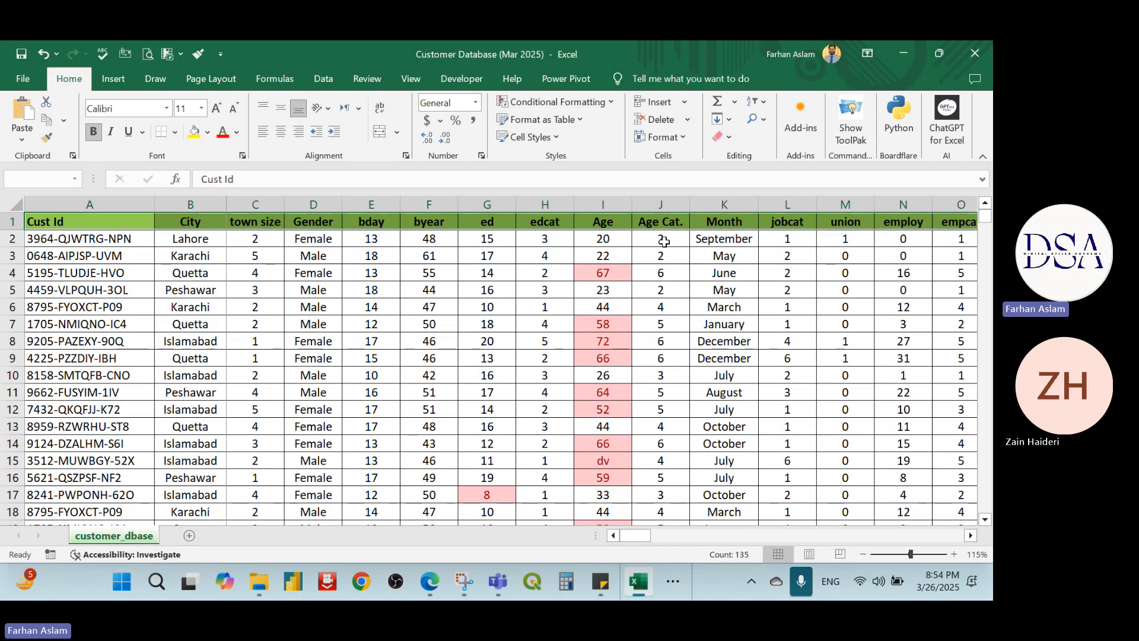
pyautogui.click(762, 104)
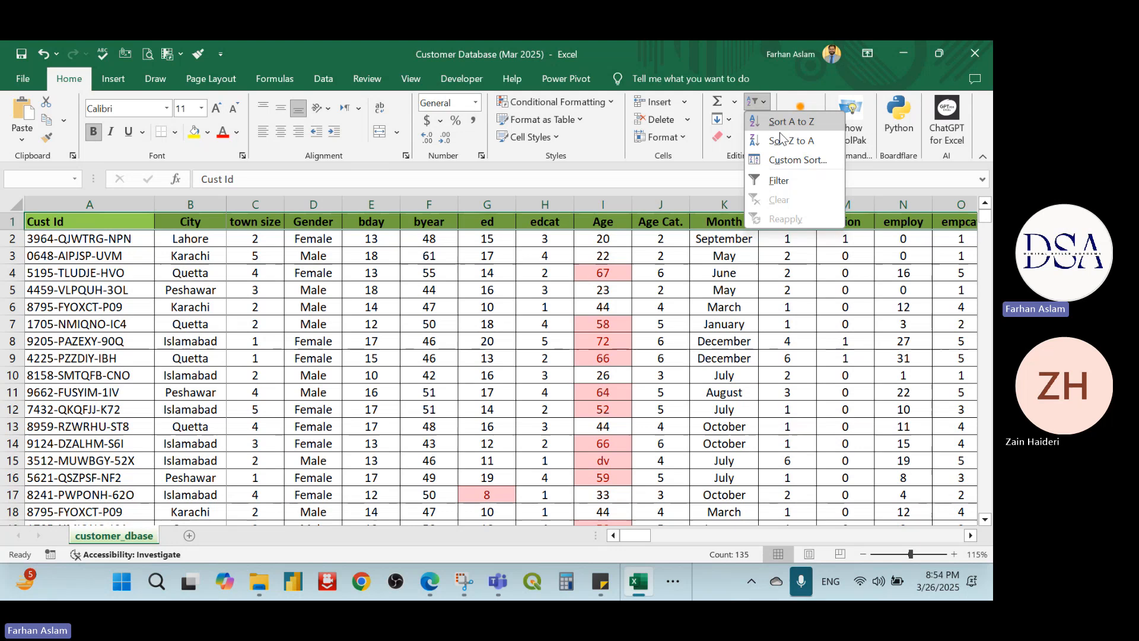
pyautogui.click(787, 182)
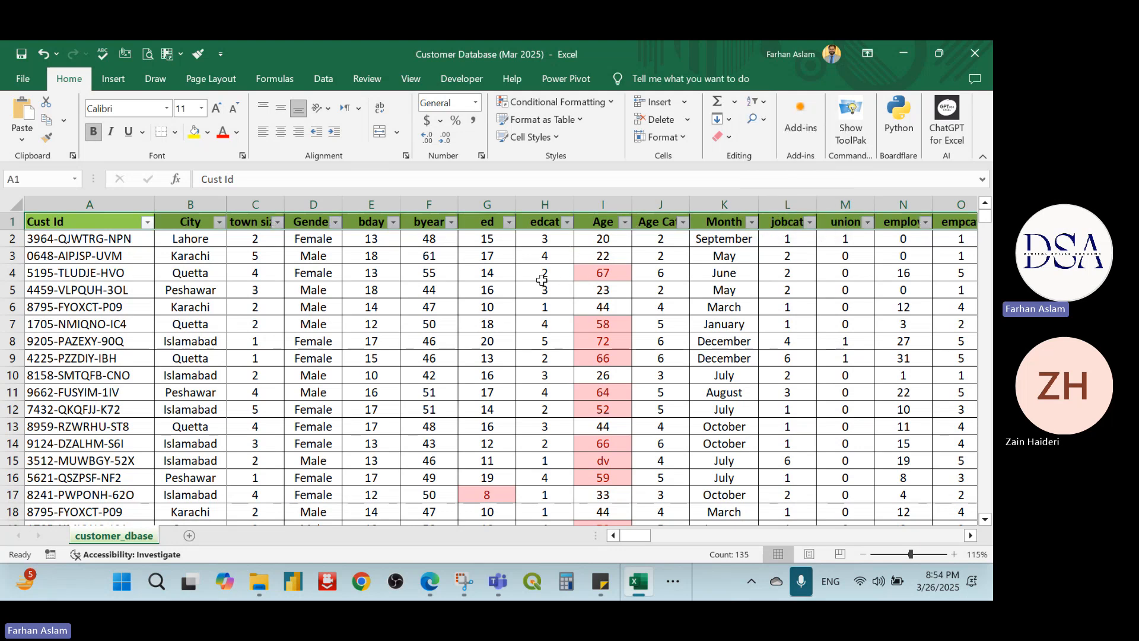
pyautogui.click(699, 273)
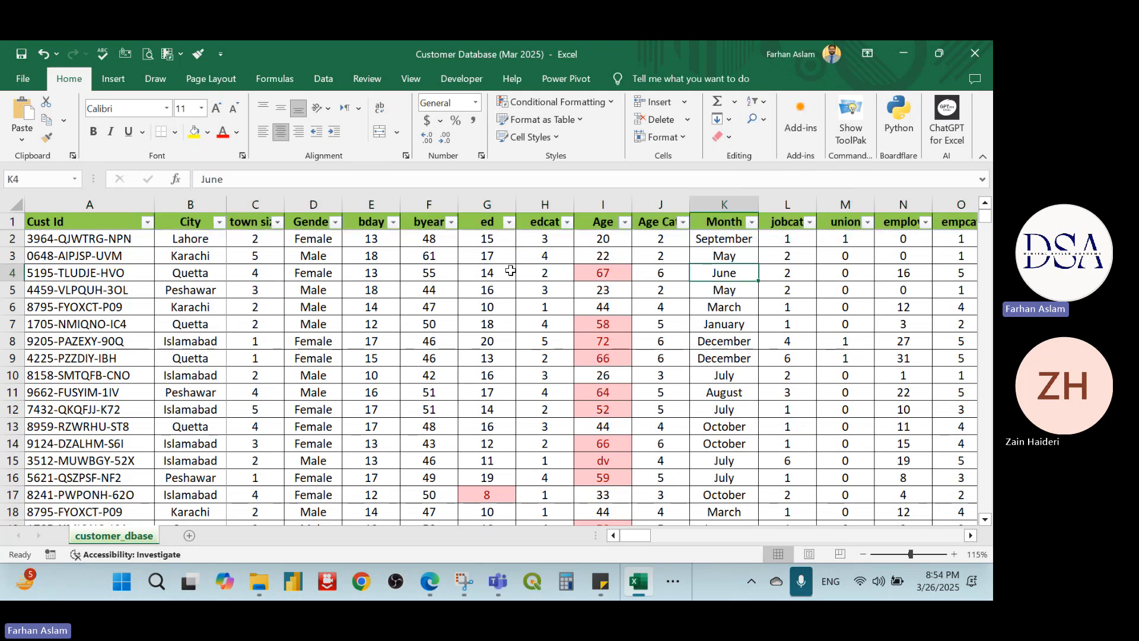
# - Filter the ed column by the light red cell color and review the matching rows
pyautogui.click(510, 223)
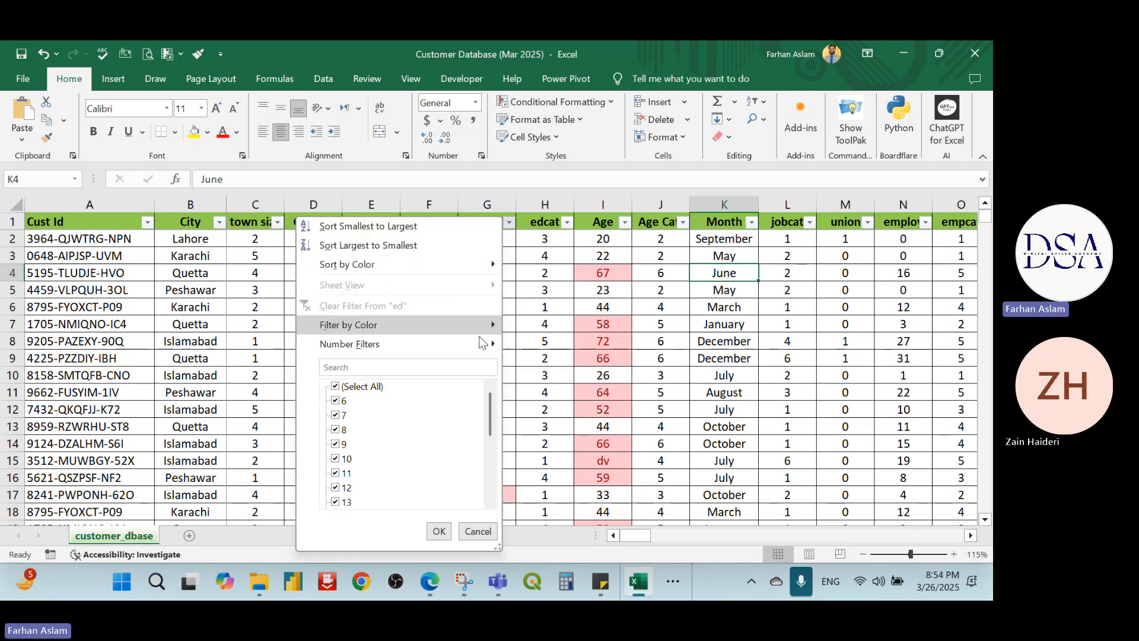
pyautogui.moveTo(479, 324)
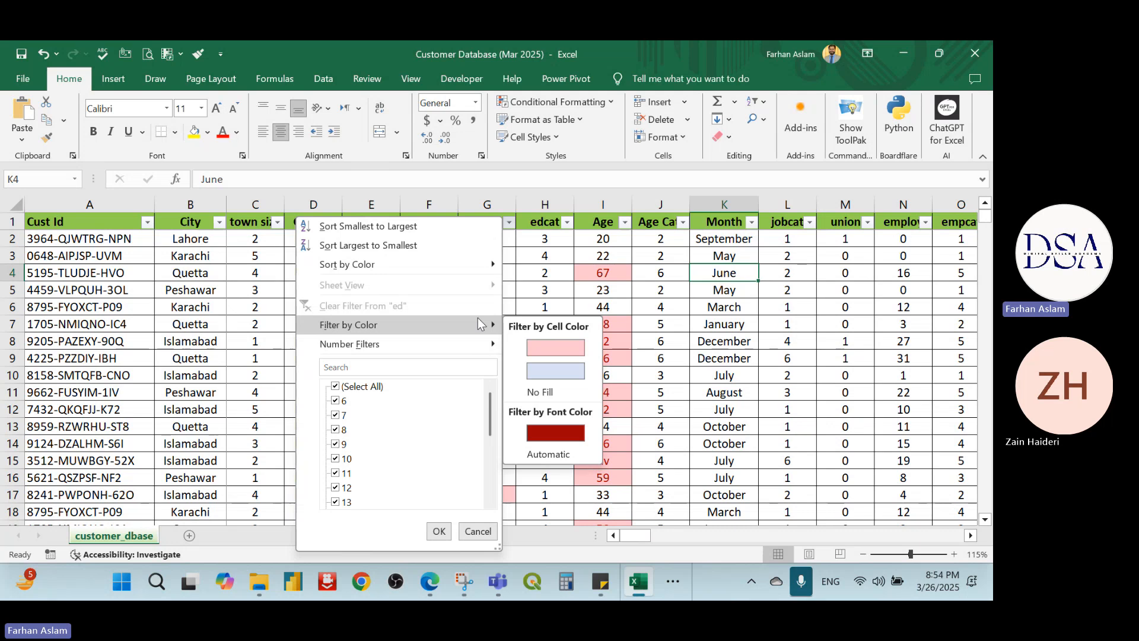
pyautogui.click(565, 343)
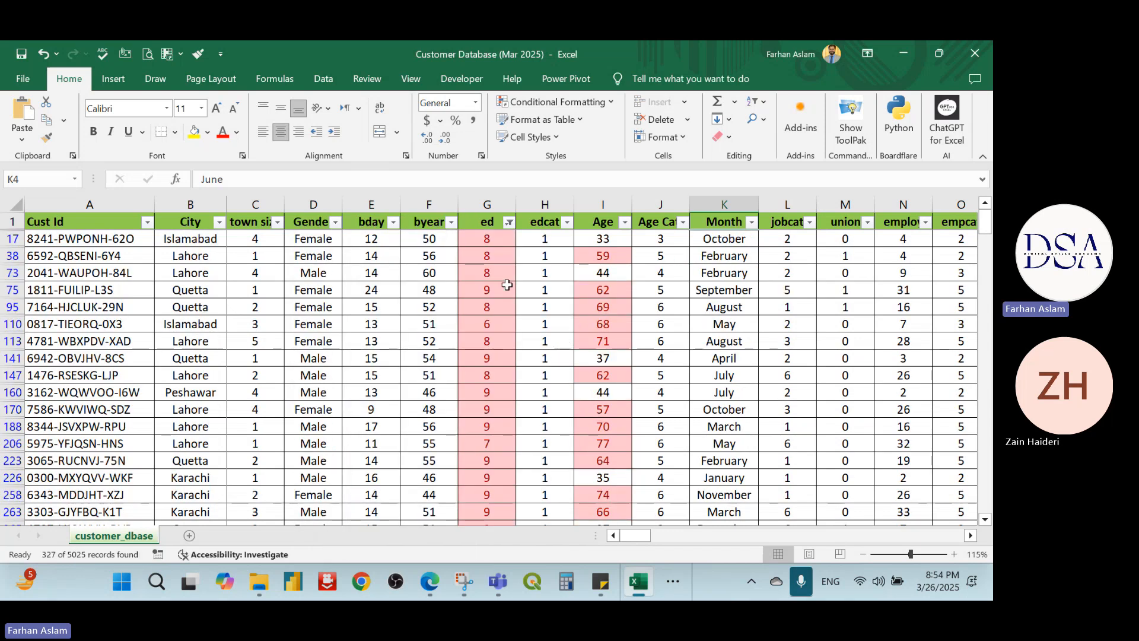
pyautogui.scroll(-5, 508, 285)
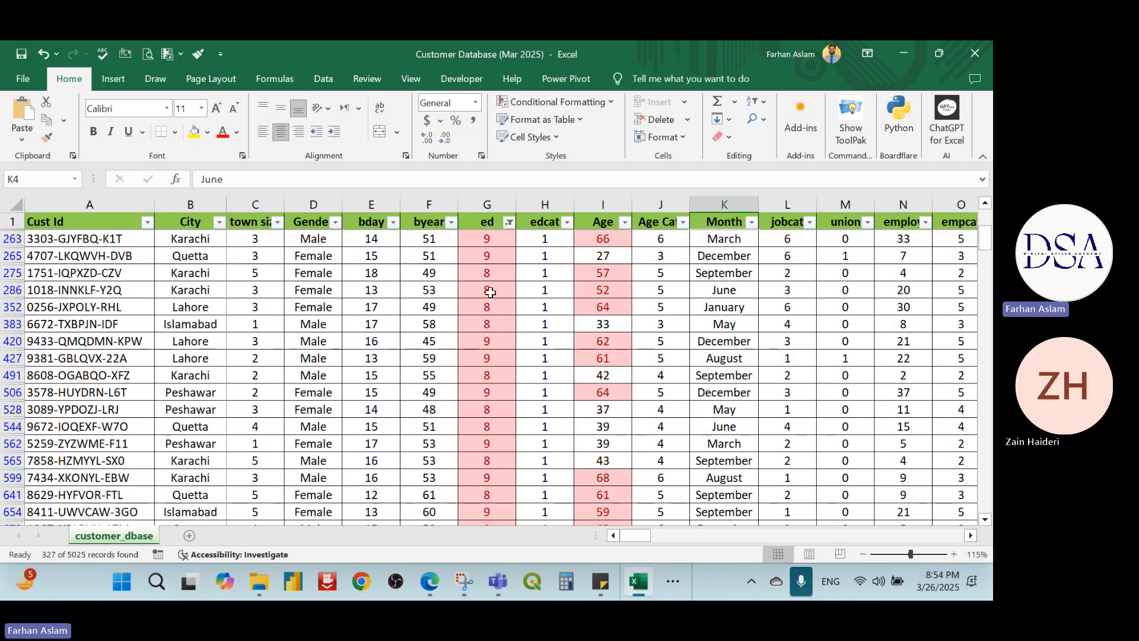
pyautogui.scroll(-20, 490, 292)
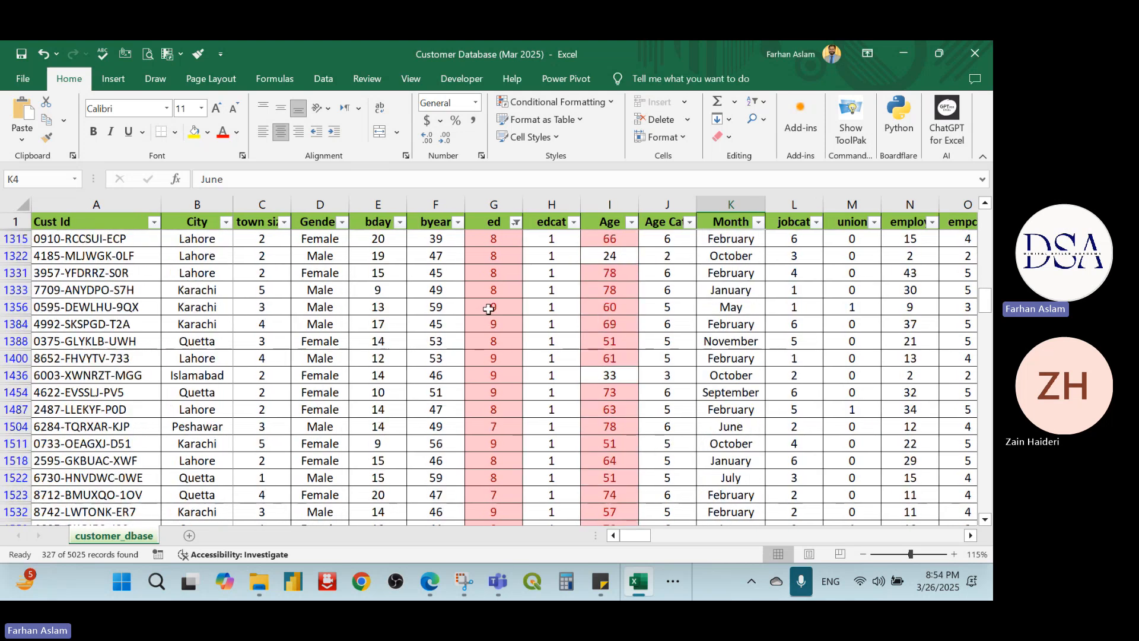
pyautogui.scroll(-3, 488, 308)
pyautogui.scroll(1, 488, 309)
pyautogui.scroll(2, 488, 308)
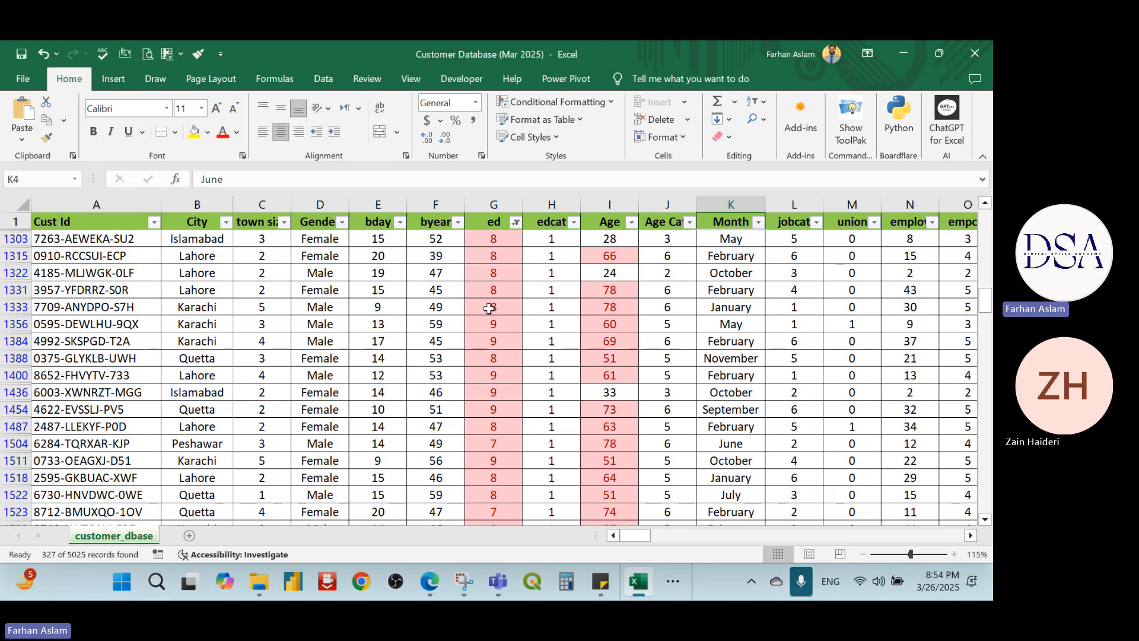
pyautogui.scroll(4, 488, 309)
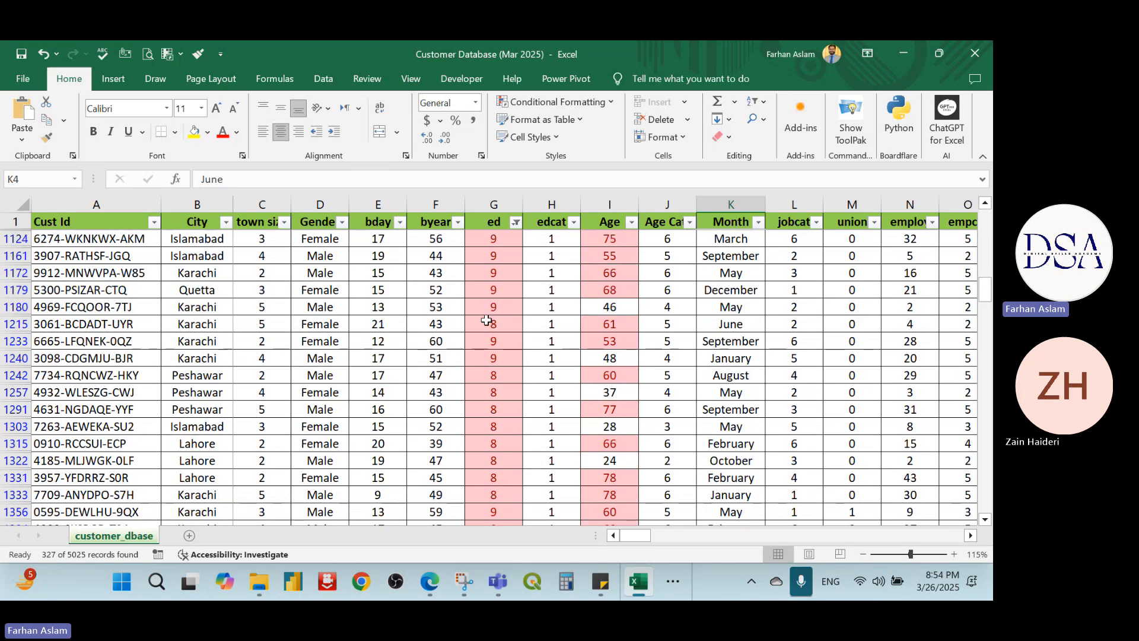
# - Clear the color filter from the ed column
pyautogui.click(517, 224)
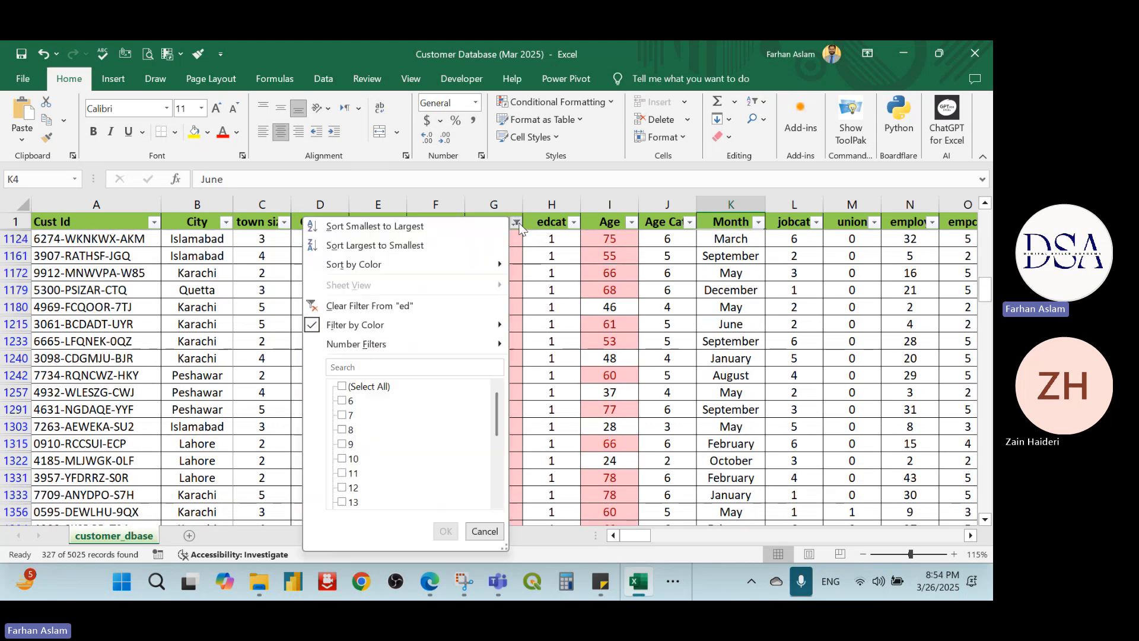
pyautogui.click(389, 307)
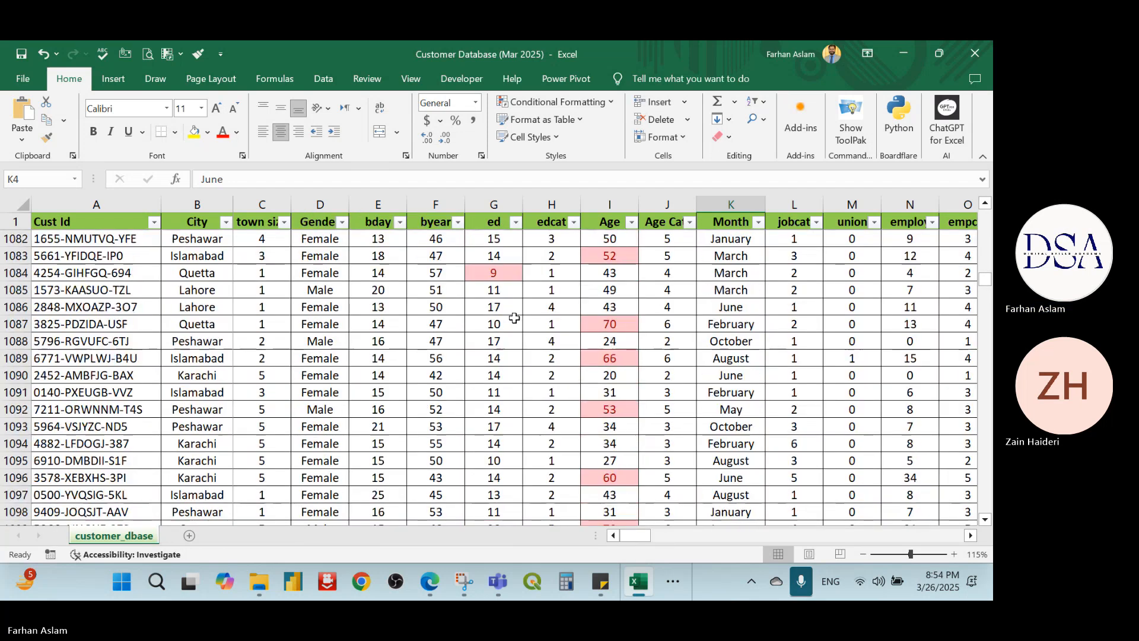
# - Start a Between highlight rule on all byear values, from F2 down to the last data row
pyautogui.scroll(16, 515, 318)
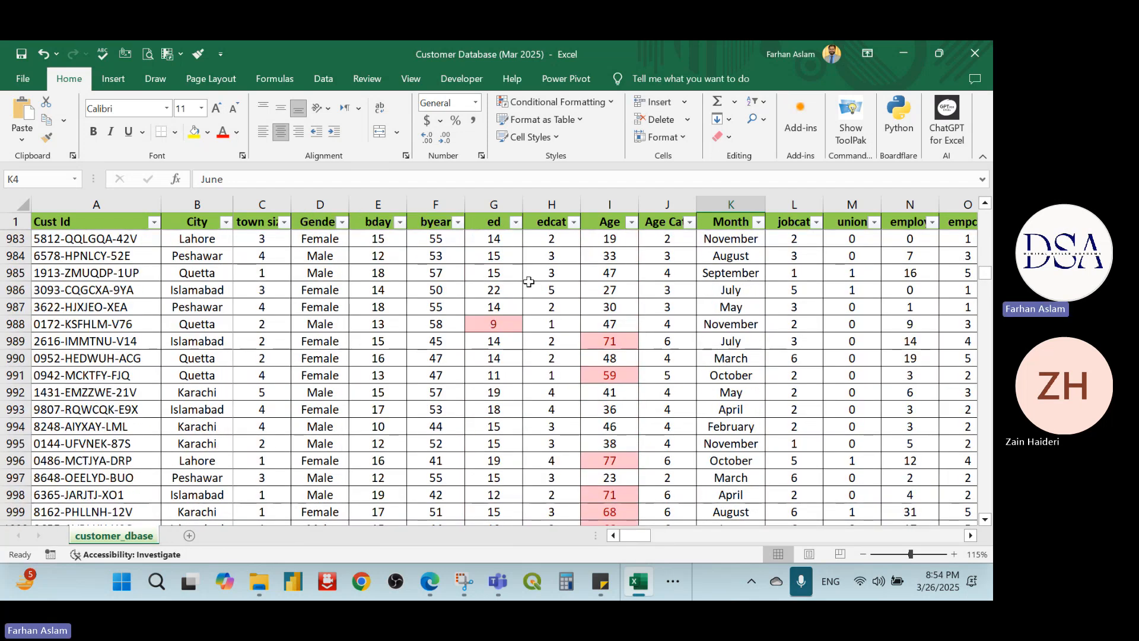
pyautogui.click(441, 280)
pyautogui.hotkey('ctrl', 'Up')
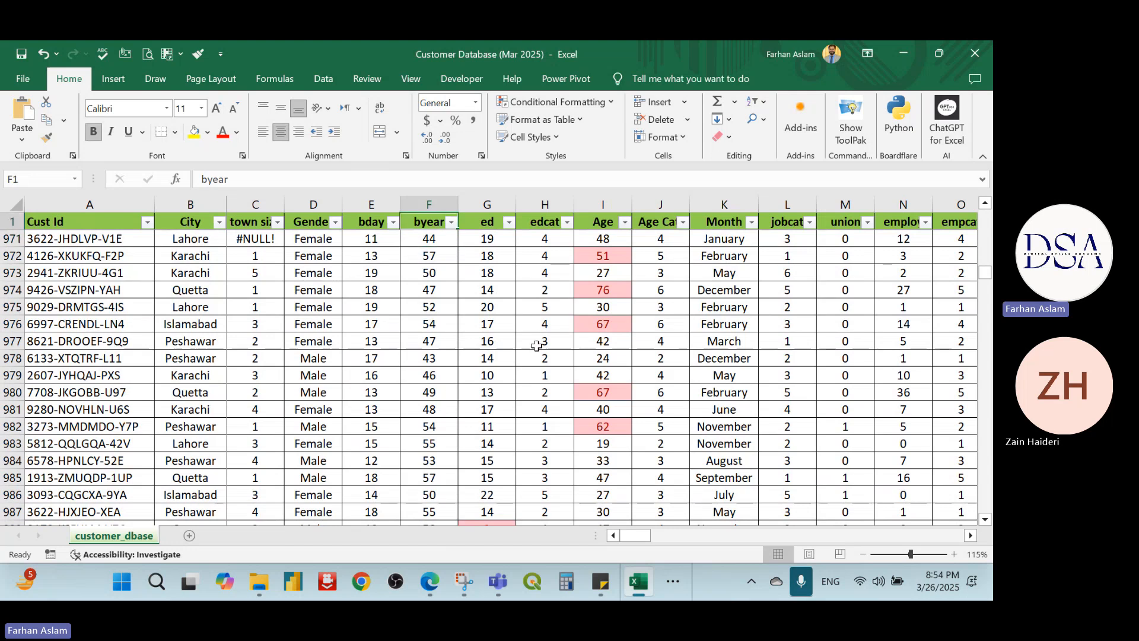
pyautogui.press('Down')
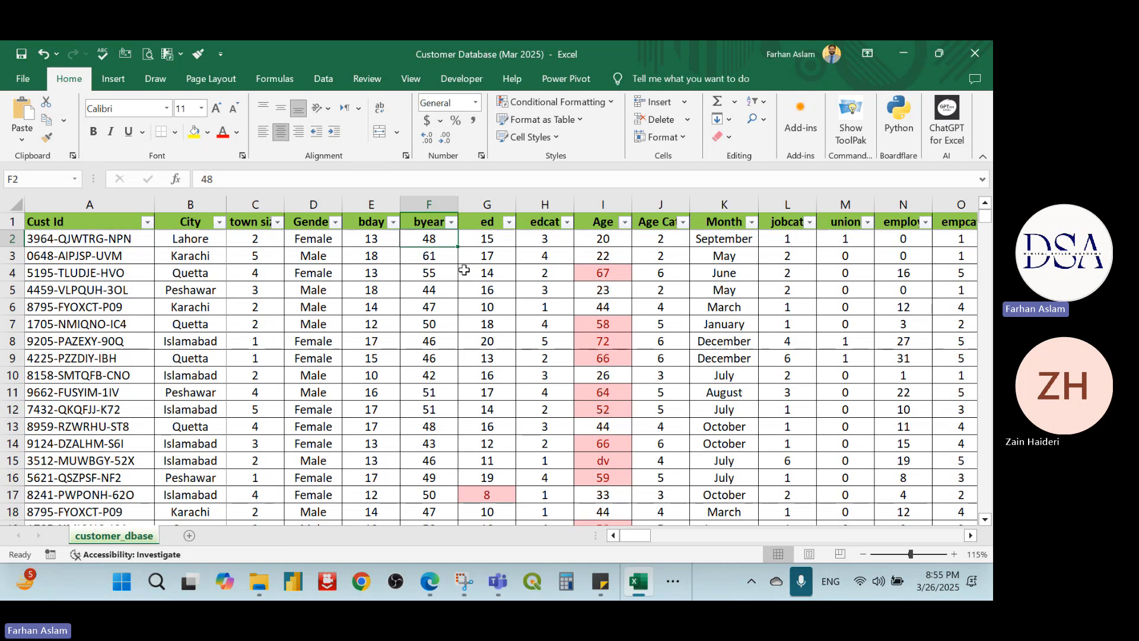
pyautogui.hotkey('ctrl', 'shift', 'Right')
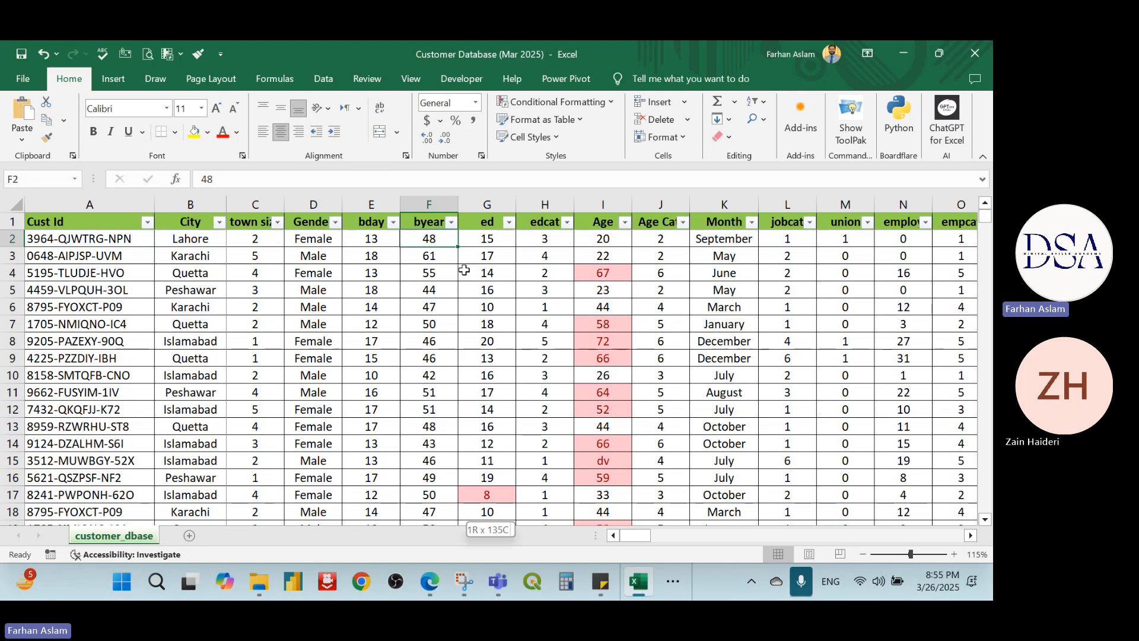
pyautogui.hotkey('ctrl', 'shift', 'Down')
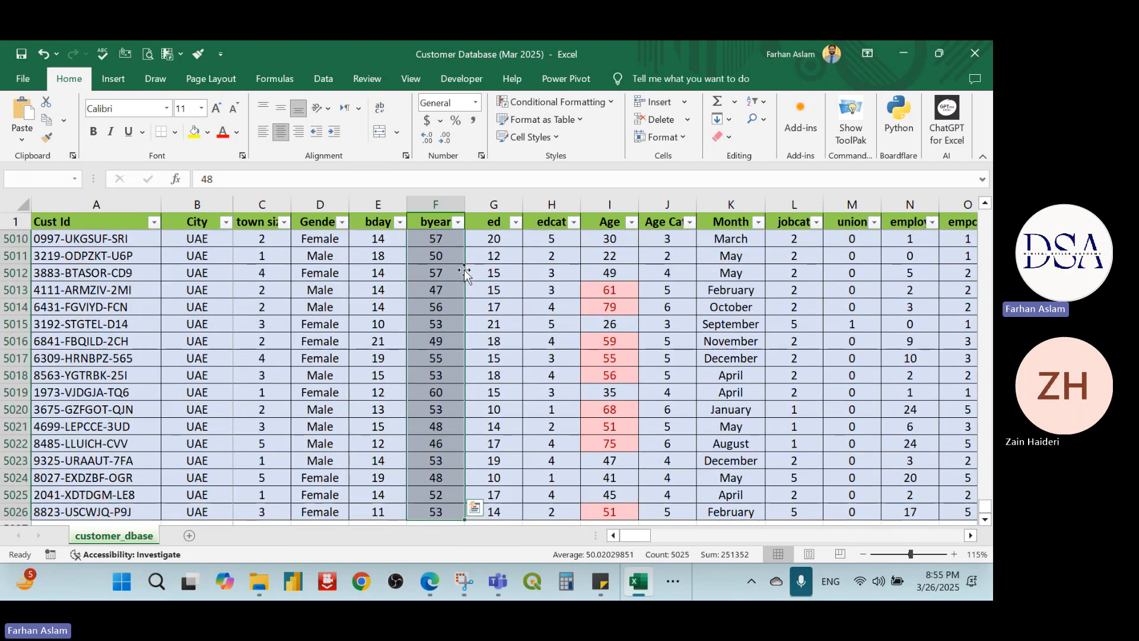
pyautogui.click(555, 102)
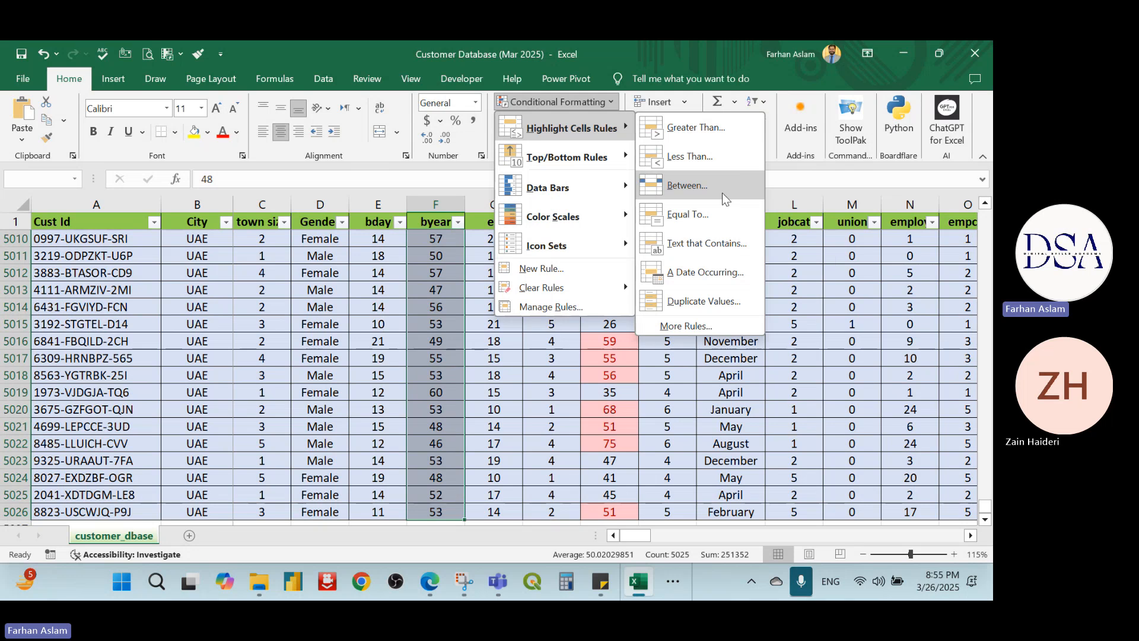
pyautogui.click(677, 187)
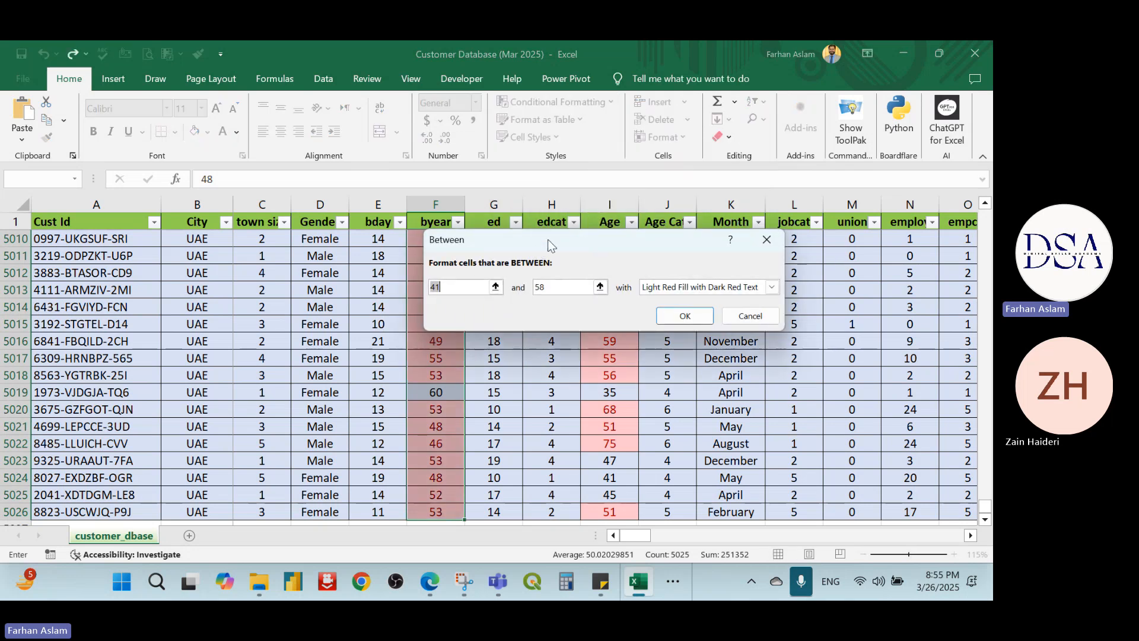
pyautogui.moveTo(553, 231); pyautogui.dragTo(712, 212)
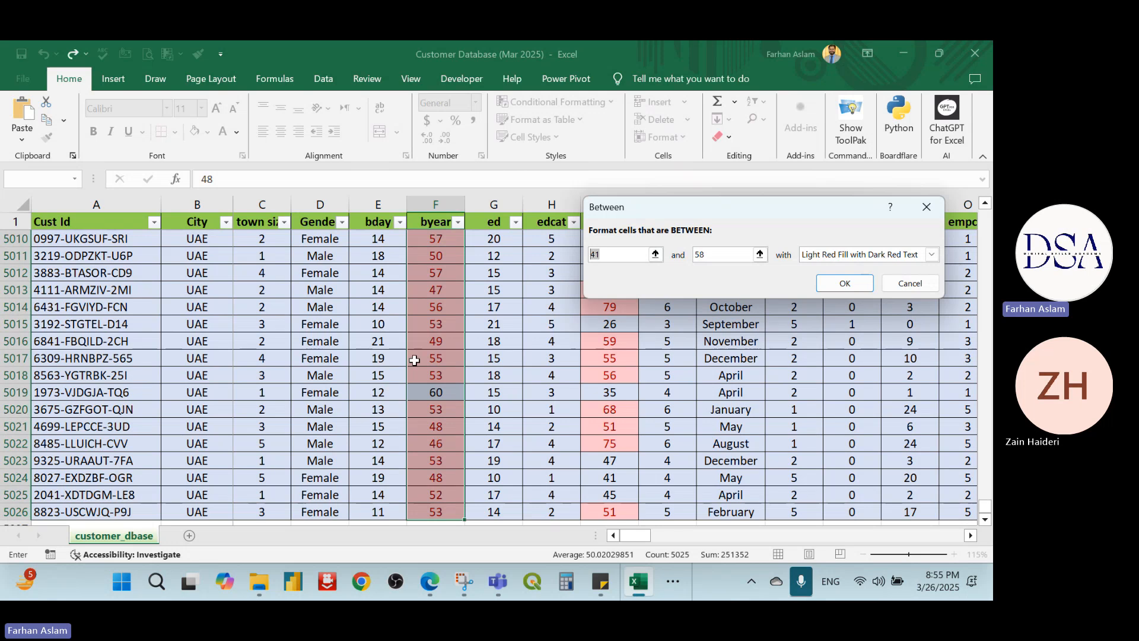
pyautogui.write('80')
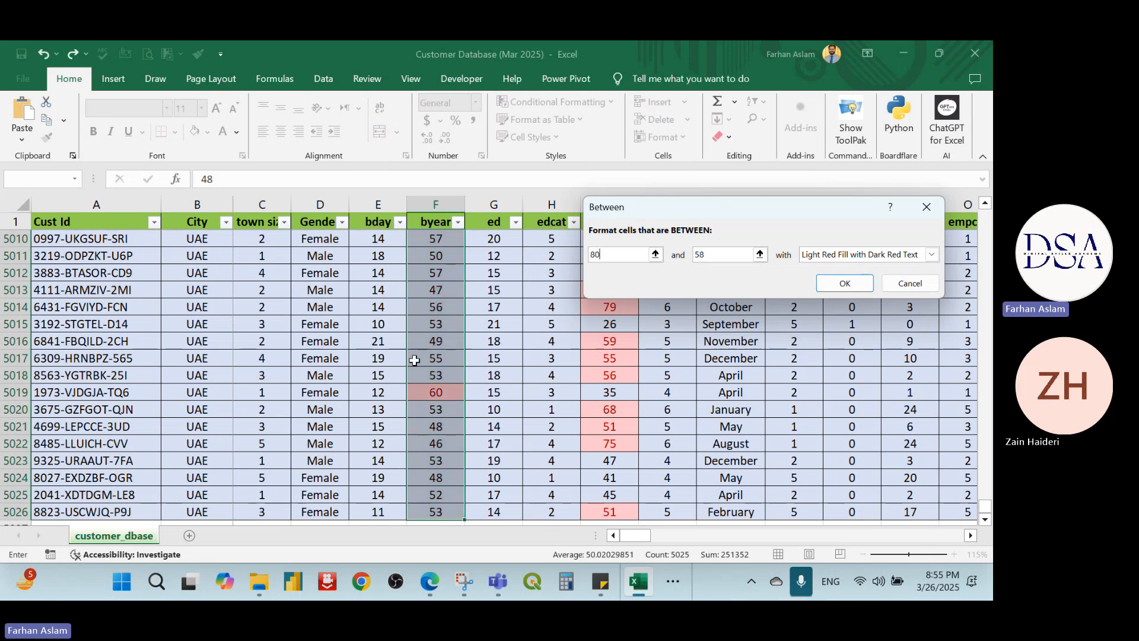
pyautogui.press('Tab')
pyautogui.write('90')
pyautogui.press('BackSpace')
pyautogui.press('BackSpace')
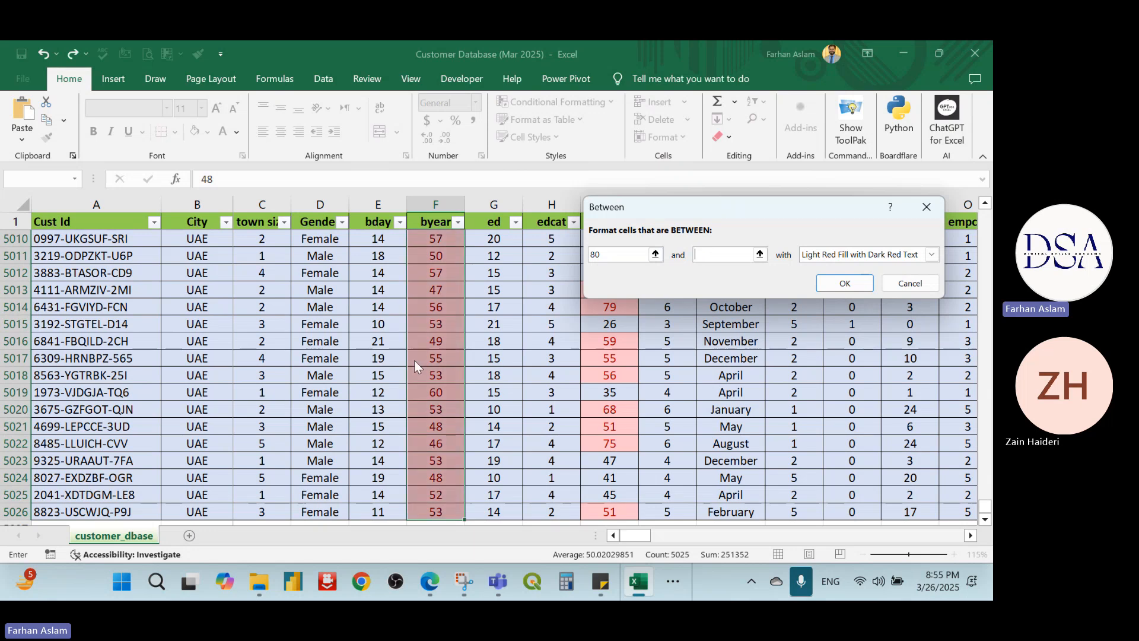
# - Highlight byear values between 40 and 50 using Light Red Fill with Dark Red Text
pyautogui.moveTo(618, 255); pyautogui.dragTo(541, 257)
pyautogui.write('4050')
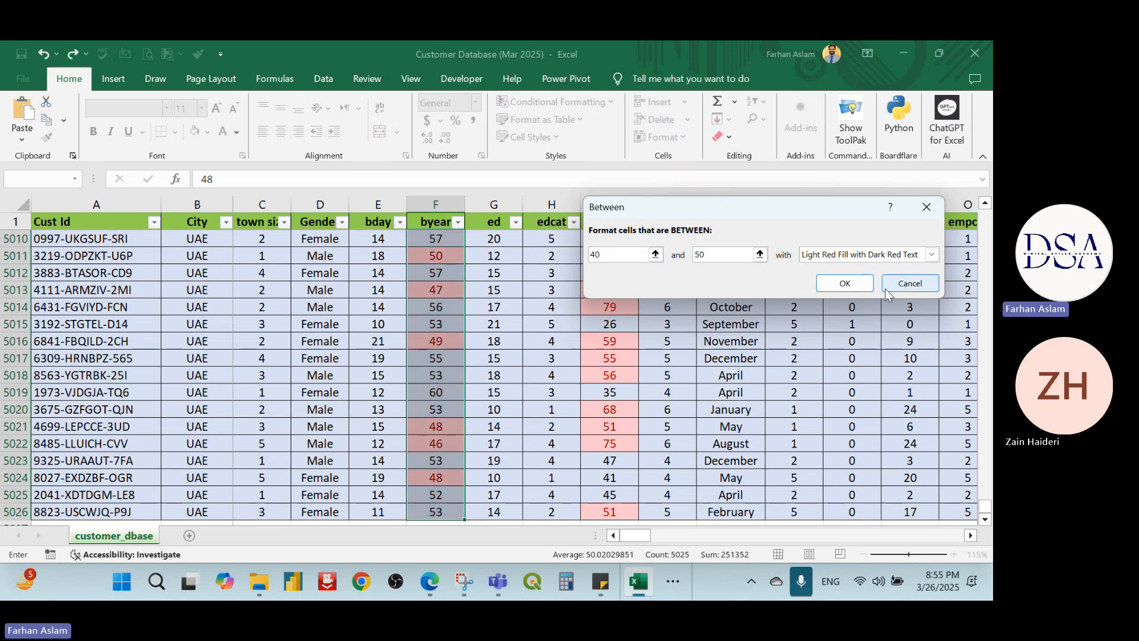
pyautogui.click(845, 283)
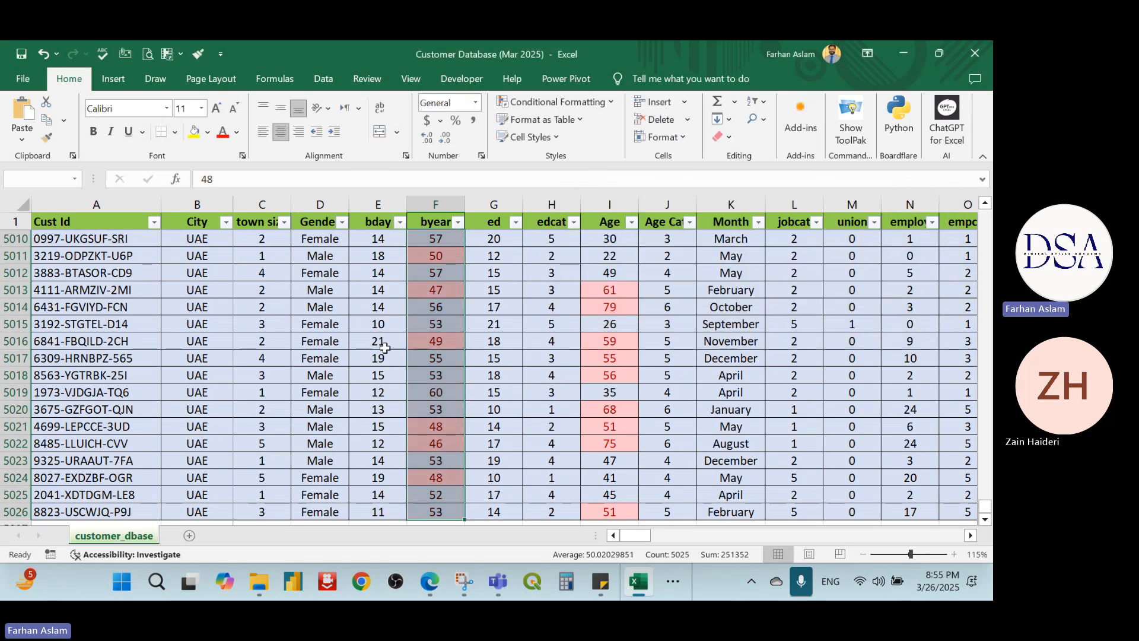
# - Review the cells highlighted by the Between rule in the byear column, from the last rows back to F2
pyautogui.click(596, 344)
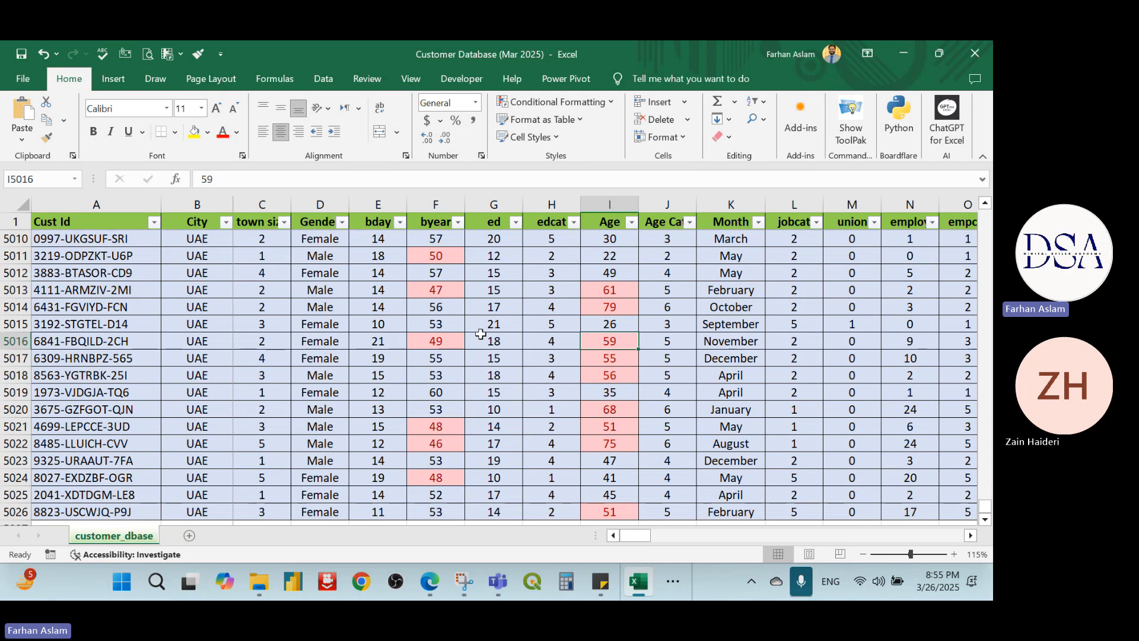
pyautogui.scroll(-2, 465, 332)
pyautogui.scroll(4, 470, 339)
pyautogui.scroll(20, 470, 339)
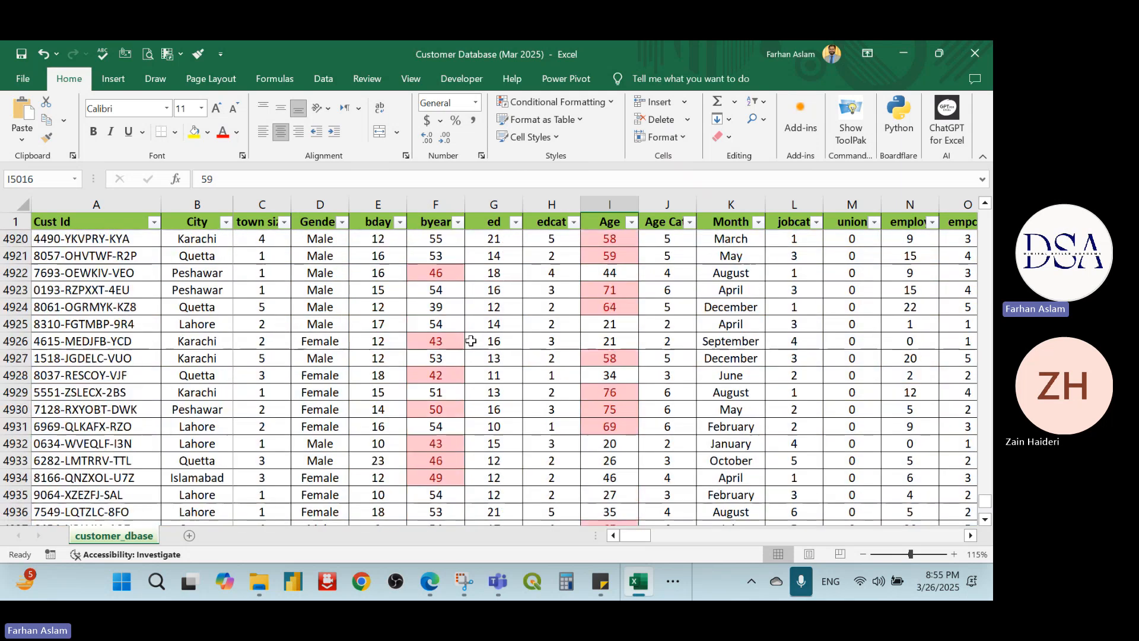
pyautogui.scroll(4, 471, 340)
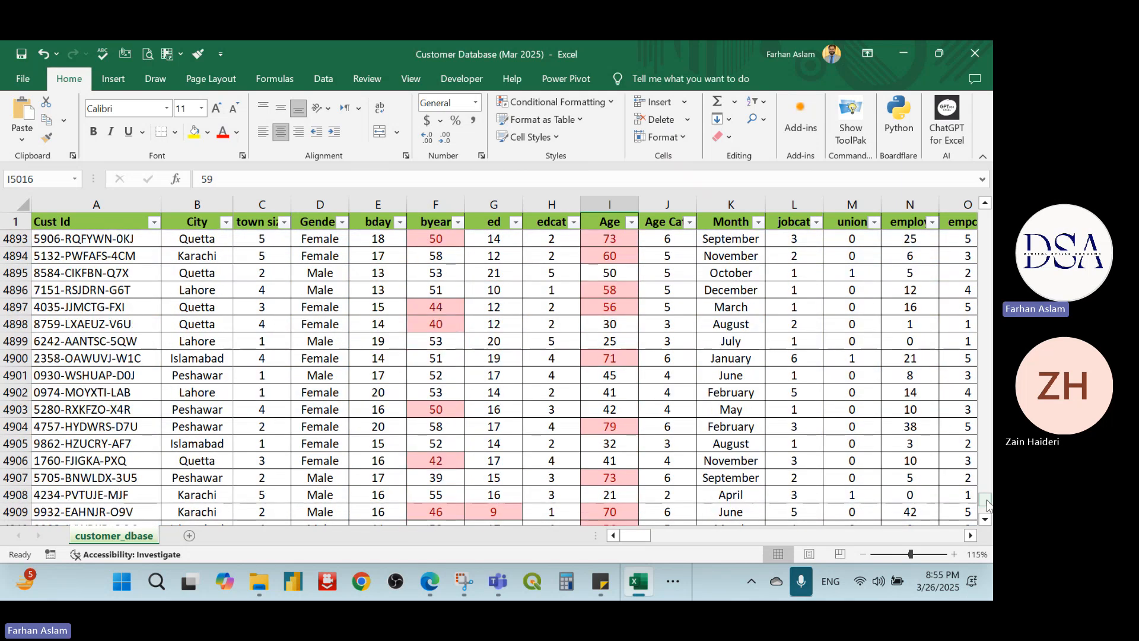
pyautogui.moveTo(985, 500); pyautogui.dragTo(982, 212)
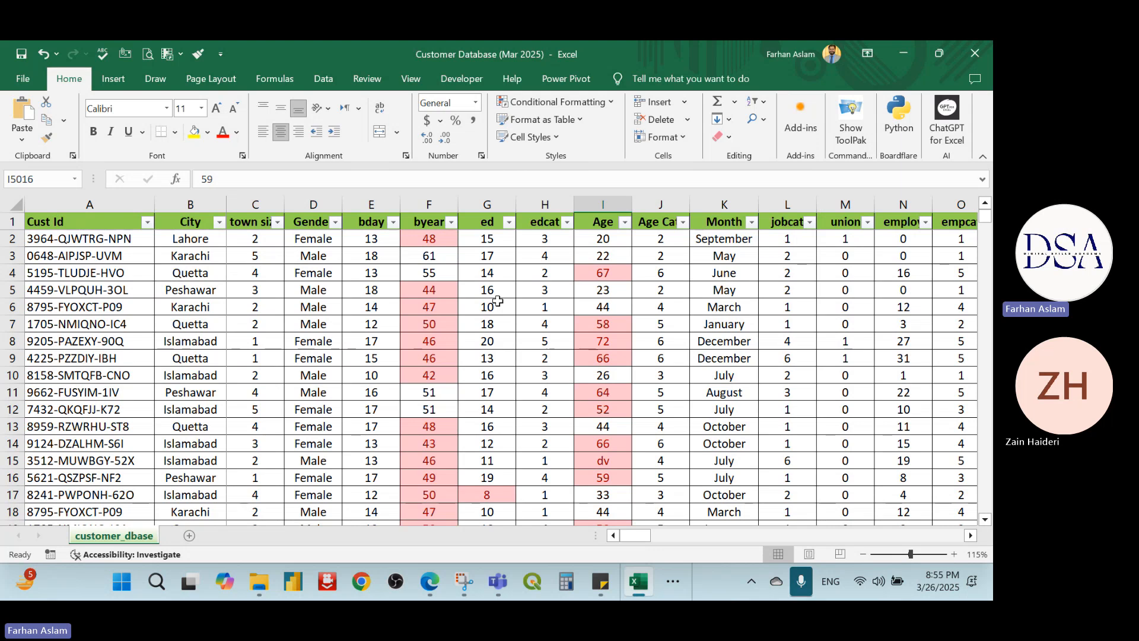
pyautogui.click(448, 243)
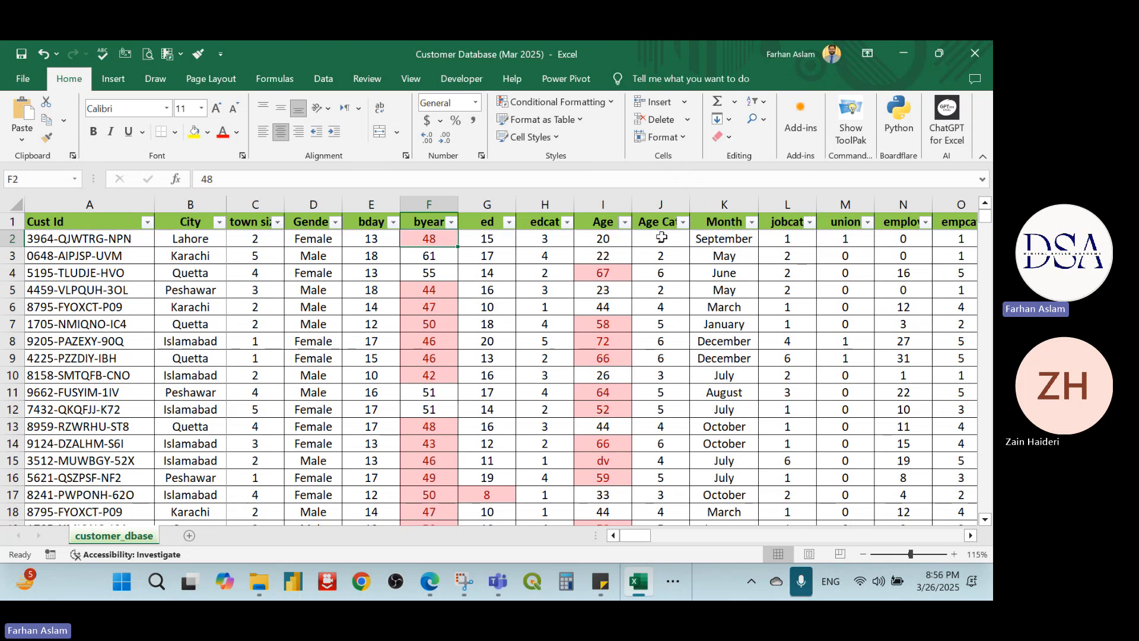
# - Highlight all bday values equal to 15, from E2 down to the last row, using Light Red Fill with Dark Red Text
pyautogui.click(487, 242)
pyautogui.click(380, 240)
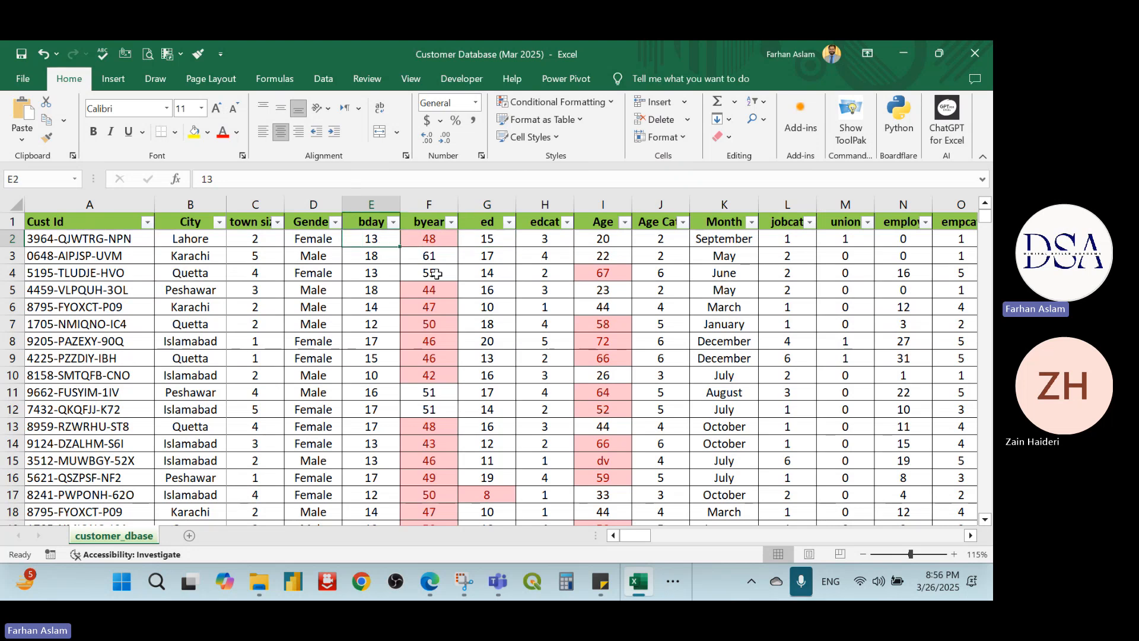
pyautogui.hotkey('ctrl', 'shift', 'Down')
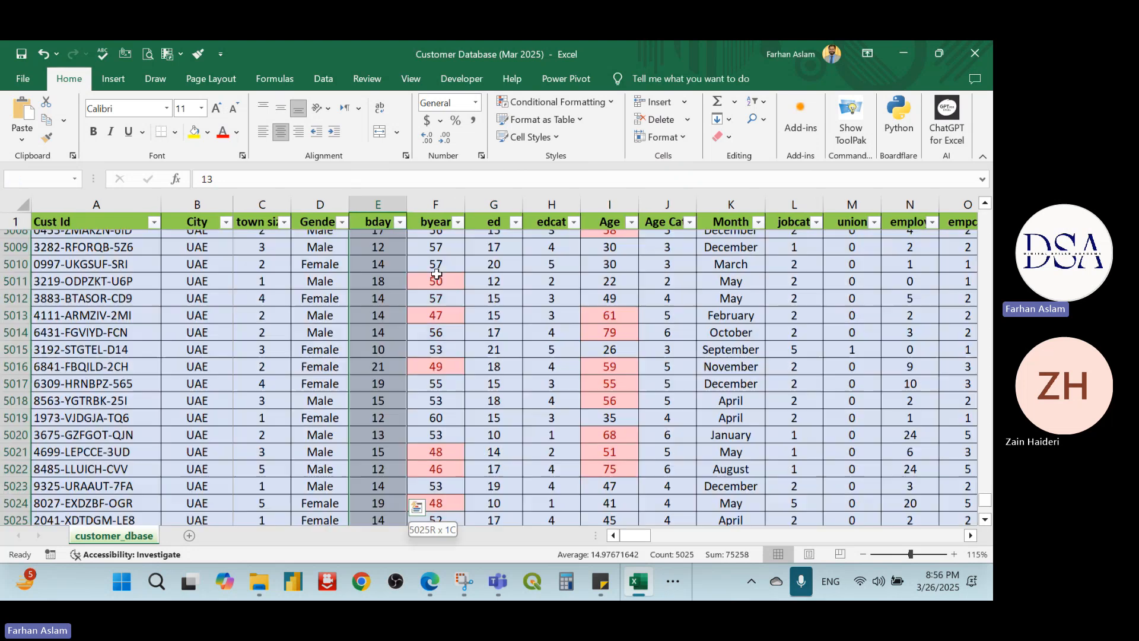
pyautogui.scroll(2, 534, 178)
pyautogui.click(588, 103)
pyautogui.moveTo(570, 129)
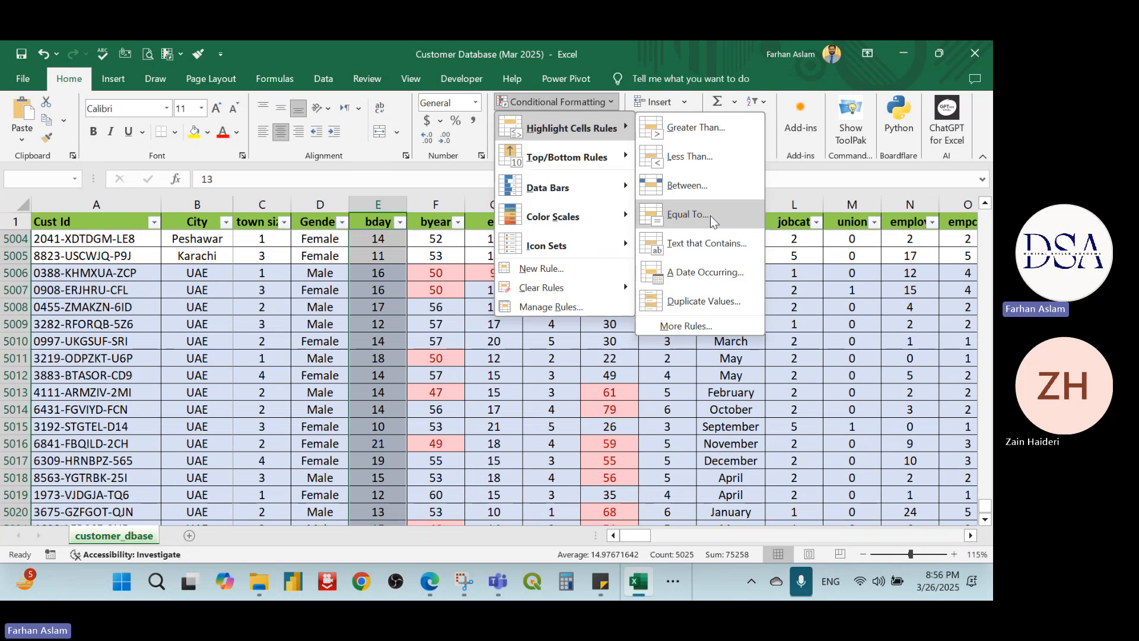
pyautogui.click(688, 214)
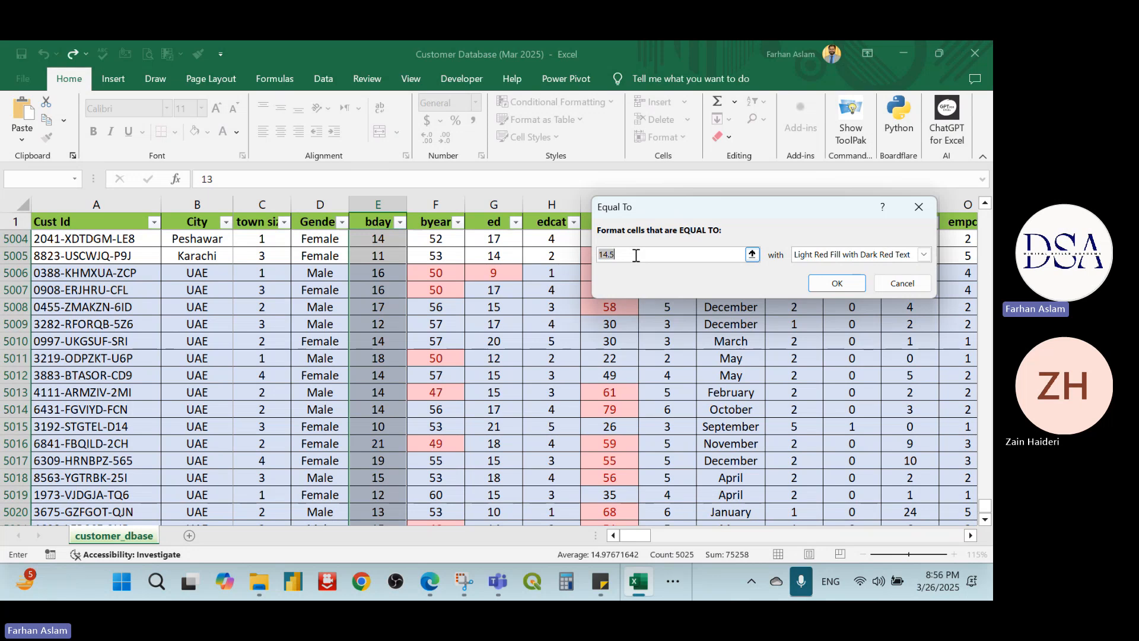
pyautogui.write('15')
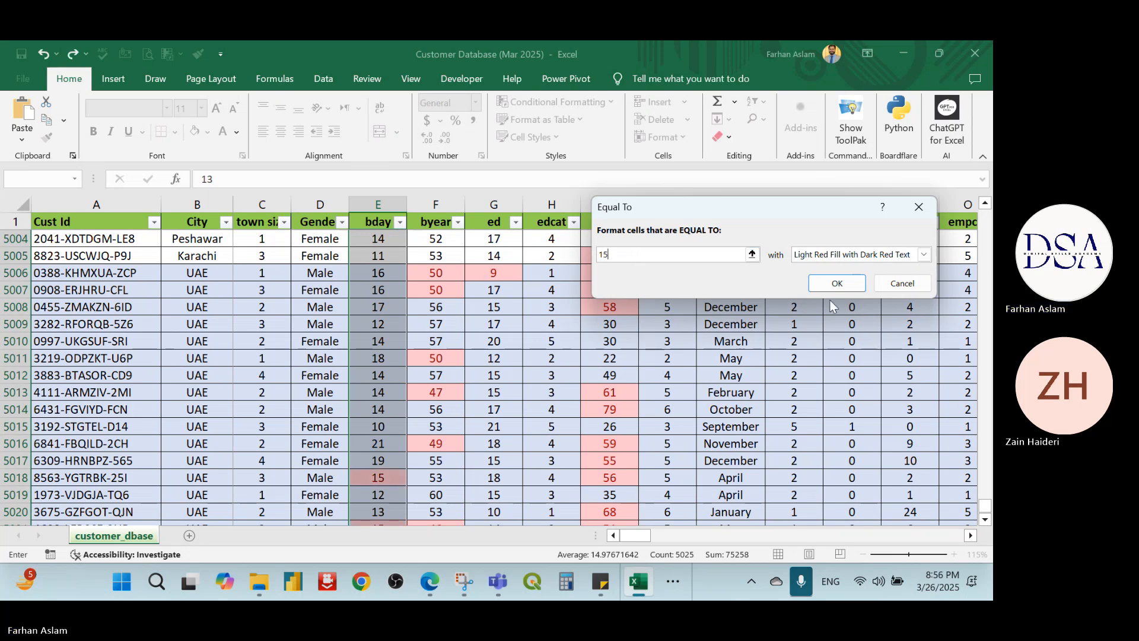
pyautogui.press('Return')
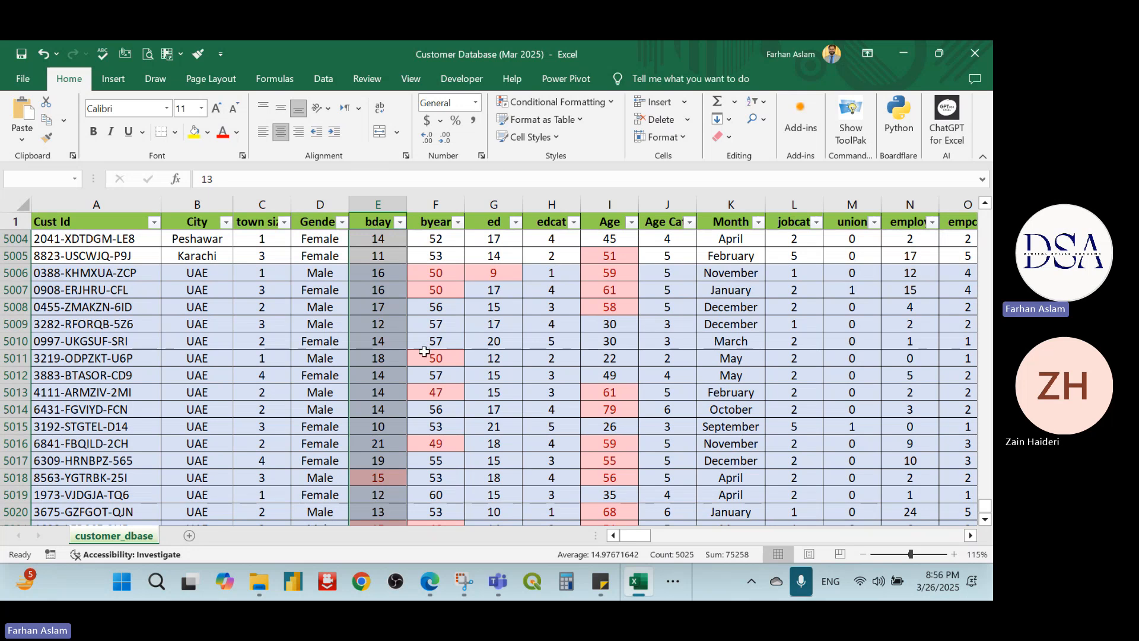
# - Look through the bday column for the cells highlighted by the Equal To rule, ending at the first rows
pyautogui.scroll(11, 425, 351)
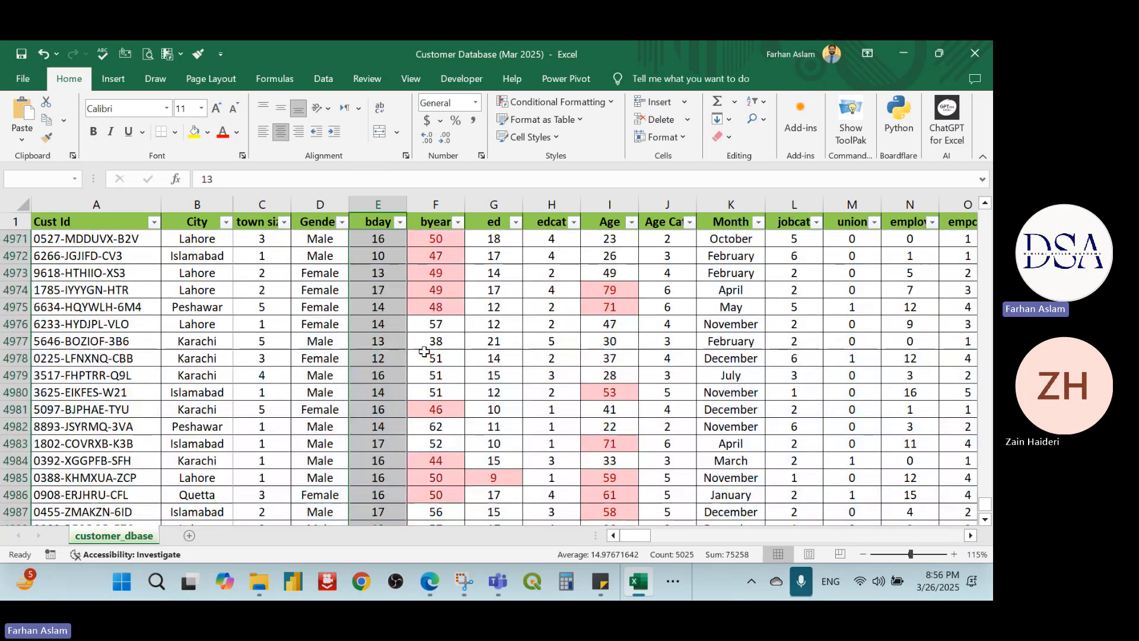
pyautogui.scroll(11, 424, 351)
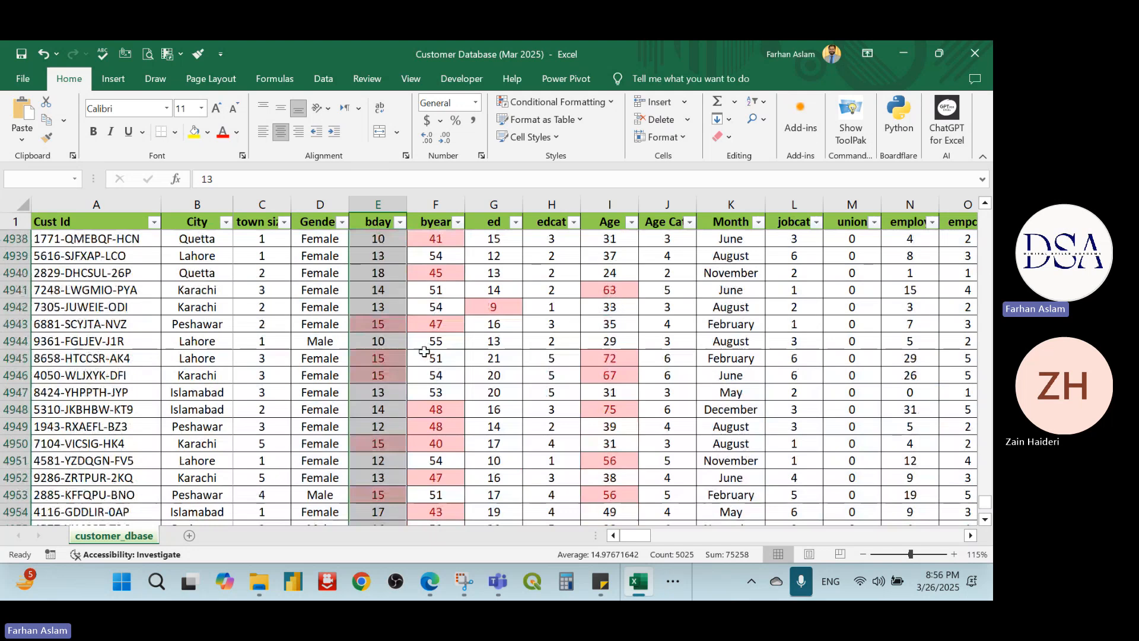
pyautogui.scroll(5, 424, 351)
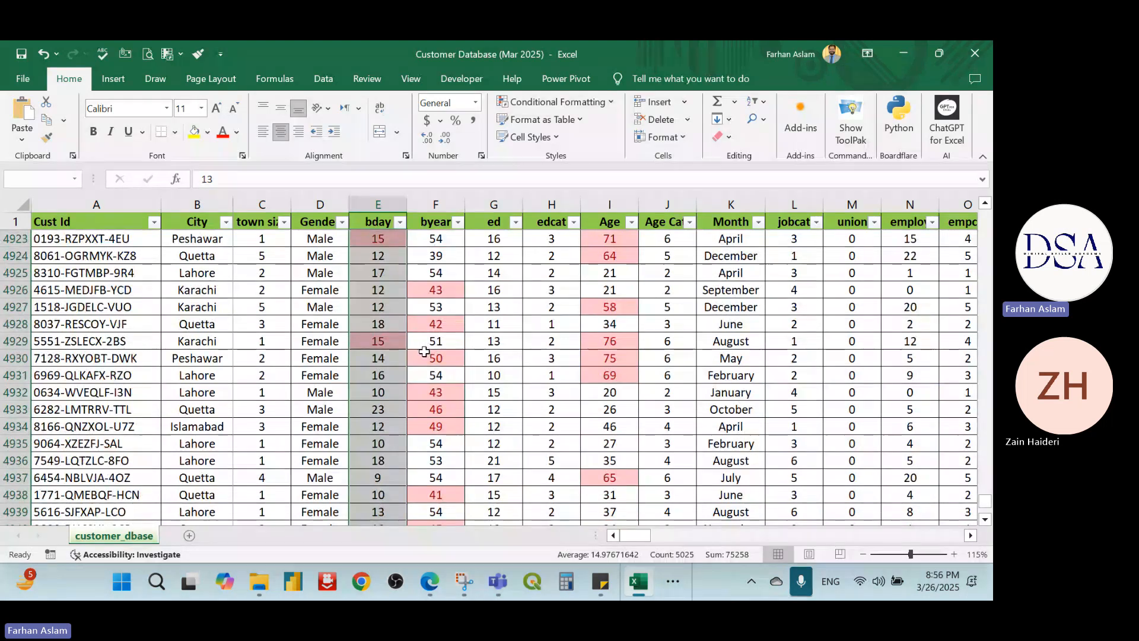
pyautogui.scroll(4, 419, 355)
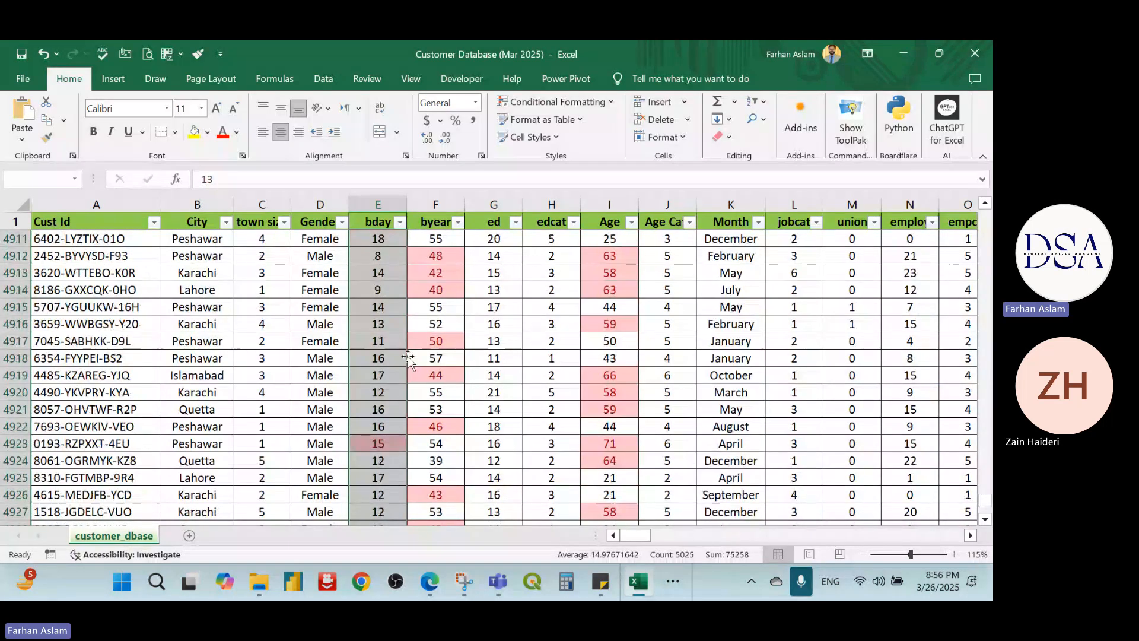
pyautogui.scroll(4, 408, 358)
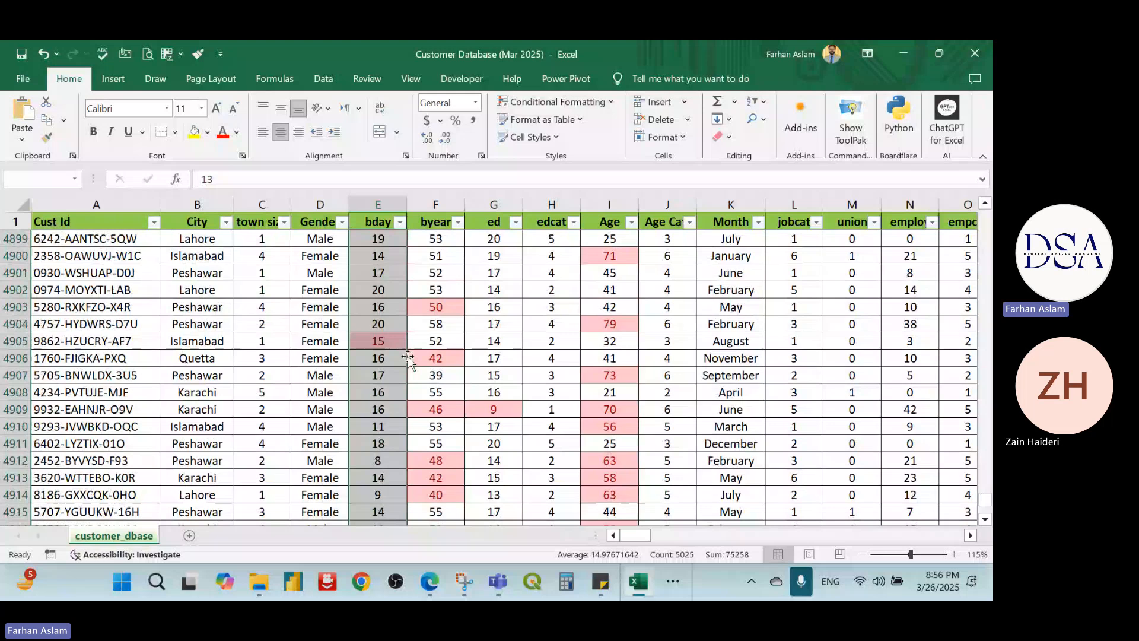
pyautogui.scroll(20, 408, 358)
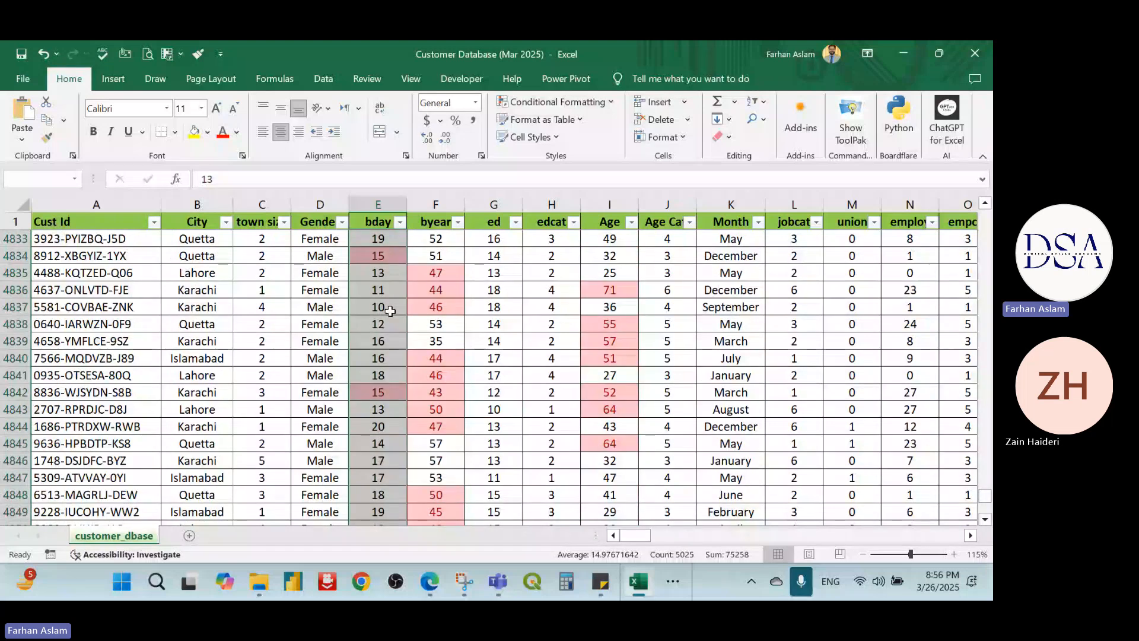
pyautogui.scroll(12, 390, 311)
pyautogui.hotkey('ctrl', 'BackSpace')
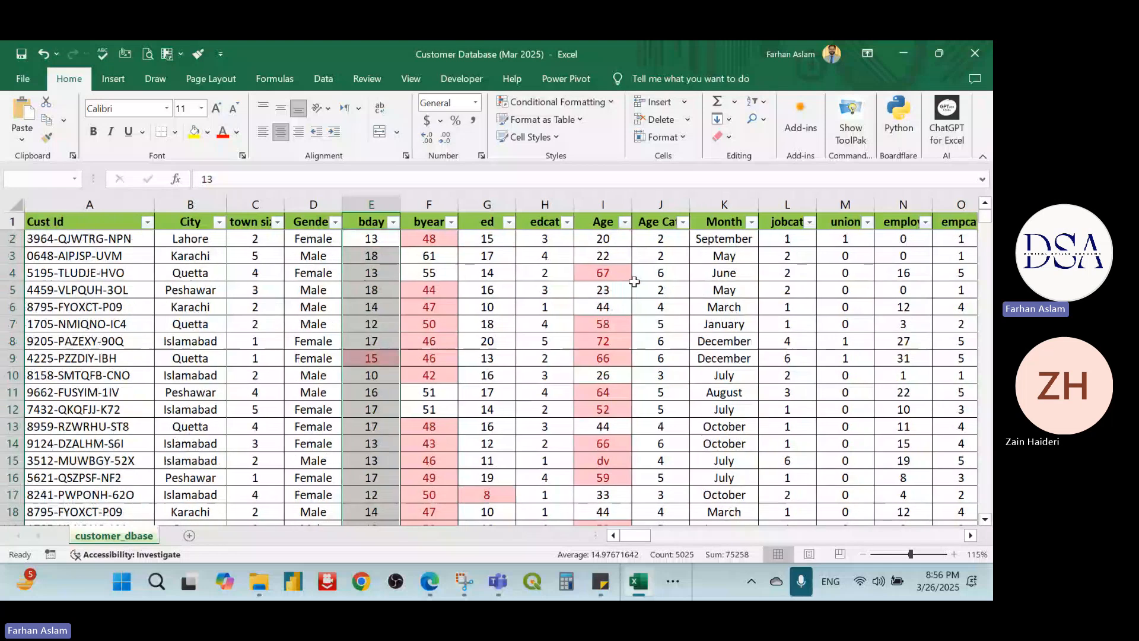
pyautogui.click(487, 239)
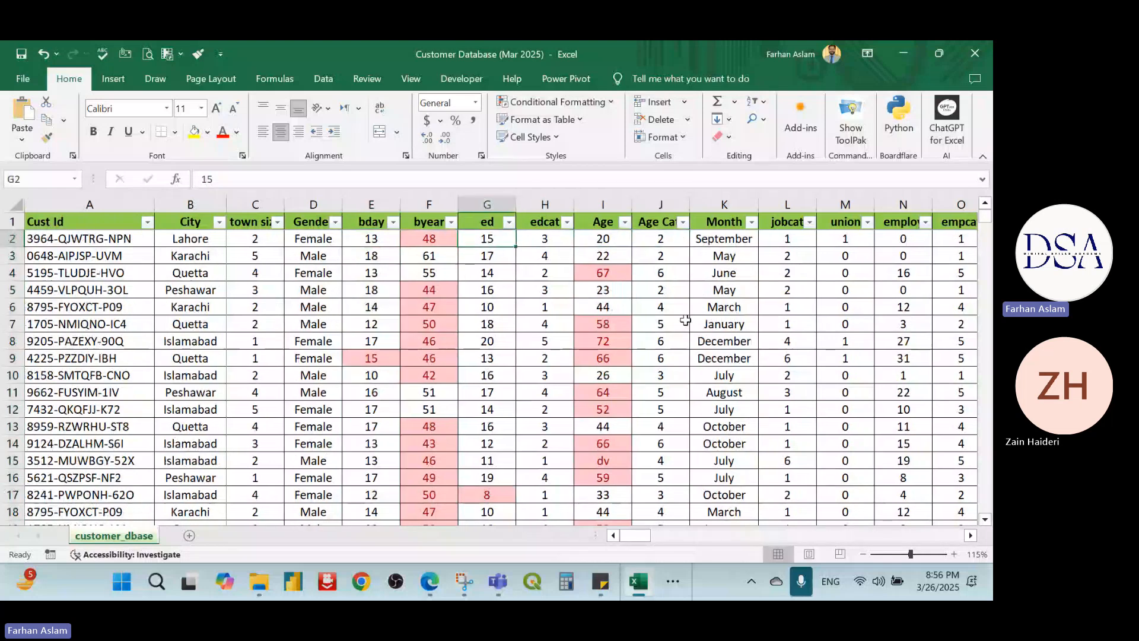
pyautogui.hotkey('ctrl', 'shift', 'Down')
pyautogui.scroll(2, 641, 285)
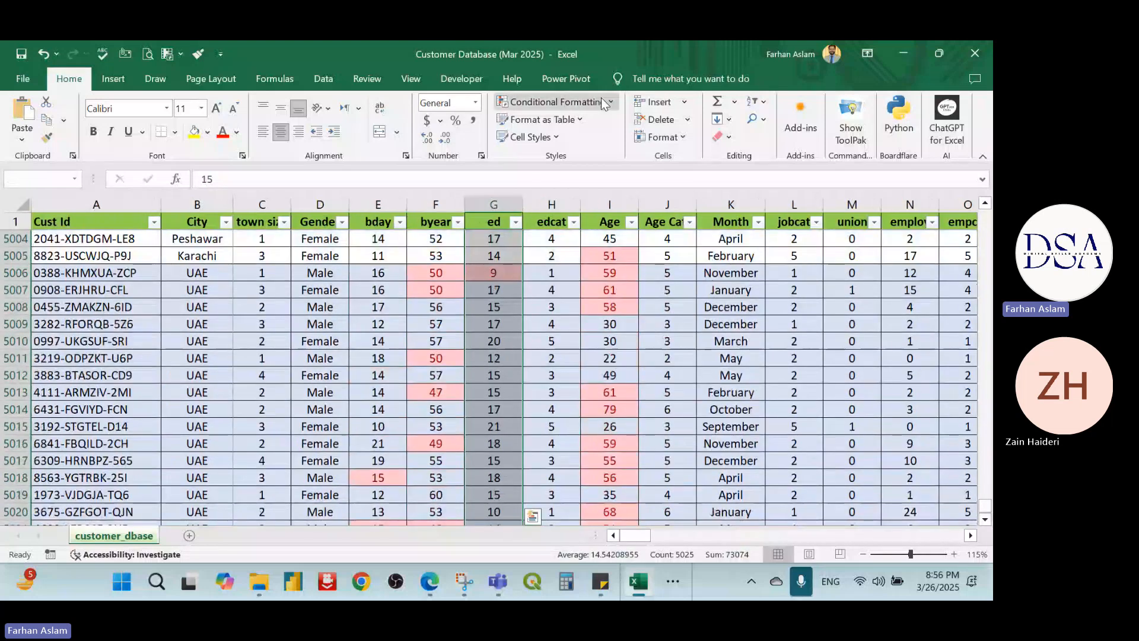
pyautogui.click(603, 104)
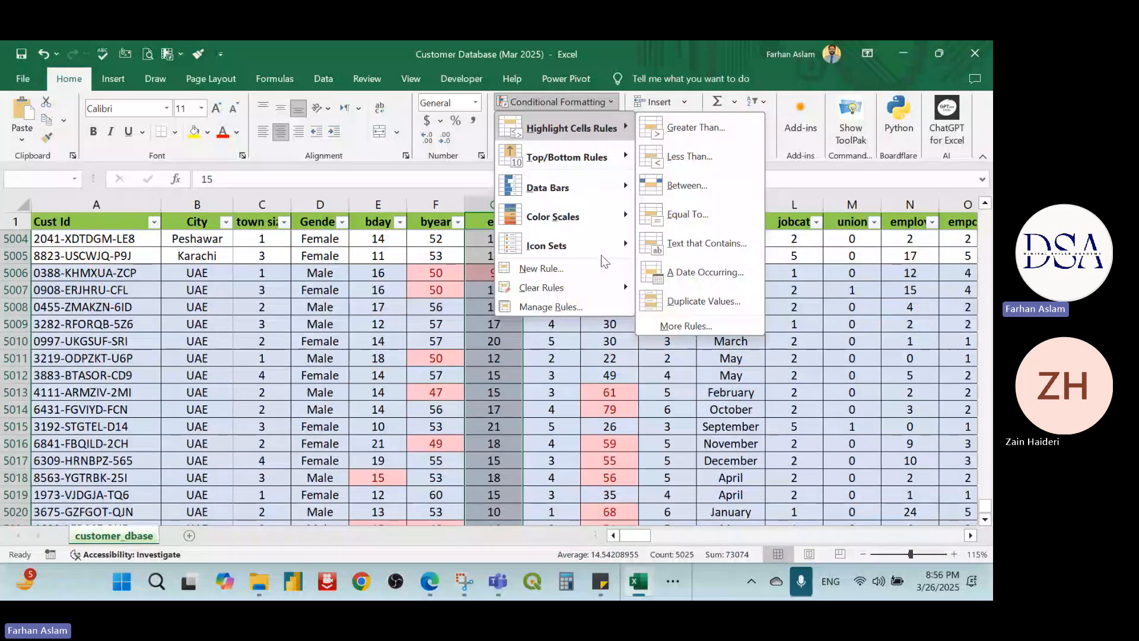
pyautogui.click(280, 278)
pyautogui.scroll(3, 162, 305)
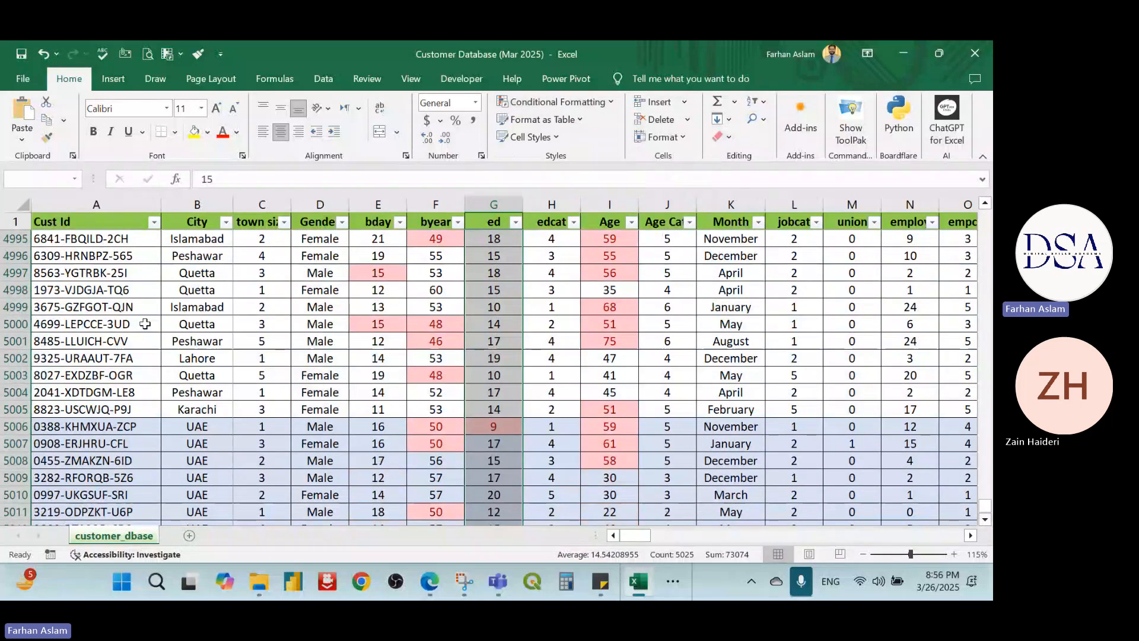
# - Highlight all Month cells containing the text March, from K2 down to the last row, using Light Red Fill with Dark Red Text
pyautogui.scroll(20, 145, 323)
pyautogui.click(731, 392)
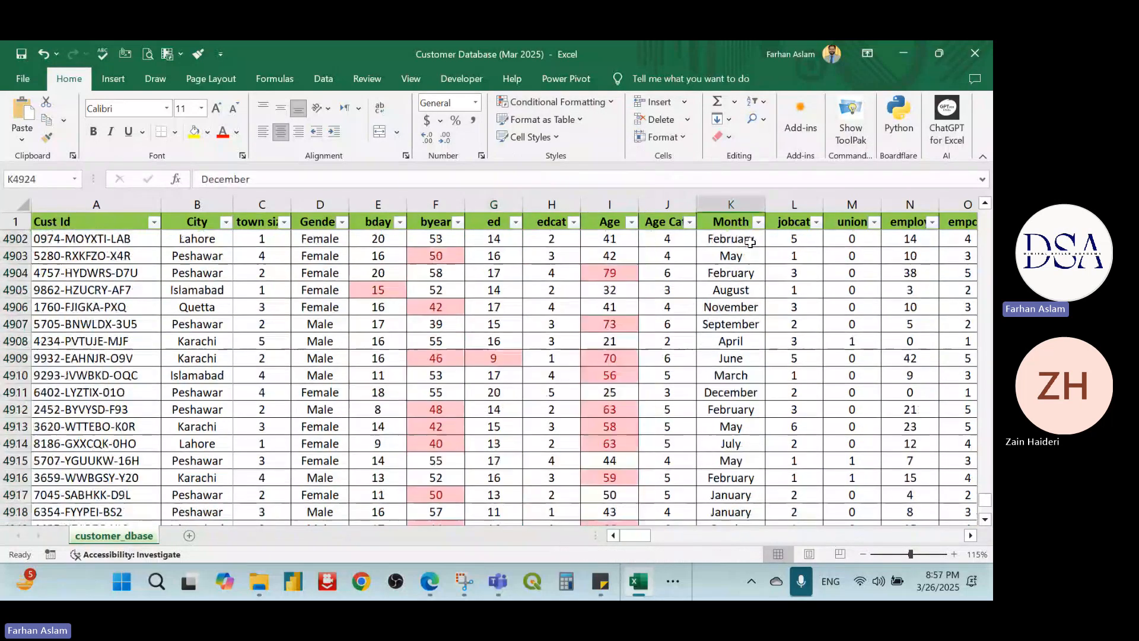
pyautogui.hotkey('ctrl', 'Up')
pyautogui.press('Down')
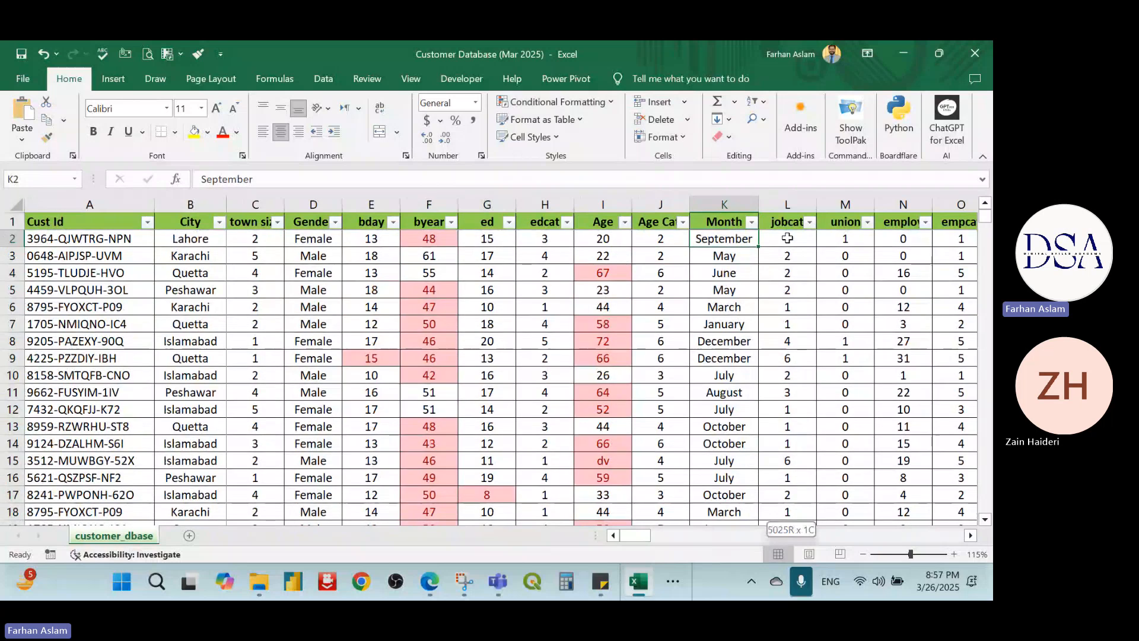
pyautogui.hotkey('ctrl', 'shift', 'Down')
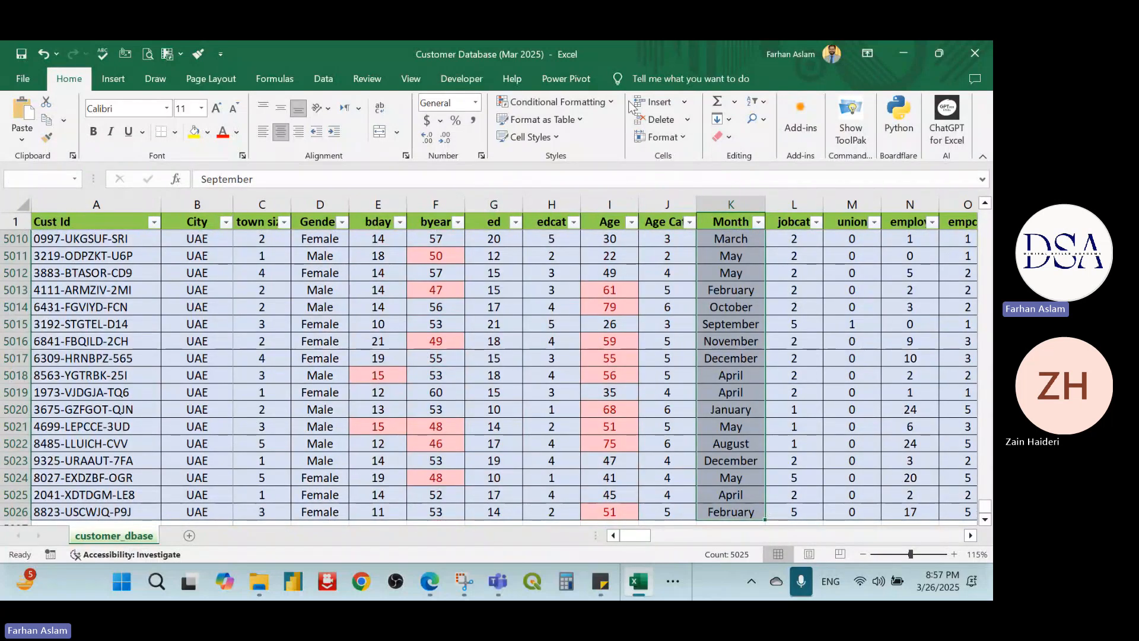
pyautogui.click(606, 103)
pyautogui.moveTo(617, 134)
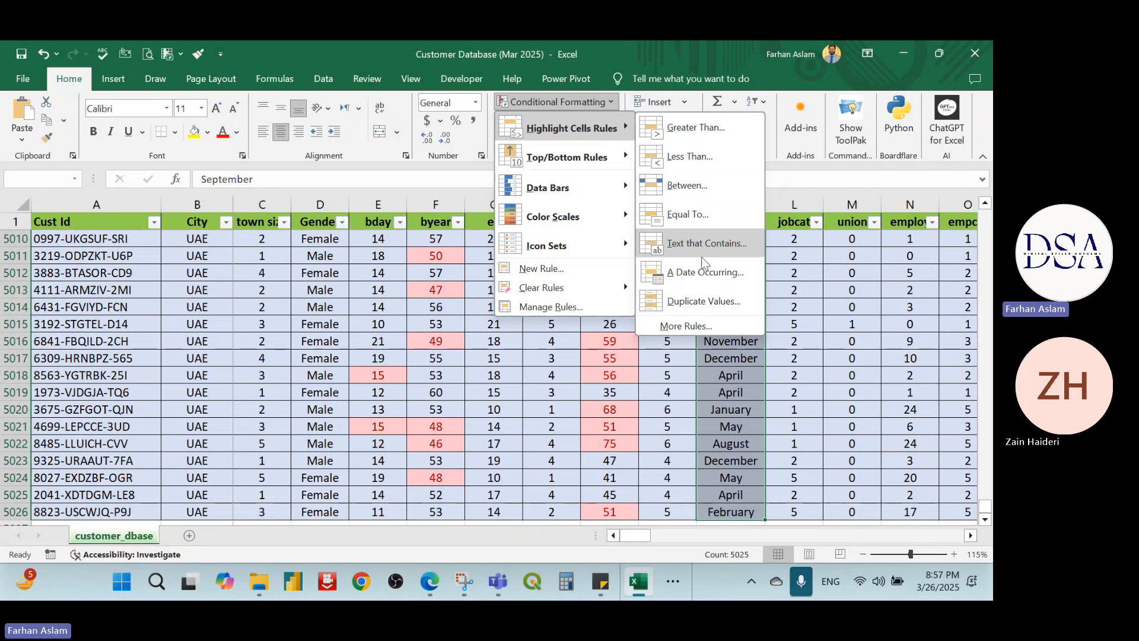
pyautogui.click(721, 252)
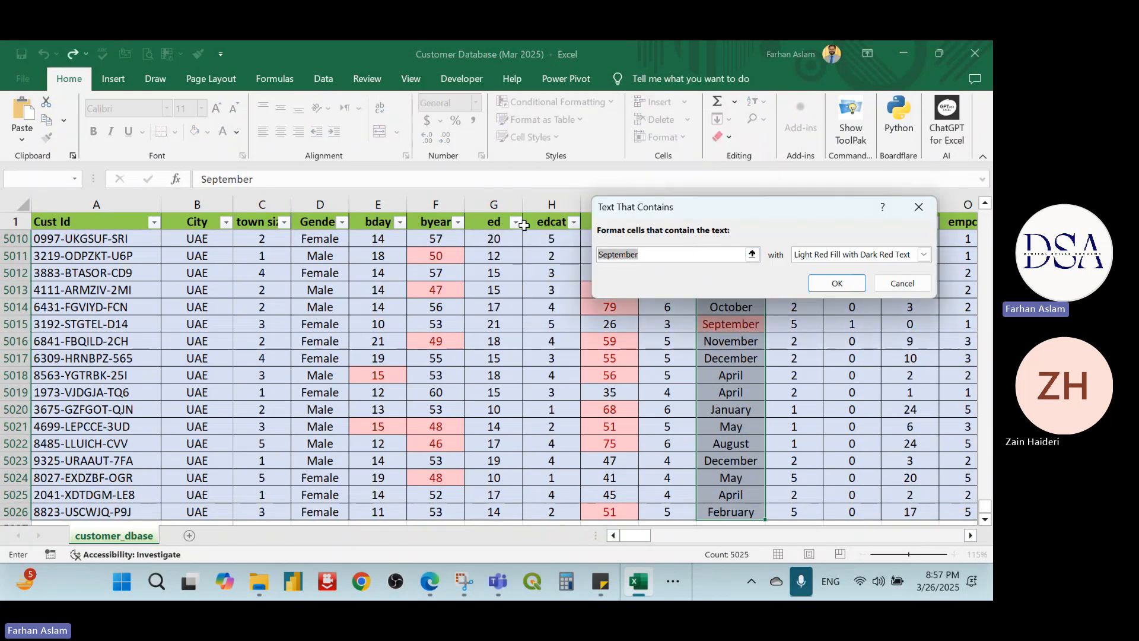
pyautogui.write('March')
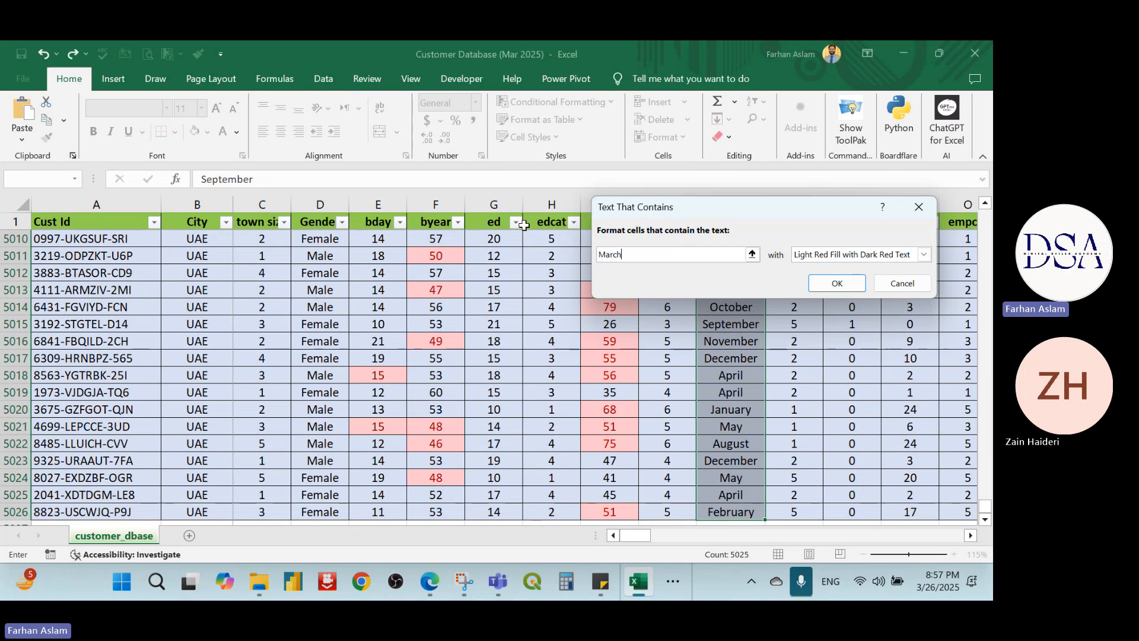
pyautogui.click(836, 284)
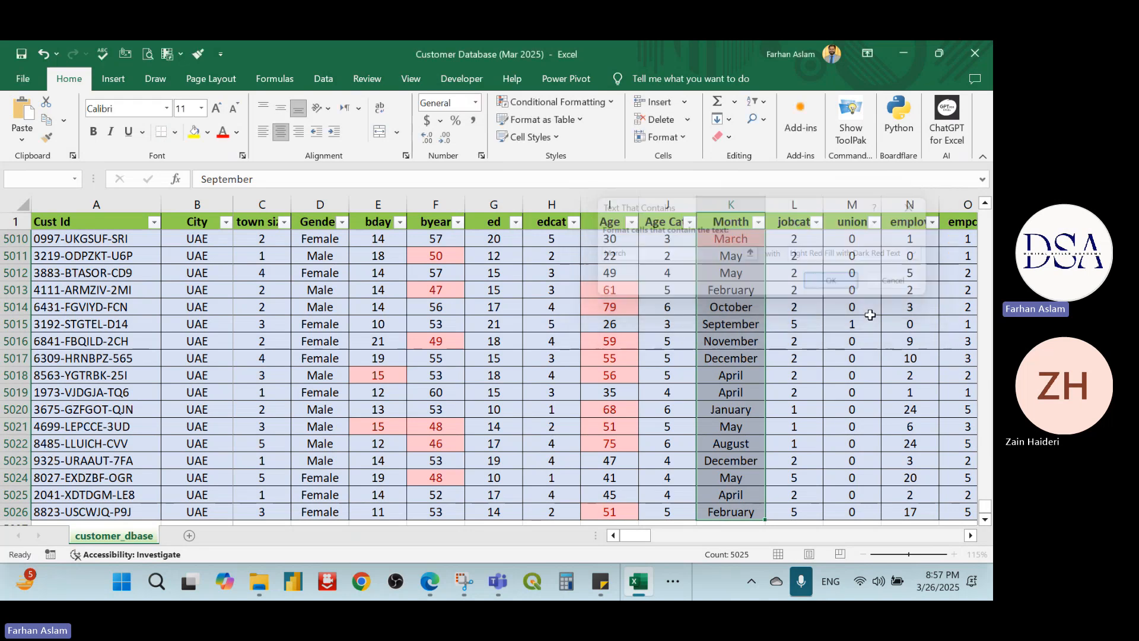
# - Look back up through the Month column for the cells highlighted by the Text That Contains rule
pyautogui.scroll(2, 751, 310)
pyautogui.click(756, 360)
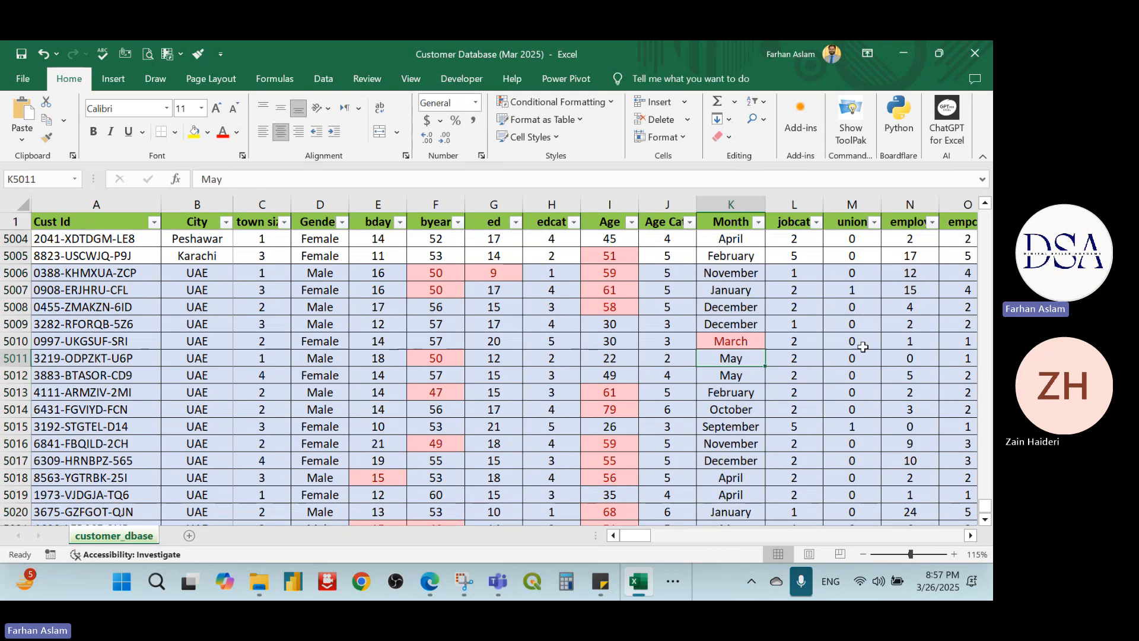
pyautogui.moveTo(986, 507); pyautogui.dragTo(986, 285)
# - View the date periods offered by the A Date Occurring rule for the Month column, and cancel without applying it
pyautogui.click(752, 206)
pyautogui.scroll(17, 777, 327)
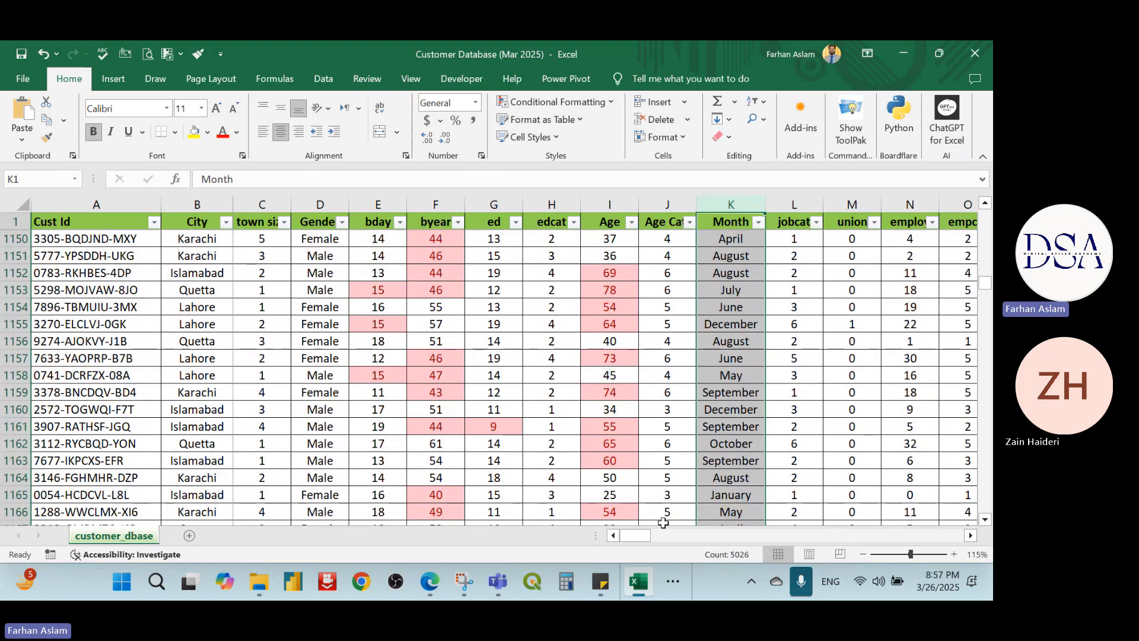
pyautogui.moveTo(643, 537)
pyautogui.mouseDown()
pyautogui.moveTo(903, 530)
pyautogui.moveTo(629, 534)
pyautogui.mouseUp()
pyautogui.click(595, 102)
pyautogui.moveTo(587, 127)
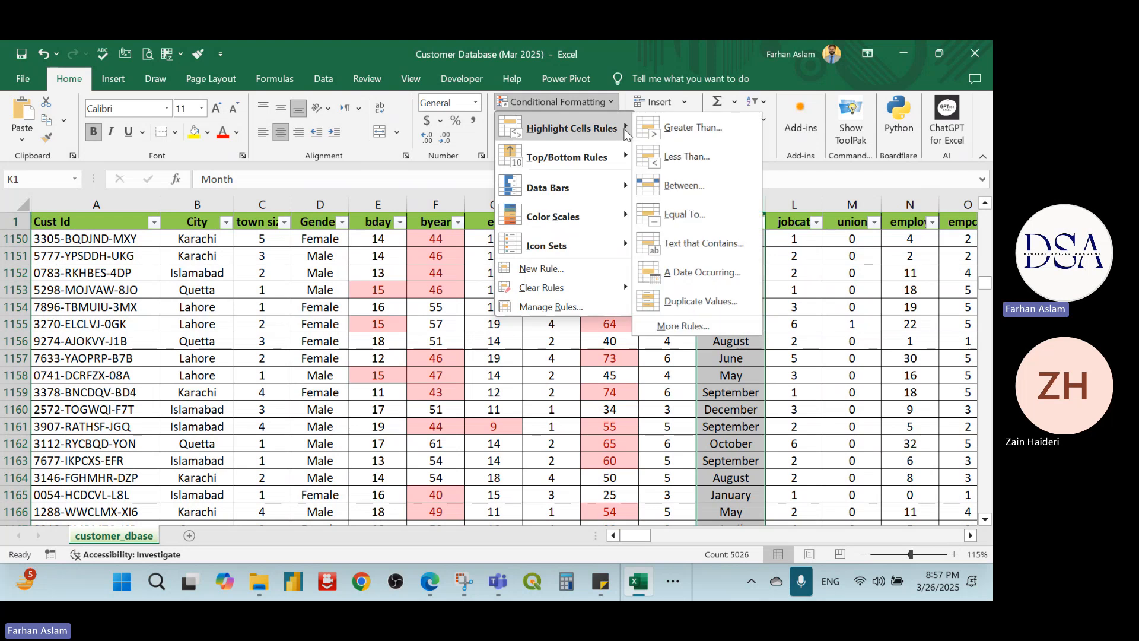
pyautogui.click(657, 279)
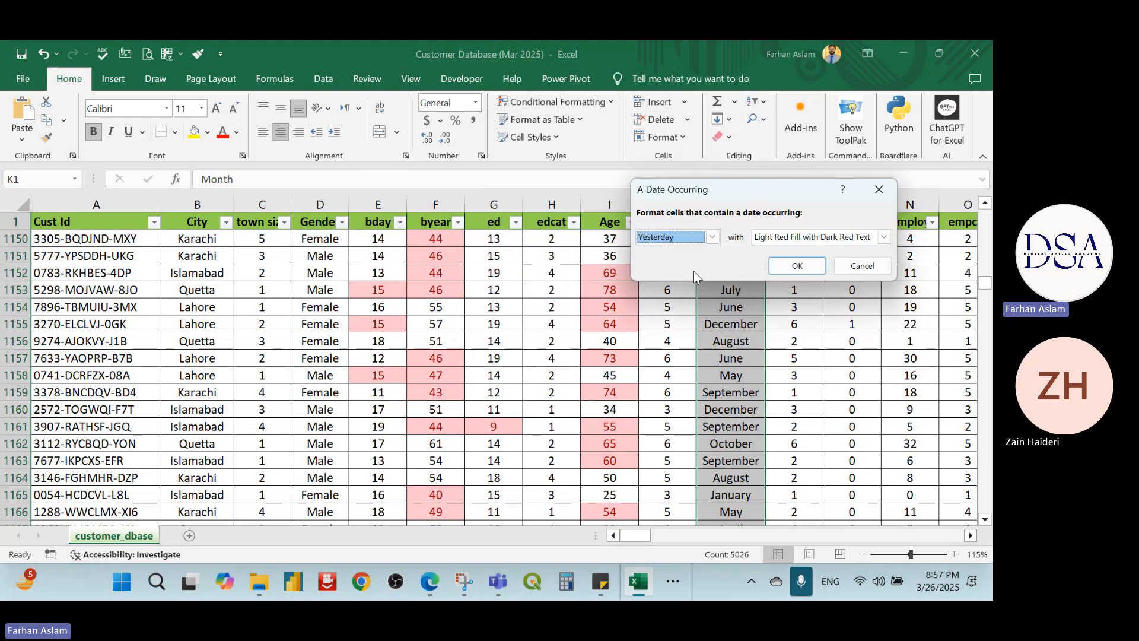
pyautogui.click(713, 237)
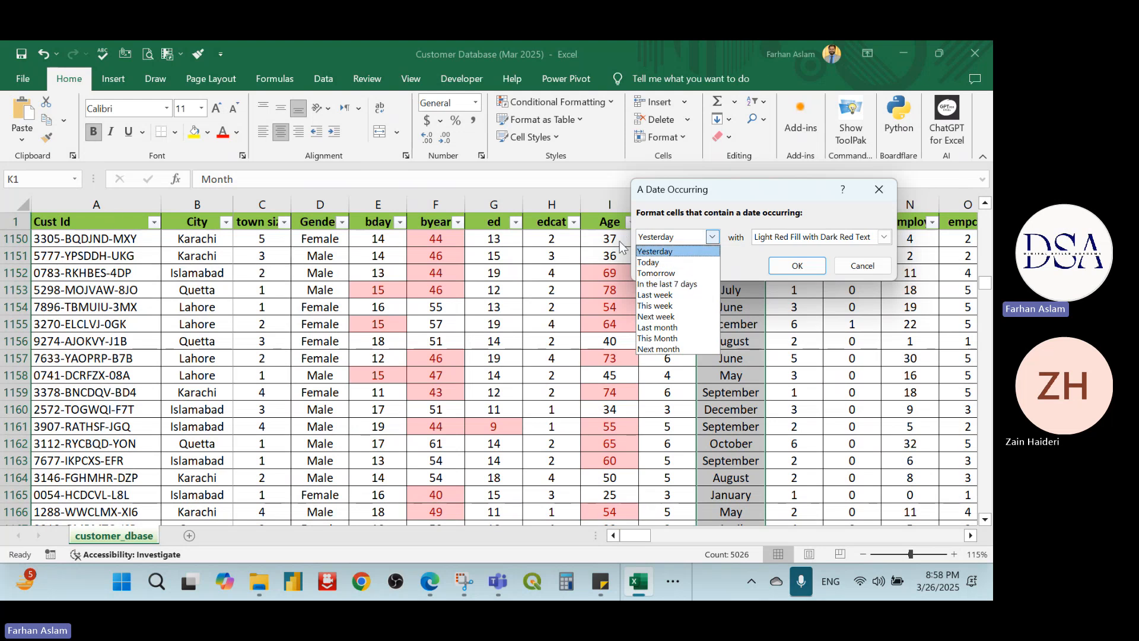
pyautogui.click(864, 268)
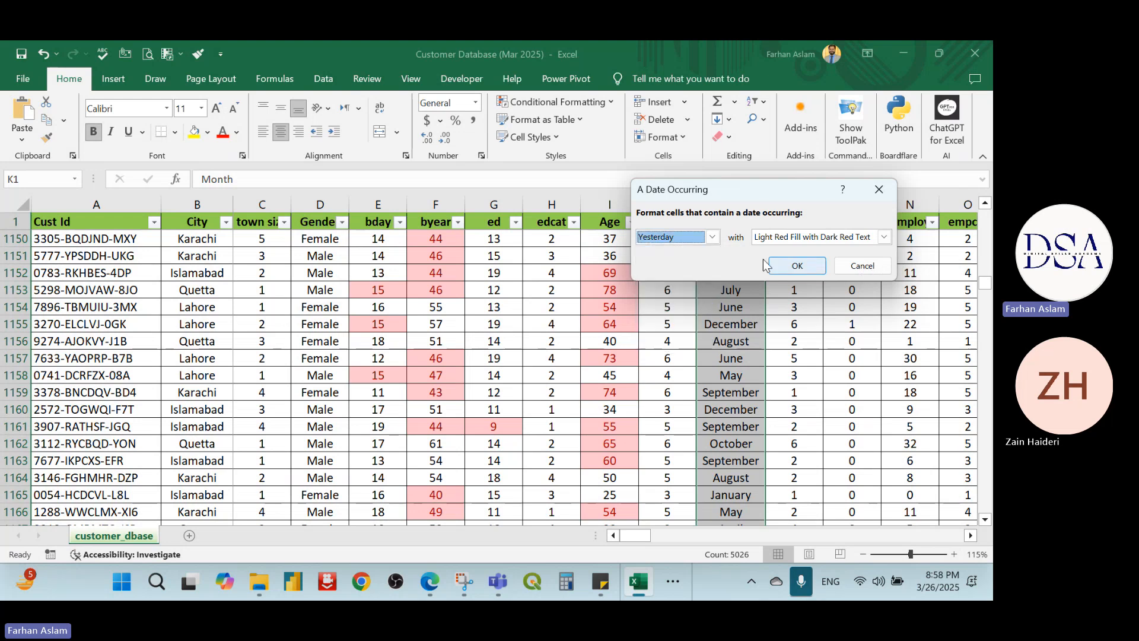
pyautogui.click(864, 268)
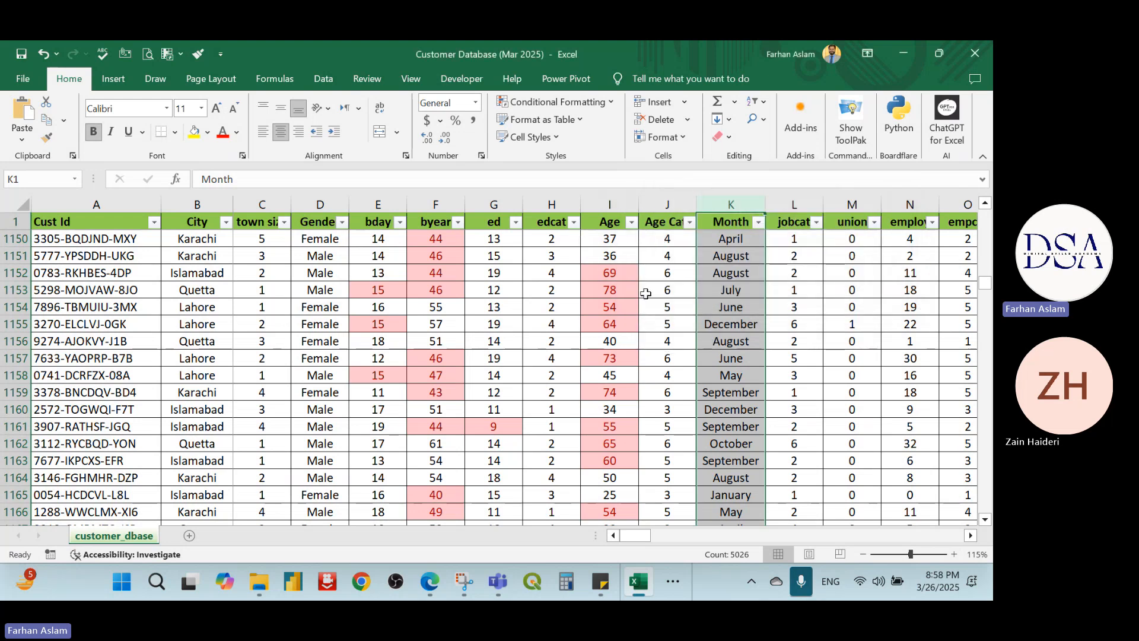
pyautogui.click(617, 272)
pyautogui.scroll(10, 507, 247)
pyautogui.scroll(8, 507, 247)
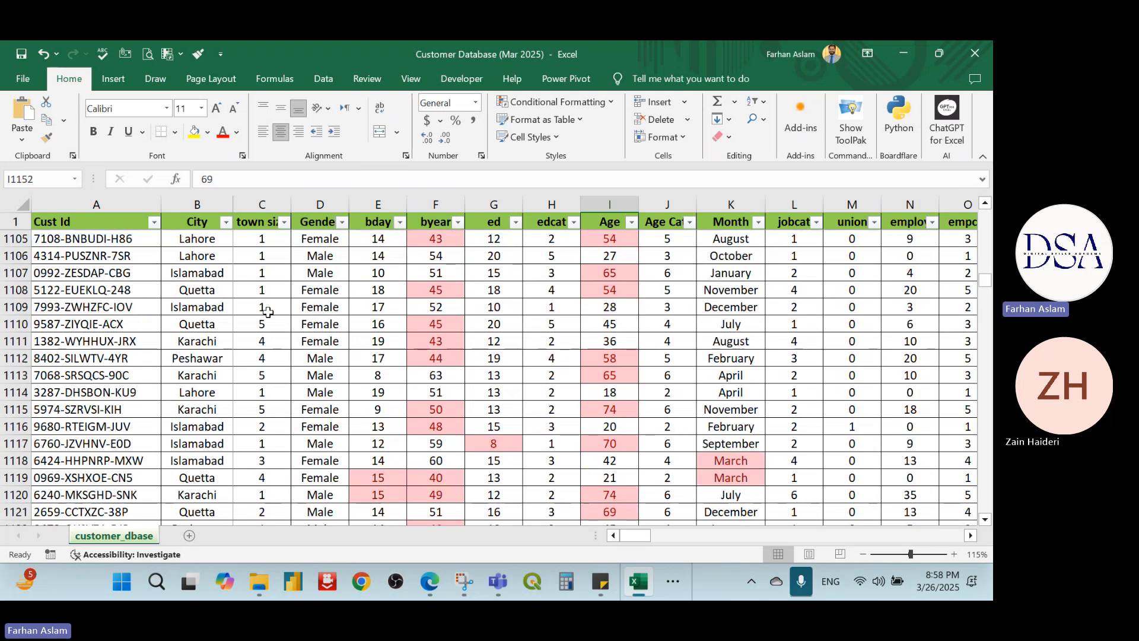
pyautogui.click(557, 102)
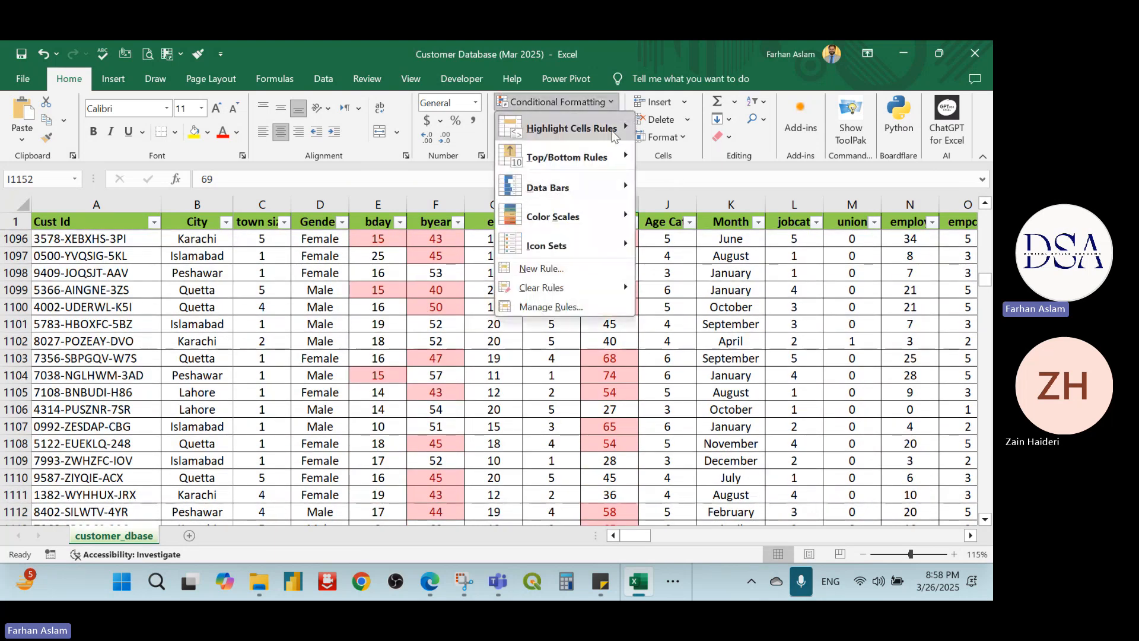
pyautogui.click(617, 129)
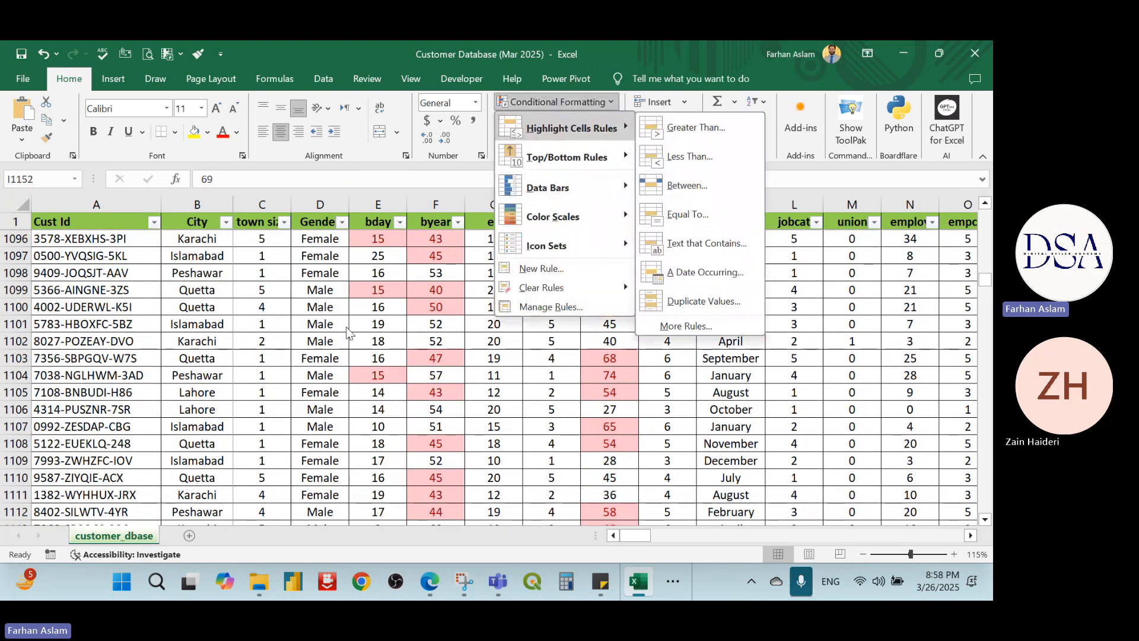
pyautogui.click(178, 307)
pyautogui.scroll(6, 116, 252)
pyautogui.scroll(20, 115, 251)
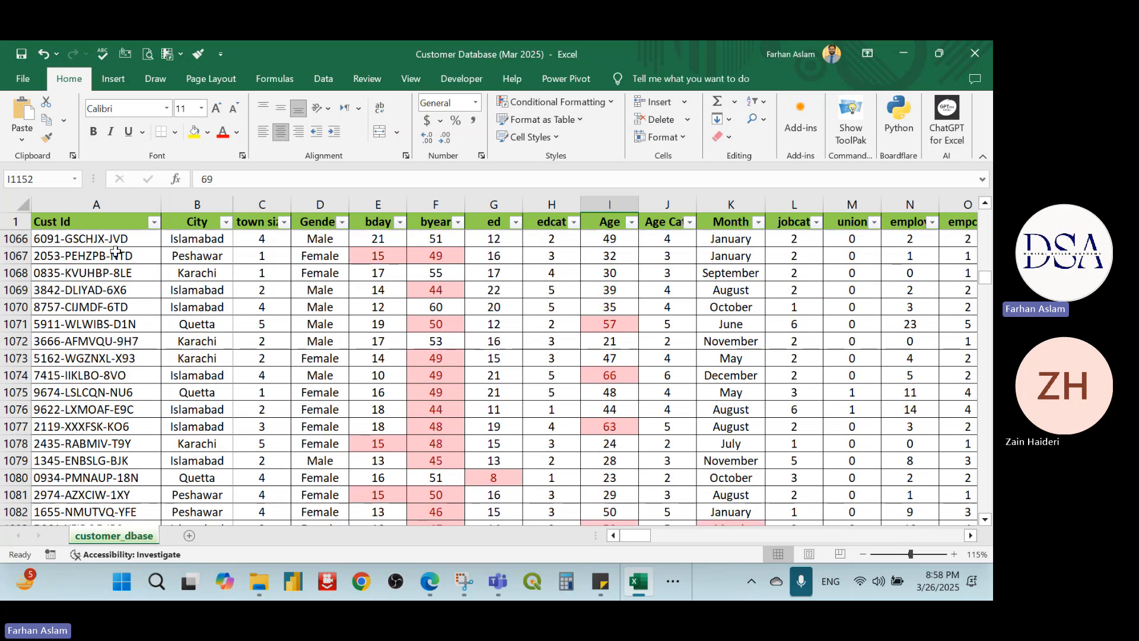
# - Change the font color of the Cust Id cells A13:A14 to red
pyautogui.click(119, 240)
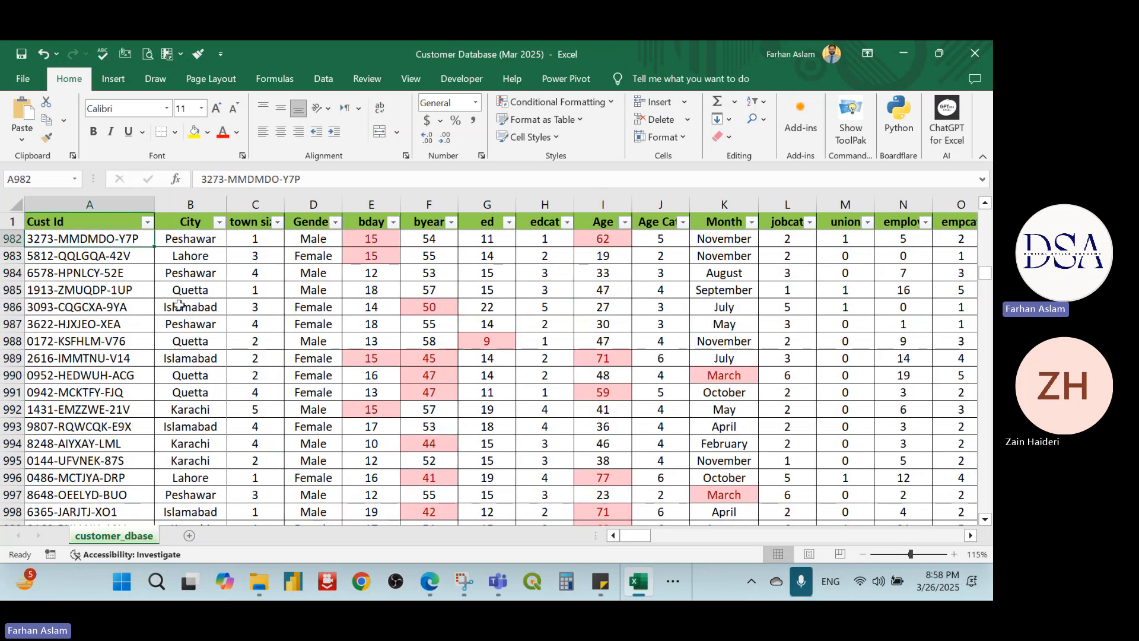
pyautogui.hotkey('ctrl', 'Up')
pyautogui.press('Down')
pyautogui.press('Down')
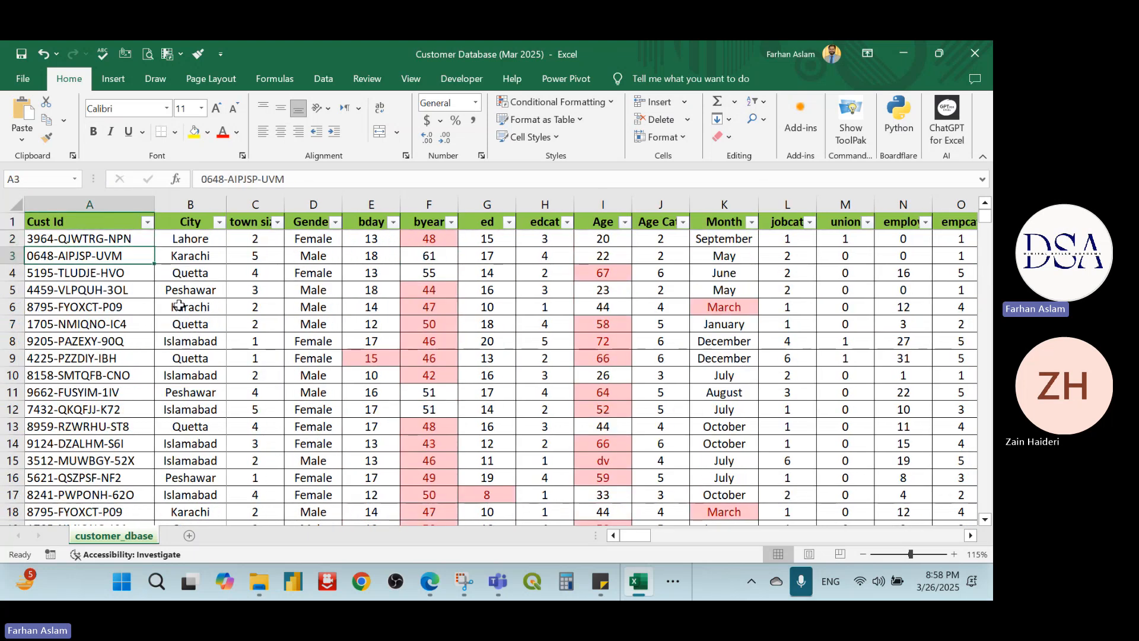
pyautogui.press('Up')
pyautogui.press('Up')
pyautogui.press('Down')
pyautogui.press('Down')
pyautogui.press('Down')
pyautogui.press('Down')
pyautogui.press('Down')
pyautogui.press('Down')
pyautogui.press('Down')
pyautogui.press('Down')
pyautogui.press('Down')
pyautogui.press('Down')
pyautogui.press('Down')
pyautogui.press('Down')
pyautogui.press('Down')
pyautogui.press('Down')
pyautogui.press('Down')
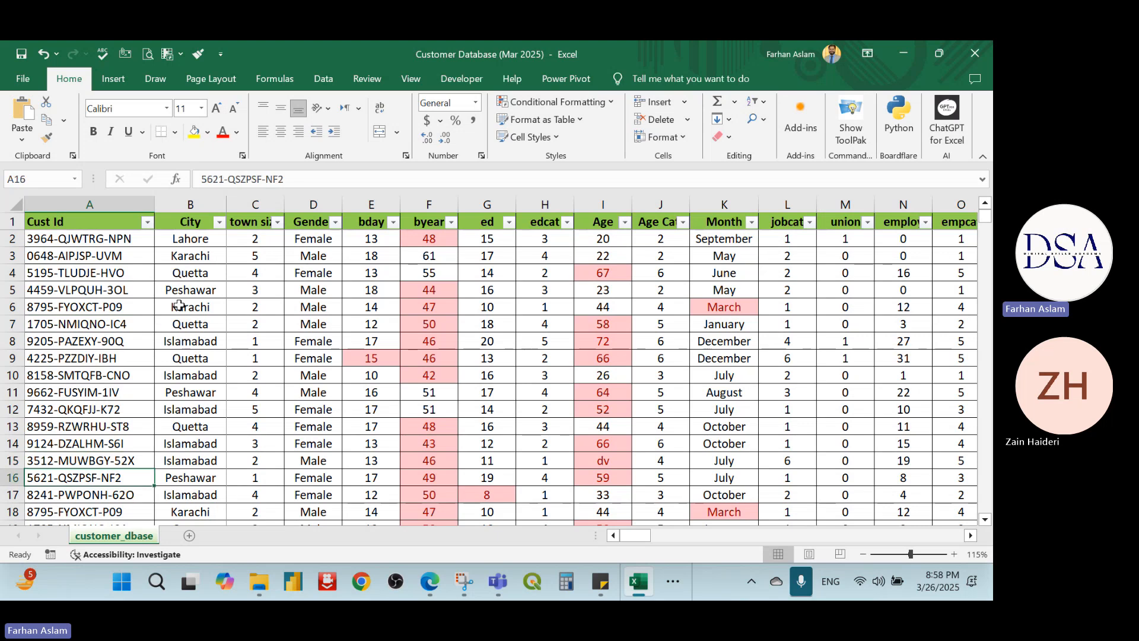
pyautogui.press('Up')
pyautogui.press('Up')
pyautogui.press('Up')
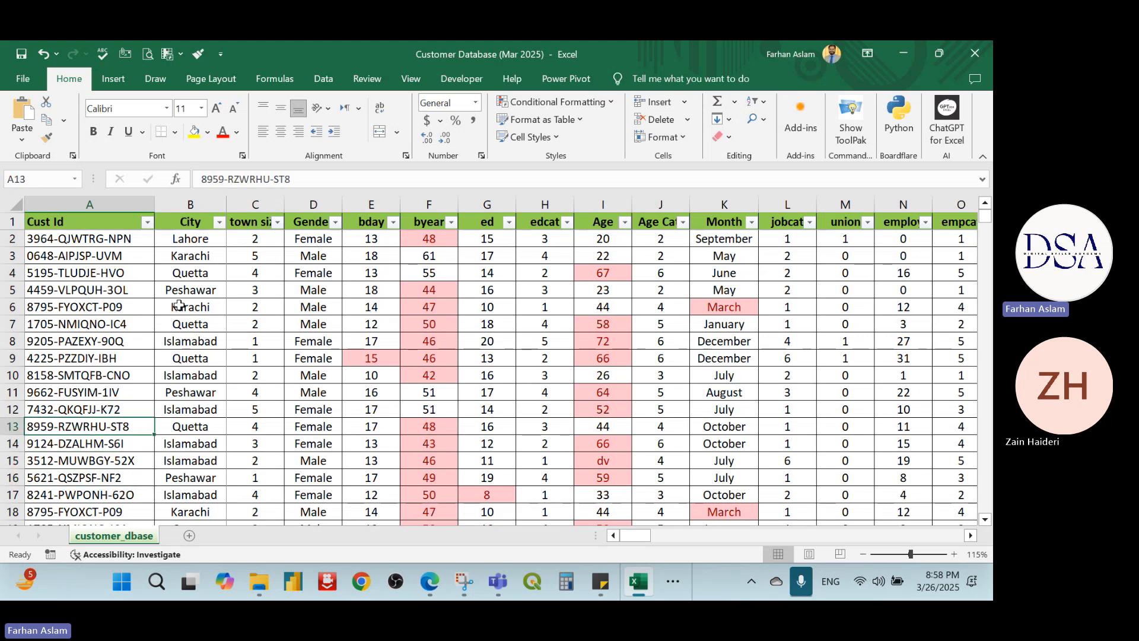
pyautogui.hotkey('shift', 'Down')
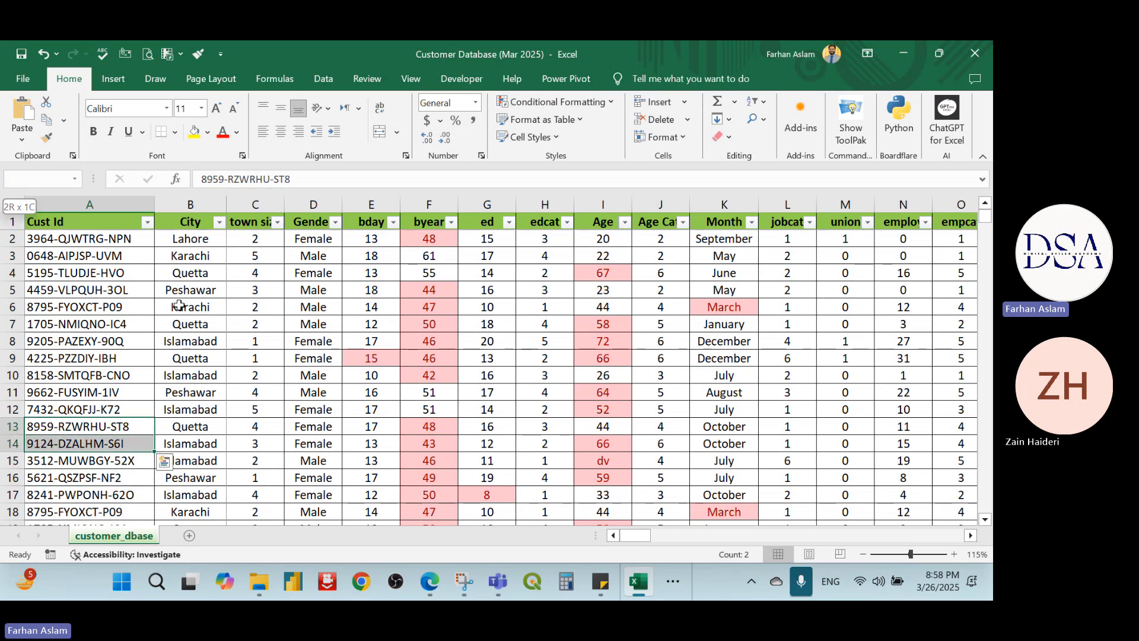
pyautogui.click(221, 131)
# - Copy the red Cust Id cells A13:A14 over cells A52:A53 to create duplicate entries
pyautogui.hotkey('ctrl', 'c')
pyautogui.scroll(-4, 119, 320)
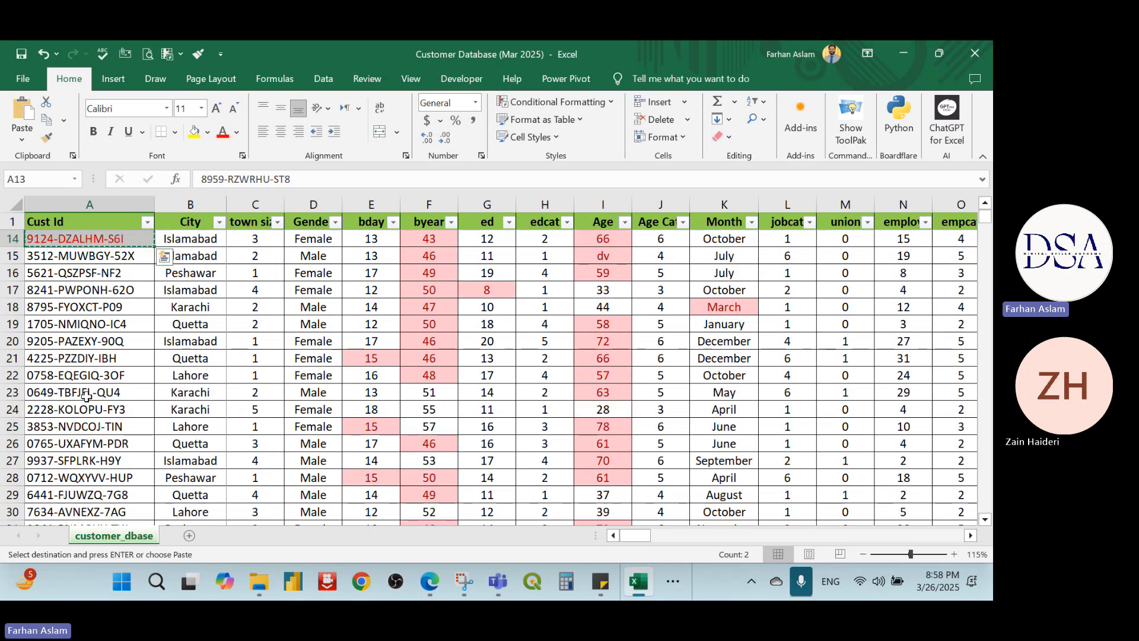
pyautogui.scroll(-5, 86, 396)
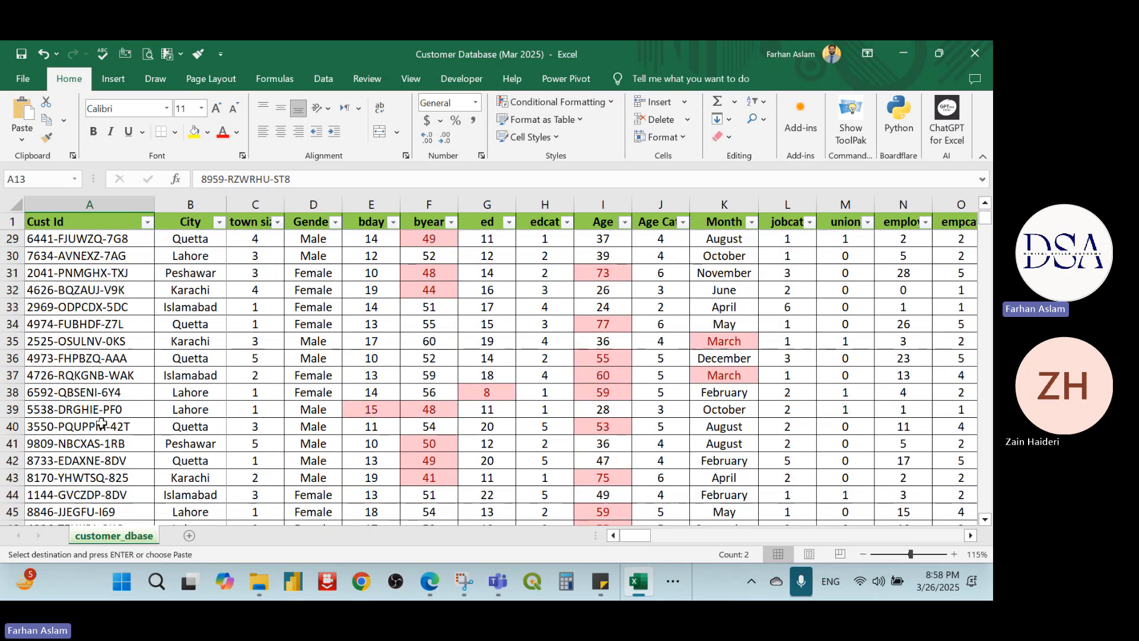
pyautogui.scroll(-4, 75, 433)
pyautogui.click(136, 426)
pyautogui.hotkey('ctrl', 'v')
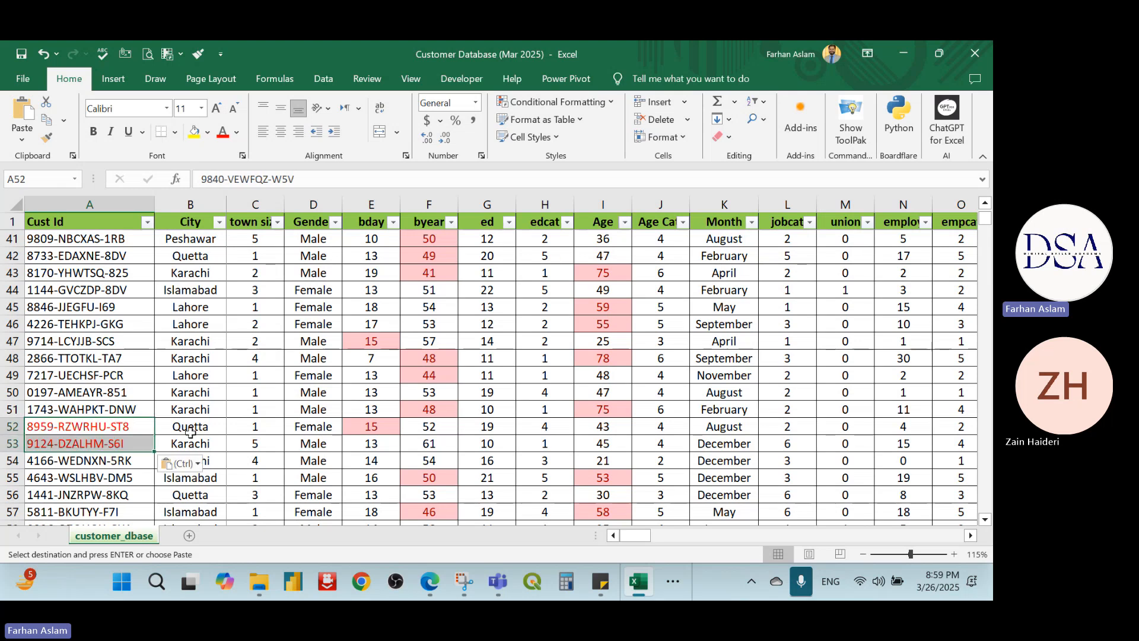
pyautogui.scroll(13, 143, 356)
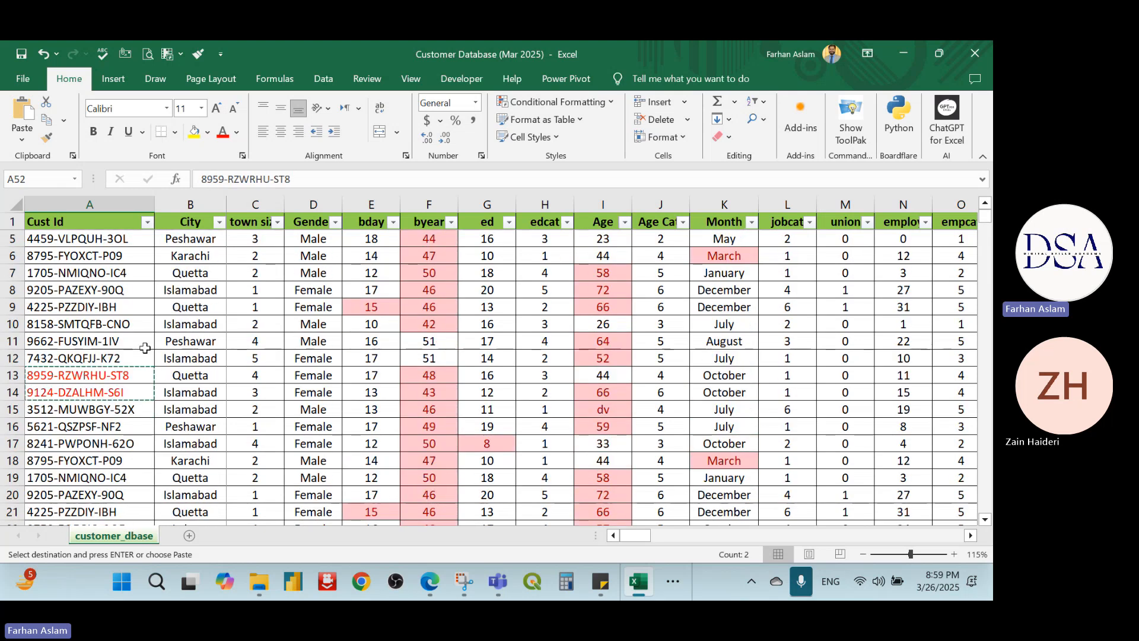
pyautogui.press('Escape')
# - Highlight duplicate Cust Id values from A2 down to the last row using Light Red Fill with Dark Red Text
pyautogui.click(115, 346)
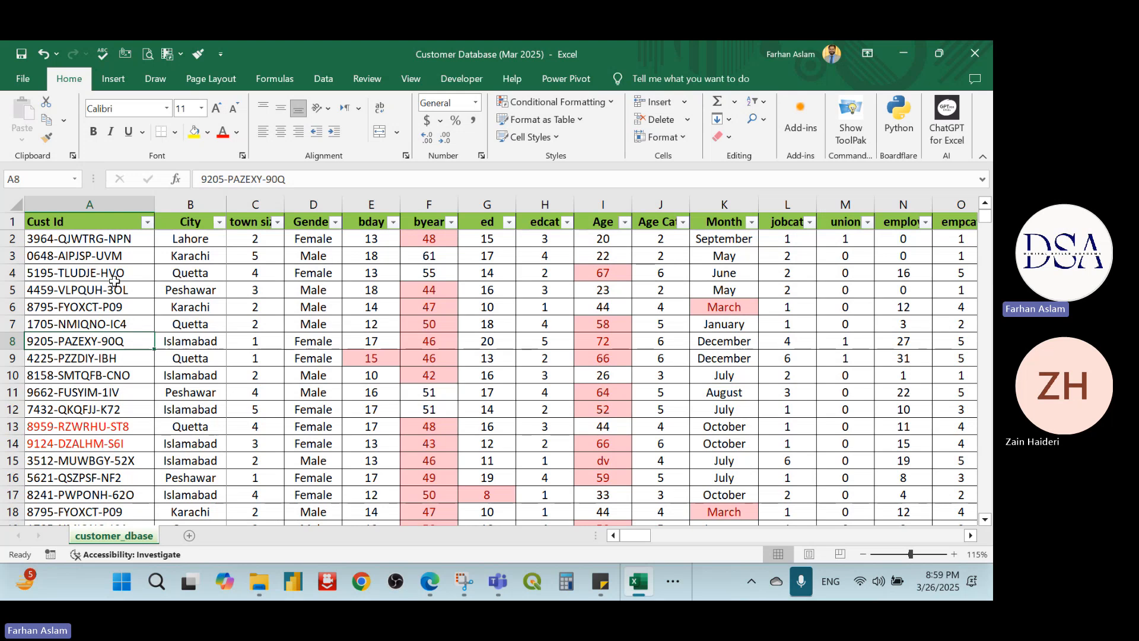
pyautogui.click(130, 208)
pyautogui.click(122, 241)
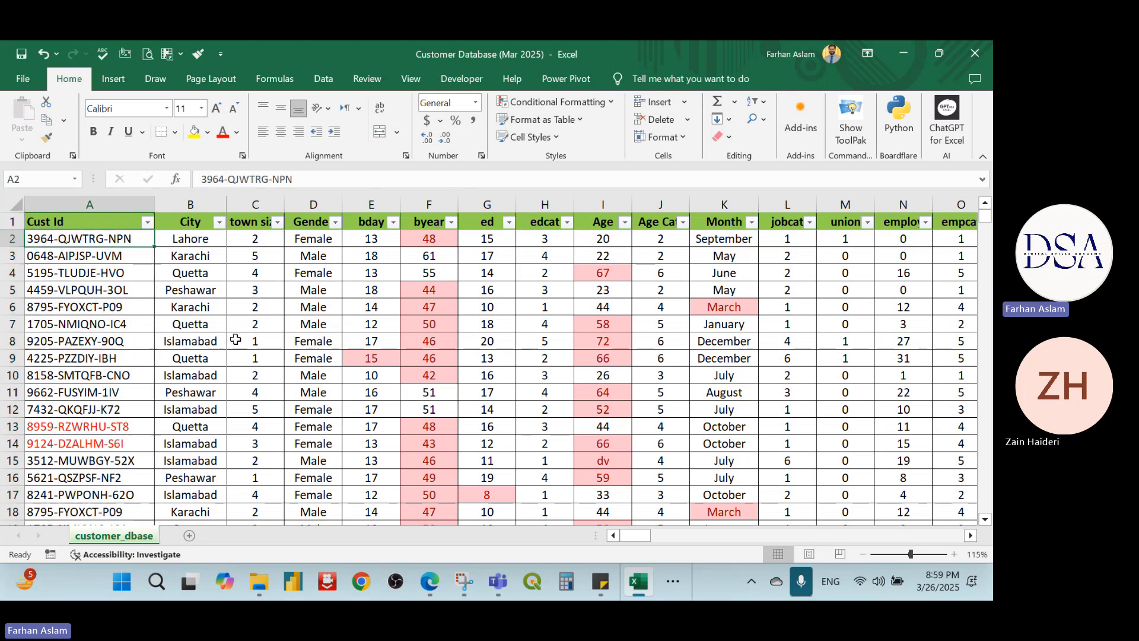
pyautogui.hotkey('ctrl', 'shift', 'Down')
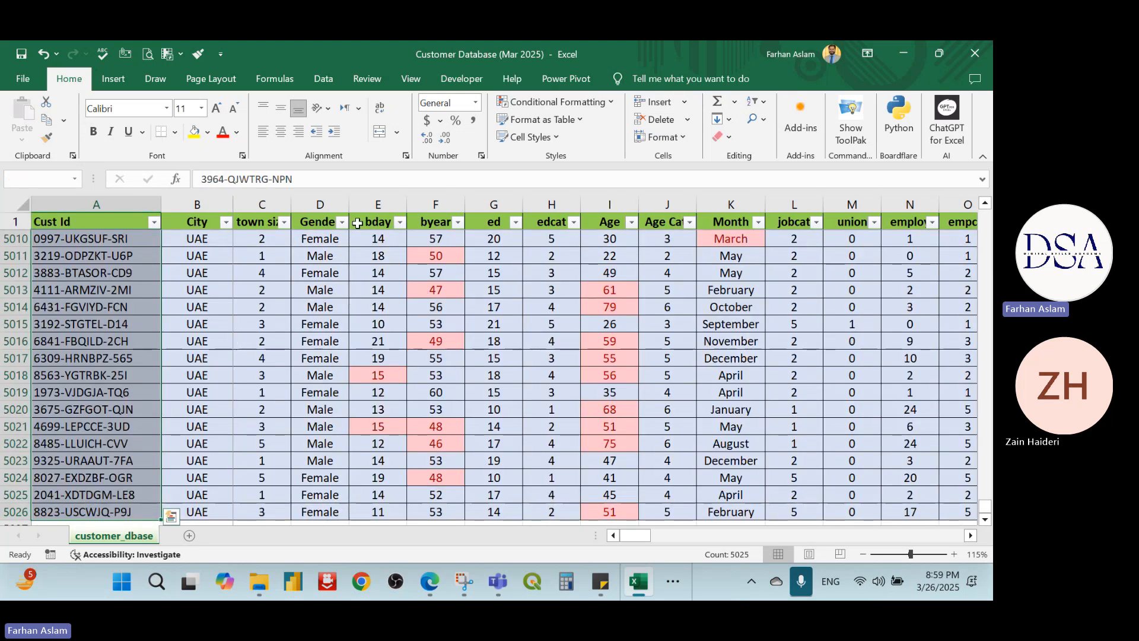
pyautogui.click(608, 105)
pyautogui.moveTo(632, 129)
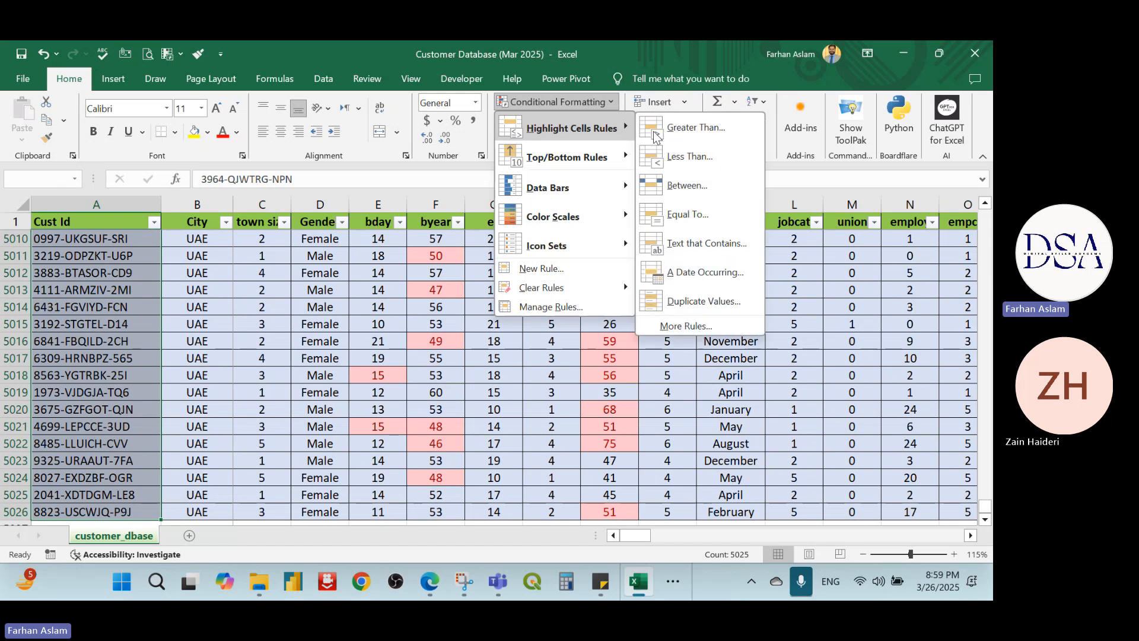
pyautogui.click(704, 302)
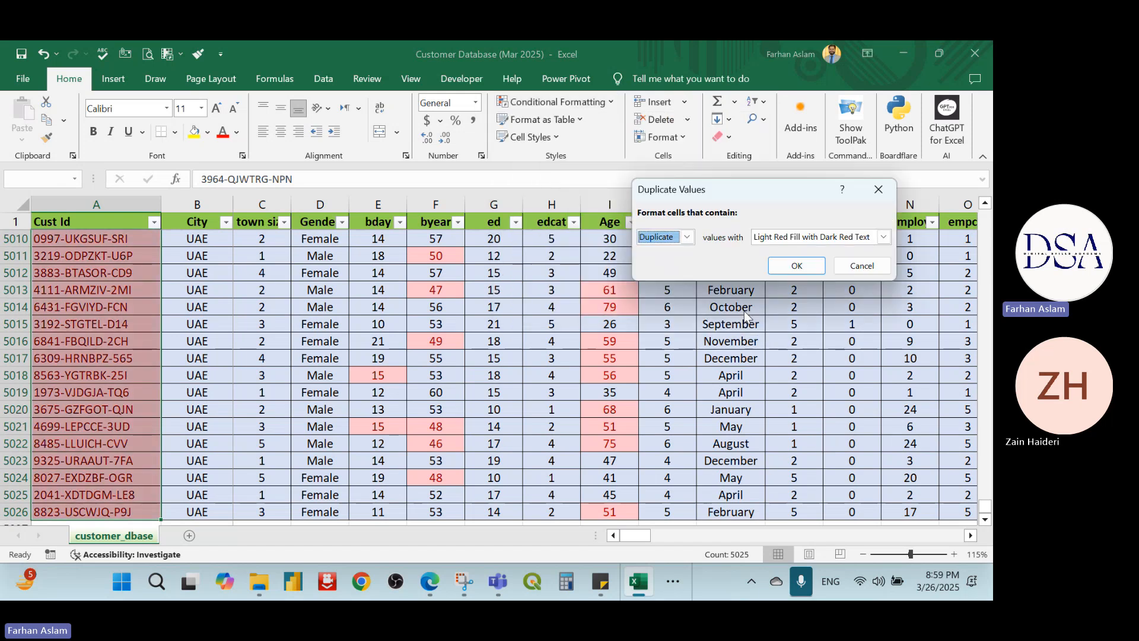
pyautogui.click(810, 270)
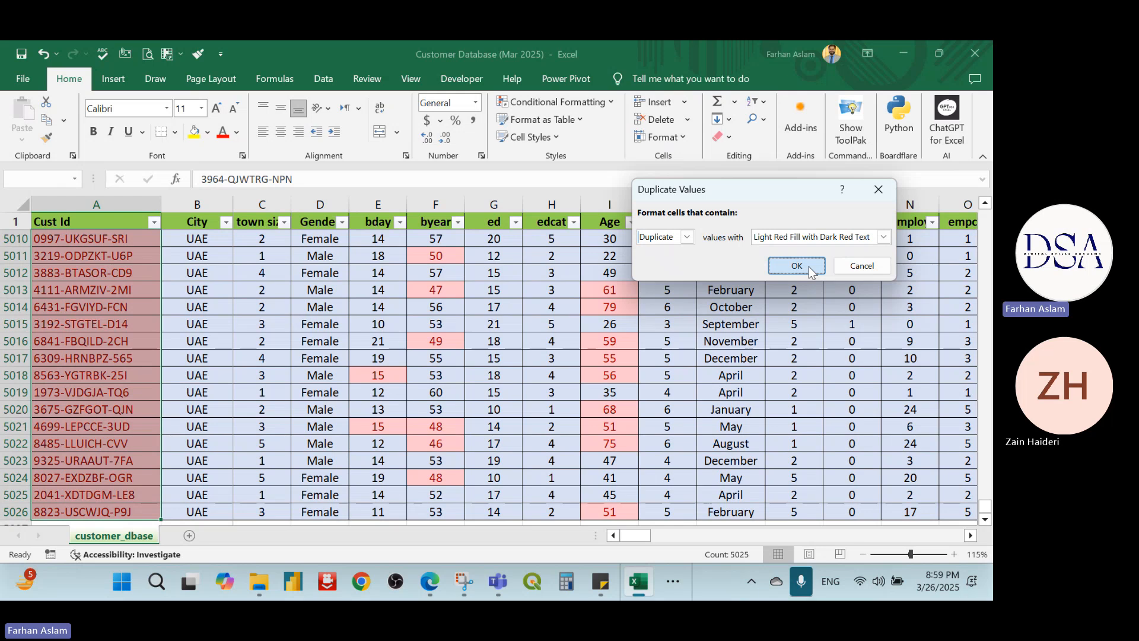
pyautogui.click(809, 269)
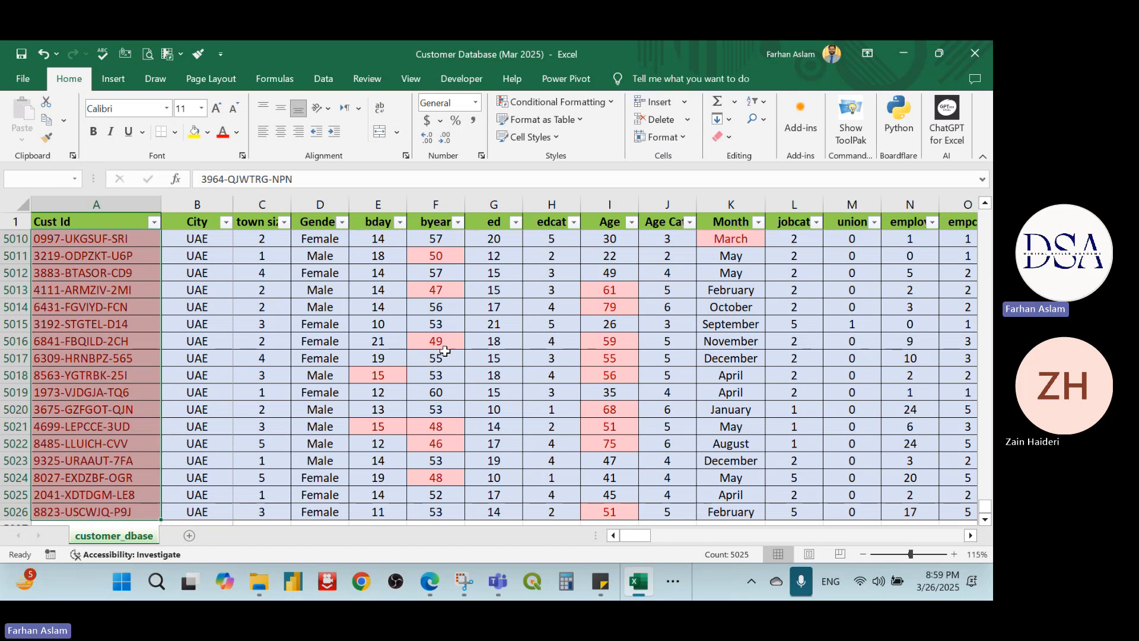
pyautogui.hotkey('ctrl', 'z')
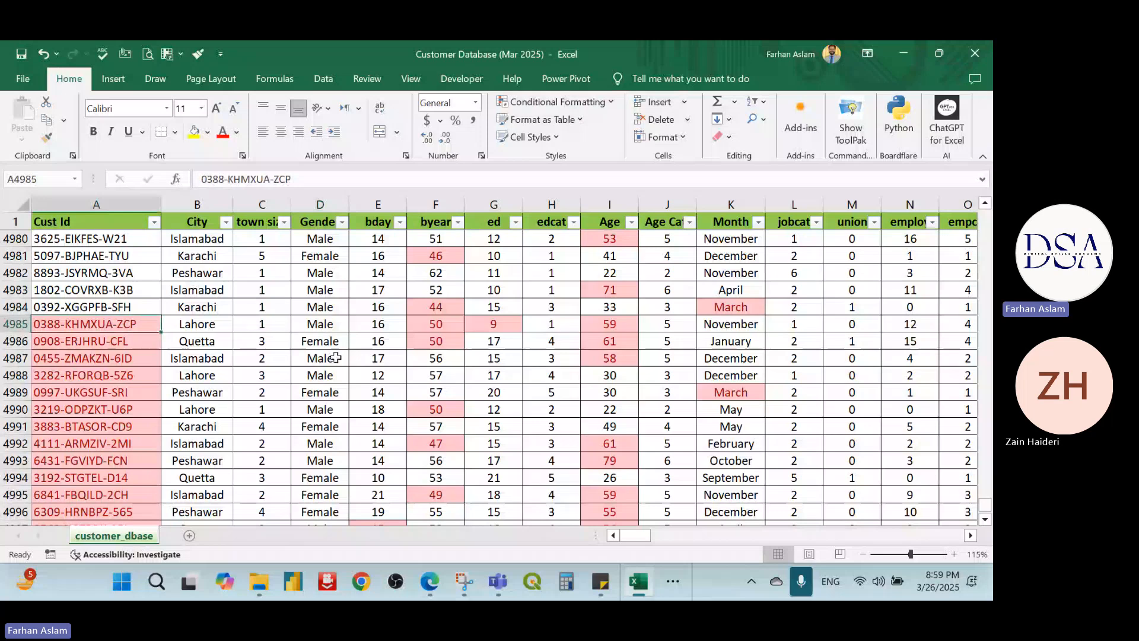
# - Examine the duplicate highlighting in the last rows of the Cust Id column and check the rows above them
pyautogui.scroll(-1, 336, 358)
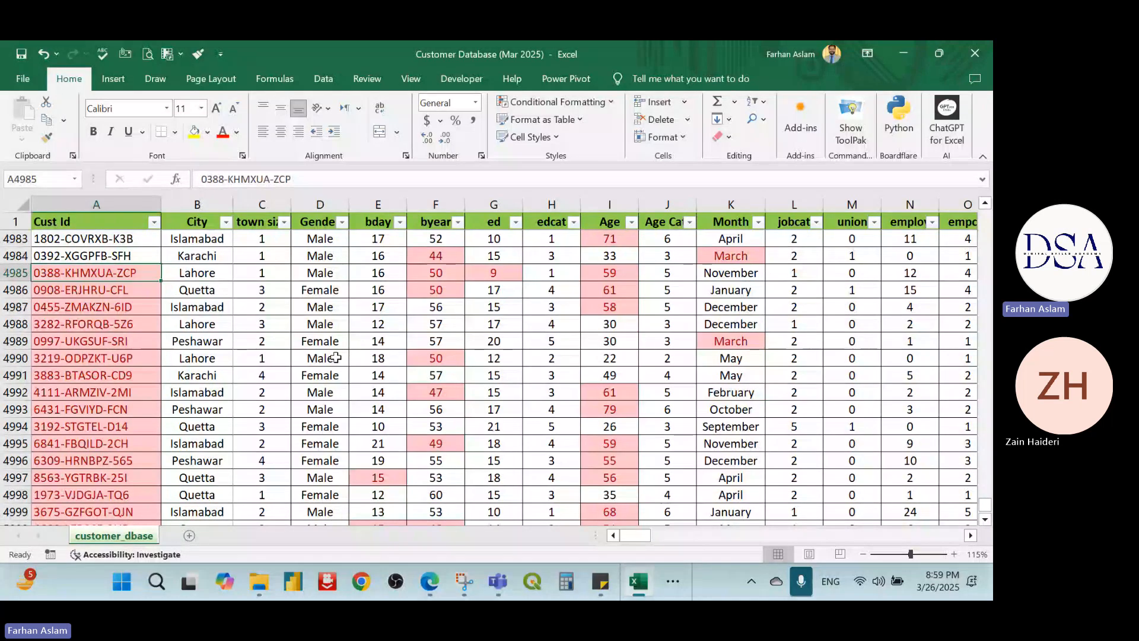
pyautogui.scroll(4, 336, 357)
pyautogui.scroll(-4, 336, 358)
pyautogui.scroll(1, 121, 359)
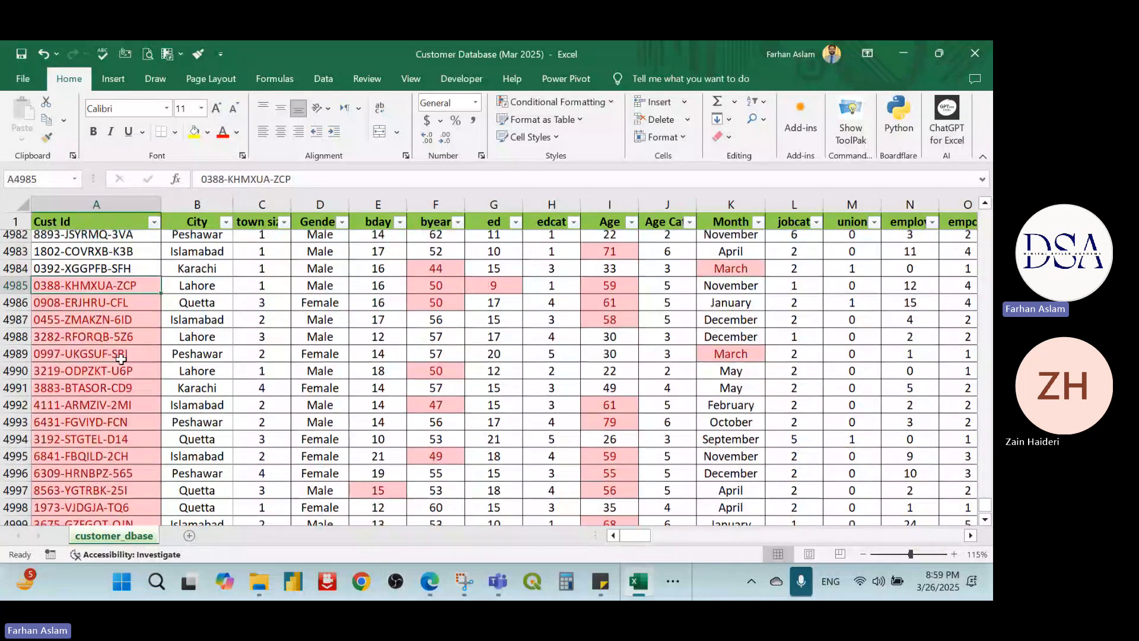
pyautogui.scroll(20, 121, 359)
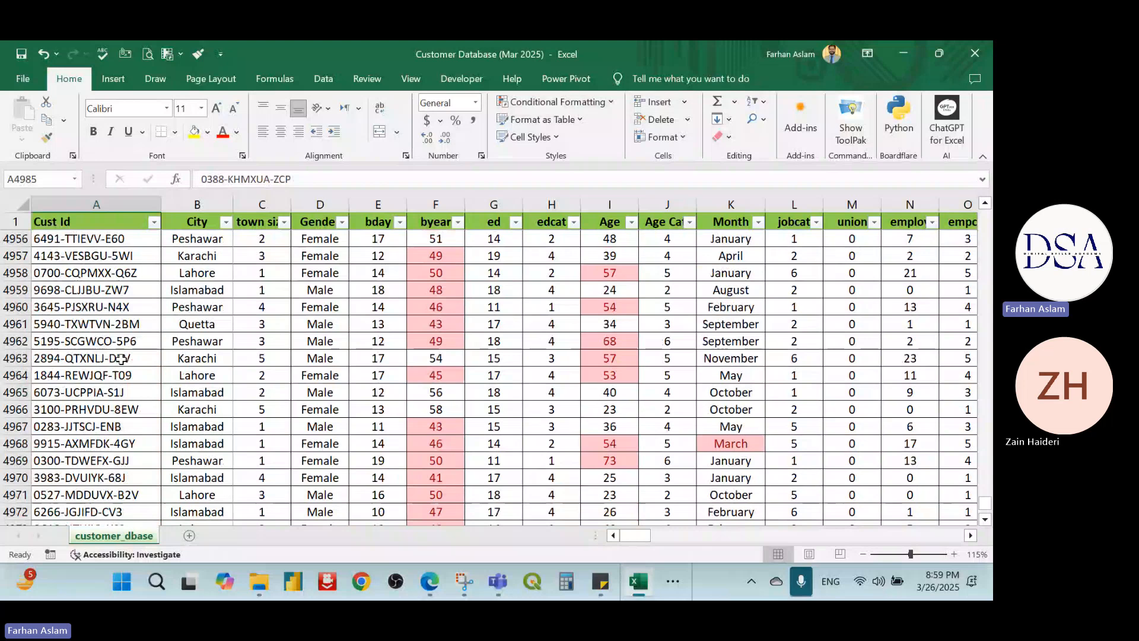
pyautogui.scroll(20, 121, 359)
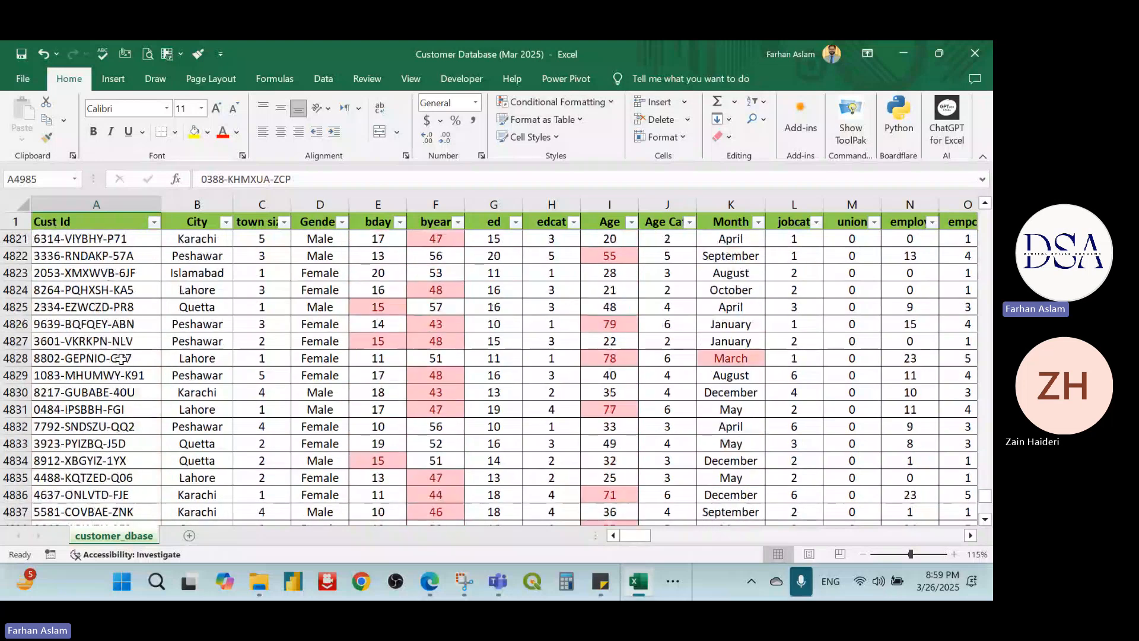
# - Compare the highlighted duplicate Cust Id groups in cells A6:A9, A18:A21 and A52:A53
pyautogui.moveTo(985, 496); pyautogui.dragTo(985, 216)
pyautogui.moveTo(77, 307); pyautogui.dragTo(111, 358)
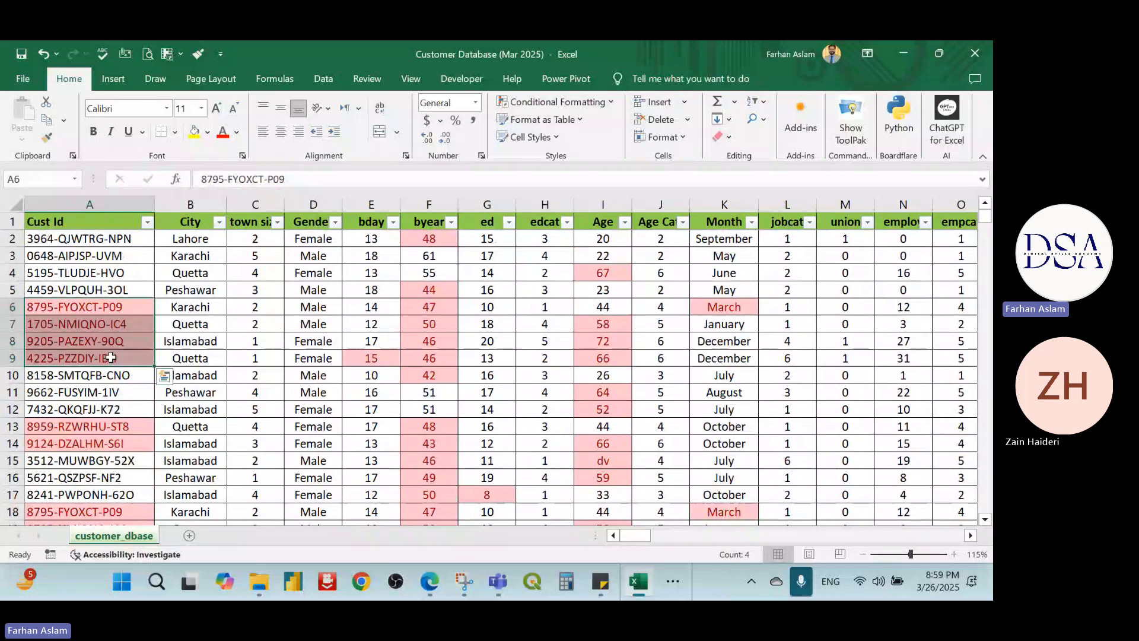
pyautogui.scroll(-2, 111, 362)
pyautogui.moveTo(77, 324); pyautogui.dragTo(102, 361)
pyautogui.scroll(-2, 92, 375)
pyautogui.scroll(-11, 104, 372)
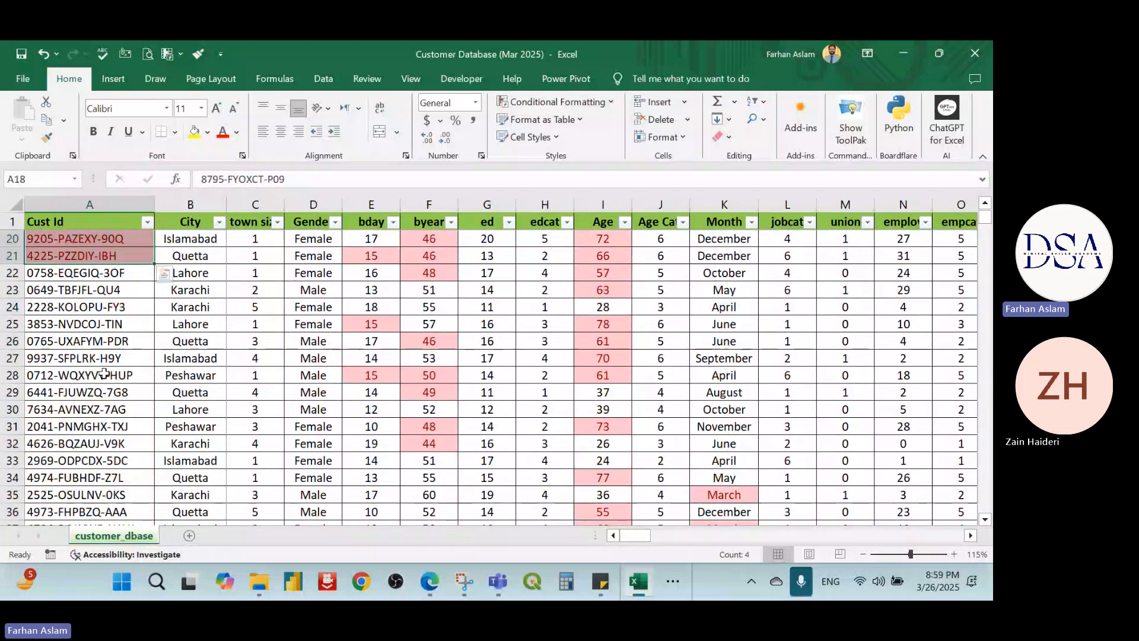
pyautogui.moveTo(83, 324); pyautogui.dragTo(89, 341)
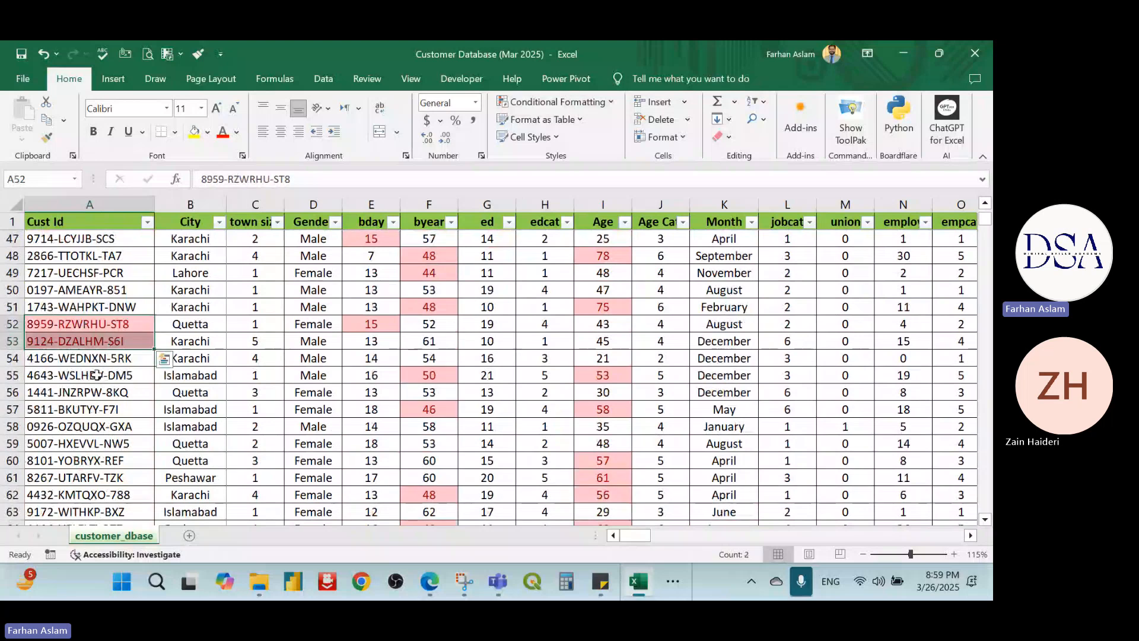
pyautogui.scroll(-10, 98, 375)
pyautogui.scroll(20, 95, 375)
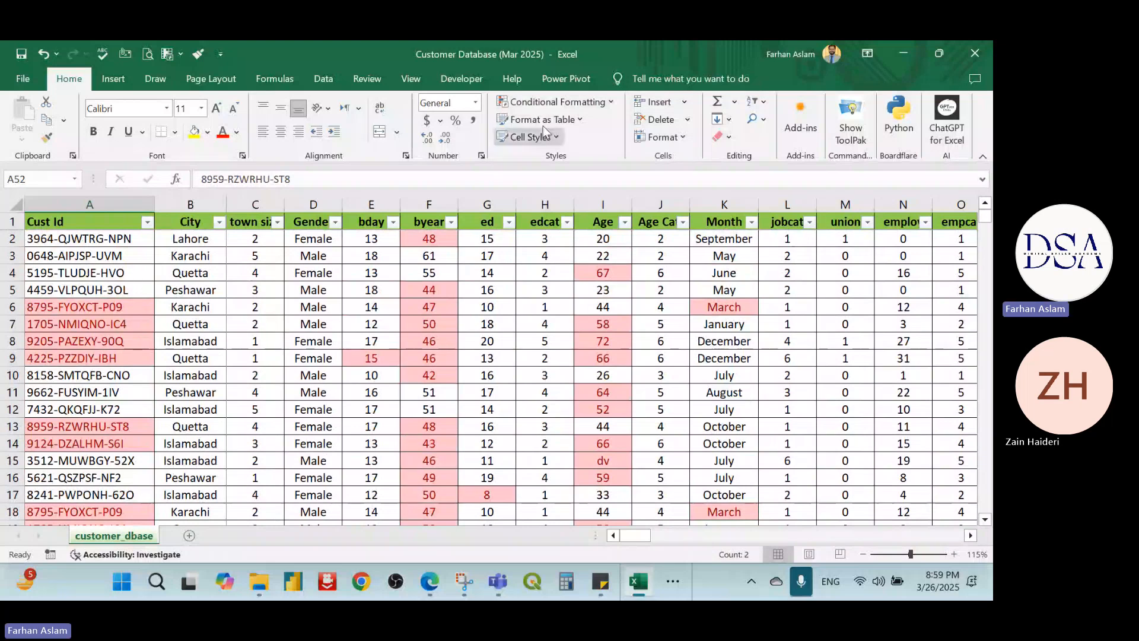
pyautogui.click(596, 103)
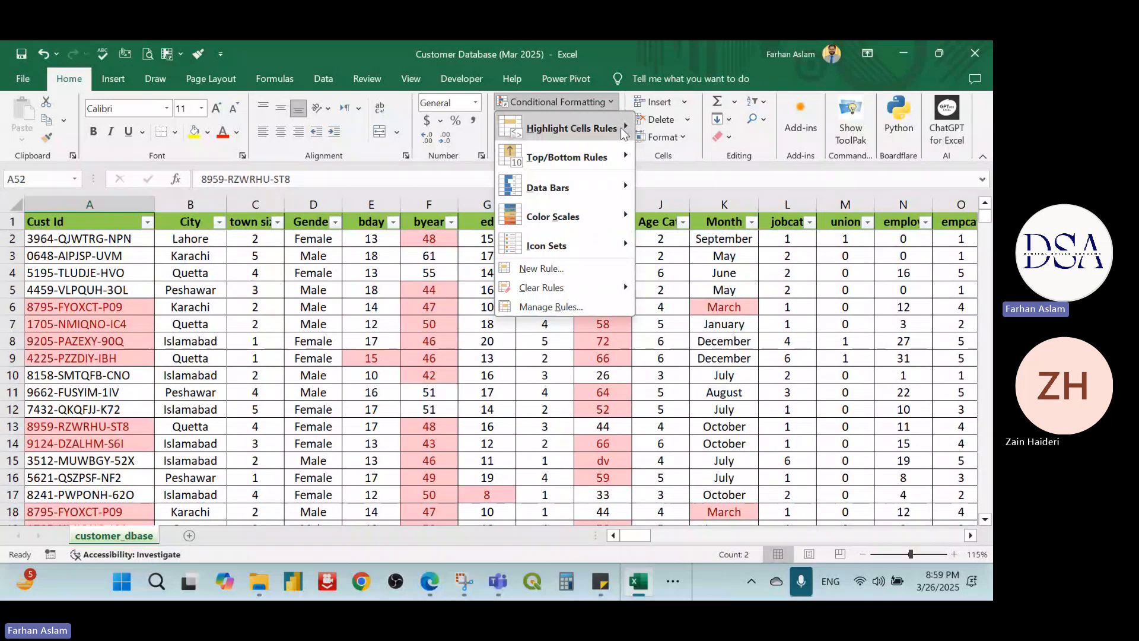
pyautogui.click(623, 132)
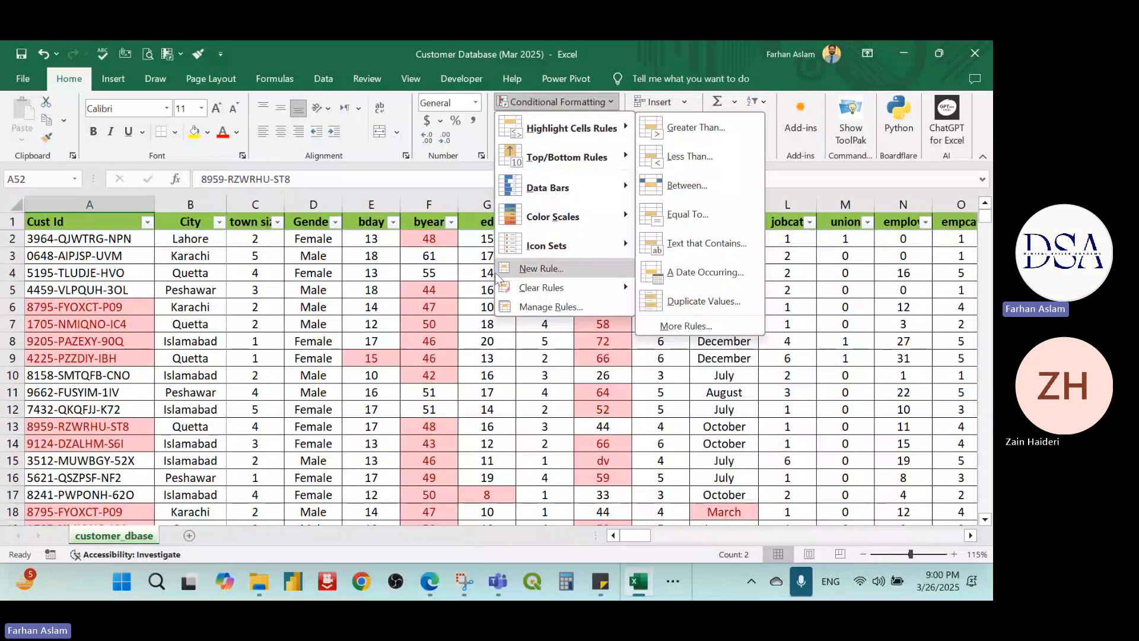
pyautogui.moveTo(605, 162)
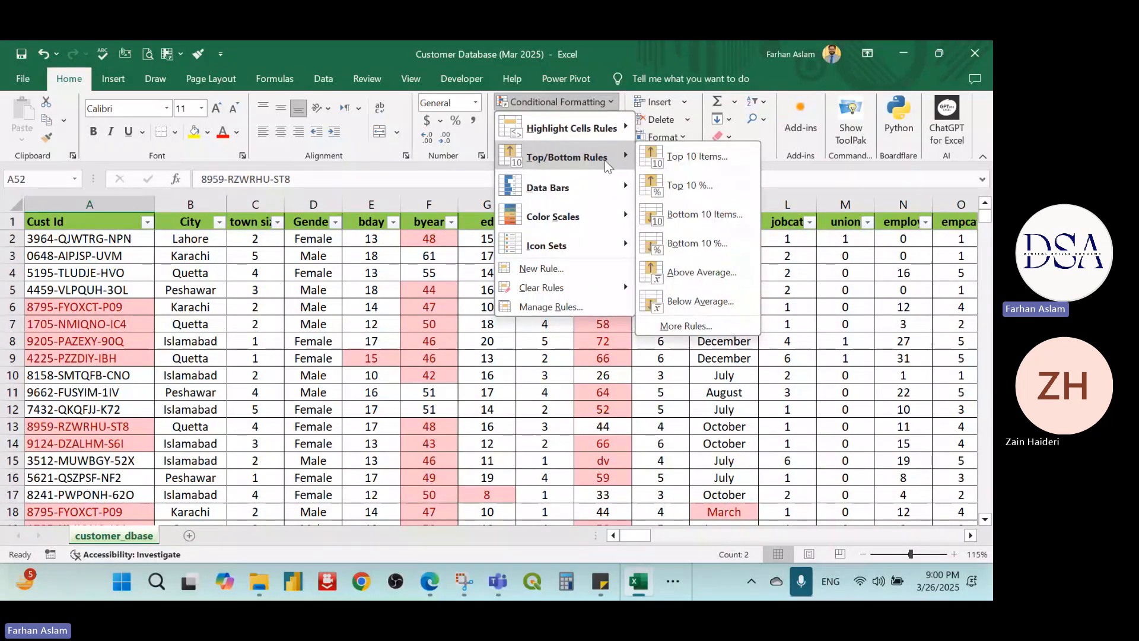
pyautogui.moveTo(606, 131)
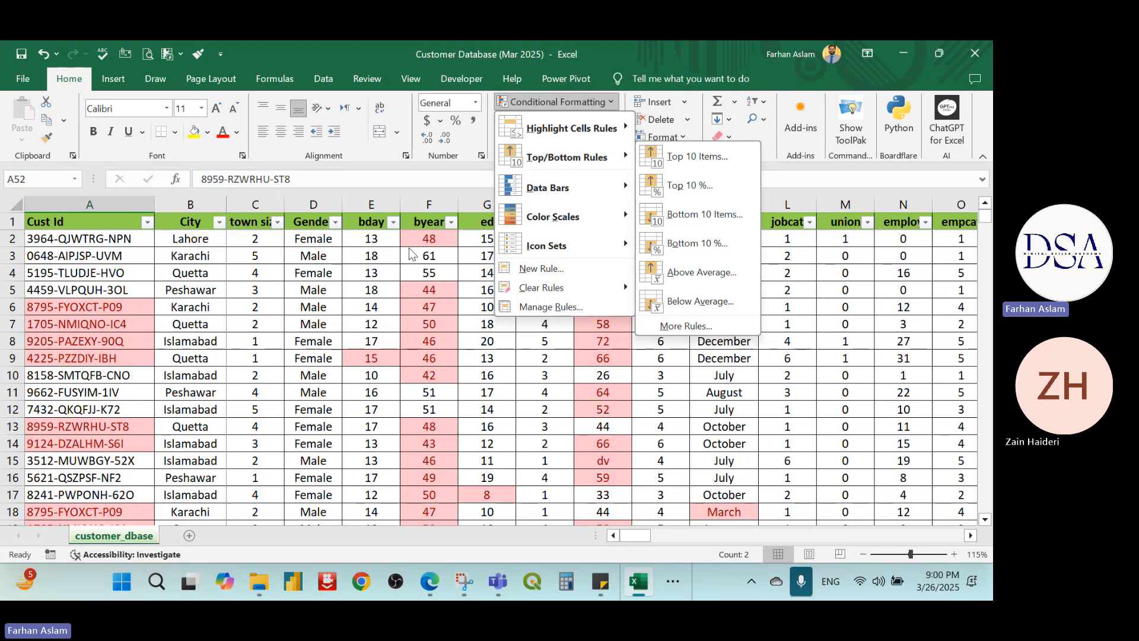
pyautogui.click(139, 331)
# - Clear the conditional formatting rules from the selected cells, columns Cust Id through Month, from row 2 down to the last row
pyautogui.click(102, 242)
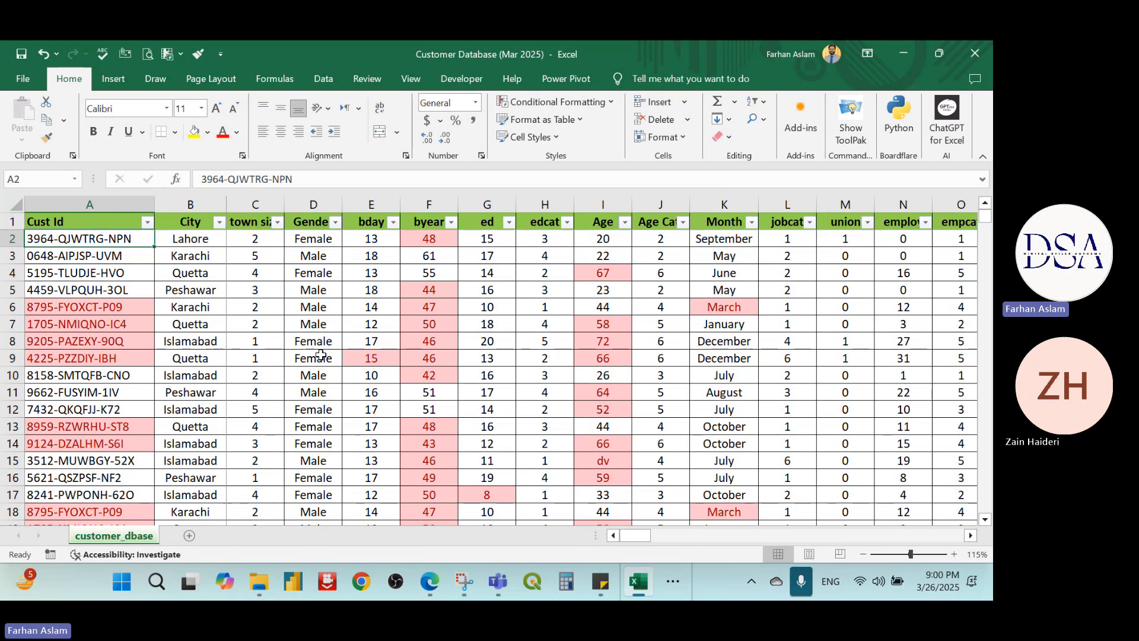
pyautogui.hotkey('shift', 'Right')
pyautogui.hotkey('shift', 'Right')
pyautogui.hotkey('shift', 'Right')
pyautogui.hotkey('shift', 'Right')
pyautogui.hotkey('shift', 'Right')
pyautogui.hotkey('shift', 'Right')
pyautogui.hotkey('shift', 'Right')
pyautogui.hotkey('shift', 'Right')
pyautogui.hotkey('shift', 'Right')
pyautogui.hotkey('shift', 'Right')
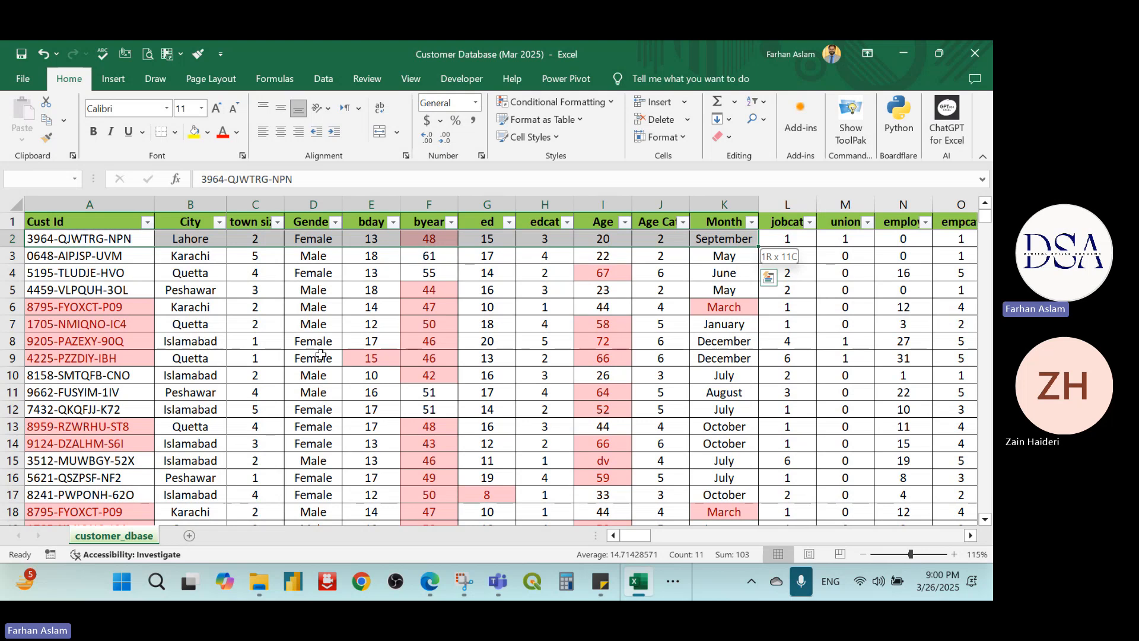
pyautogui.hotkey('ctrl', 'shift', 'Down')
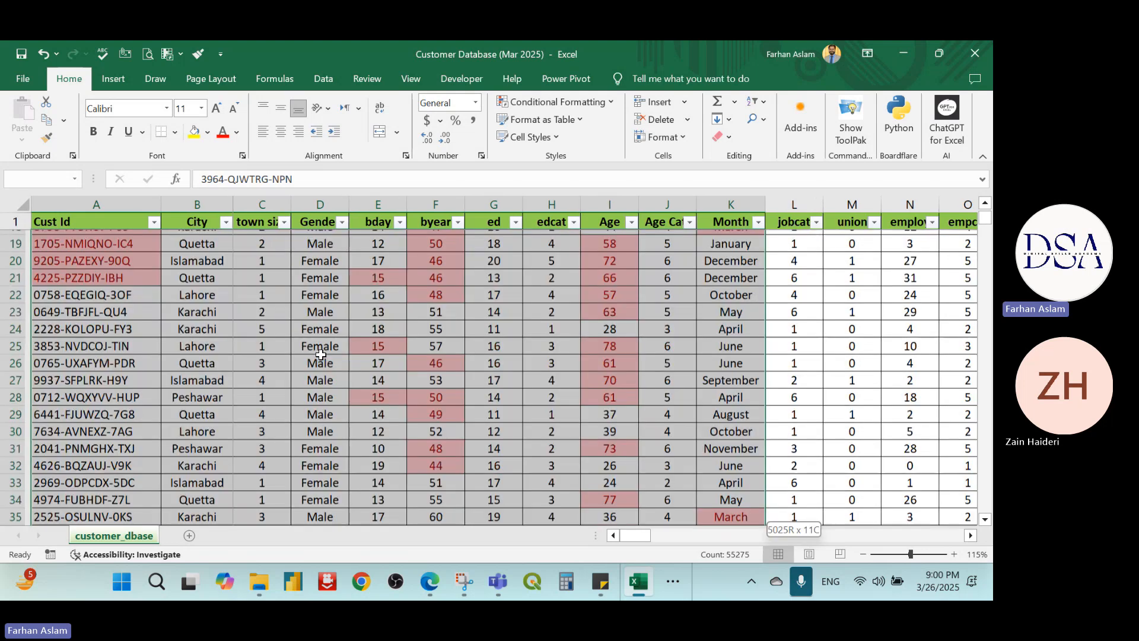
pyautogui.hotkey('ctrl', 'q')
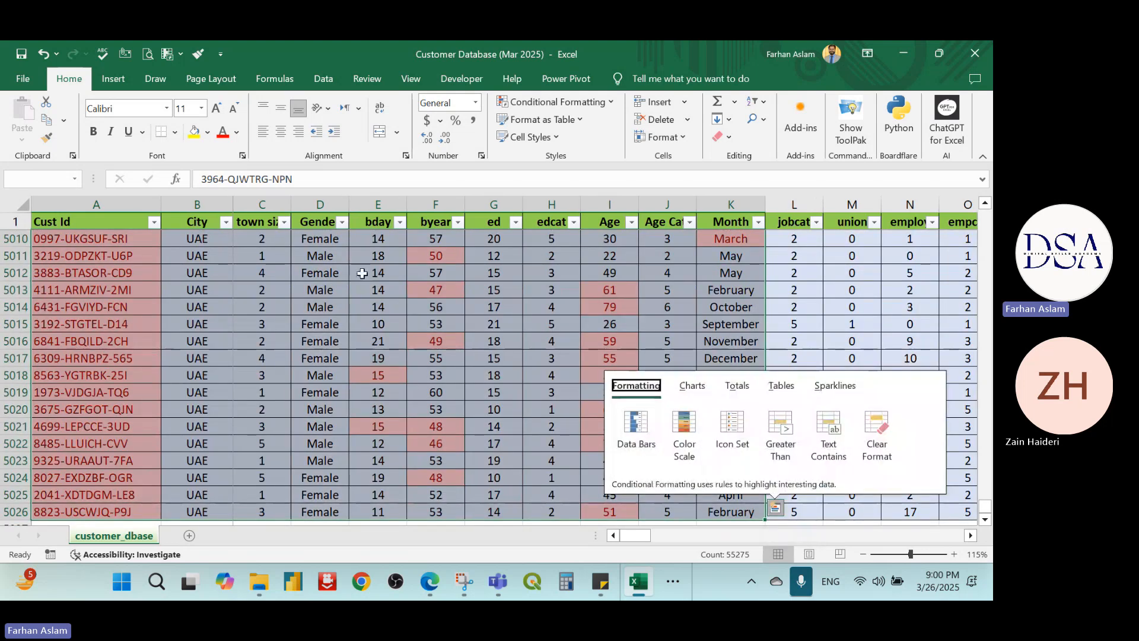
pyautogui.click(606, 103)
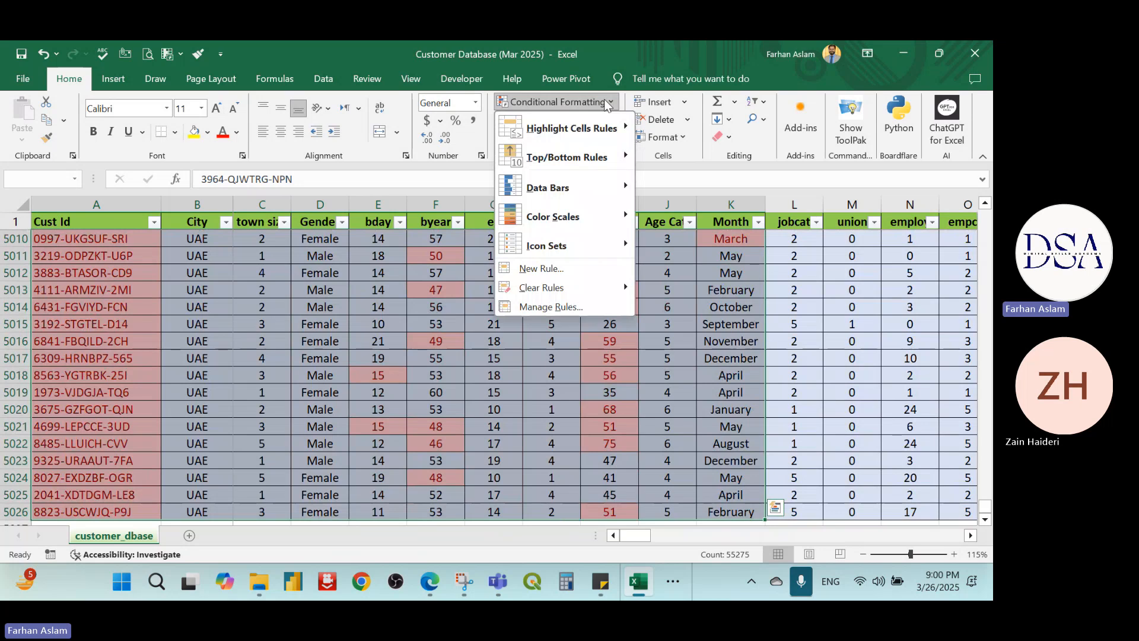
pyautogui.moveTo(585, 289)
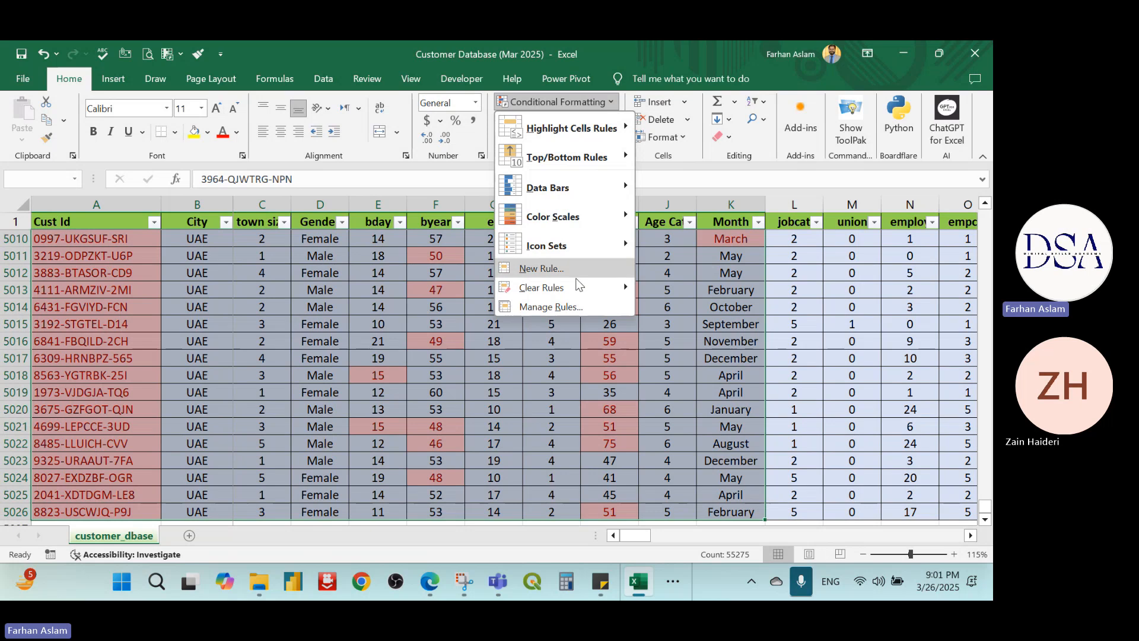
pyautogui.moveTo(621, 292)
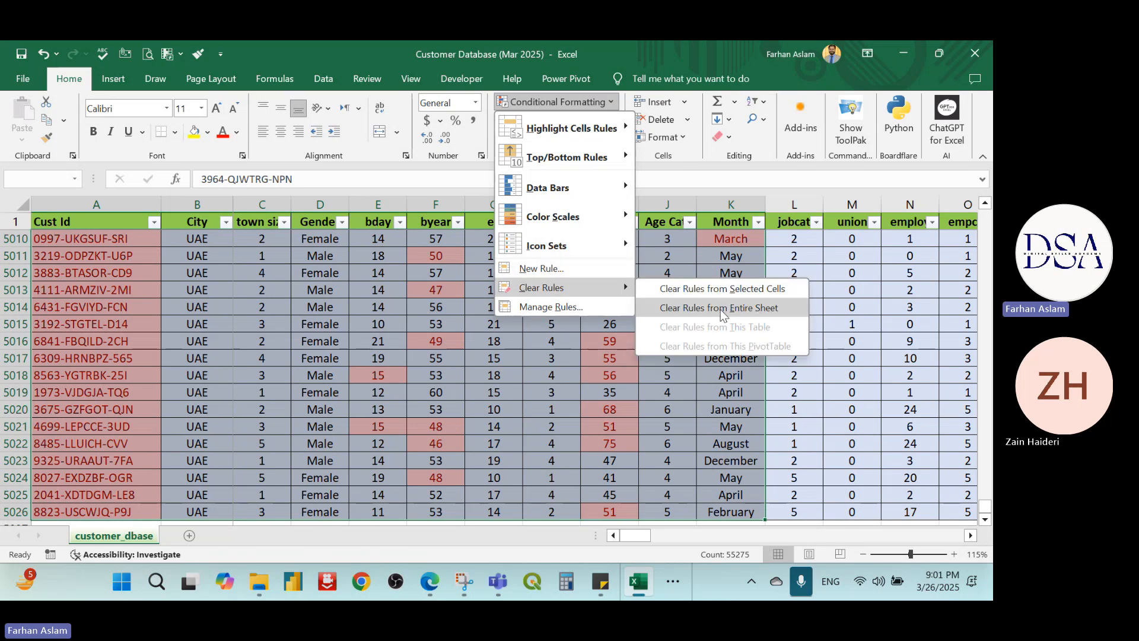
pyautogui.click(779, 291)
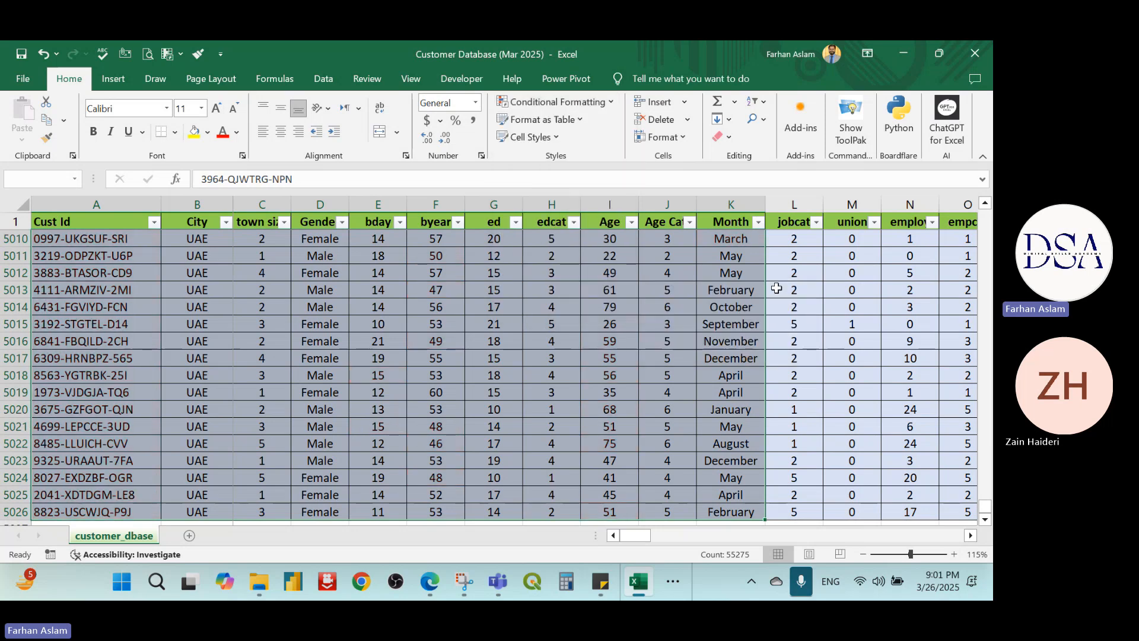
# - Highlight the top 10 items in the Age column, from I2 to the last row, using Light Red Fill with Dark Red Text
pyautogui.scroll(13, 518, 334)
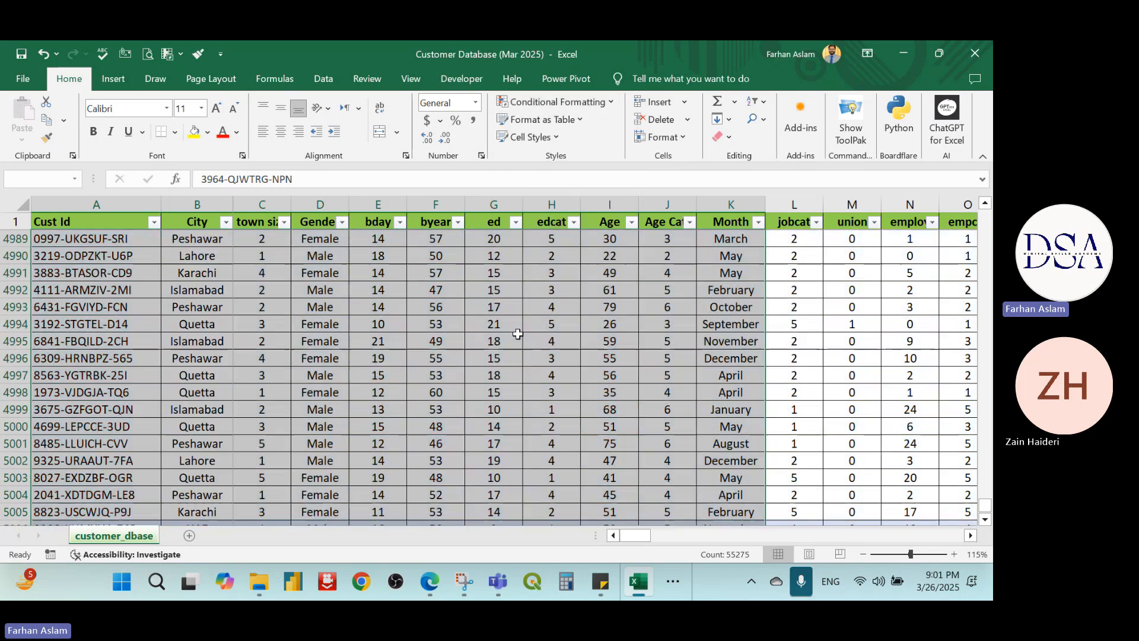
pyautogui.moveTo(982, 281); pyautogui.dragTo(983, 271)
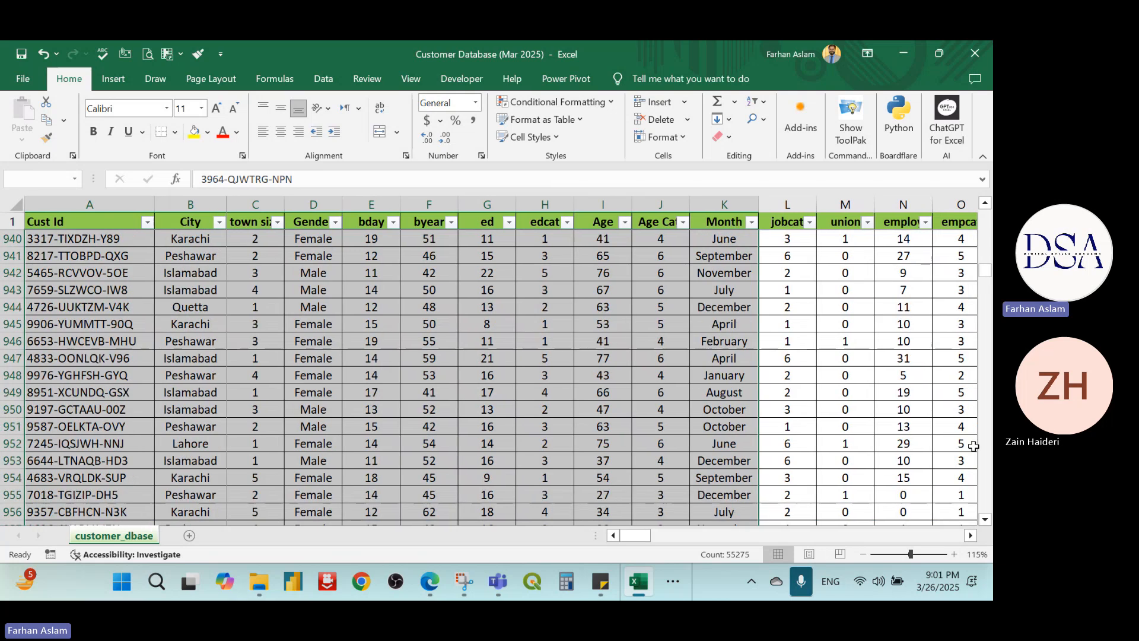
pyautogui.click(787, 342)
pyautogui.scroll(20, 667, 397)
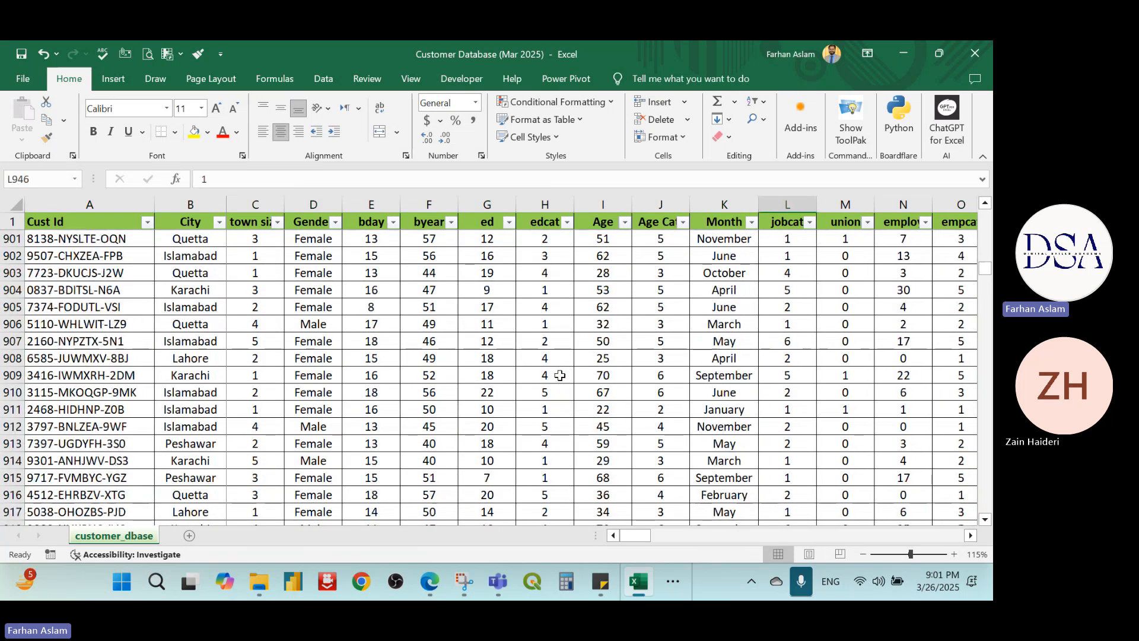
pyautogui.moveTo(988, 274); pyautogui.dragTo(986, 215)
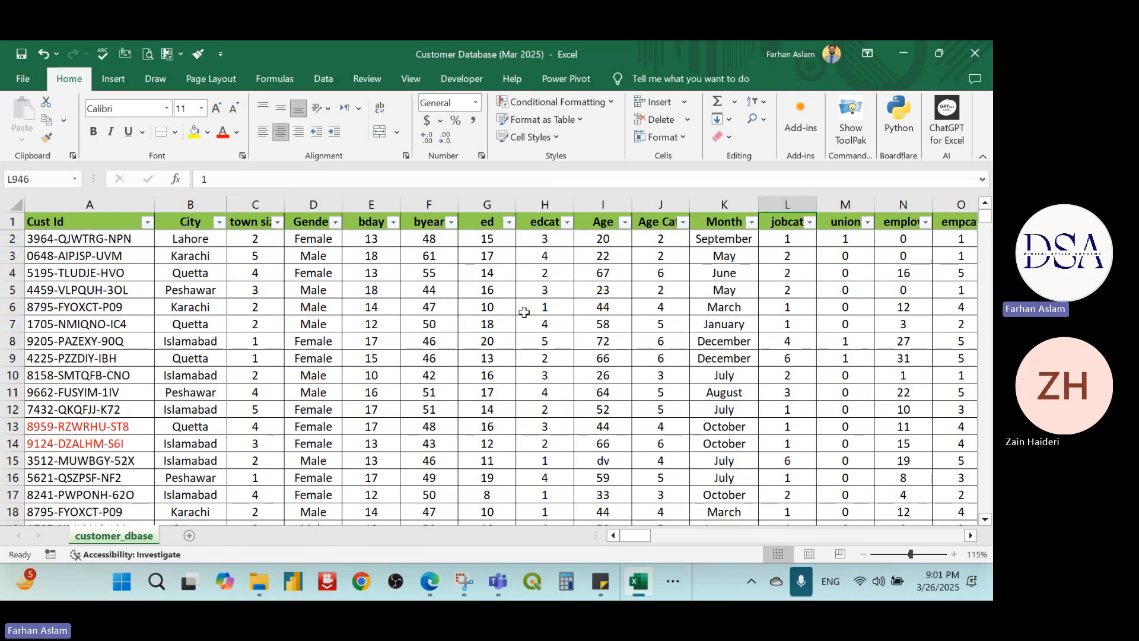
pyautogui.click(525, 274)
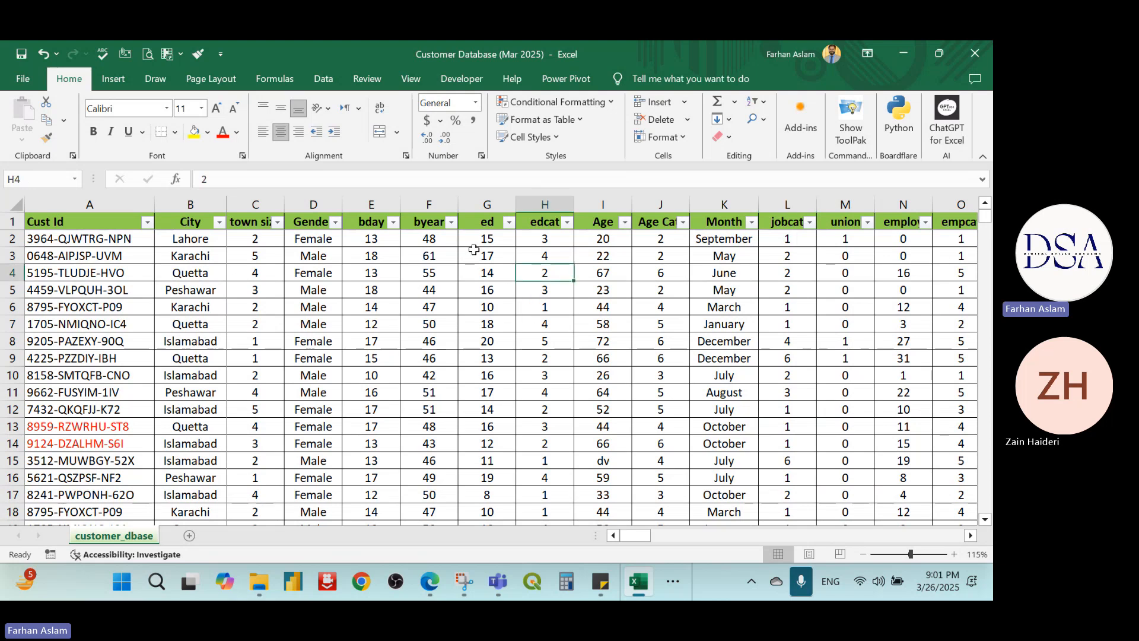
pyautogui.click(599, 241)
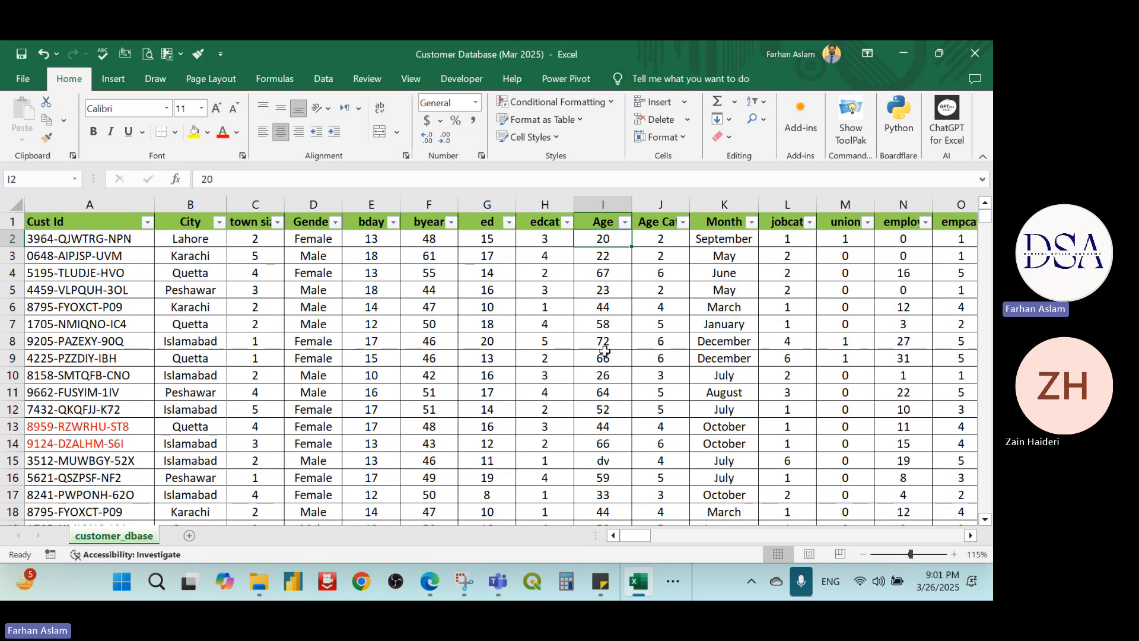
pyautogui.hotkey('ctrl', 'shift', 'Down')
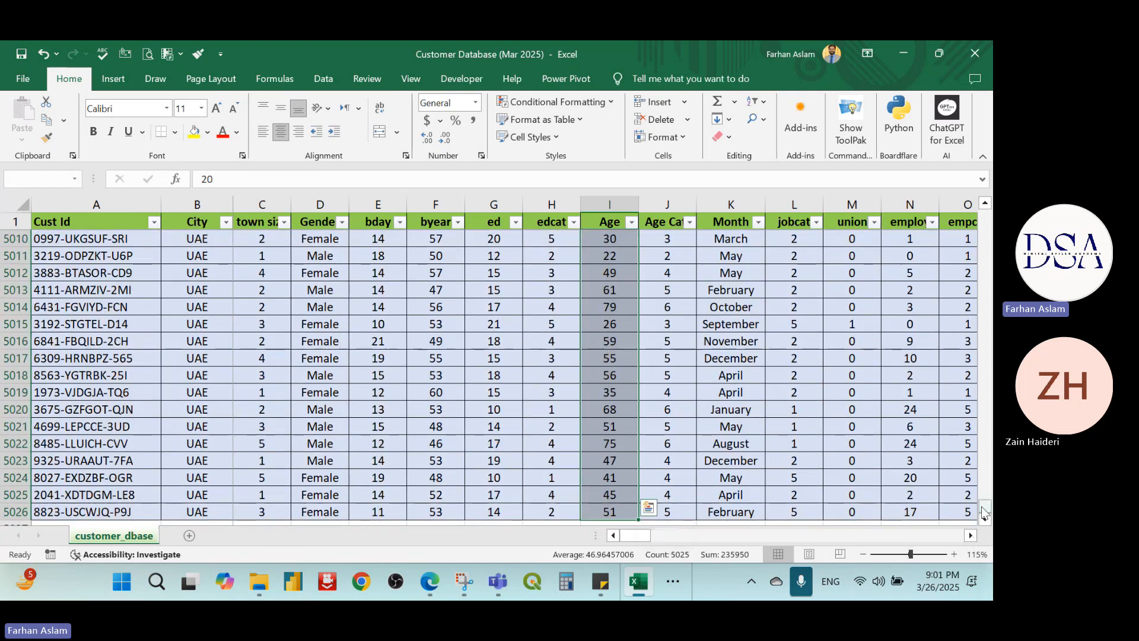
pyautogui.moveTo(984, 512); pyautogui.dragTo(985, 211)
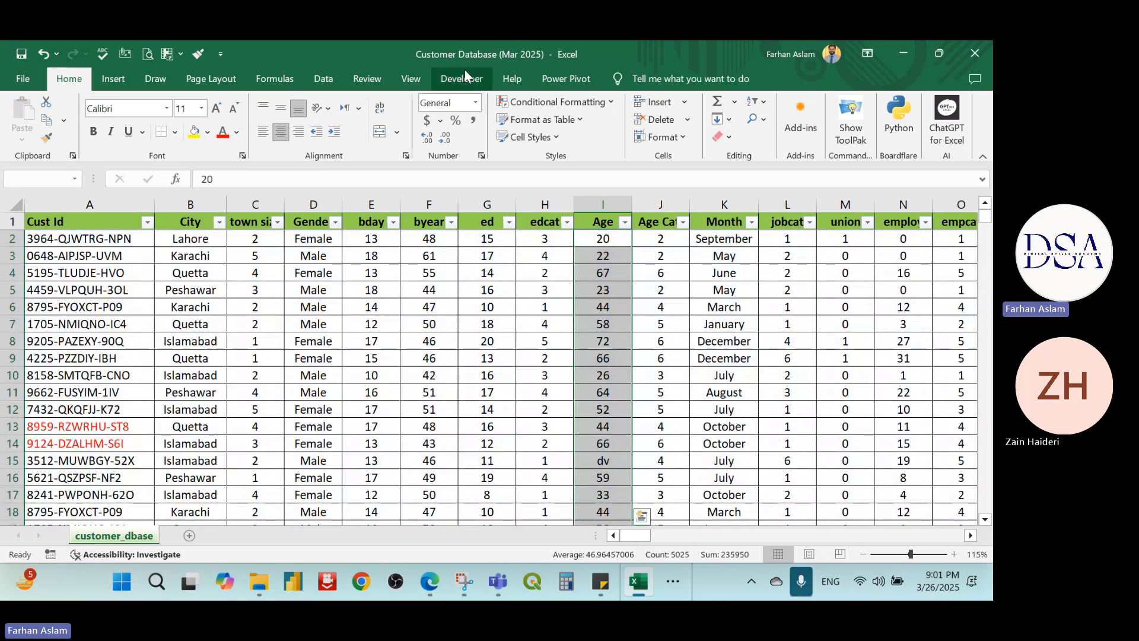
pyautogui.click(609, 104)
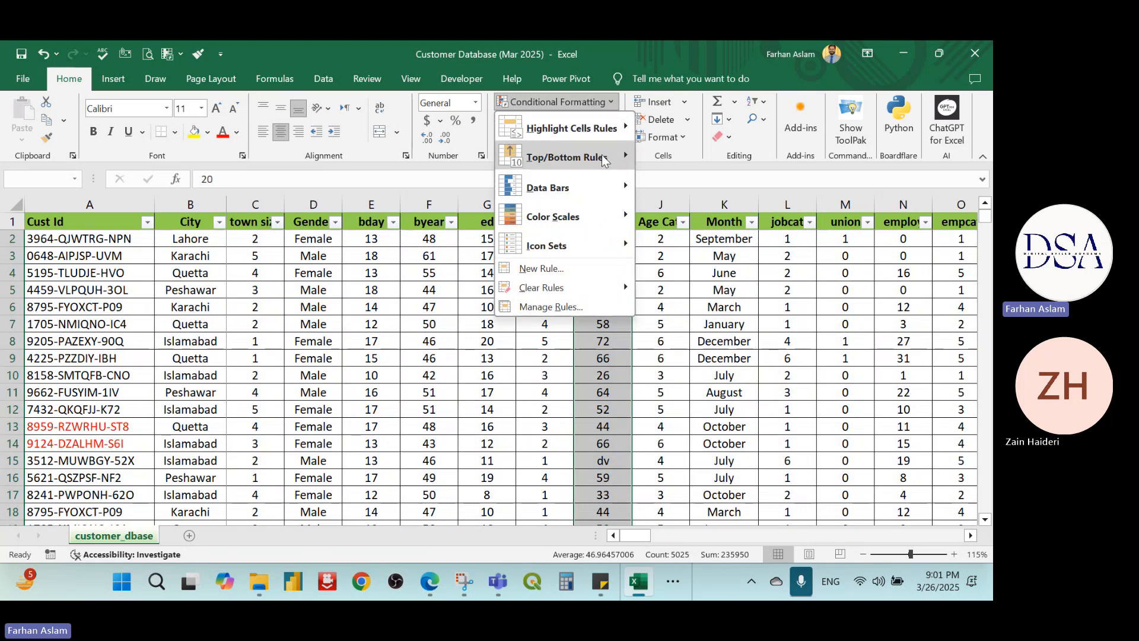
pyautogui.moveTo(626, 159)
pyautogui.click(695, 157)
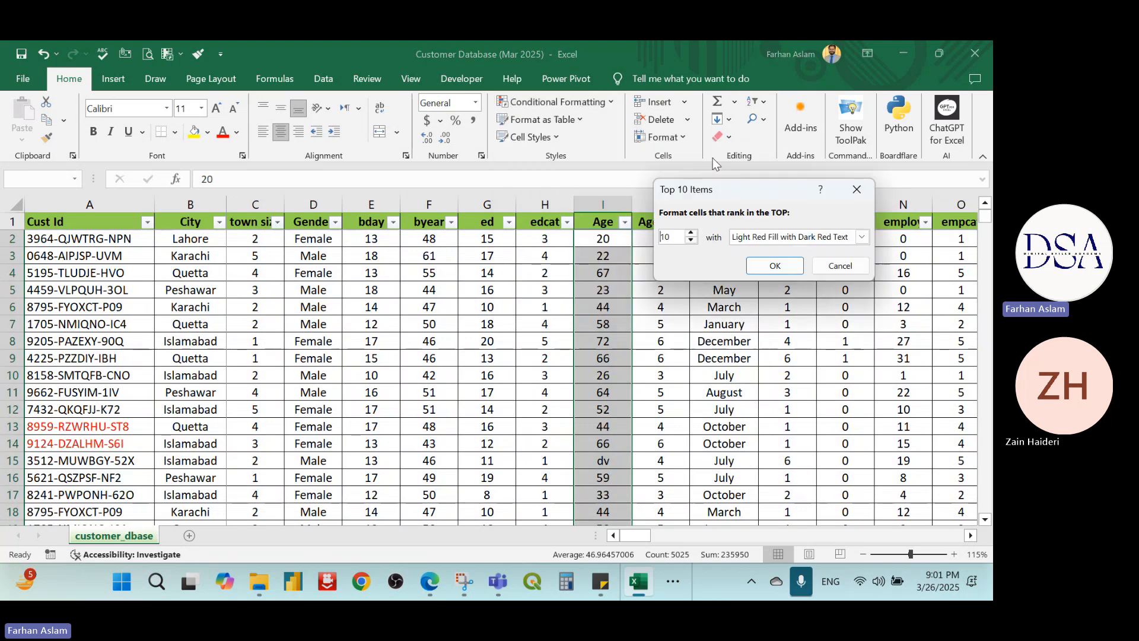
pyautogui.click(778, 264)
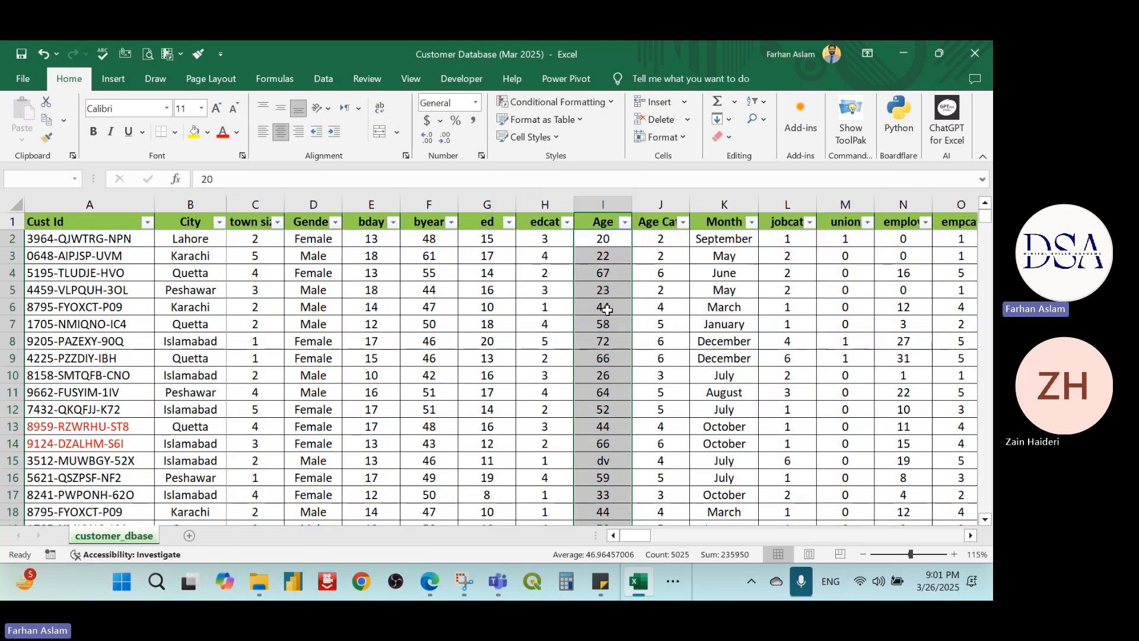
# - Filter the Age column by the light red cell color
pyautogui.scroll(-20, 615, 309)
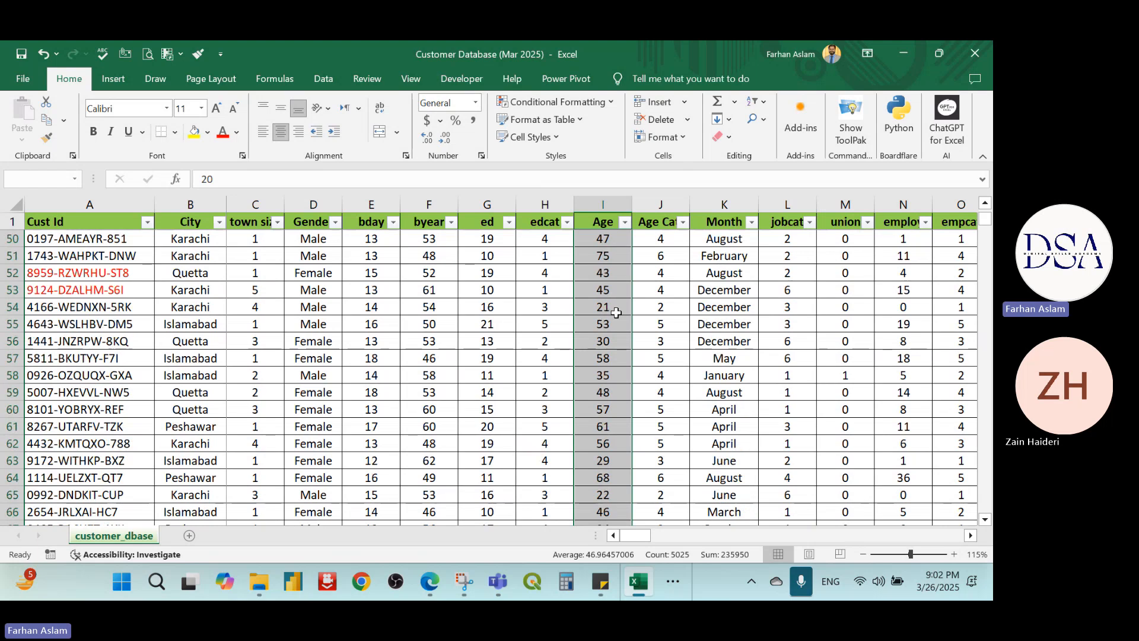
pyautogui.scroll(-6, 616, 314)
pyautogui.scroll(3, 617, 317)
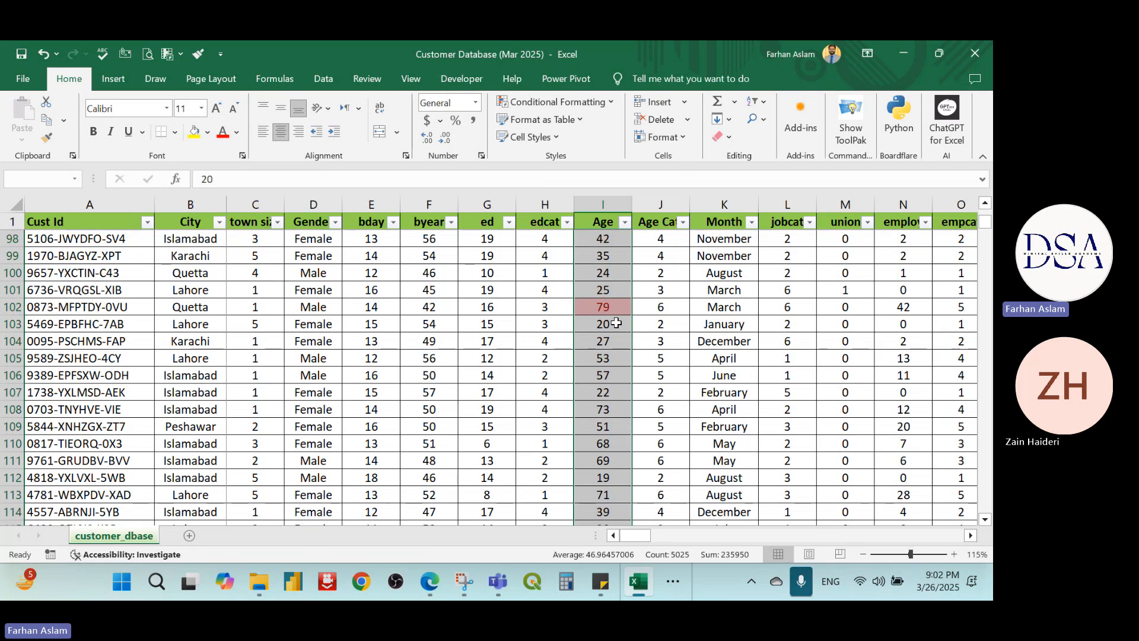
pyautogui.scroll(1, 603, 295)
pyautogui.click(625, 222)
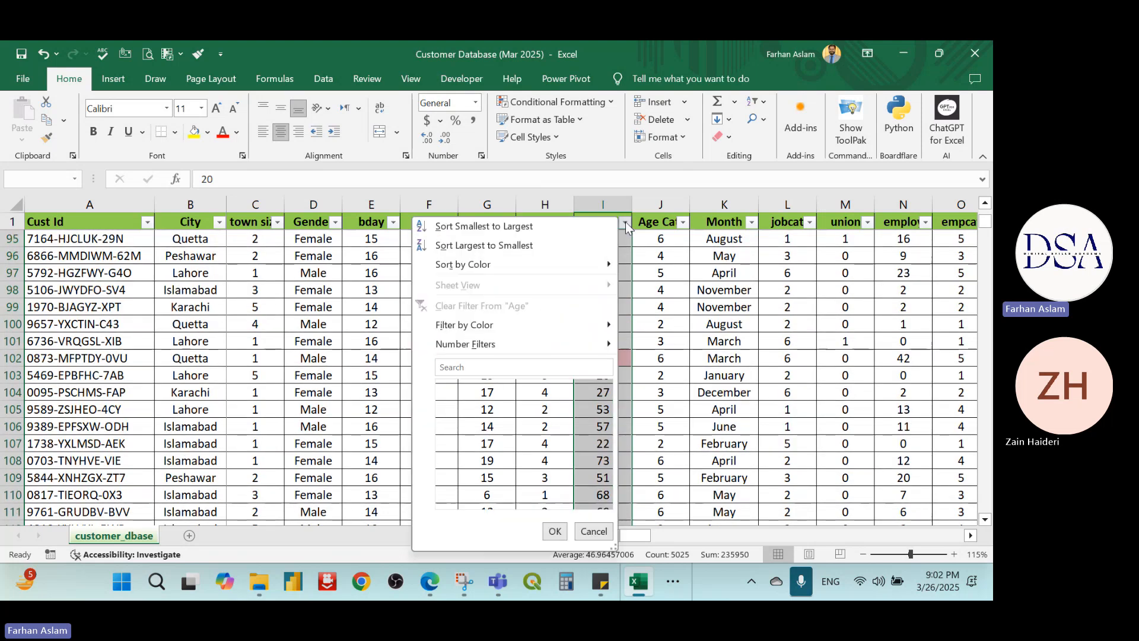
pyautogui.moveTo(592, 332)
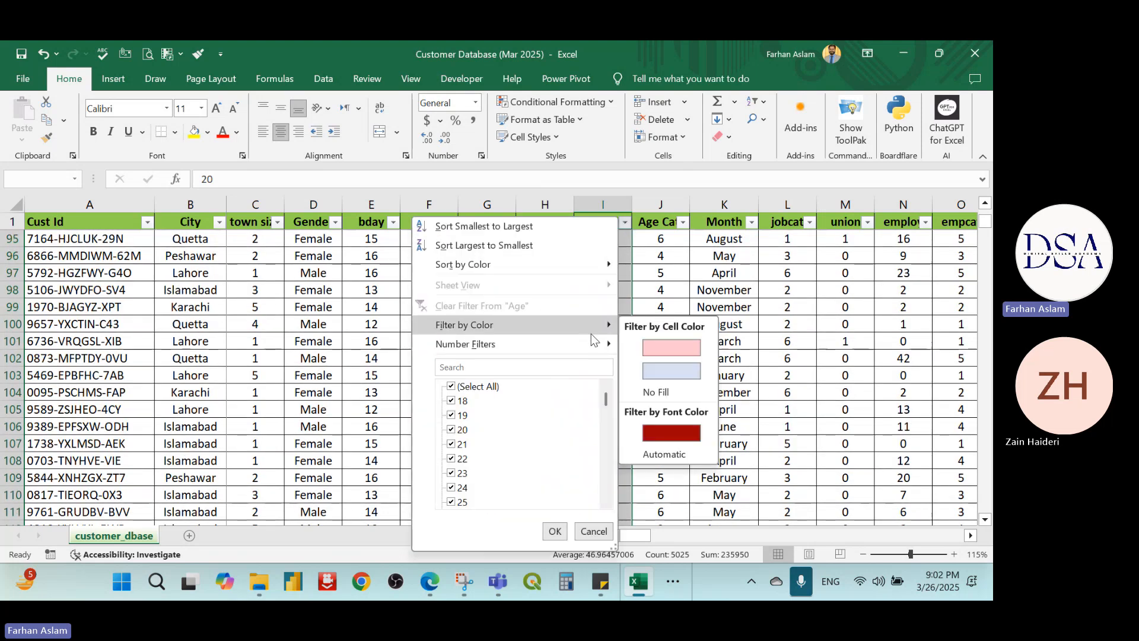
pyautogui.click(663, 346)
# - Check the color-filtered rows and clear the filter from the Age column
pyautogui.scroll(-2, 635, 335)
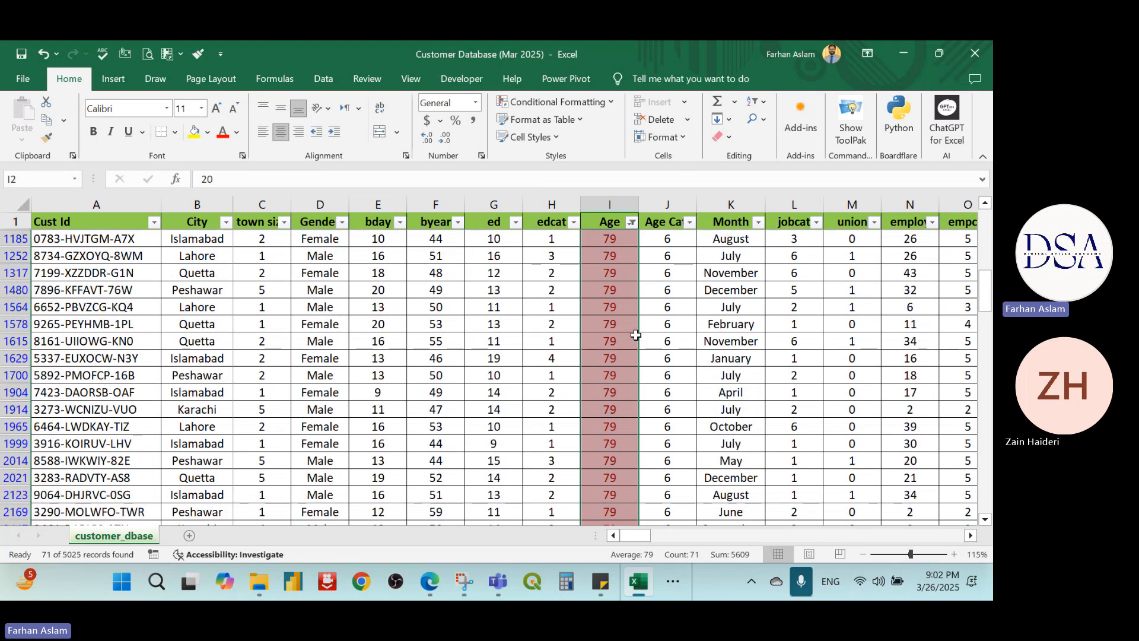
pyautogui.scroll(4, 636, 335)
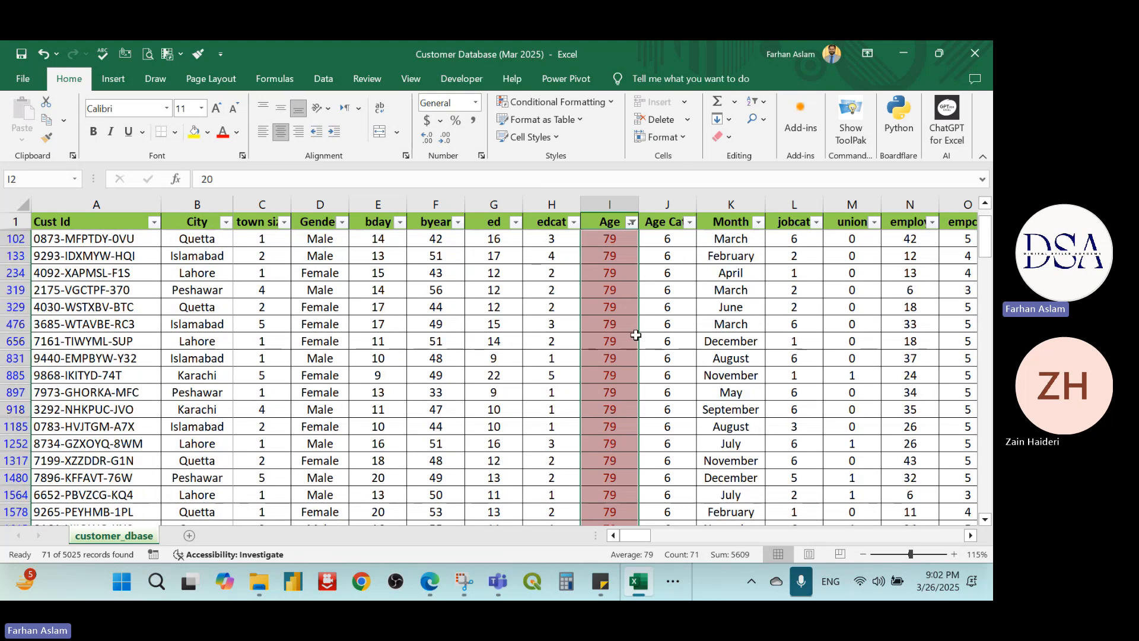
pyautogui.scroll(-6, 636, 335)
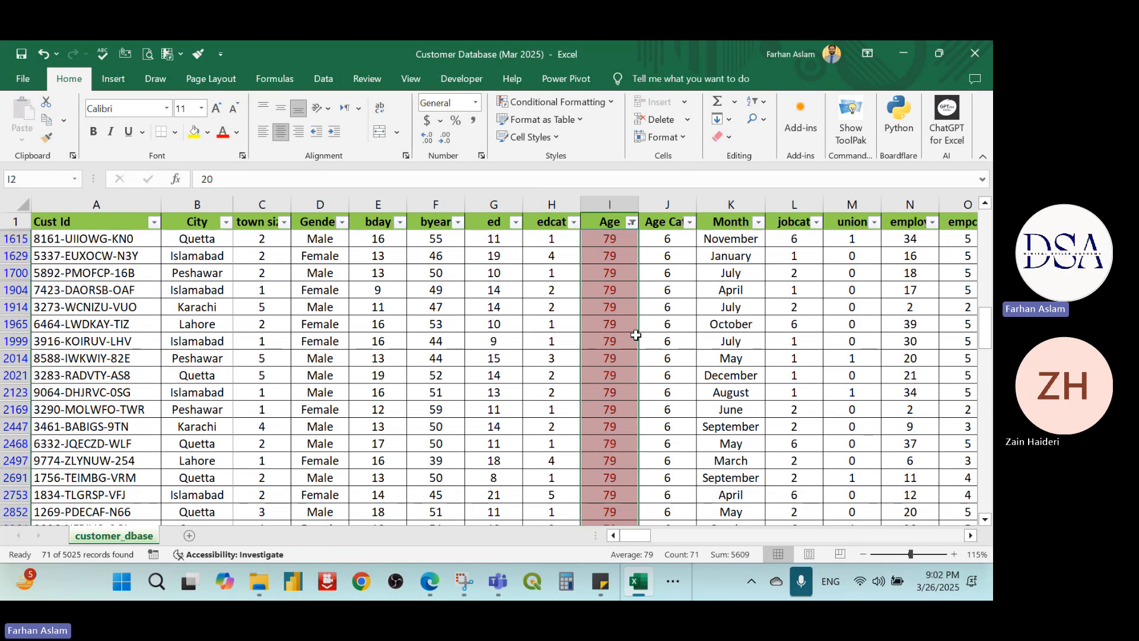
pyautogui.scroll(4, 635, 335)
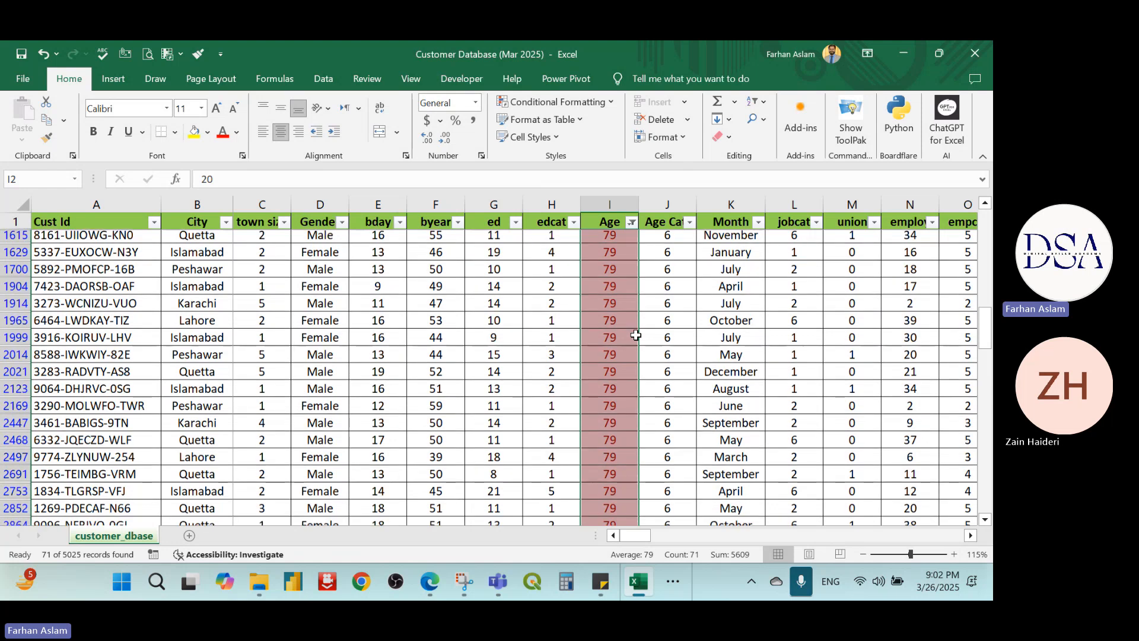
pyautogui.scroll(-8, 635, 335)
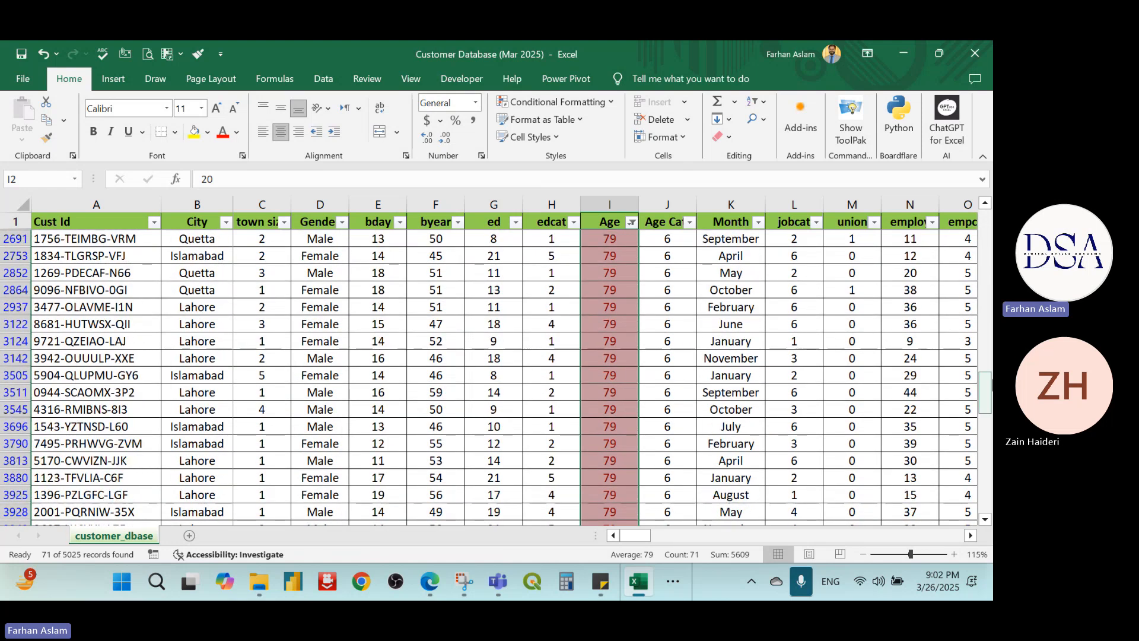
pyautogui.moveTo(973, 380); pyautogui.dragTo(972, 238)
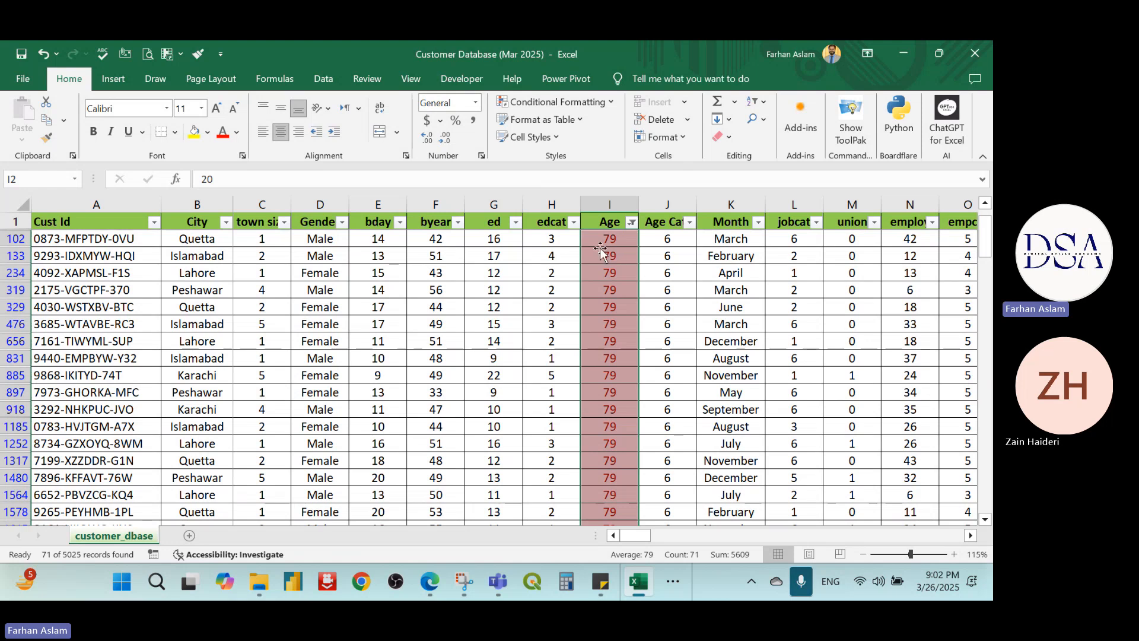
pyautogui.click(632, 222)
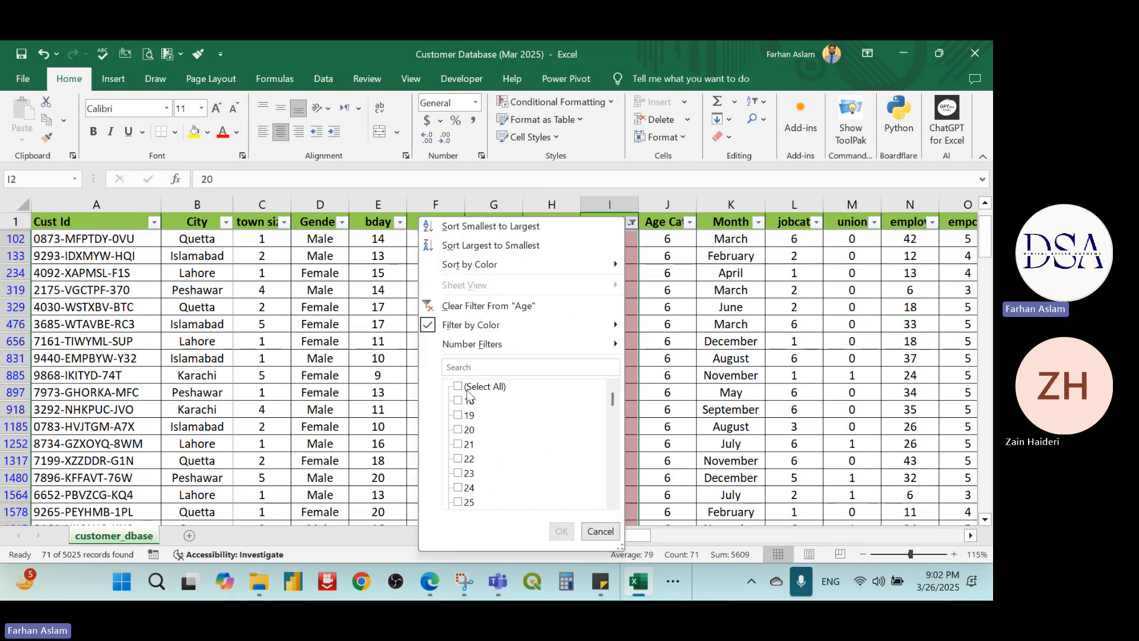
pyautogui.moveTo(550, 320)
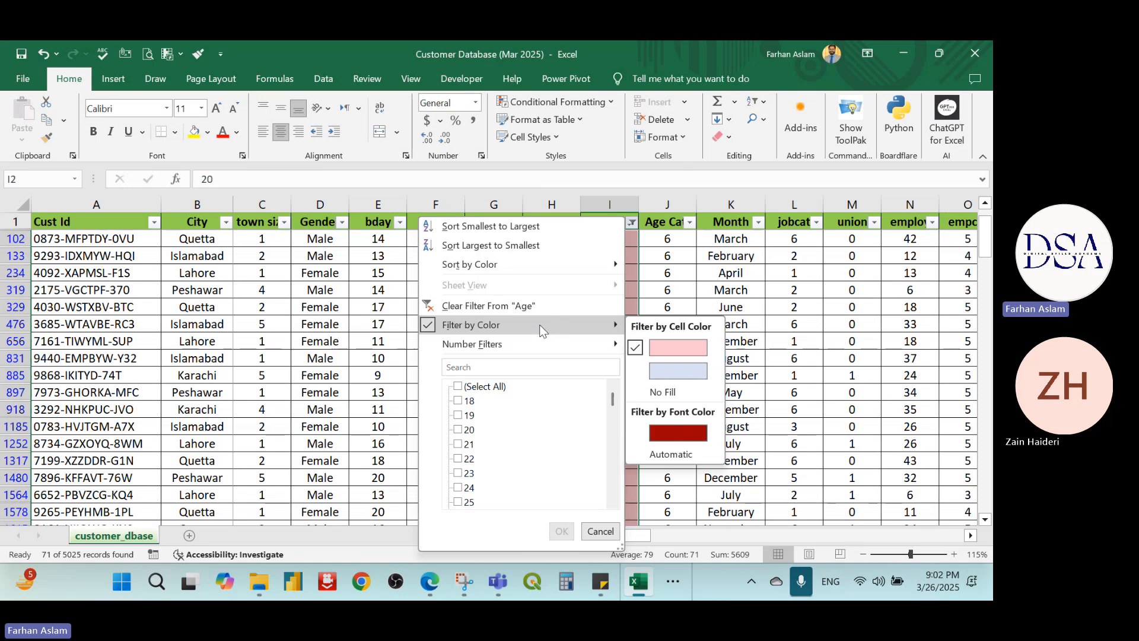
pyautogui.click(546, 304)
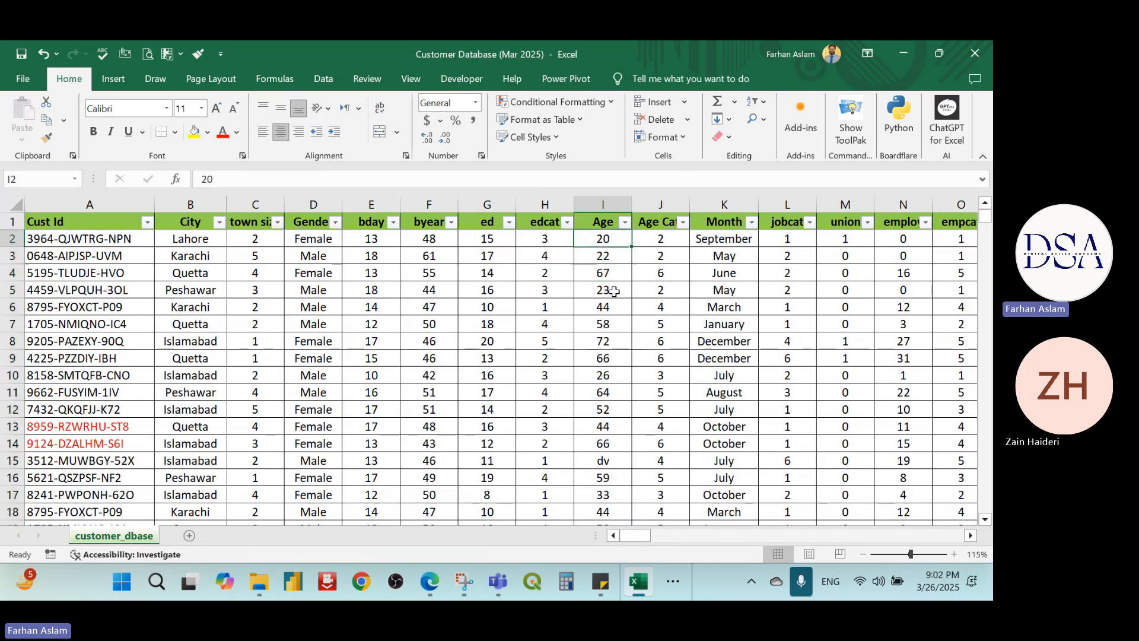
# - Highlight the top 10 items in the byear column, from F2 to the last row, using Light Red Fill with Dark Red Text
pyautogui.click(434, 240)
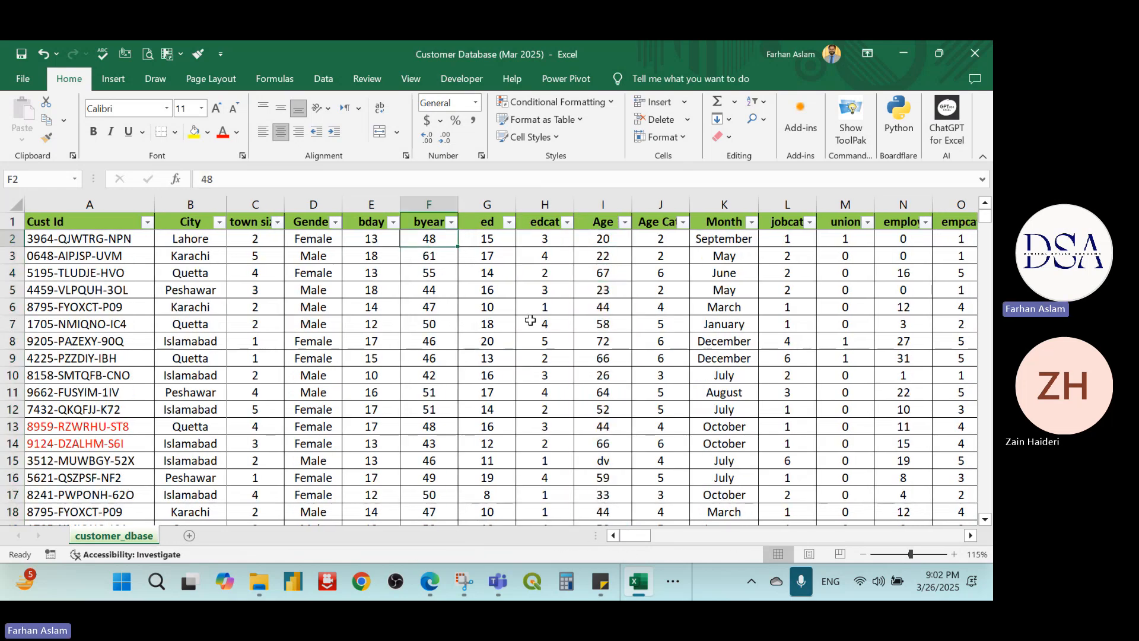
pyautogui.hotkey('ctrl', 'shift', 'Down')
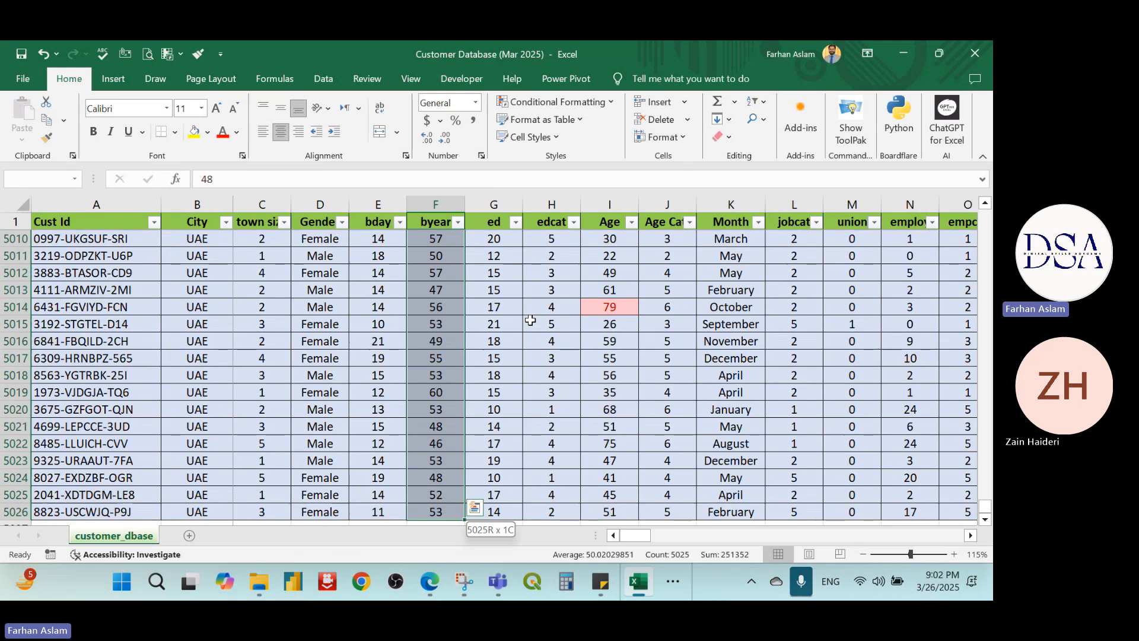
pyautogui.click(608, 106)
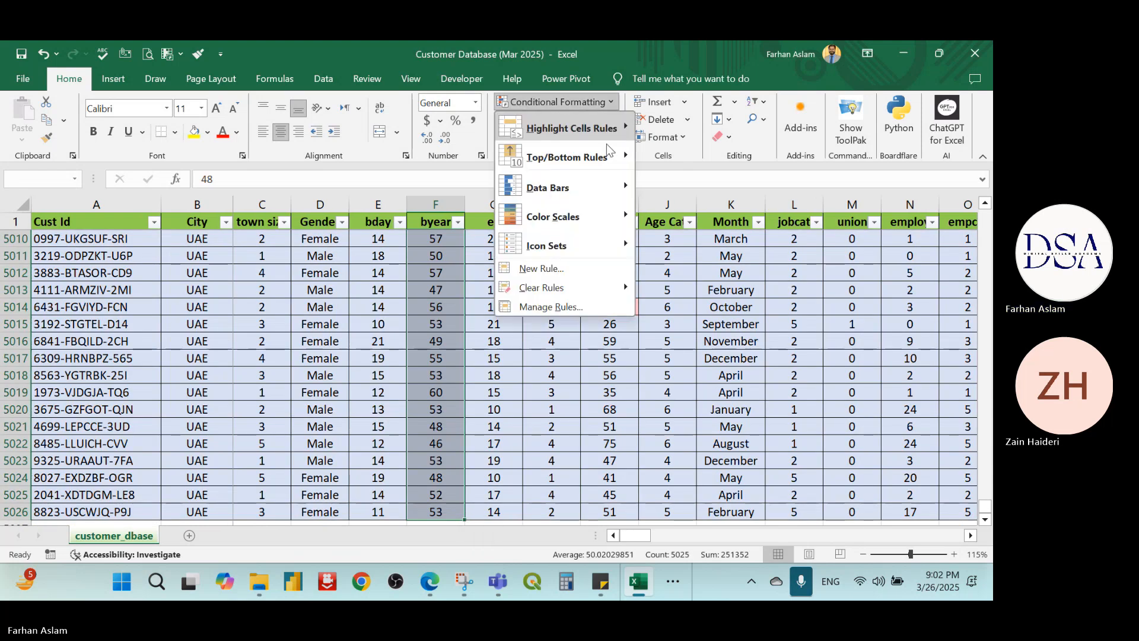
pyautogui.moveTo(611, 155)
pyautogui.click(710, 158)
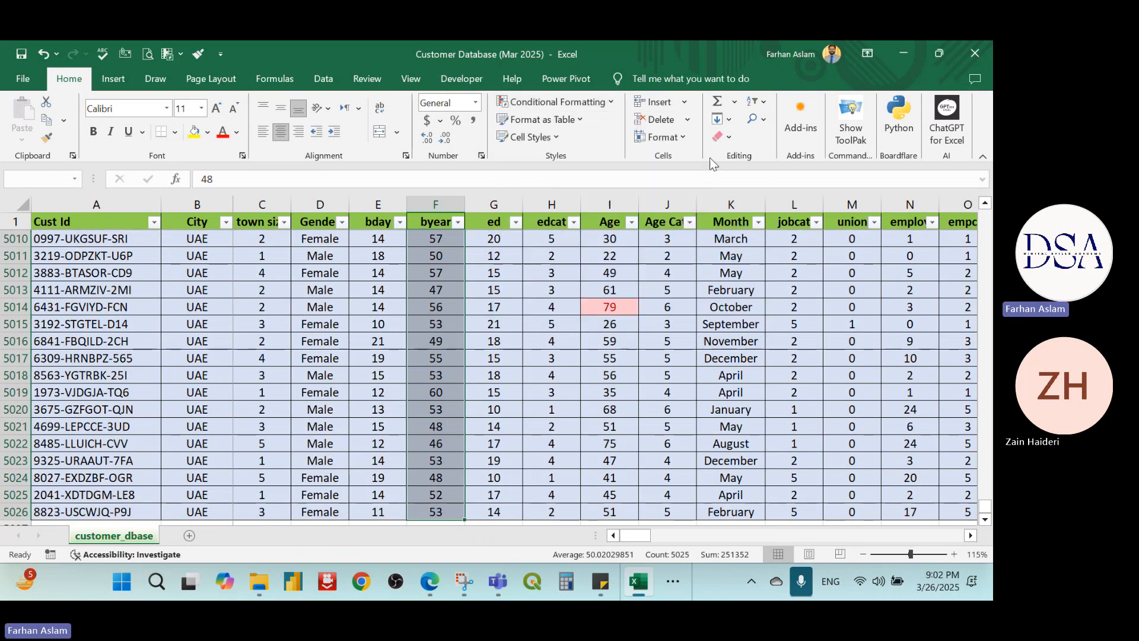
pyautogui.click(773, 267)
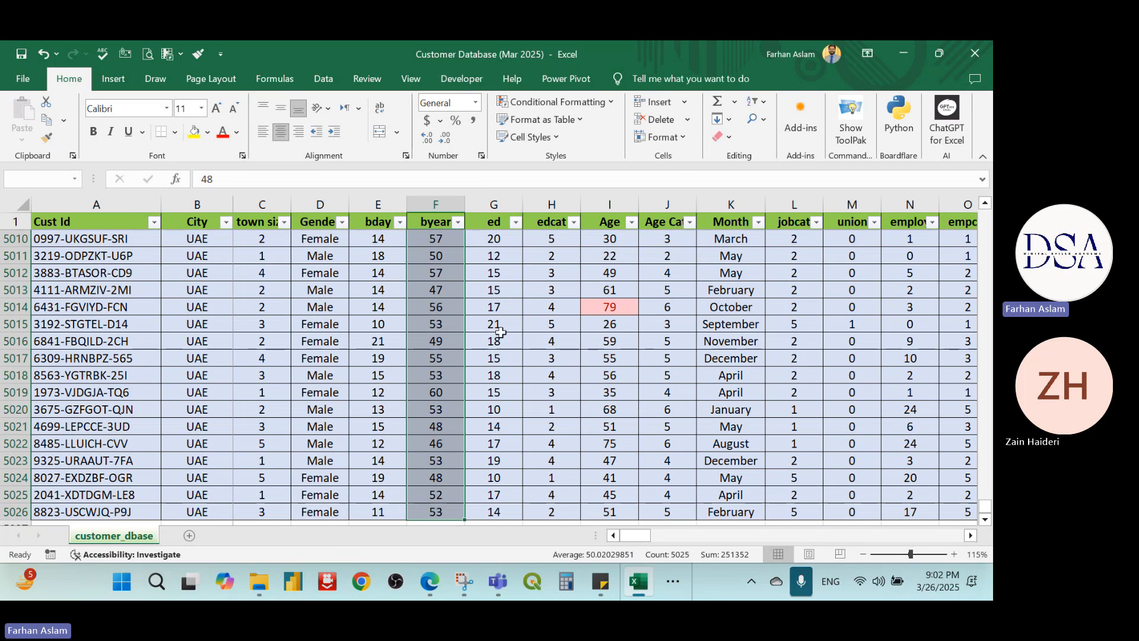
# - Examine the byear column for highlighted top values, checking cell F4810 and the rows above it
pyautogui.scroll(20, 501, 333)
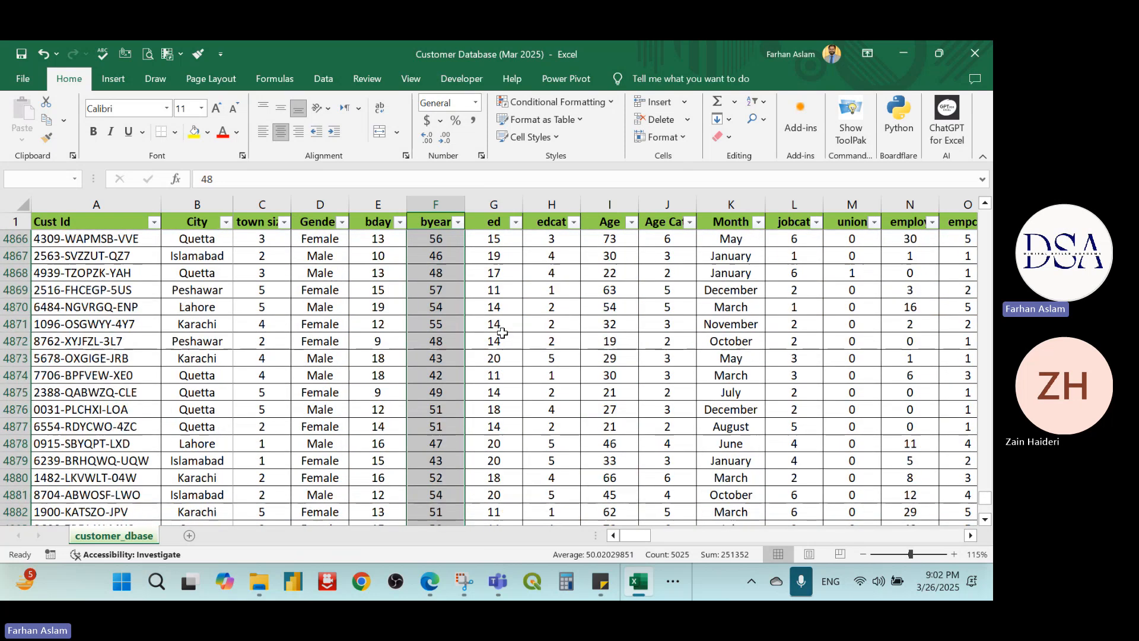
pyautogui.scroll(8, 502, 333)
pyautogui.scroll(-1, 501, 332)
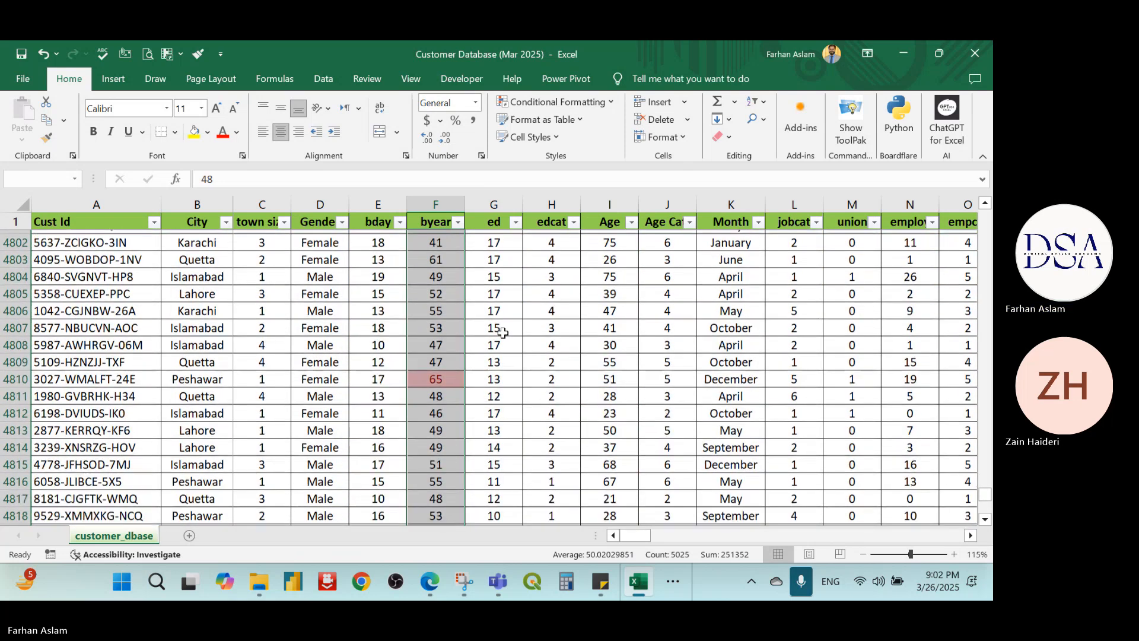
pyautogui.click(440, 365)
pyautogui.scroll(20, 450, 323)
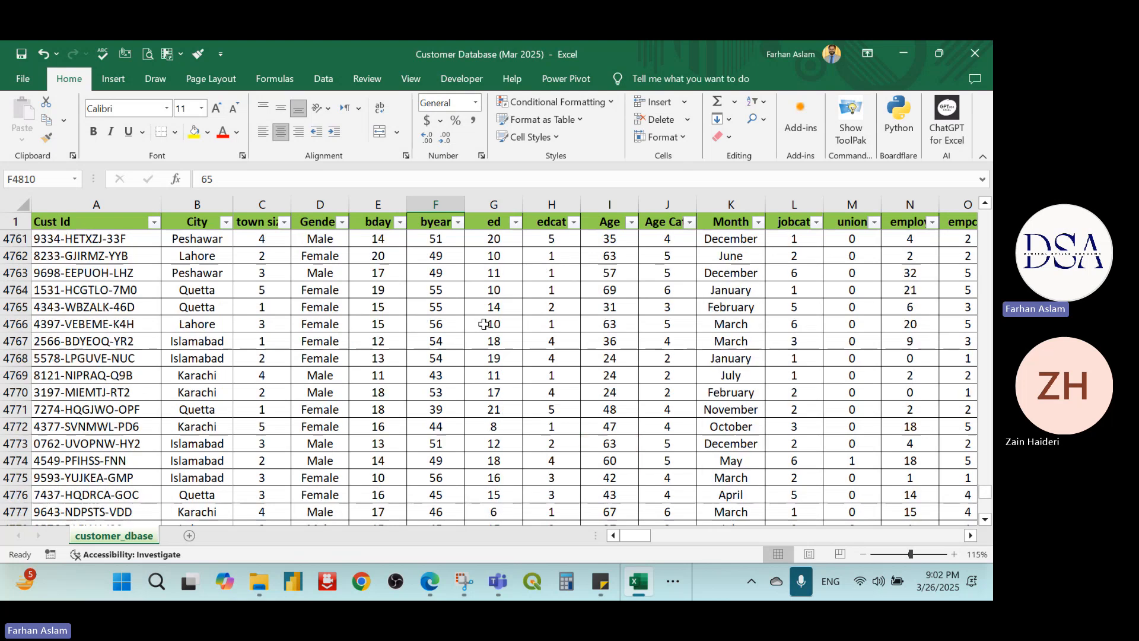
pyautogui.scroll(20, 450, 321)
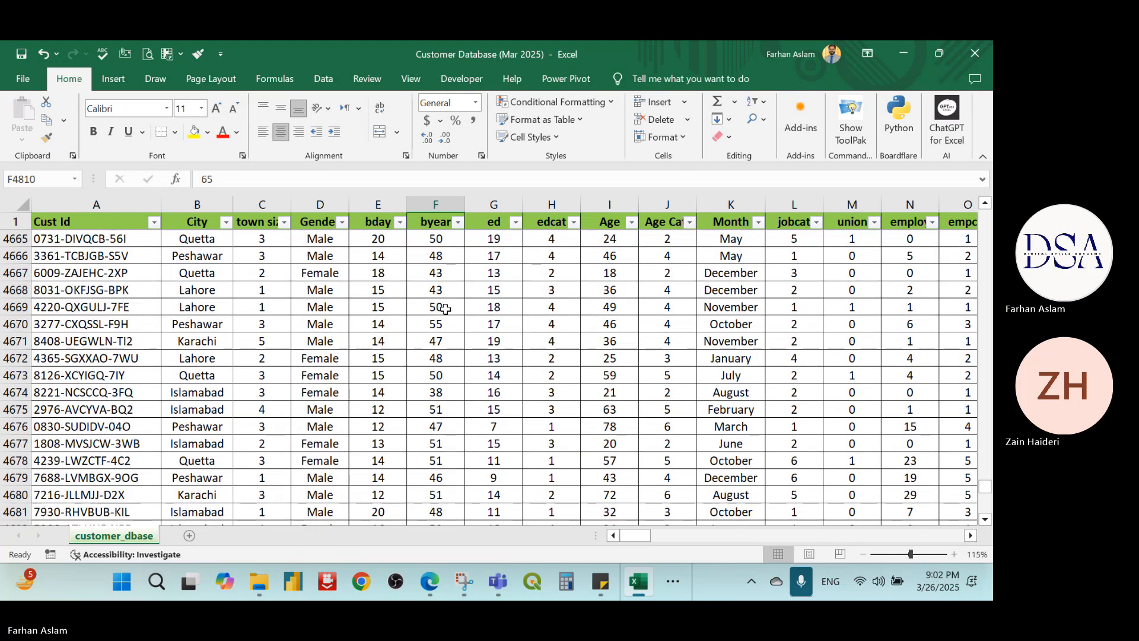
pyautogui.scroll(20, 448, 311)
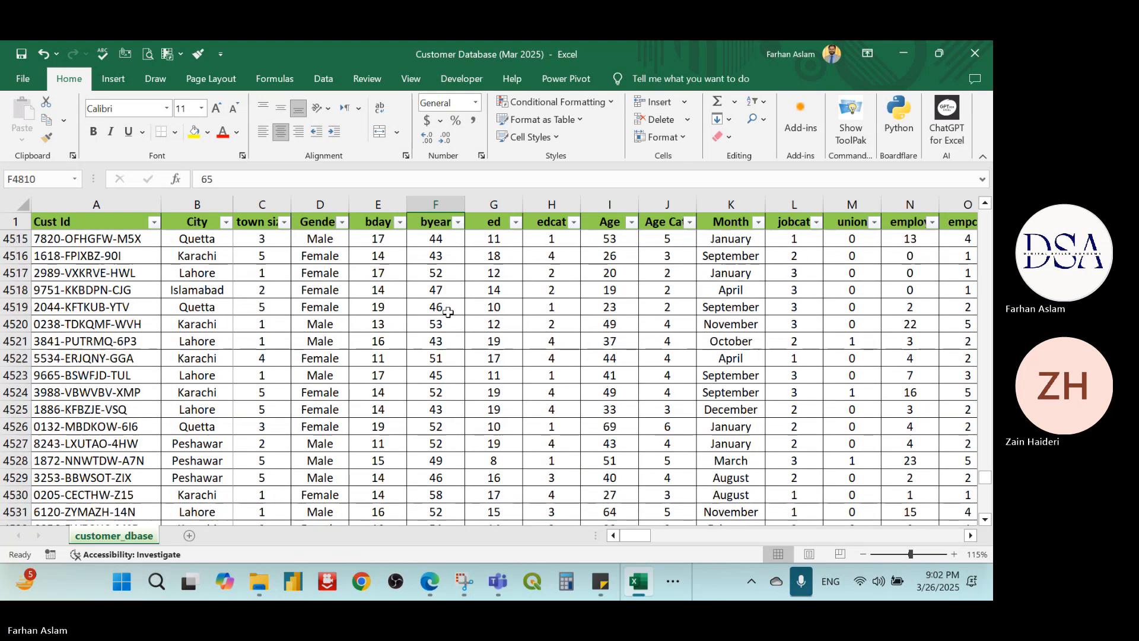
pyautogui.scroll(20, 447, 311)
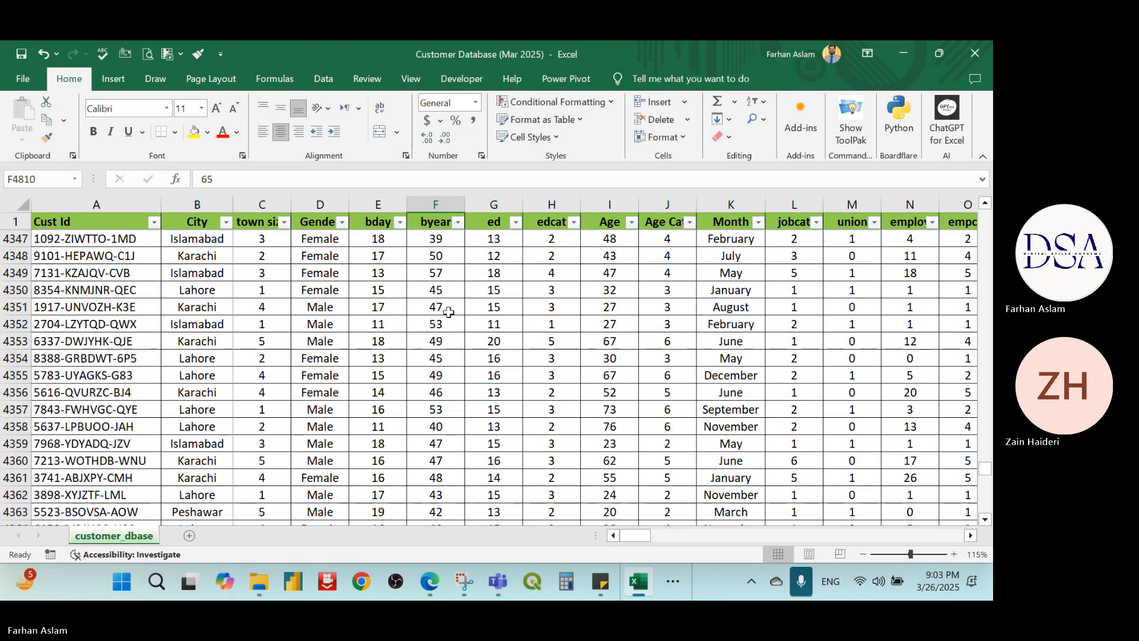
pyautogui.moveTo(985, 469); pyautogui.dragTo(984, 215)
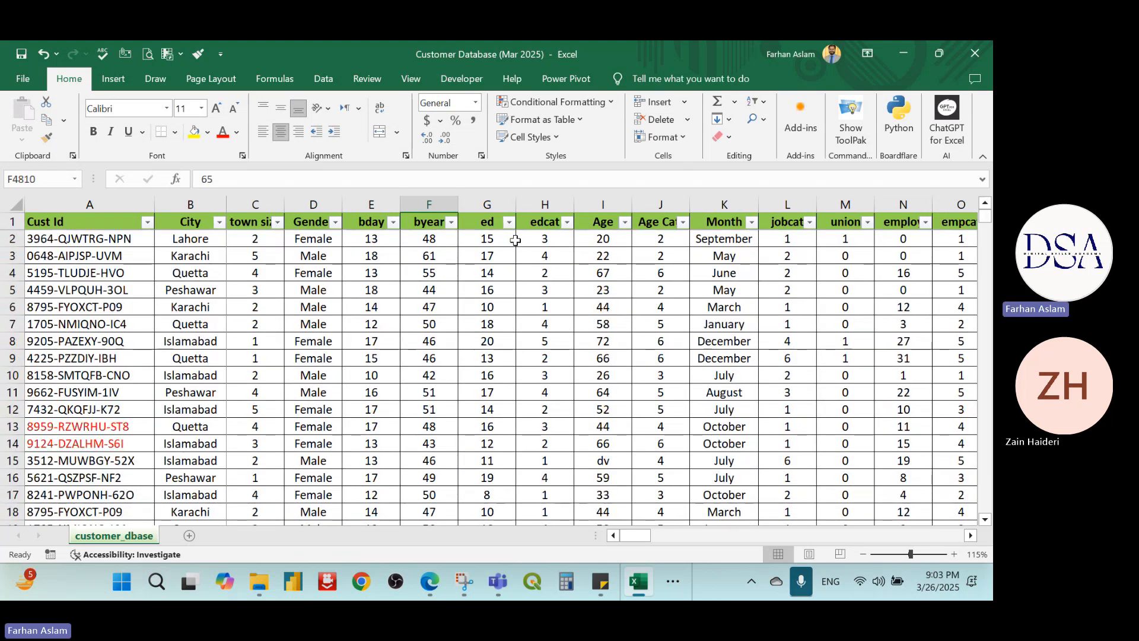
pyautogui.click(588, 239)
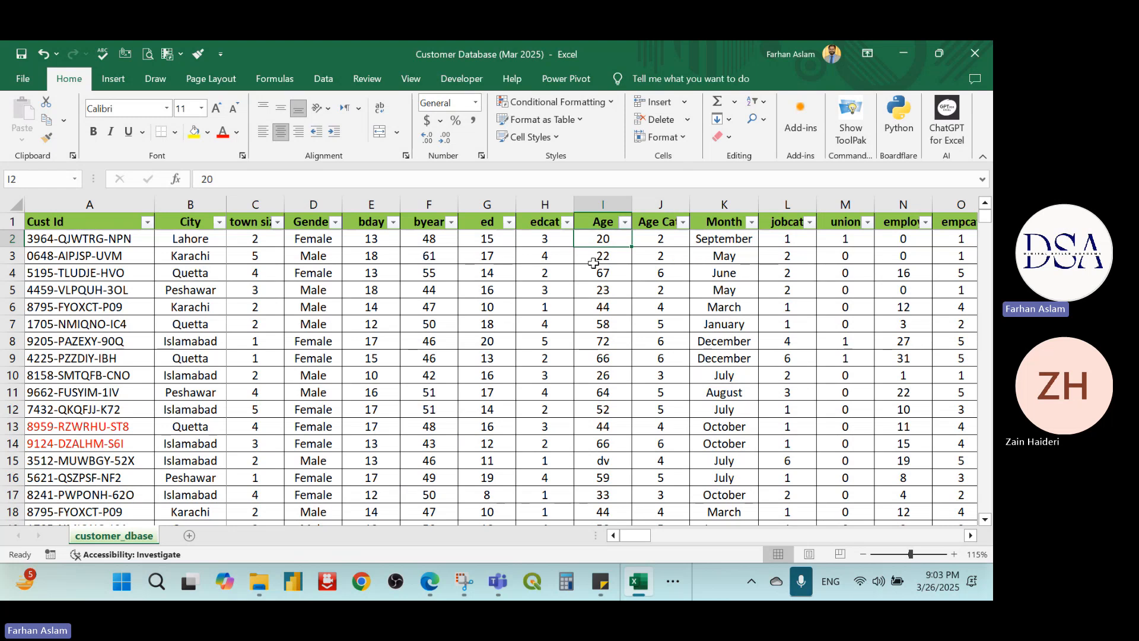
# - Highlight the top 10% of values in the bday column, from E2 to the last row, using Light Red Fill with Dark Red Text
pyautogui.click(377, 241)
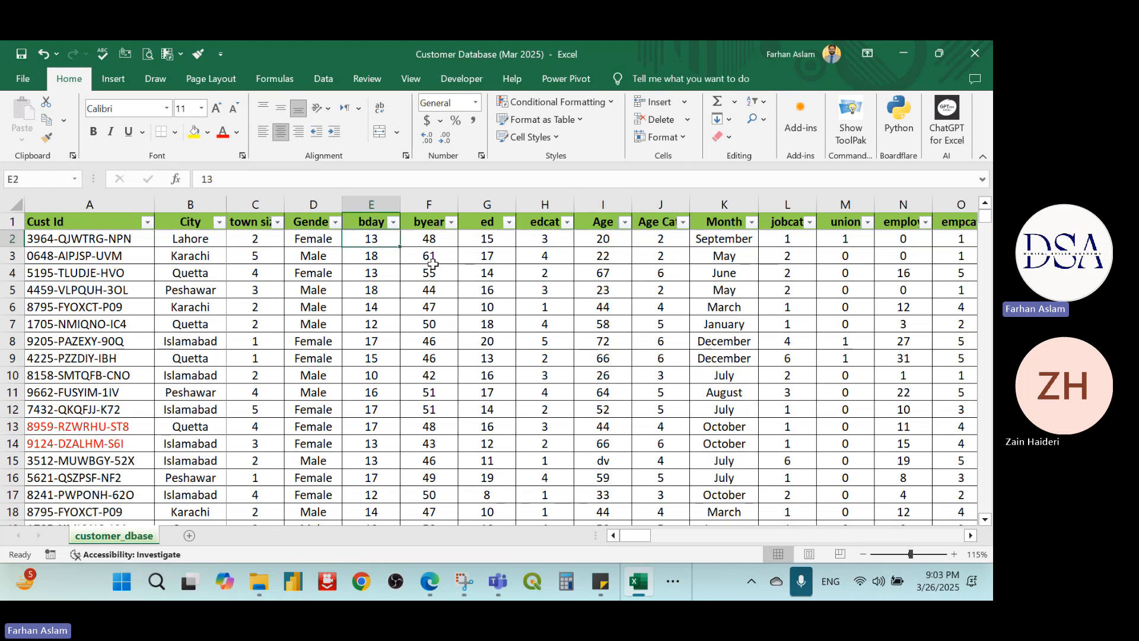
pyautogui.hotkey('ctrl', 'shift', 'Down')
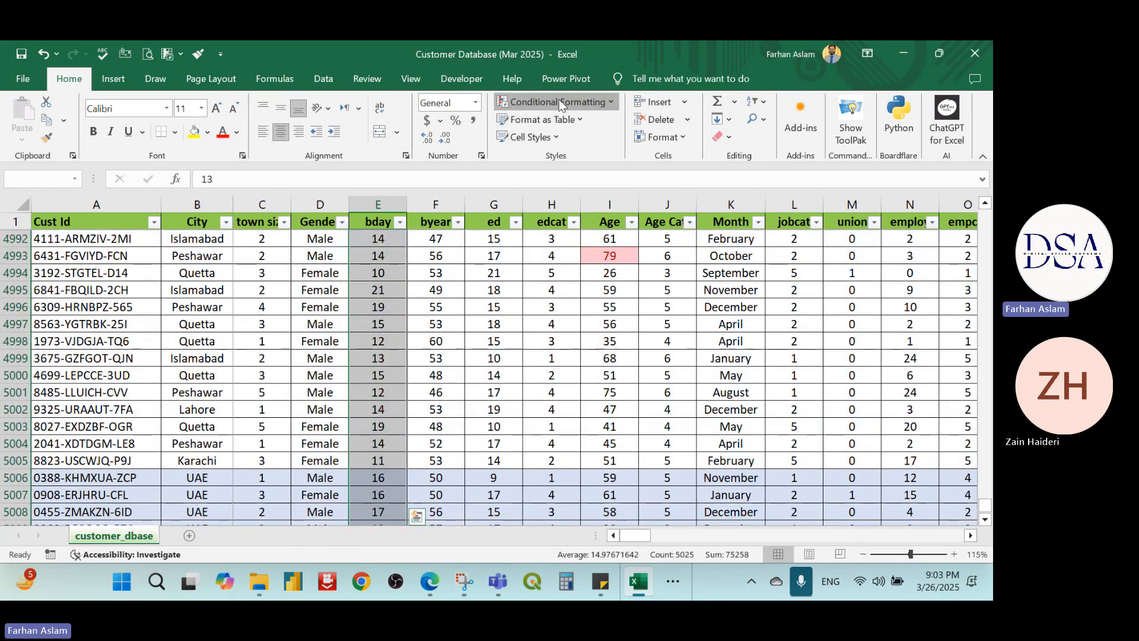
pyautogui.click(559, 101)
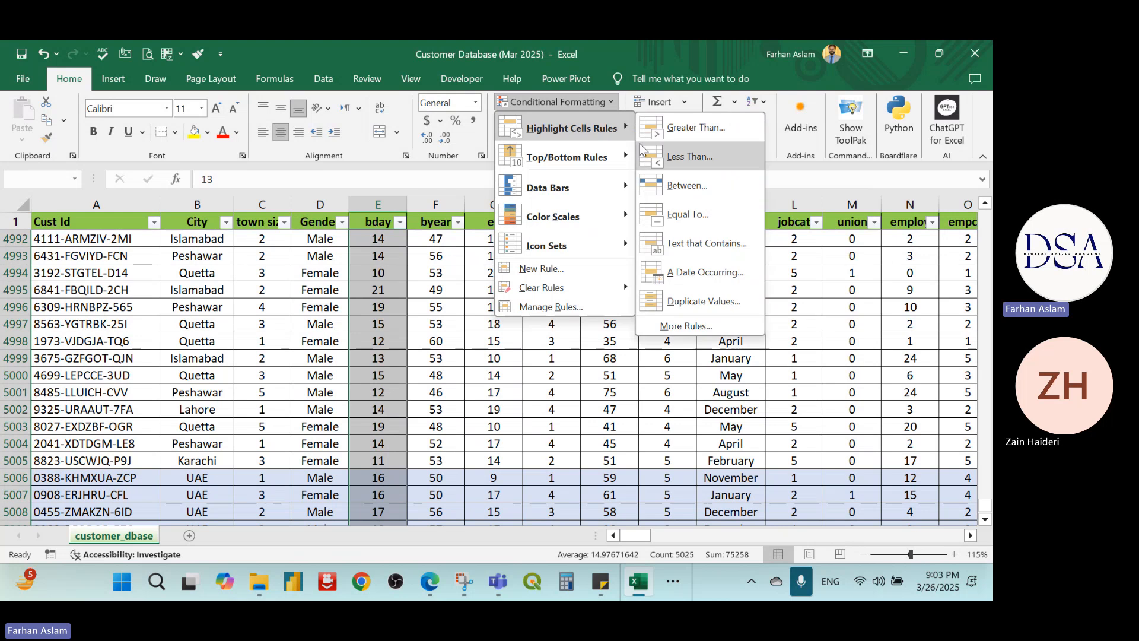
pyautogui.moveTo(628, 161)
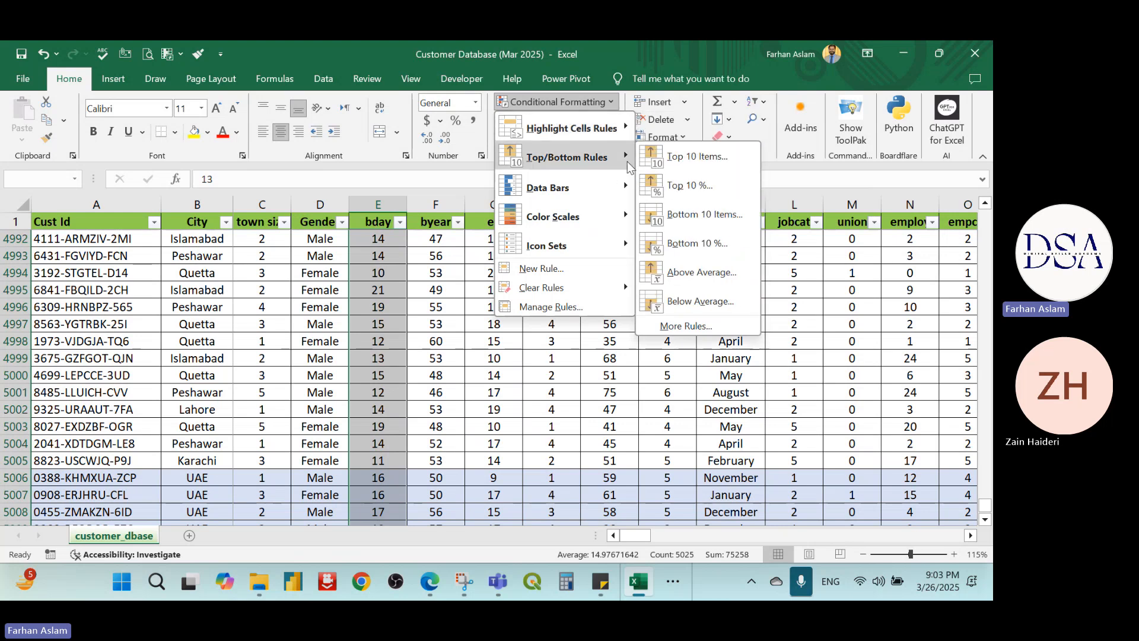
pyautogui.click(717, 185)
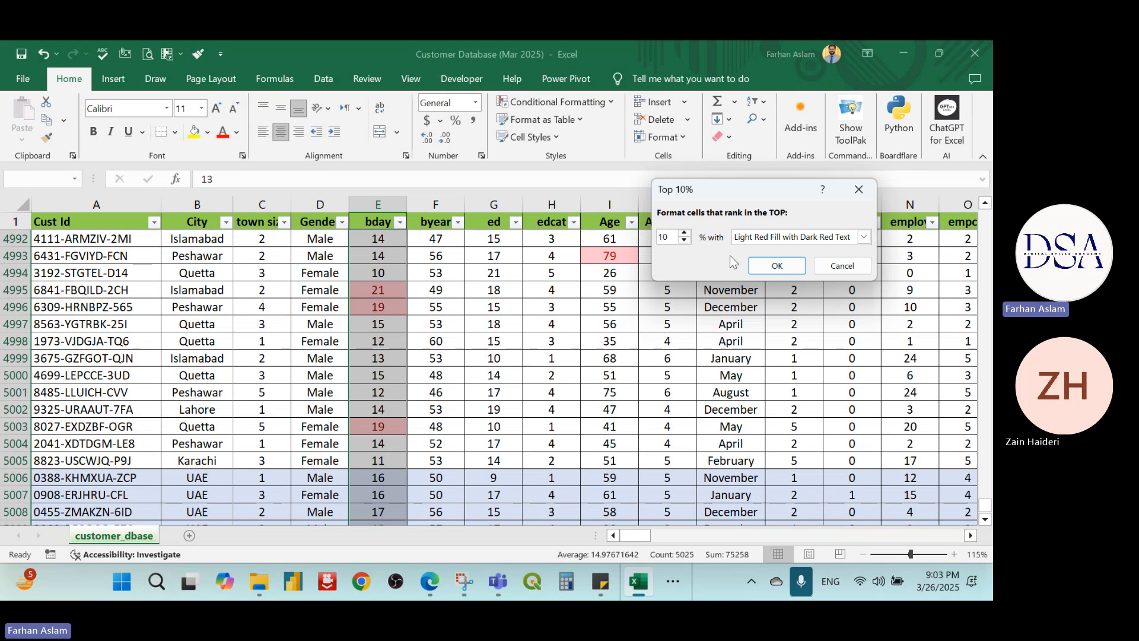
pyautogui.click(777, 266)
# - Examine the bday column's highlighted top 10% values, going up through the rows from the end of the data
pyautogui.scroll(6, 468, 354)
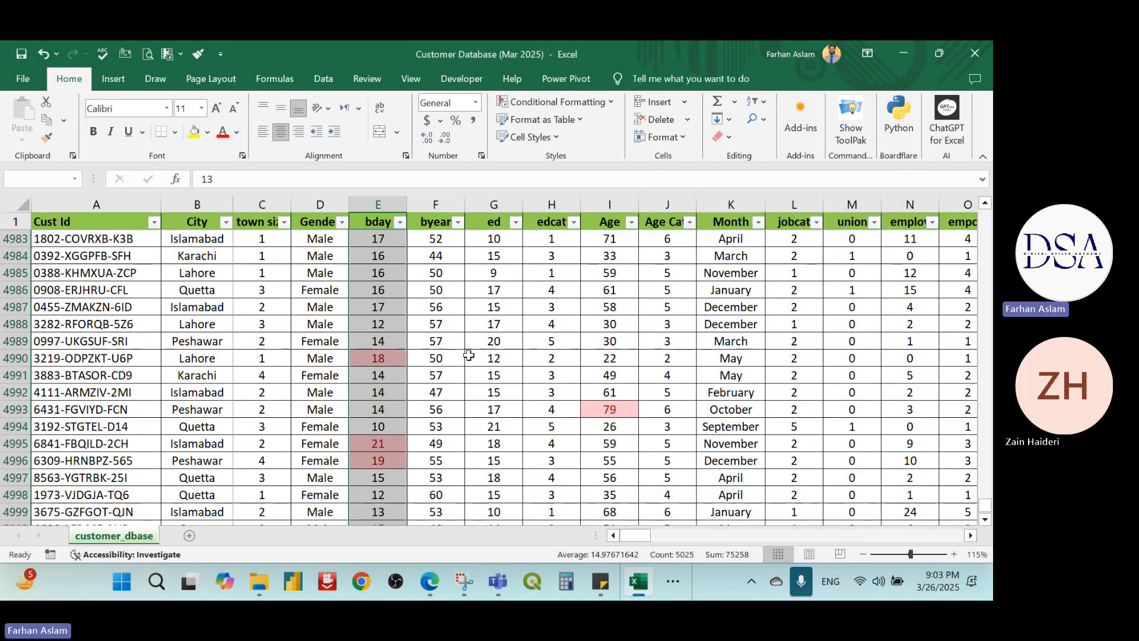
pyautogui.scroll(4, 468, 354)
pyautogui.scroll(8, 388, 321)
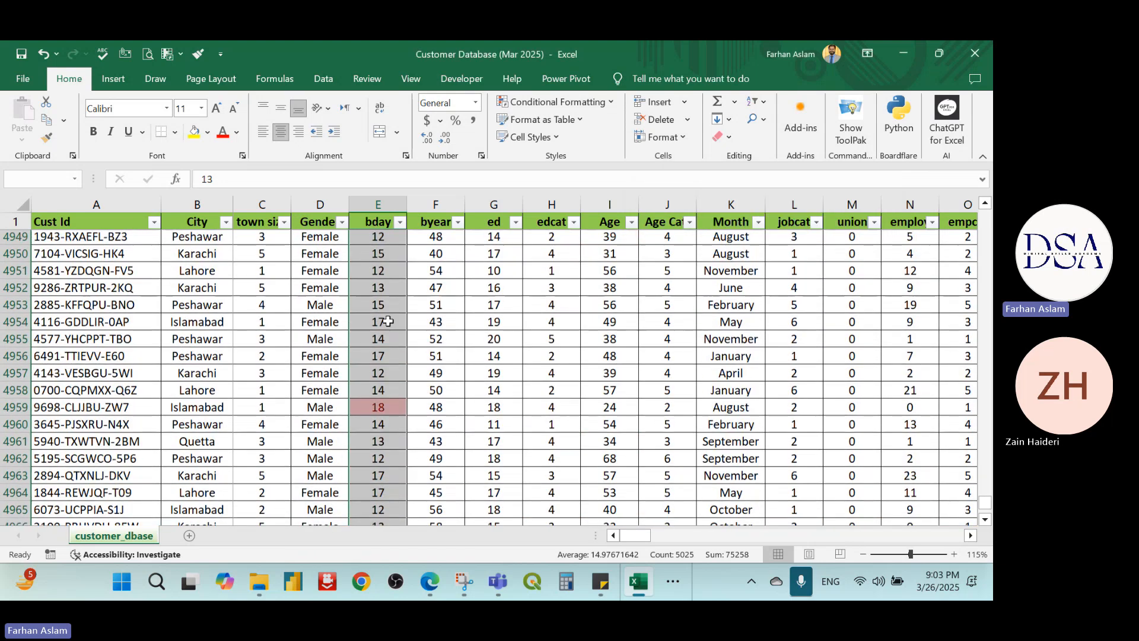
pyautogui.scroll(20, 387, 321)
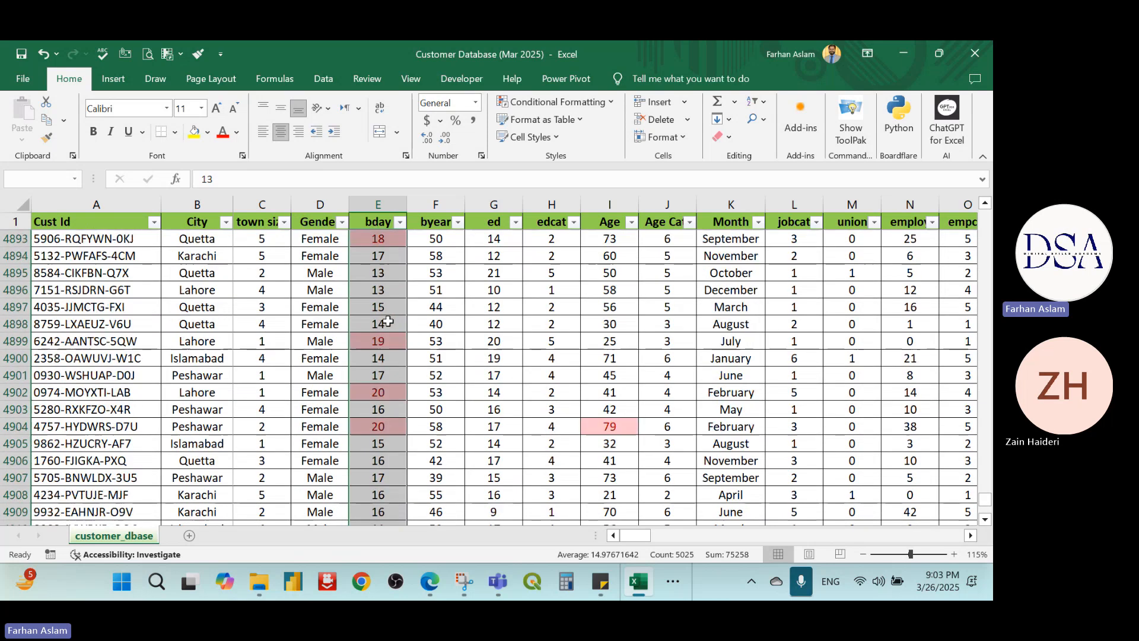
pyautogui.scroll(16, 388, 321)
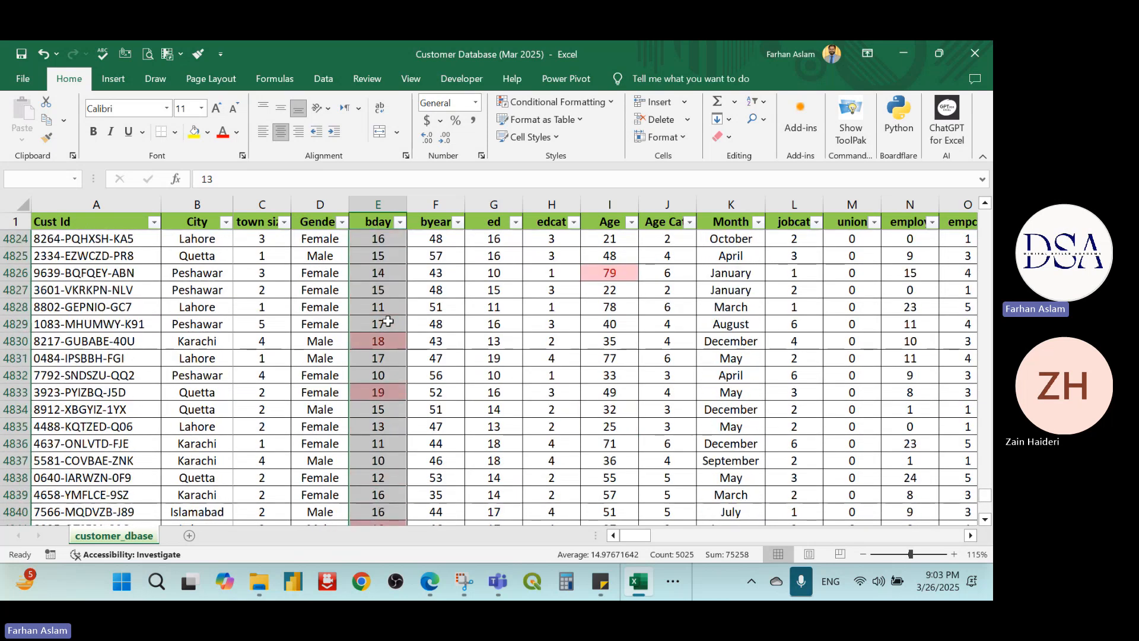
pyautogui.scroll(-8, 396, 355)
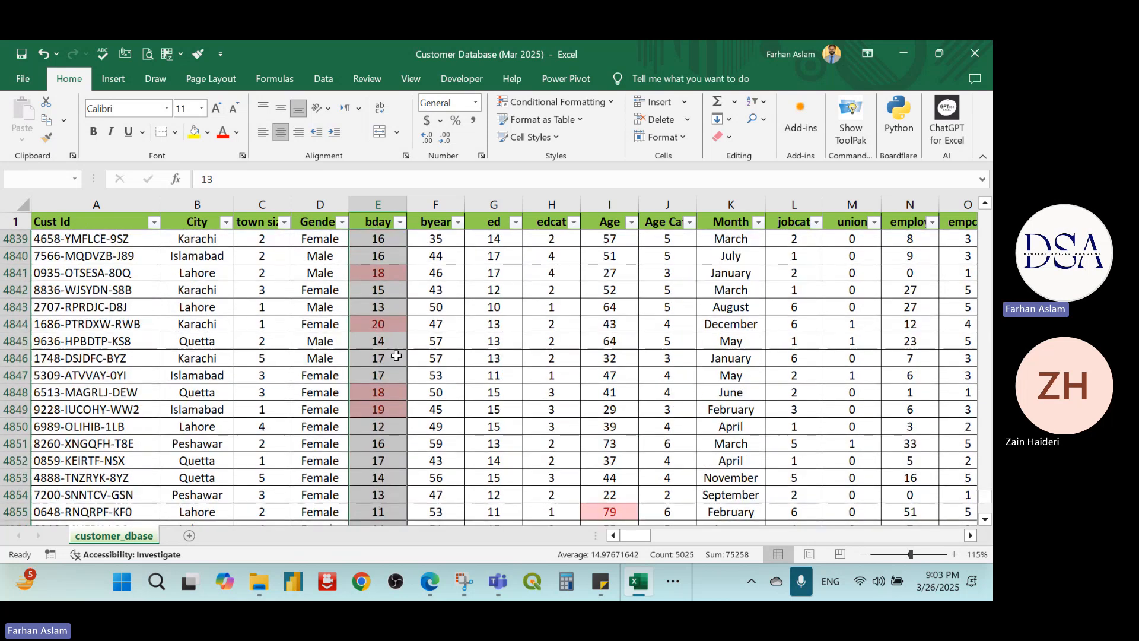
pyautogui.scroll(15, 396, 356)
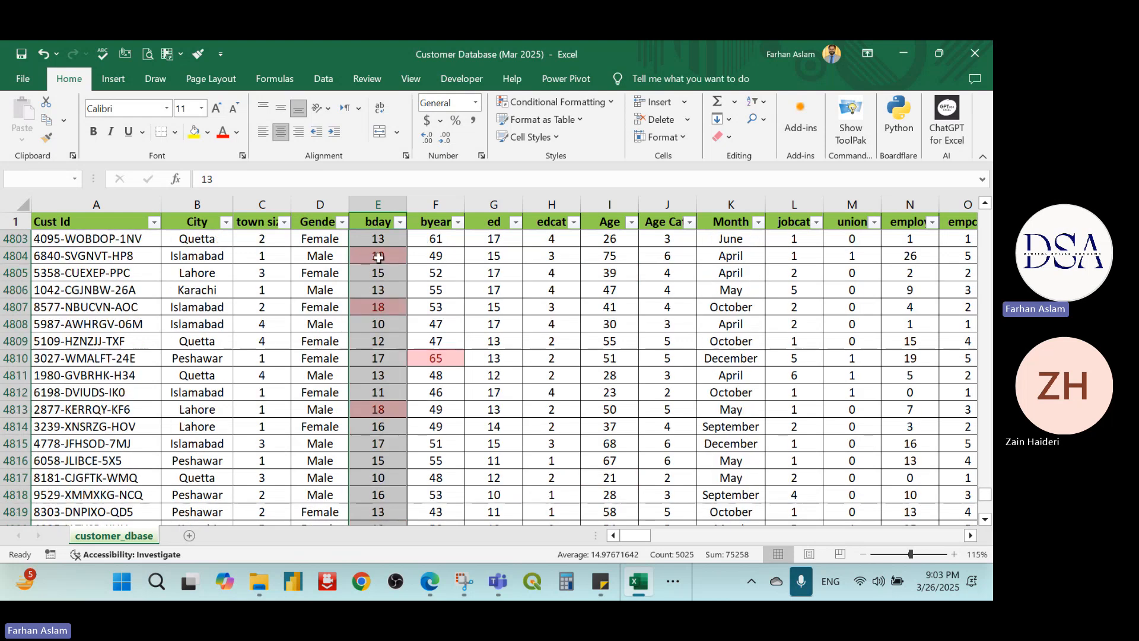
pyautogui.hotkey('ctrl', 'q')
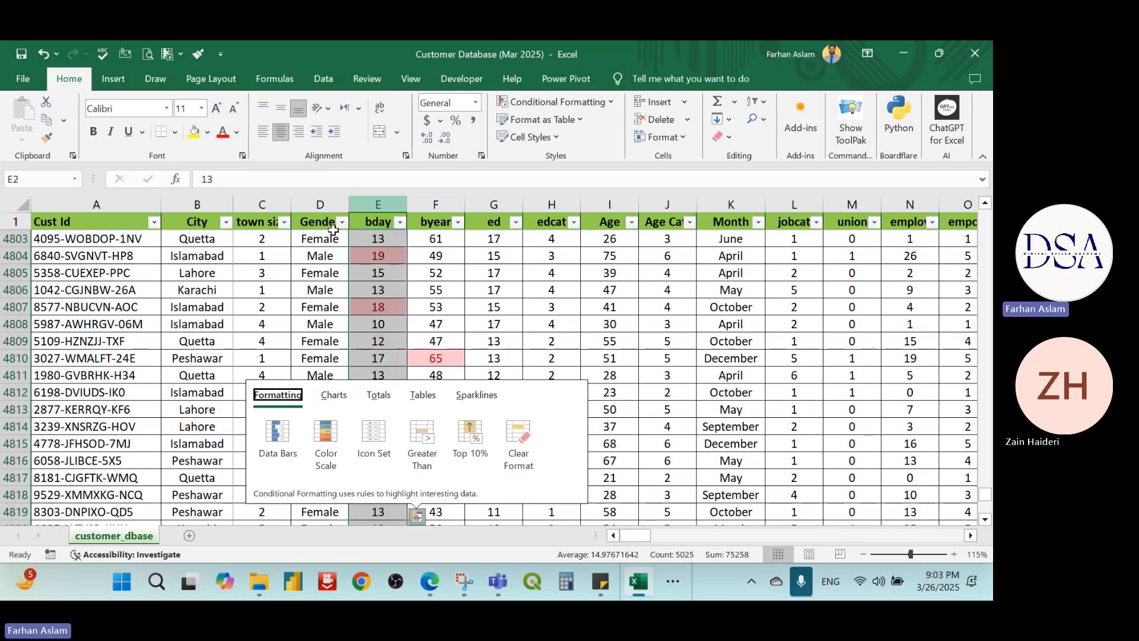
pyautogui.click(379, 222)
pyautogui.scroll(7, 386, 287)
pyautogui.scroll(20, 386, 287)
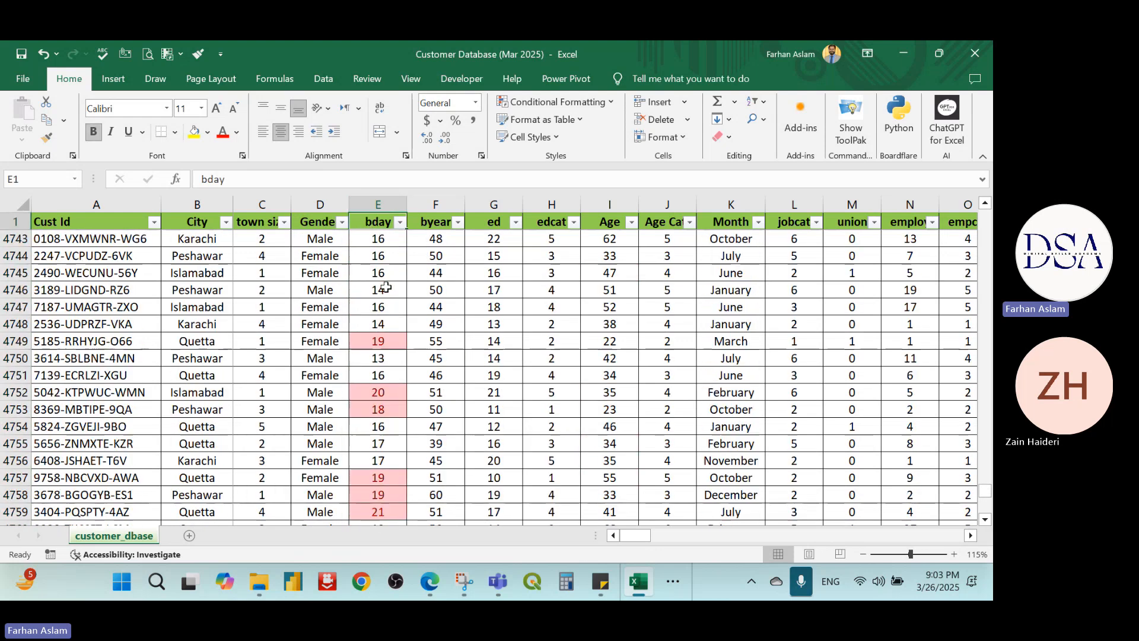
pyautogui.scroll(9, 386, 287)
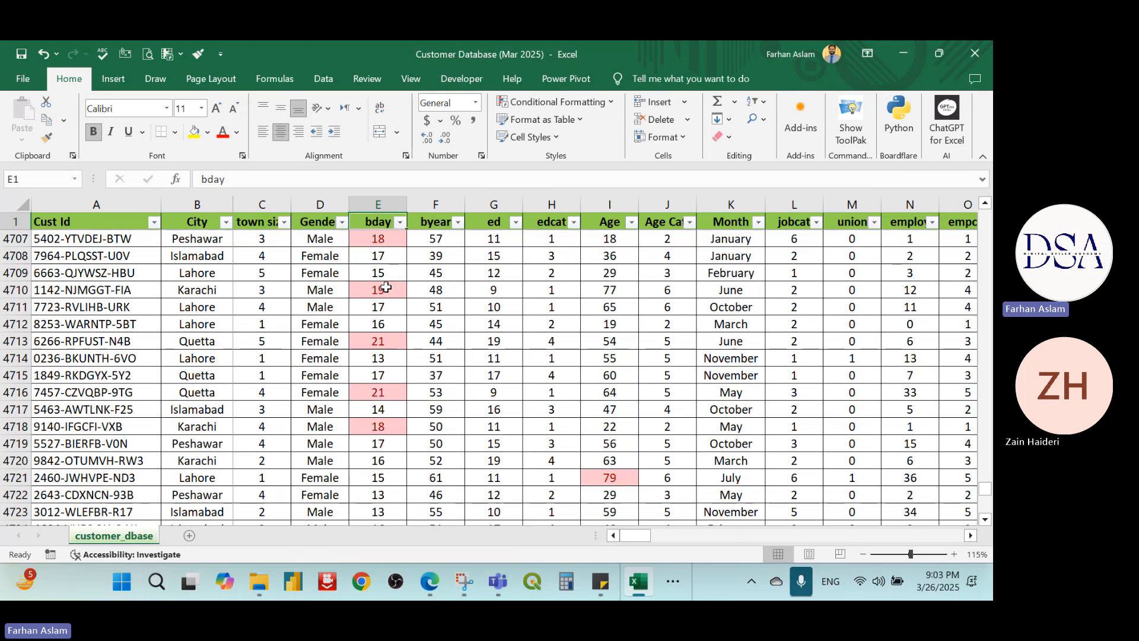
pyautogui.scroll(9, 436, 249)
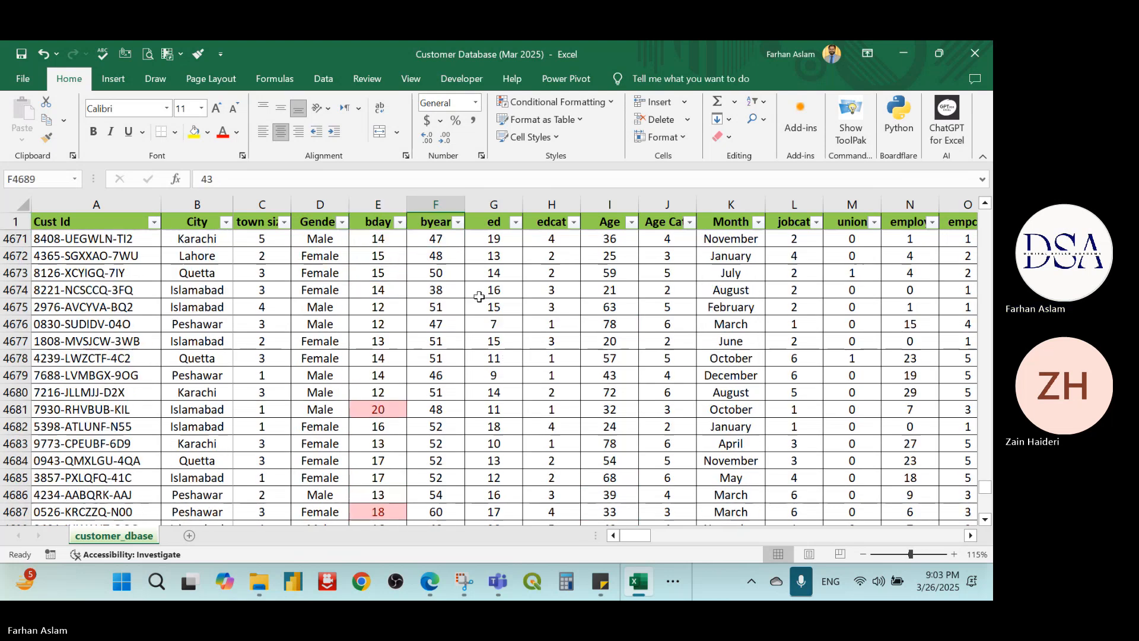
# - Highlight above-average values in the byear column, from F2 to the last row, using Light Red Fill with Dark Red Text
pyautogui.click(435, 222)
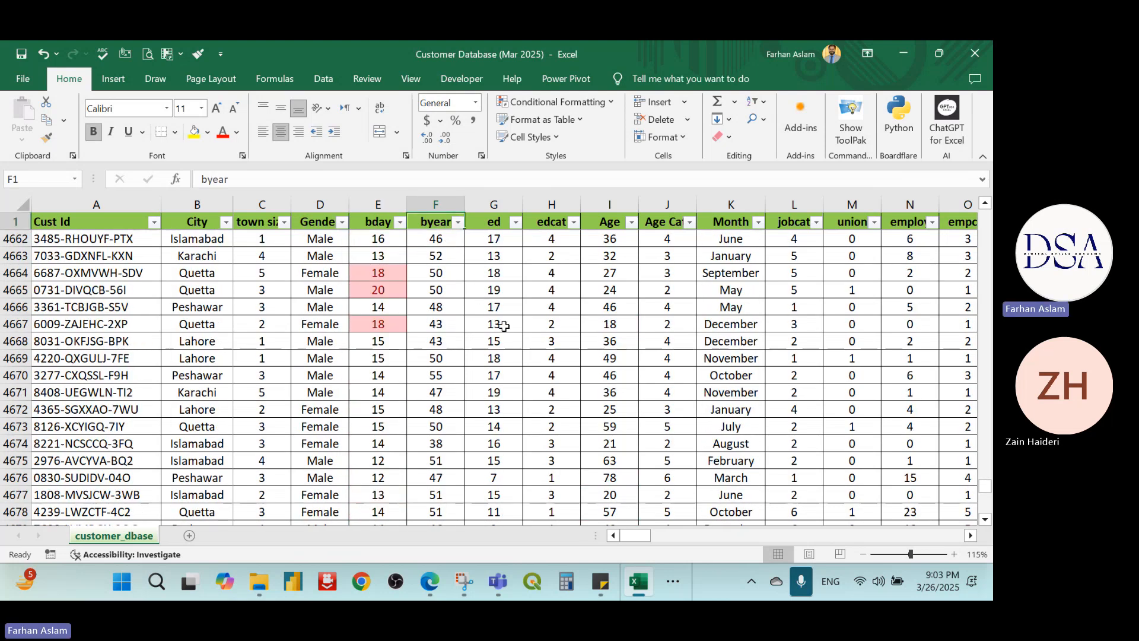
pyautogui.hotkey('ctrl', 'shift', 'Down')
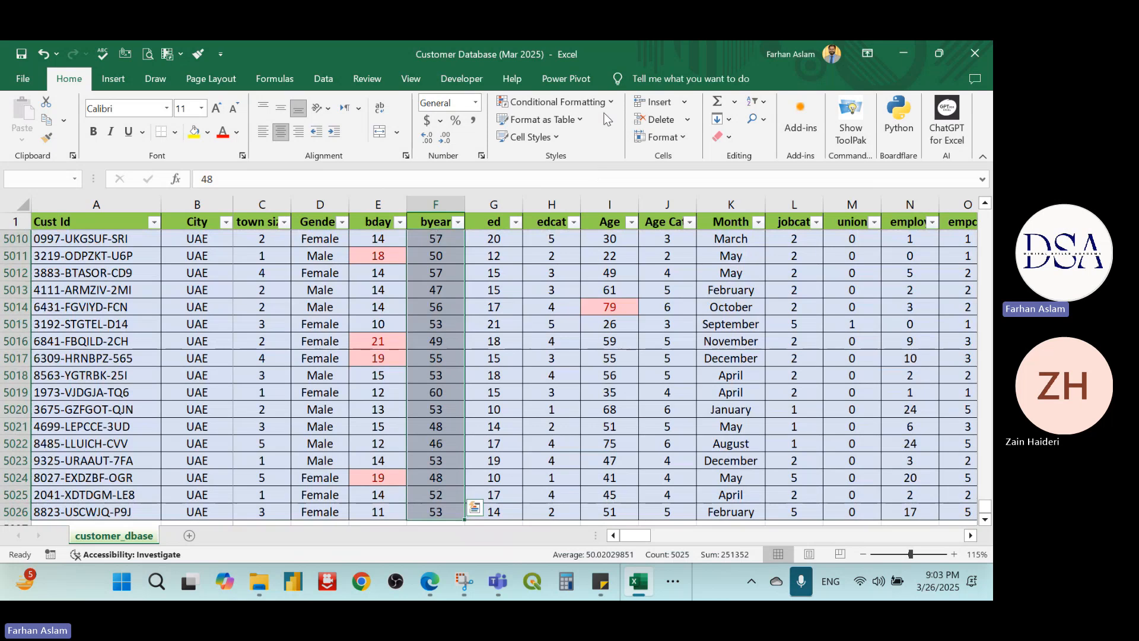
pyautogui.click(606, 102)
pyautogui.moveTo(567, 156)
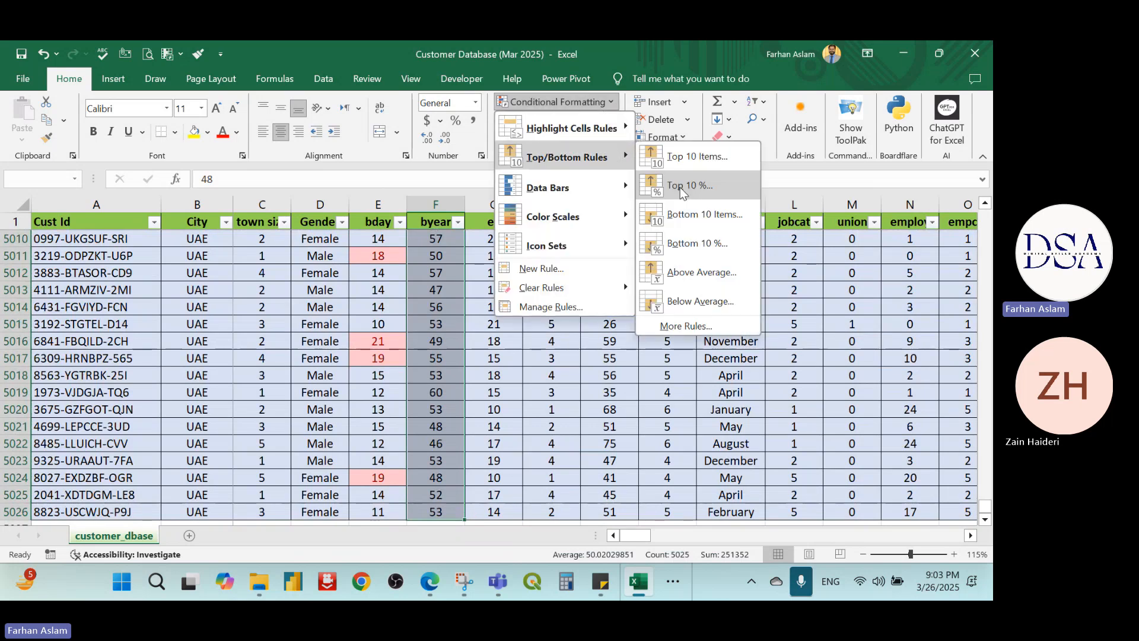
pyautogui.click(702, 276)
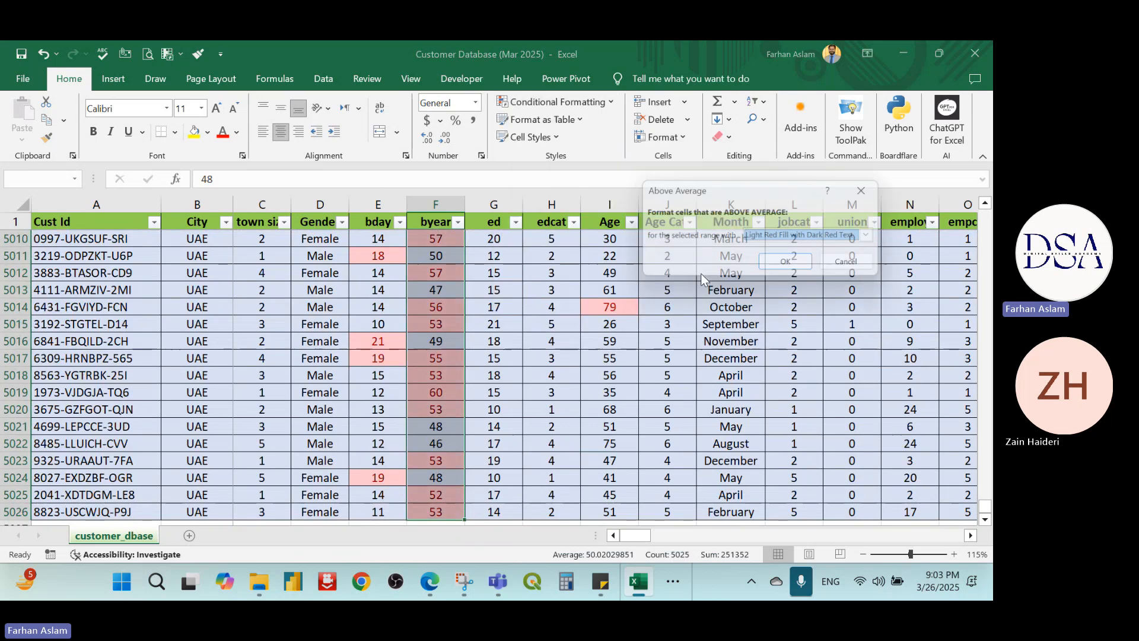
pyautogui.click(791, 266)
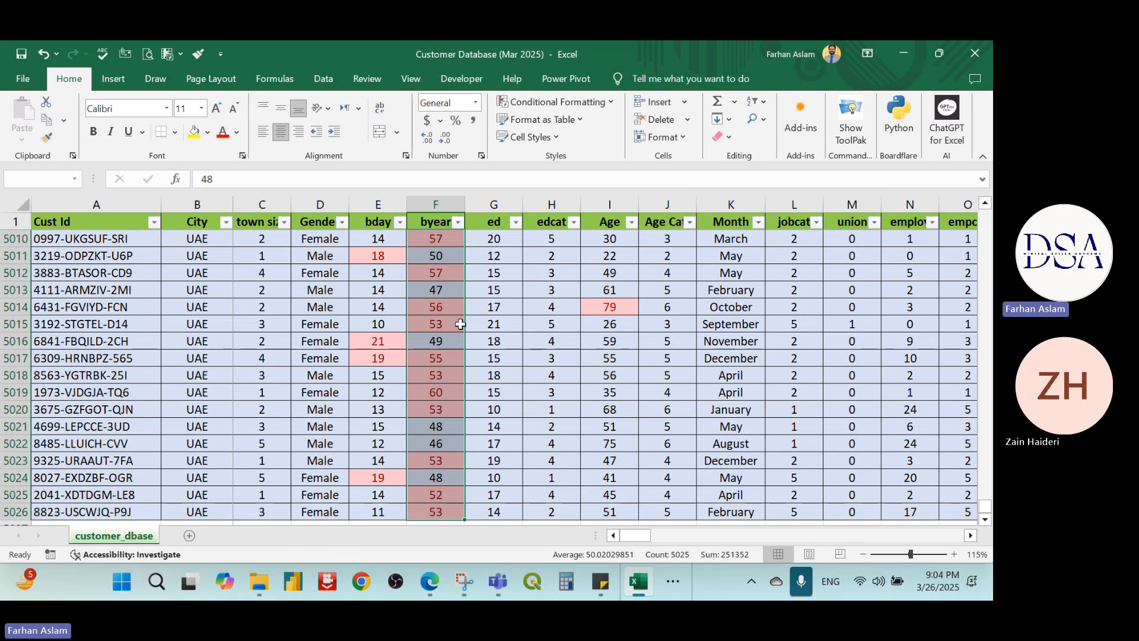
pyautogui.moveTo(506, 240); pyautogui.dragTo(509, 272)
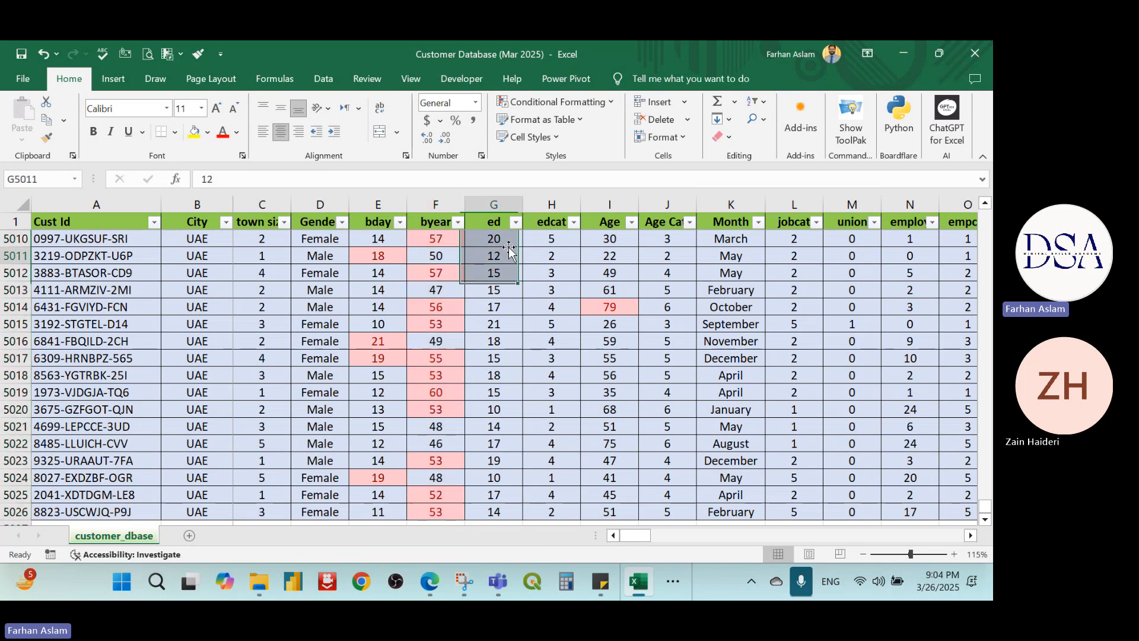
# - Highlight below-average values in the ed column, from G2 to the last row, using the light red fill format
pyautogui.moveTo(985, 505); pyautogui.dragTo(973, 207)
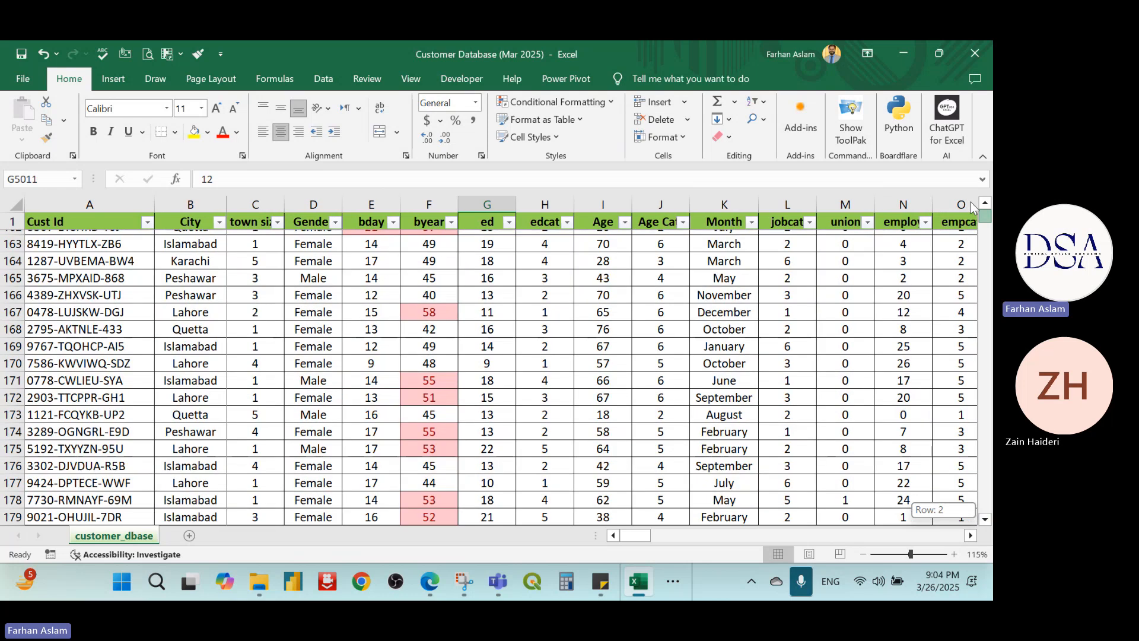
pyautogui.click(430, 240)
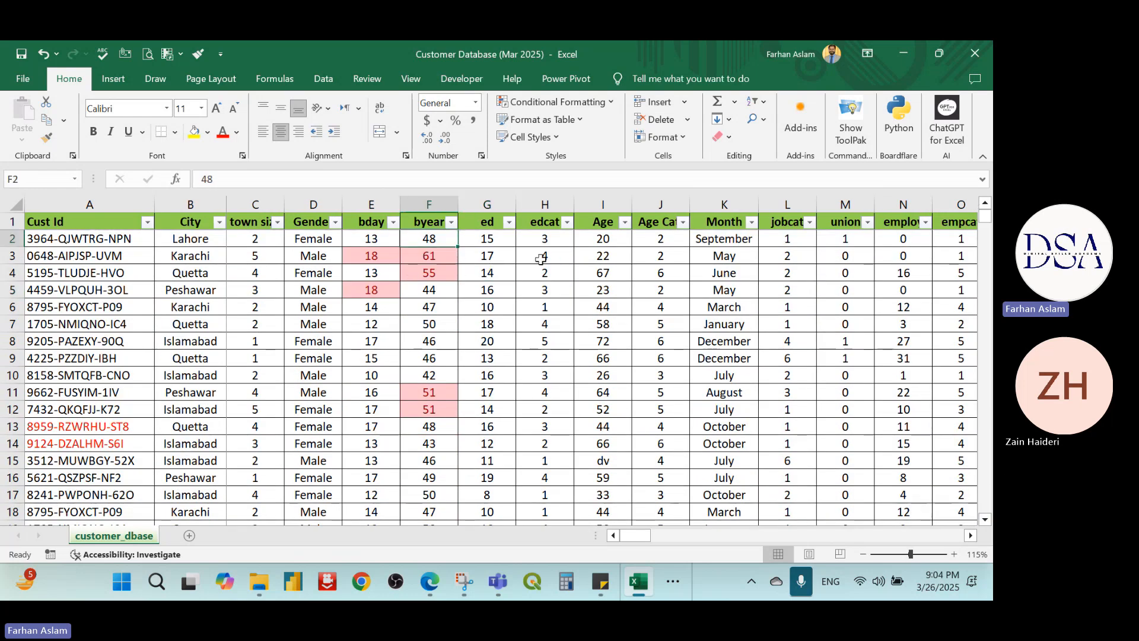
pyautogui.press('Right')
pyautogui.hotkey('ctrl', 'shift', 'Down')
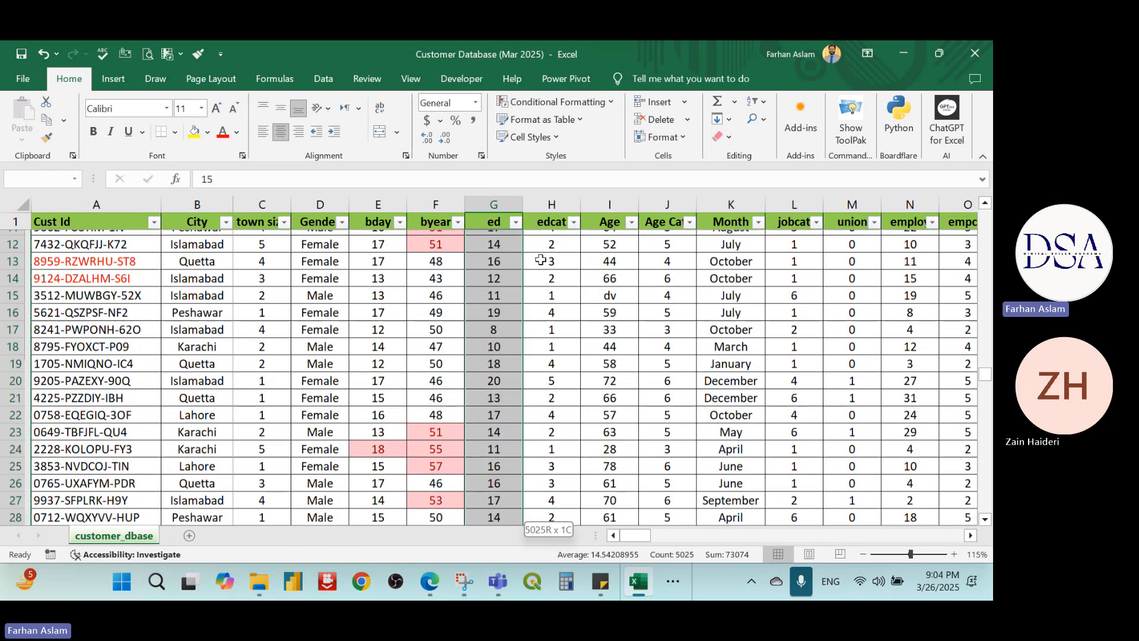
pyautogui.click(561, 102)
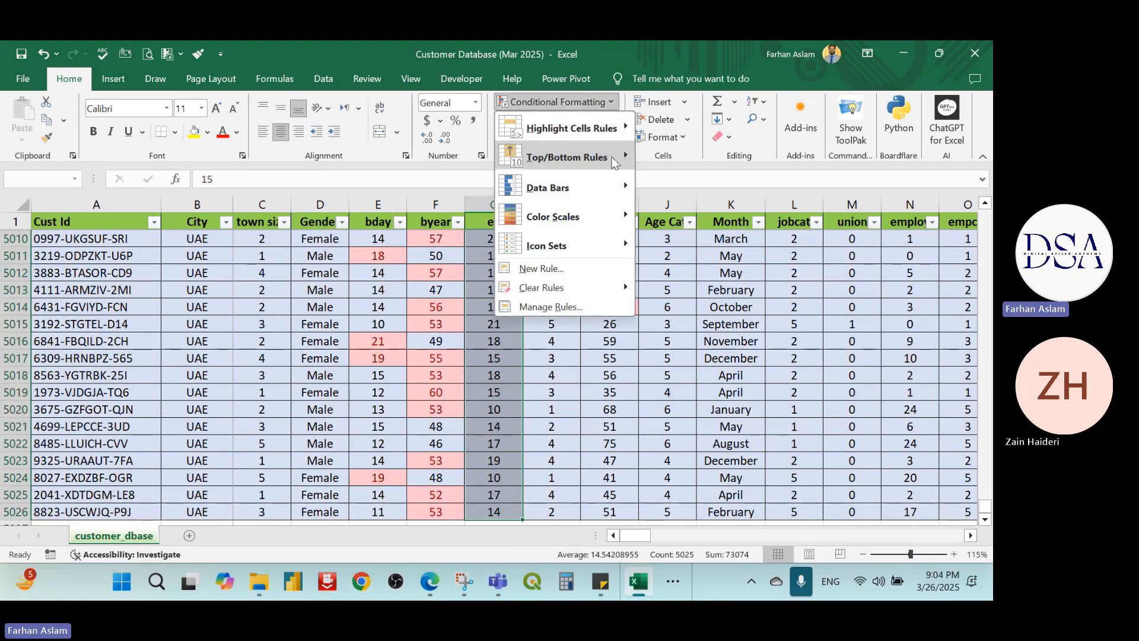
pyautogui.moveTo(566, 156)
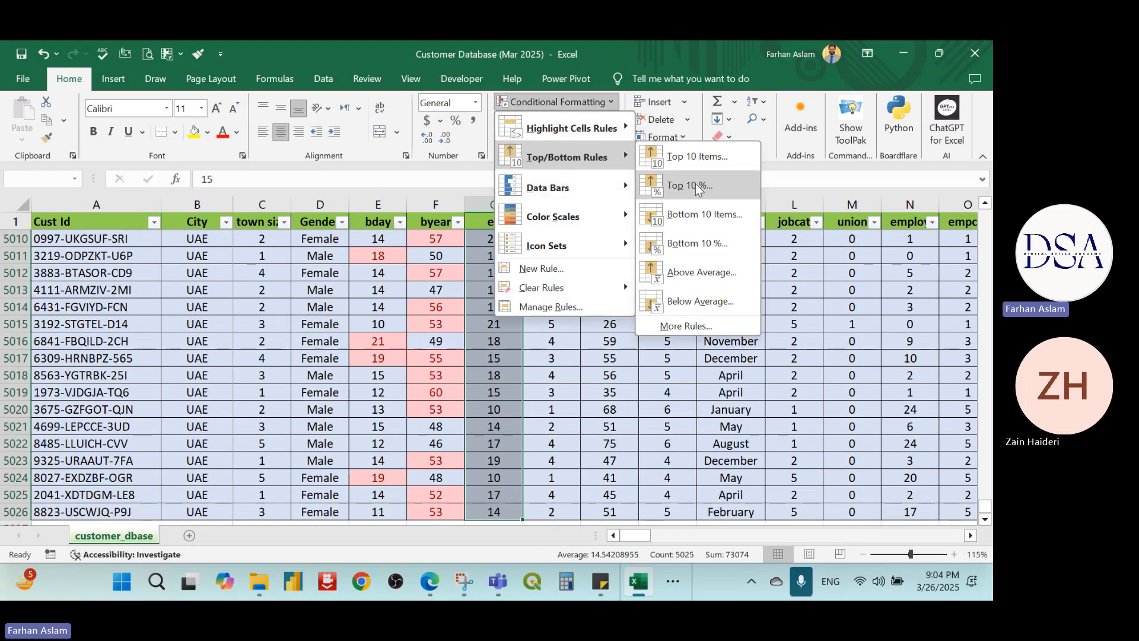
pyautogui.click(717, 300)
pyautogui.click(789, 266)
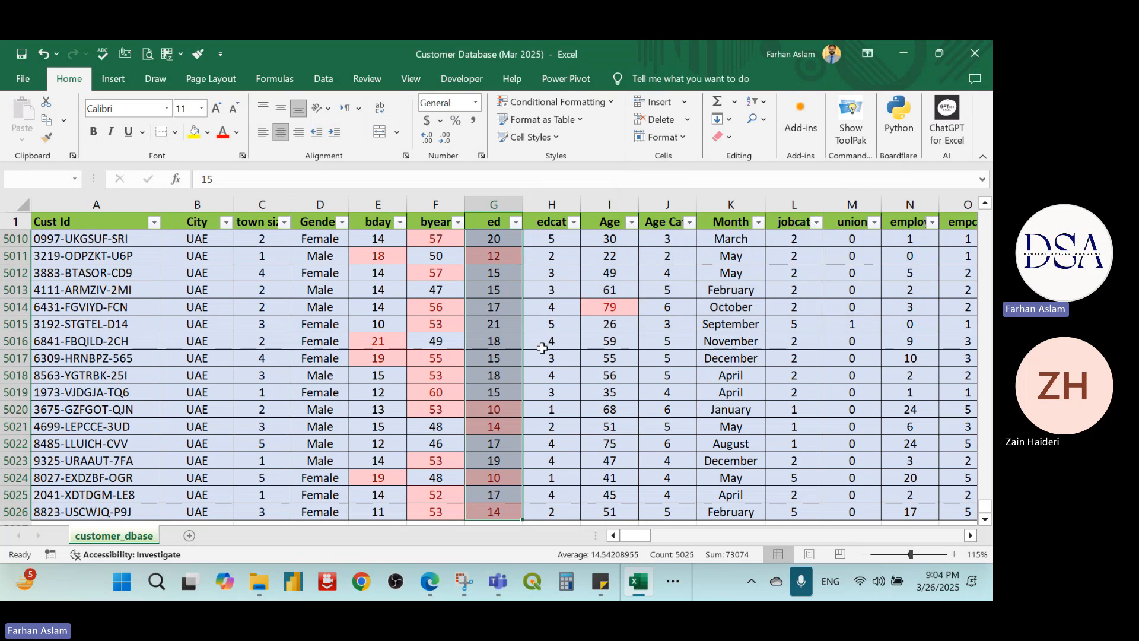
# - Check the below-average highlights along the ed column and view the available data bar styles without applying one
pyautogui.scroll(-4, 542, 348)
pyautogui.scroll(20, 537, 353)
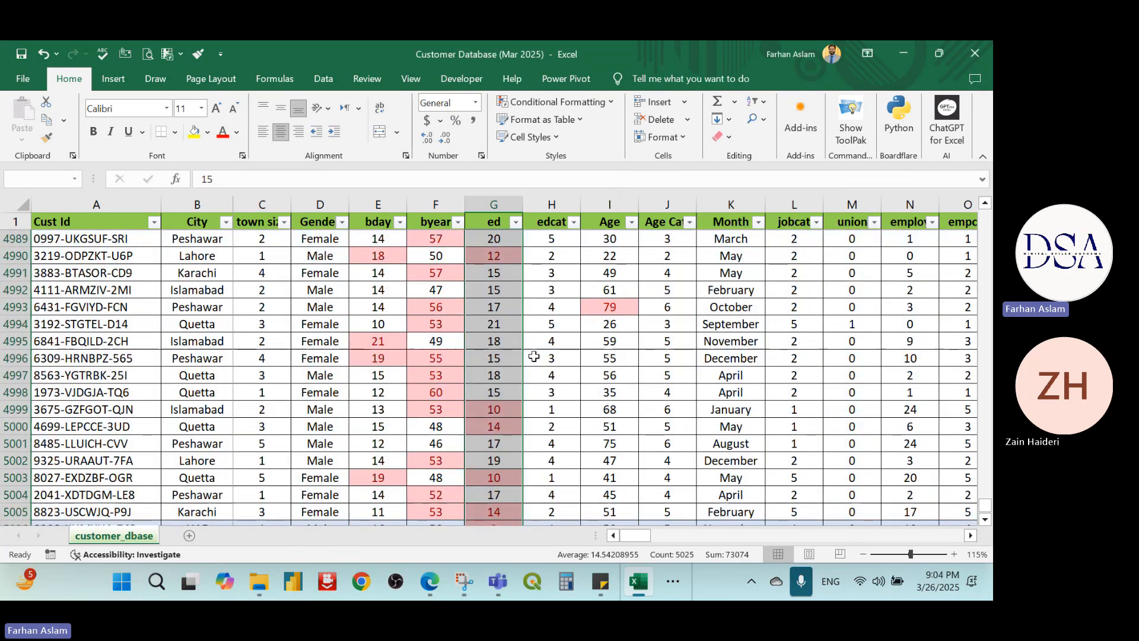
pyautogui.scroll(11, 532, 354)
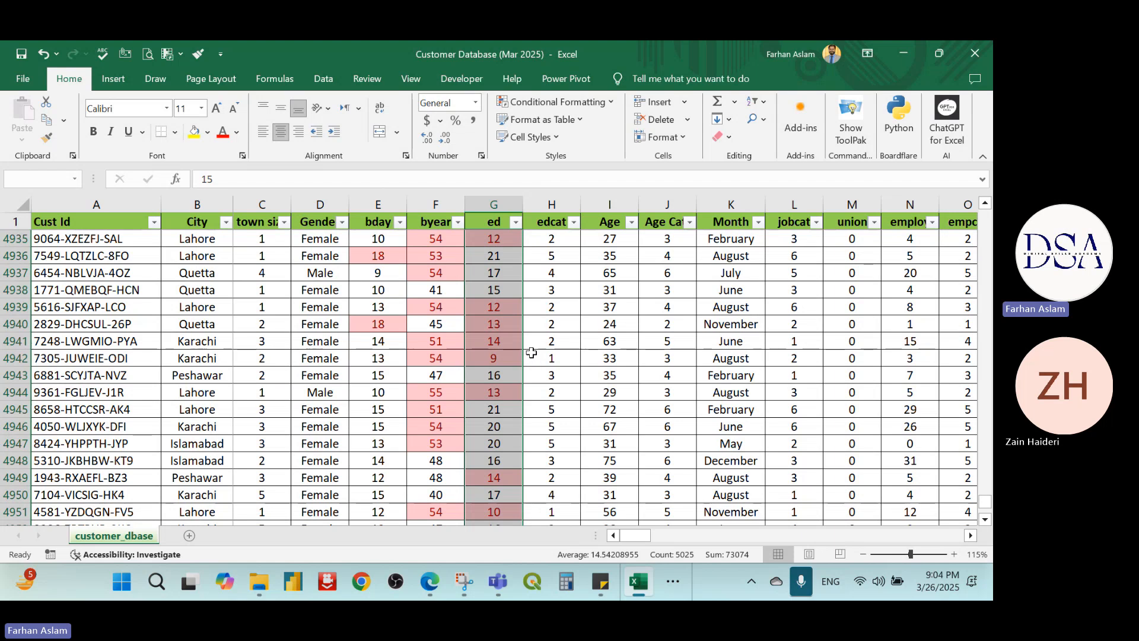
pyautogui.scroll(6, 531, 352)
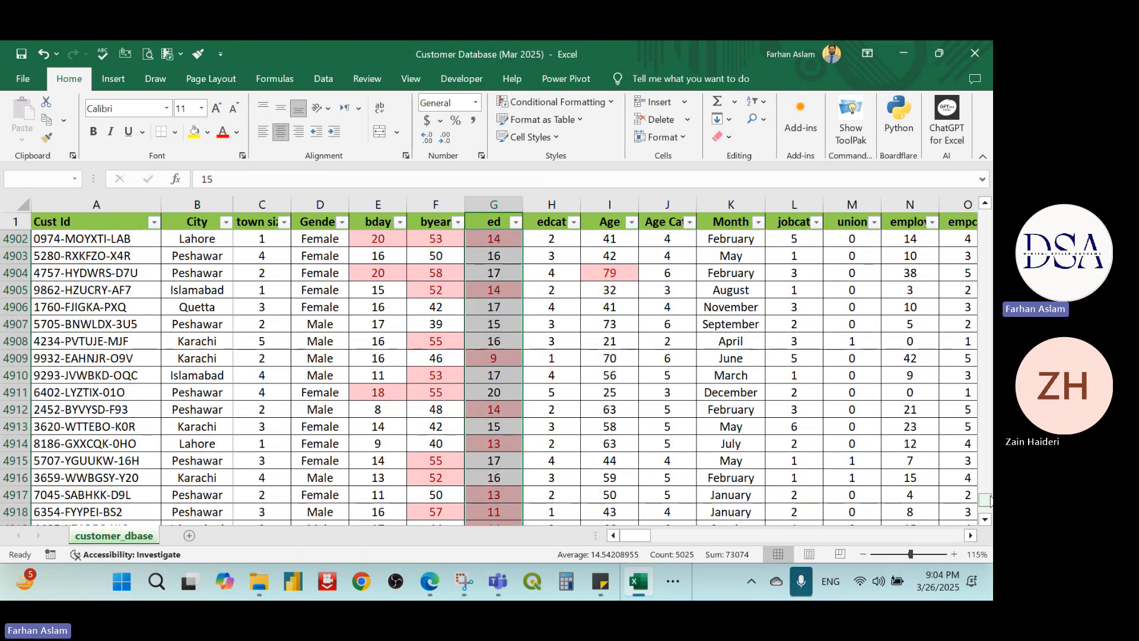
pyautogui.moveTo(987, 503); pyautogui.dragTo(983, 199)
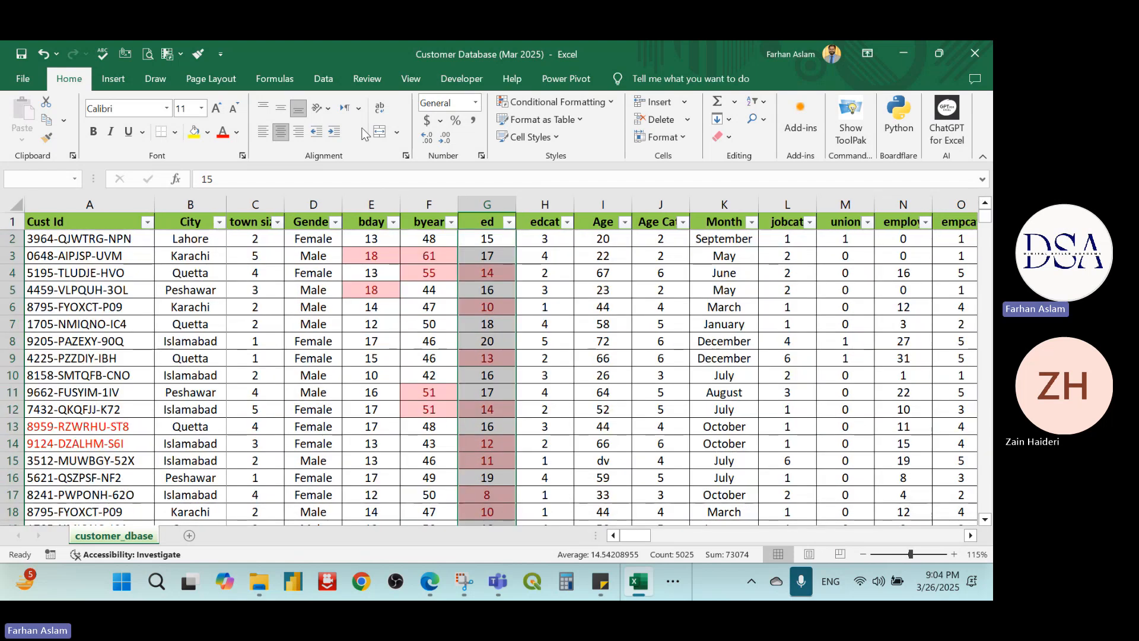
pyautogui.click(608, 100)
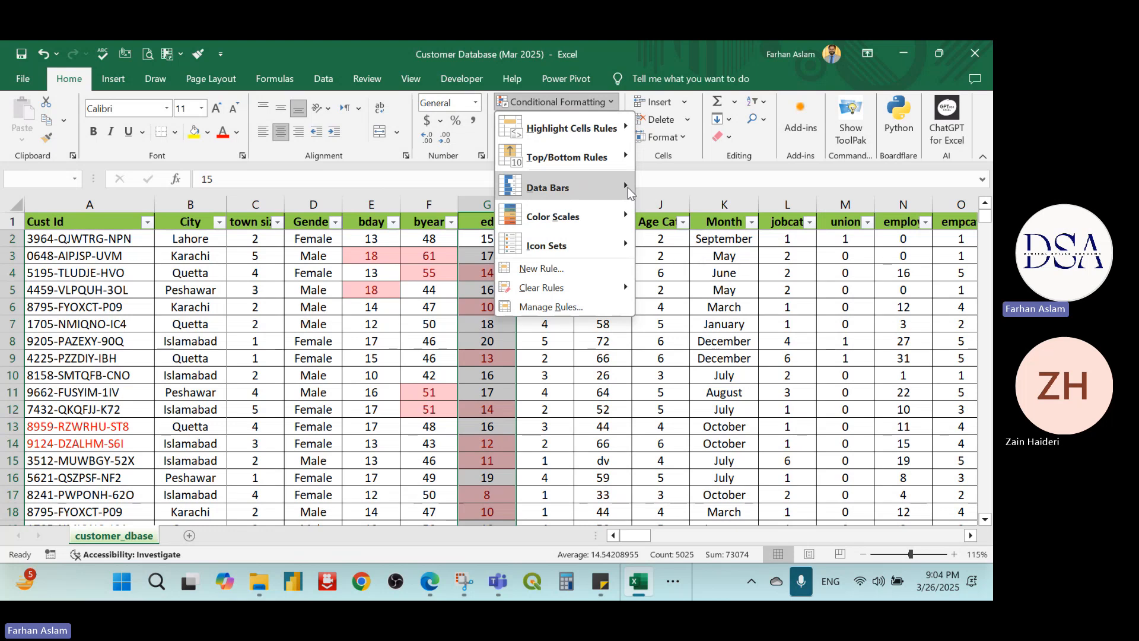
pyautogui.moveTo(628, 186)
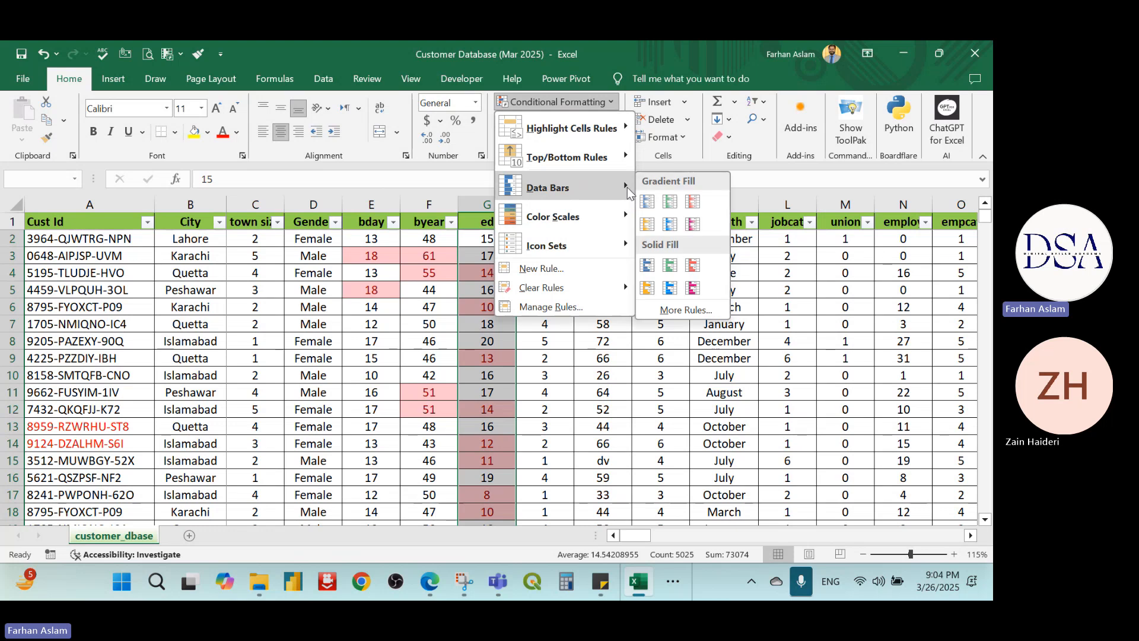
pyautogui.click(378, 273)
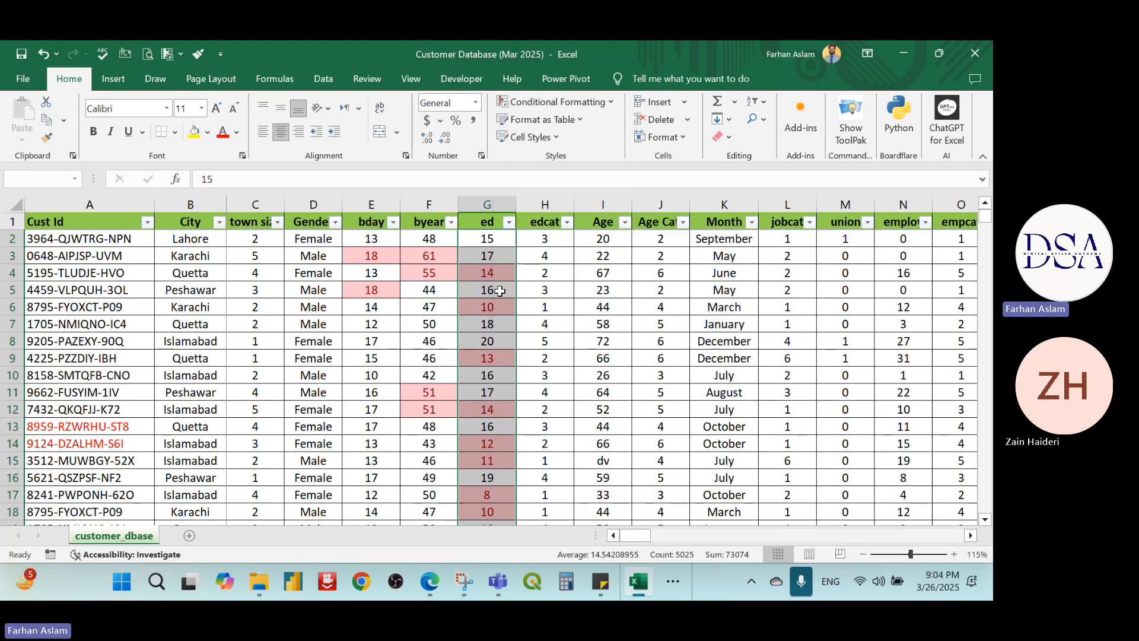
# - Clear the conditional formatting rules from the Gender through Age Cat columns, D2 to J5026, and check the cleaned data from the first row
pyautogui.click(315, 234)
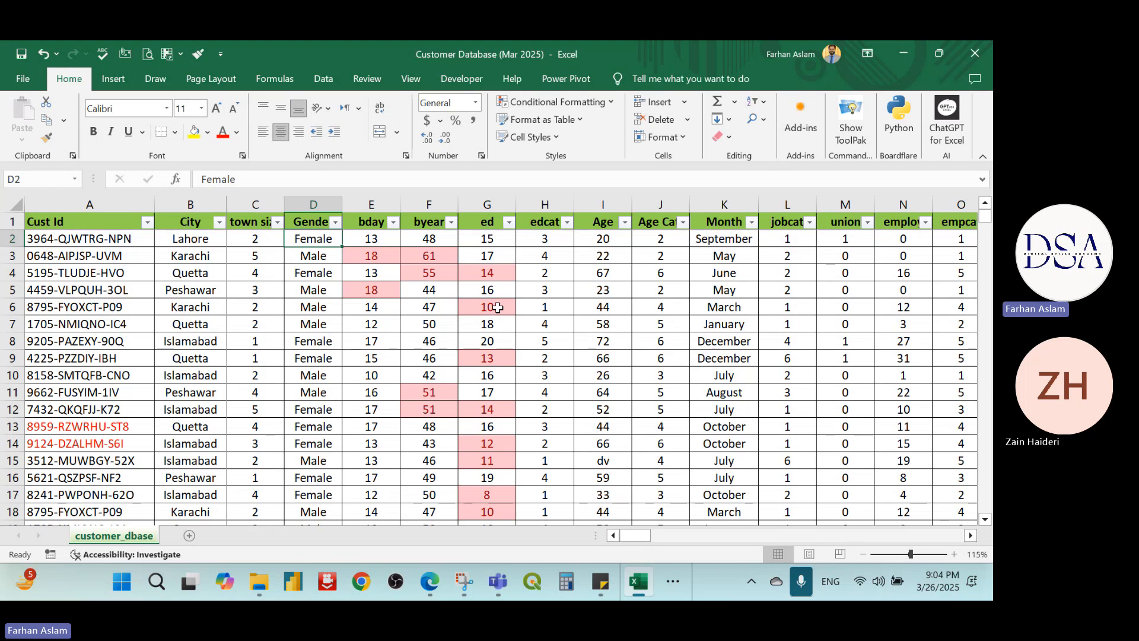
pyautogui.hotkey('shift', 'Right')
pyautogui.hotkey('shift', 'Right')
pyautogui.hotkey('shift', 'Right')
pyautogui.hotkey('shift', 'Right')
pyautogui.hotkey('shift', 'Right')
pyautogui.hotkey('shift', 'Right')
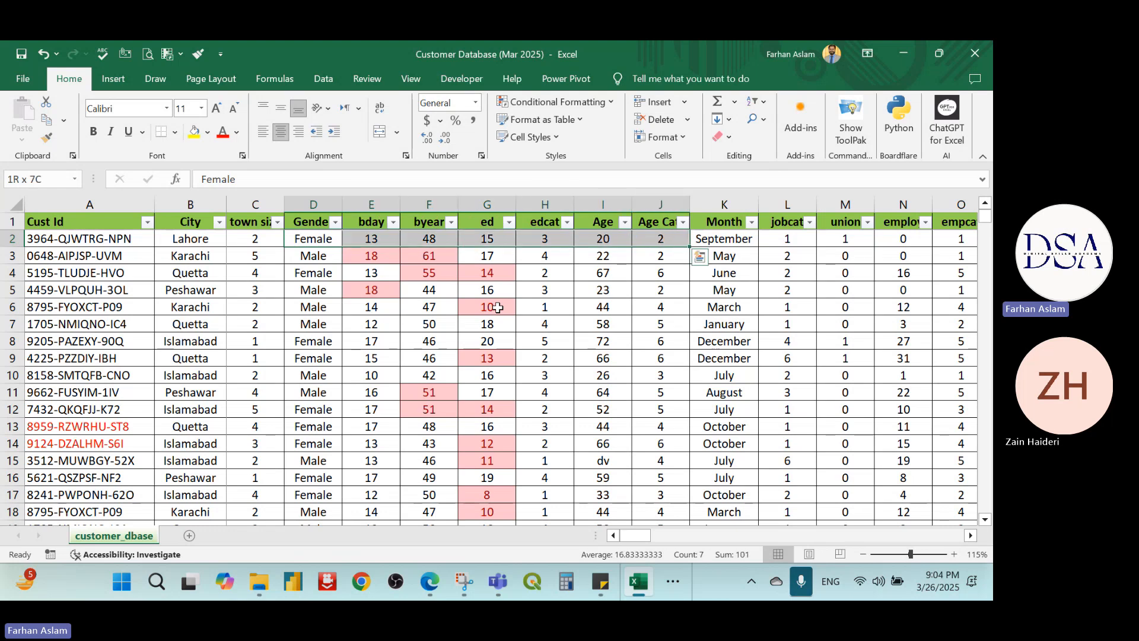
pyautogui.hotkey('ctrl', 'shift', 'Down')
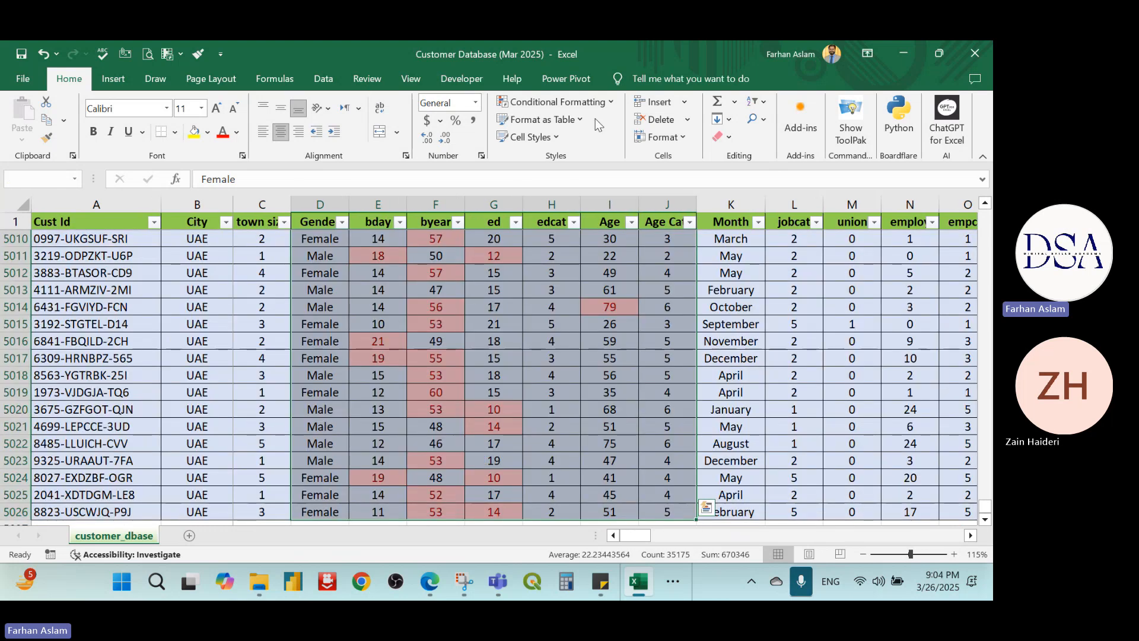
pyautogui.click(558, 101)
pyautogui.moveTo(628, 289)
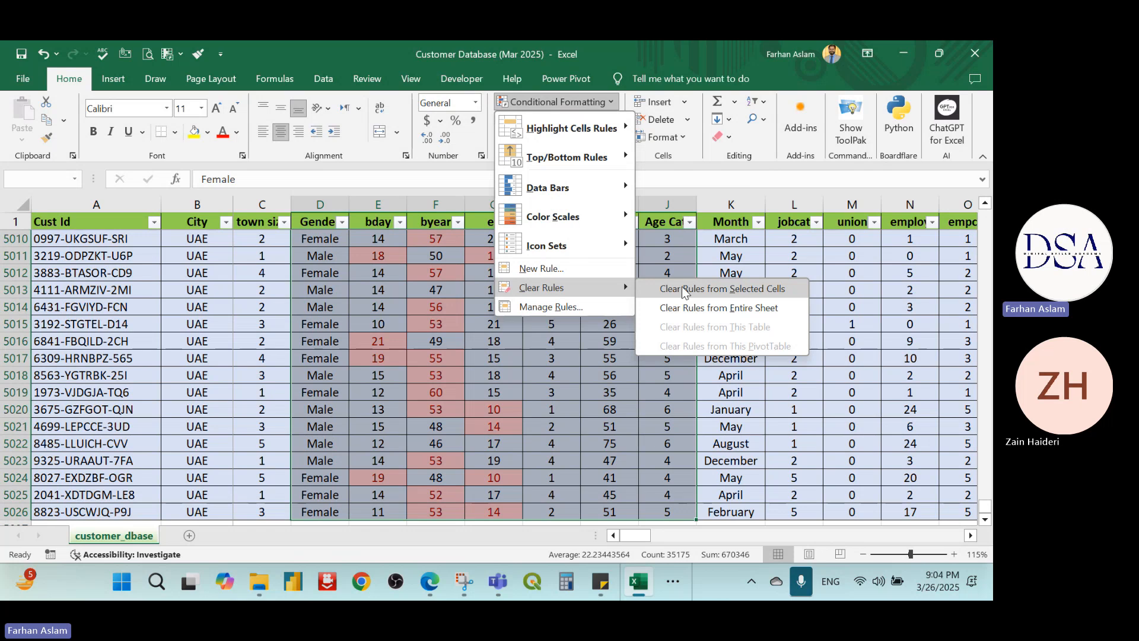
pyautogui.click(682, 288)
pyautogui.scroll(4, 712, 320)
pyautogui.click(609, 273)
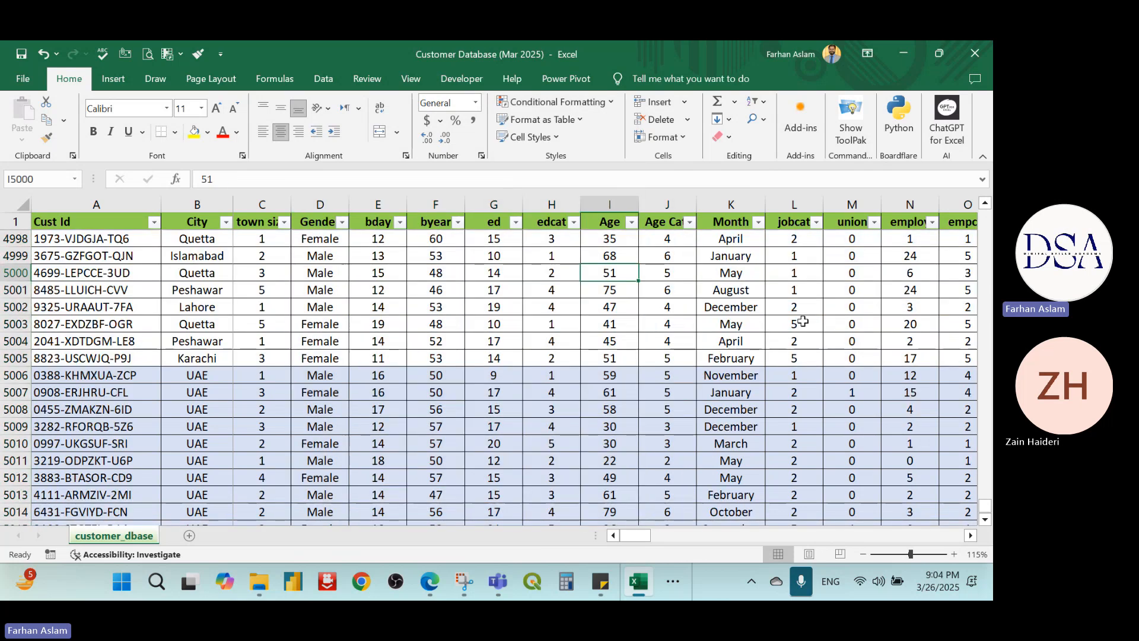
pyautogui.moveTo(982, 504); pyautogui.dragTo(988, 204)
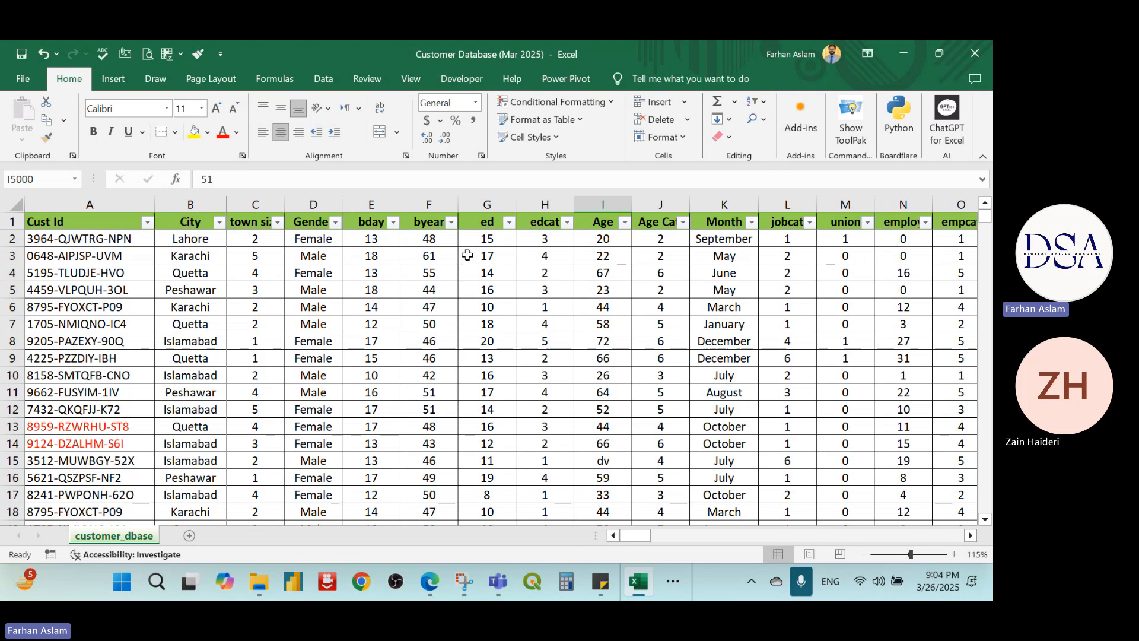
# - Fill the income column header, Q1, with yellow
pyautogui.click(588, 233)
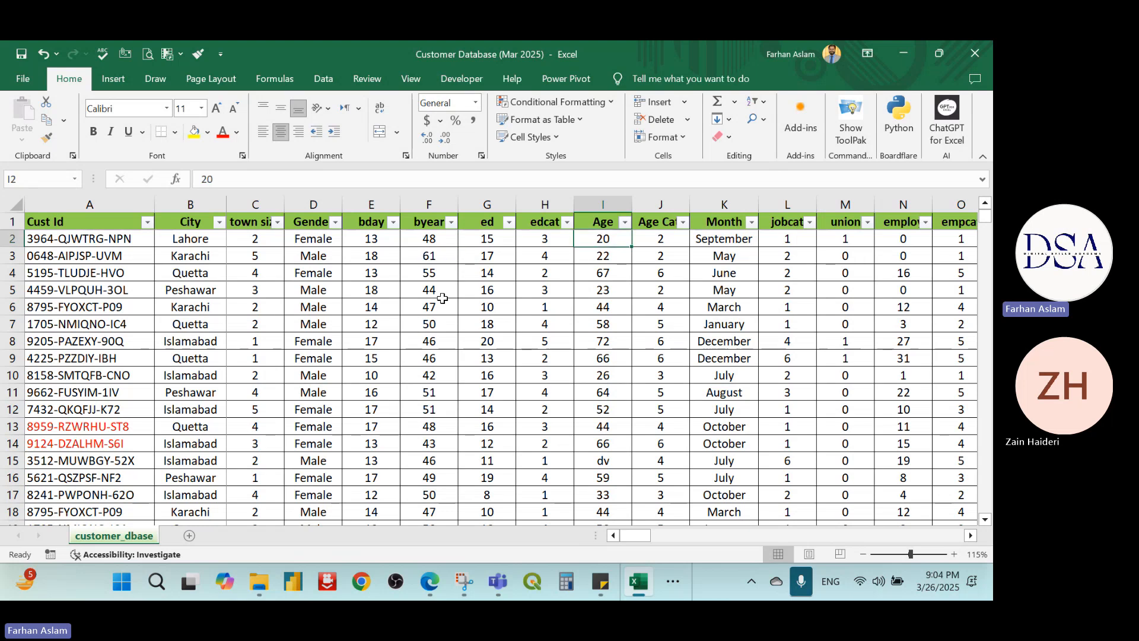
pyautogui.moveTo(651, 536); pyautogui.dragTo(663, 537)
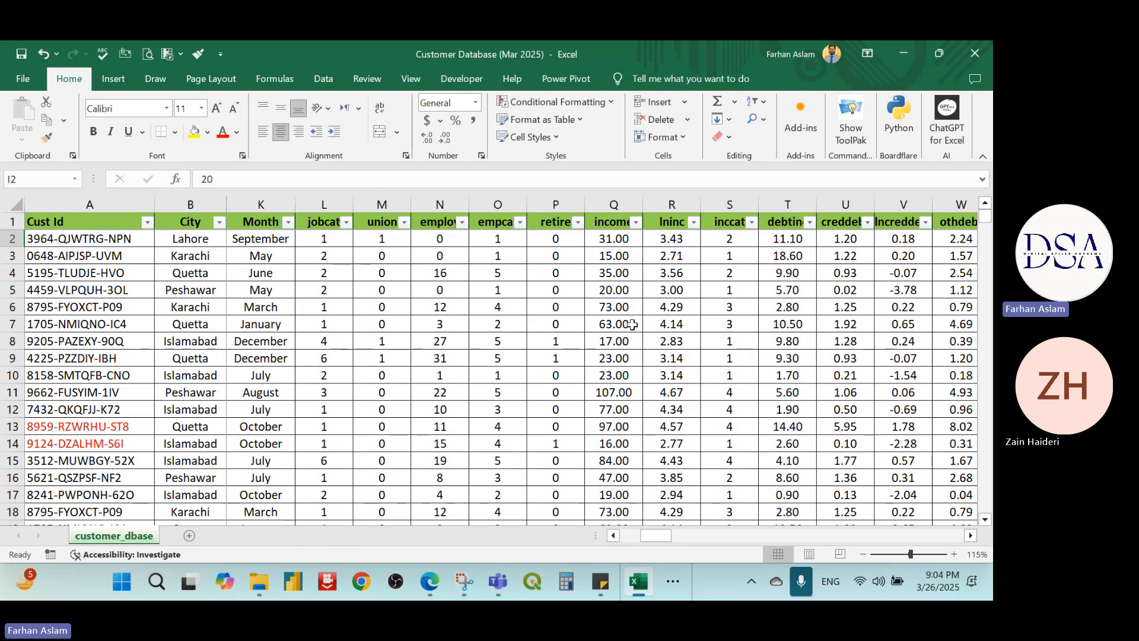
pyautogui.click(619, 223)
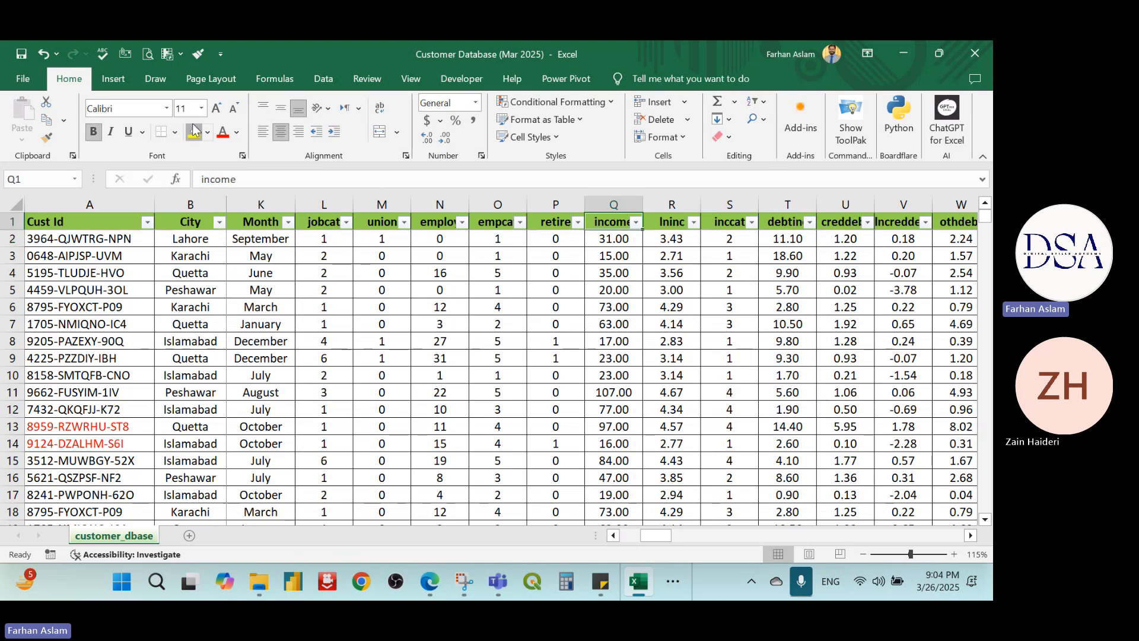
pyautogui.click(675, 242)
# - Apply blue gradient-fill data bars to the income values from Q2 to Q18
pyautogui.click(631, 243)
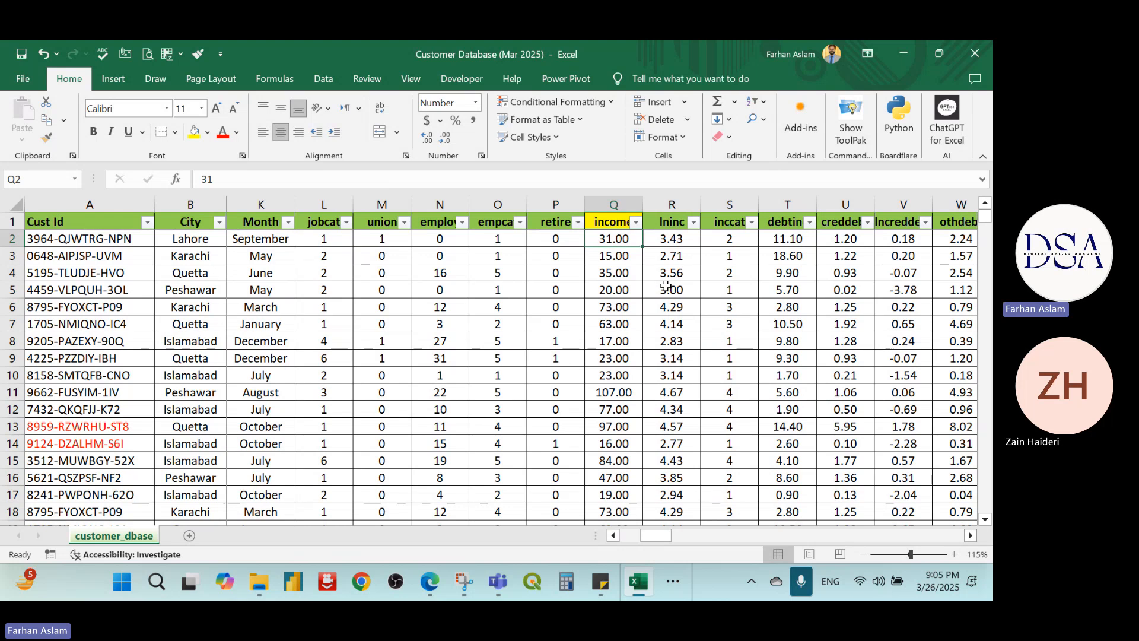
pyautogui.hotkey('shift', 'Down')
pyautogui.hotkey('shift', 'Down')
pyautogui.hotkey('shift', 'Down')
pyautogui.hotkey('shift', 'Down')
pyautogui.hotkey('shift', 'Down')
pyautogui.hotkey('shift', 'Down')
pyautogui.hotkey('shift', 'Down')
pyautogui.hotkey('shift', 'Down')
pyautogui.hotkey('shift', 'Down')
pyautogui.hotkey('shift', 'Down')
pyautogui.hotkey('shift', 'Down')
pyautogui.hotkey('shift', 'Down')
pyautogui.hotkey('shift', 'Down')
pyautogui.hotkey('shift', 'Down')
pyautogui.hotkey('shift', 'Down')
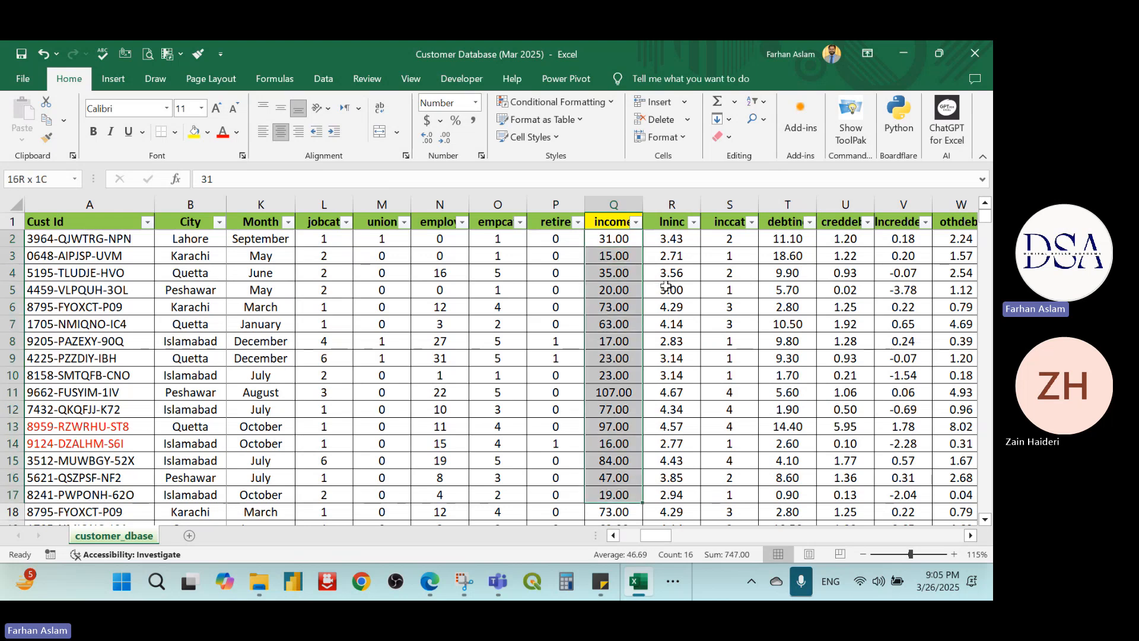
pyautogui.hotkey('shift', 'Down')
pyautogui.click(602, 104)
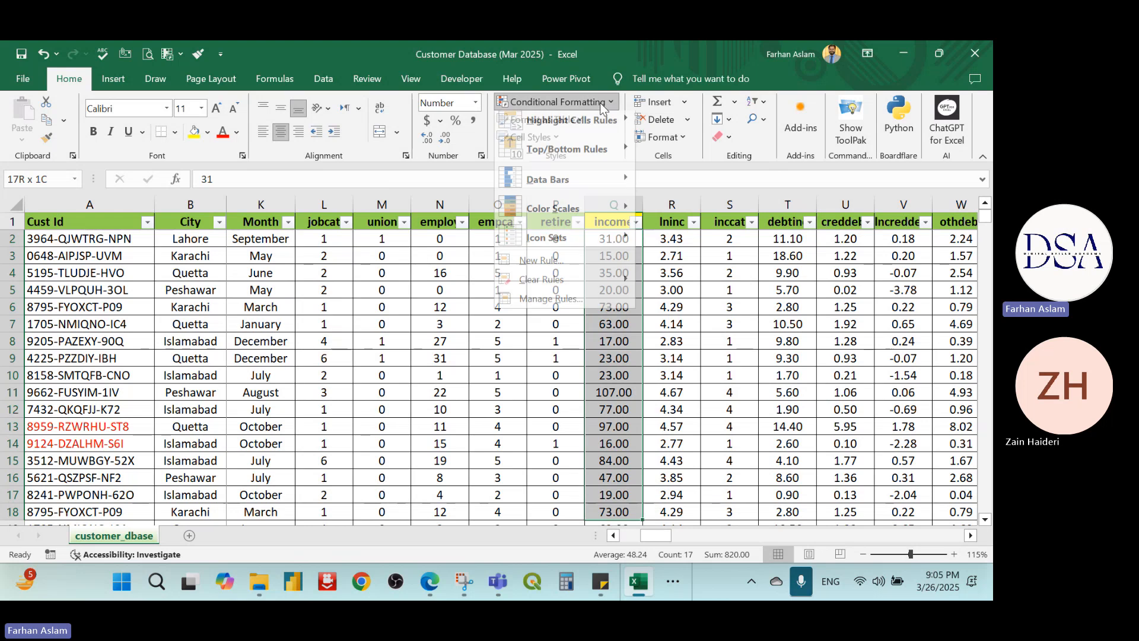
pyautogui.moveTo(596, 187)
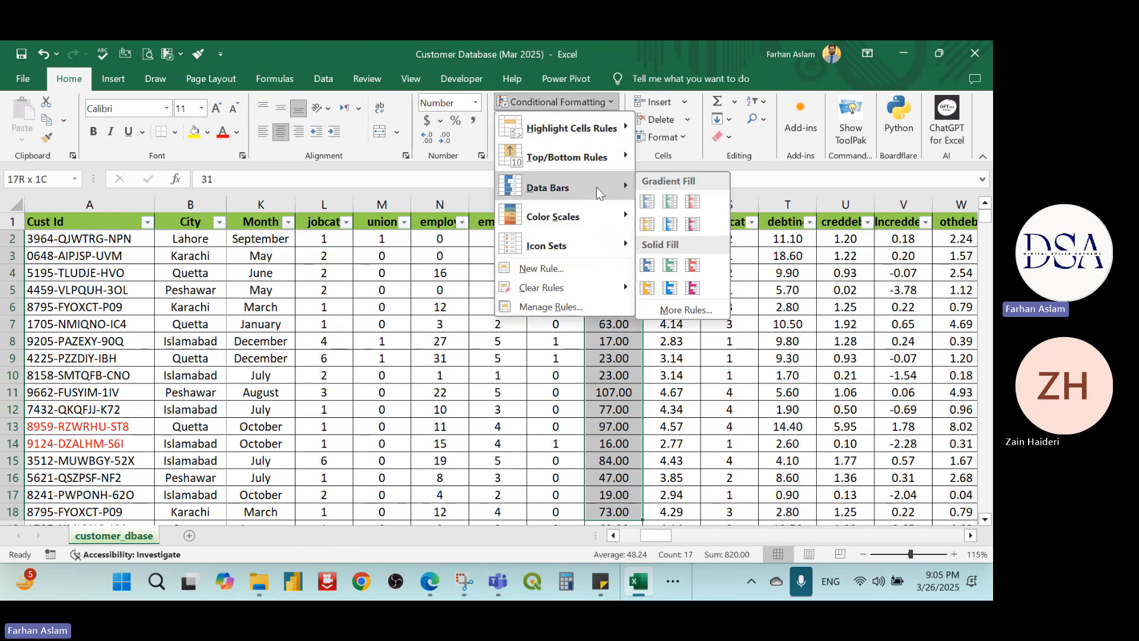
pyautogui.click(647, 202)
pyautogui.click(711, 305)
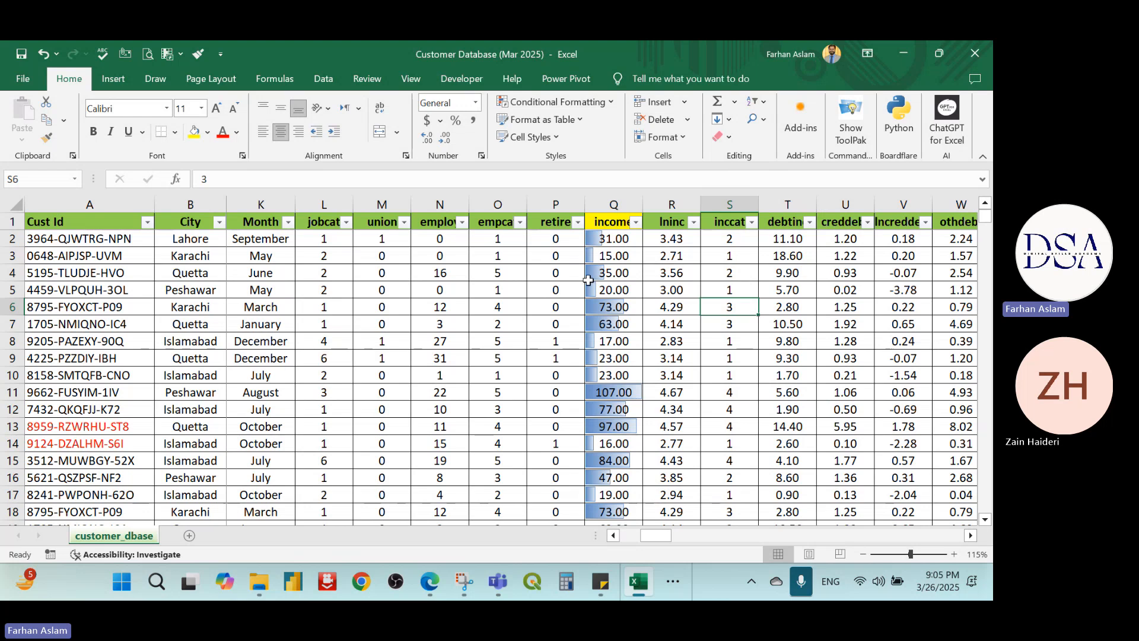
# - Apply green solid-fill data bars to the income values from Q19 to Q32
pyautogui.scroll(-1, 632, 287)
pyautogui.scroll(1, 631, 295)
pyautogui.scroll(-6, 632, 295)
pyautogui.scroll(1, 609, 279)
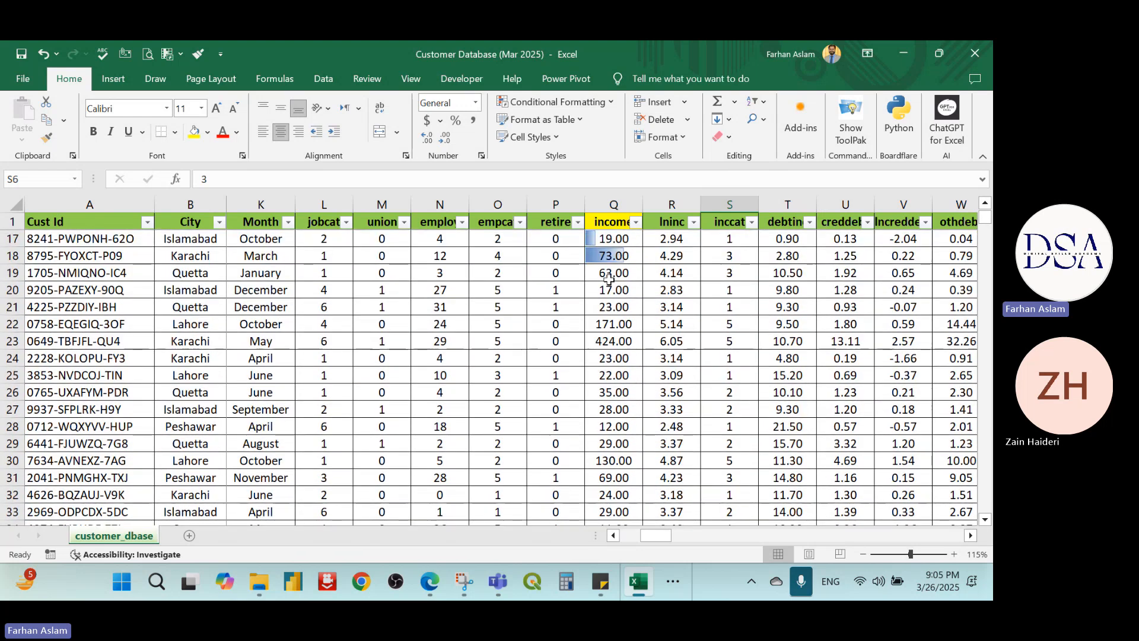
pyautogui.click(609, 274)
pyautogui.hotkey('shift', 'Down')
pyautogui.hotkey('shift', 'Down')
pyautogui.hotkey('shift', 'Down')
pyautogui.hotkey('shift', 'Down')
pyautogui.hotkey('shift', 'Down')
pyautogui.hotkey('shift', 'Down')
pyautogui.hotkey('shift', 'Down')
pyautogui.hotkey('shift', 'Down')
pyautogui.hotkey('shift', 'Down')
pyautogui.hotkey('shift', 'Down')
pyautogui.hotkey('shift', 'Down')
pyautogui.hotkey('shift', 'Down')
pyautogui.hotkey('shift', 'Down')
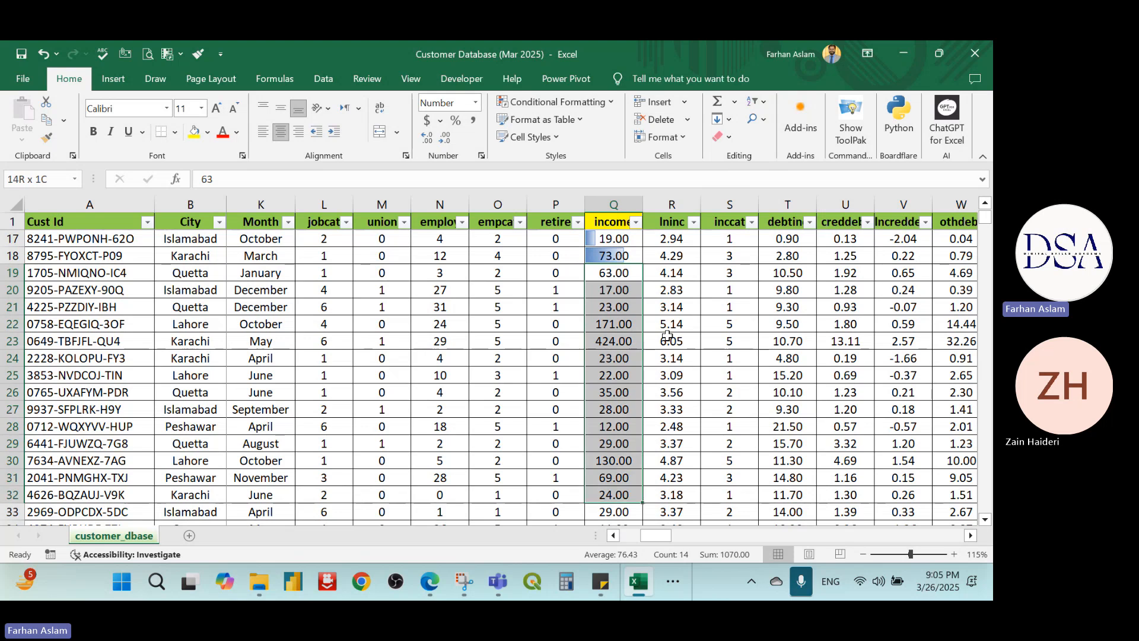
pyautogui.click(599, 102)
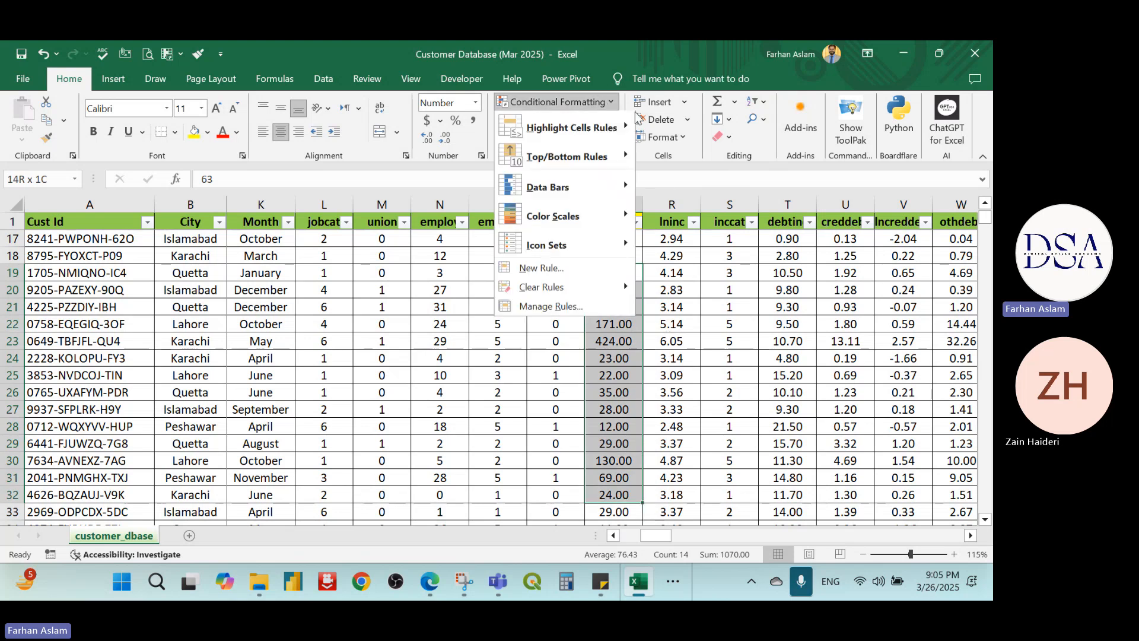
pyautogui.moveTo(617, 170)
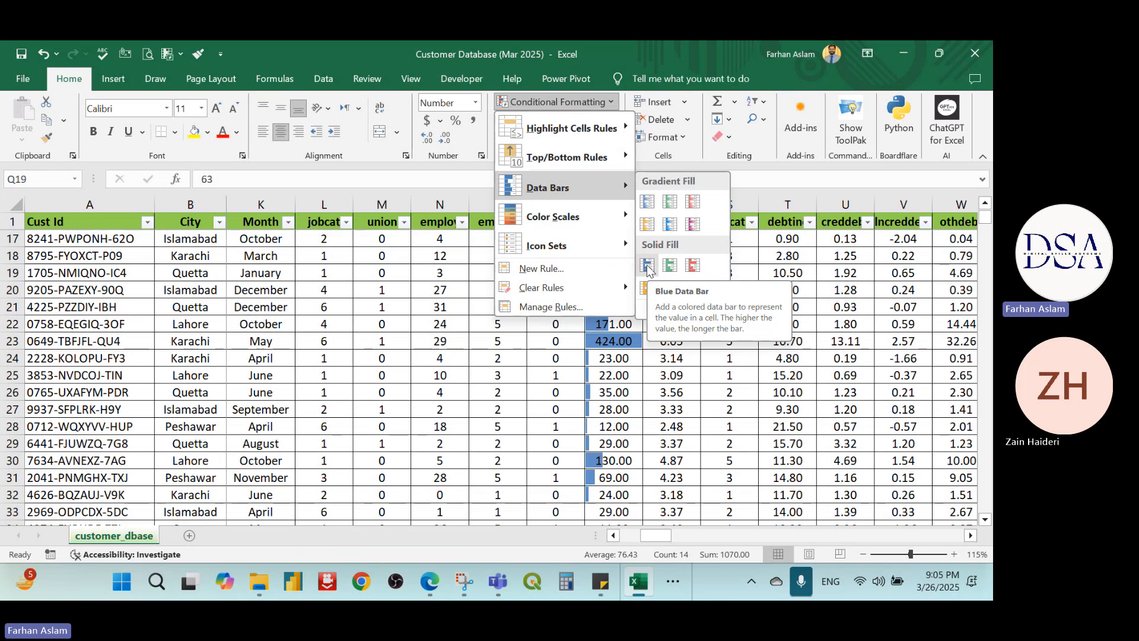
pyautogui.click(670, 265)
pyautogui.click(672, 341)
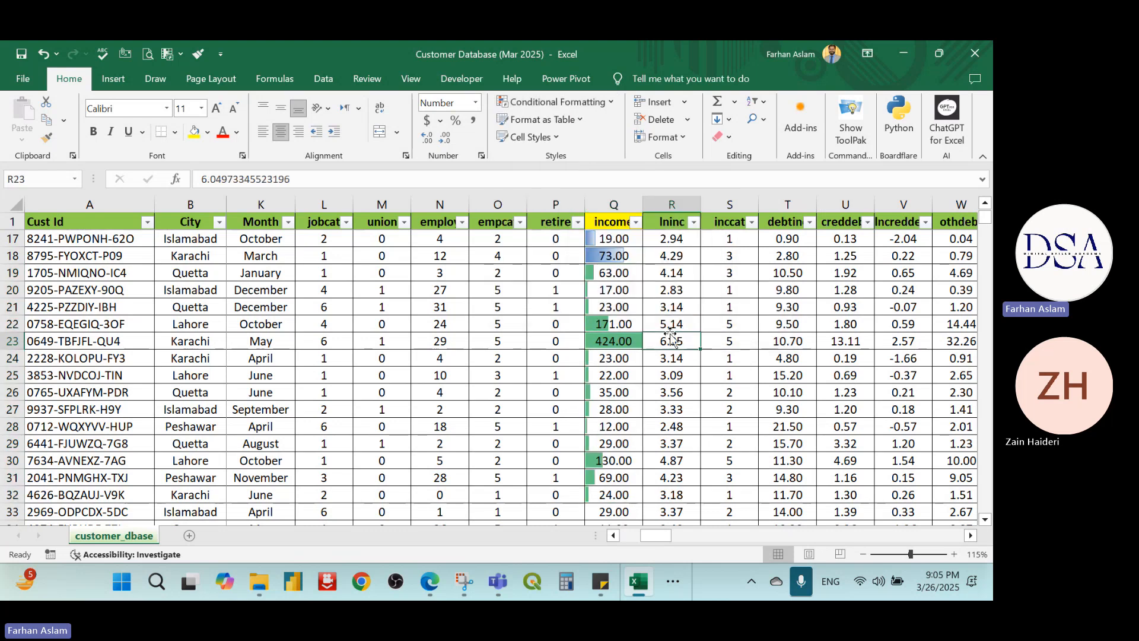
# - Compare the blue and green data bars in the income column, examining how bar length relates to each value from Q19 to Q32
pyautogui.scroll(2, 671, 339)
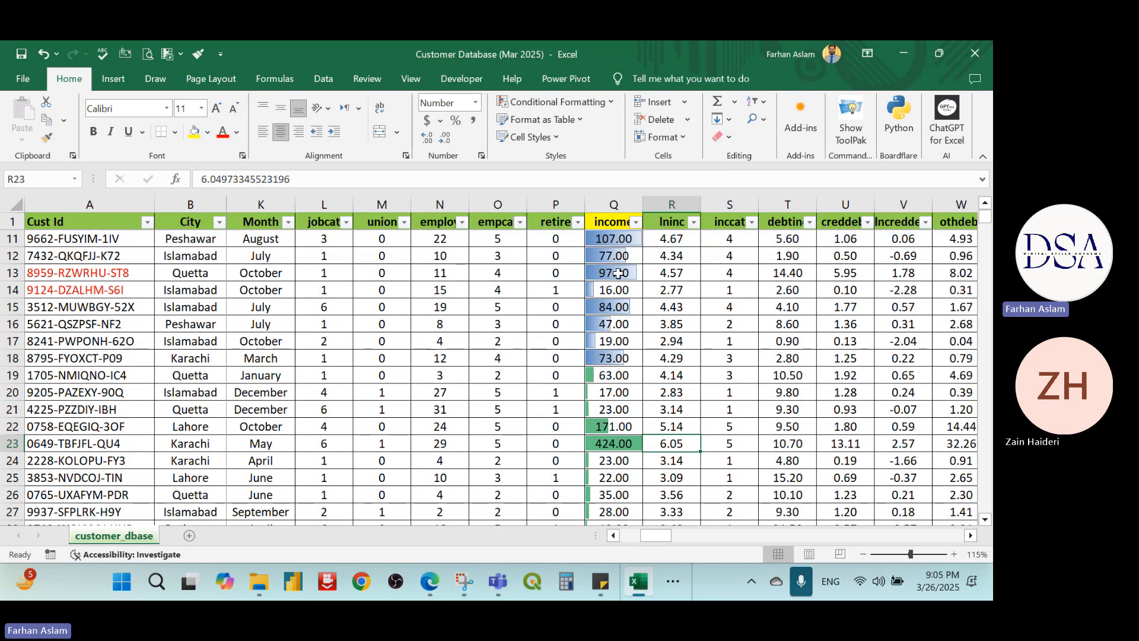
pyautogui.scroll(-3, 604, 403)
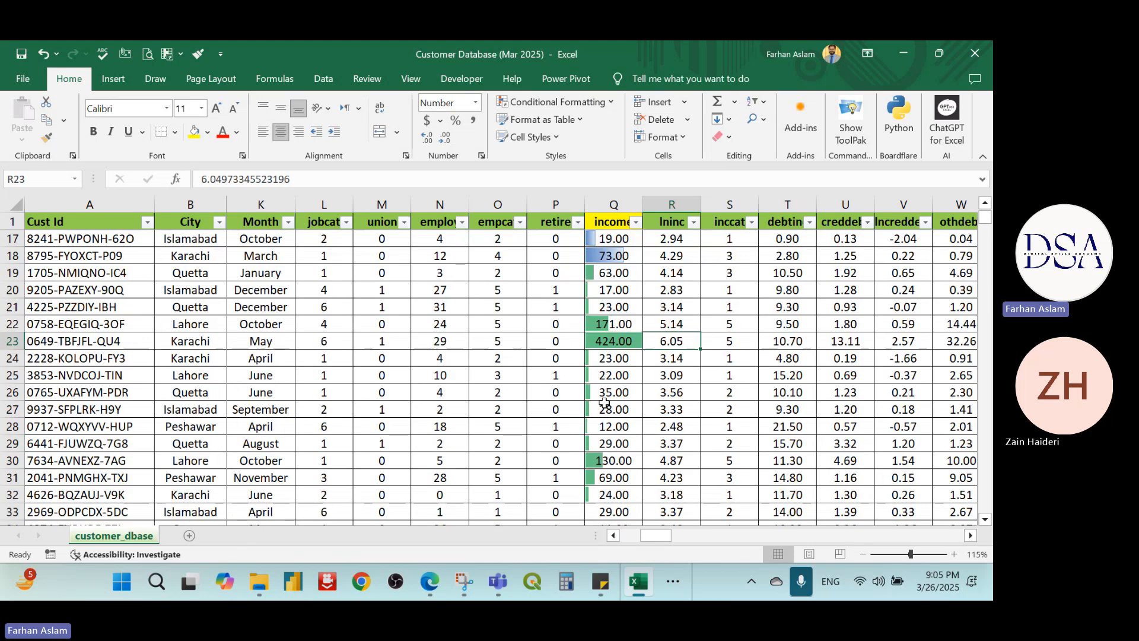
pyautogui.scroll(1, 604, 404)
pyautogui.scroll(1, 604, 404)
pyautogui.moveTo(613, 274); pyautogui.dragTo(613, 494)
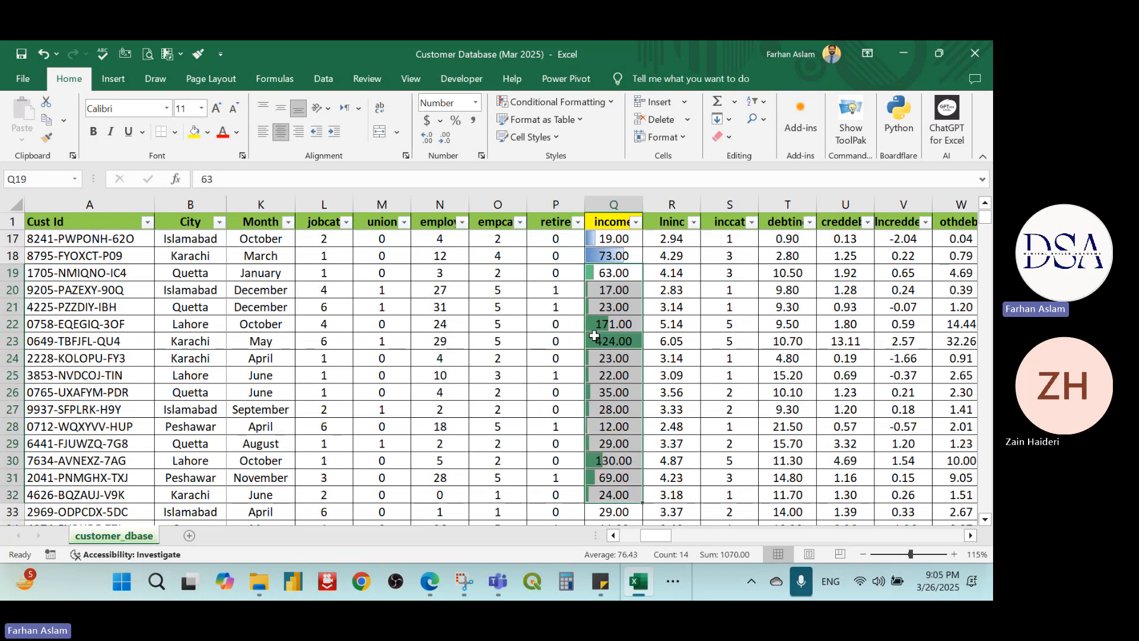
pyautogui.click(617, 341)
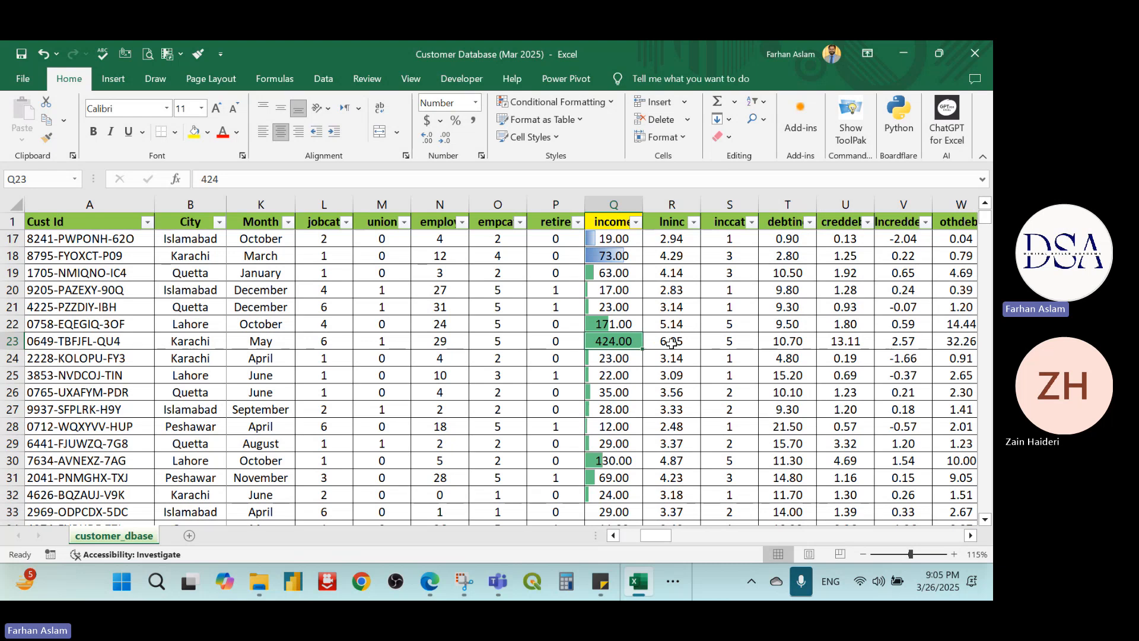
pyautogui.click(631, 274)
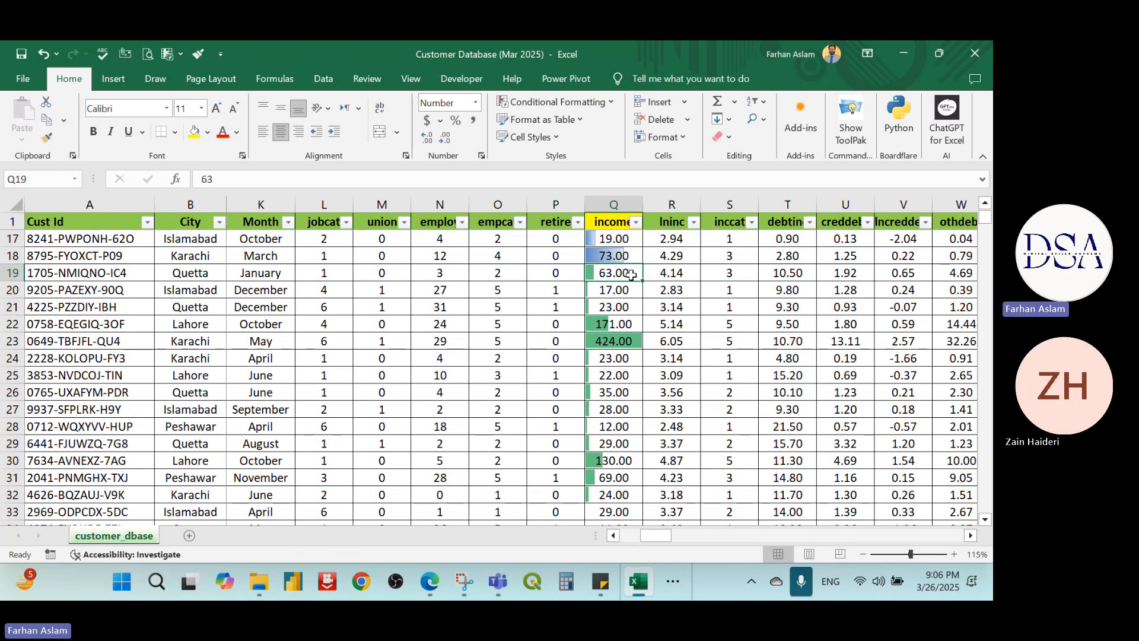
pyautogui.moveTo(631, 274); pyautogui.dragTo(622, 494)
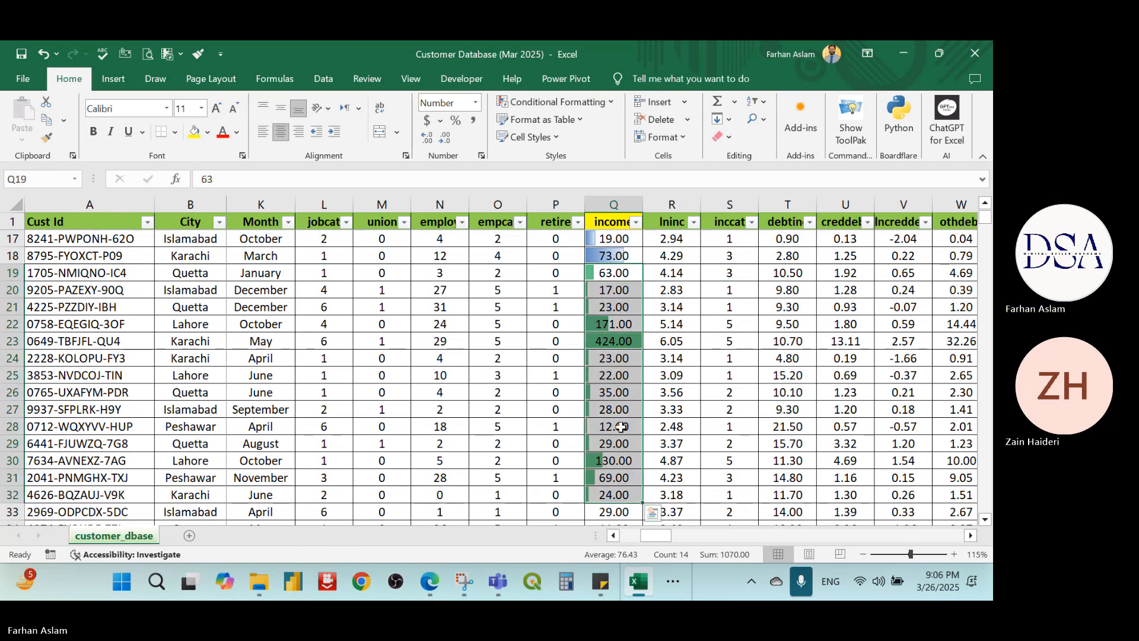
pyautogui.scroll(-3, 620, 427)
pyautogui.scroll(-1, 620, 426)
pyautogui.click(605, 307)
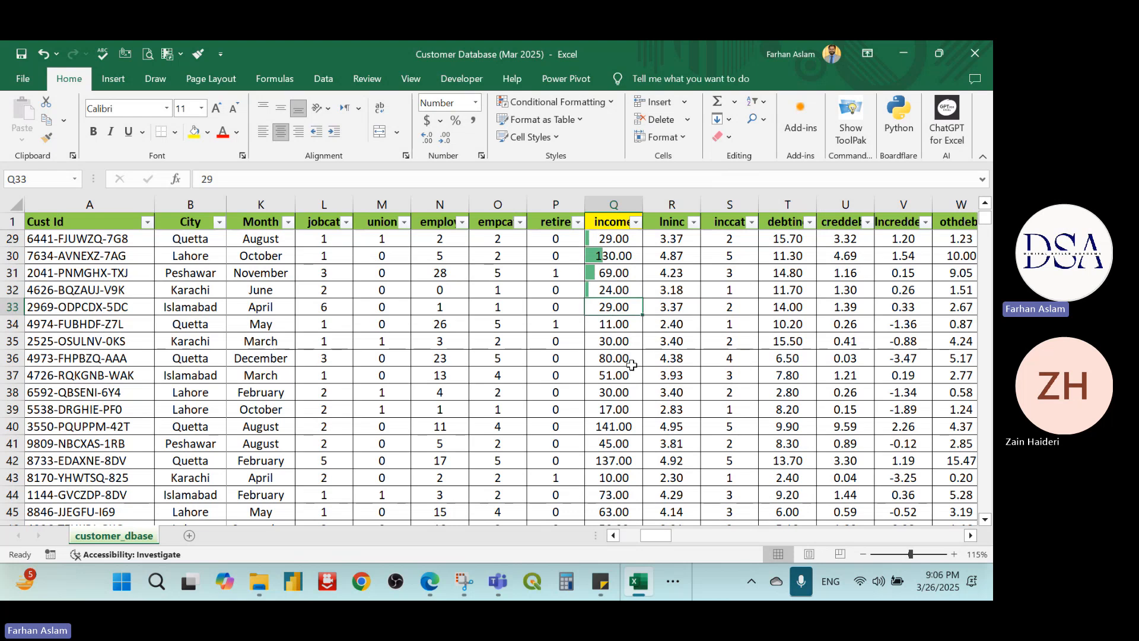
pyautogui.hotkey('ctrl', 'shift', 'Down')
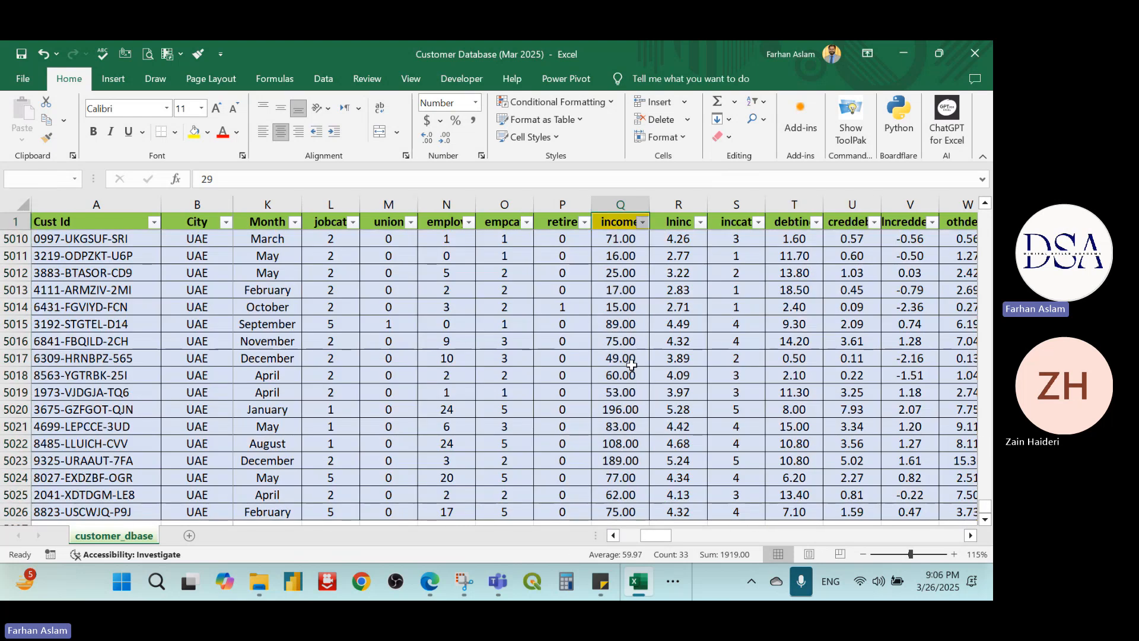
pyautogui.press('Up')
pyautogui.press('Up')
pyautogui.press('Up')
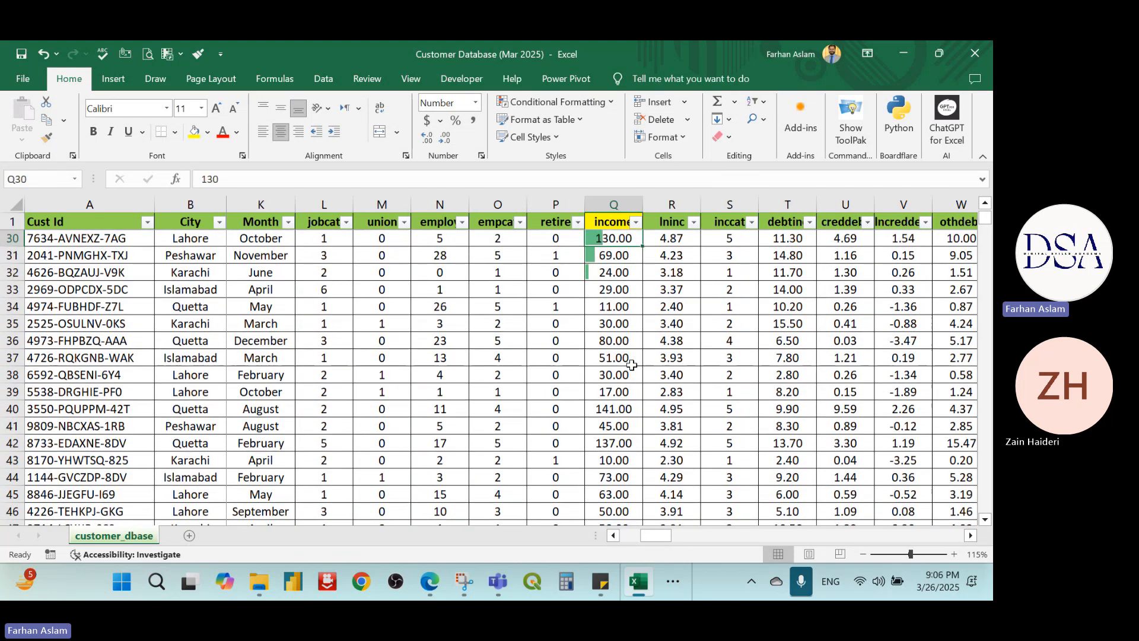
# - Apply a red-yellow-green color scale to income cells Q33 to Q45, with red for the highest values, and check the shaded cells
pyautogui.press('Down')
pyautogui.press('Down')
pyautogui.press('Down')
pyautogui.hotkey('shift', 'Down')
pyautogui.hotkey('shift', 'Down')
pyautogui.hotkey('shift', 'Down')
pyautogui.hotkey('shift', 'Down')
pyautogui.hotkey('shift', 'Down')
pyautogui.hotkey('shift', 'Down')
pyautogui.hotkey('shift', 'Down')
pyautogui.hotkey('shift', 'Down')
pyautogui.hotkey('shift', 'Down')
pyautogui.hotkey('shift', 'Down')
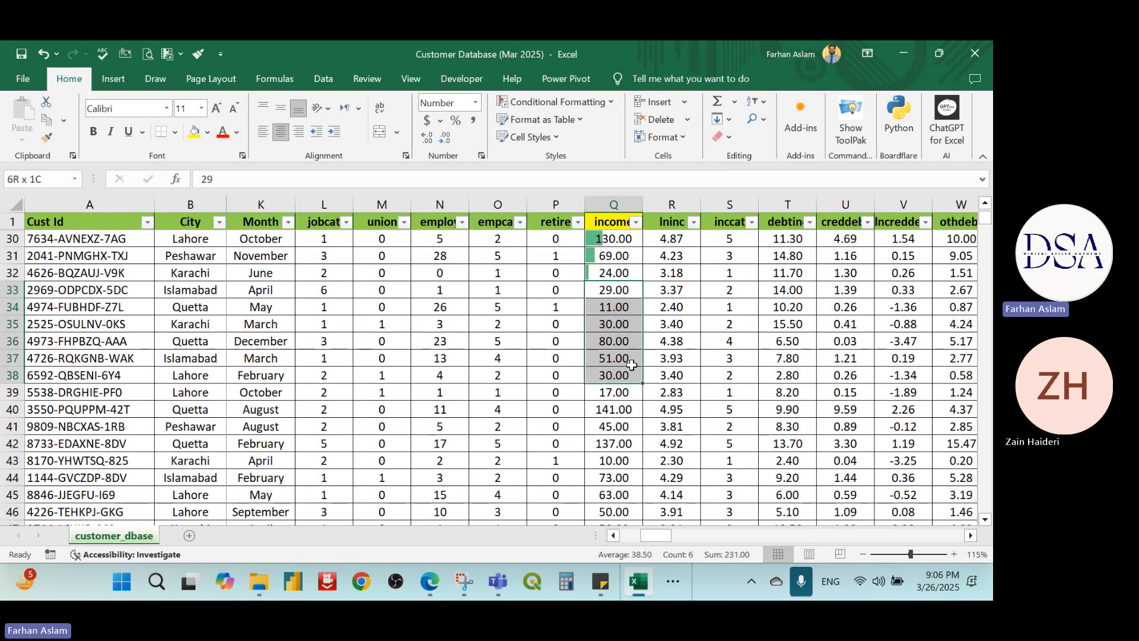
pyautogui.hotkey('shift', 'Down')
pyautogui.hotkey('shift', 'Down')
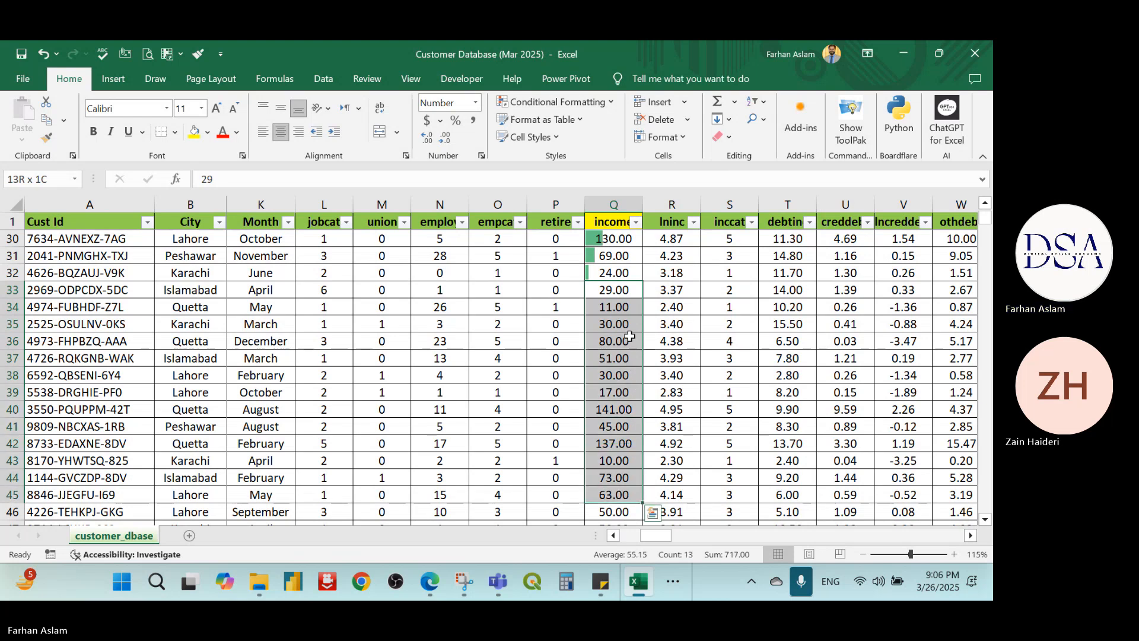
pyautogui.click(558, 102)
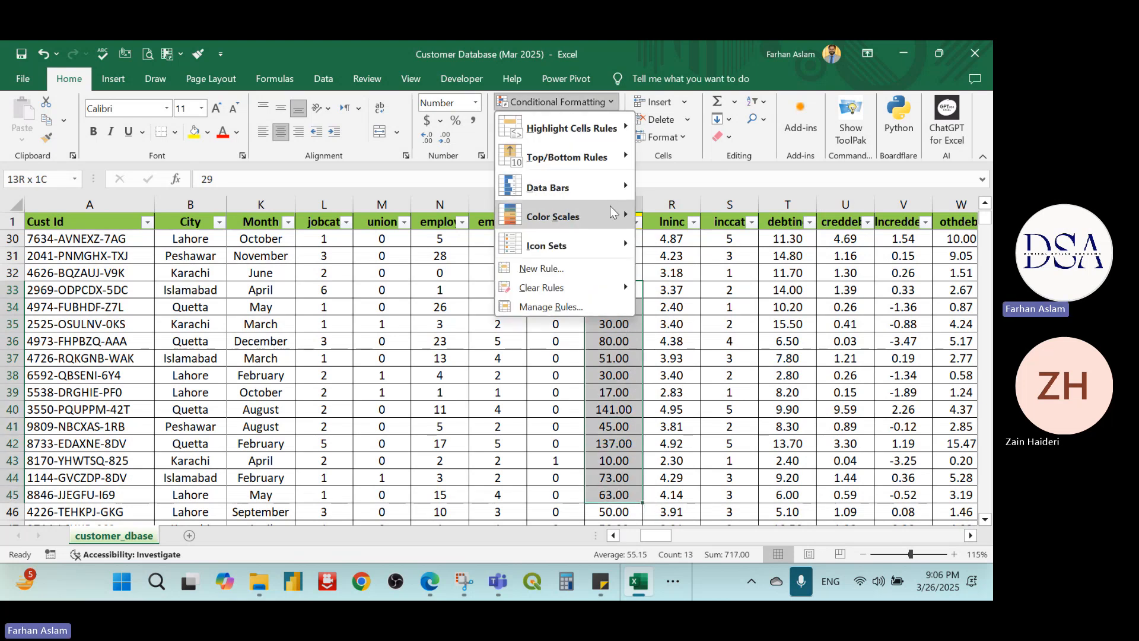
pyautogui.moveTo(632, 212)
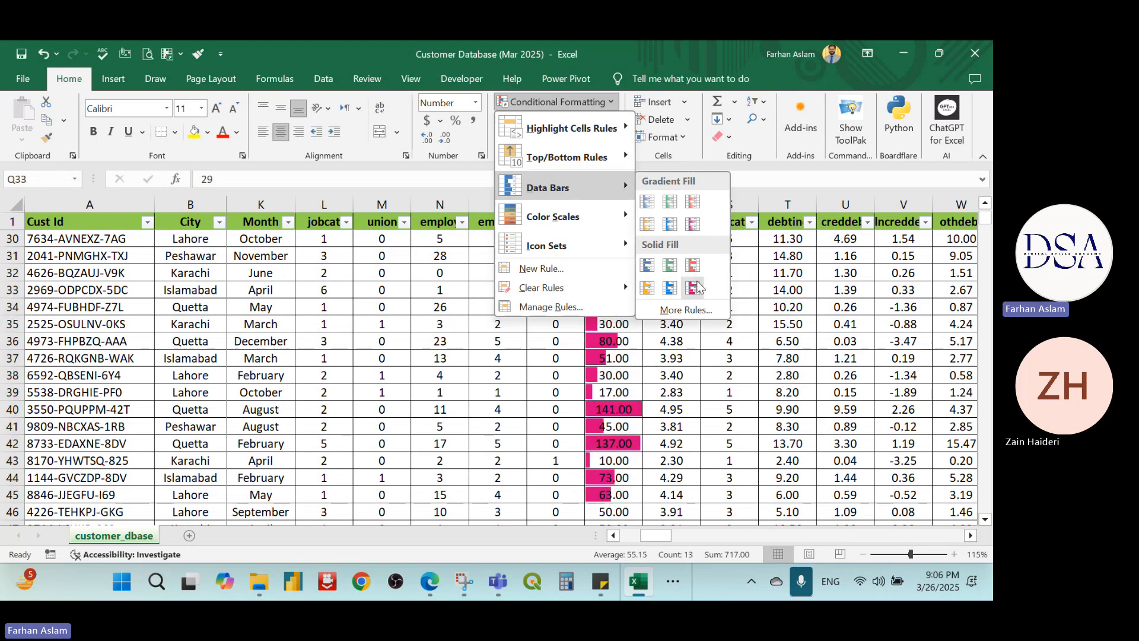
pyautogui.moveTo(575, 221)
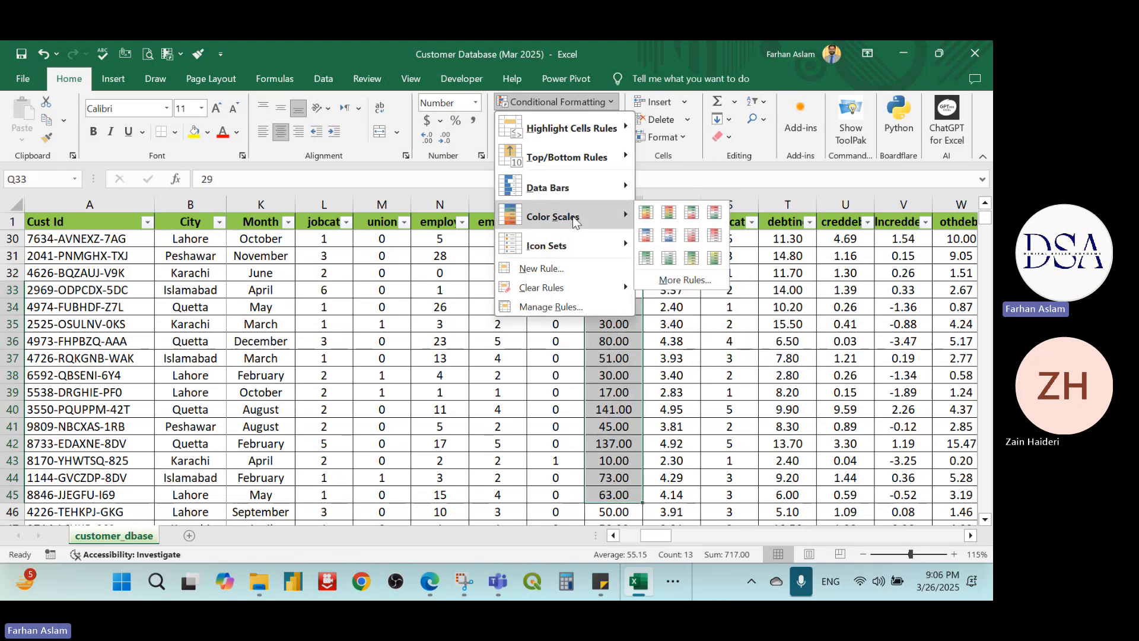
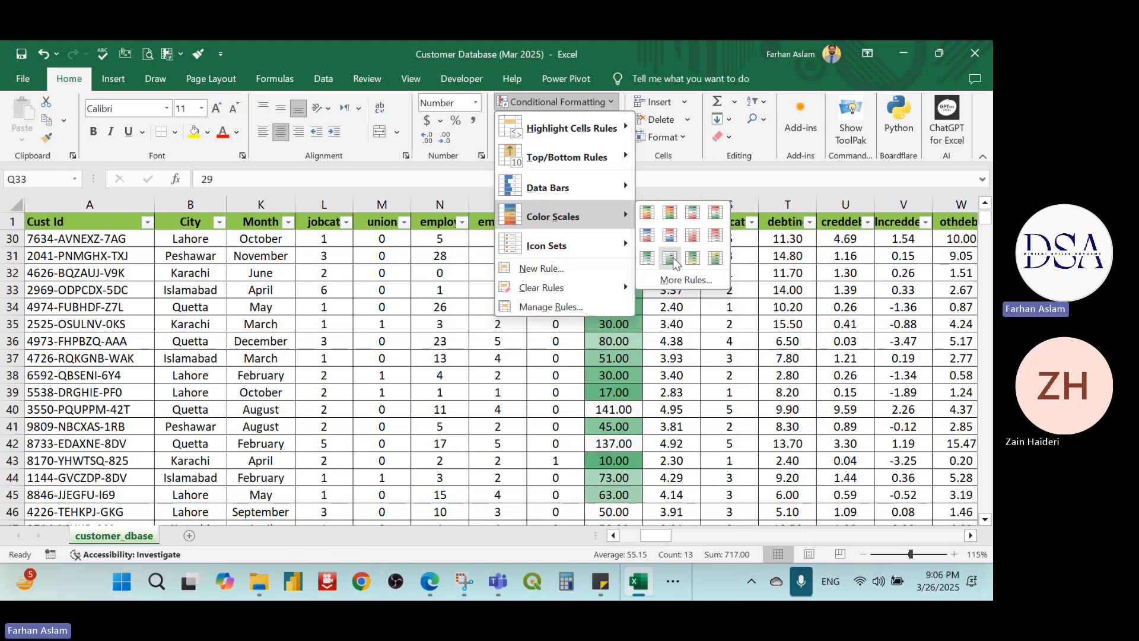
pyautogui.click(673, 218)
pyautogui.click(672, 341)
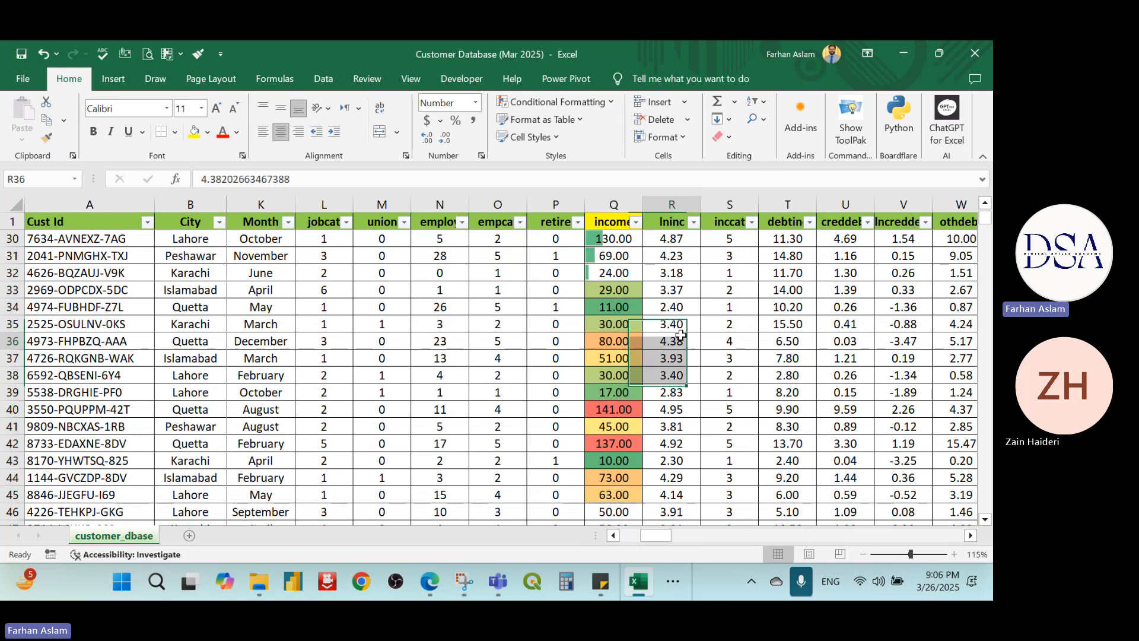
pyautogui.moveTo(614, 289); pyautogui.dragTo(615, 509)
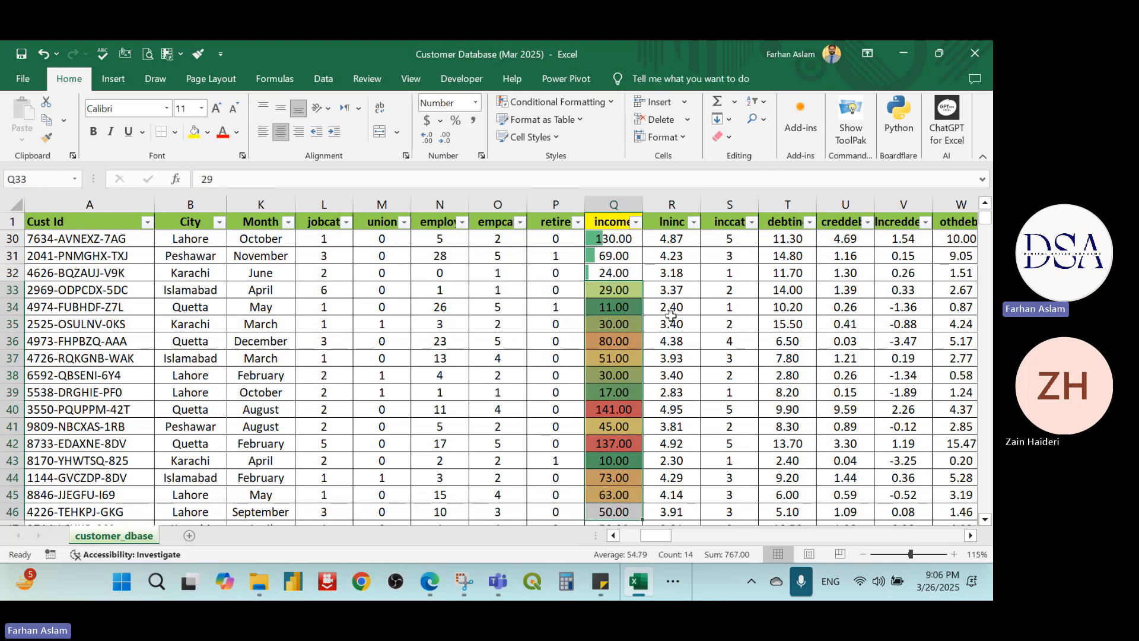
pyautogui.click(707, 337)
pyautogui.click(623, 307)
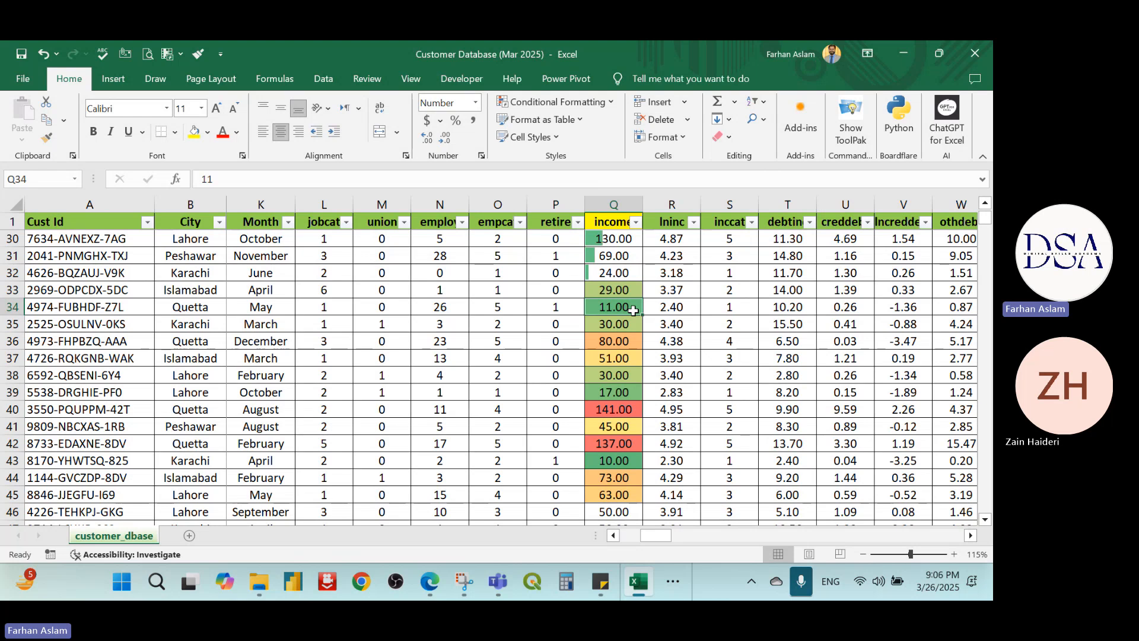
# - Create a new color scale rule for income cells Q33 to Q45 using the 3-Color Scale format style
pyautogui.moveTo(628, 291); pyautogui.dragTo(634, 497)
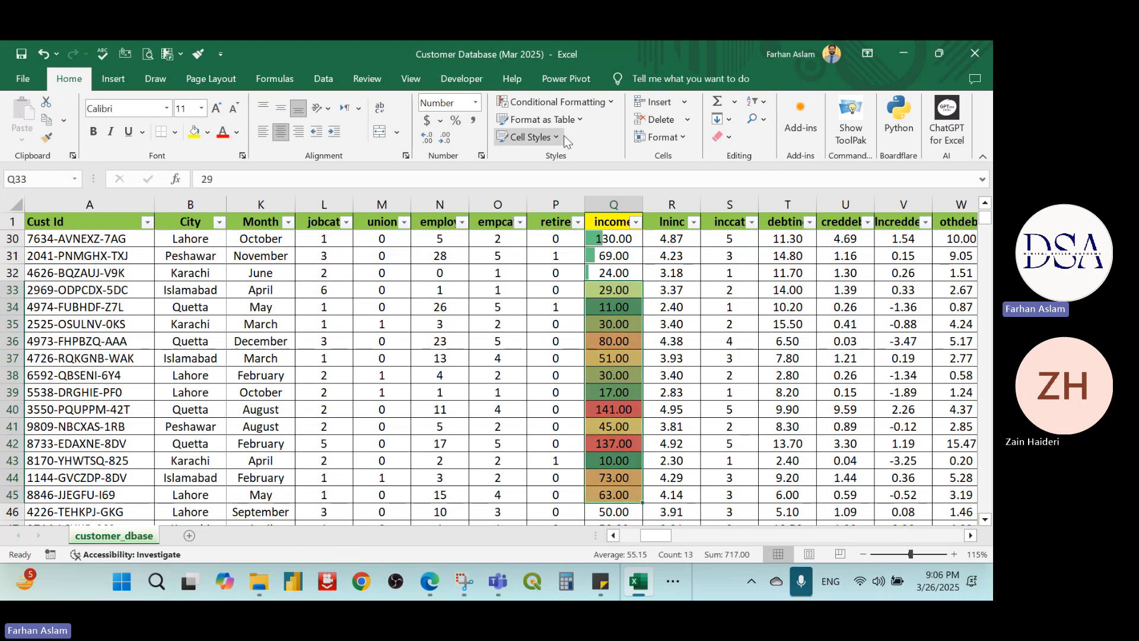
pyautogui.click(604, 101)
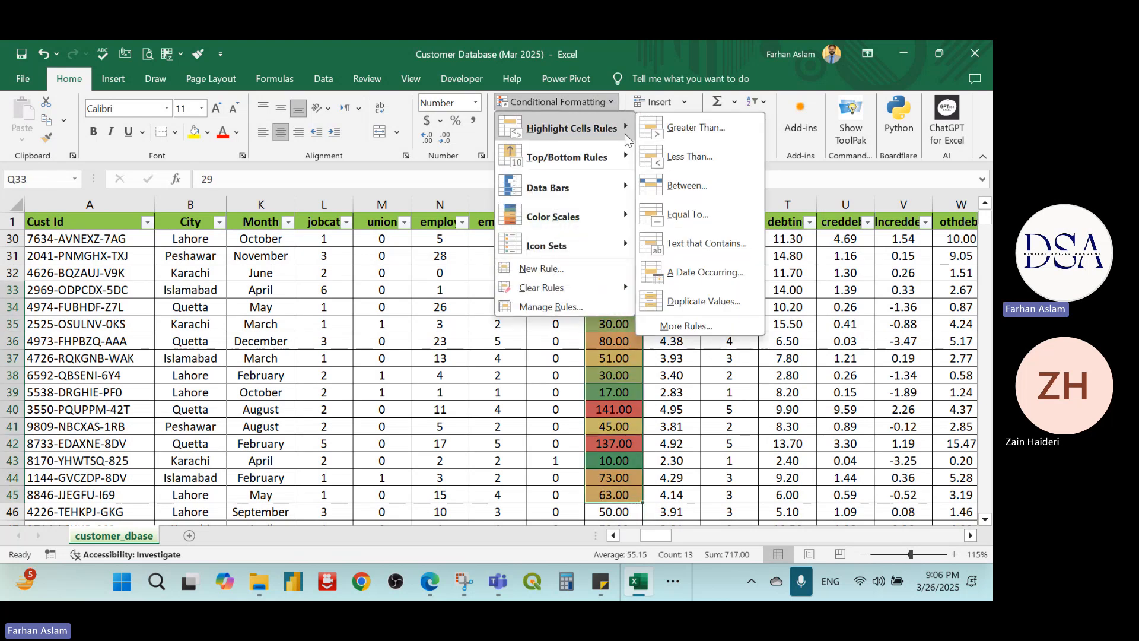
pyautogui.click(689, 278)
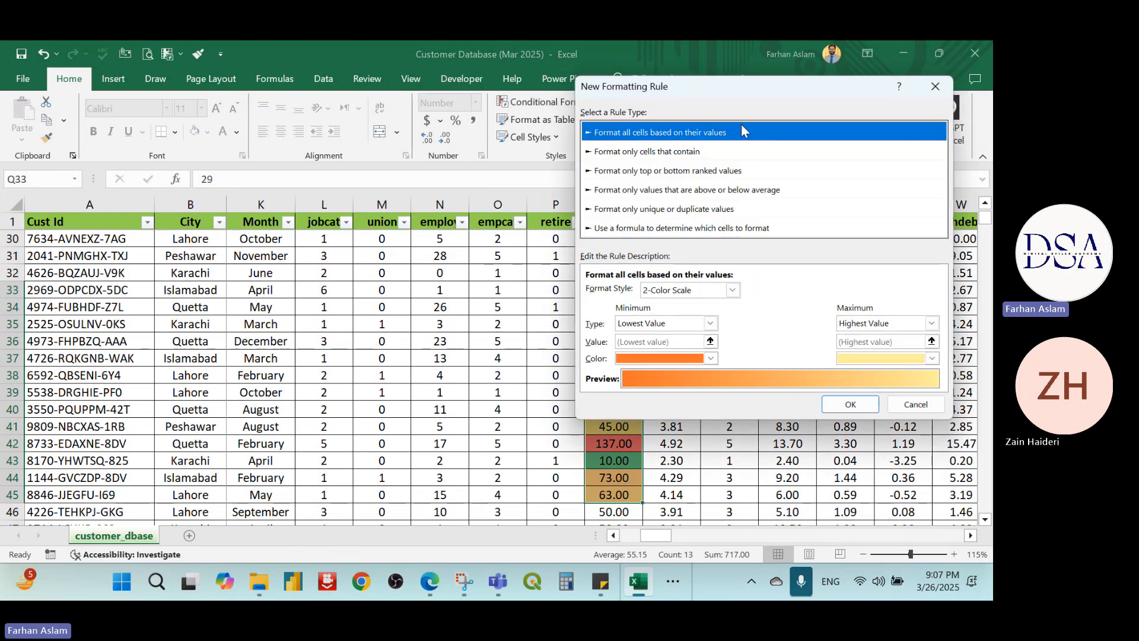
pyautogui.moveTo(778, 88); pyautogui.dragTo(292, 104)
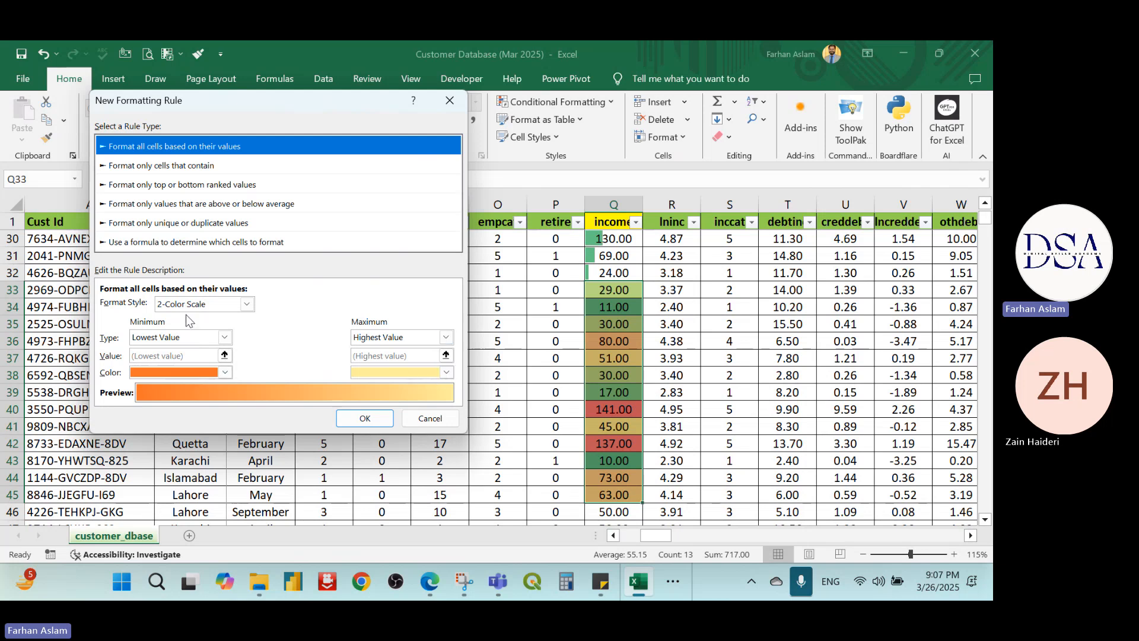
pyautogui.click(246, 304)
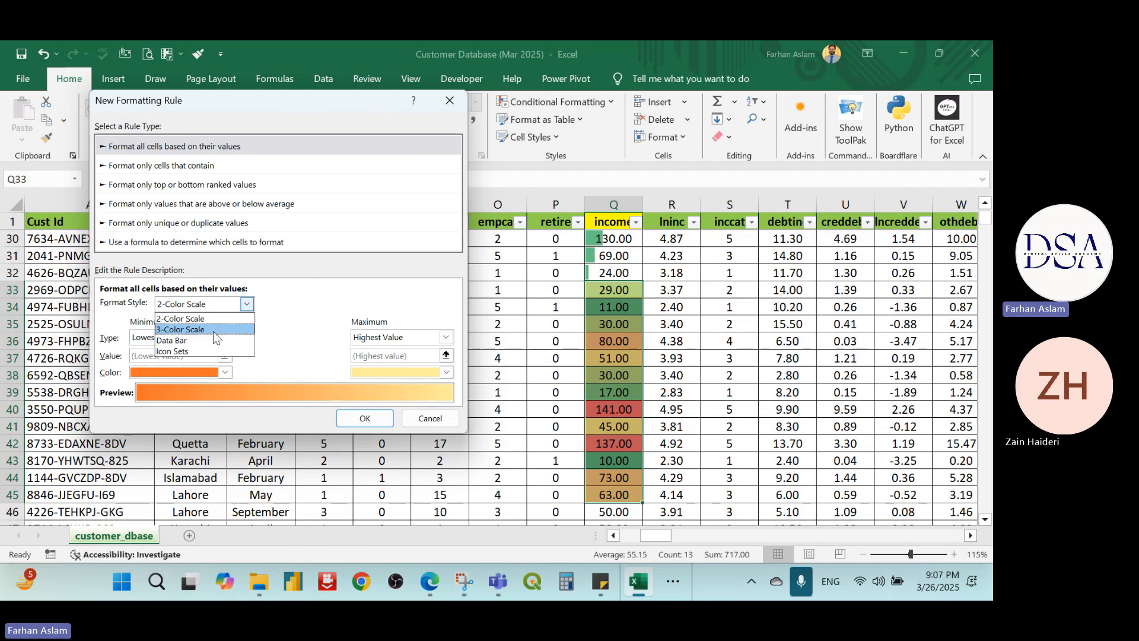
pyautogui.click(213, 331)
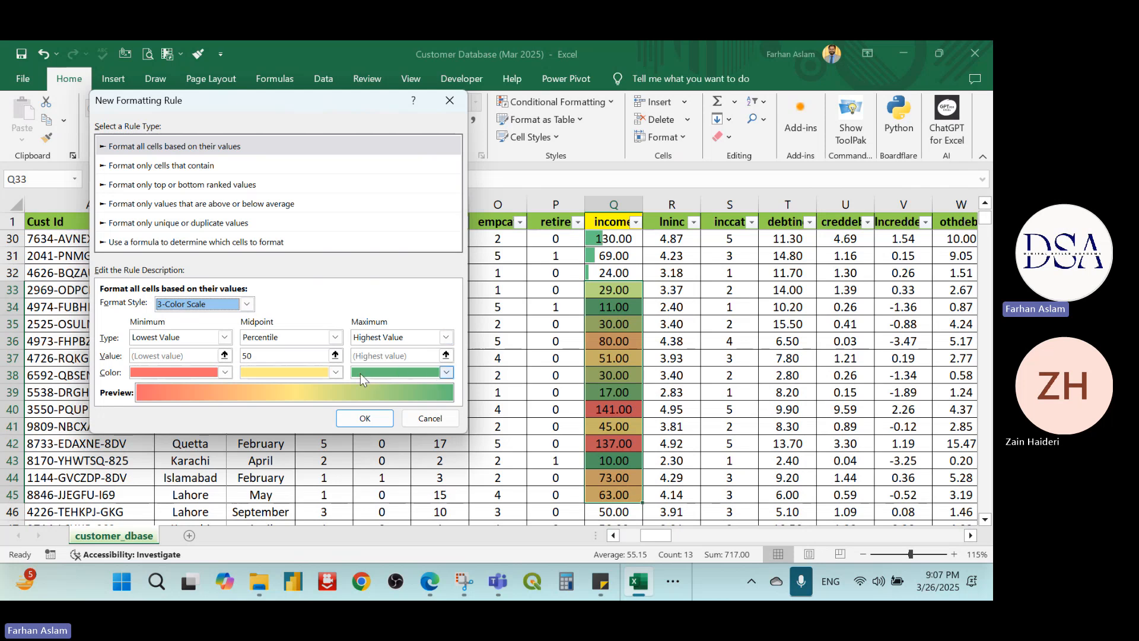
# - Color the scale red for the lowest value, yellow for the midpoint and purple for the highest, and apply the rule
pyautogui.click(225, 373)
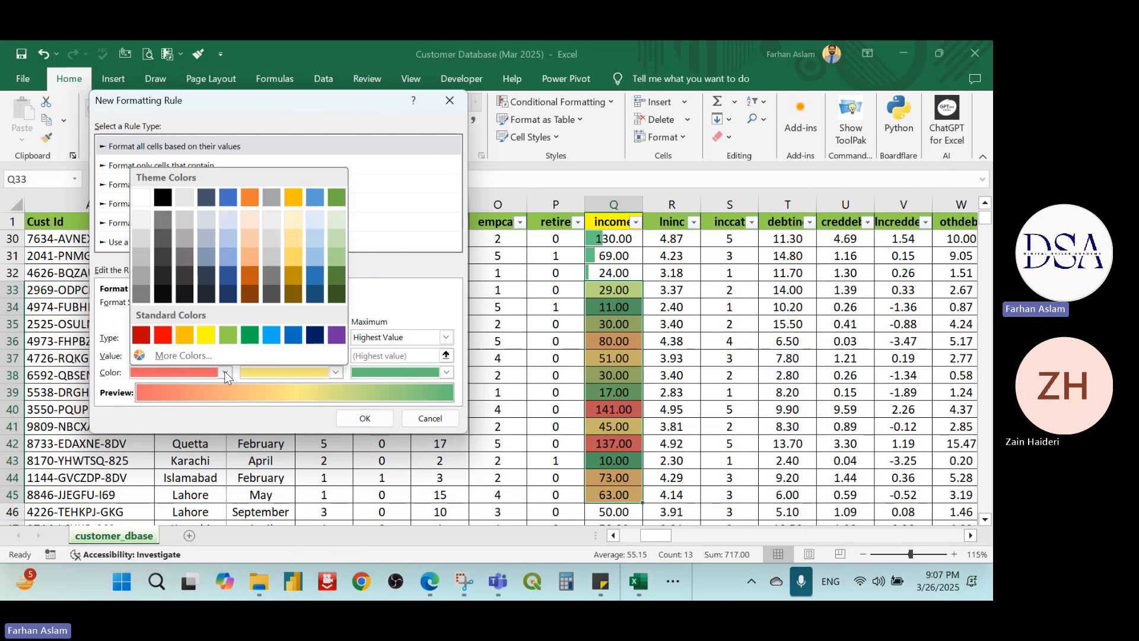
pyautogui.click(163, 336)
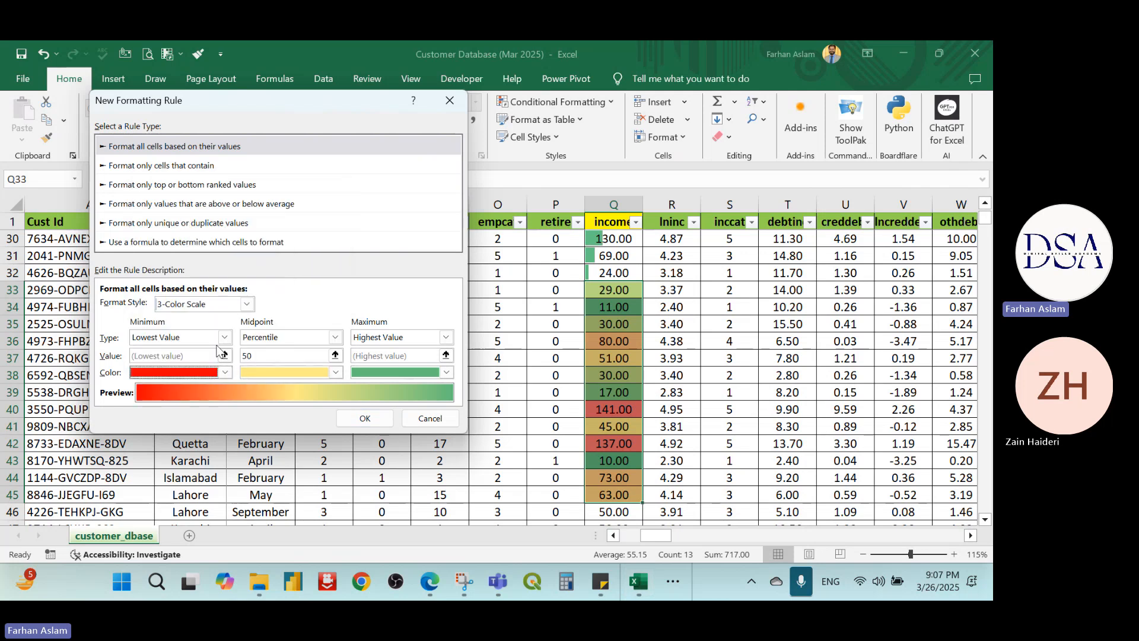
pyautogui.click(446, 372)
pyautogui.click(534, 350)
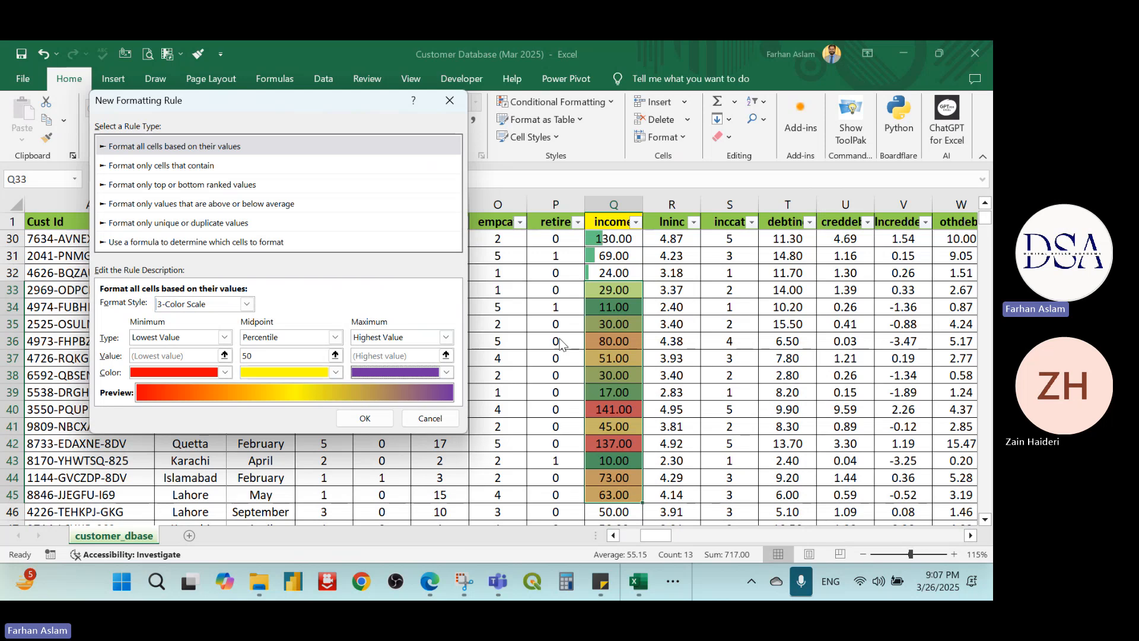
pyautogui.click(364, 418)
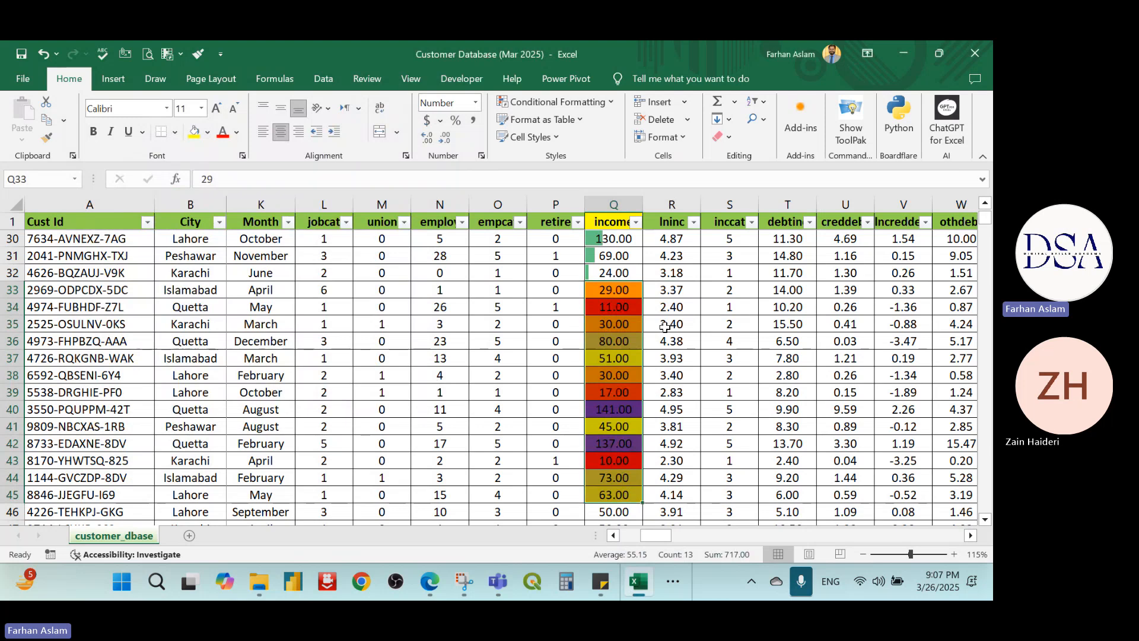
pyautogui.click(619, 308)
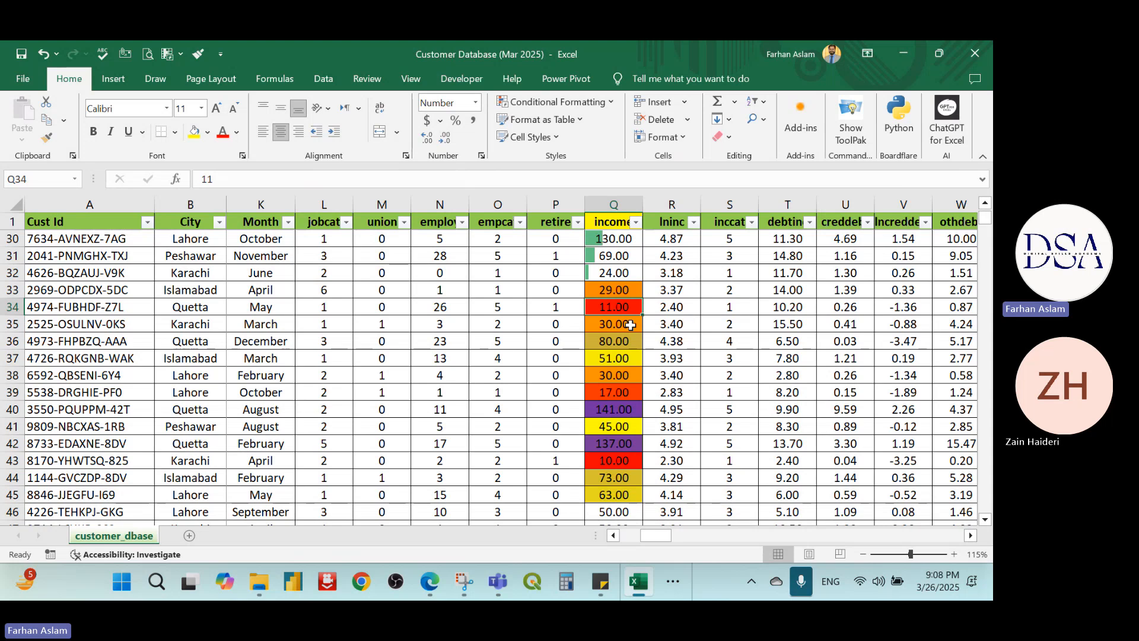
# - Apply the five colored arrows icon set to the income values from Q46 to Q58
pyautogui.scroll(-6, 629, 329)
pyautogui.scroll(2, 629, 330)
pyautogui.moveTo(614, 307); pyautogui.dragTo(614, 511)
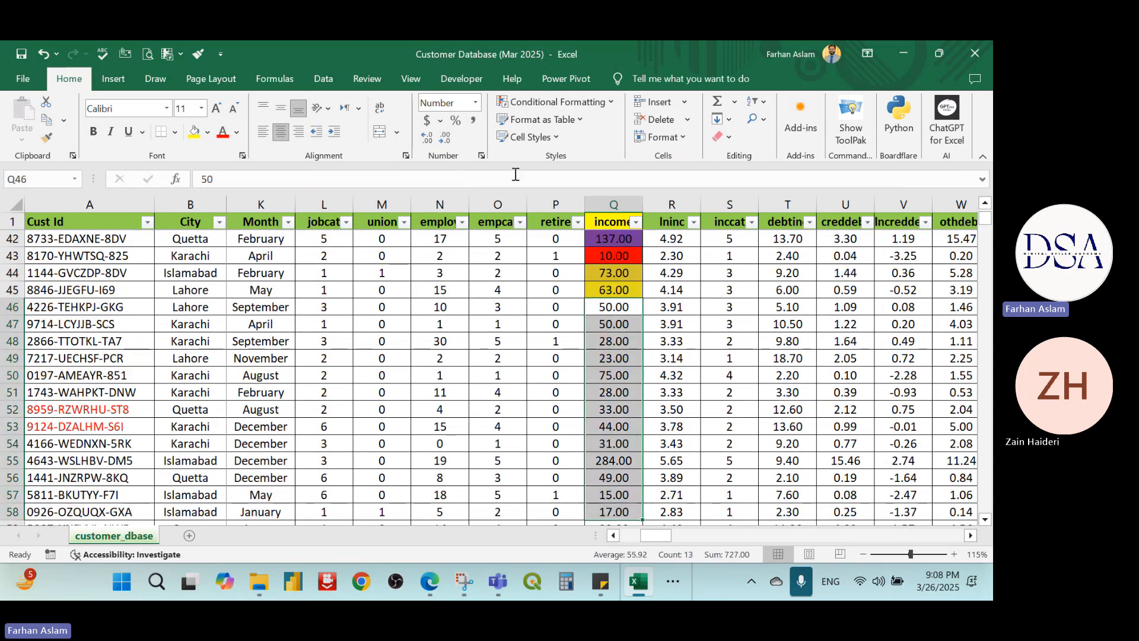
pyautogui.click(589, 106)
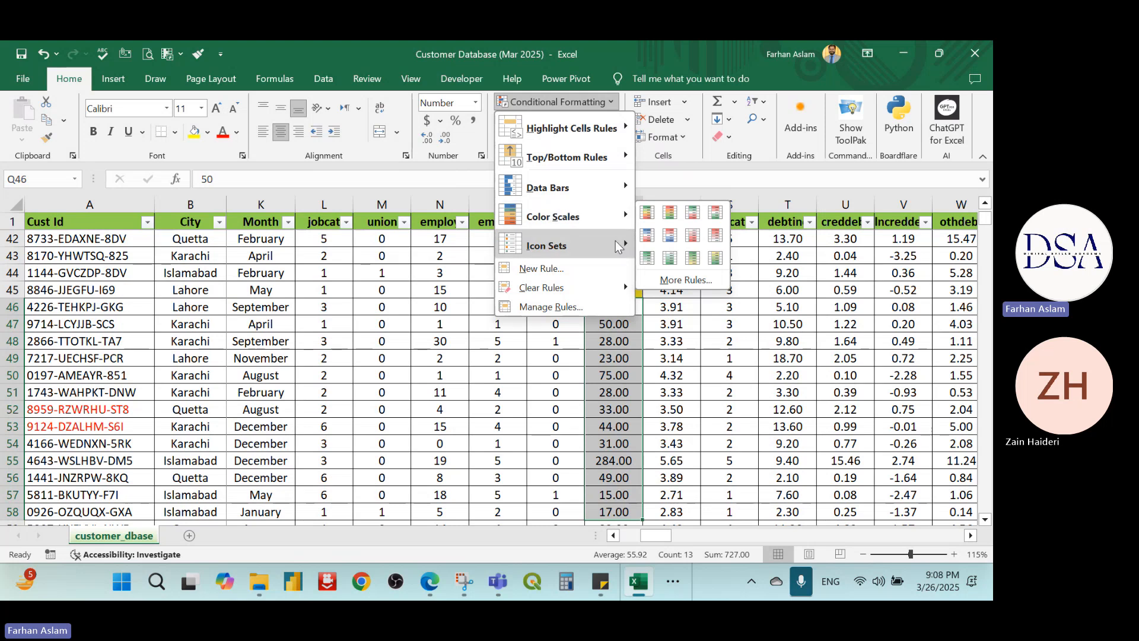
pyautogui.moveTo(614, 241)
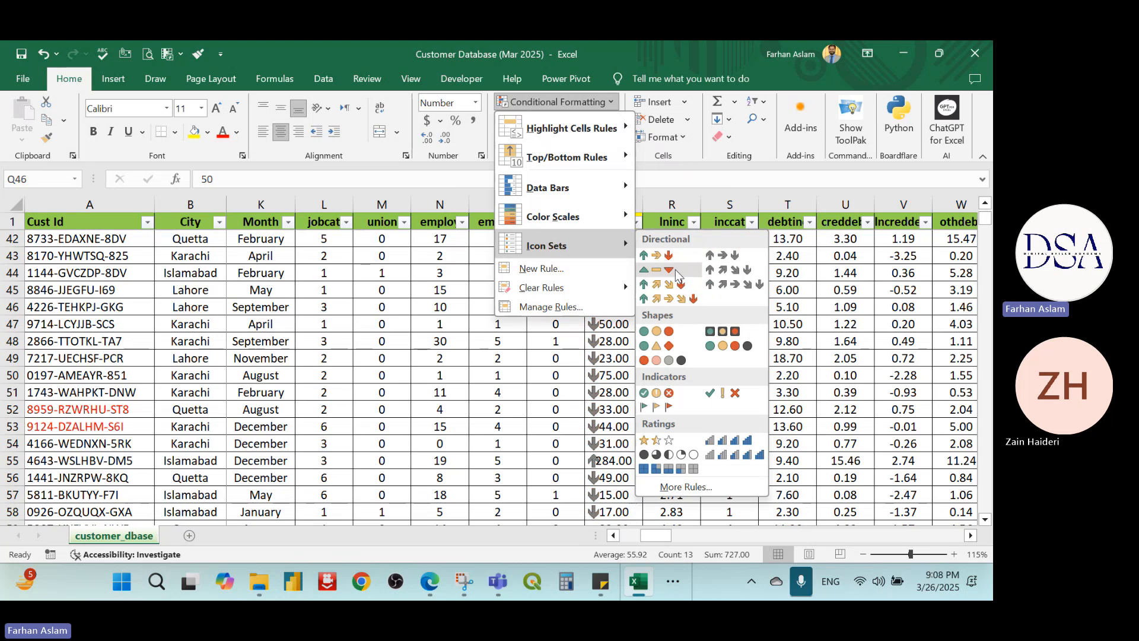
pyautogui.click(680, 299)
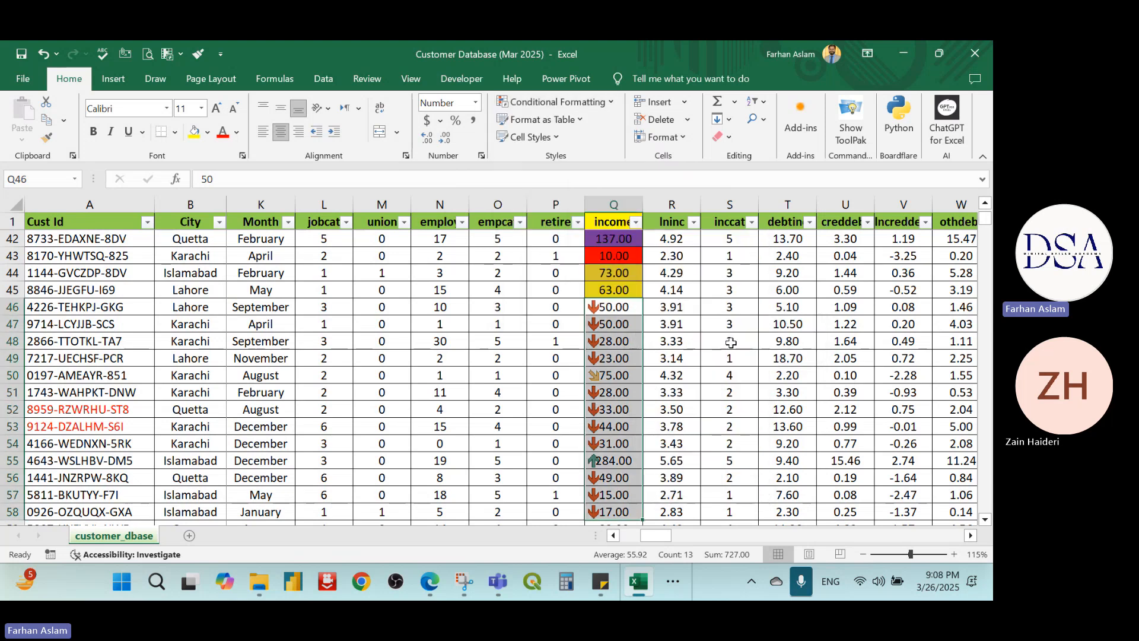
pyautogui.scroll(-1, 731, 342)
pyautogui.scroll(1, 731, 342)
# - Reselect income cells Q46 to Q58 and start a custom icon set rule with three traffic-light circles
pyautogui.click(620, 307)
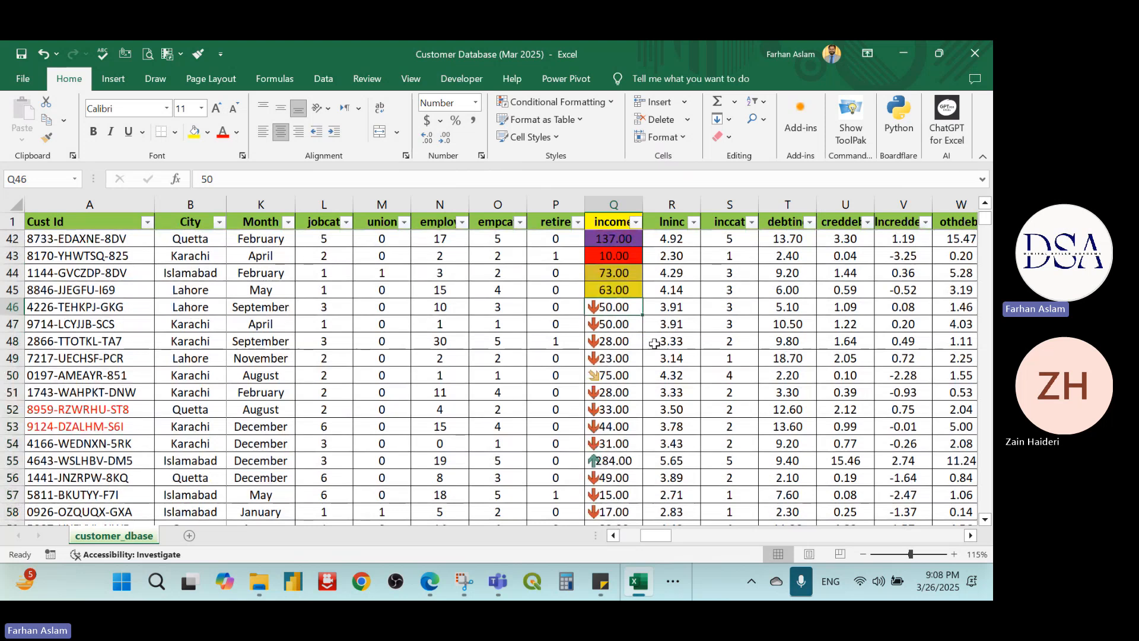
pyautogui.hotkey('shift', 'Down')
pyautogui.hotkey('shift', 'Down')
pyautogui.hotkey('shift', 'Down')
pyautogui.hotkey('shift', 'Down')
pyautogui.hotkey('shift', 'Down')
pyautogui.hotkey('shift', 'Down')
pyautogui.hotkey('shift', 'Down')
pyautogui.hotkey('shift', 'Down')
pyautogui.hotkey('shift', 'Down')
pyautogui.hotkey('shift', 'Down')
pyautogui.hotkey('shift', 'Down')
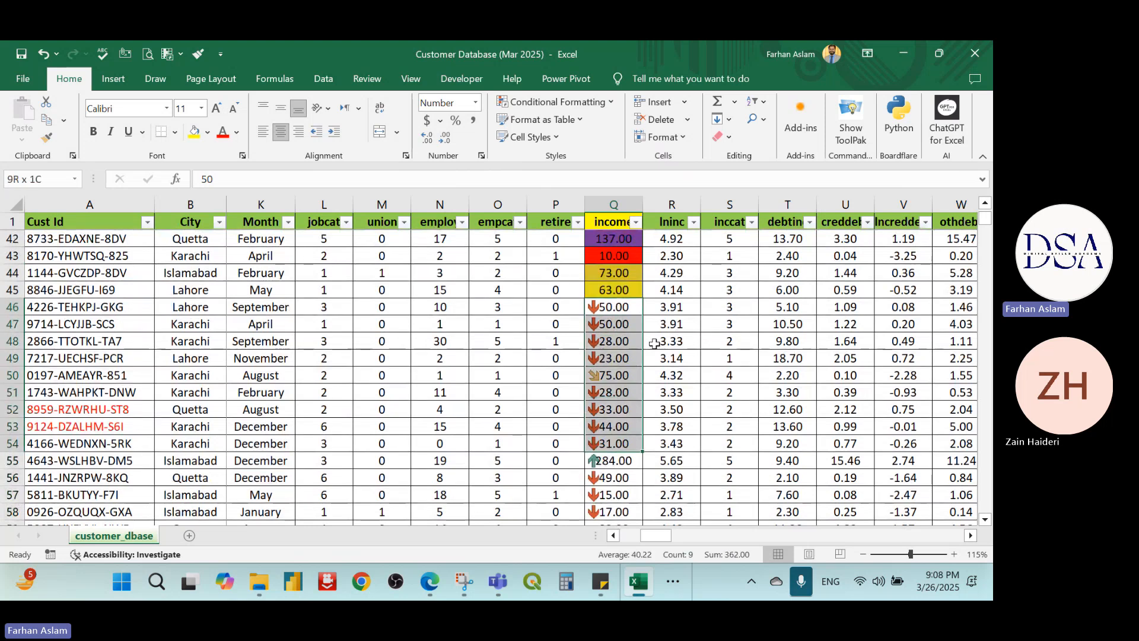
pyautogui.hotkey('shift', 'Down')
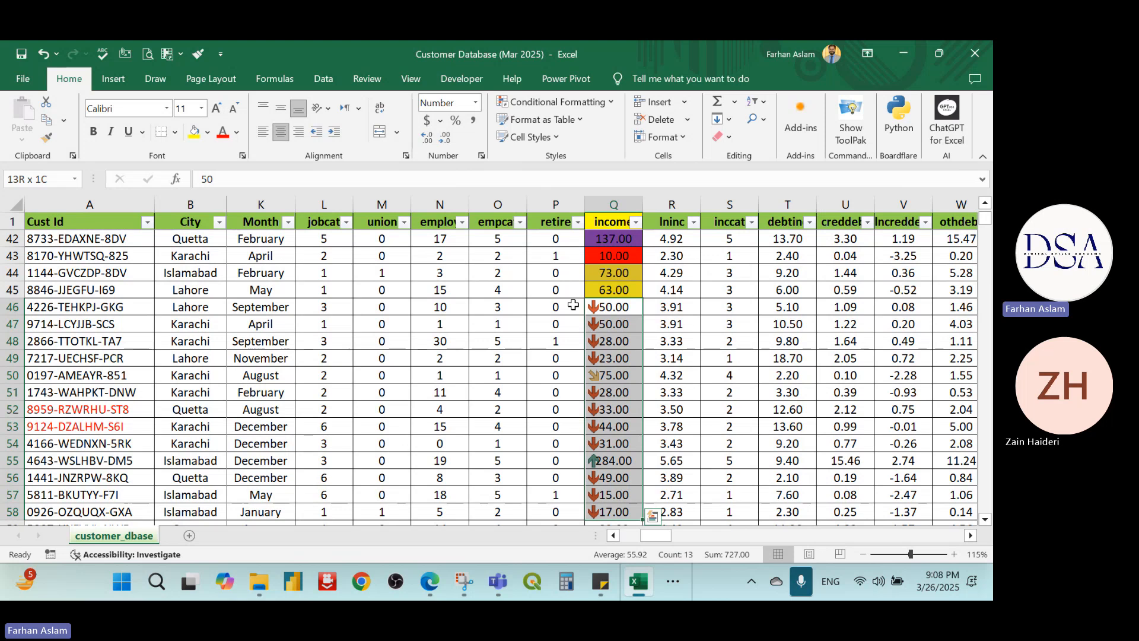
pyautogui.scroll(-1, 573, 305)
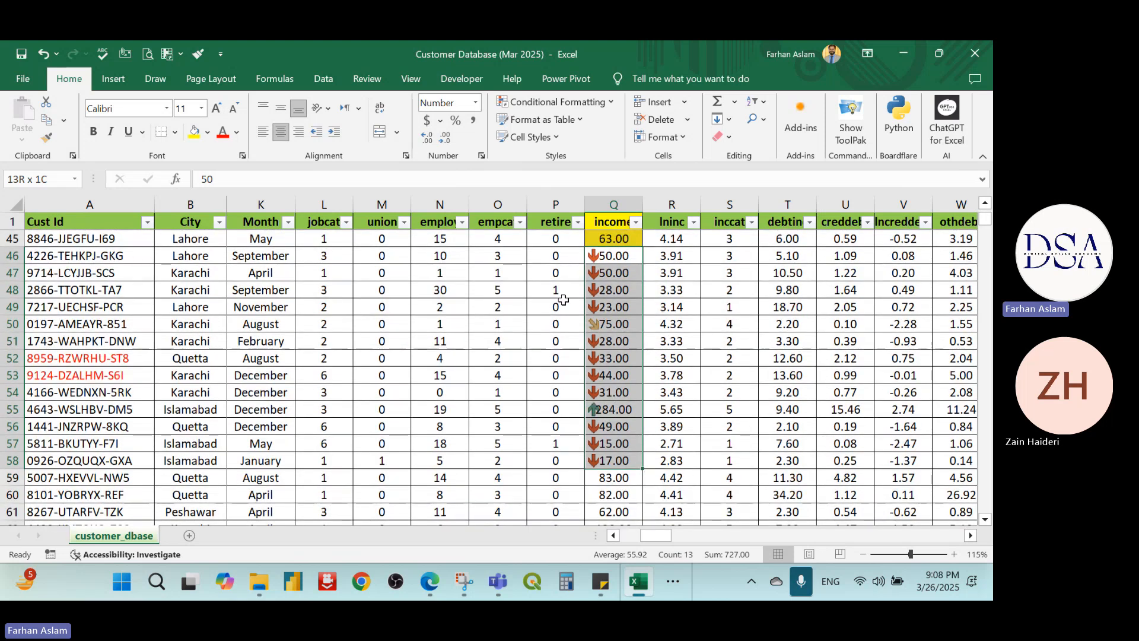
pyautogui.click(615, 104)
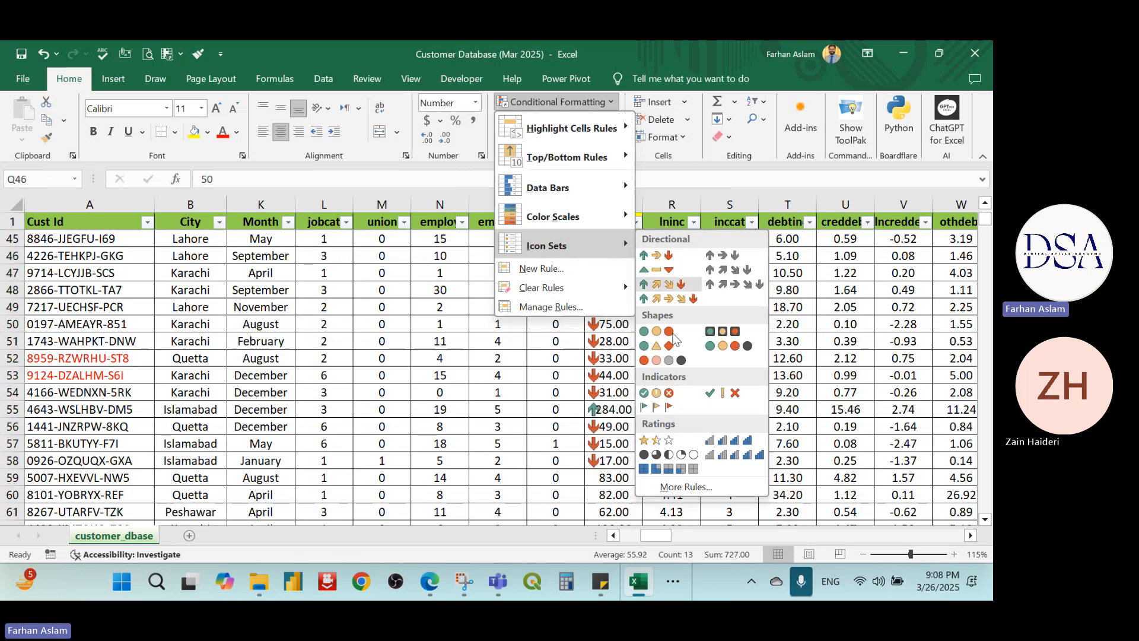
pyautogui.click(681, 485)
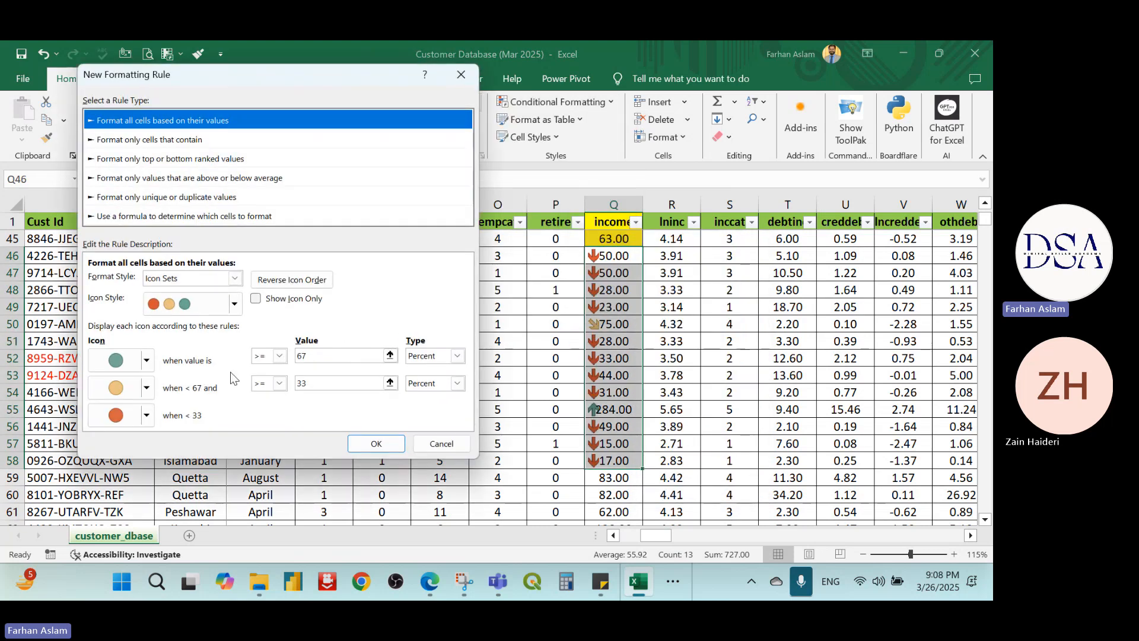
pyautogui.moveTo(371, 73); pyautogui.dragTo(324, 107)
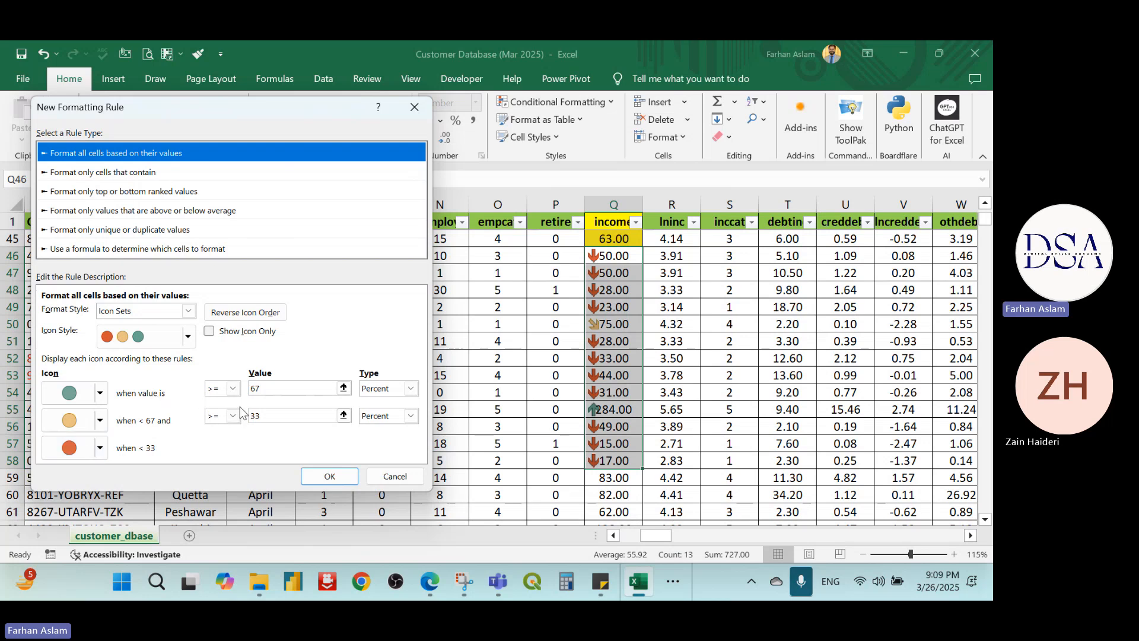
# - Set the percent thresholds to 57 for the green icon and 34 for the yellow icon
pyautogui.click(344, 388)
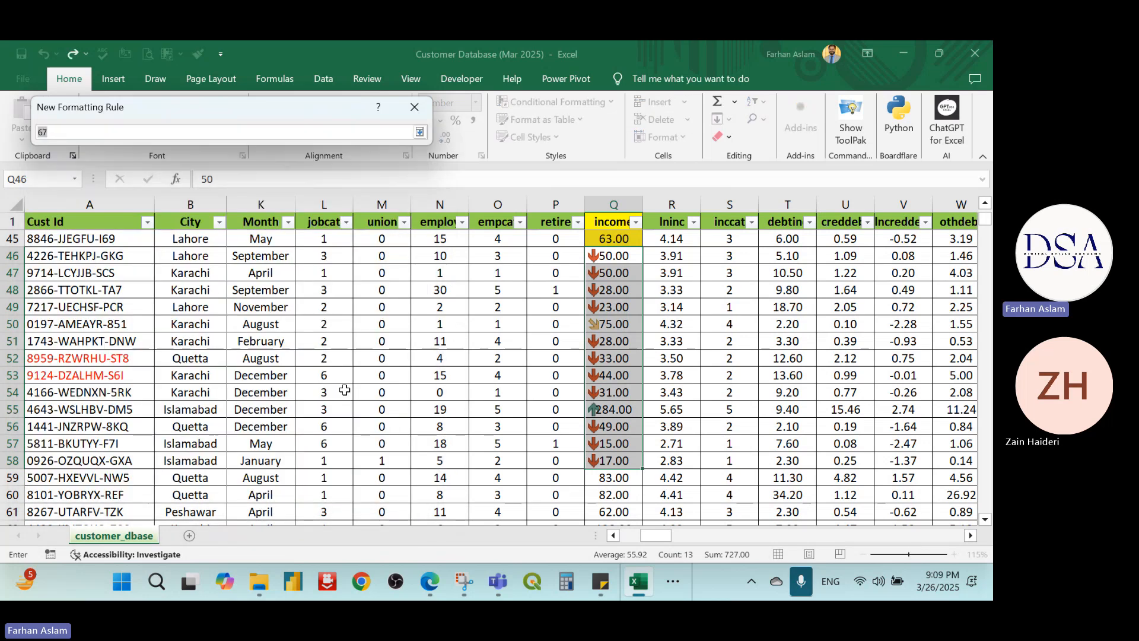
pyautogui.write('5')
pyautogui.click(420, 132)
pyautogui.click(285, 417)
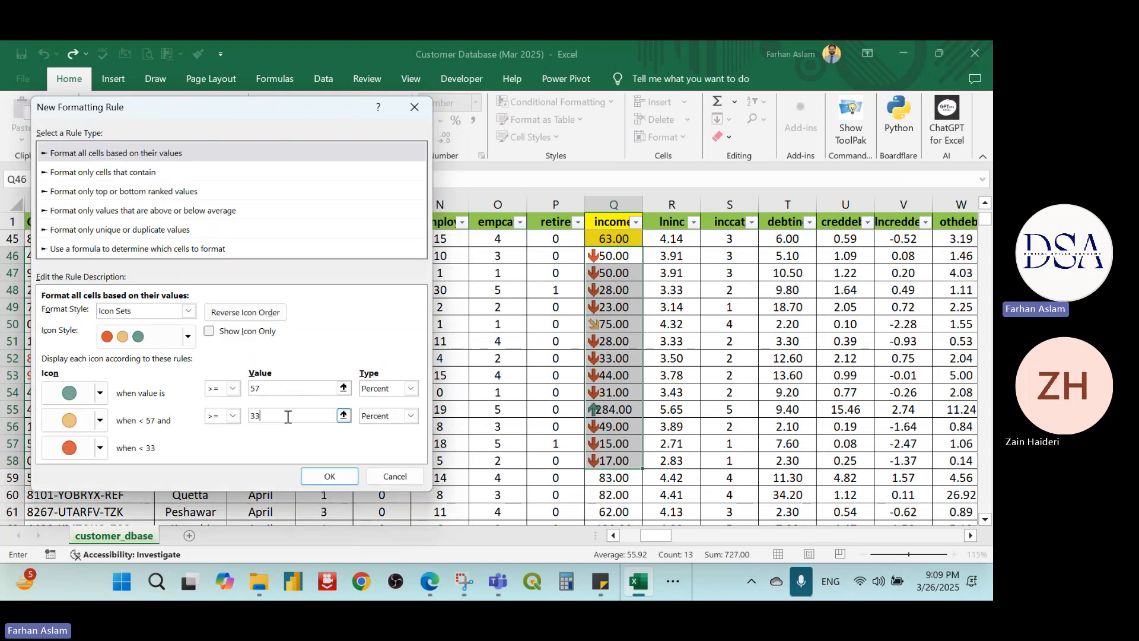
pyautogui.moveTo(289, 416); pyautogui.dragTo(235, 415)
pyautogui.write('43')
pyautogui.moveTo(292, 419); pyautogui.dragTo(180, 421)
pyautogui.write('34')
# - Switch both icon thresholds to the Number type and set the green icon's value to 100
pyautogui.click(409, 391)
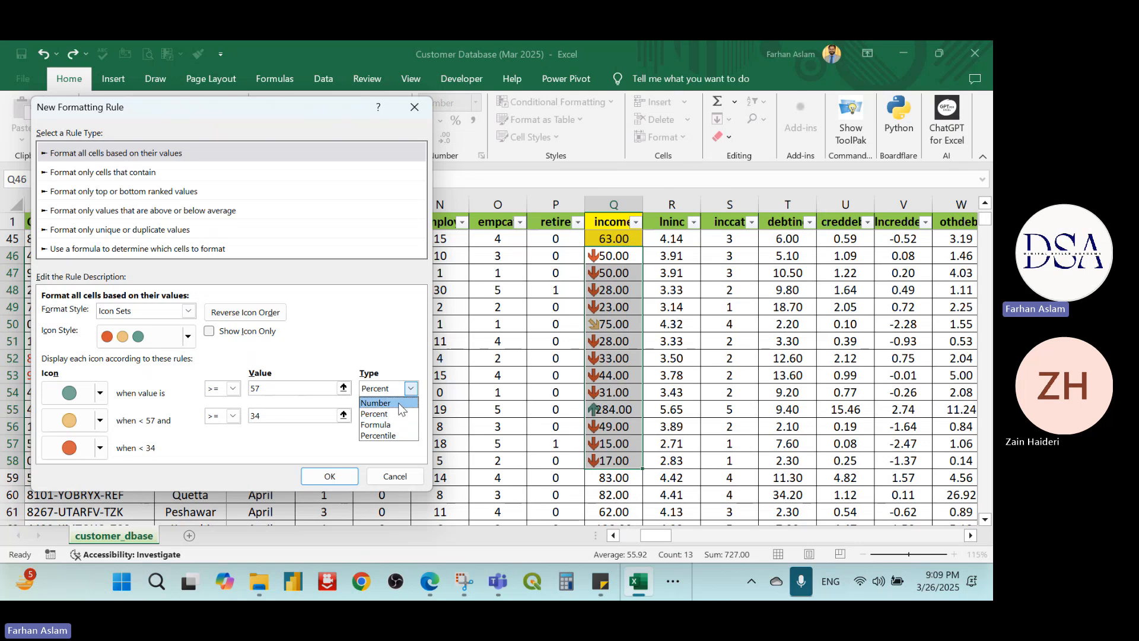
pyautogui.click(400, 404)
pyautogui.click(401, 415)
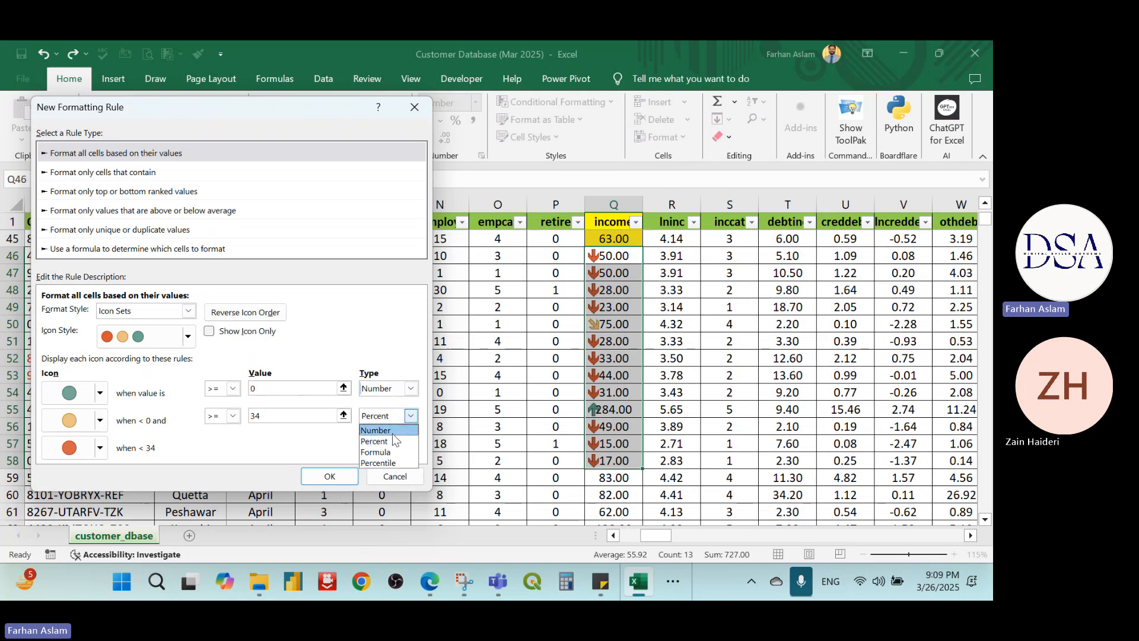
pyautogui.click(392, 431)
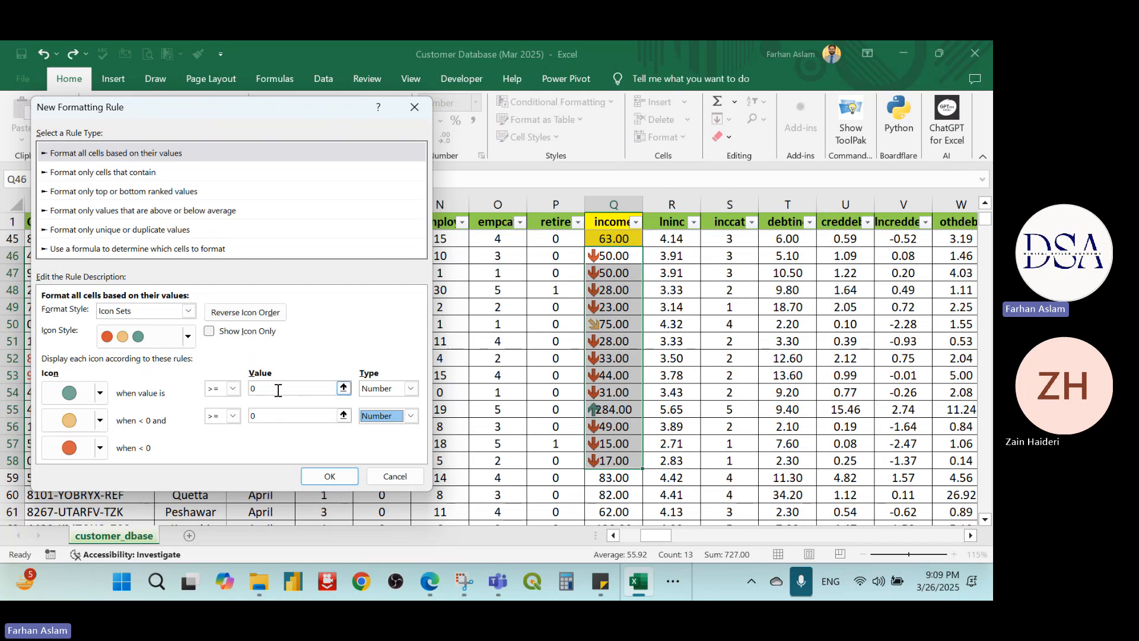
pyautogui.click(257, 389)
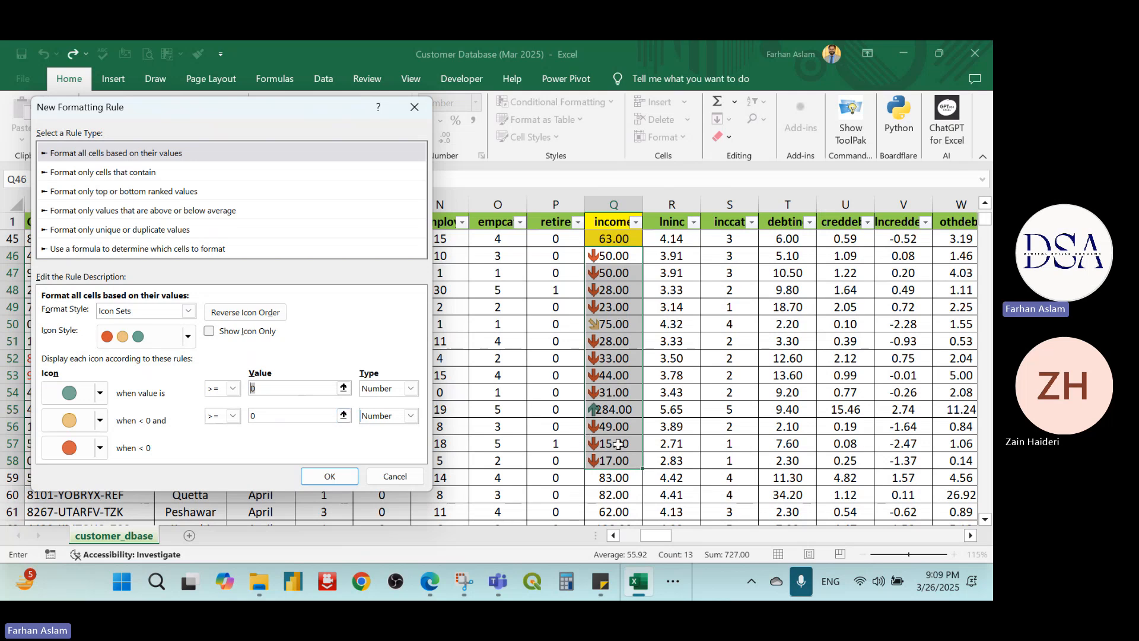
pyautogui.write('100')
# - Set the yellow icon's condition to greater than 80 and apply the icon set rule
pyautogui.click(234, 416)
pyautogui.click(219, 441)
pyautogui.press('Tab')
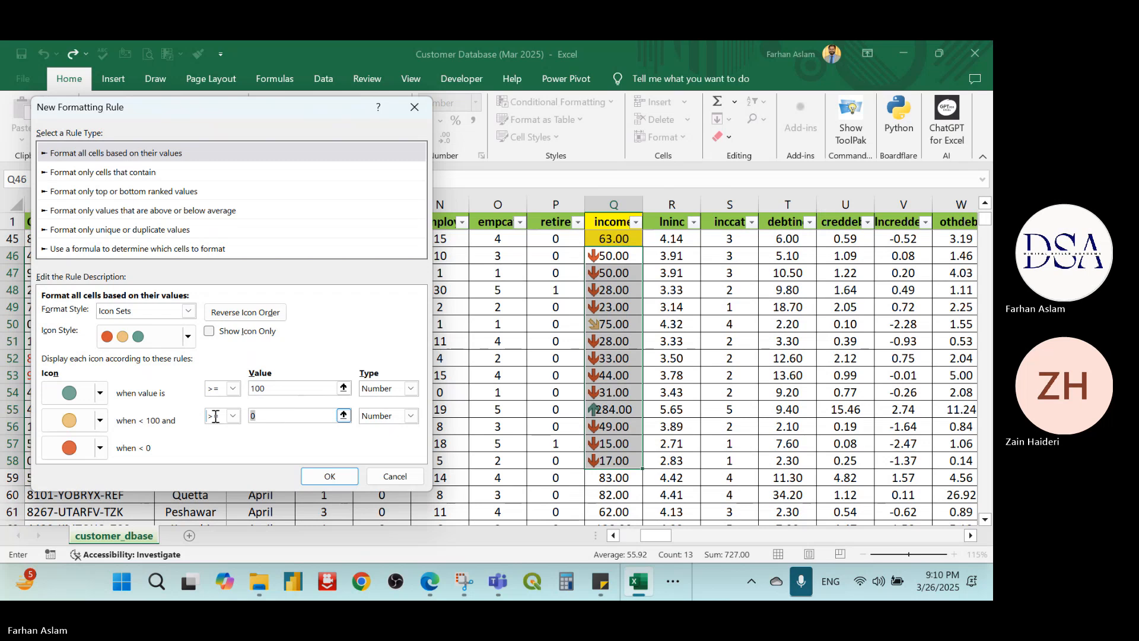
pyautogui.scroll(1, 232, 424)
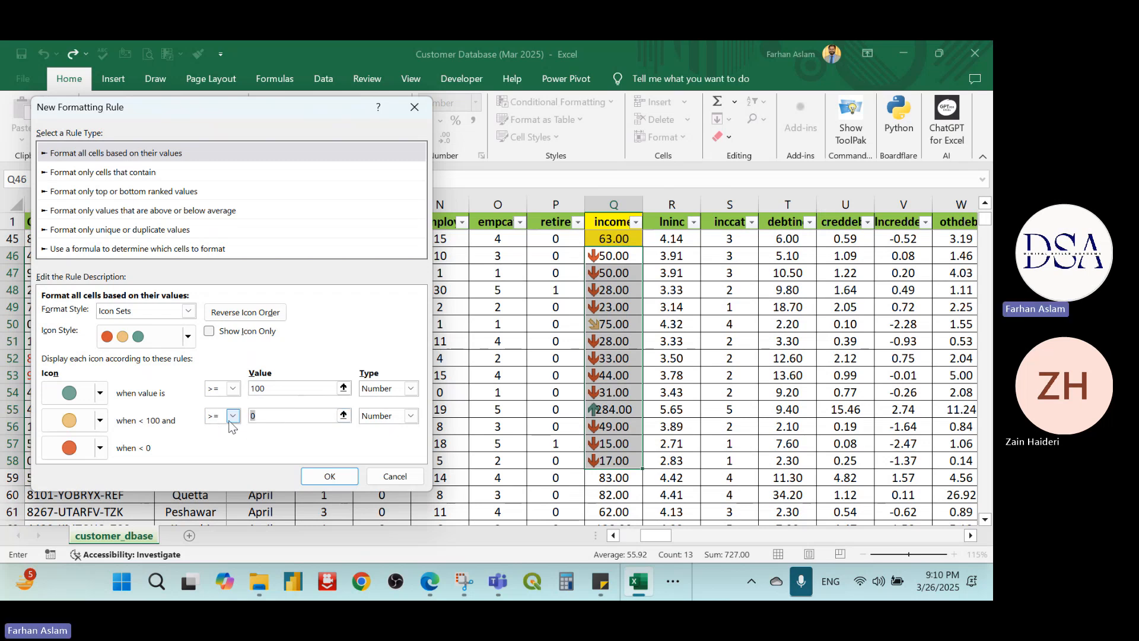
pyautogui.click(231, 418)
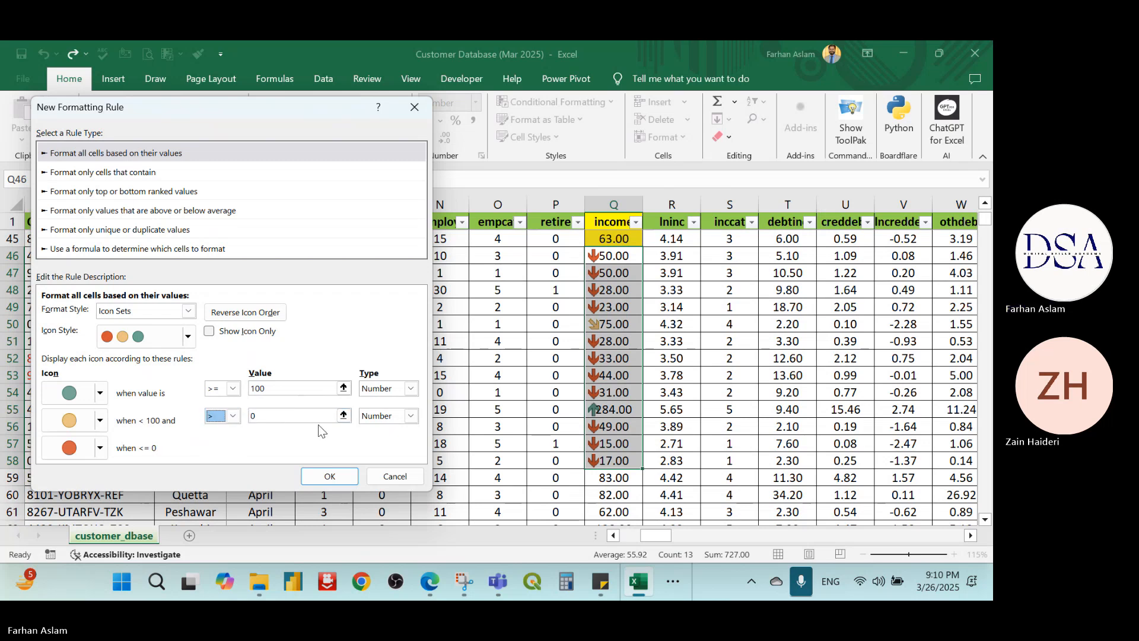
pyautogui.press('Tab')
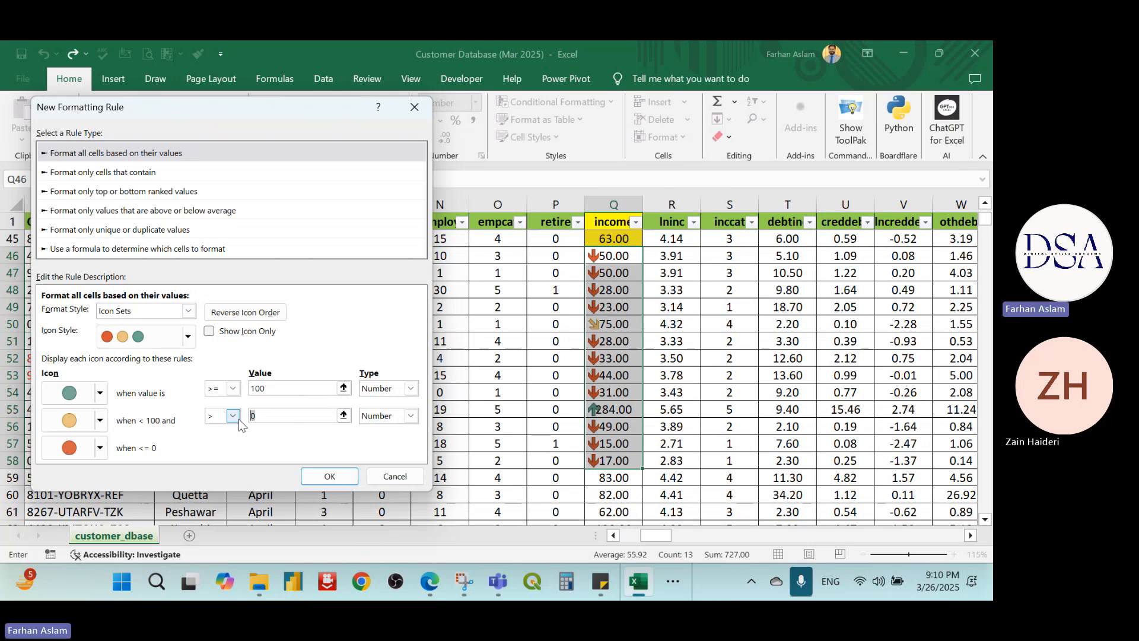
pyautogui.write('80')
pyautogui.click(330, 477)
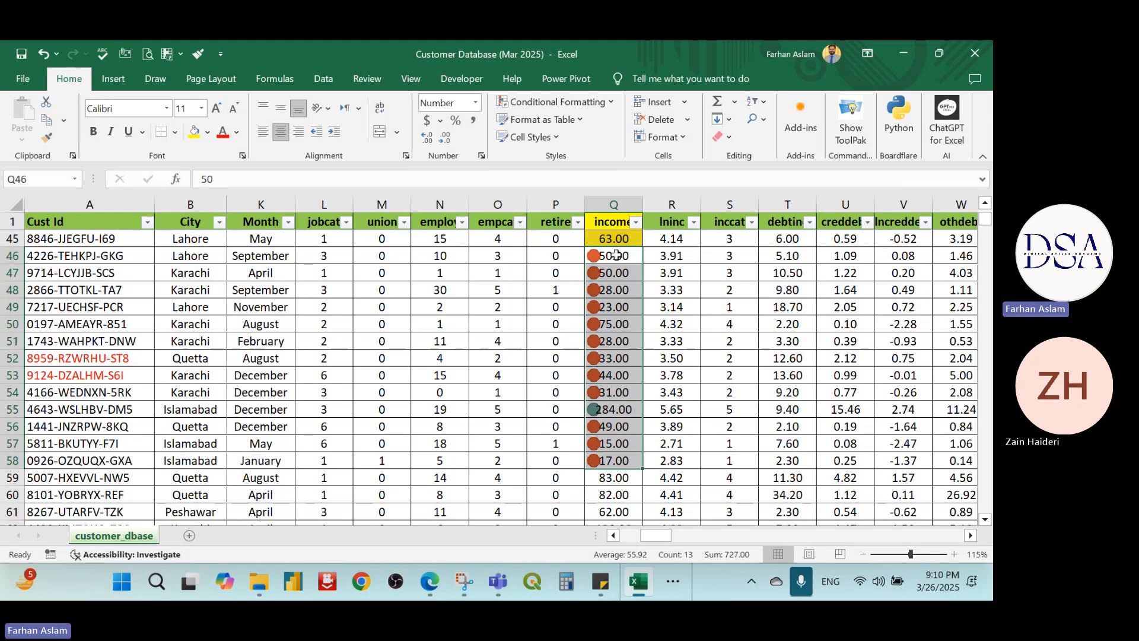
# - Select income cells Q46 to Q58 and examine their icon set rules in the Conditional Formatting Rules Manager
pyautogui.click(616, 254)
pyautogui.hotkey('shift', 'Down')
pyautogui.hotkey('shift', 'Down')
pyautogui.hotkey('shift', 'Down')
pyautogui.hotkey('shift', 'Down')
pyautogui.hotkey('shift', 'Down')
pyautogui.hotkey('shift', 'Down')
pyautogui.hotkey('shift', 'Down')
pyautogui.hotkey('shift', 'Down')
pyautogui.hotkey('shift', 'Down')
pyautogui.hotkey('shift', 'Down')
pyautogui.hotkey('shift', 'Down')
pyautogui.hotkey('shift', 'Down')
pyautogui.hotkey('shift', 'Down')
pyautogui.hotkey('shift', 'Down')
pyautogui.hotkey('shift', 'Down')
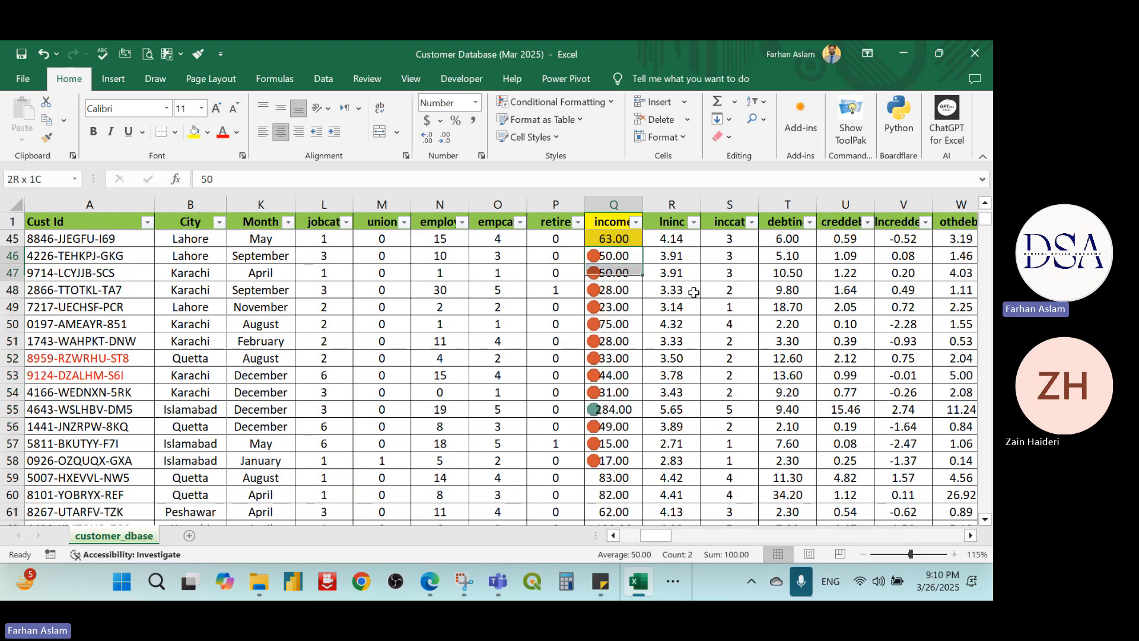
pyautogui.hotkey('shift', 'Up')
pyautogui.hotkey('shift', 'Up')
pyautogui.hotkey('shift', 'Up')
pyautogui.hotkey('shift', 'Up')
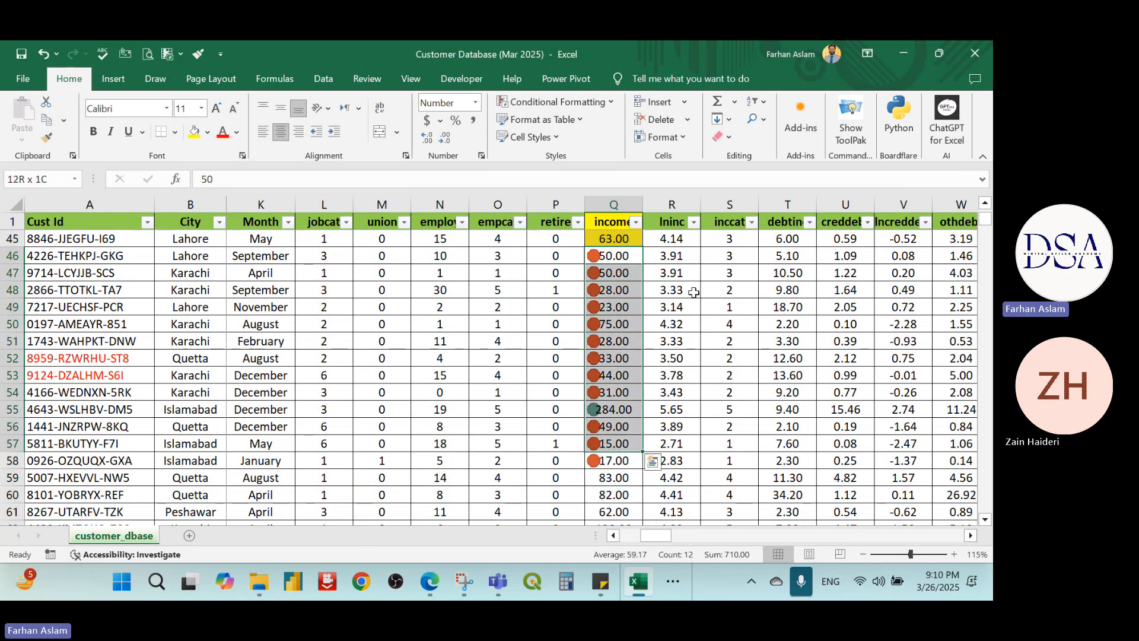
pyautogui.hotkey('shift', 'Down')
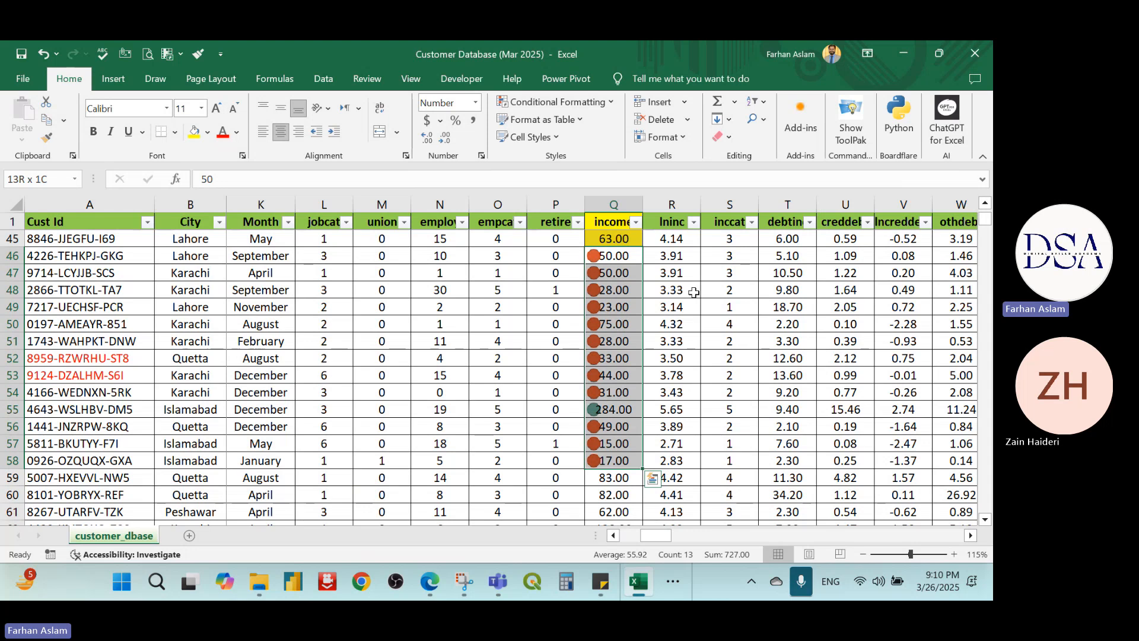
pyautogui.click(611, 102)
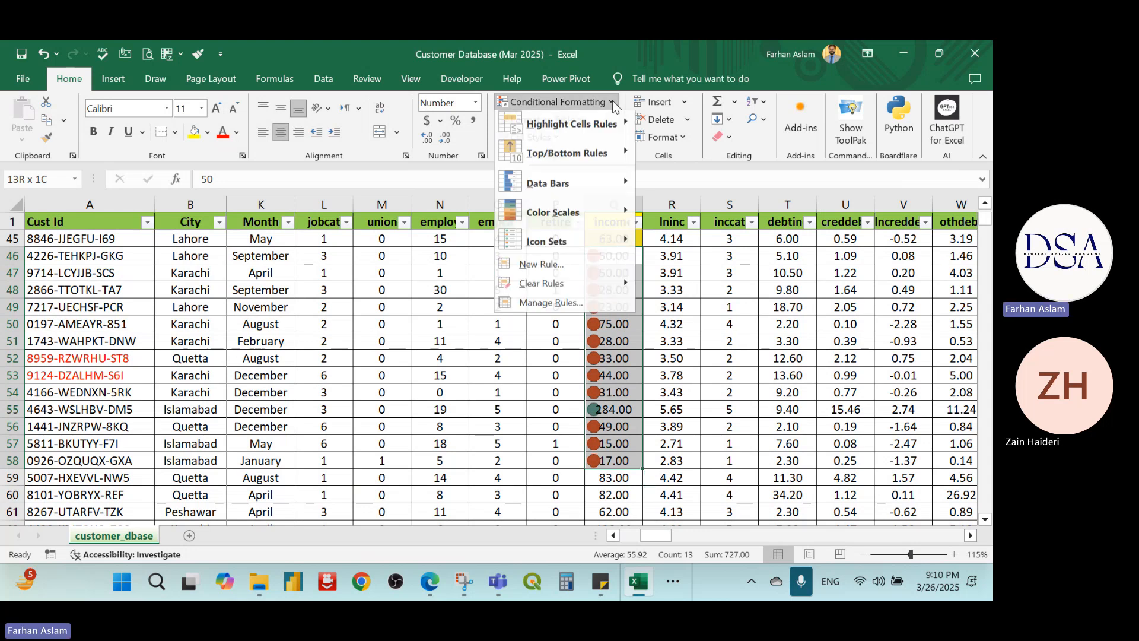
pyautogui.moveTo(611, 249)
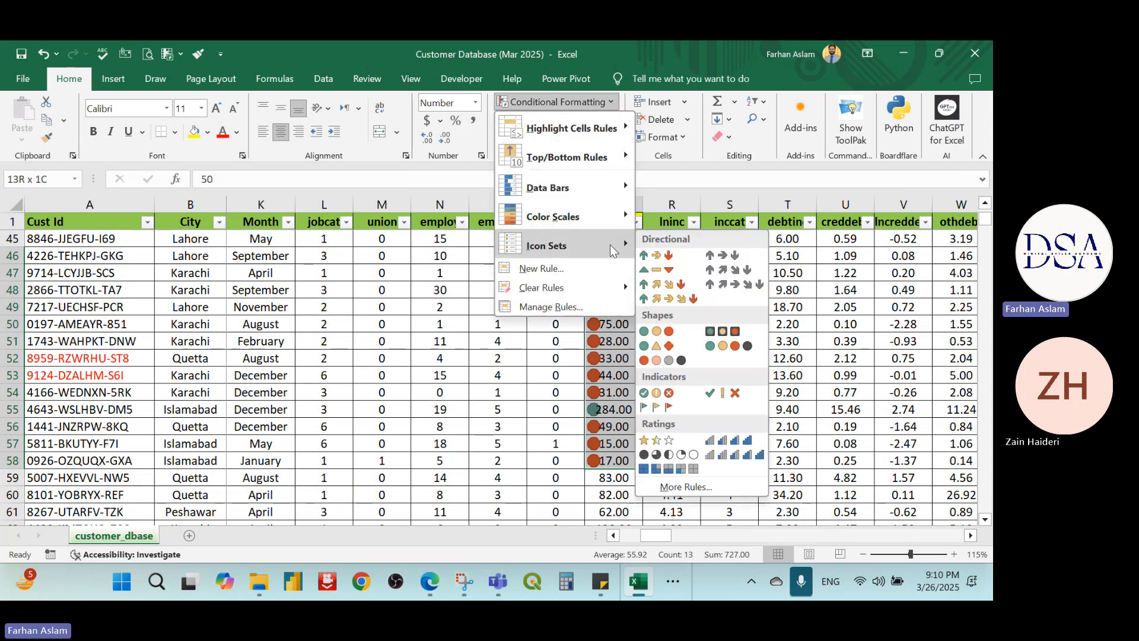
pyautogui.click(606, 303)
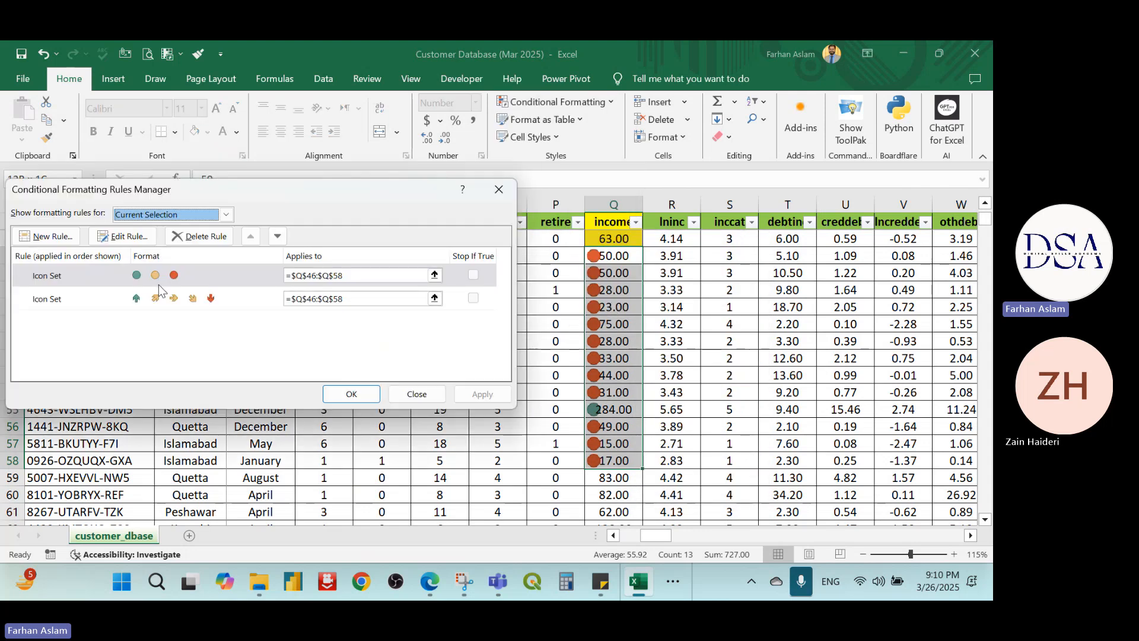
pyautogui.click(156, 301)
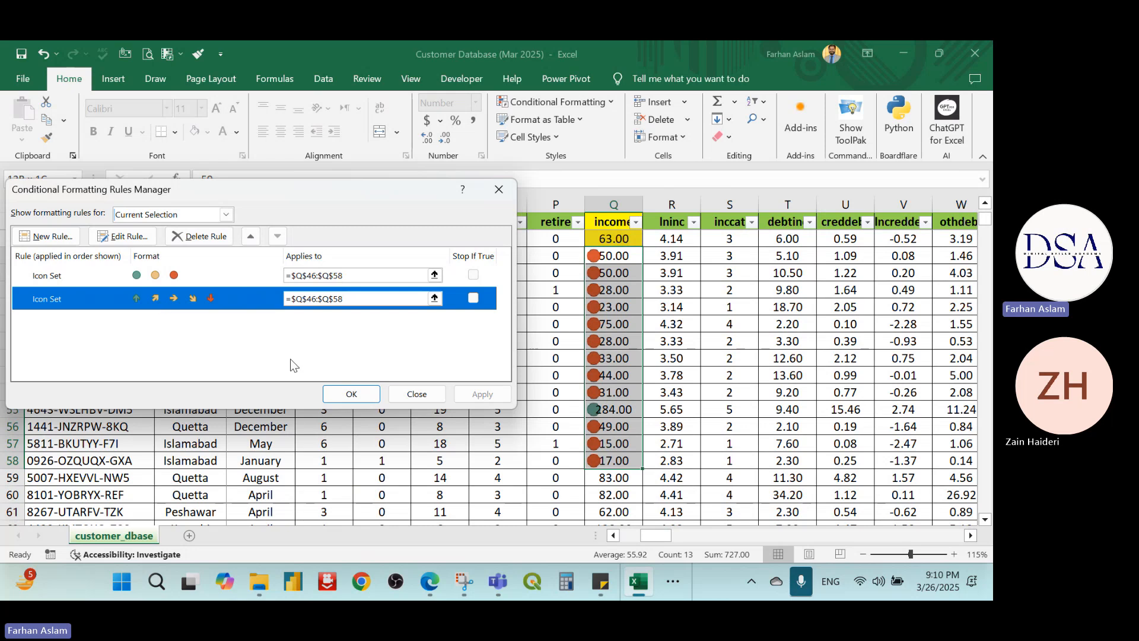
pyautogui.click(350, 394)
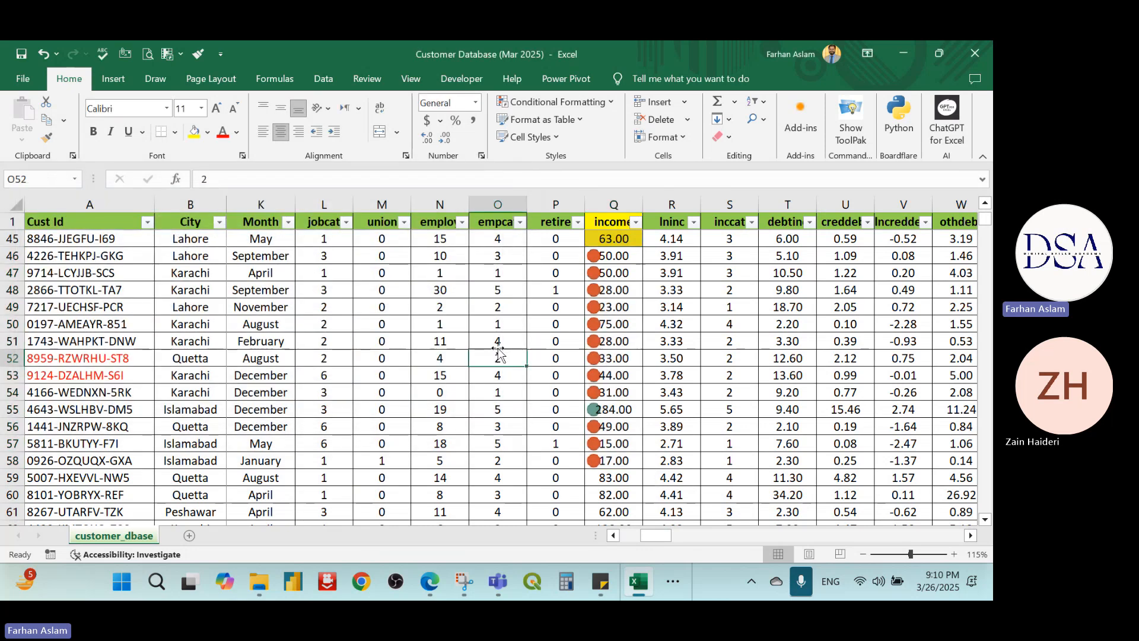
# - Reselect income cells Q46 to Q58 and check the order, ranges and Stop If True options of their icon set rules
pyautogui.moveTo(624, 255); pyautogui.dragTo(611, 462)
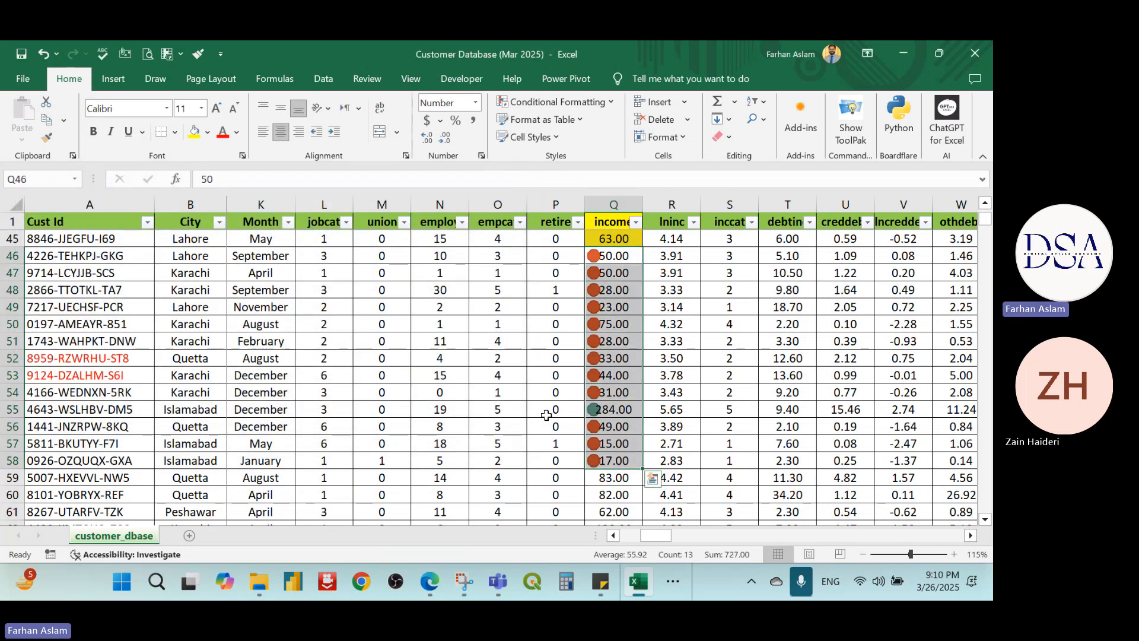
pyautogui.click(610, 109)
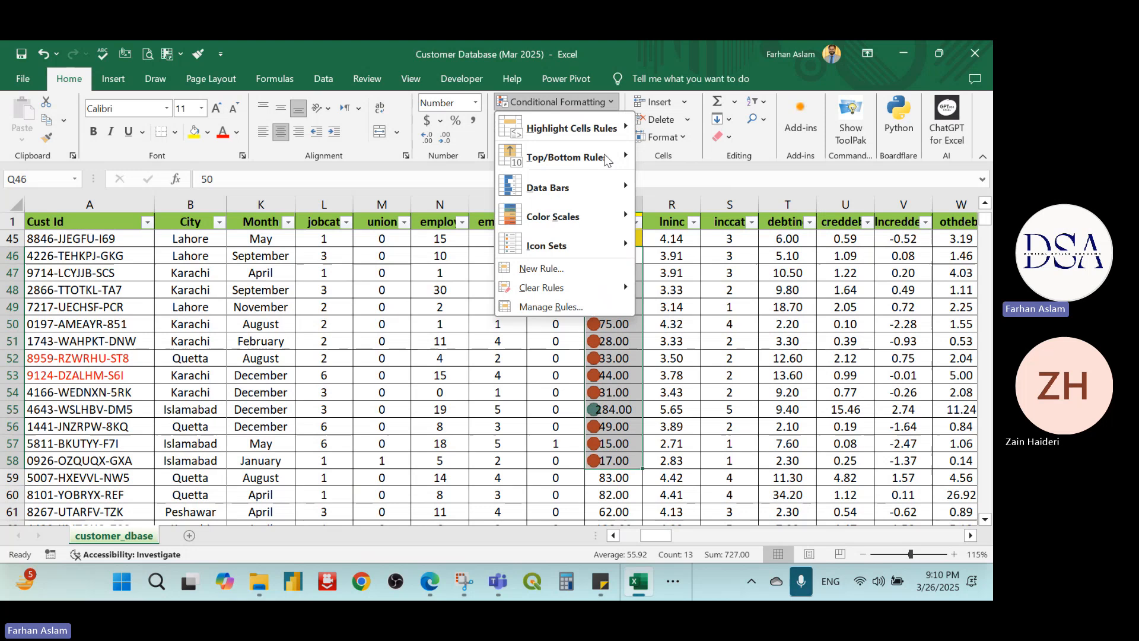
pyautogui.click(566, 305)
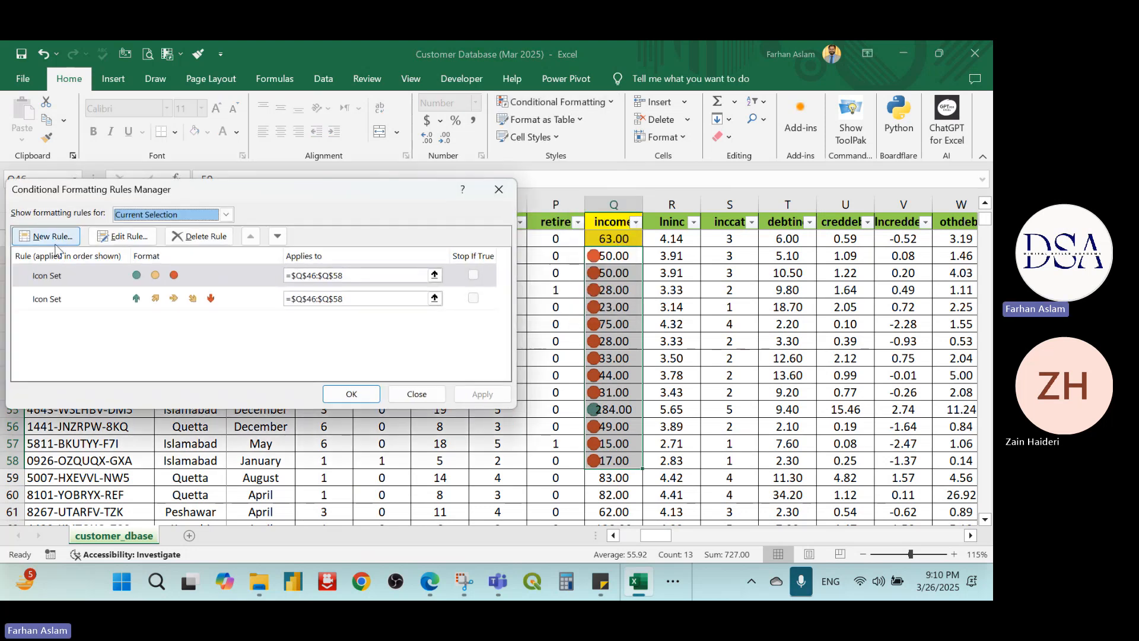
pyautogui.click(226, 214)
pyautogui.click(226, 214)
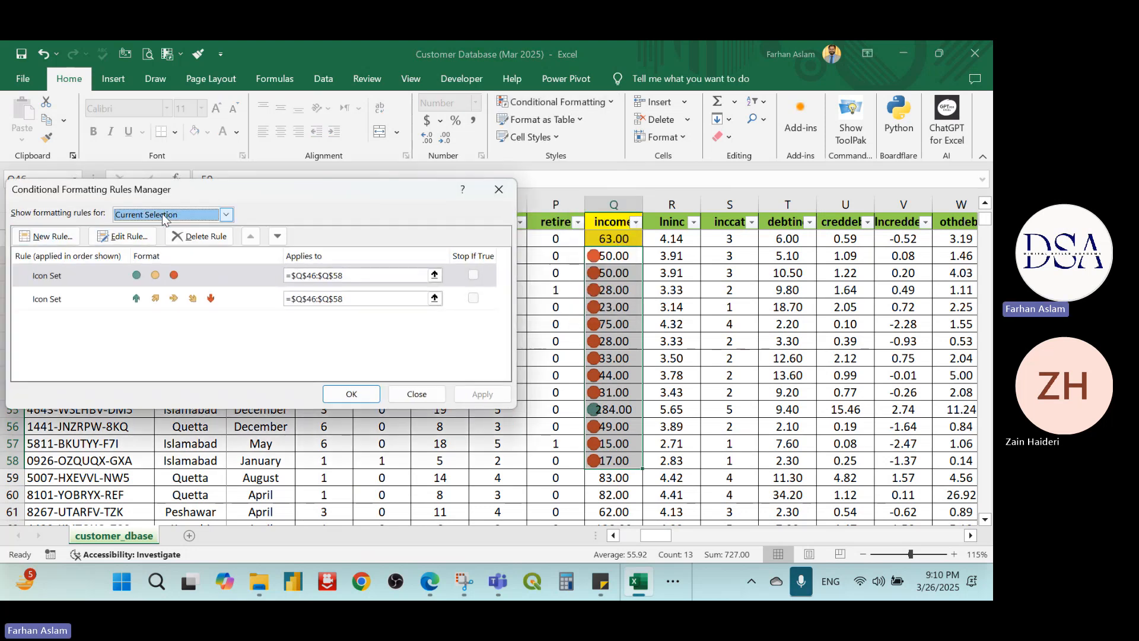
pyautogui.click(174, 278)
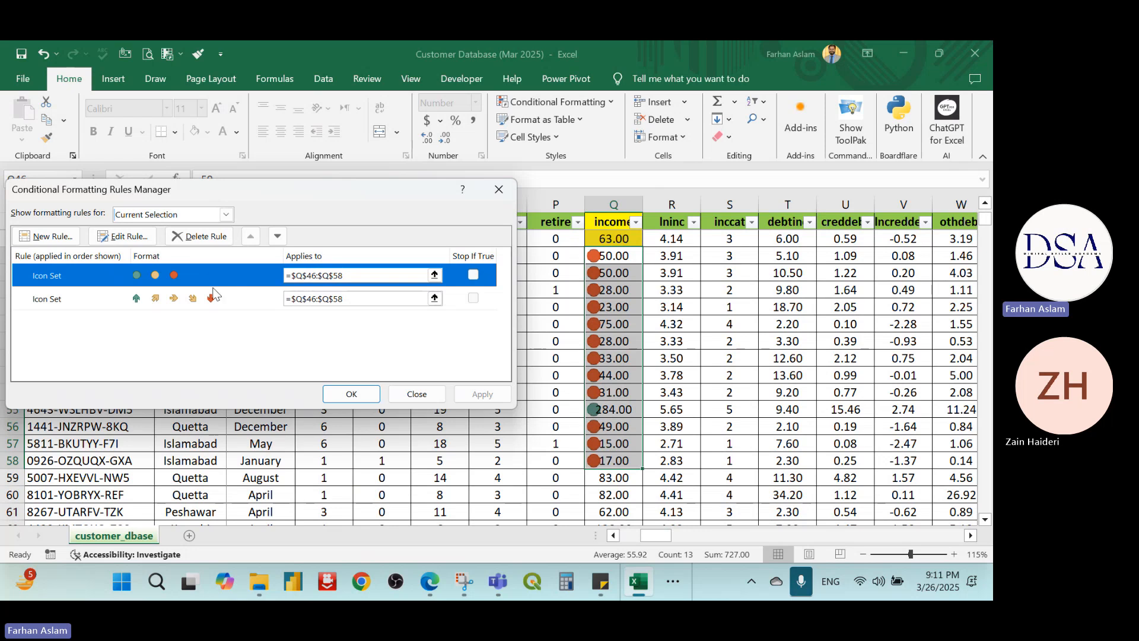
pyautogui.click(471, 299)
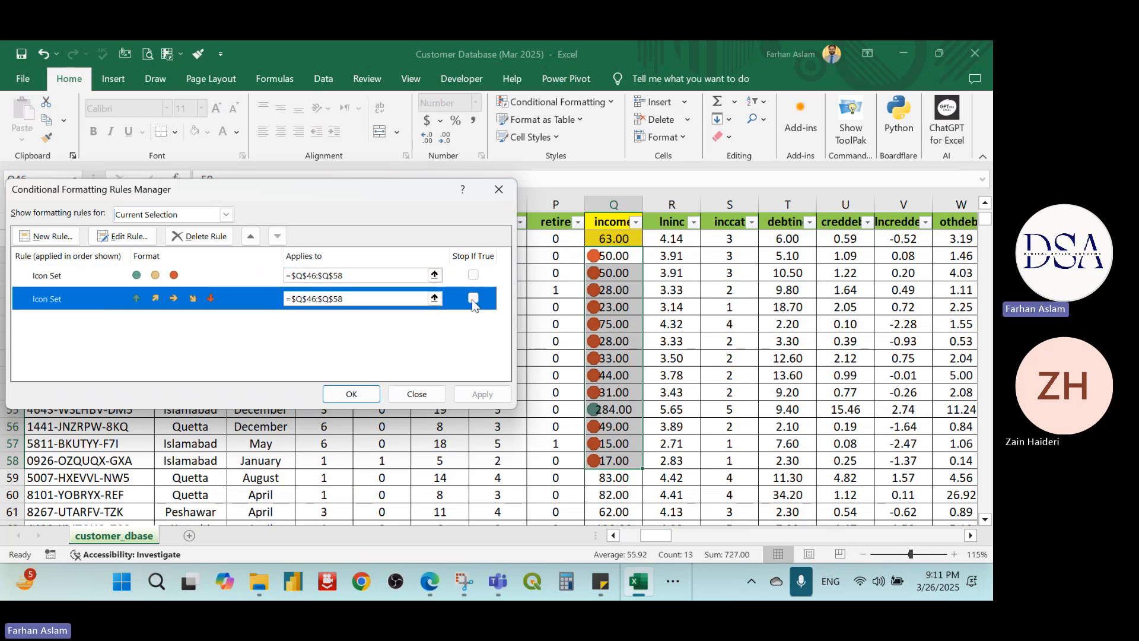
pyautogui.click(368, 393)
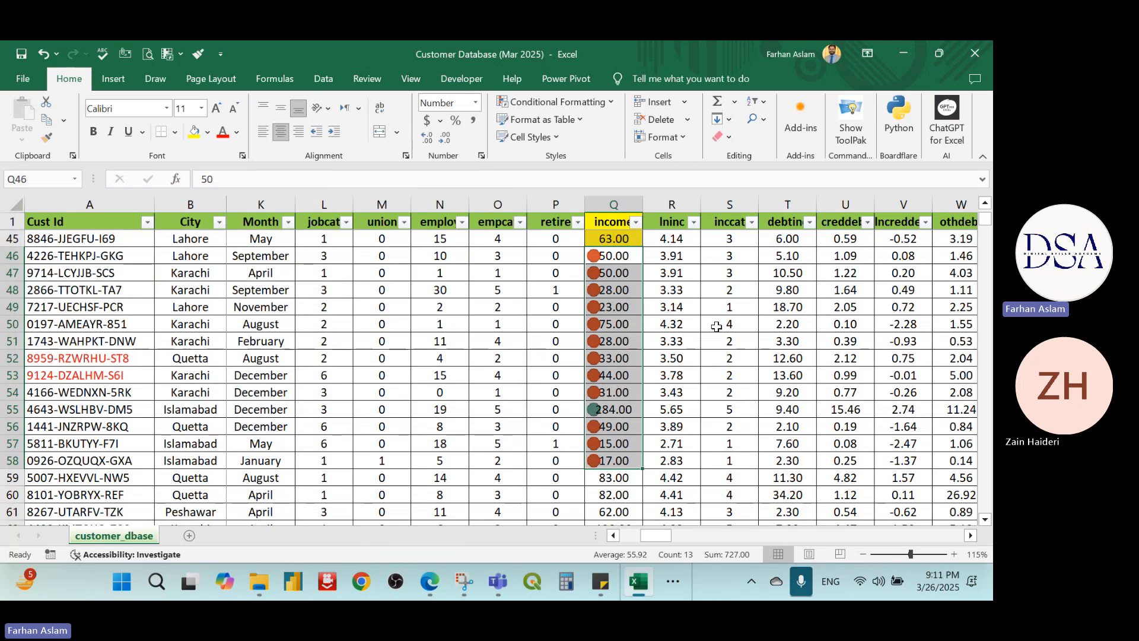
# - Reselect income cells Q46 to Q58 and clear the conditional formatting rules from the entire sheet
pyautogui.click(717, 326)
pyautogui.click(612, 258)
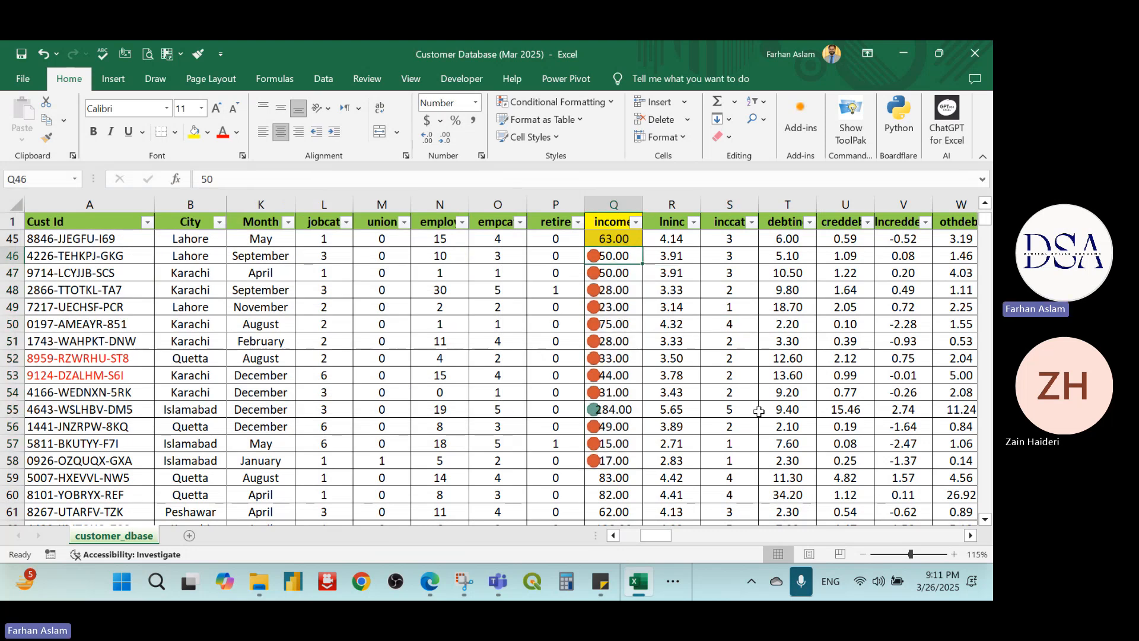
pyautogui.hotkey('shift', 'Down')
pyautogui.hotkey('shift', 'Down')
pyautogui.hotkey('shift', 'Down')
pyautogui.hotkey('shift', 'Down')
pyautogui.hotkey('shift', 'Down')
pyautogui.hotkey('shift', 'Down')
pyautogui.hotkey('shift', 'Down')
pyautogui.hotkey('shift', 'Down')
pyautogui.hotkey('shift', 'Down')
pyautogui.hotkey('shift', 'Down')
pyautogui.hotkey('shift', 'Down')
pyautogui.hotkey('shift', 'Down')
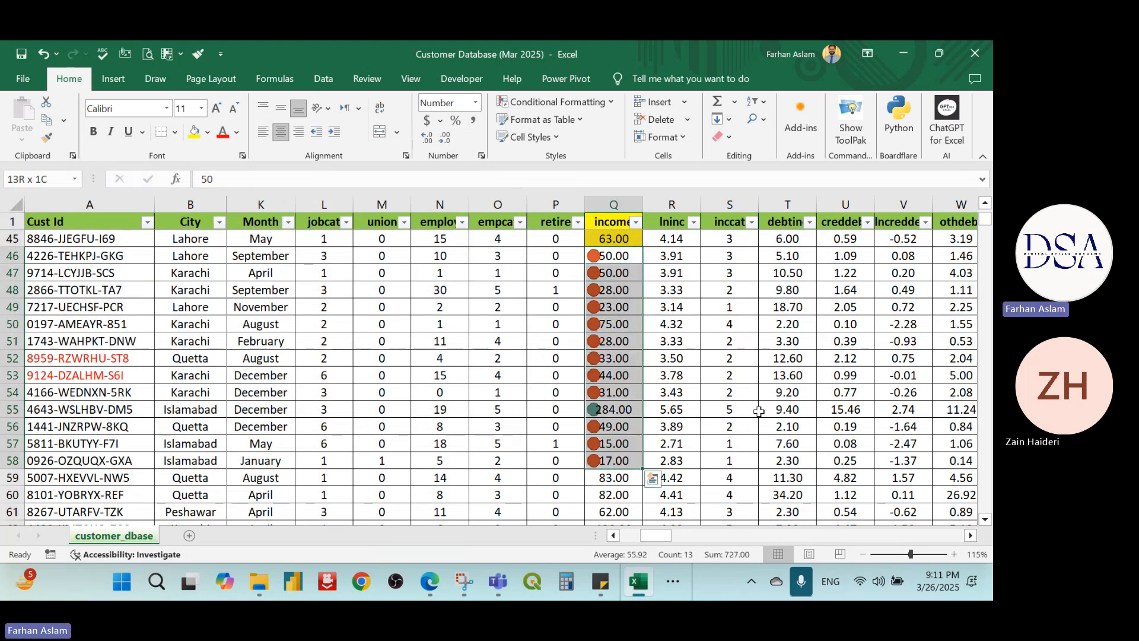
pyautogui.click(589, 103)
pyautogui.moveTo(597, 291)
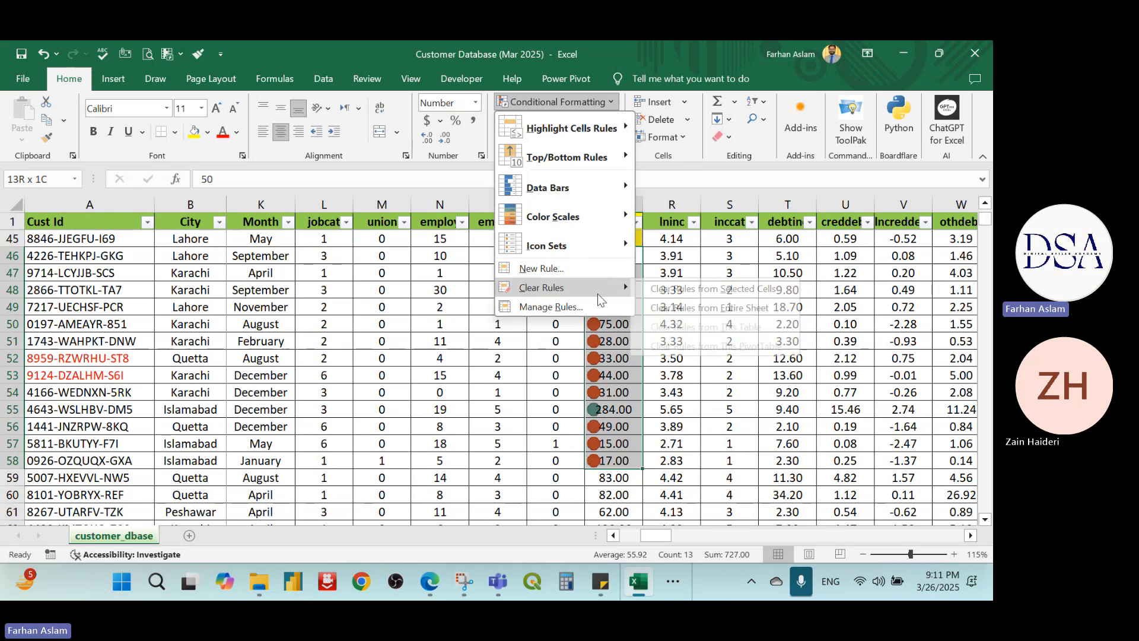
pyautogui.click(706, 308)
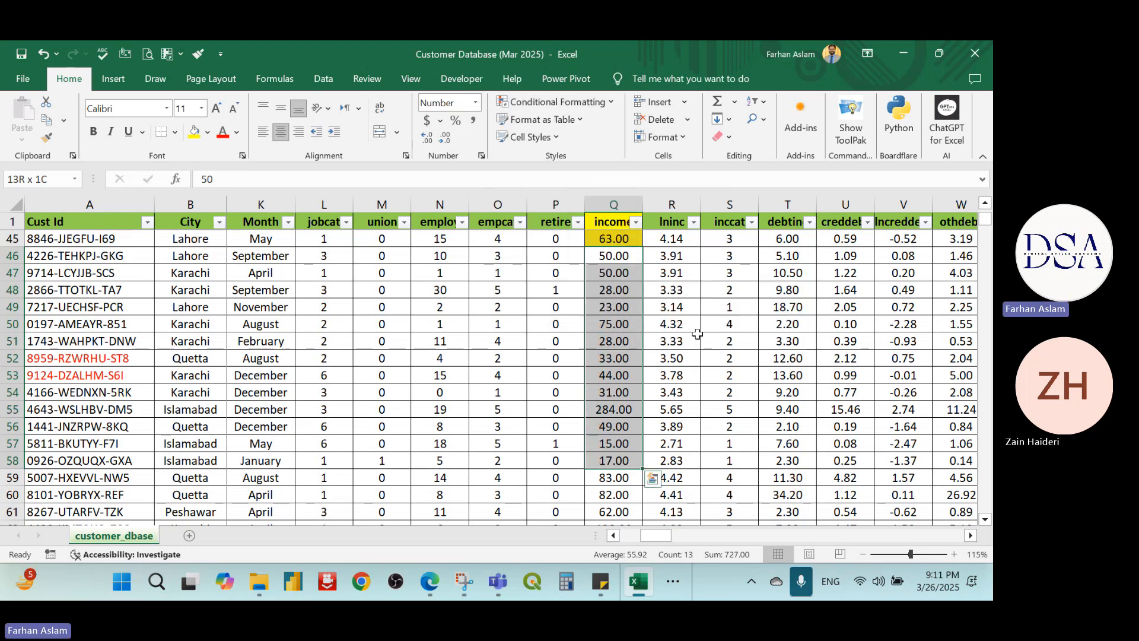
# - Select income cells Q46 to Q60 and apply the 5 Quarters rating icon set
pyautogui.click(694, 375)
pyautogui.moveTo(624, 262); pyautogui.dragTo(624, 496)
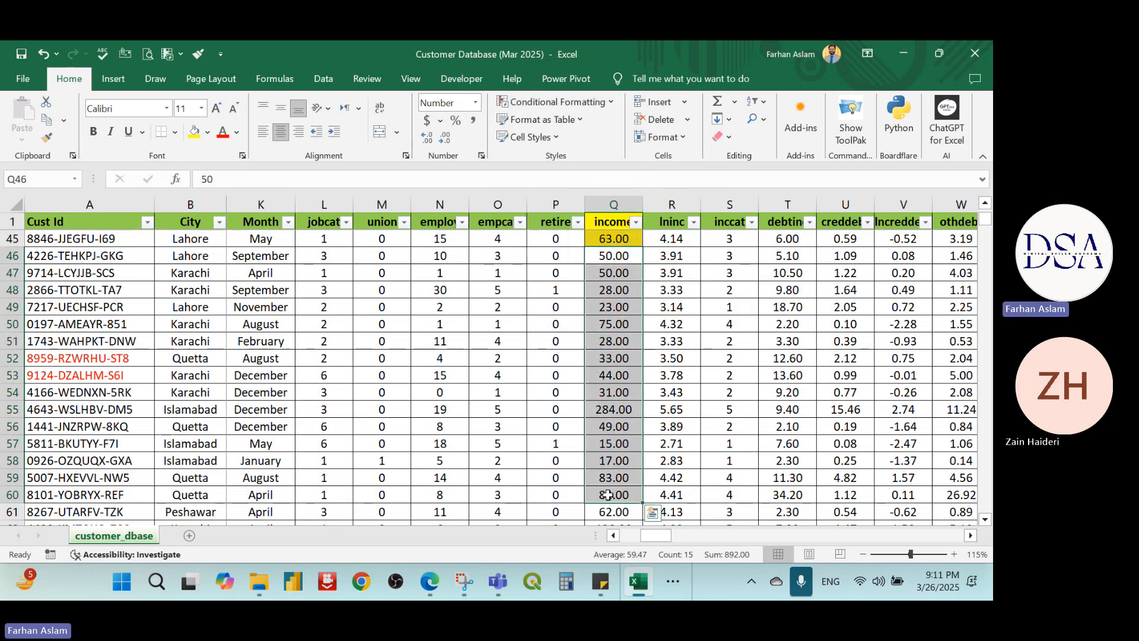
pyautogui.click(578, 105)
pyautogui.moveTo(594, 245)
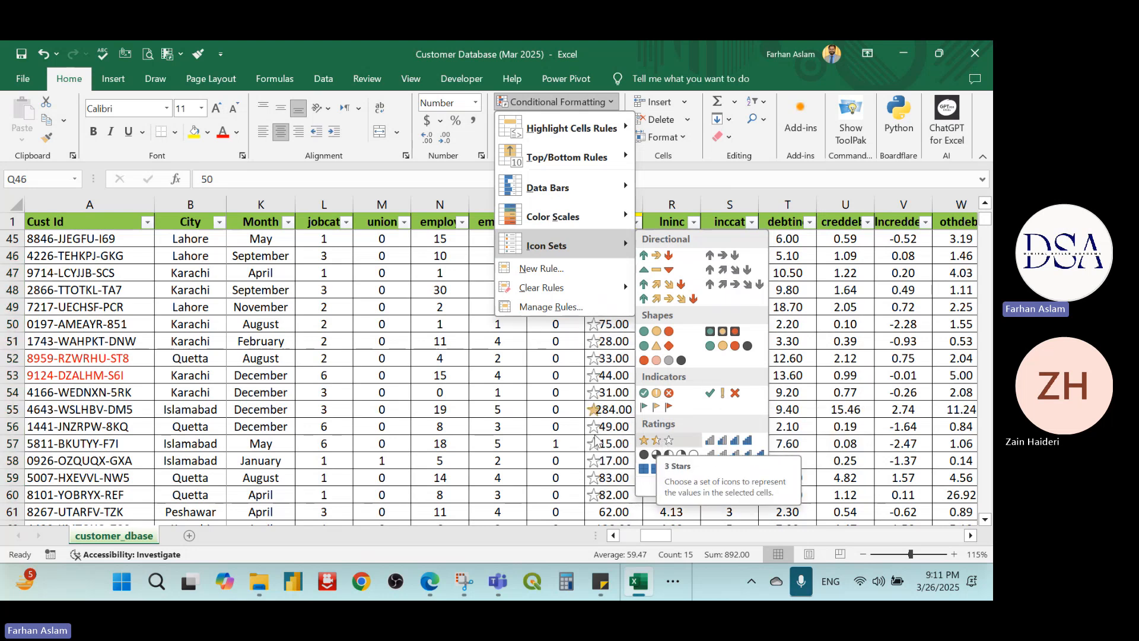
pyautogui.click(593, 101)
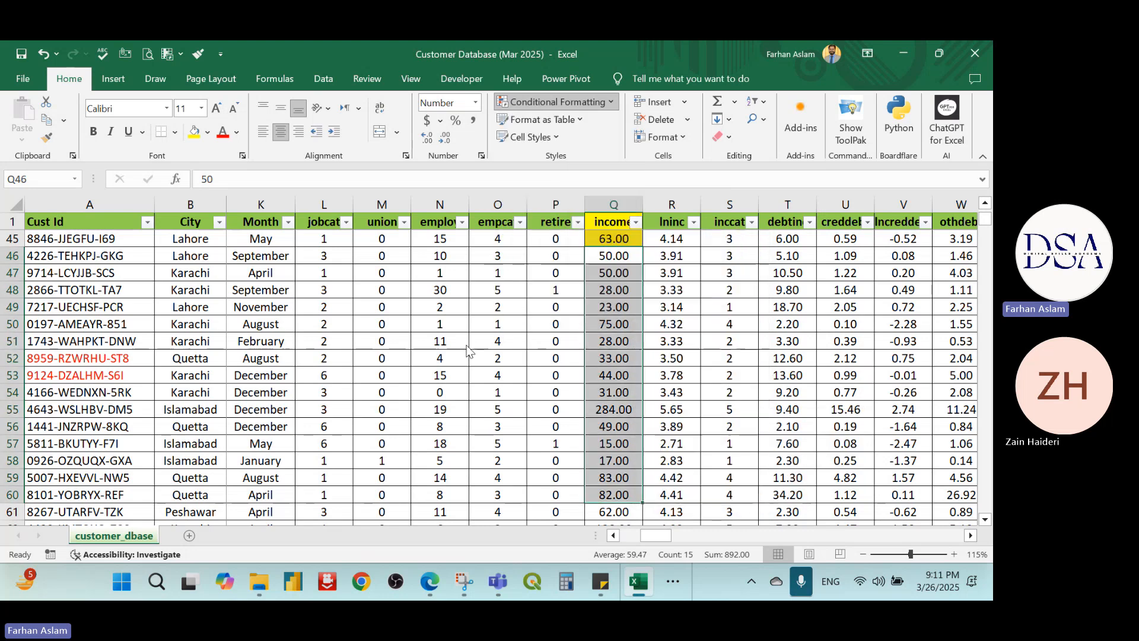
pyautogui.click(593, 101)
pyautogui.moveTo(617, 126)
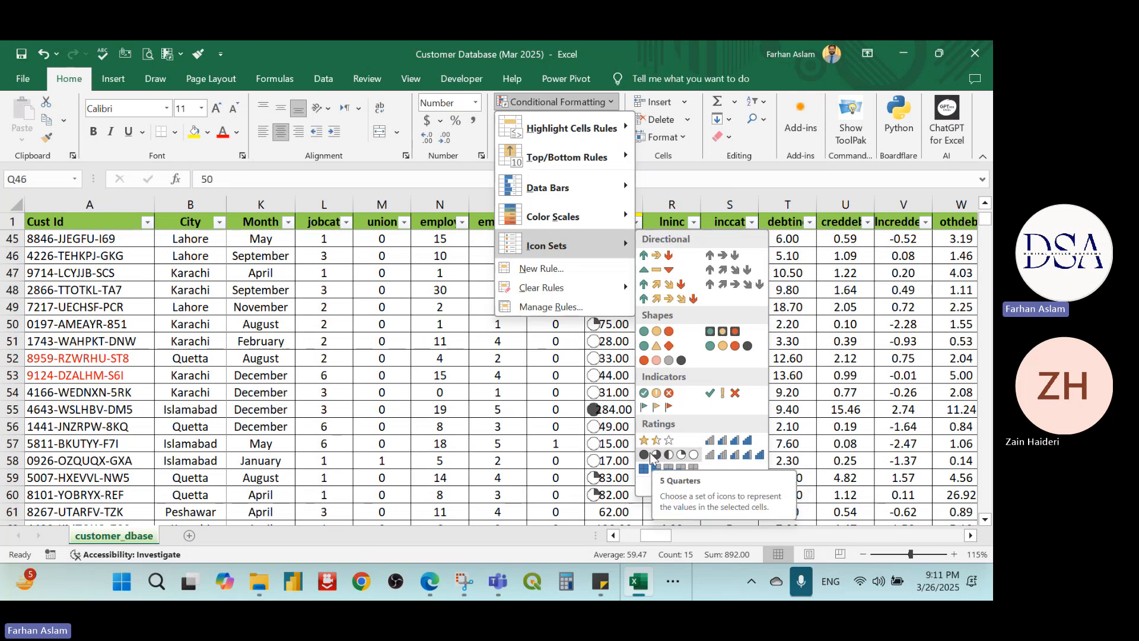
pyautogui.click(654, 455)
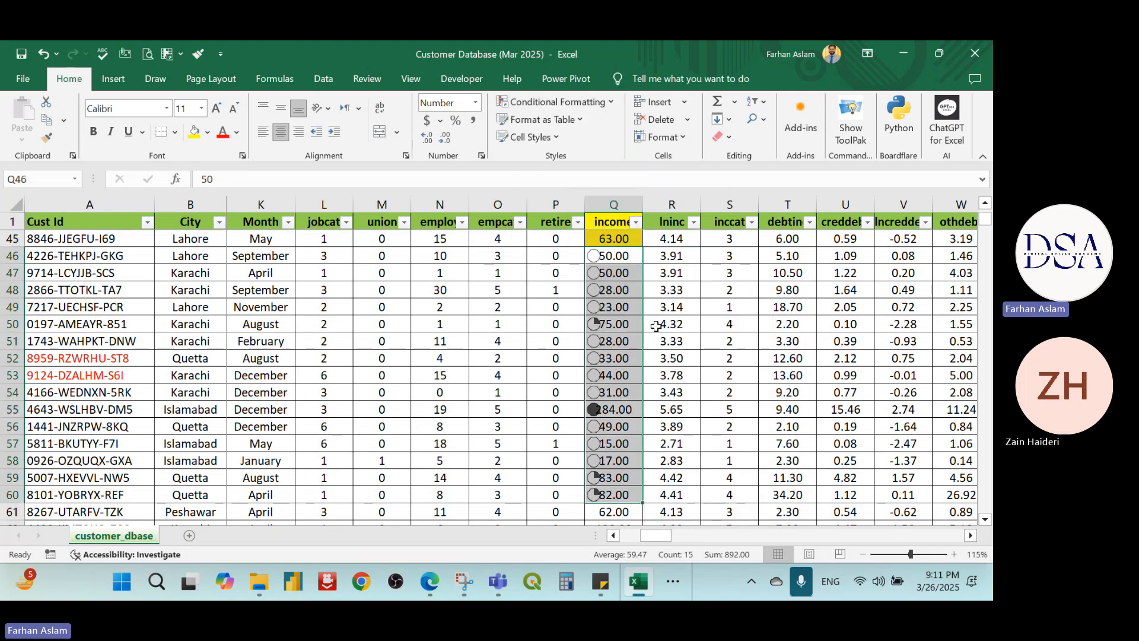
# - Apply the rating icon set with four-bar charts to income cells Q46 to Q60
pyautogui.click(602, 104)
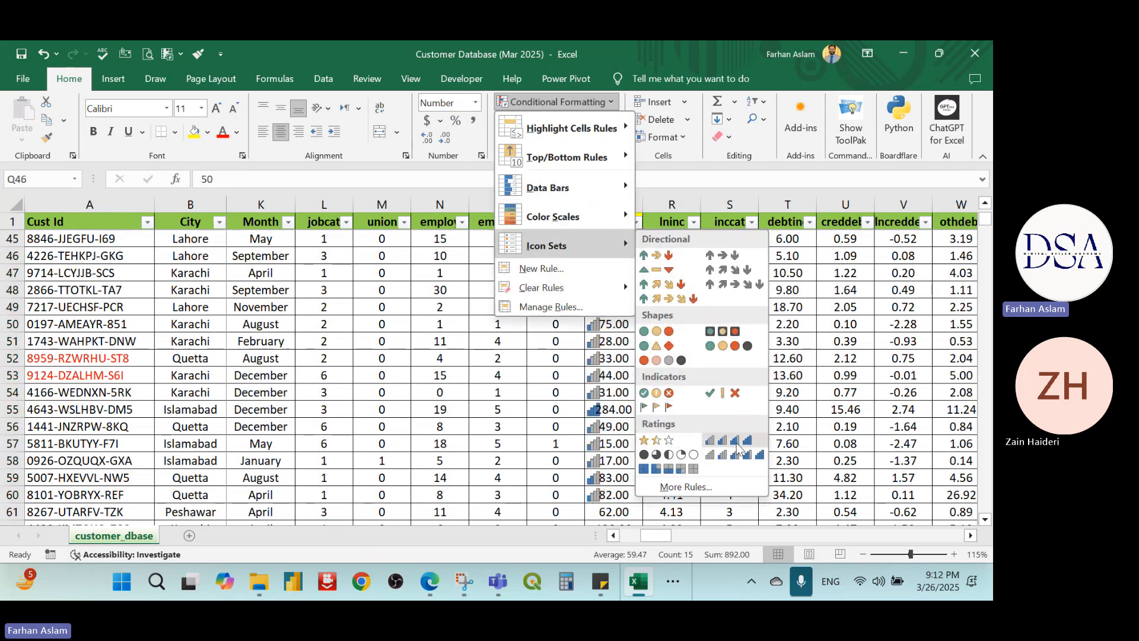
pyautogui.click(737, 448)
pyautogui.click(736, 395)
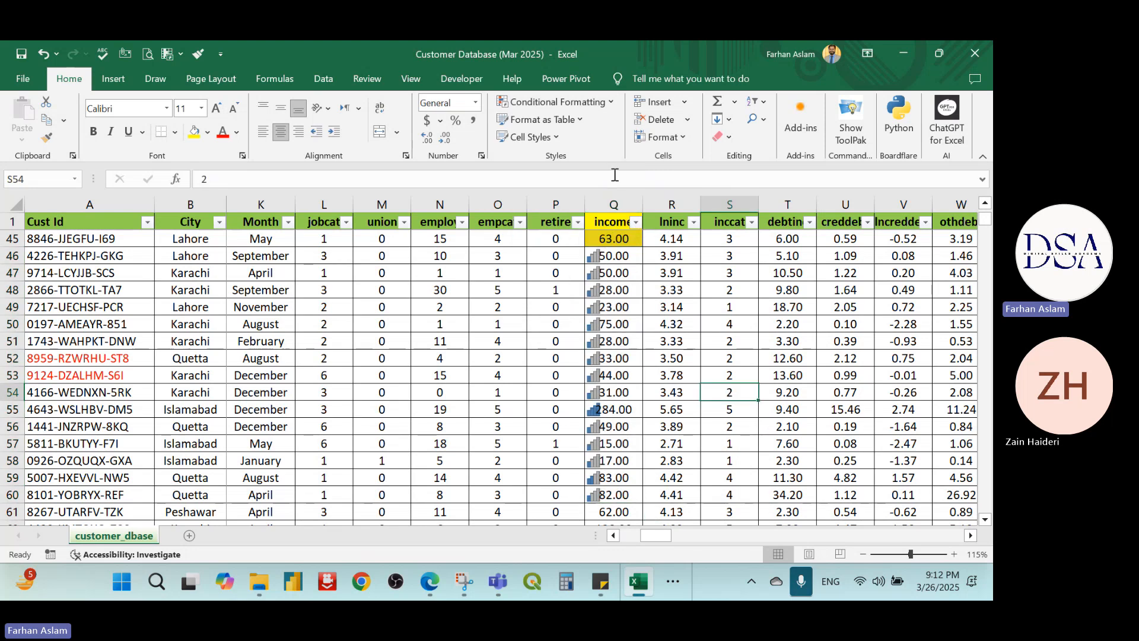
# - Apply the box-style rating icon set to income cells Q46 to Q60 and widen the income column
pyautogui.moveTo(625, 252); pyautogui.dragTo(617, 496)
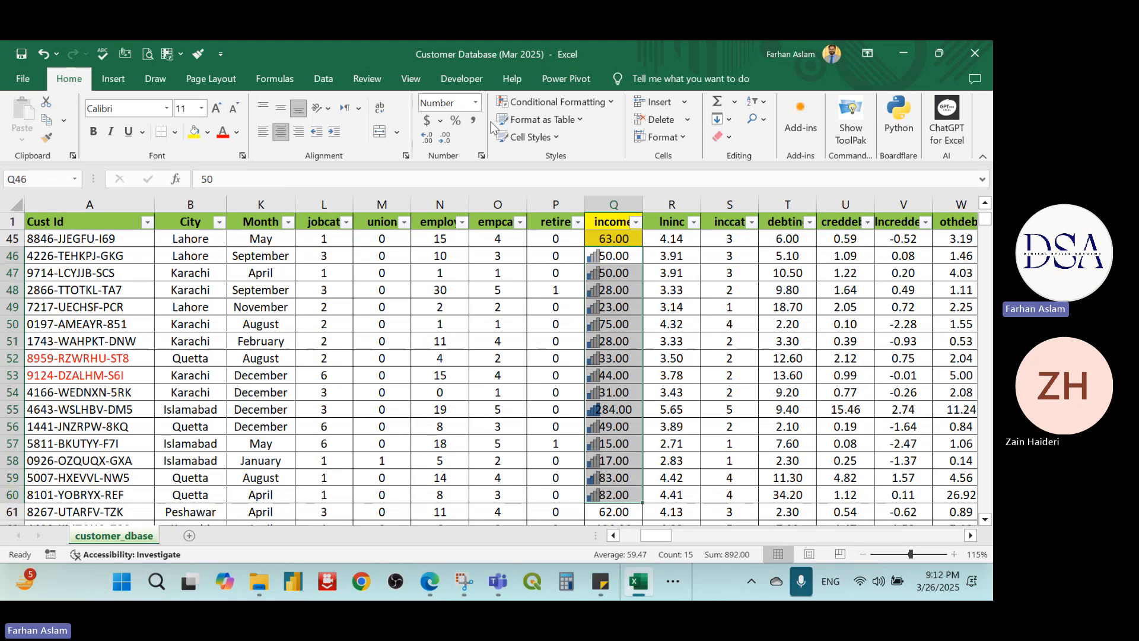
pyautogui.click(571, 100)
pyautogui.moveTo(625, 248)
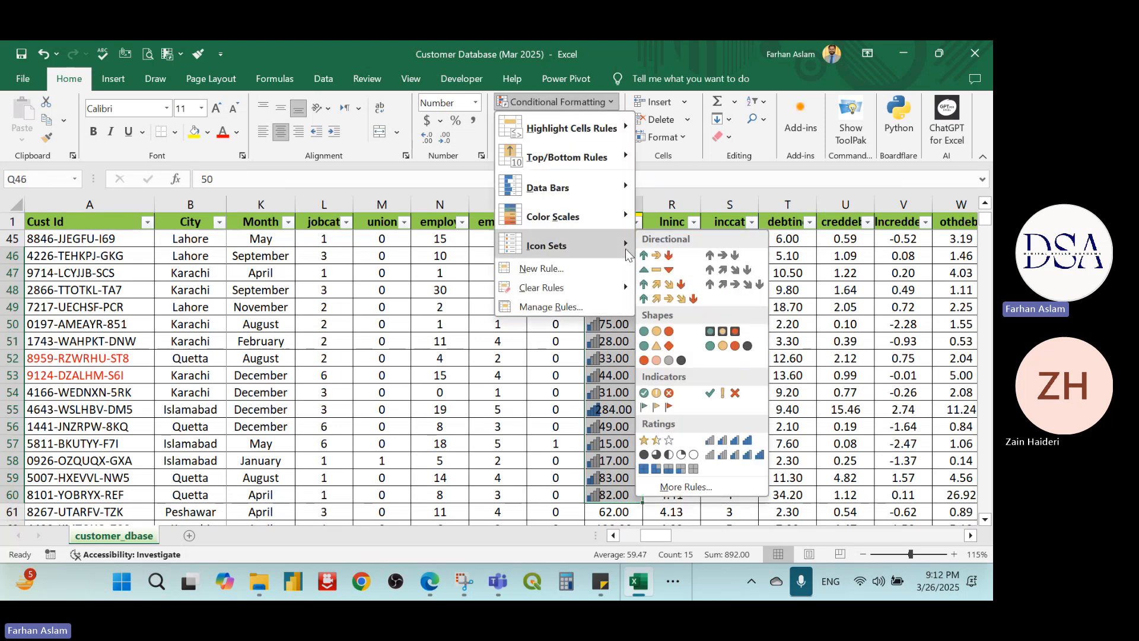
pyautogui.click(653, 468)
pyautogui.click(650, 358)
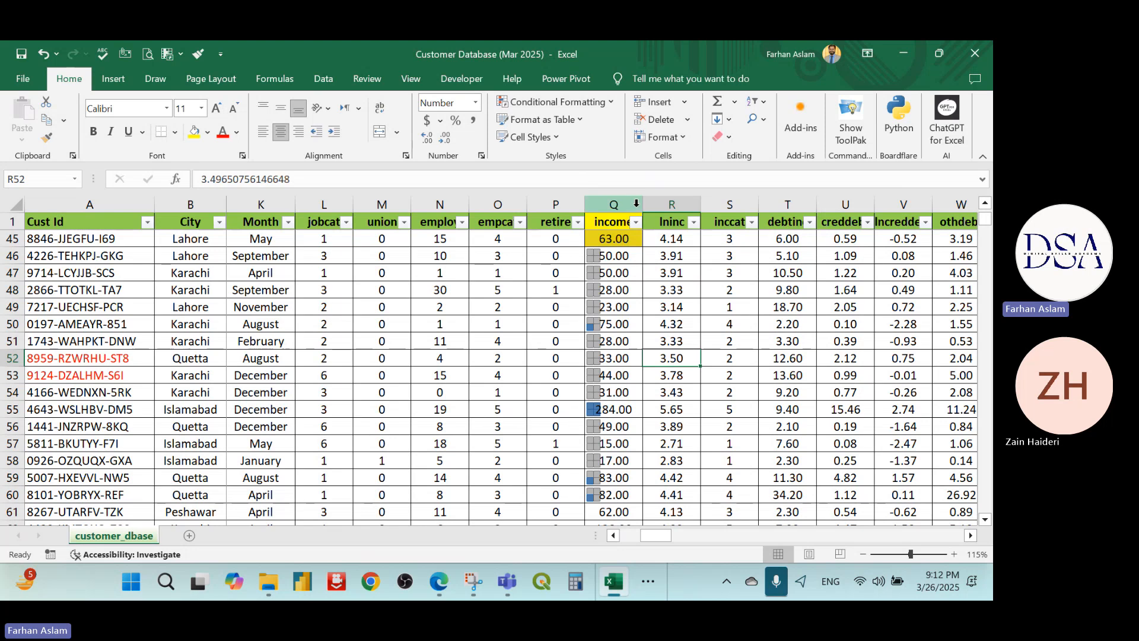
pyautogui.moveTo(643, 204)
pyautogui.mouseDown()
pyautogui.moveTo(682, 203)
pyautogui.moveTo(651, 204)
pyautogui.moveTo(661, 204)
pyautogui.mouseUp()
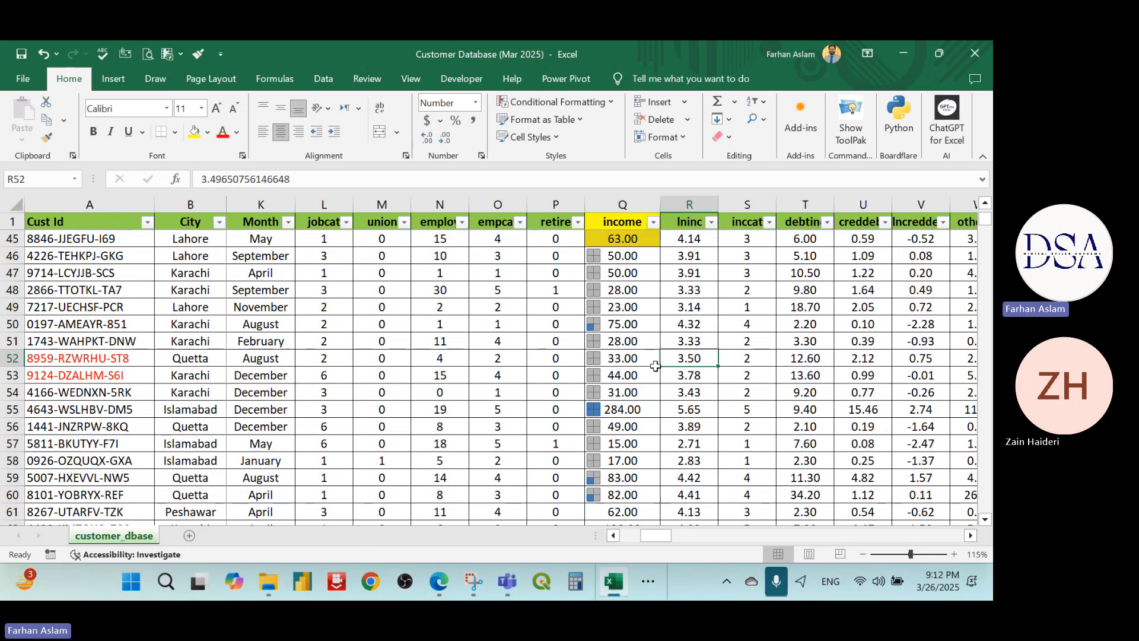
# - Reselect income cells Q46 to Q60 and review the rule types offered for a new formatting rule
pyautogui.moveTo(614, 255); pyautogui.dragTo(617, 498)
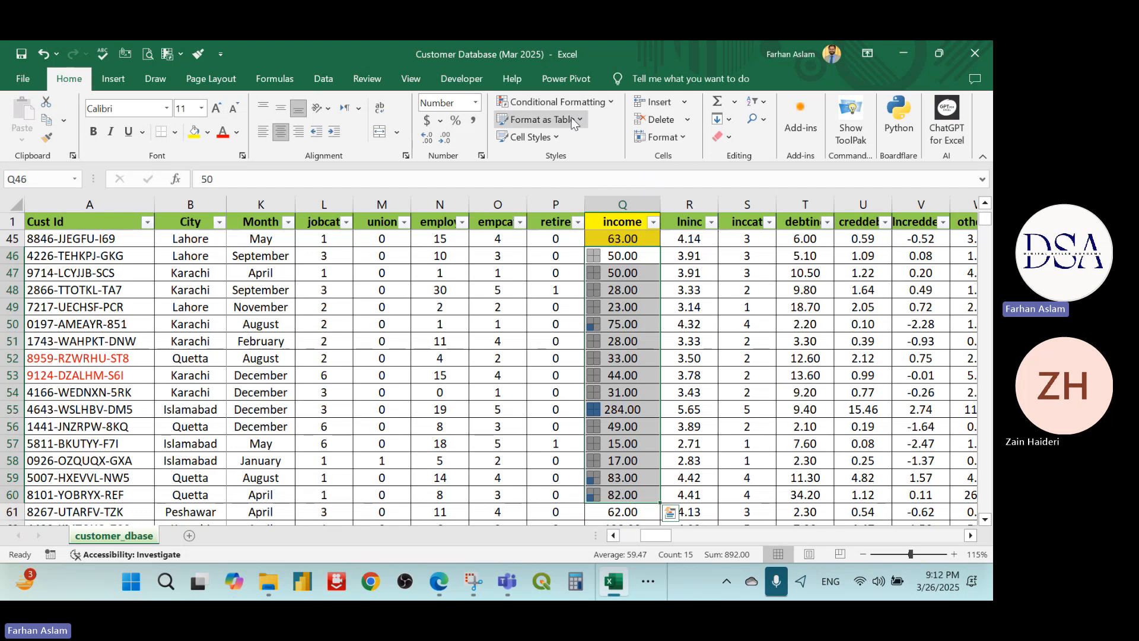
pyautogui.click(613, 102)
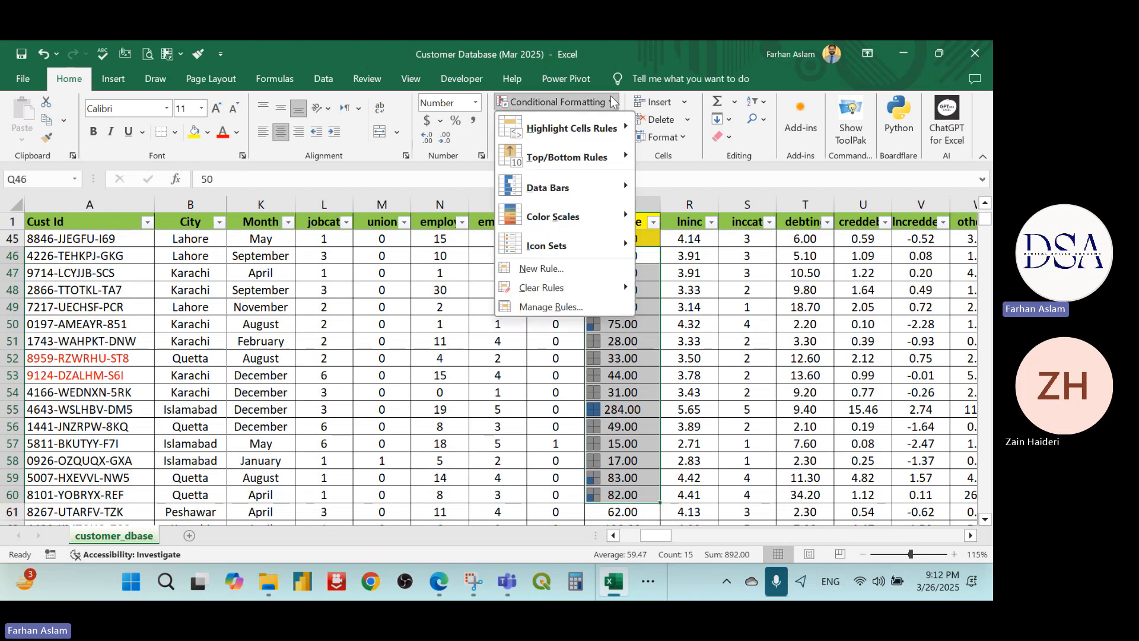
pyautogui.click(593, 269)
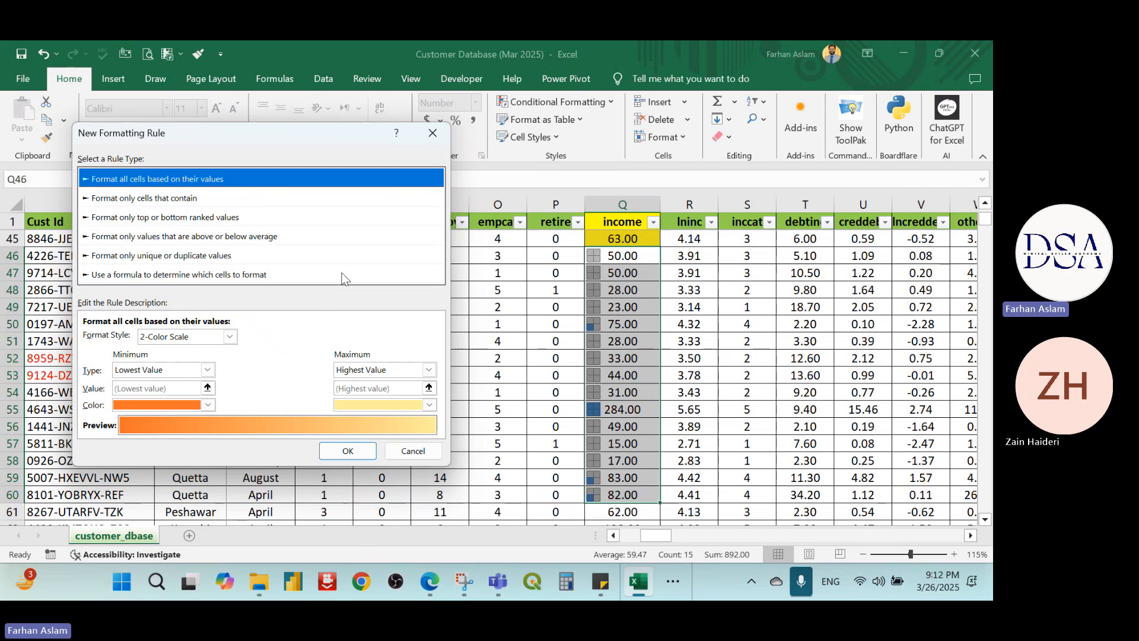
pyautogui.click(432, 134)
# - Apply a custom three-circle icon set rule to income cells Q46 to Q60 with Show Icon Only enabled
pyautogui.click(554, 102)
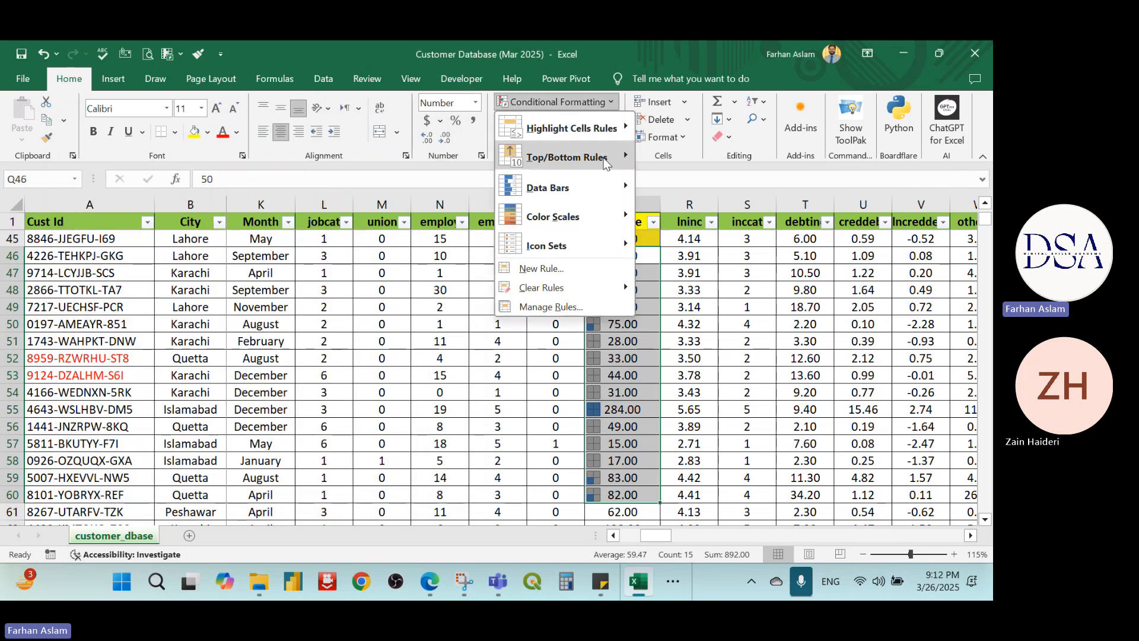
pyautogui.moveTo(579, 245)
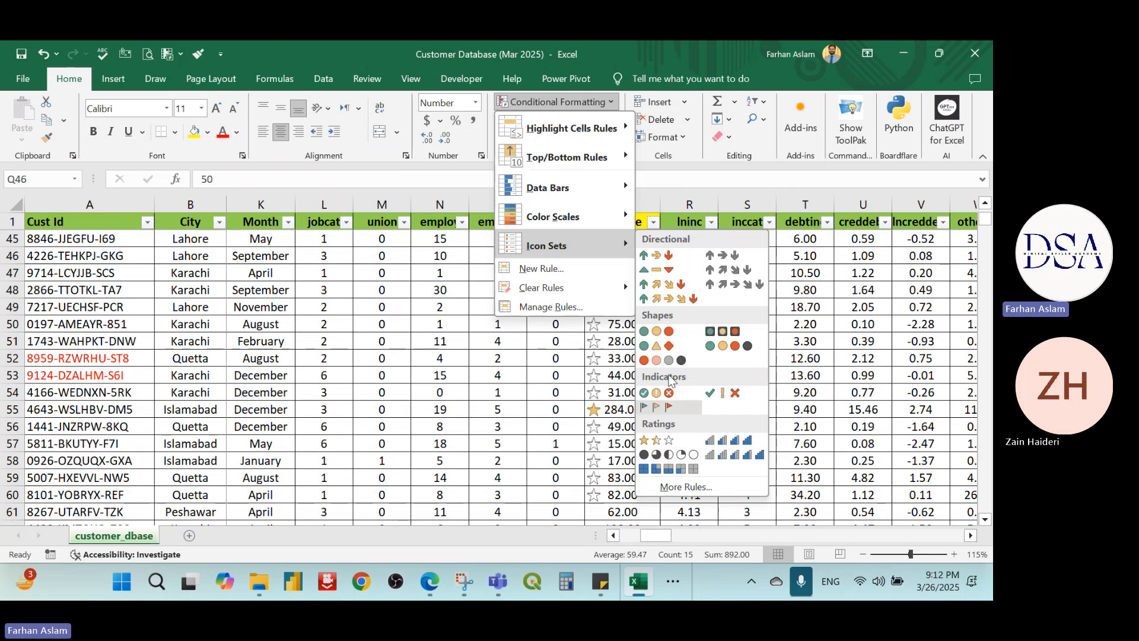
pyautogui.click(686, 487)
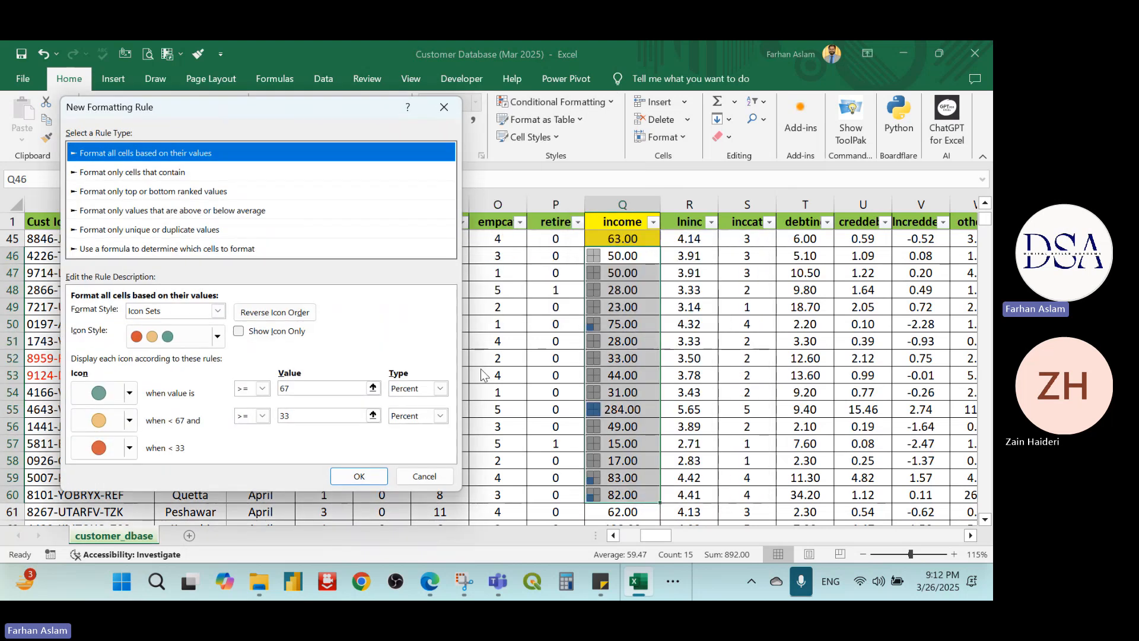
pyautogui.moveTo(331, 109)
pyautogui.mouseDown()
pyautogui.moveTo(322, 127)
pyautogui.moveTo(342, 121)
pyautogui.mouseUp()
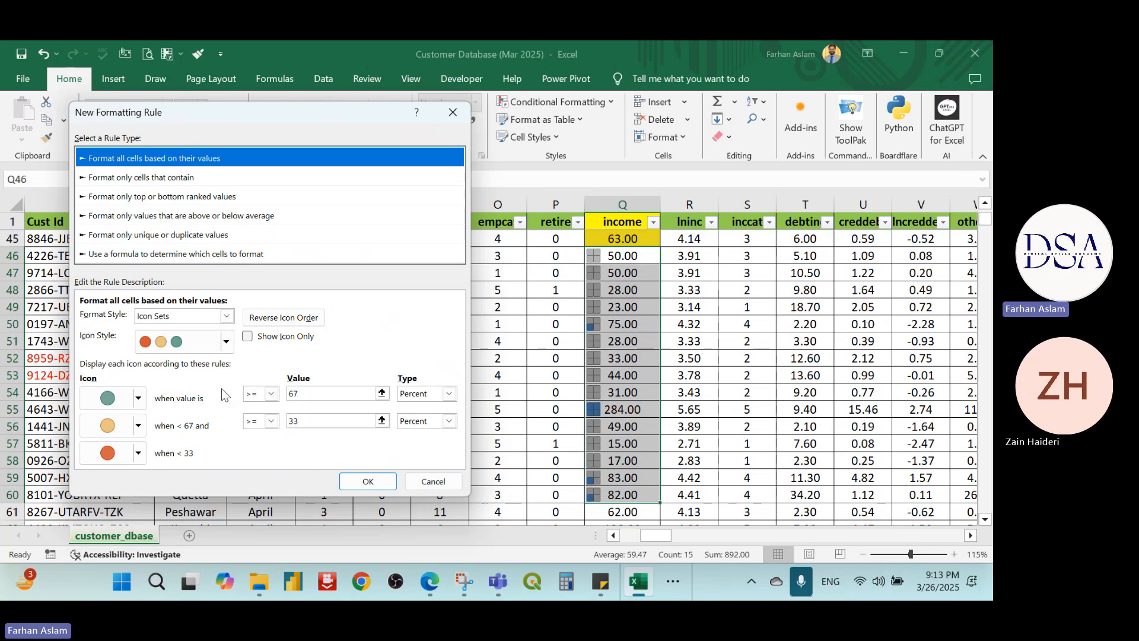
pyautogui.click(252, 341)
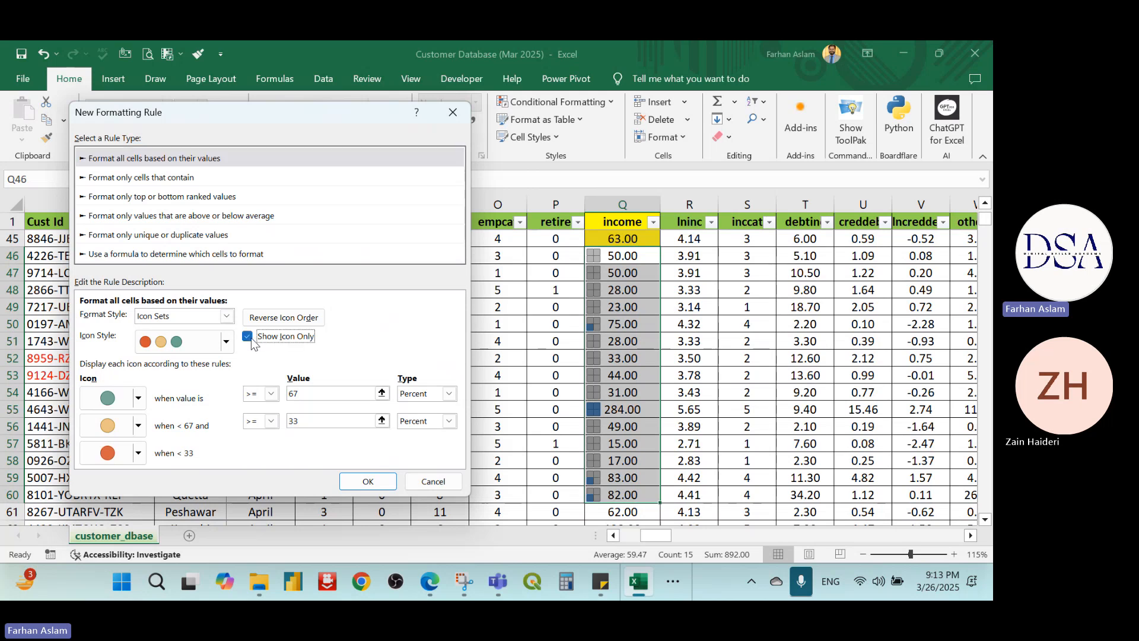
pyautogui.click(377, 481)
pyautogui.scroll(-2, 463, 381)
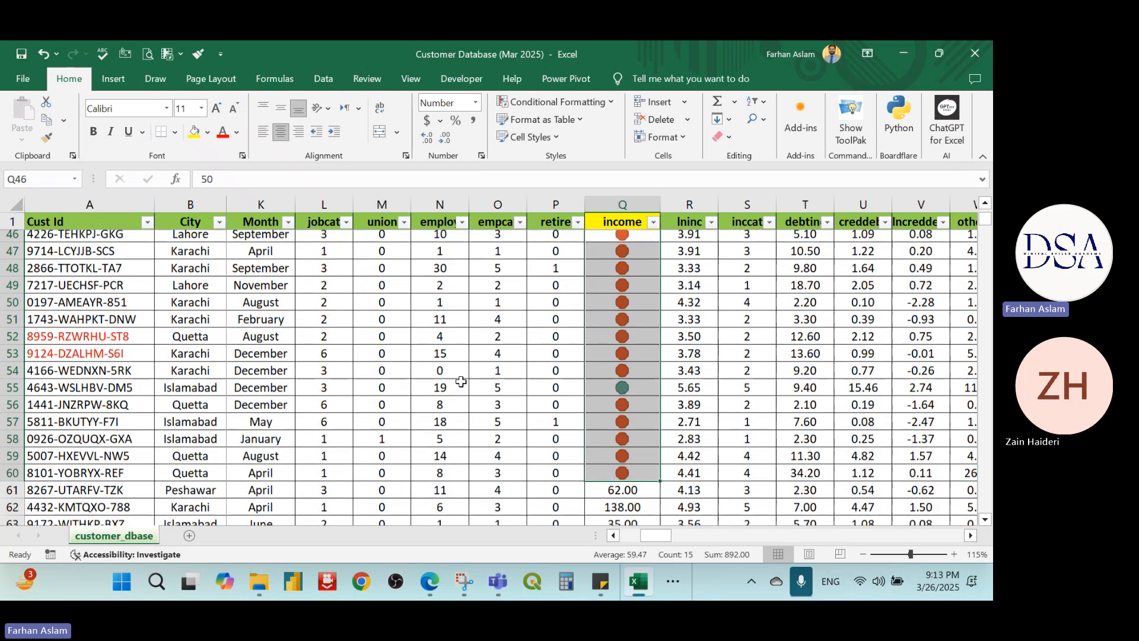
pyautogui.scroll(3, 461, 382)
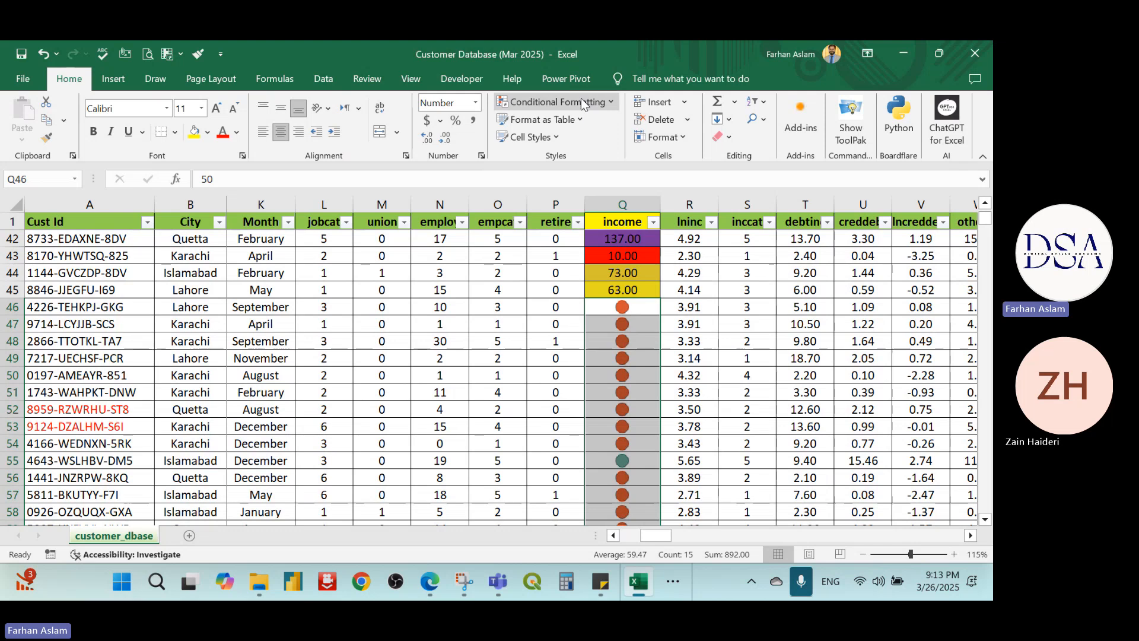
# - Add the icon-only three-circle rule to income cells Q46 to Q60 again and undo the icon-only formatting
pyautogui.click(554, 102)
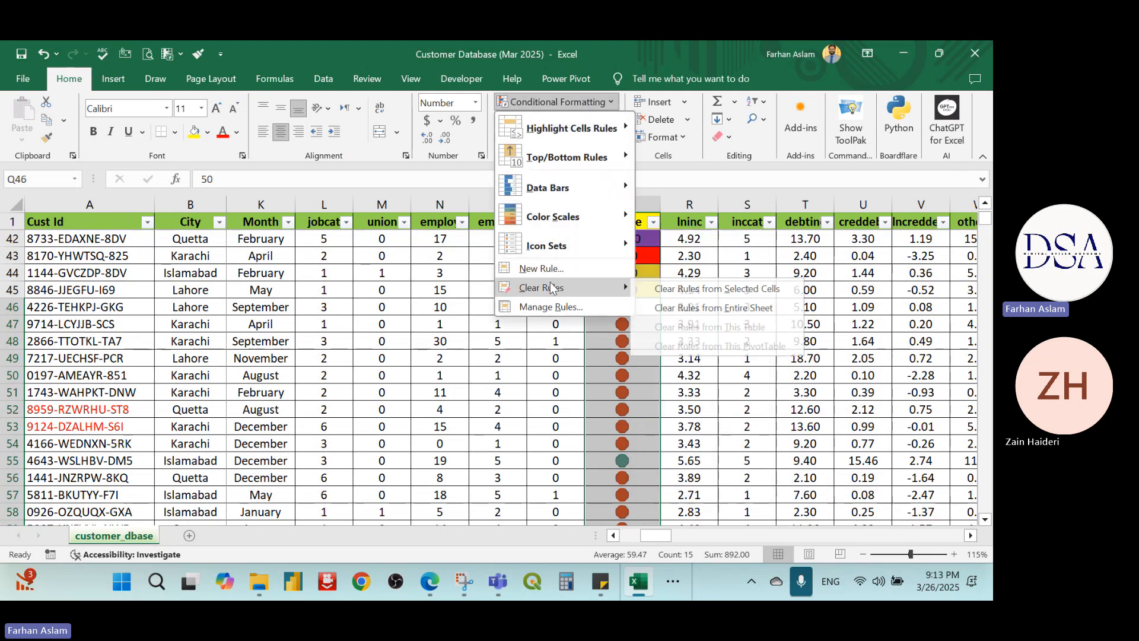
pyautogui.moveTo(578, 236)
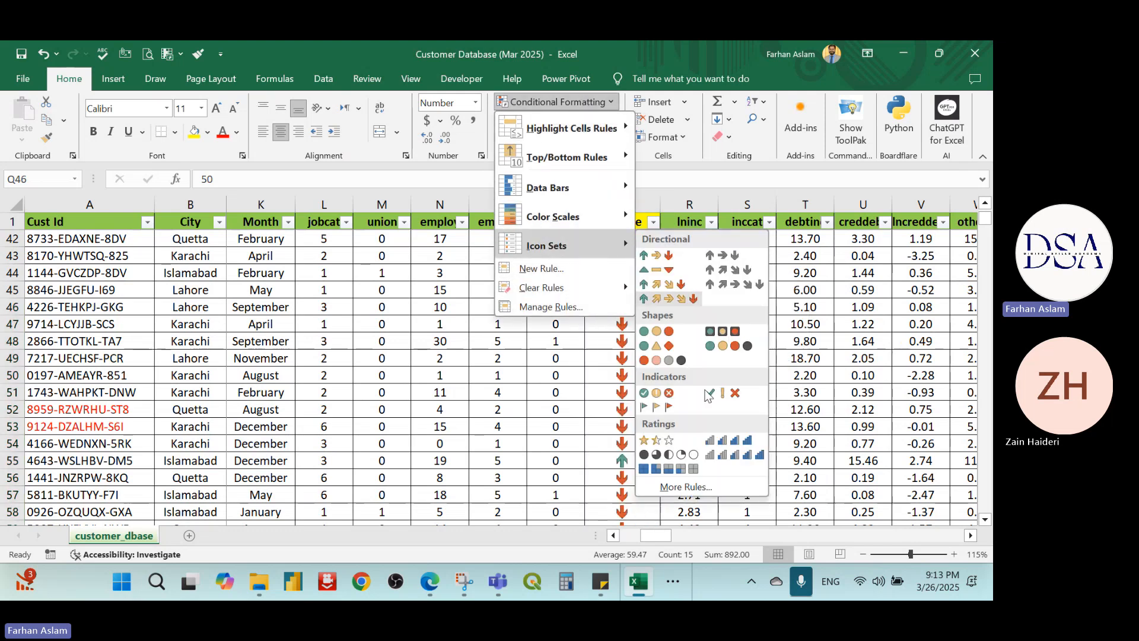
pyautogui.click(675, 492)
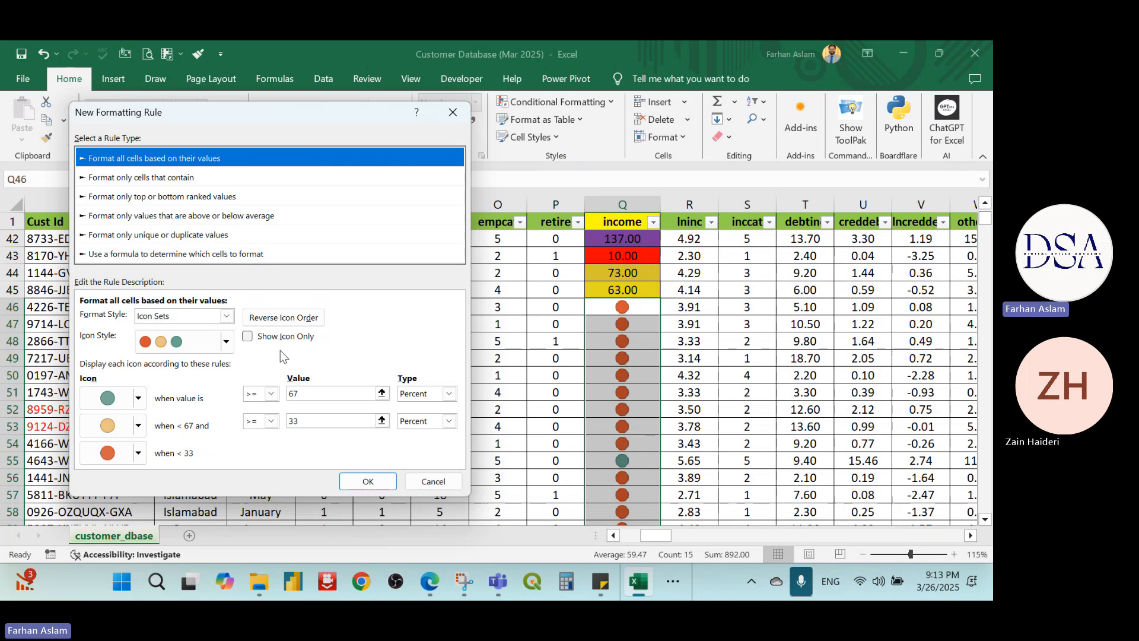
pyautogui.click(248, 337)
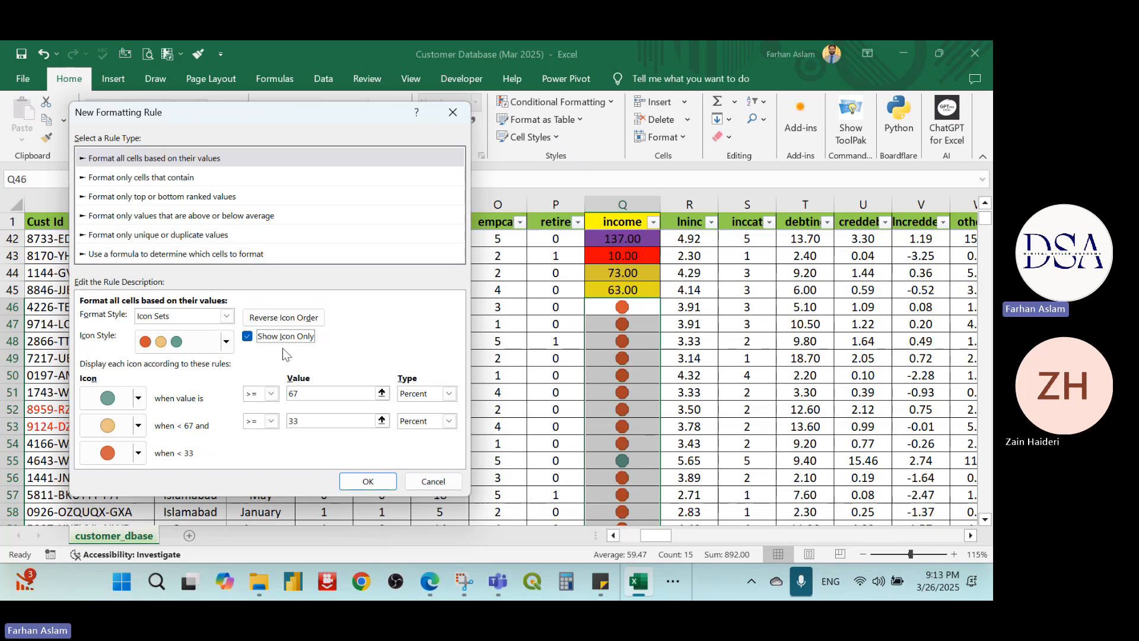
pyautogui.click(368, 480)
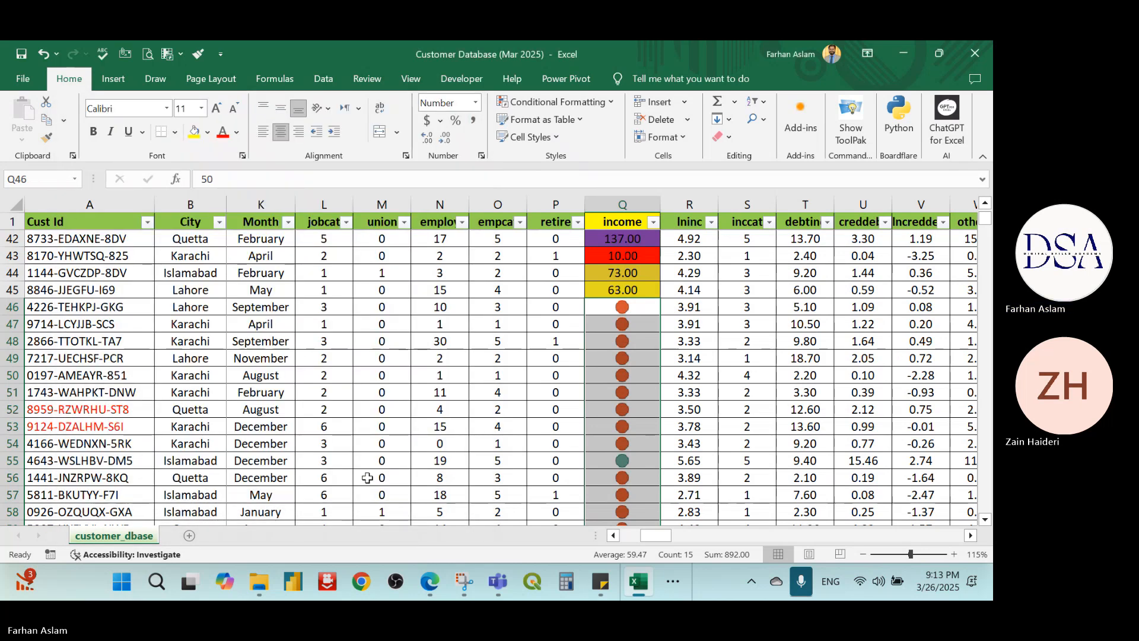
pyautogui.hotkey('ctrl', 'z')
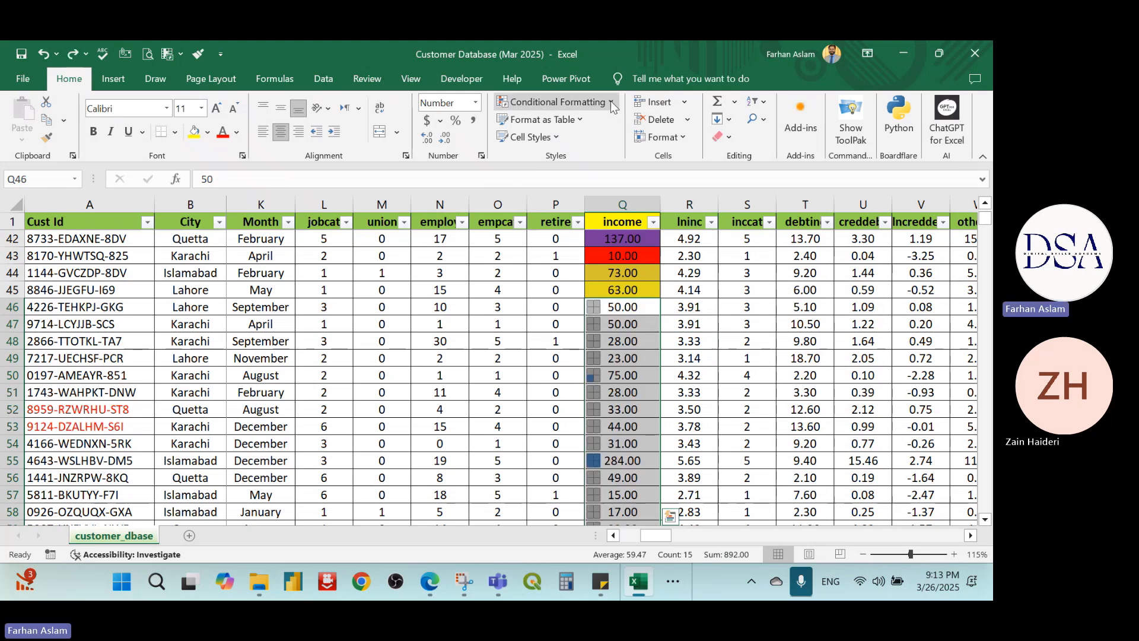
# - Open a new icon set rule for income cells Q46 to Q60 and browse the available icon styles
pyautogui.click(555, 102)
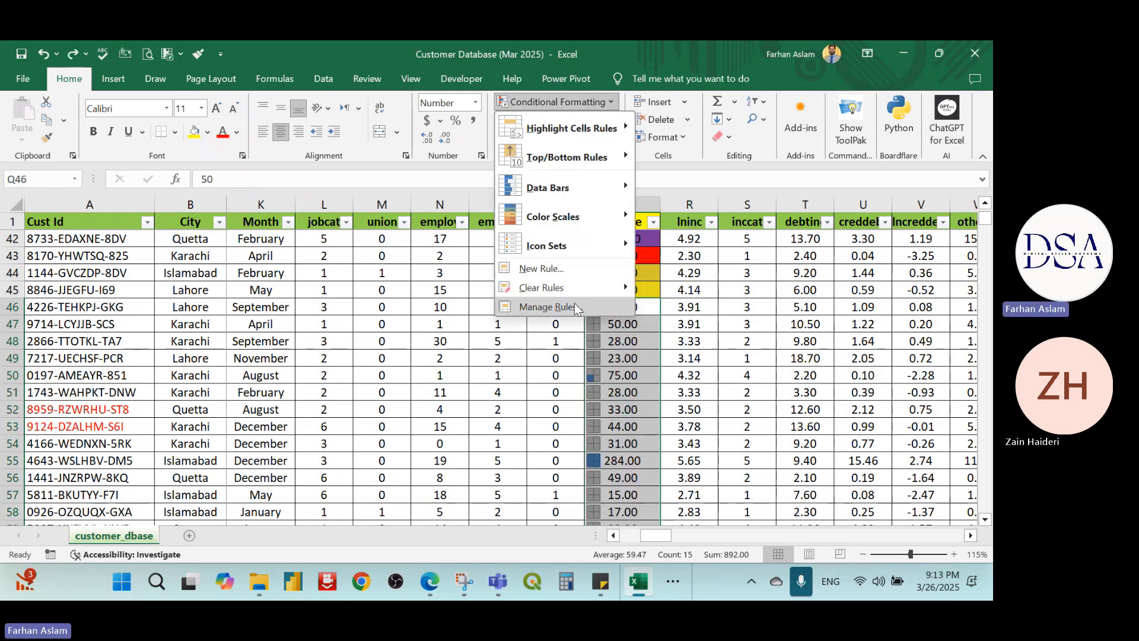
pyautogui.click(547, 307)
pyautogui.click(507, 194)
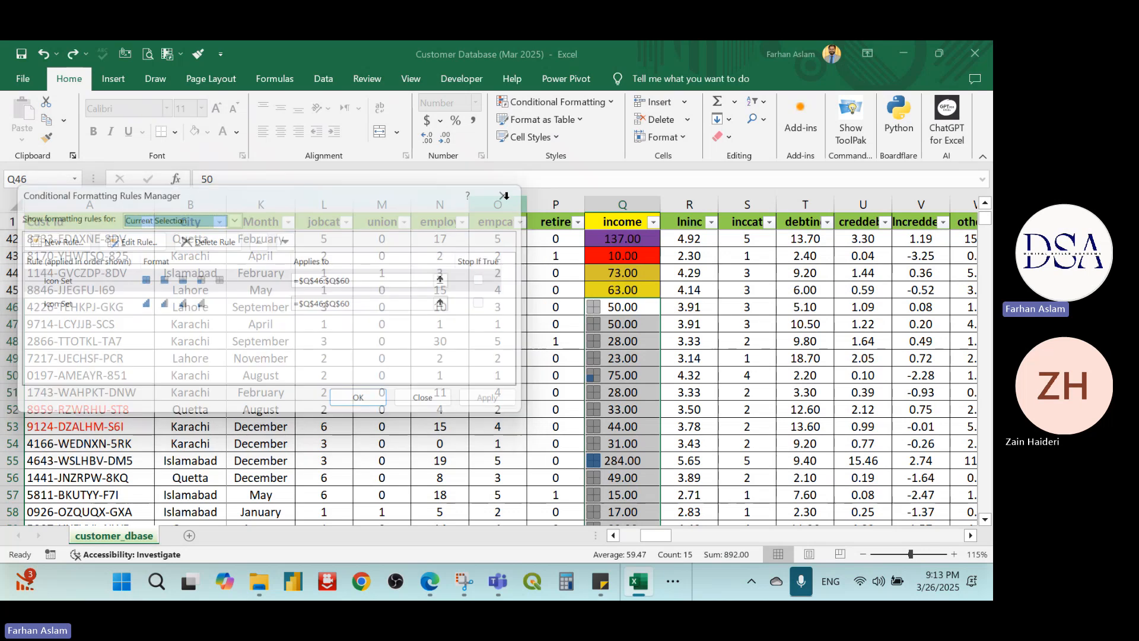
pyautogui.click(608, 105)
pyautogui.moveTo(570, 245)
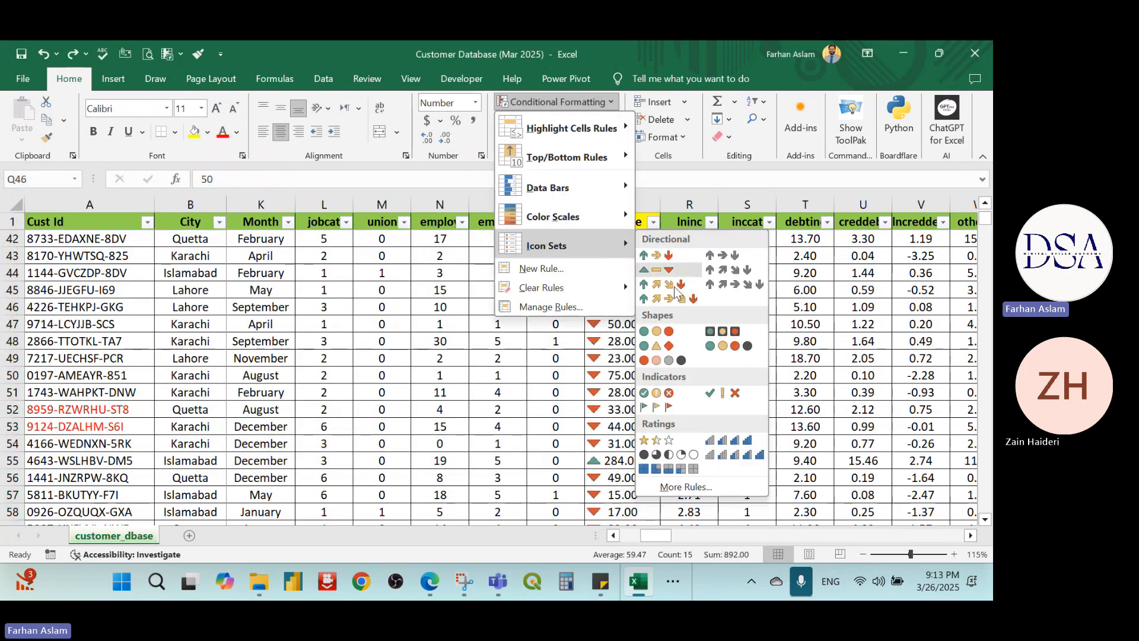
pyautogui.click(681, 488)
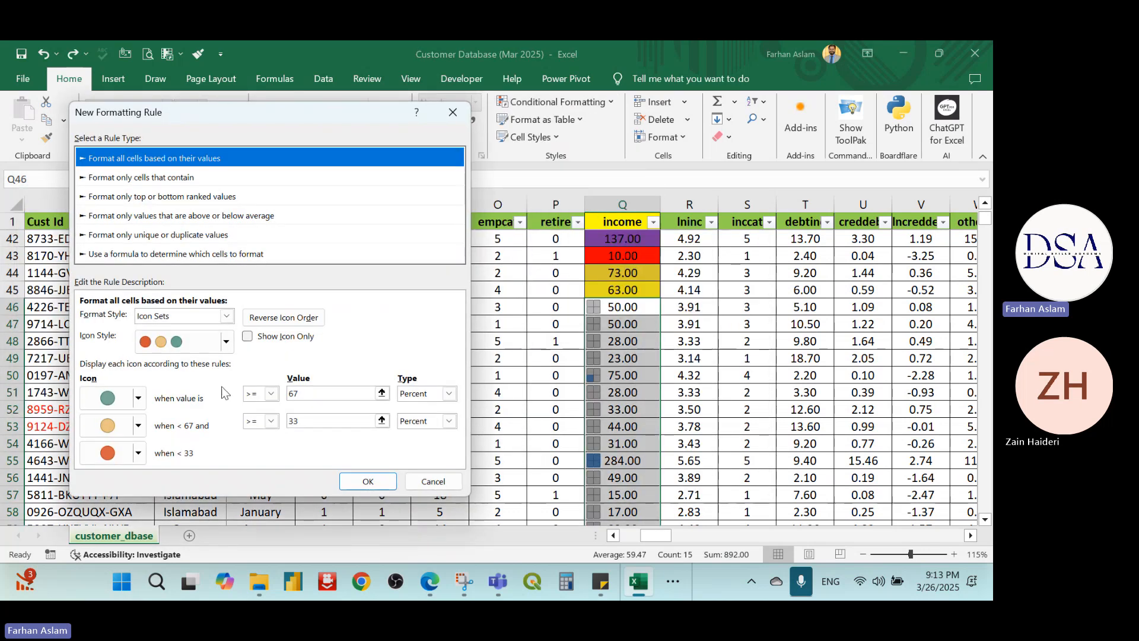
pyautogui.click(226, 343)
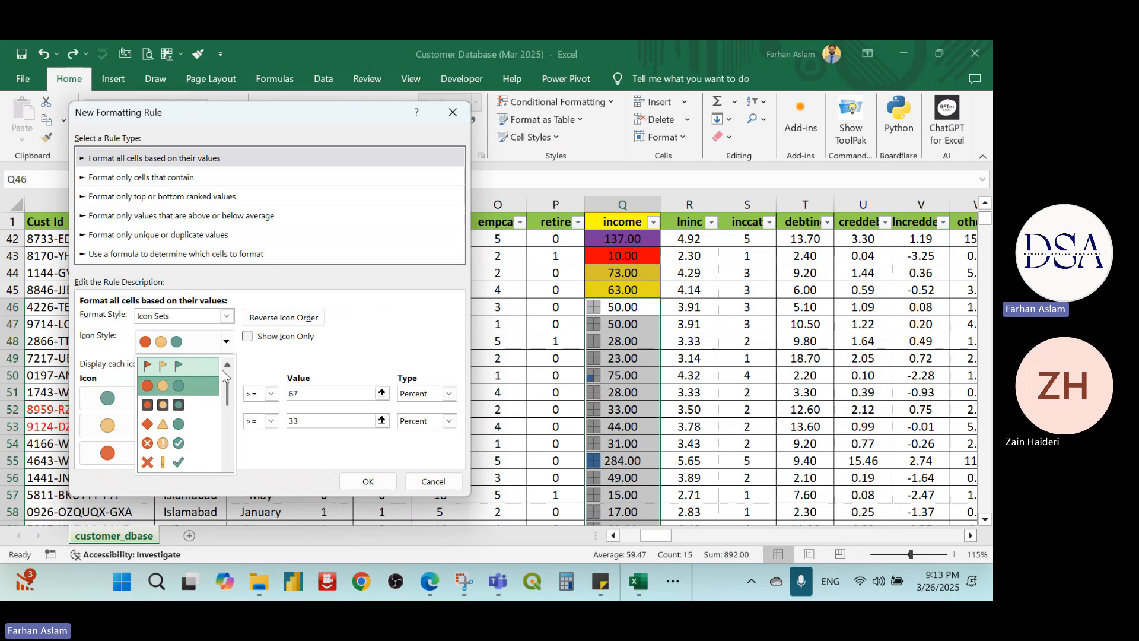
pyautogui.scroll(1, 227, 392)
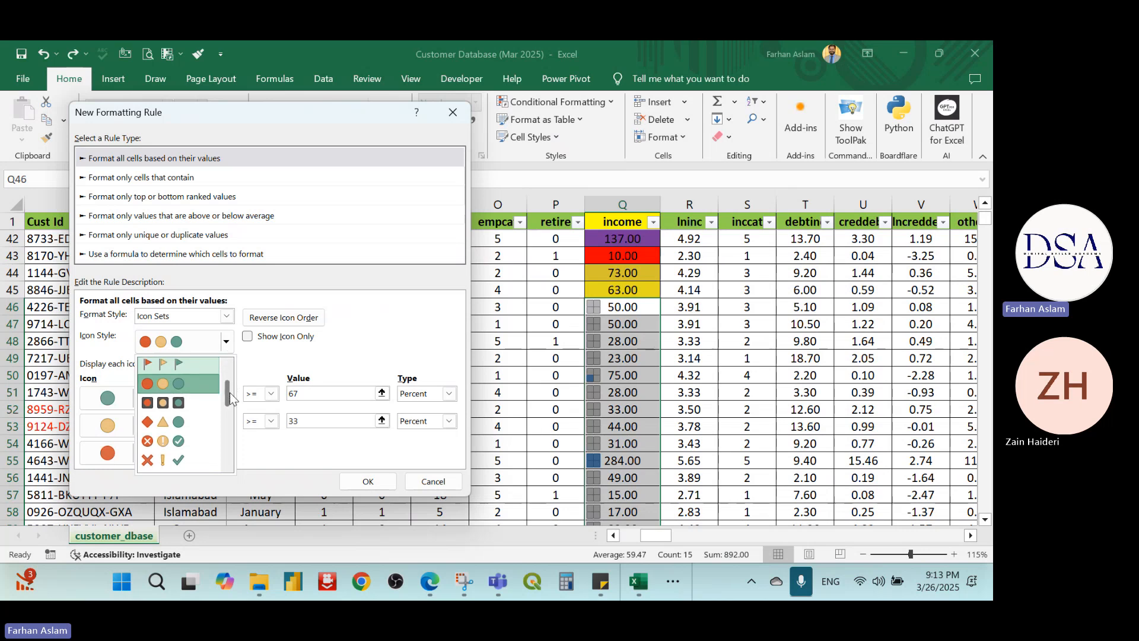
pyautogui.moveTo(226, 395); pyautogui.dragTo(229, 454)
pyautogui.click(269, 360)
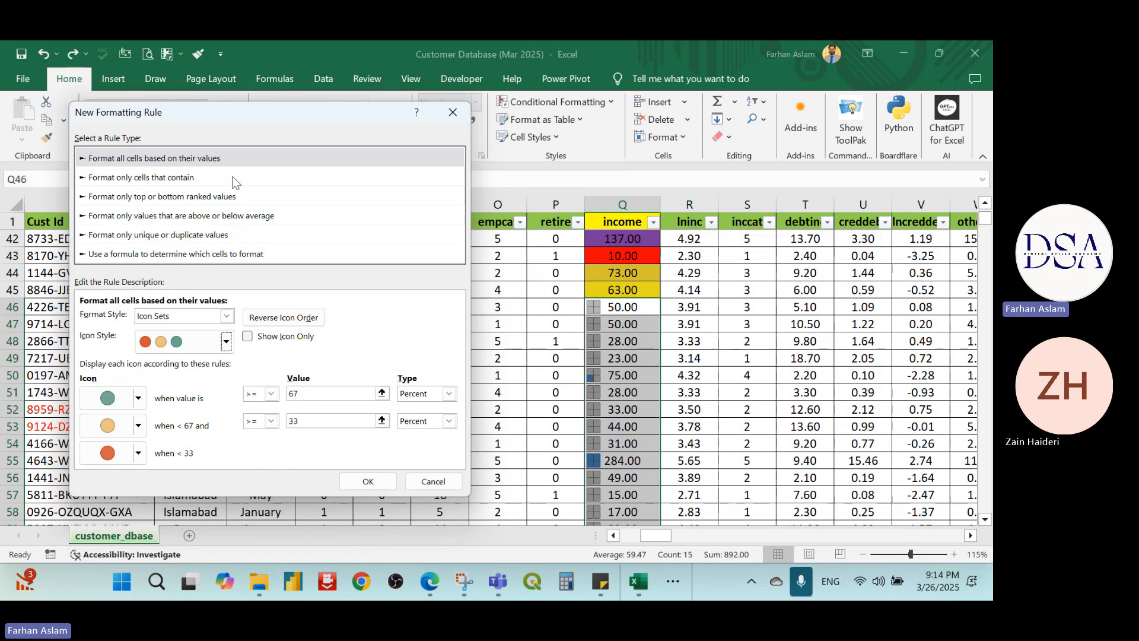
# - Review the settings of the other rule types, from top or bottom ranked to formula-based, and discard the new rule
pyautogui.click(232, 181)
pyautogui.click(234, 197)
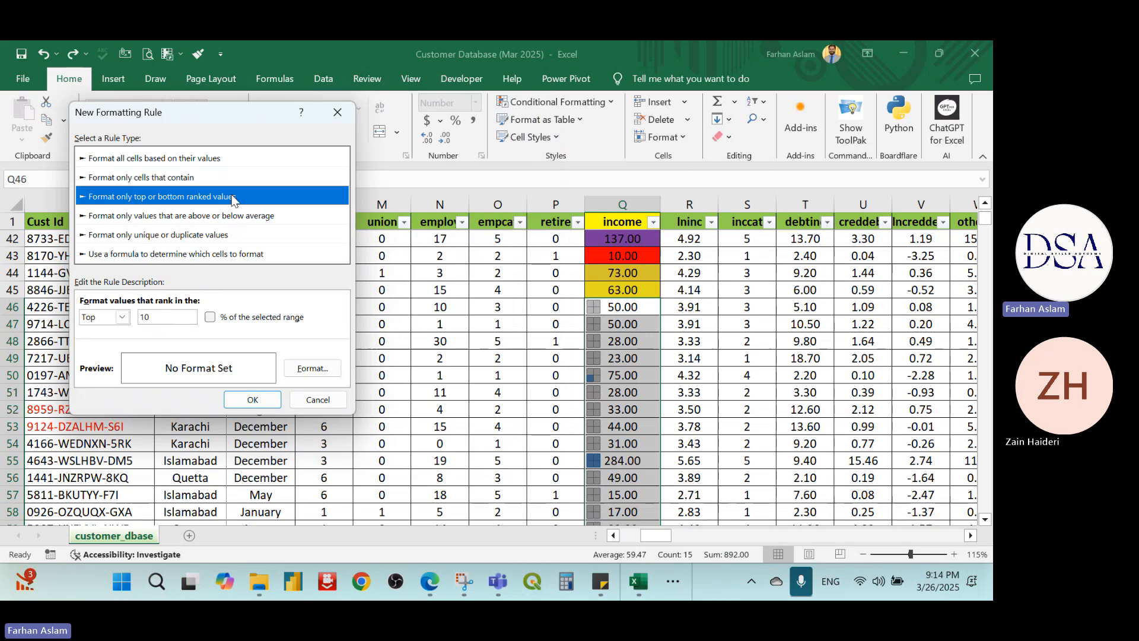
pyautogui.click(232, 217)
pyautogui.click(236, 236)
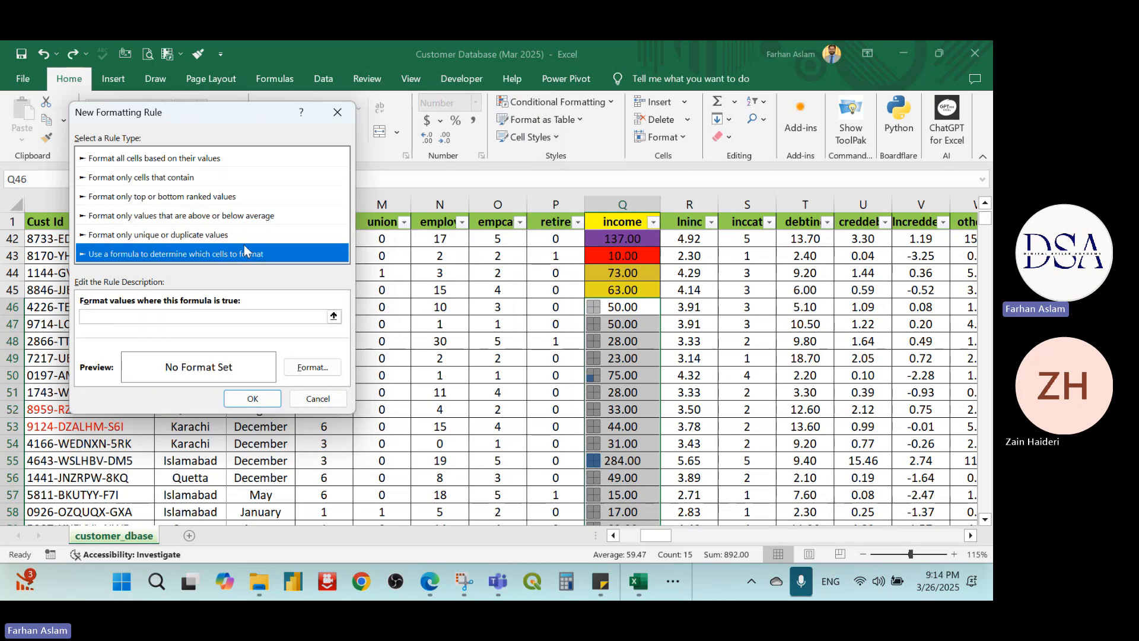
pyautogui.click(243, 234)
pyautogui.click(241, 215)
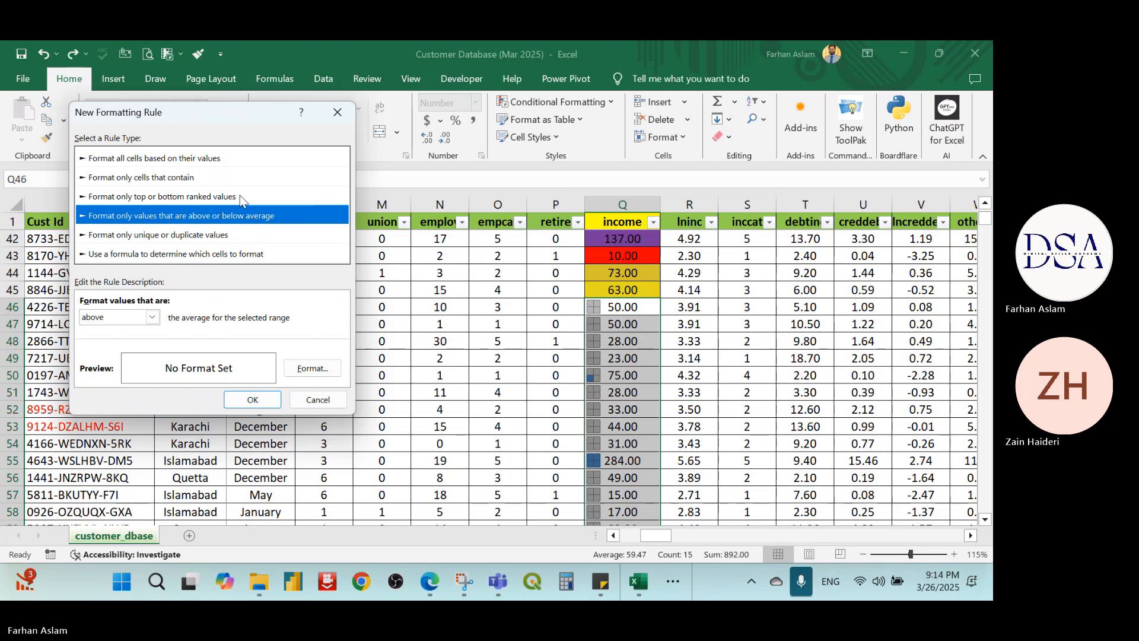
pyautogui.click(242, 200)
pyautogui.click(338, 113)
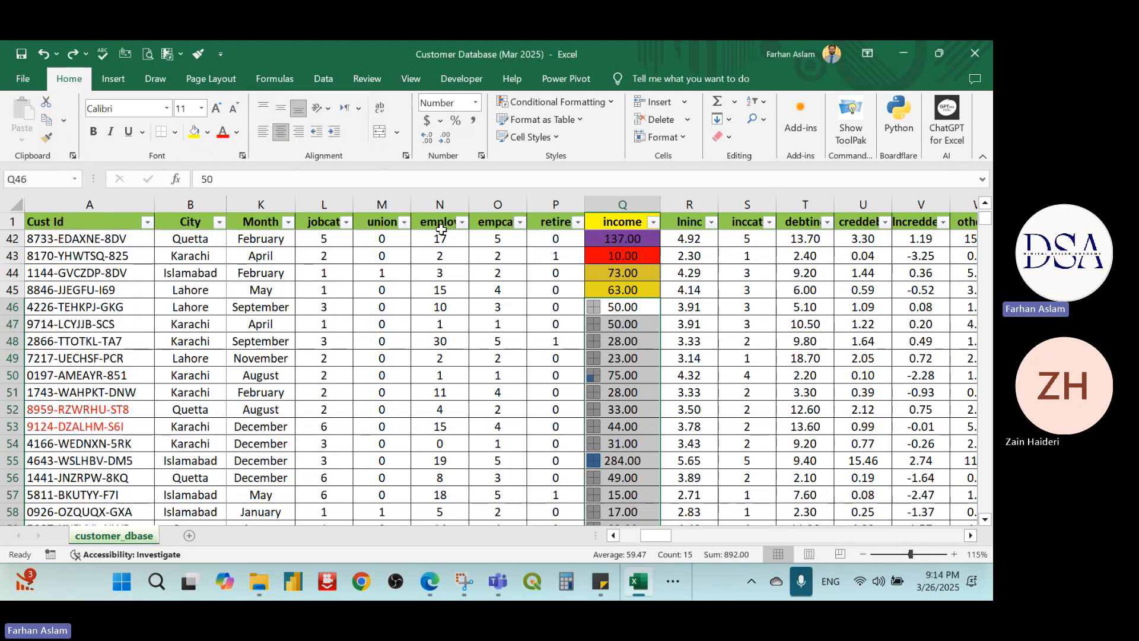
# - Review the conditional formatting rules applied to the selected income cells and close the rules manager
pyautogui.click(605, 103)
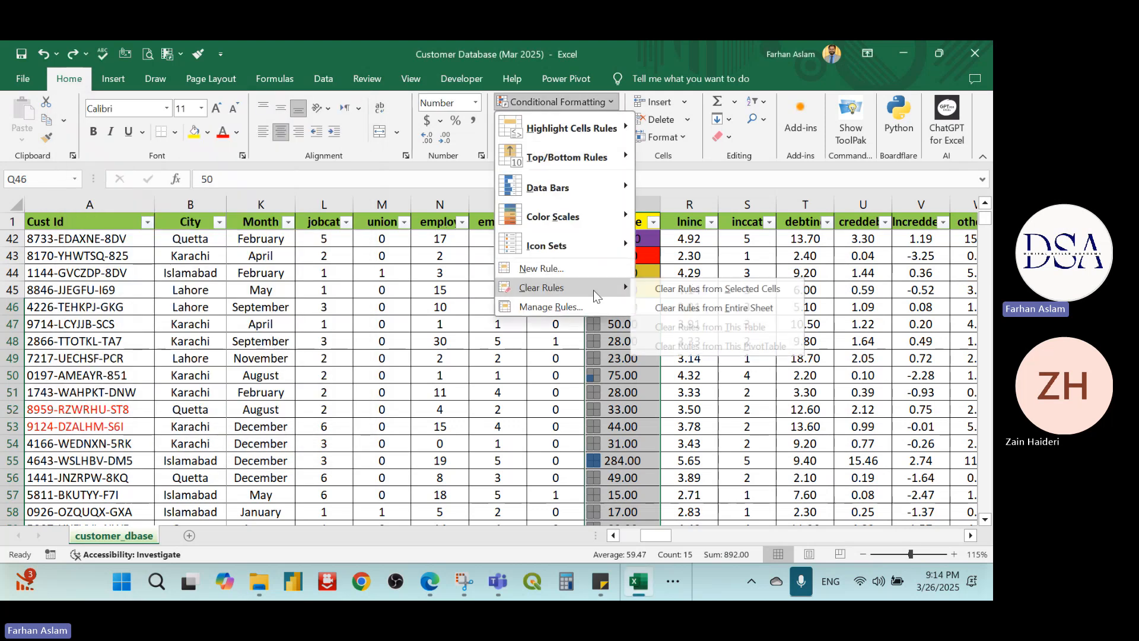
pyautogui.click(583, 305)
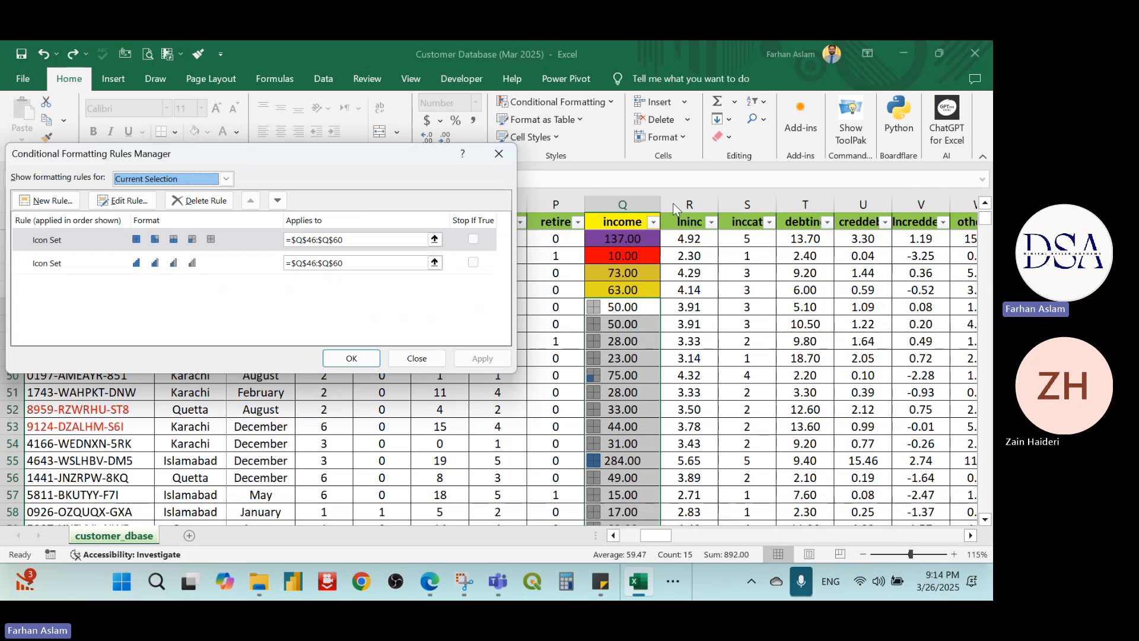
pyautogui.click(499, 155)
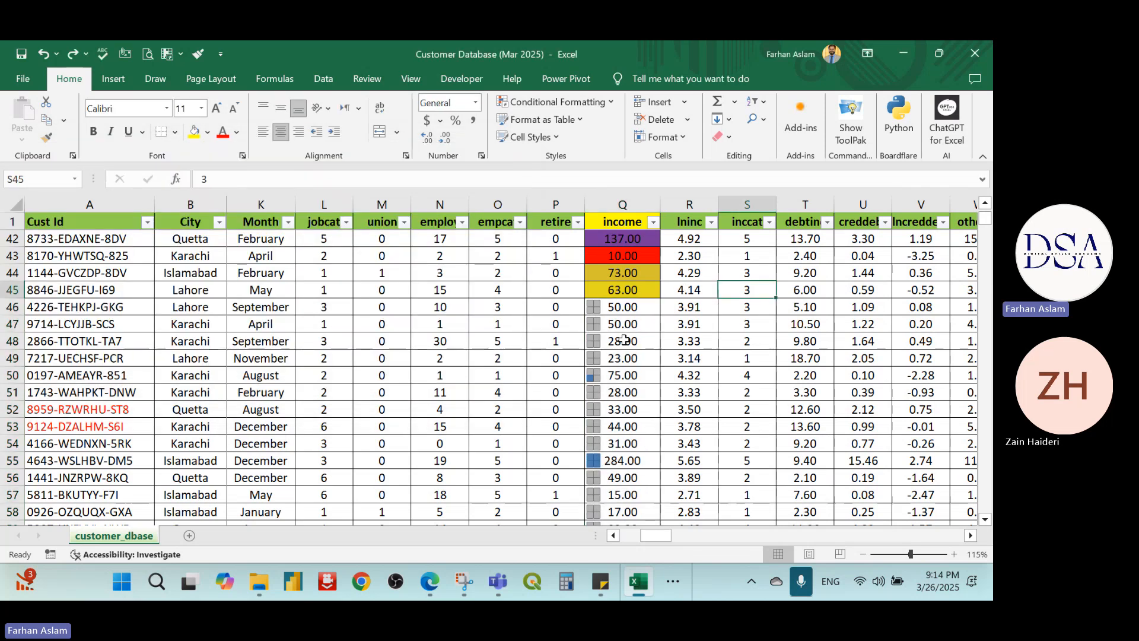
# - Switch to the image viewer to check the 2nd Week Planner topics and return to the customer workbook
pyautogui.scroll(10, 652, 362)
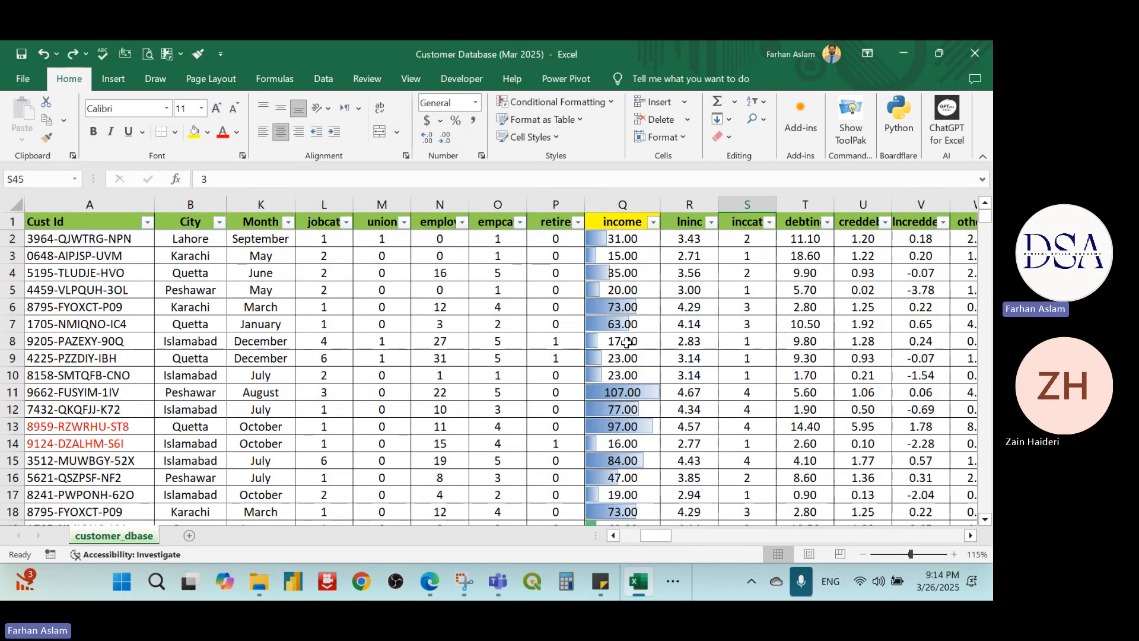
pyautogui.click(679, 587)
pyautogui.moveTo(640, 545)
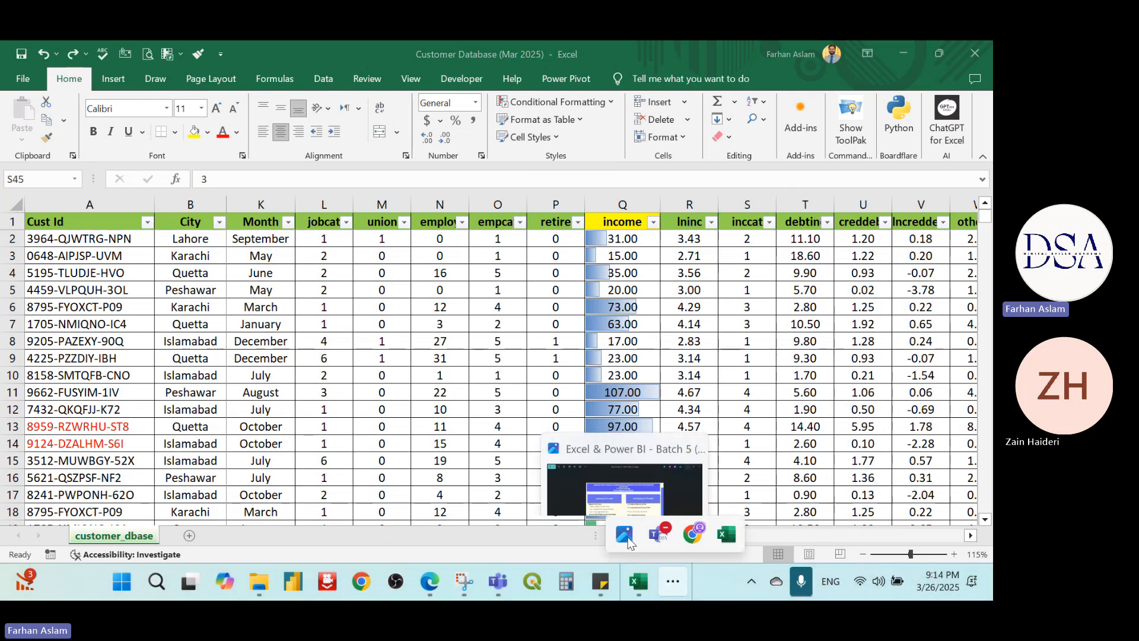
pyautogui.click(604, 475)
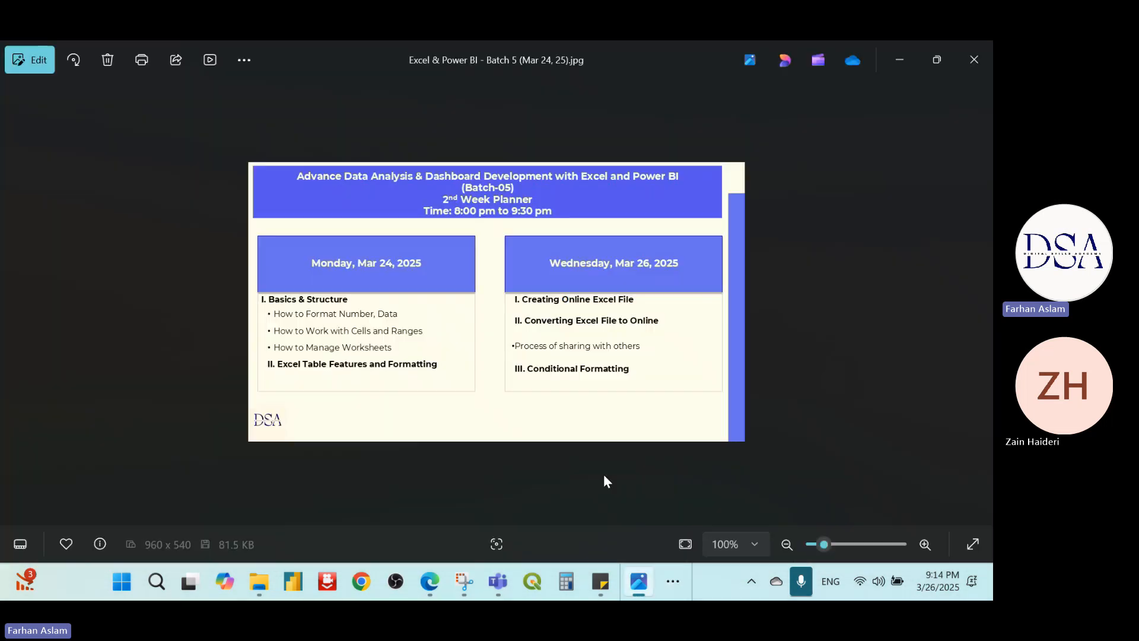
pyautogui.click(902, 60)
pyautogui.click(762, 305)
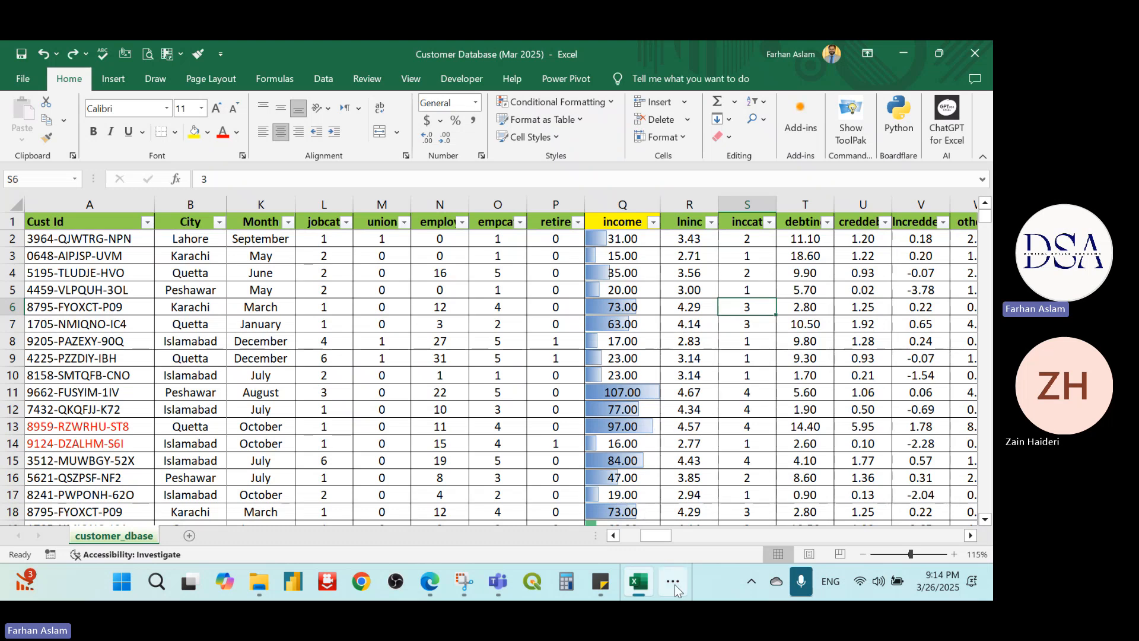
# - Examine the data bars, color scales and icon sets applied down the income column
pyautogui.click(709, 341)
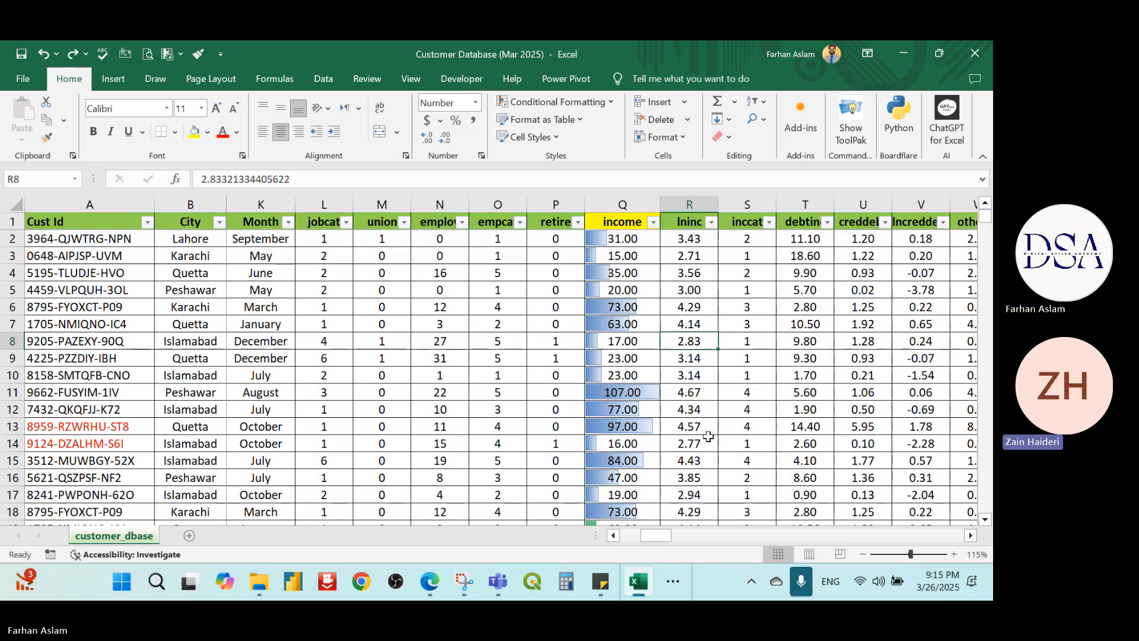
pyautogui.click(736, 392)
pyautogui.scroll(-2, 736, 393)
pyautogui.scroll(-8, 736, 394)
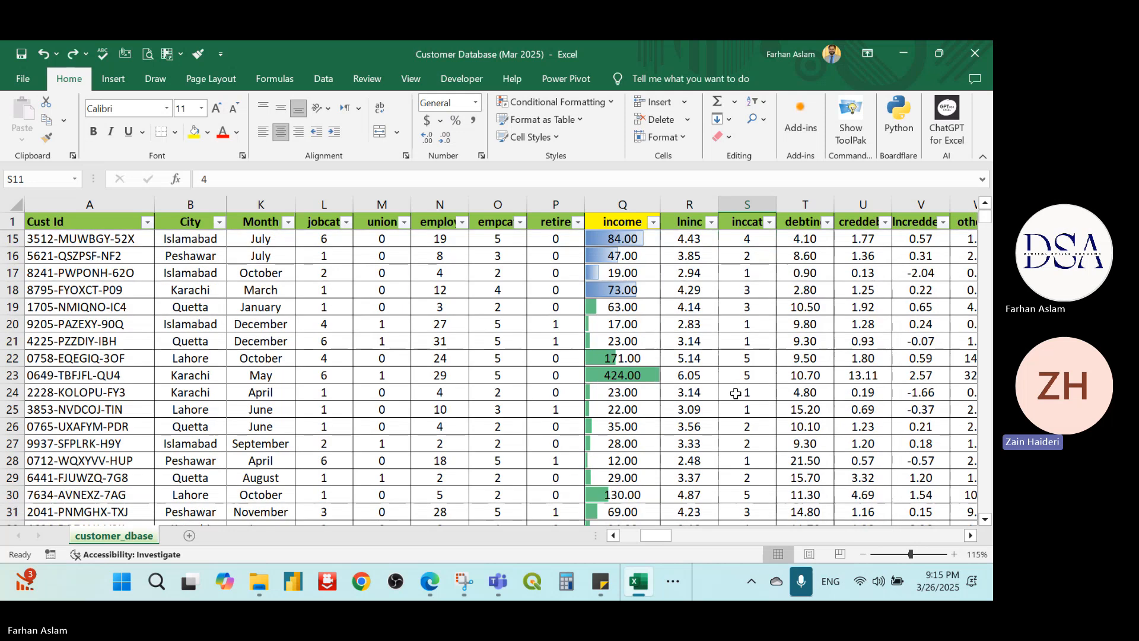
pyautogui.scroll(-4, 735, 393)
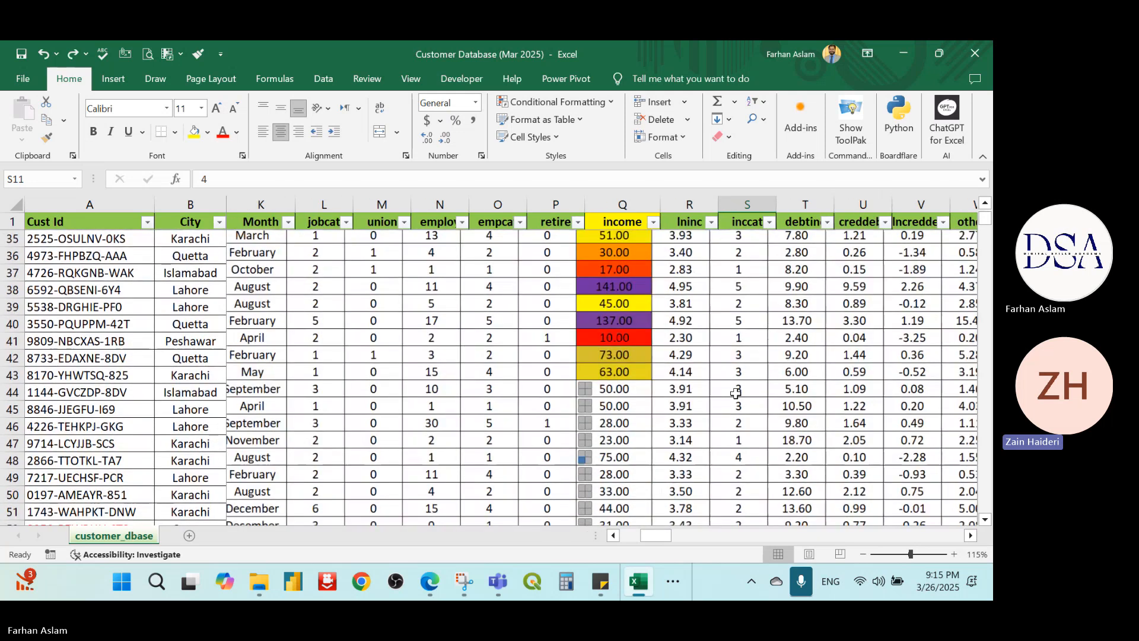
pyautogui.scroll(4, 736, 393)
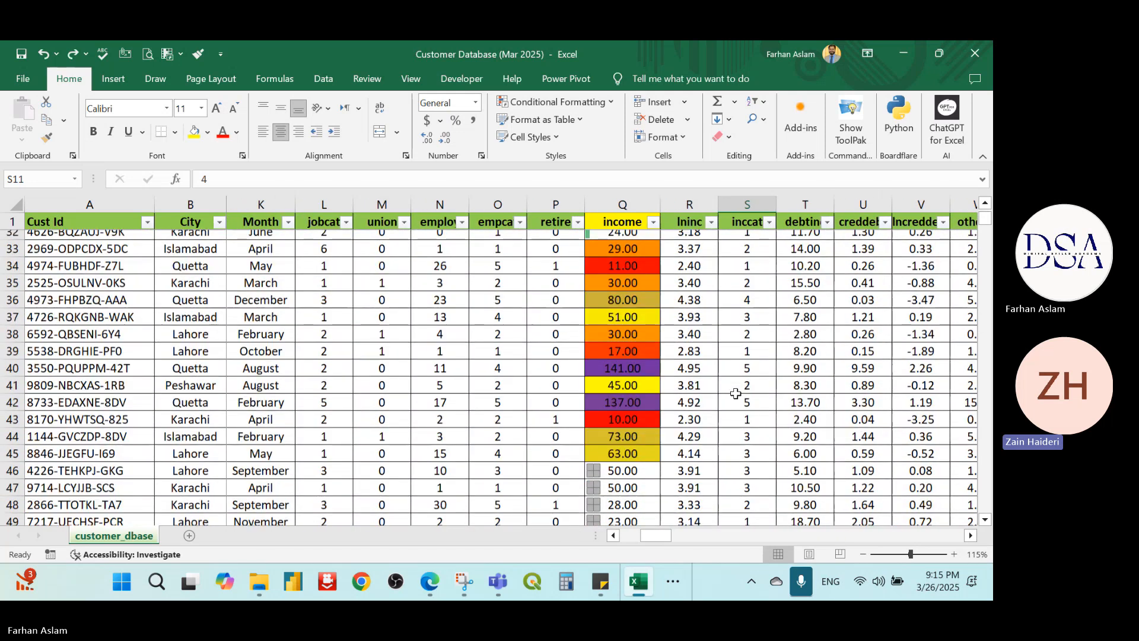
# - Return to the top of the customer table and review the income column's formatting once more, from the data bars down past the icon sets
pyautogui.scroll(-1, 736, 394)
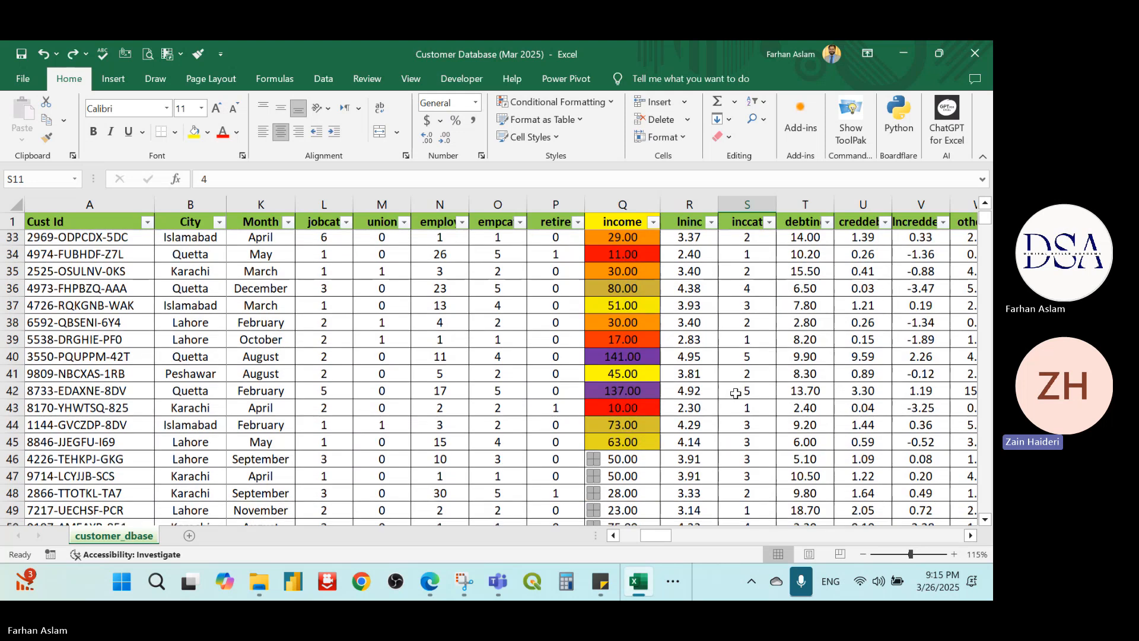
pyautogui.scroll(10, 736, 393)
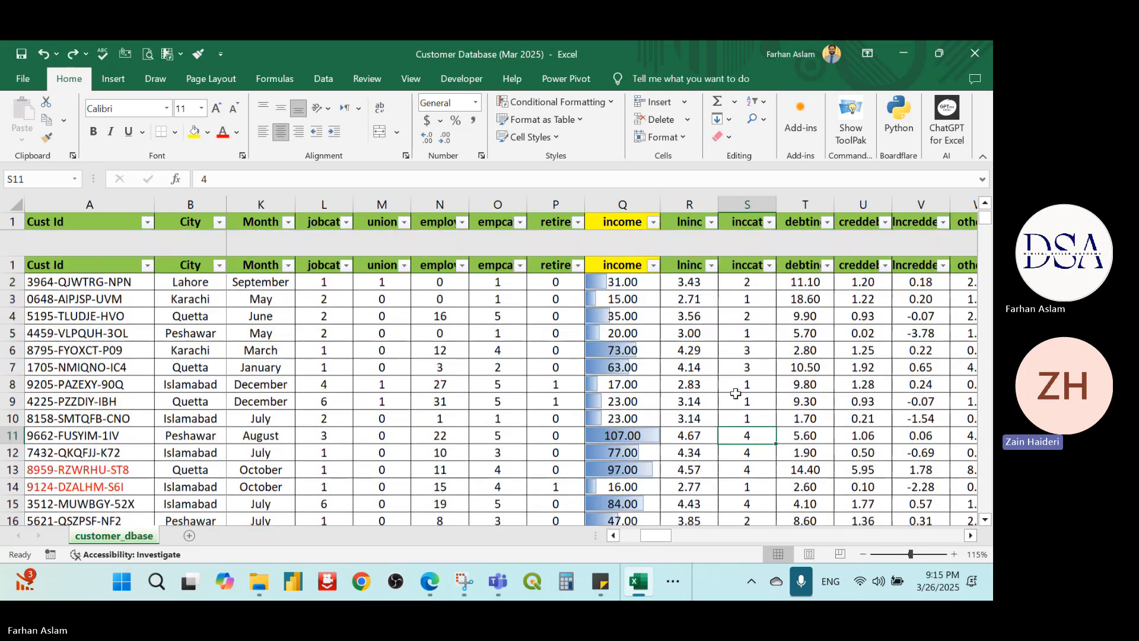
pyautogui.scroll(-7, 735, 393)
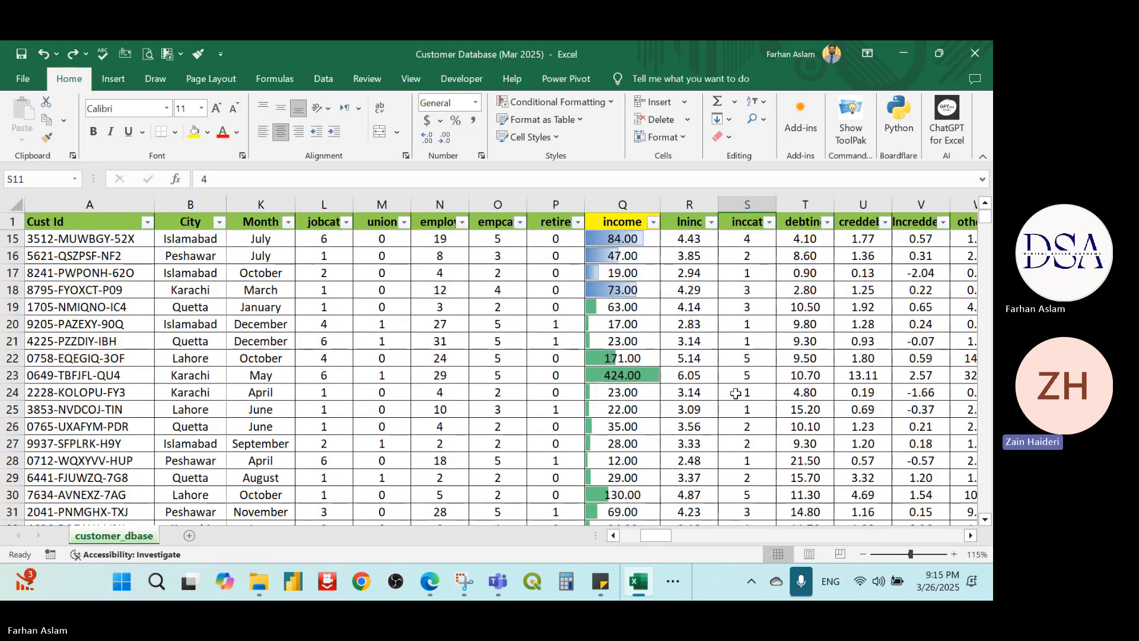
pyautogui.scroll(-7, 736, 394)
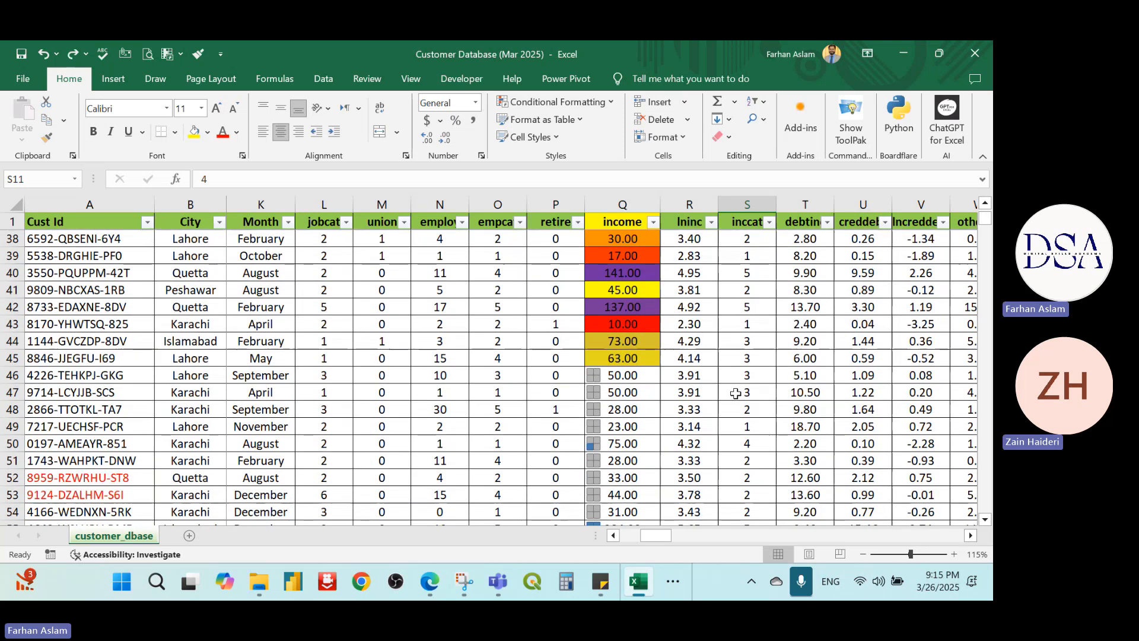
pyautogui.scroll(-2, 736, 394)
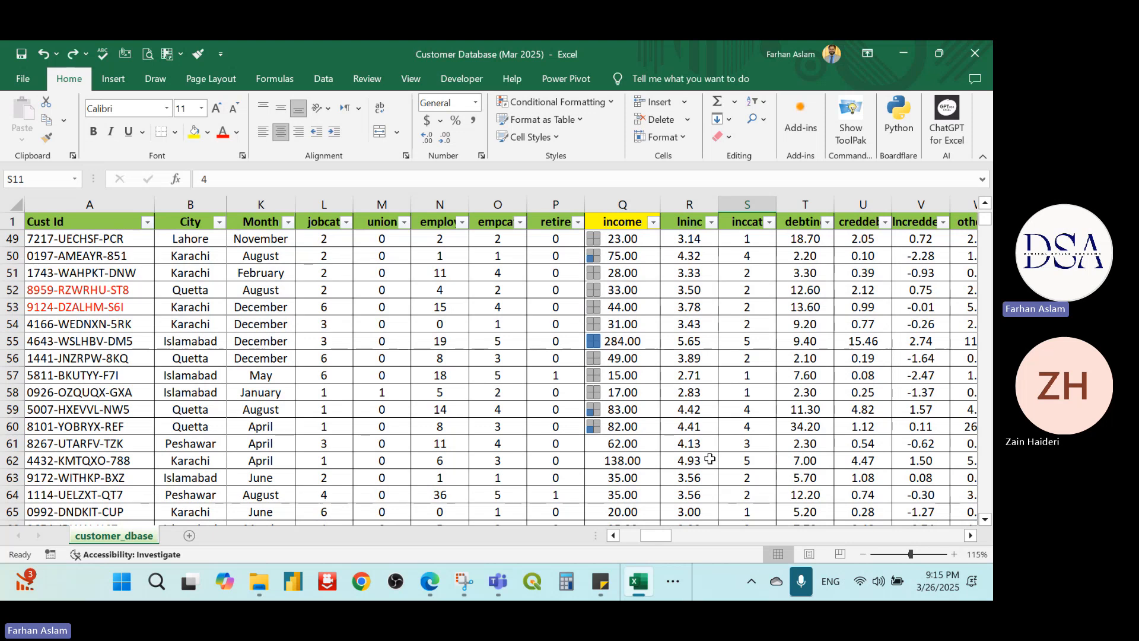
pyautogui.click(591, 556)
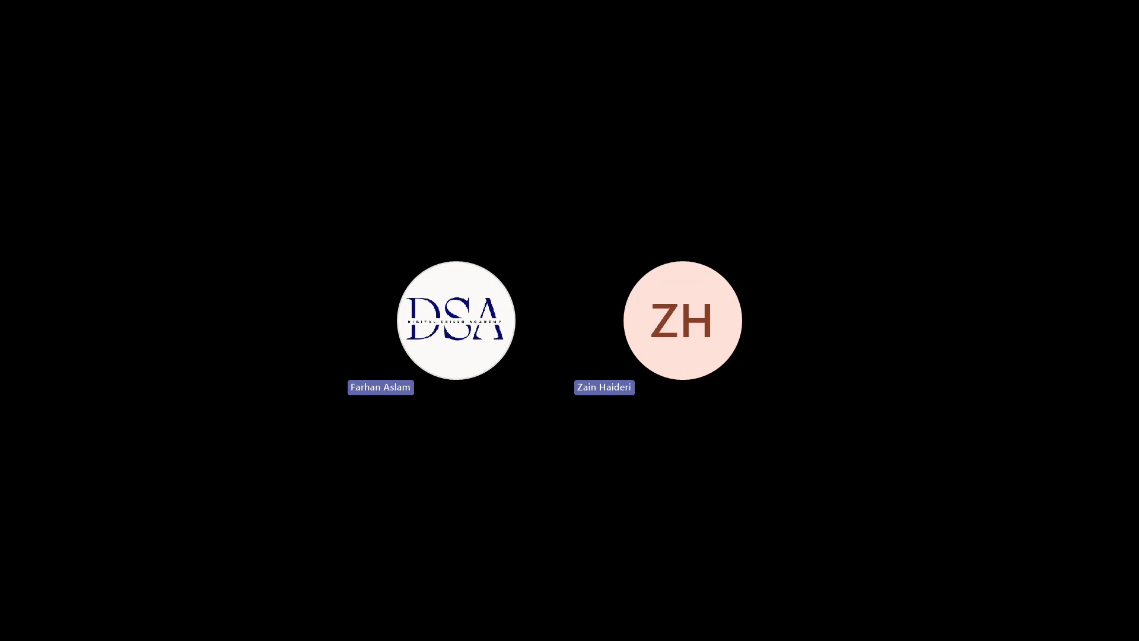